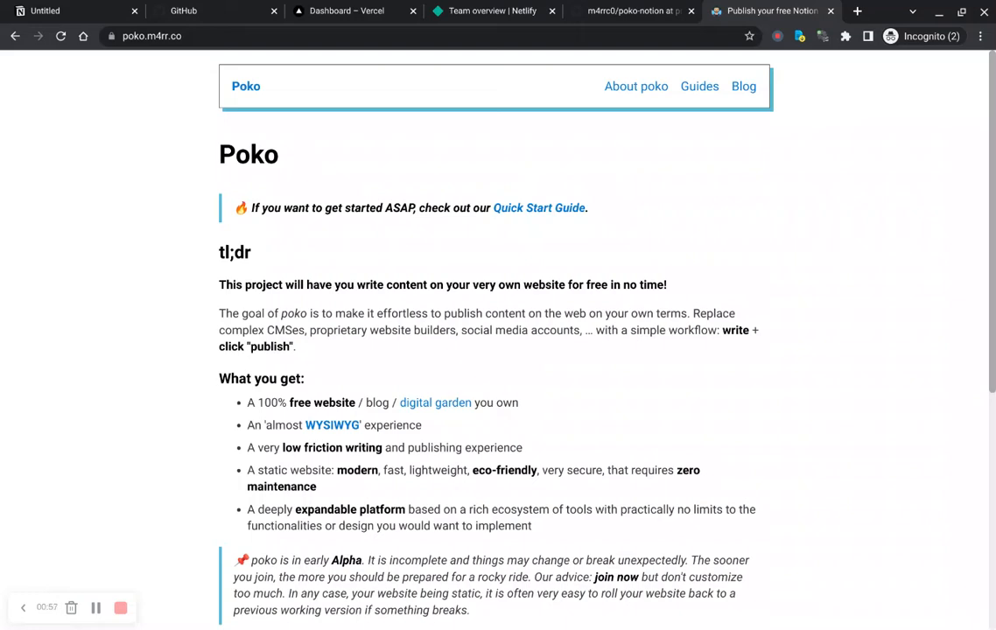
Step: Read the Poko homepage's introduction and its 'What you get' feature list
left_click(216, 40)
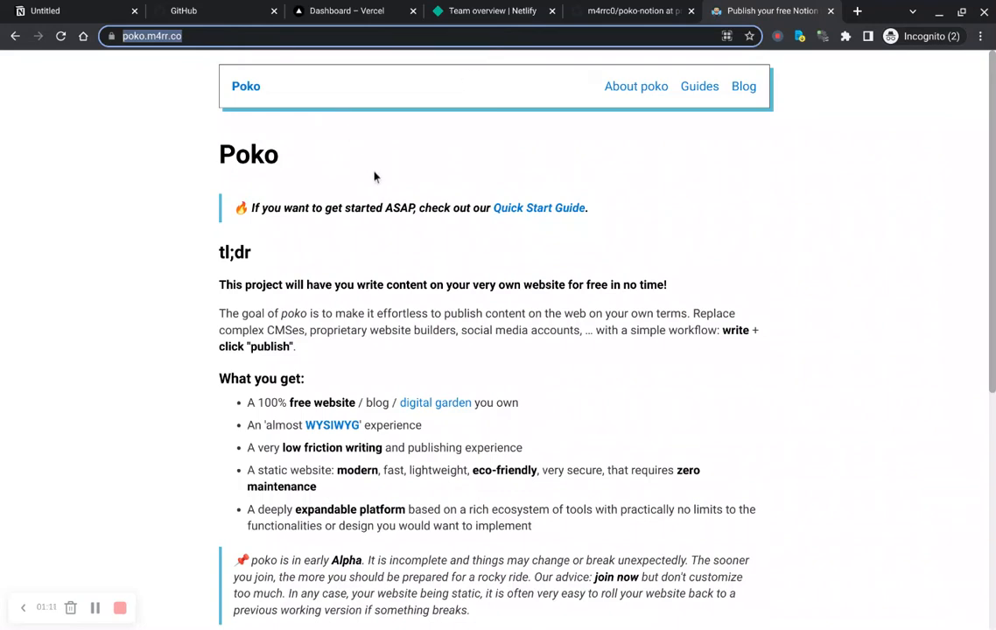
left_click(595, 173)
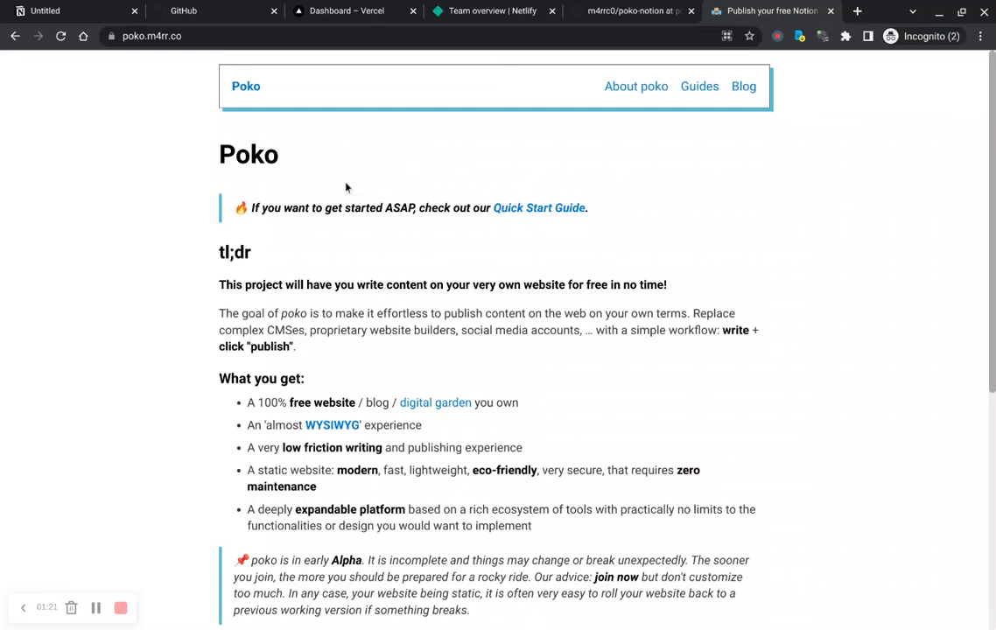
scroll(345, 188, "down", 2)
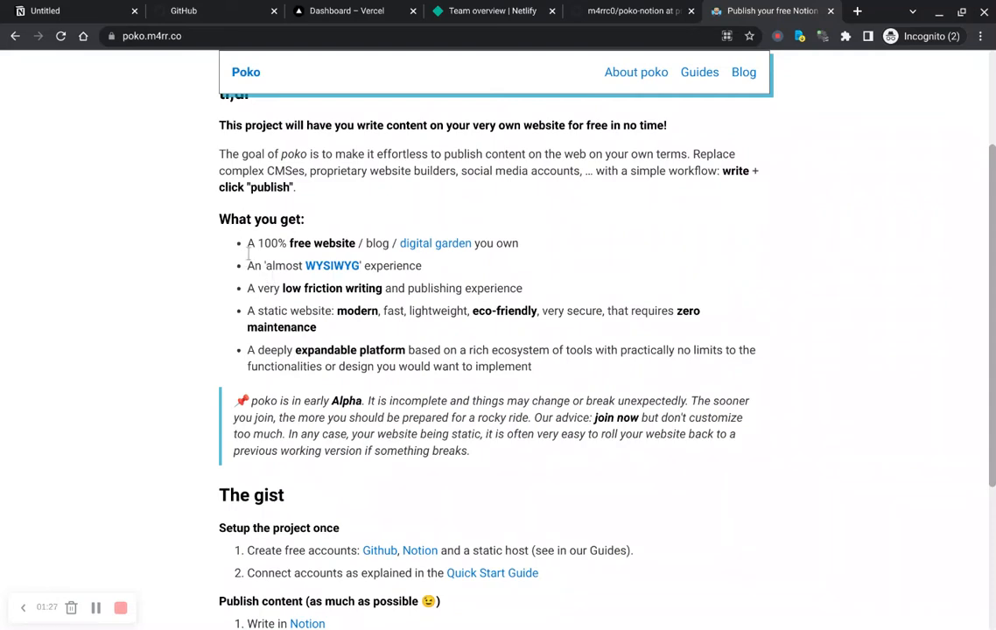
left_click_drag(248, 253, 555, 414)
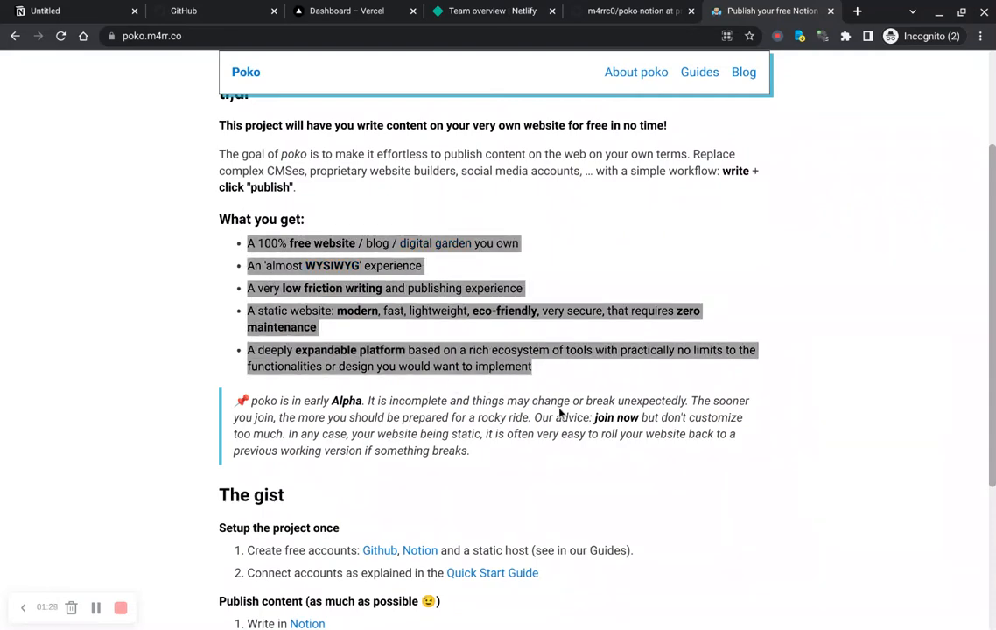
left_click(515, 327)
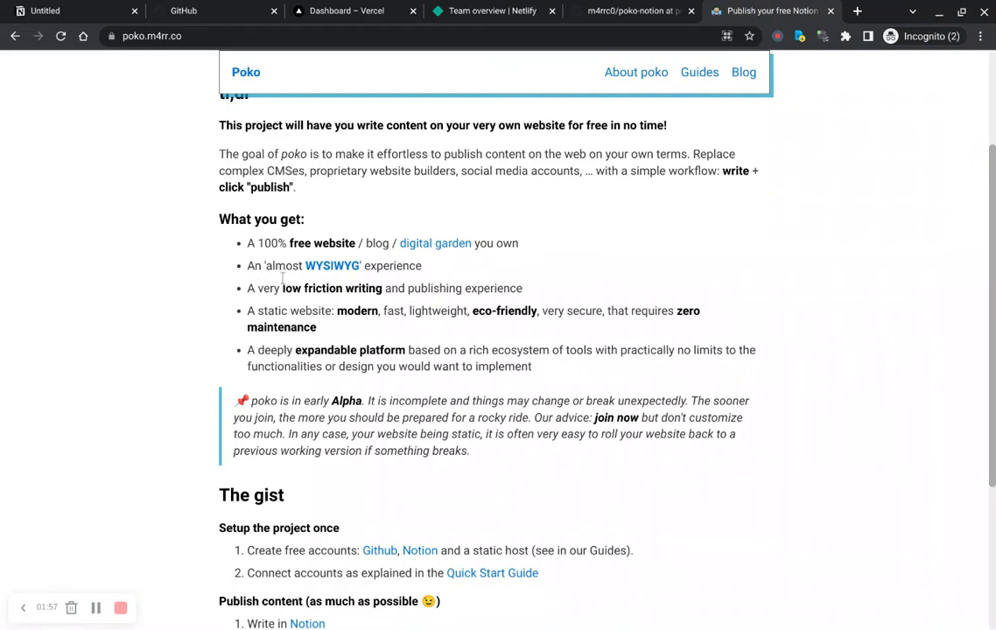
left_click_drag(265, 266, 361, 267)
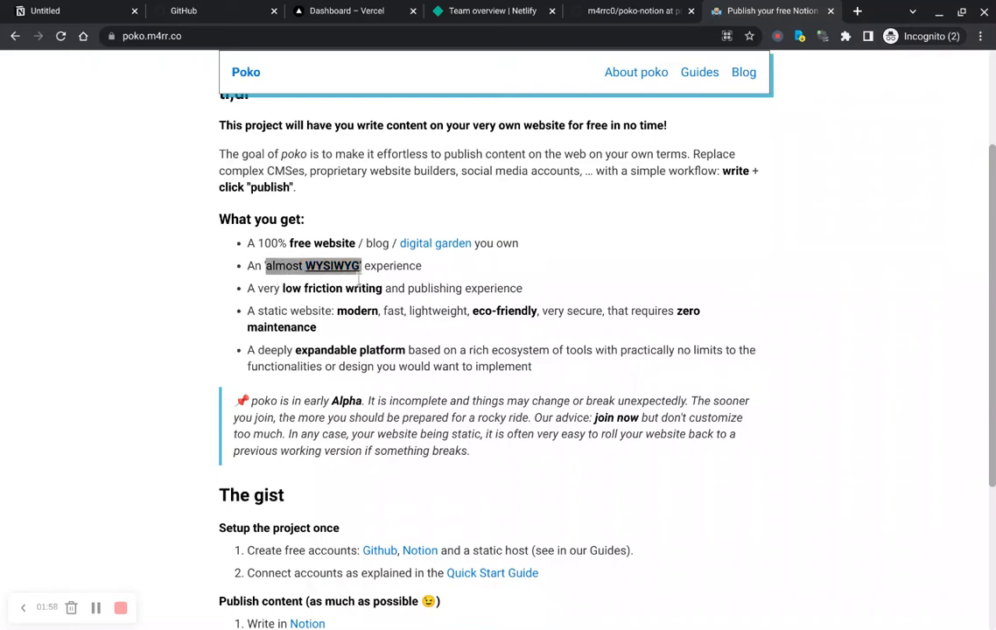
left_click(401, 276)
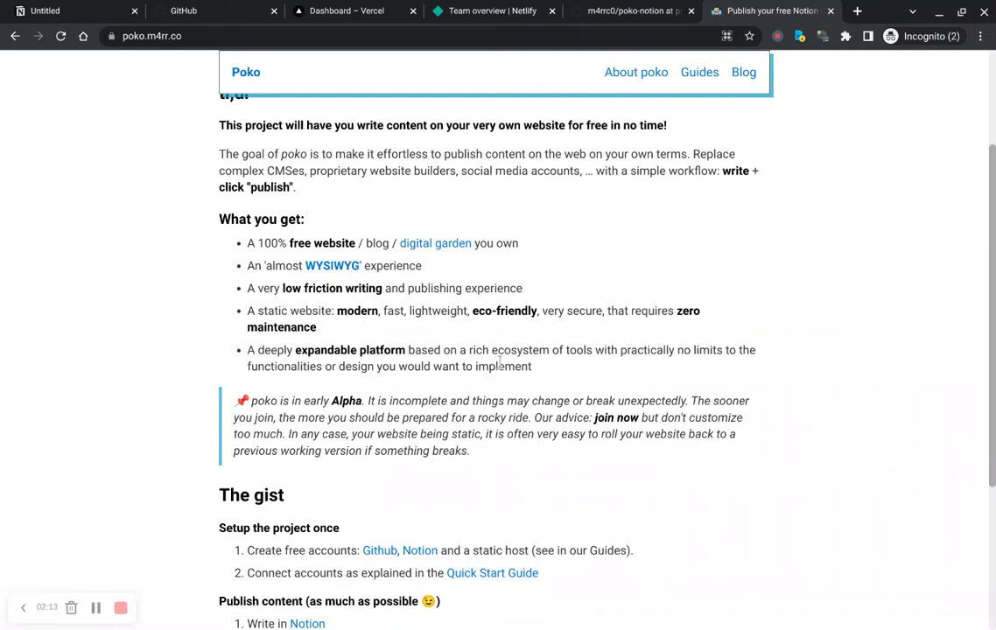
scroll(500, 362, "up", 2)
scroll(500, 362, "up", 1)
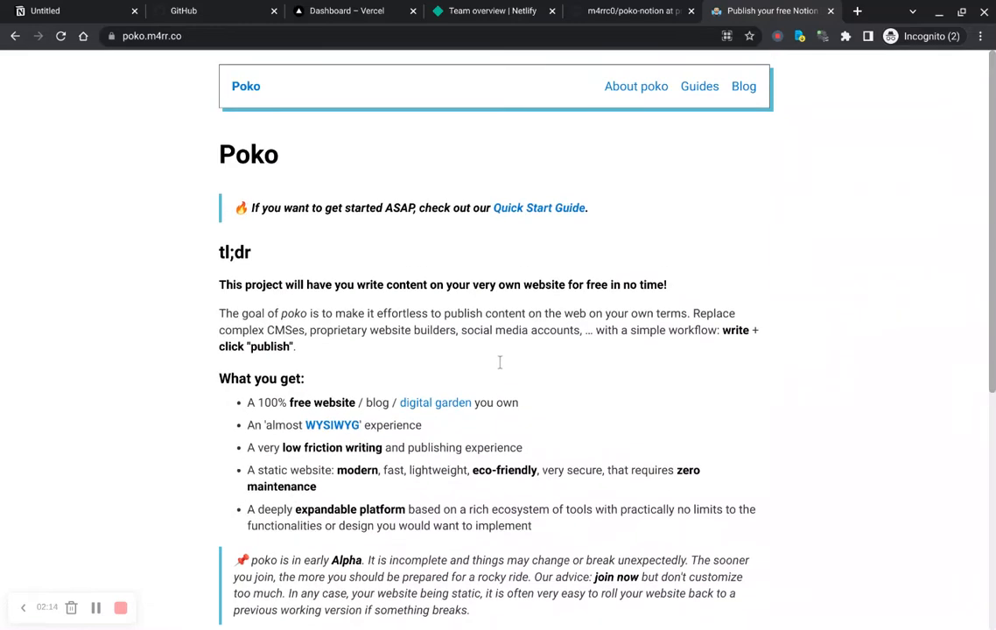
Step: Open the Quick Start Guide and read its Accounts and Notion setup sections
left_click(538, 210)
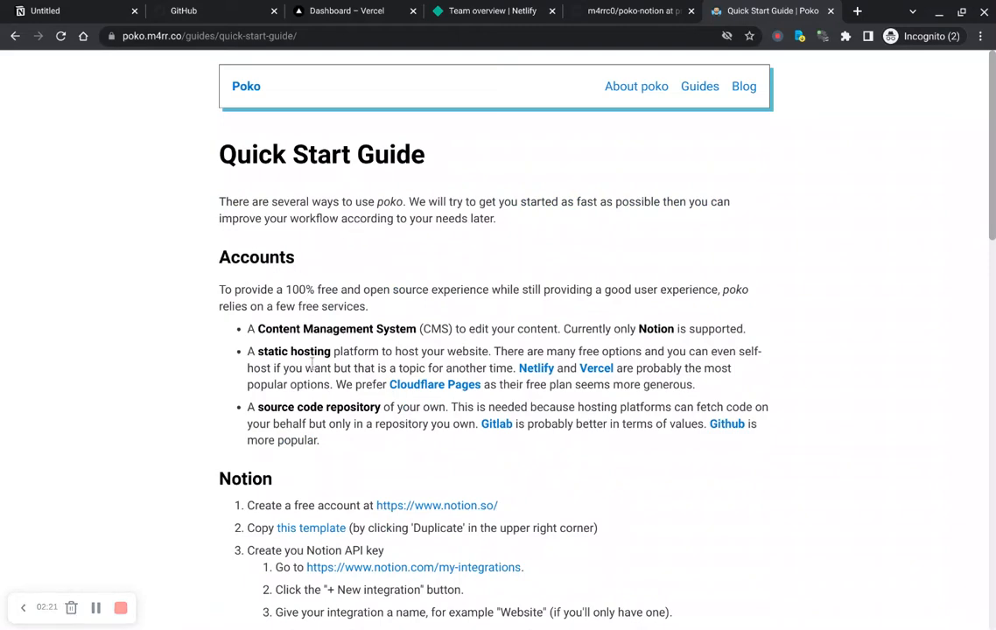
scroll(312, 363, "down", 3)
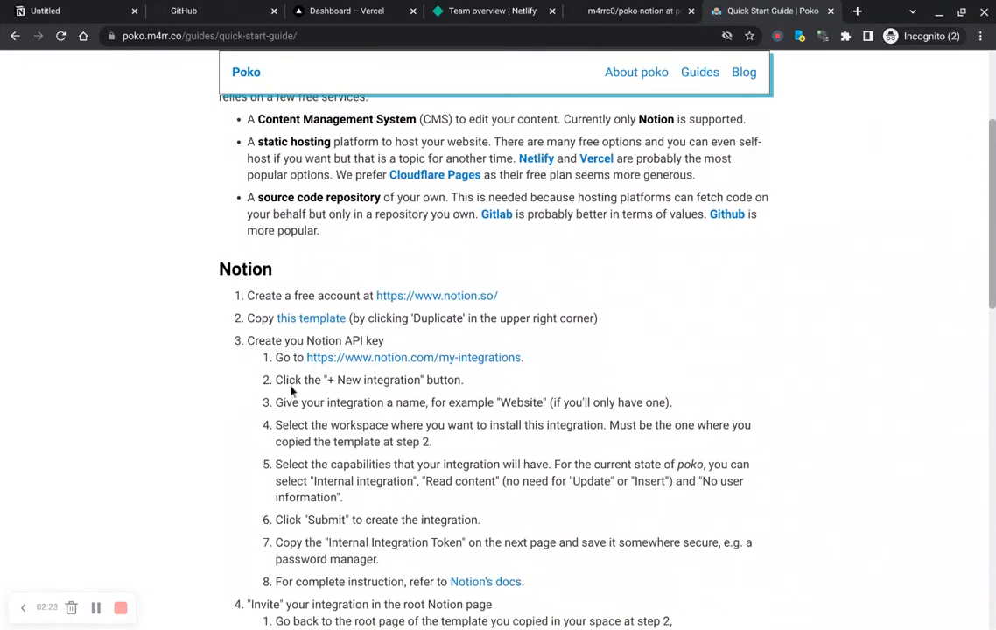
scroll(279, 379, "down", 3)
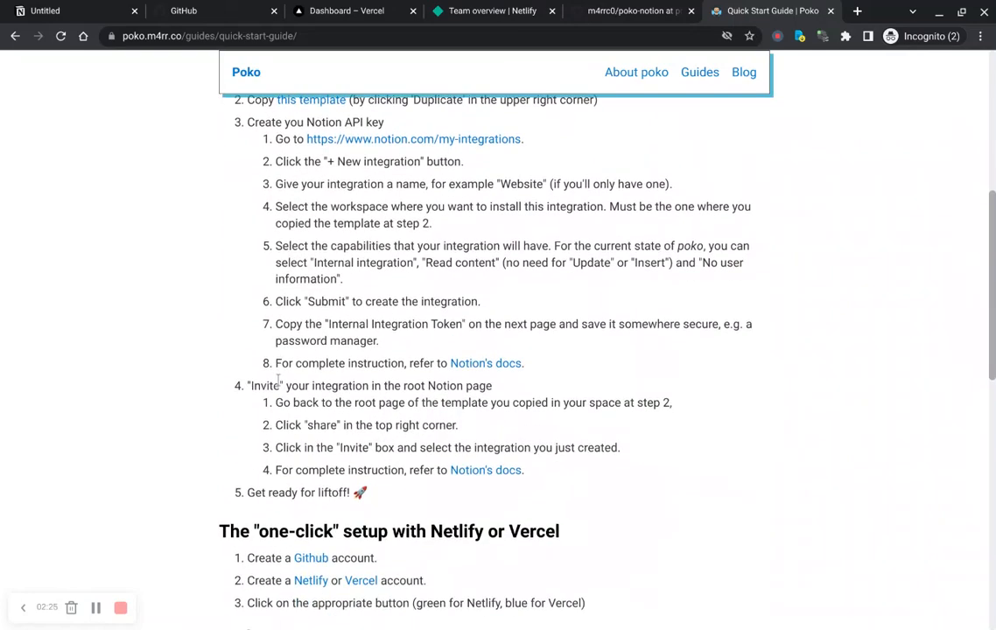
scroll(279, 379, "up", 4)
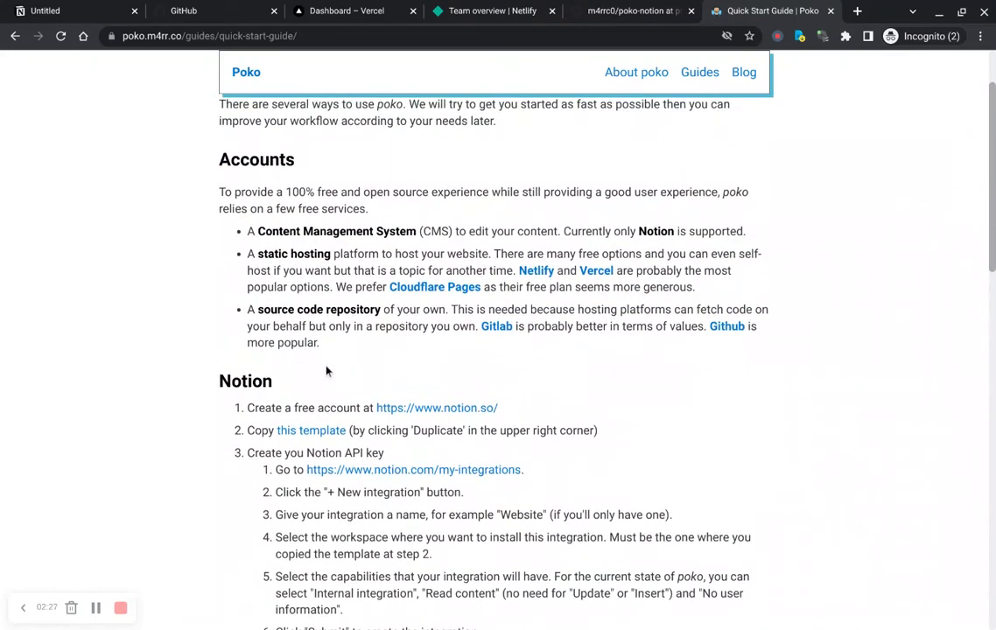
scroll(327, 371, "up", 1)
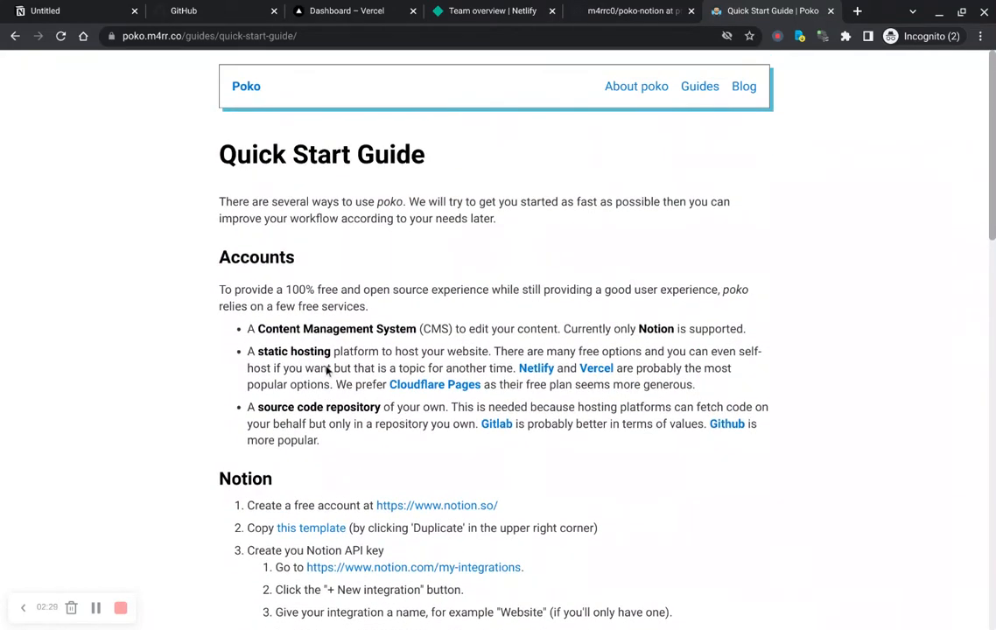
scroll(326, 371, "down", 1)
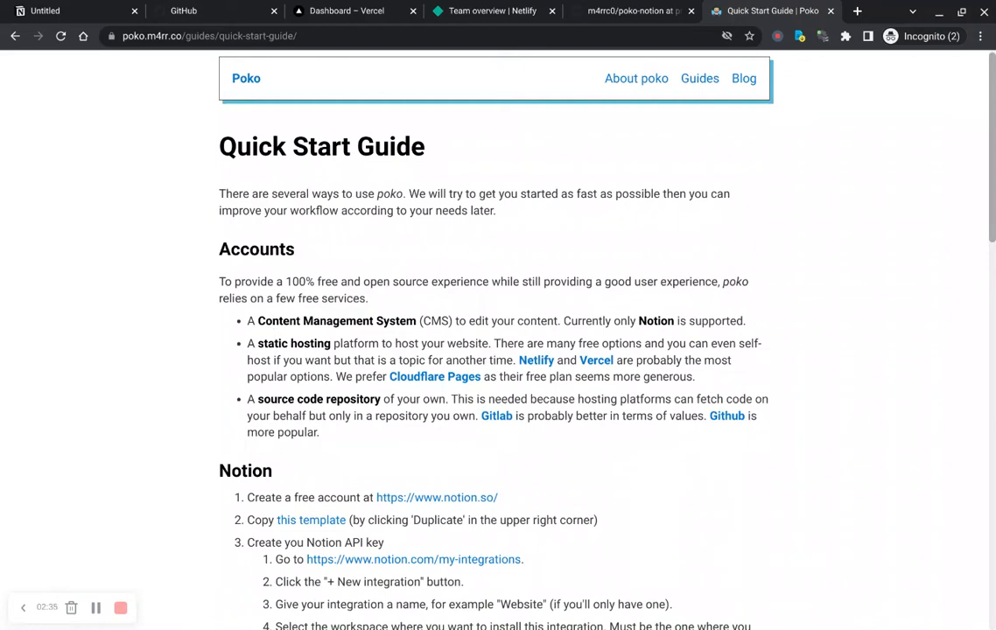
Step: Review the open Notion workspace, GitHub, Vercel and Netlify account tabs
left_click(55, 14)
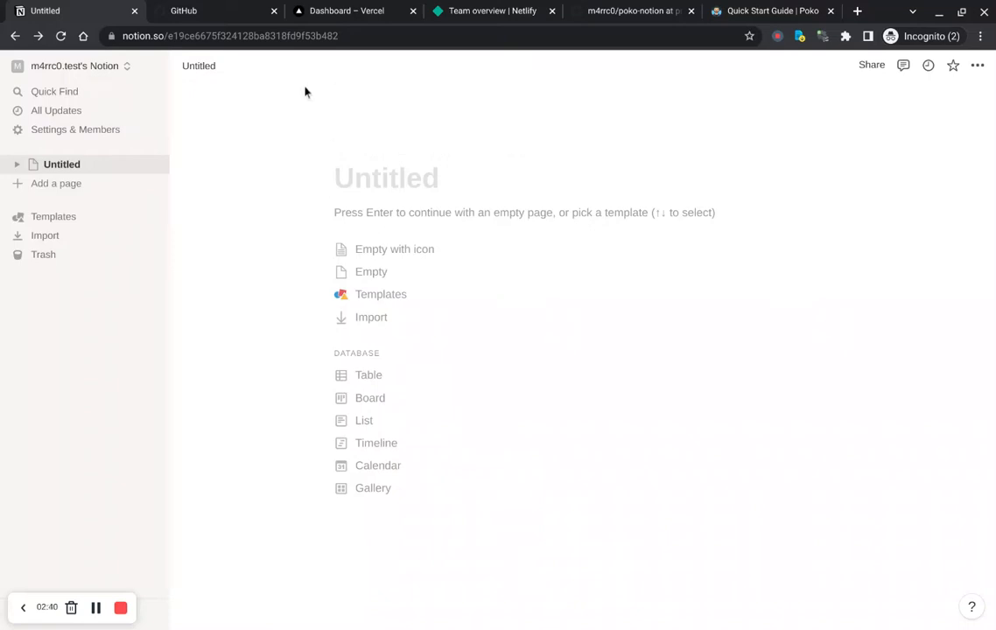
key("ctrl+Tab")
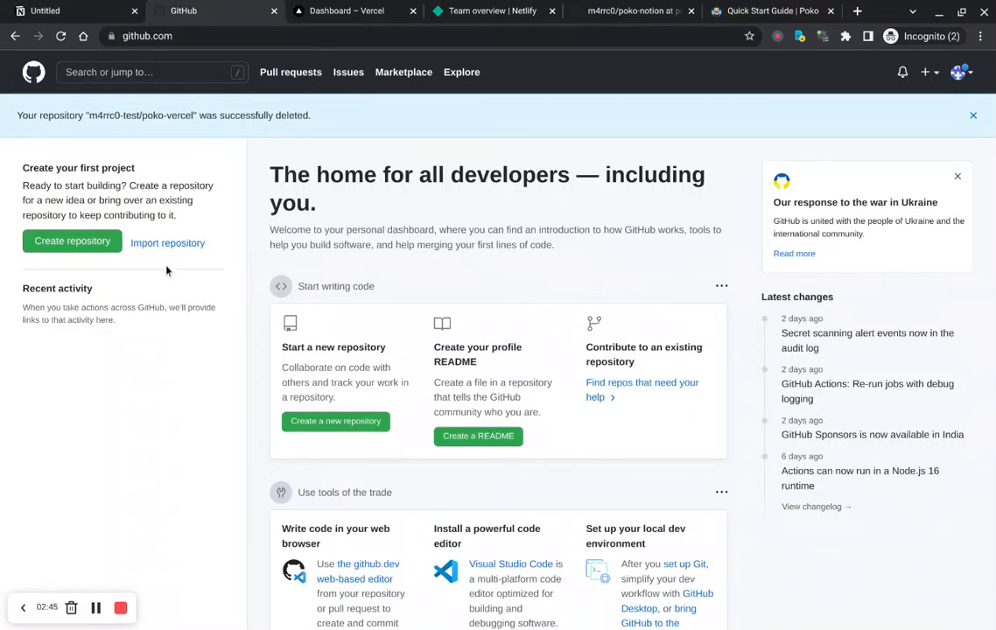
key("ctrl+Tab")
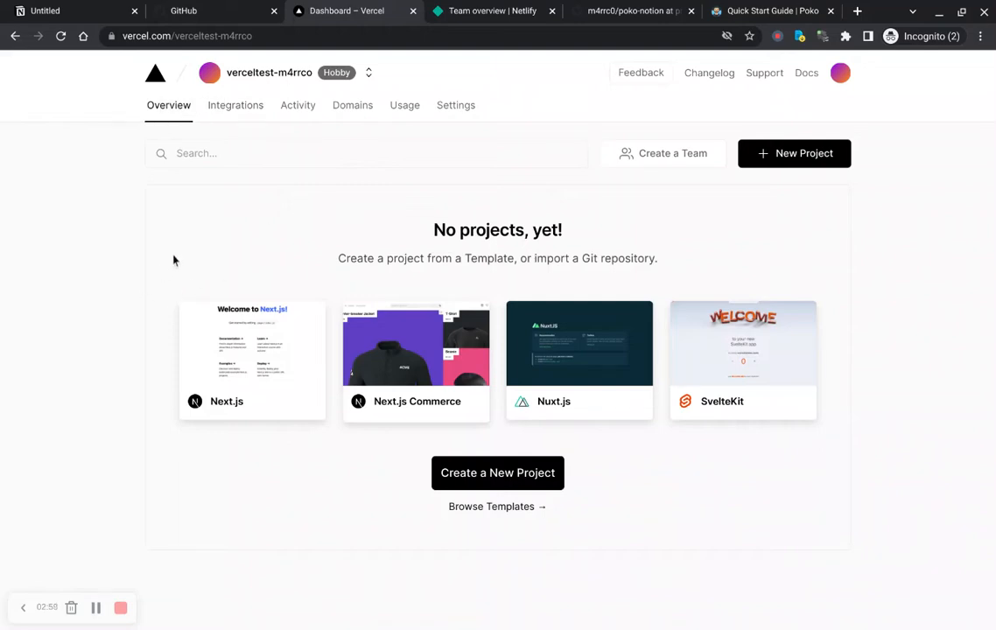
left_click(490, 11)
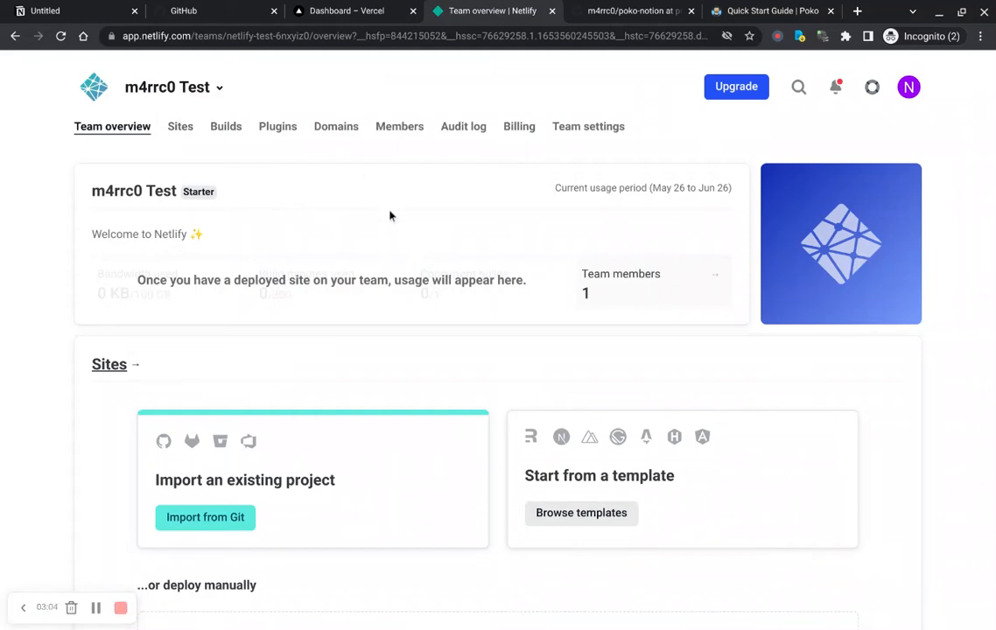
scroll(390, 216, "down", 3)
scroll(390, 215, "up", 3)
left_click(630, 11)
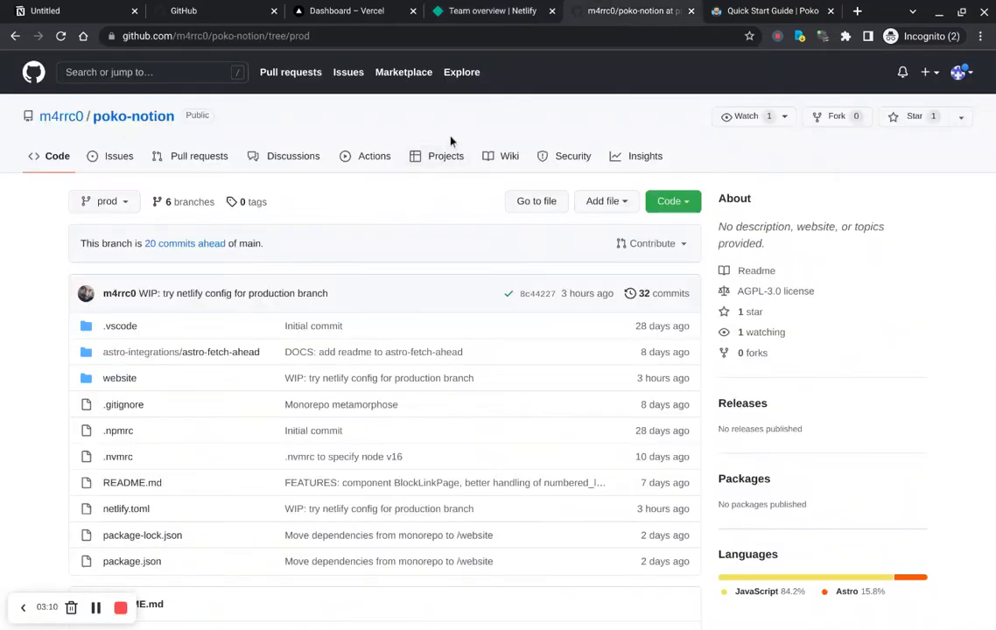
Step: Browse the poko-notion repository's prod branch files and README deploy instructions
left_click(223, 37)
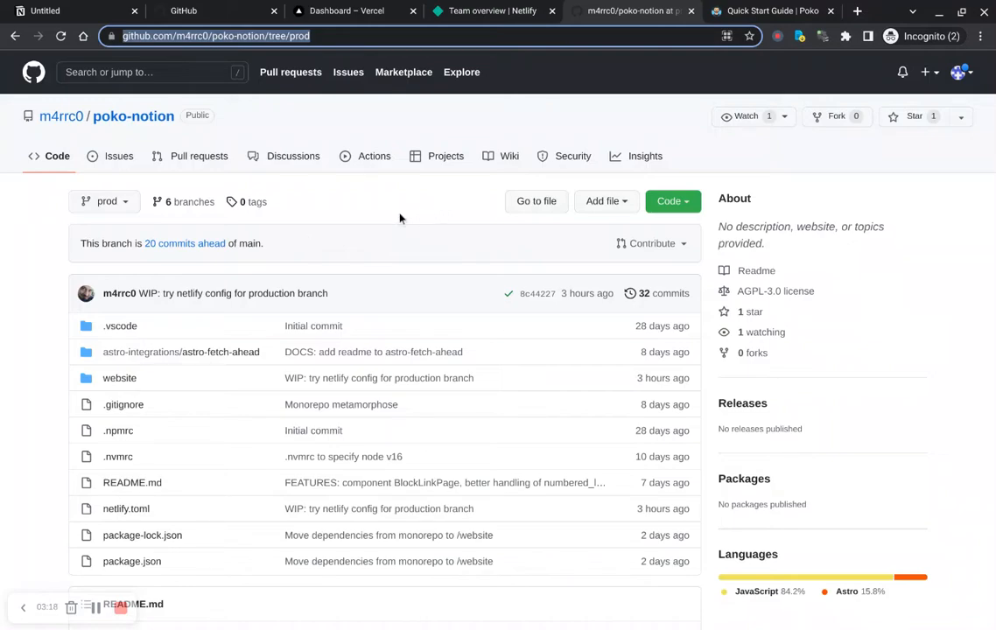
scroll(395, 215, "down", 3)
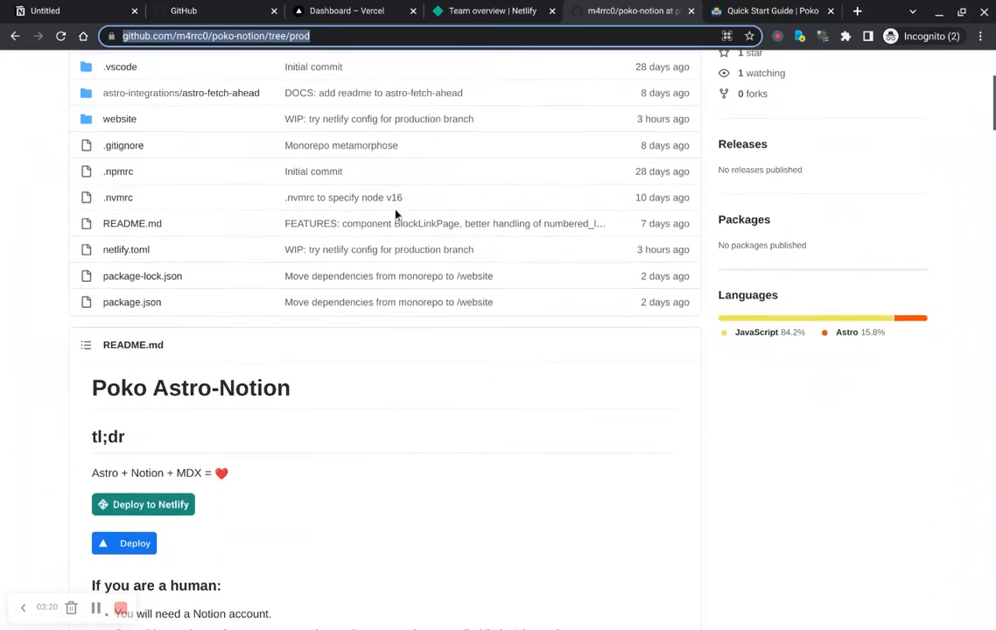
scroll(395, 214, "up", 3)
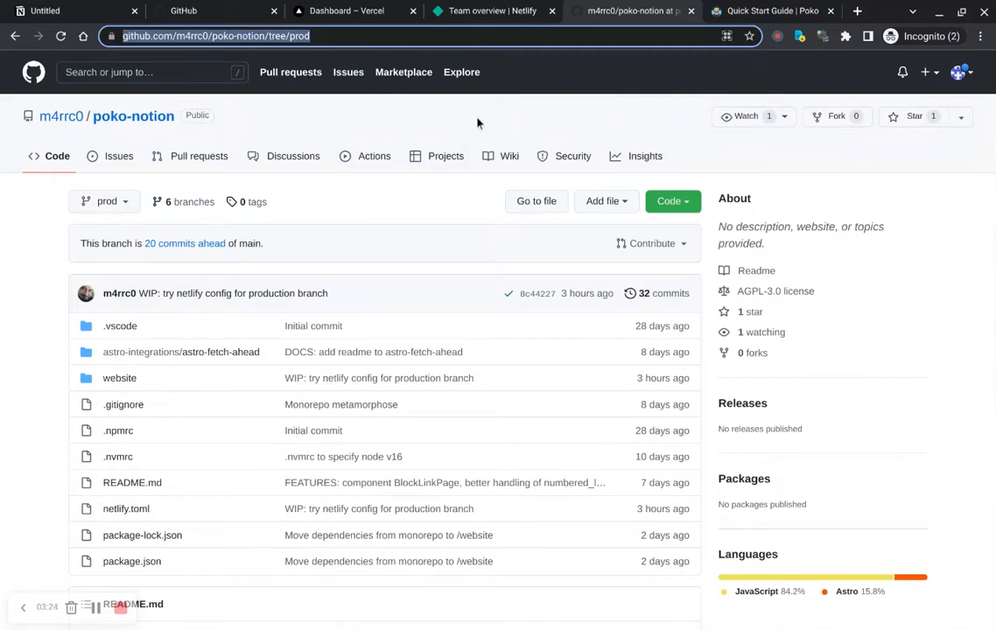
scroll(374, 234, "down", 6)
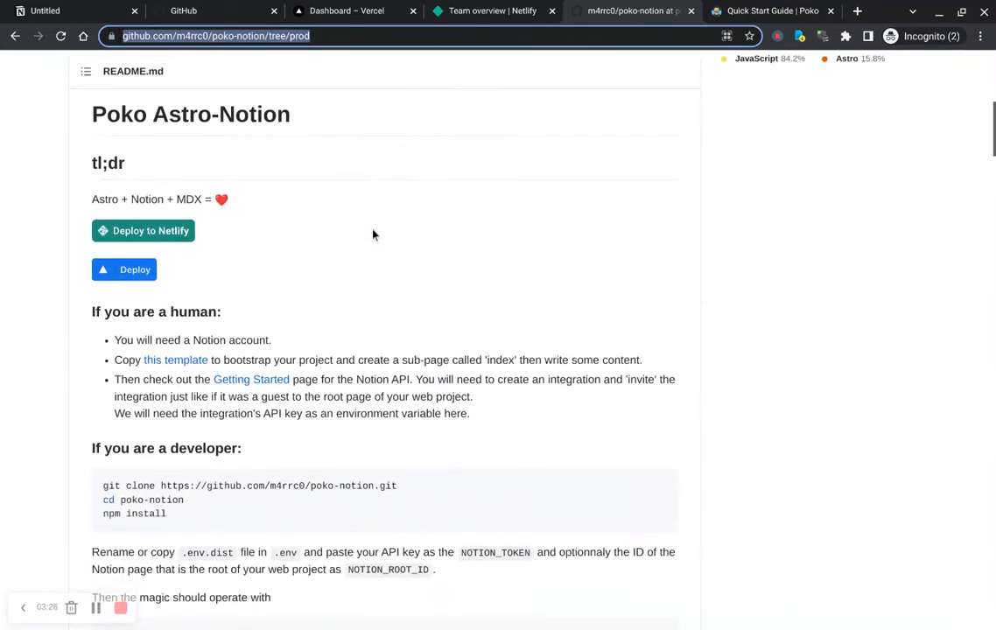
scroll(373, 234, "down", 5)
scroll(374, 234, "up", 15)
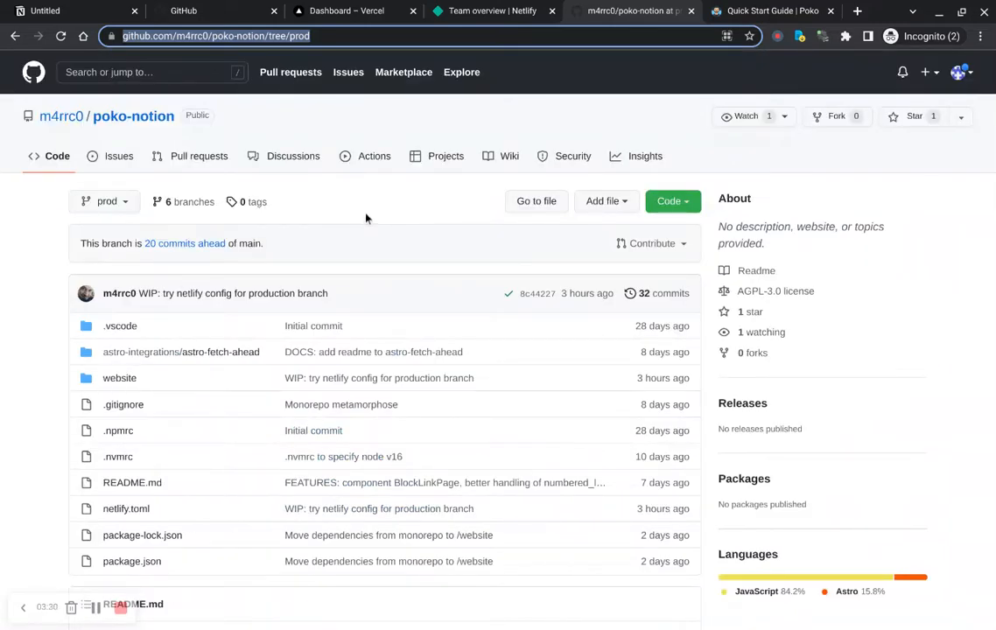
Step: Open the guide's Poko Notion template and duplicate it into your own Notion workspace
key("ctrl+Tab")
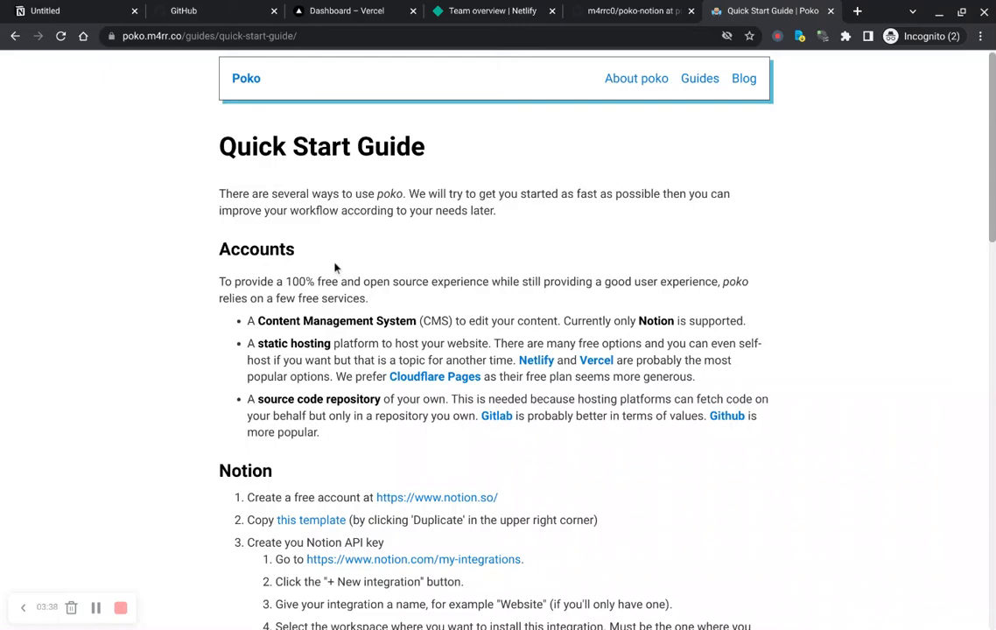
scroll(335, 268, "down", 3)
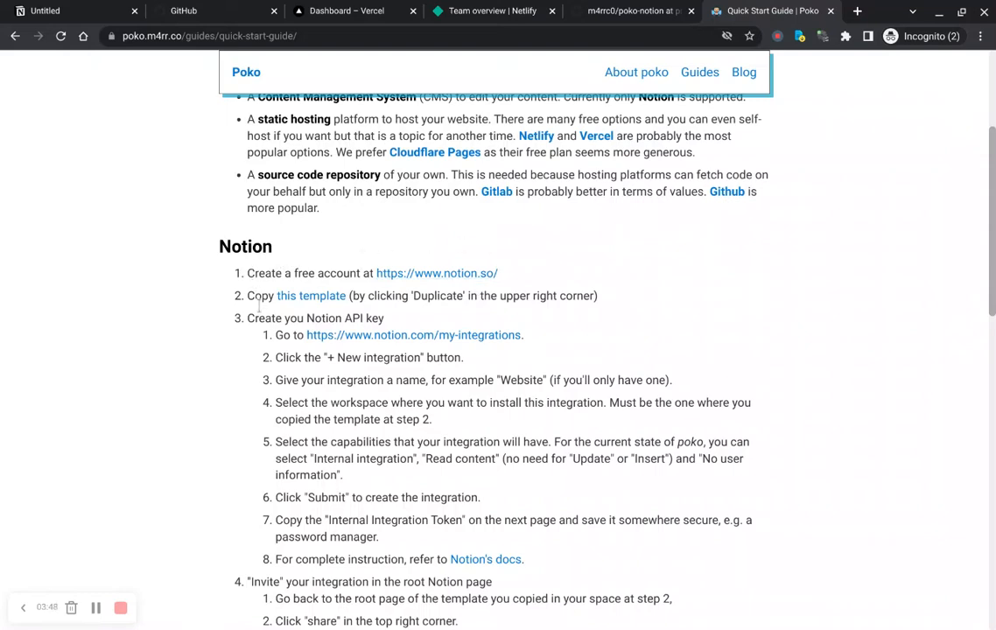
left_click(310, 299)
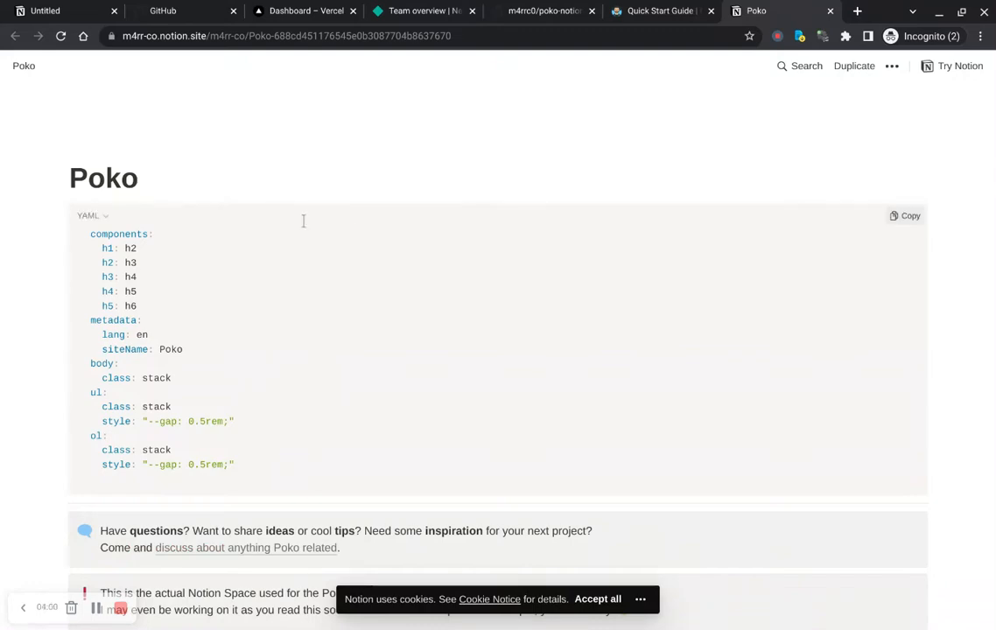
left_click(641, 12)
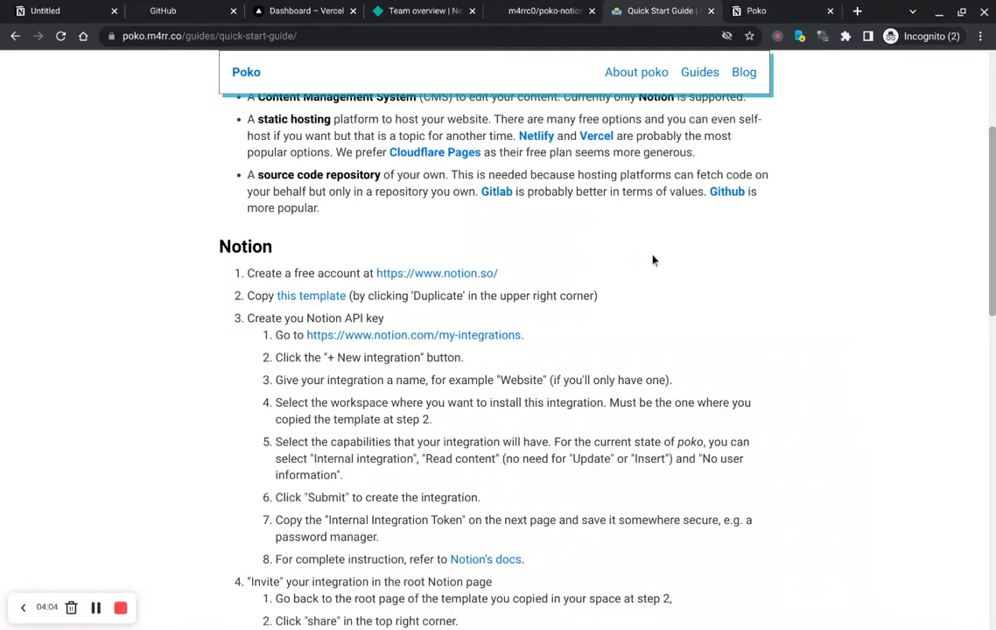
key("ctrl+Tab")
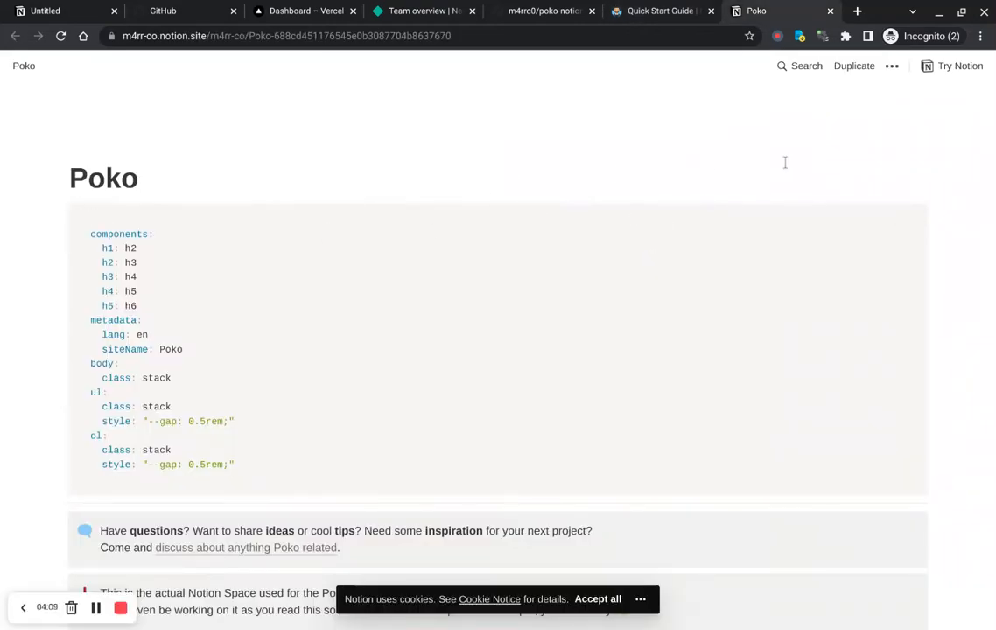
scroll(785, 162, "down", 20)
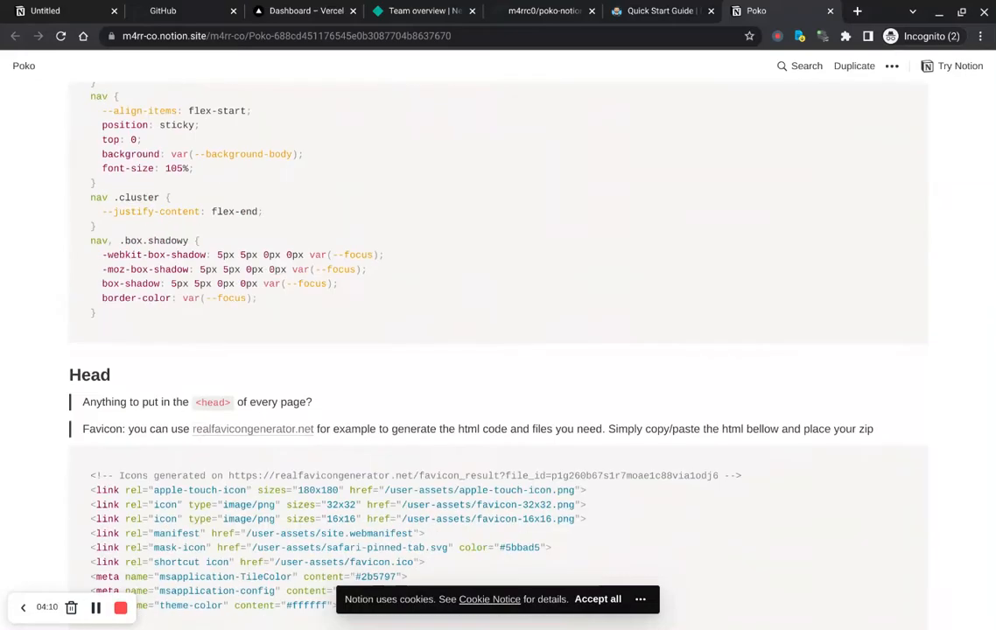
scroll(812, 140, "up", 20)
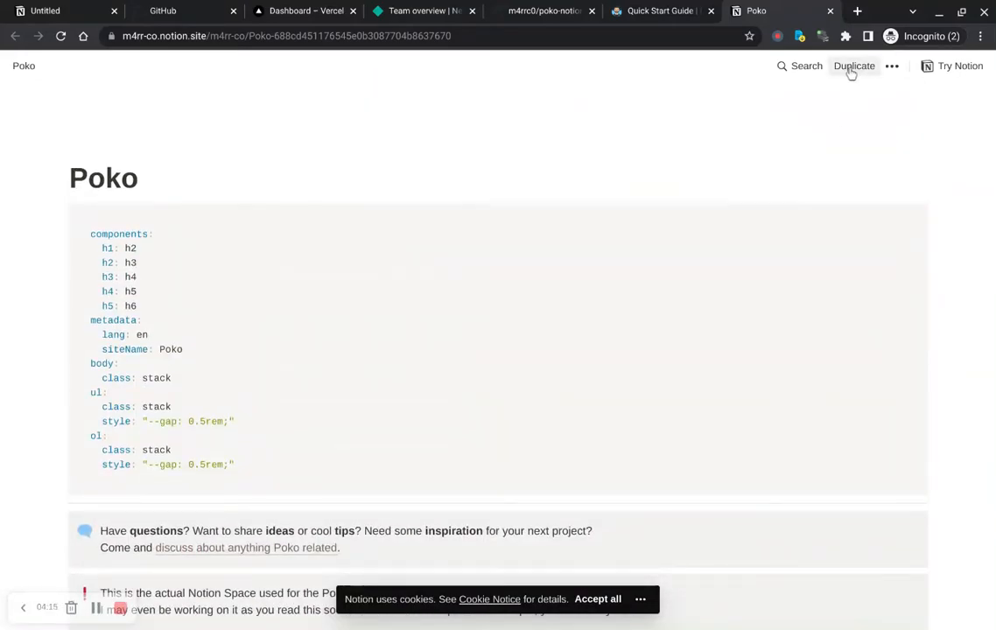
left_click(850, 70)
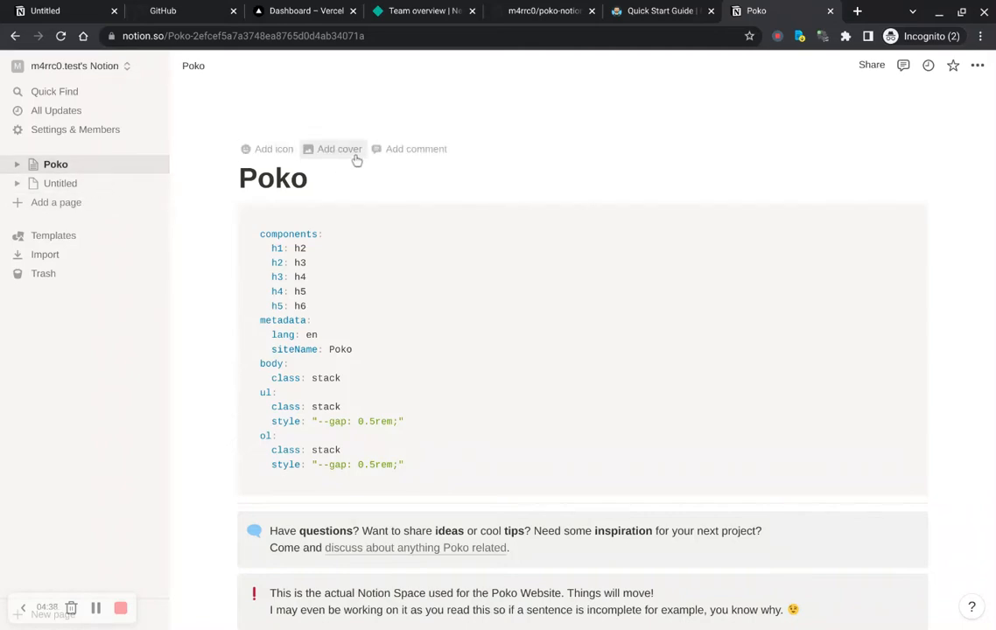
Step: Open the Notion My integrations page from the guide's link
key("ctrl+shift+Tab")
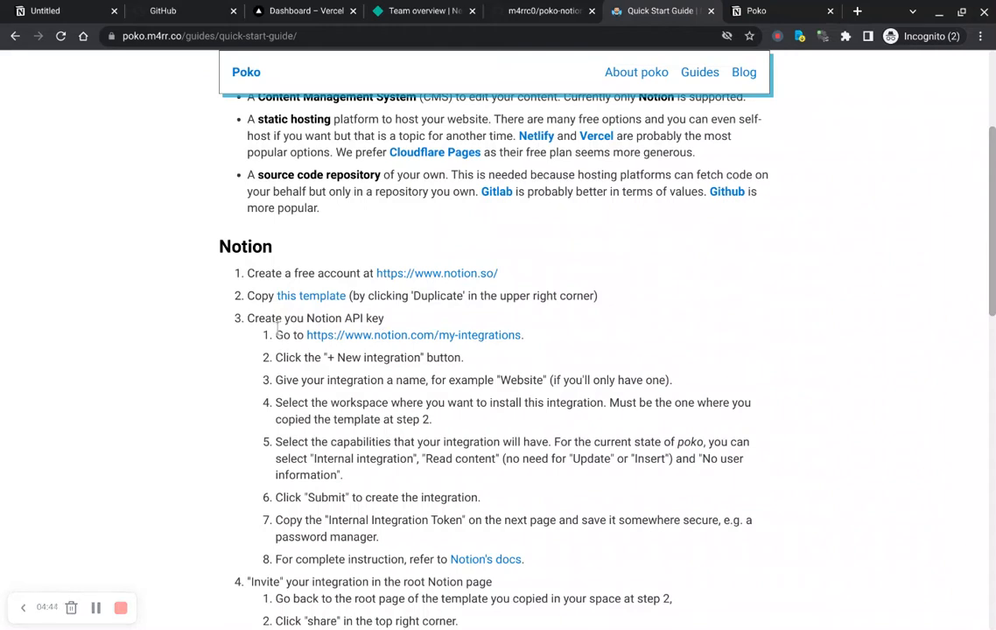
left_click(419, 337, "ctrl")
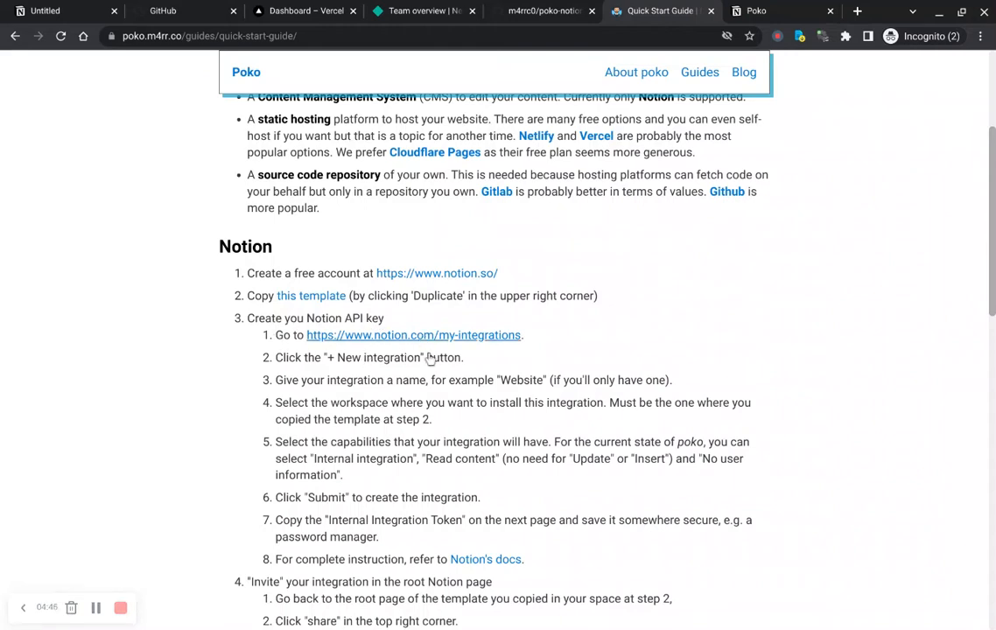
key("ctrl+9")
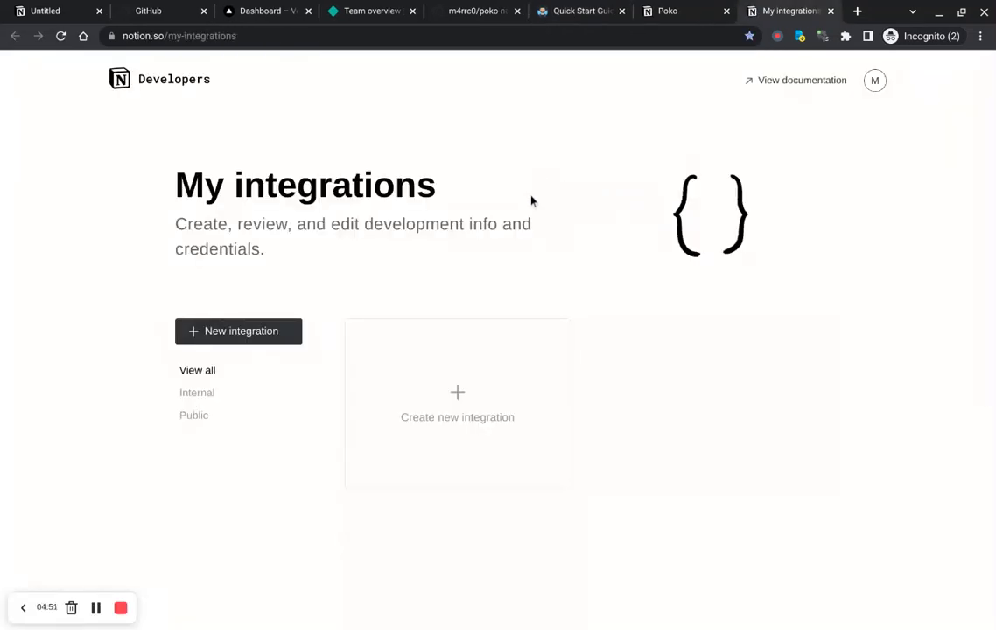
Step: Create a new Notion integration named website with only Read content and No user information capabilities
left_click(467, 420)
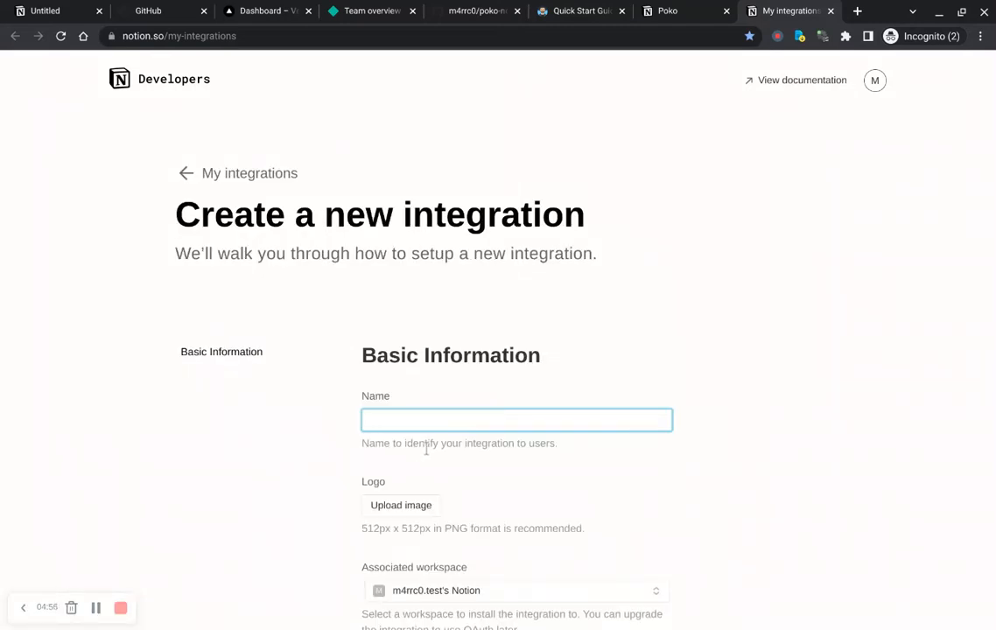
type("W")
scroll(438, 445, "down", 5)
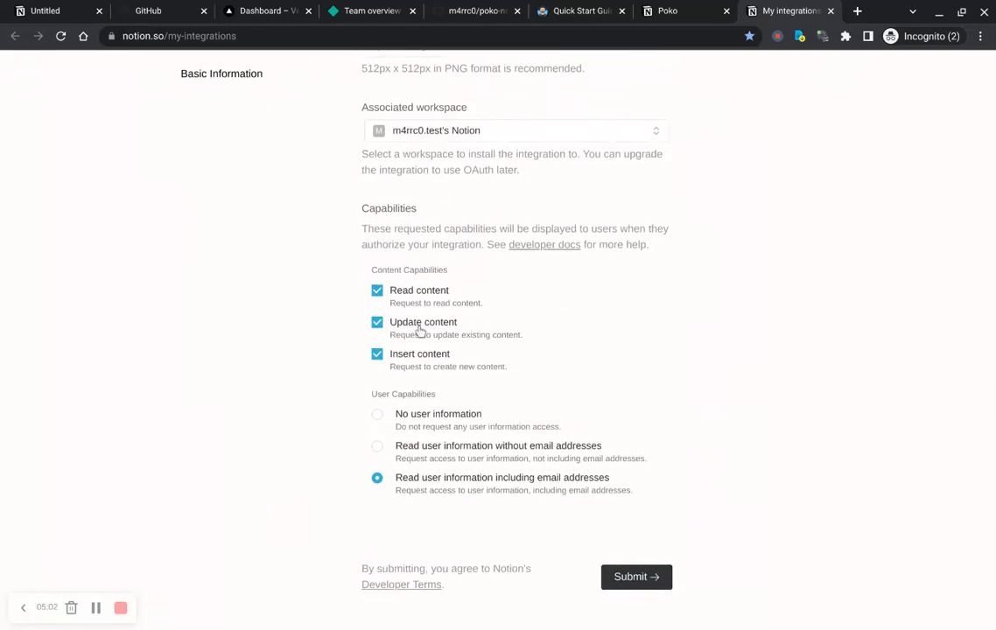
left_click(376, 322)
left_click(398, 356)
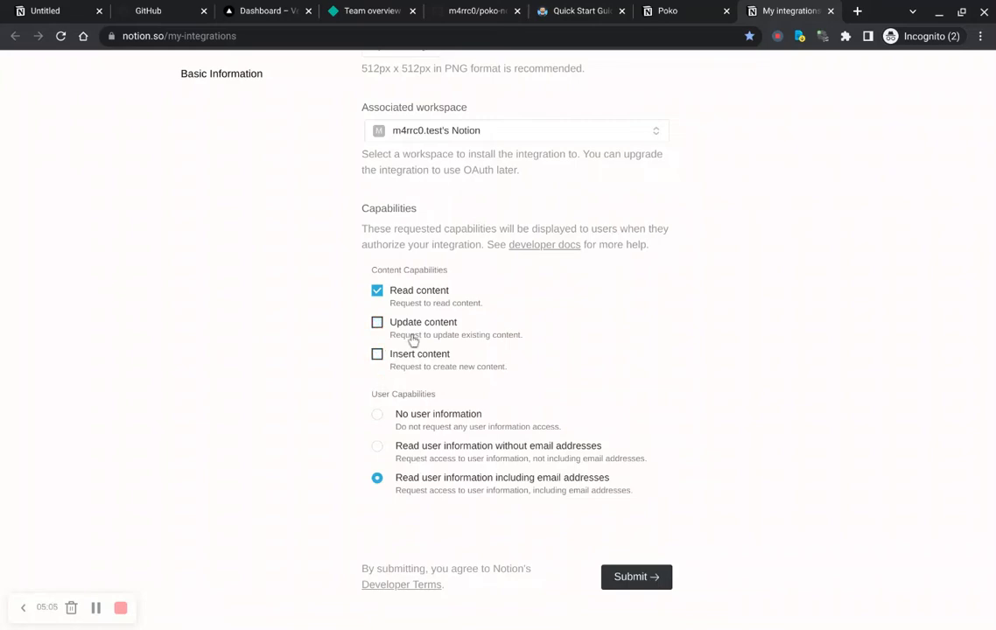
left_click(382, 420)
left_click(638, 585)
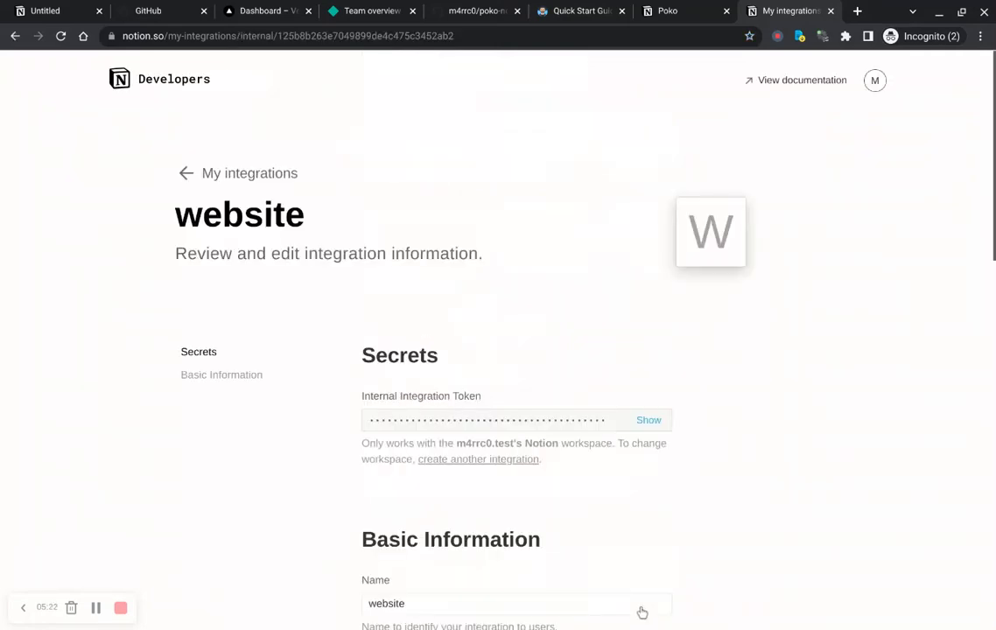
scroll(609, 329, "down", 3)
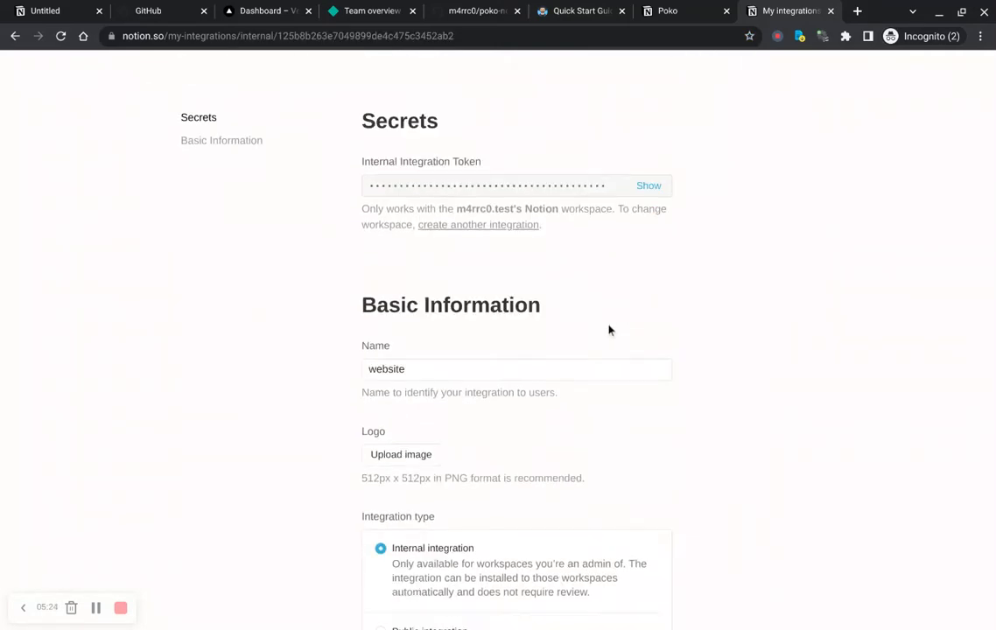
scroll(609, 330, "up", 1)
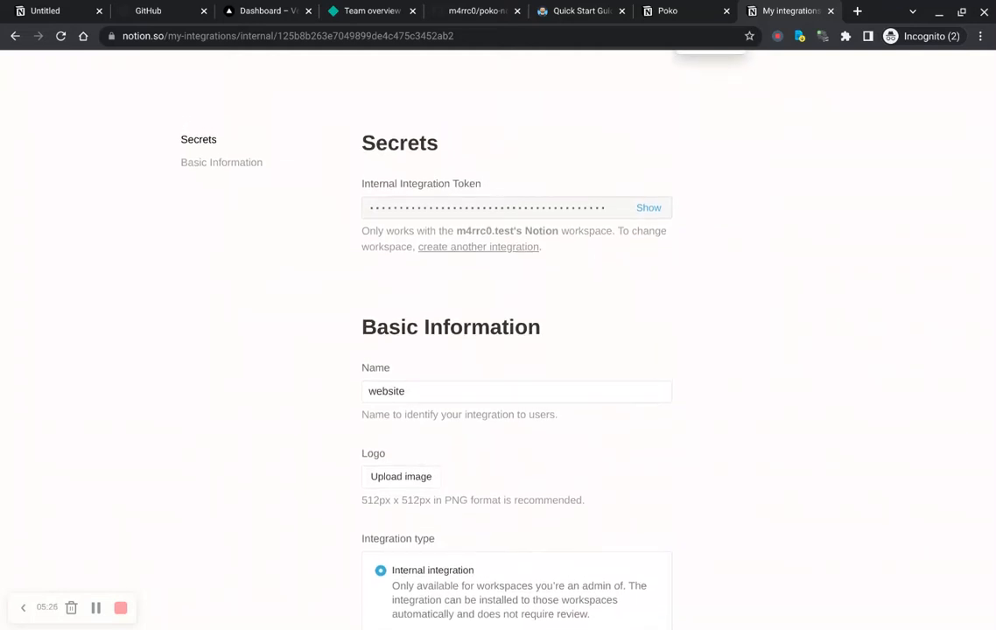
scroll(736, 167, "up", 3)
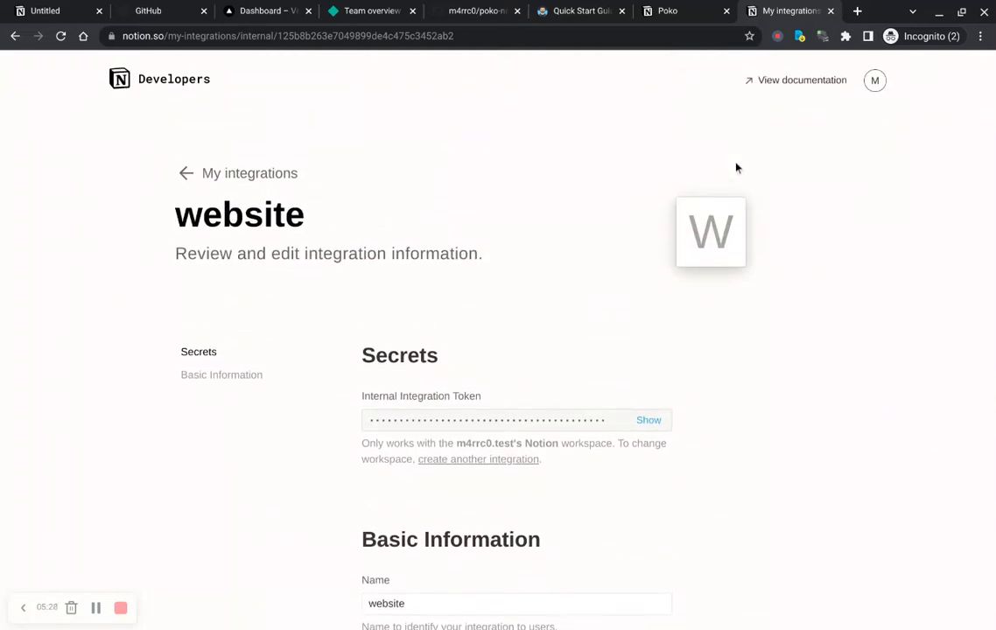
Step: Invite the website integration to the Poko root page and expand the page's subpages in the sidebar
left_click(683, 10)
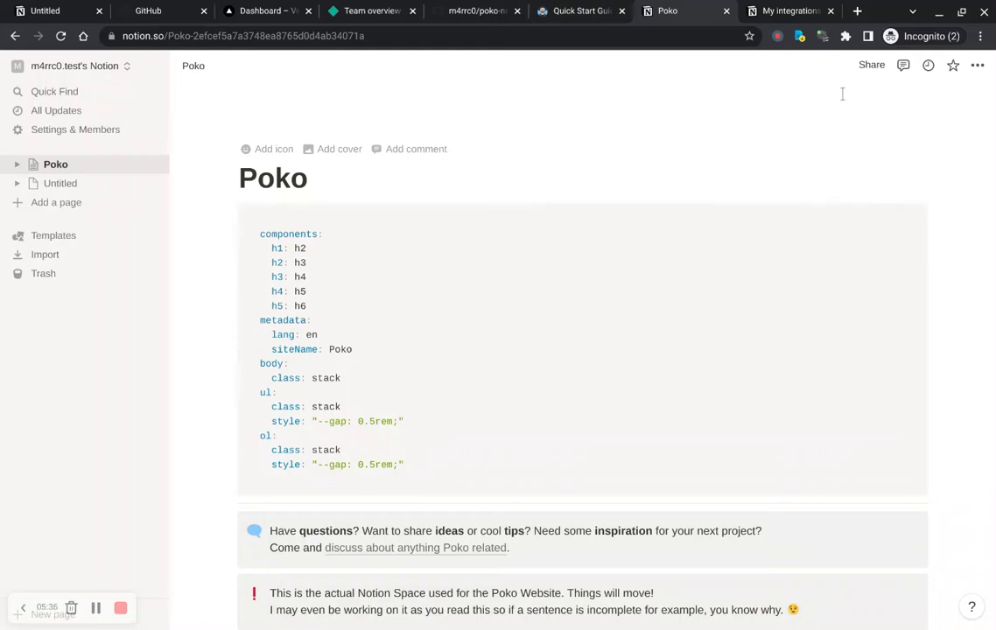
left_click(872, 70)
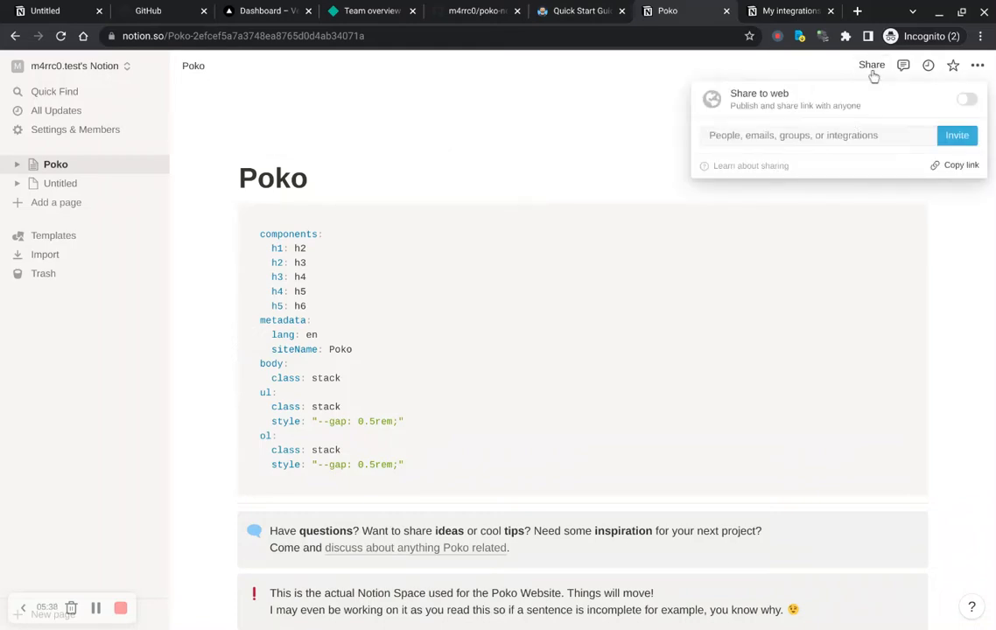
left_click(958, 136)
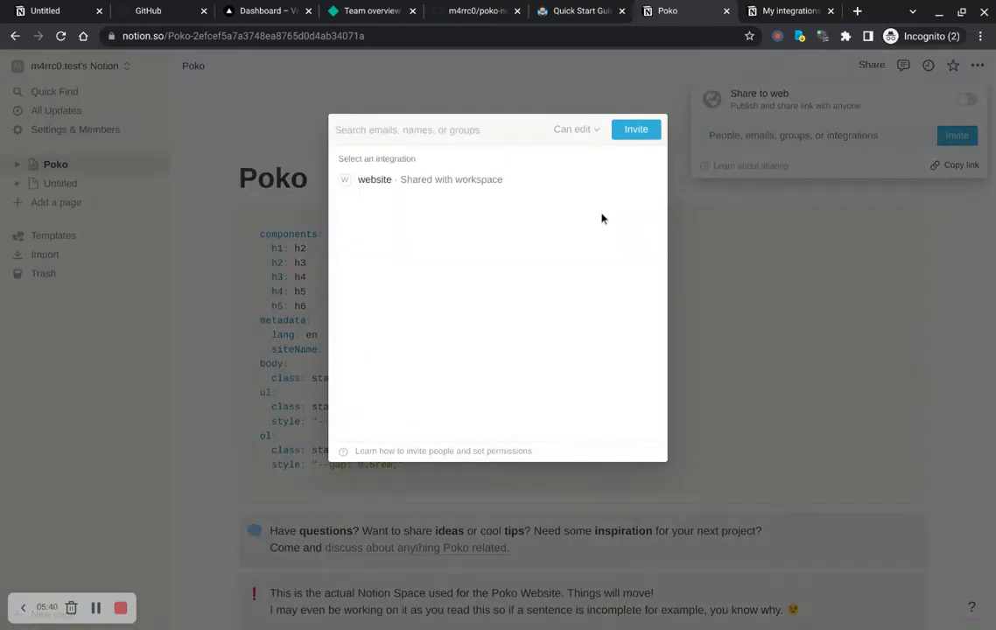
left_click(376, 181)
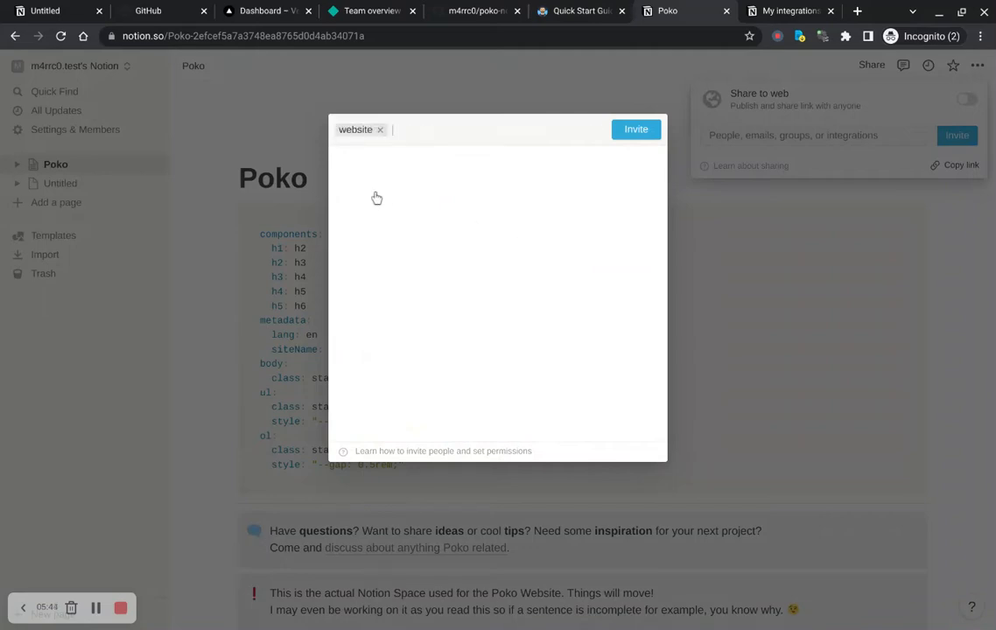
left_click(632, 137)
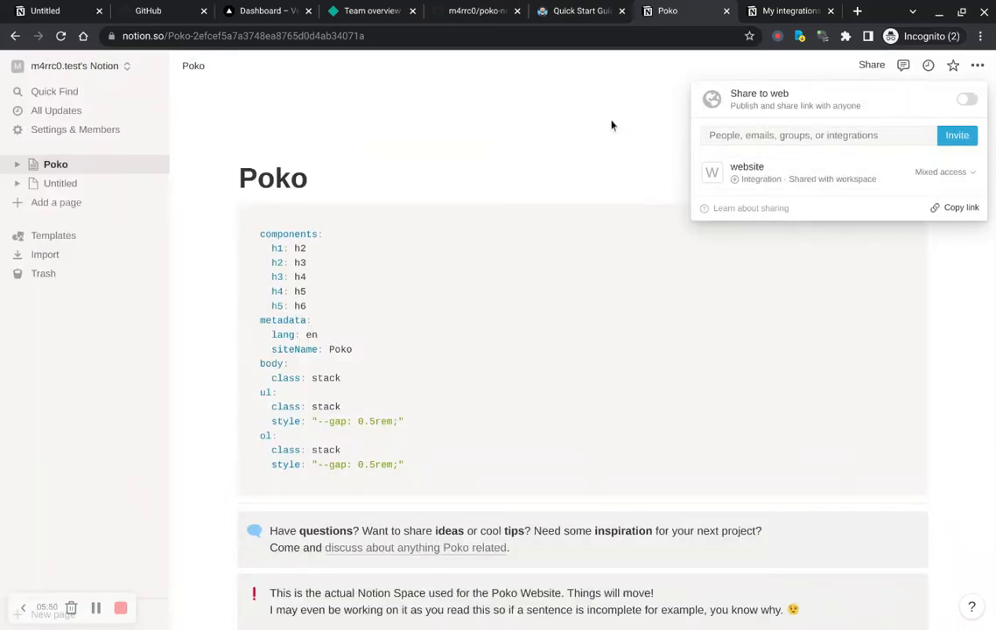
left_click(612, 124)
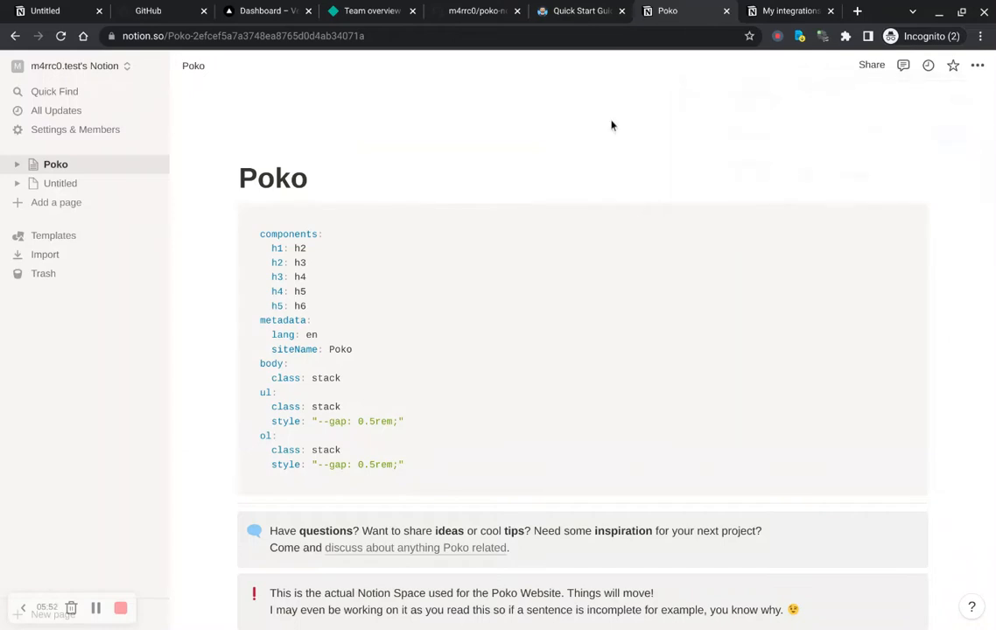
left_click(17, 163)
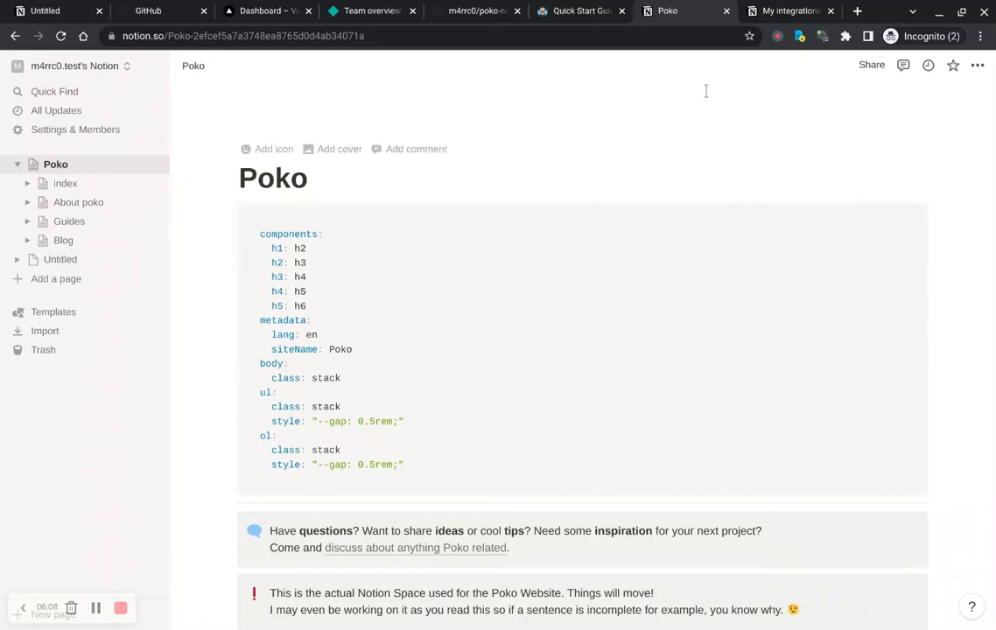
Step: Read the guide's instructions for the Notion API key, inviting the integration and the one-click Netlify or Vercel setup
key("ctrl+shift+Tab")
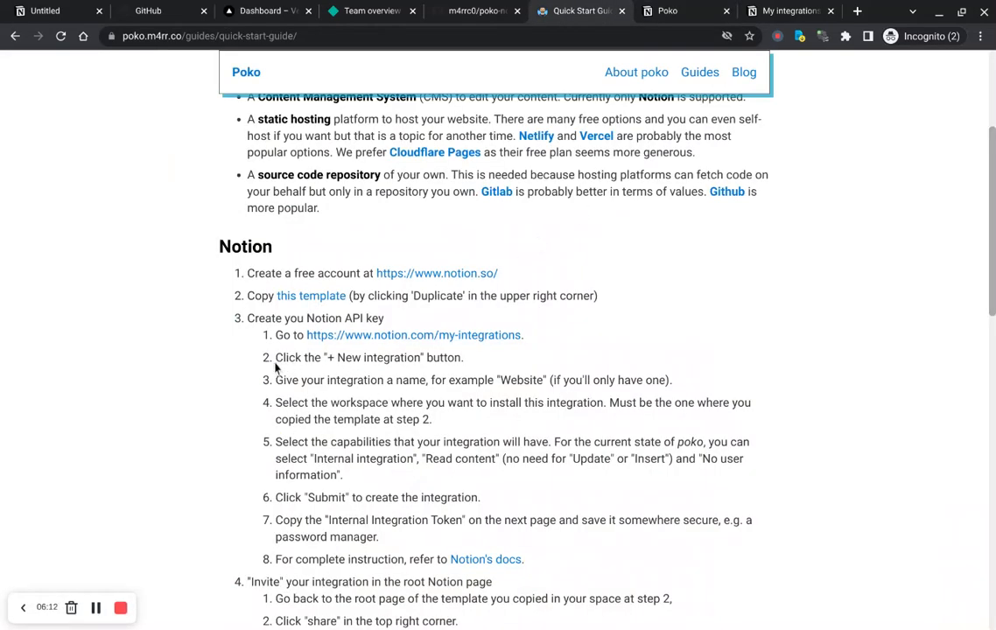
left_click_drag(274, 367, 525, 565)
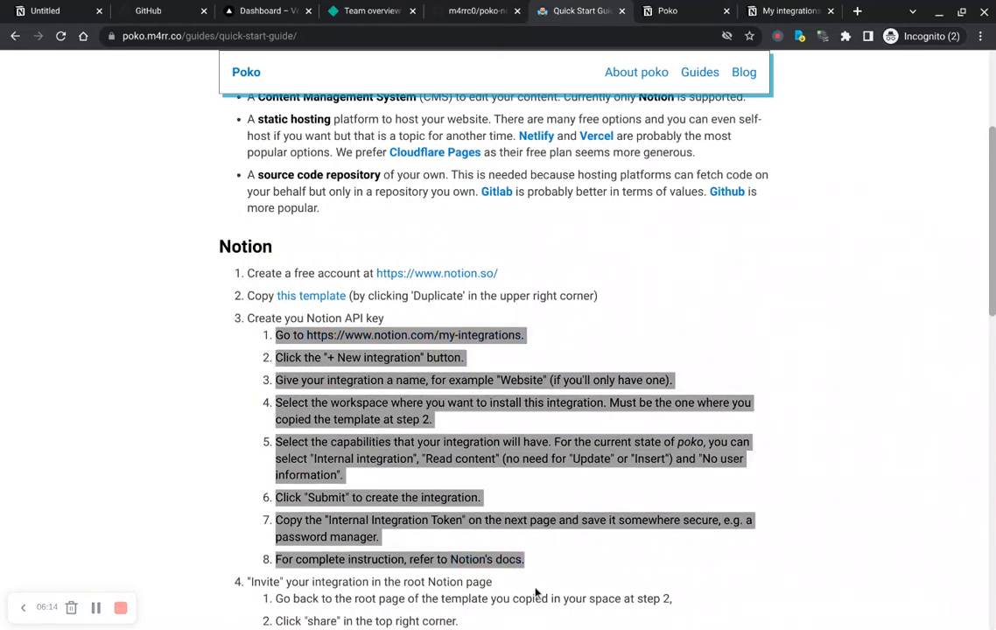
scroll(537, 594, "down", 2)
left_click_drag(252, 435, 552, 560)
left_click(552, 560)
scroll(551, 560, "down", 4)
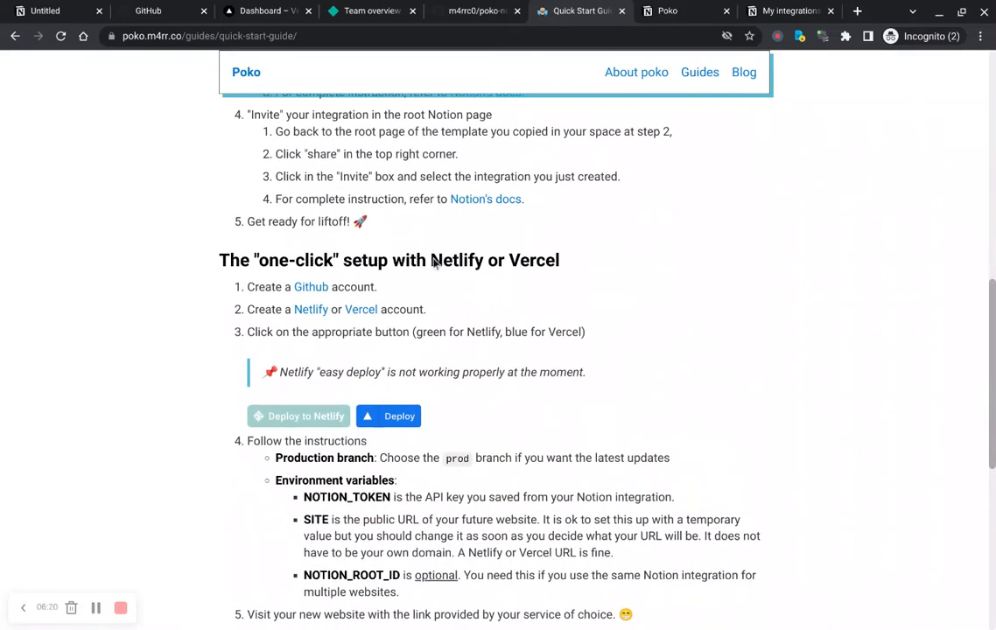
scroll(219, 281, "up", 4)
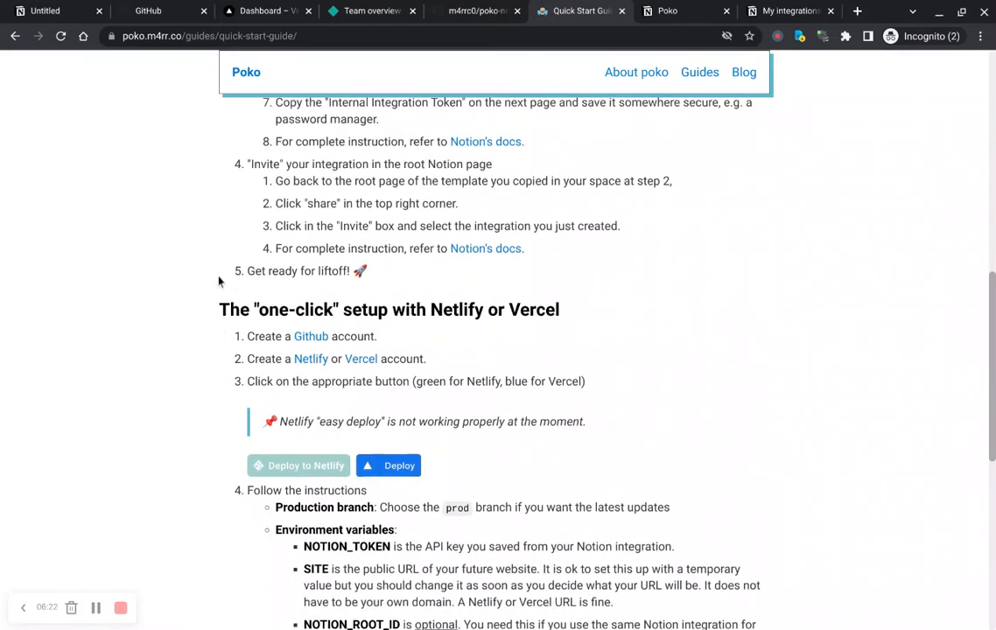
scroll(219, 281, "down", 4)
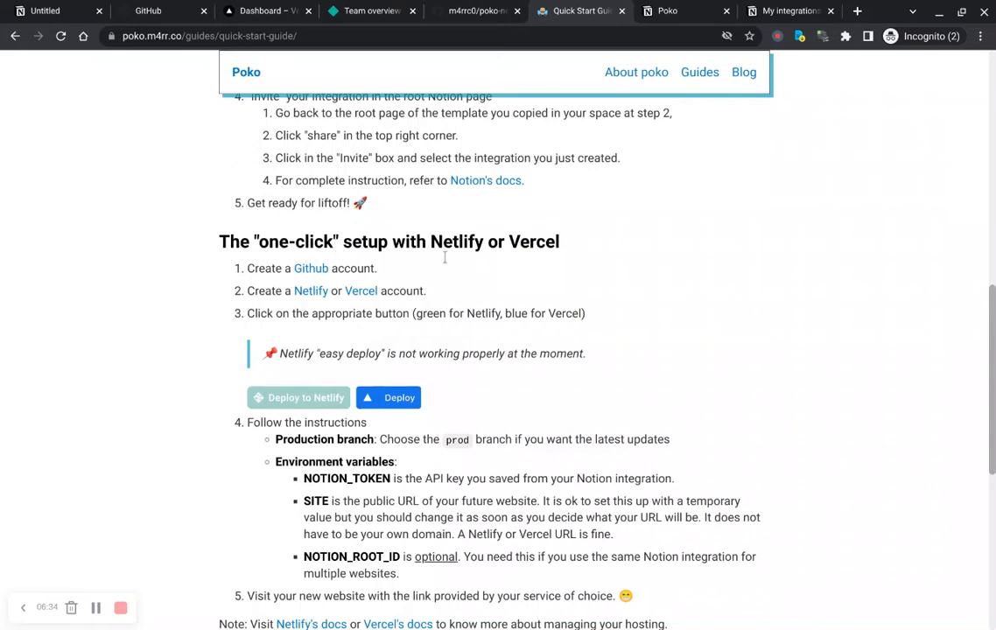
scroll(444, 257, "down", 1)
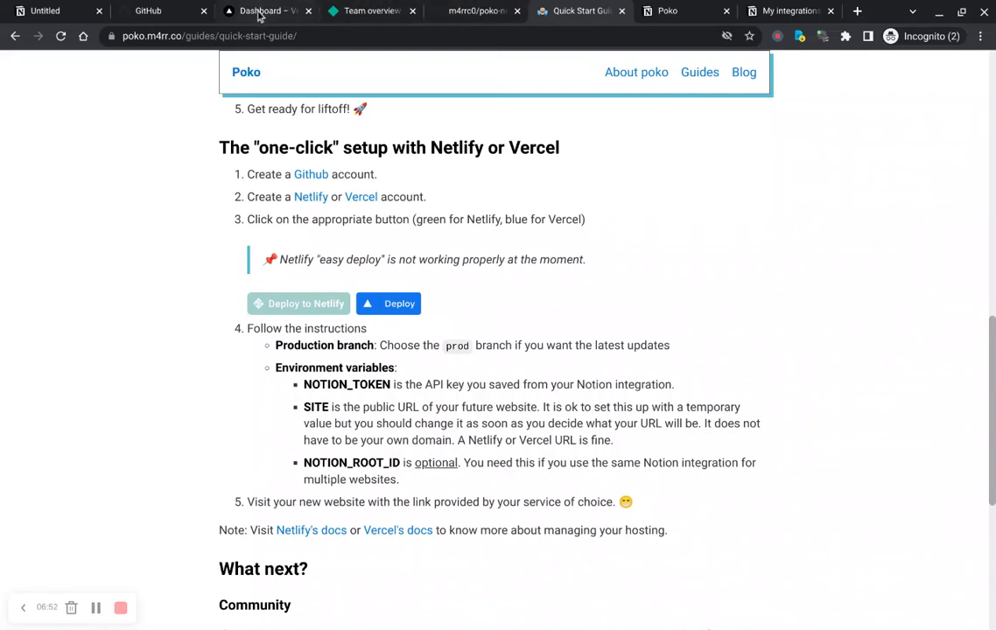
Step: Start the Vercel one-click deploy and create a public GitHub repository named poko-vercel
left_click(386, 326)
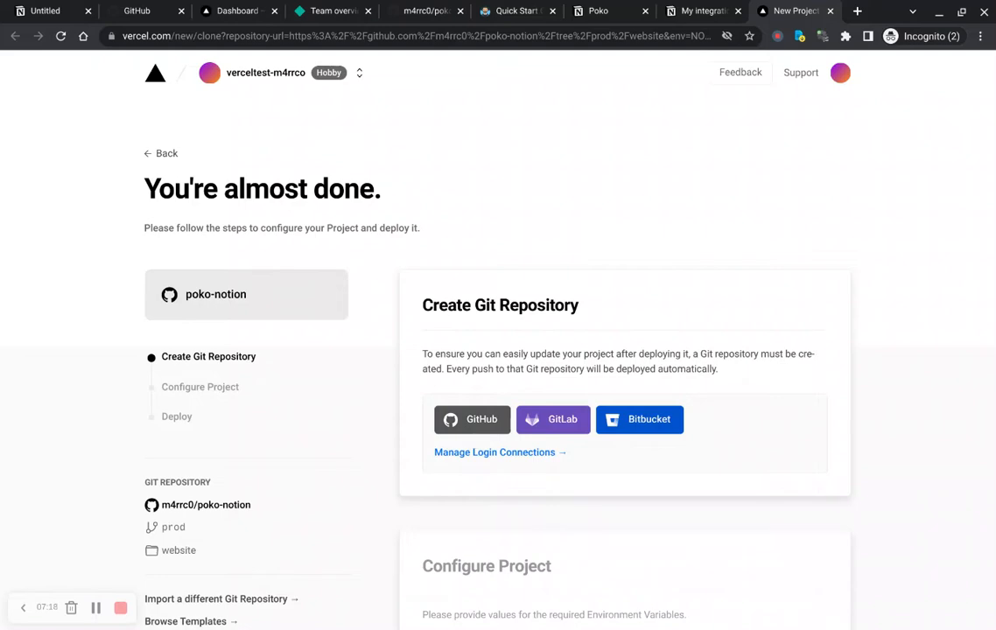
left_click(472, 430)
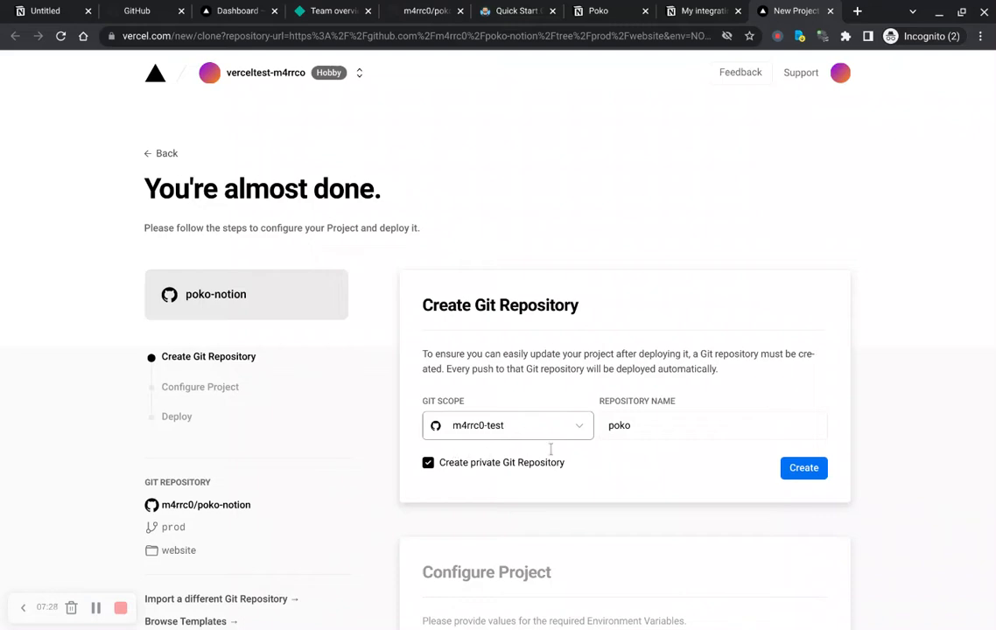
left_click(668, 448)
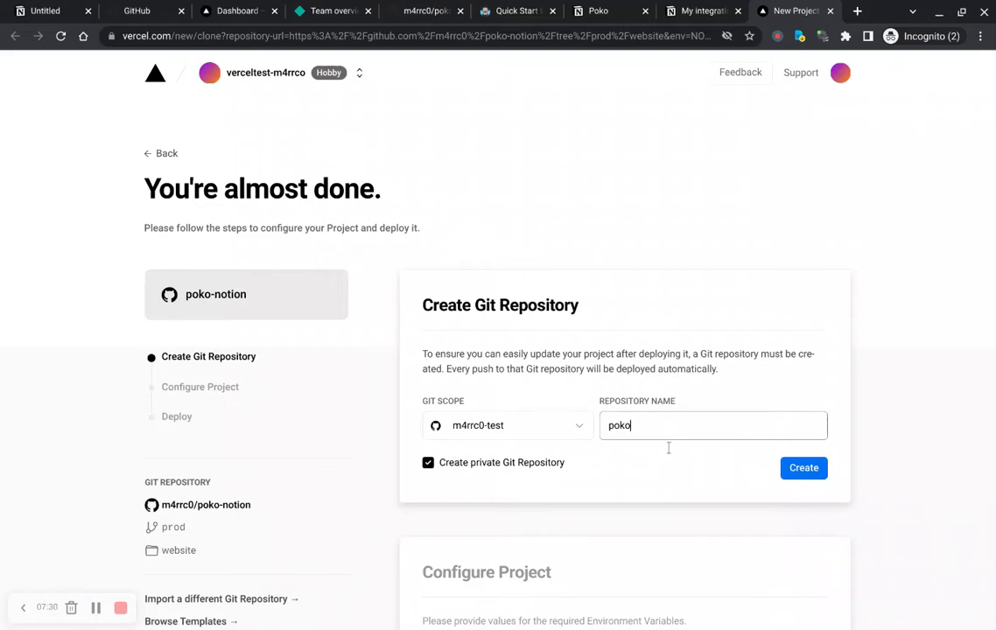
type("-vercel")
left_click(432, 495)
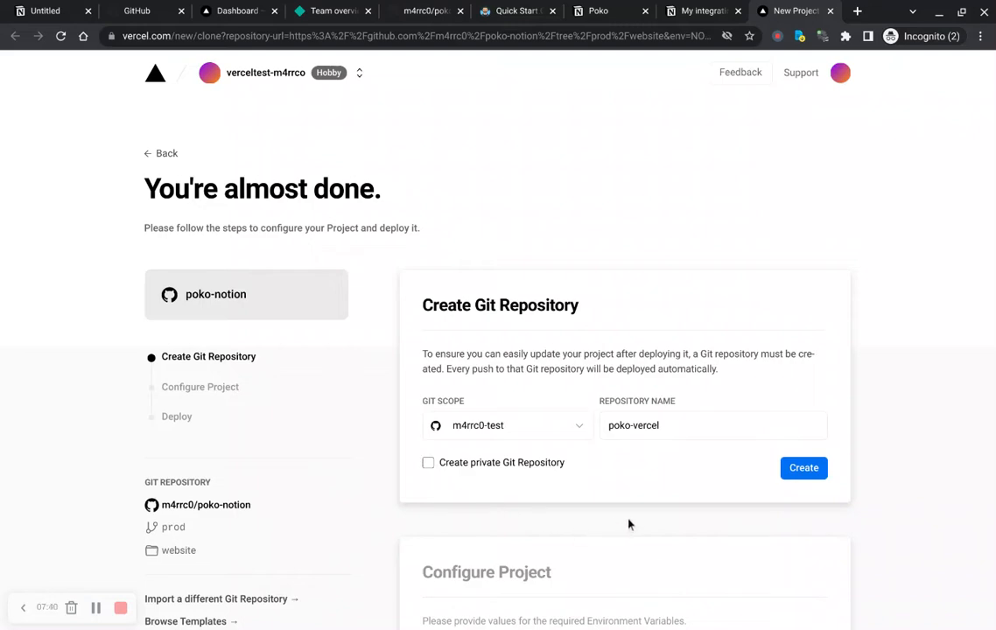
scroll(696, 528, "down", 2)
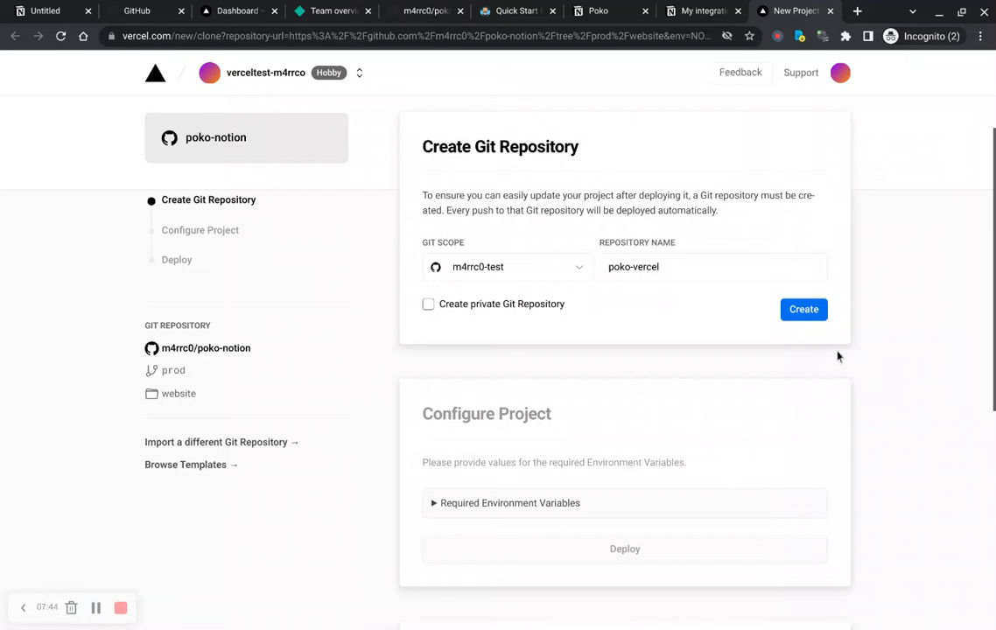
left_click(805, 312)
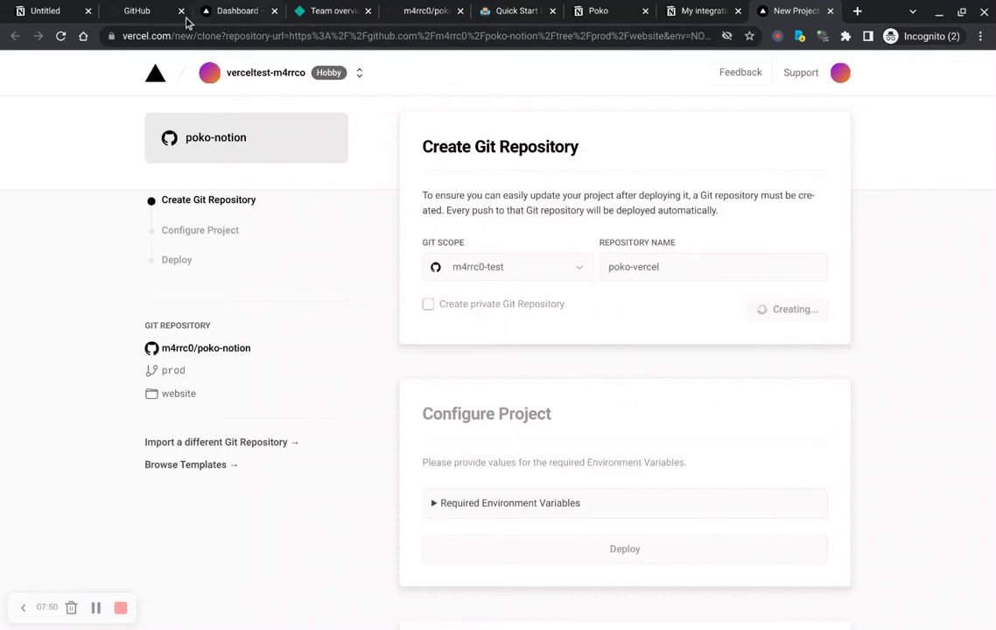
Step: Open the new poko-vercel repository on GitHub and browse its files and README
left_click(144, 13)
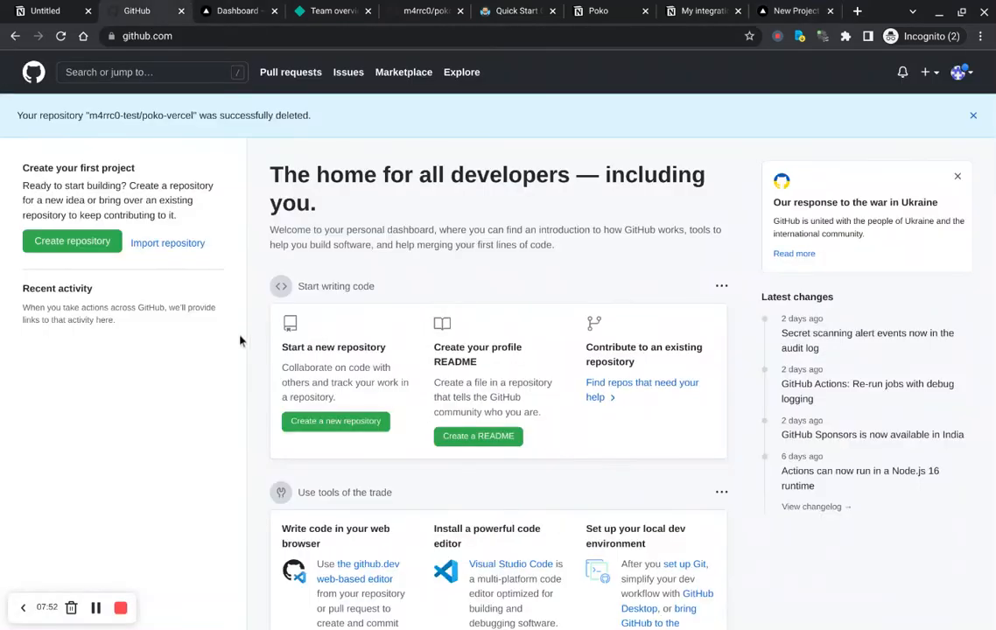
key("F5")
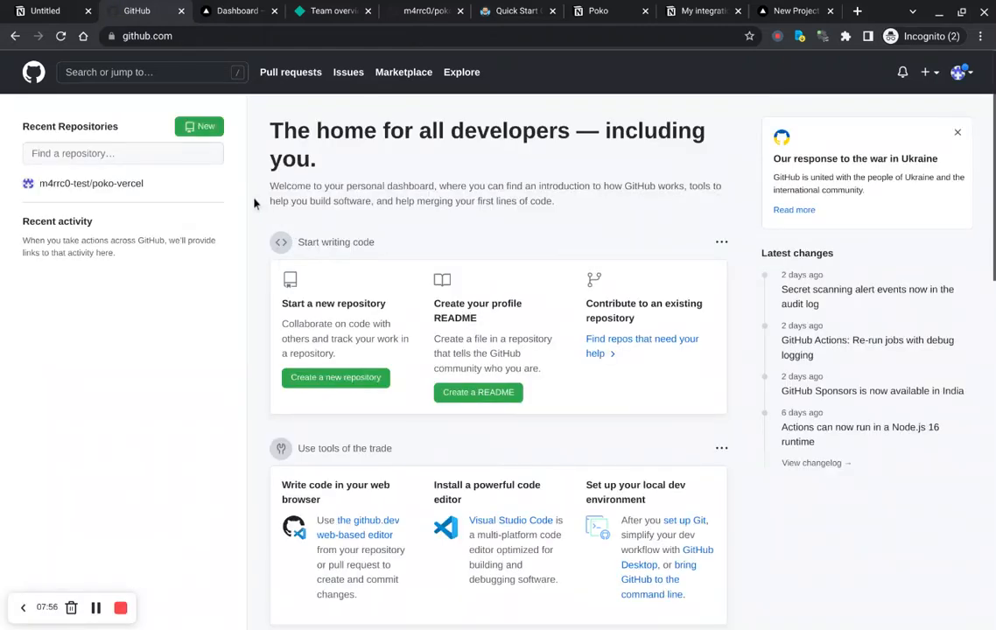
key("ctrl+9")
scroll(394, 174, "up", 1)
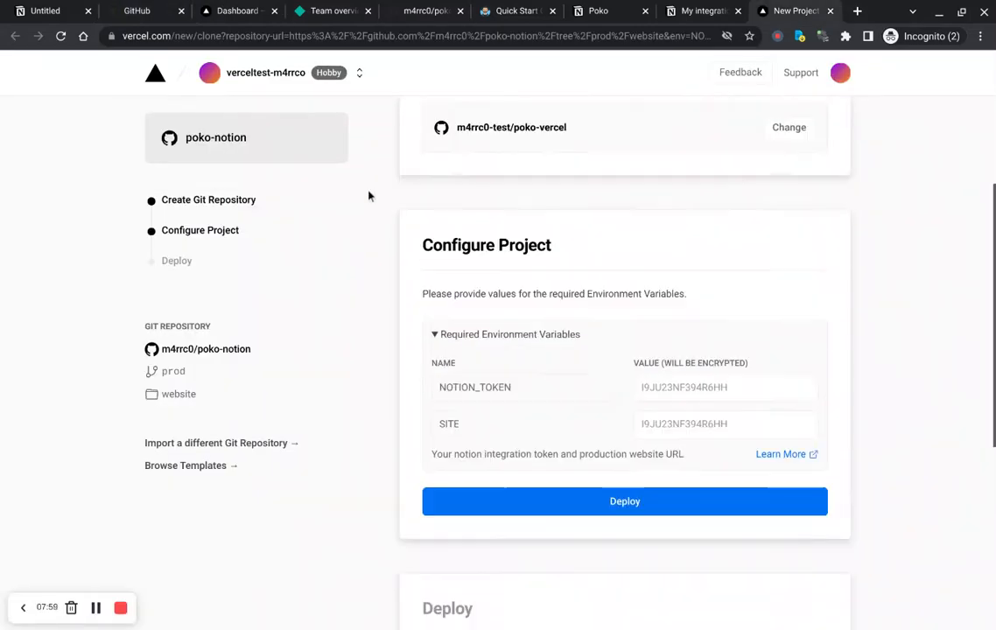
scroll(369, 196, "up", 3)
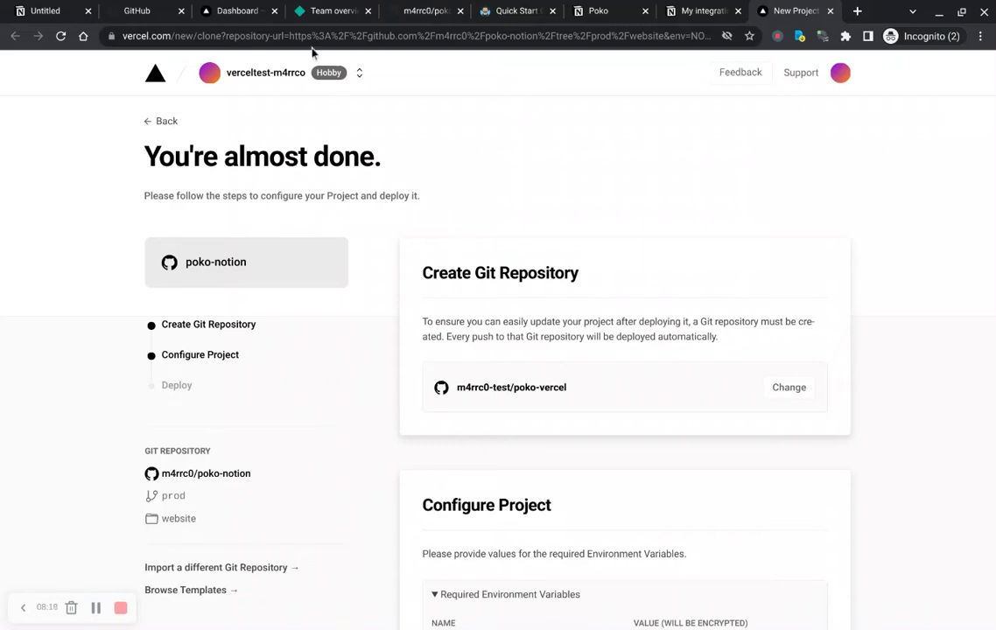
left_click(136, 12)
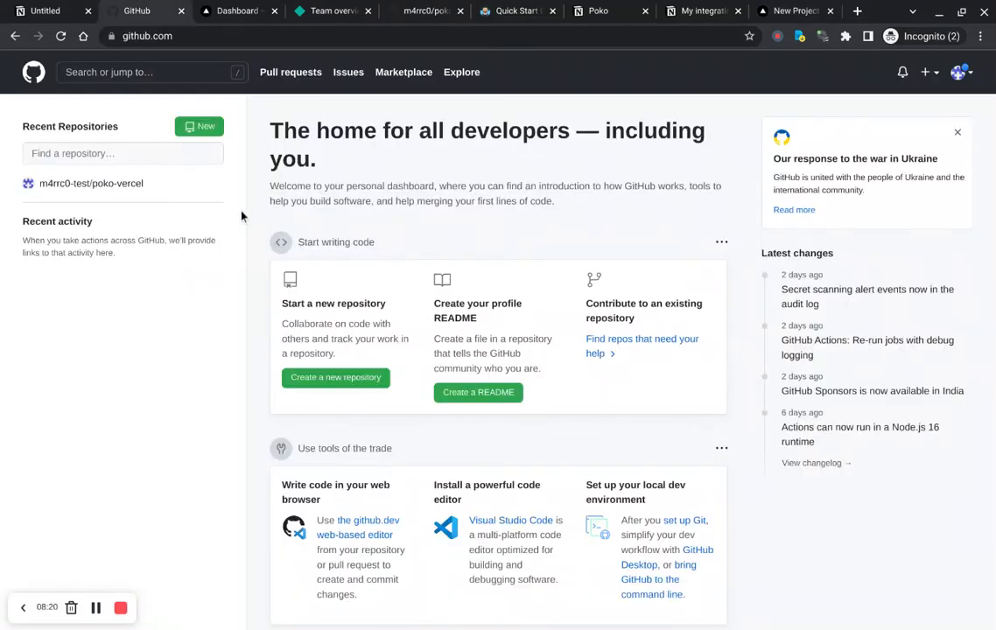
mouse_move(54, 180)
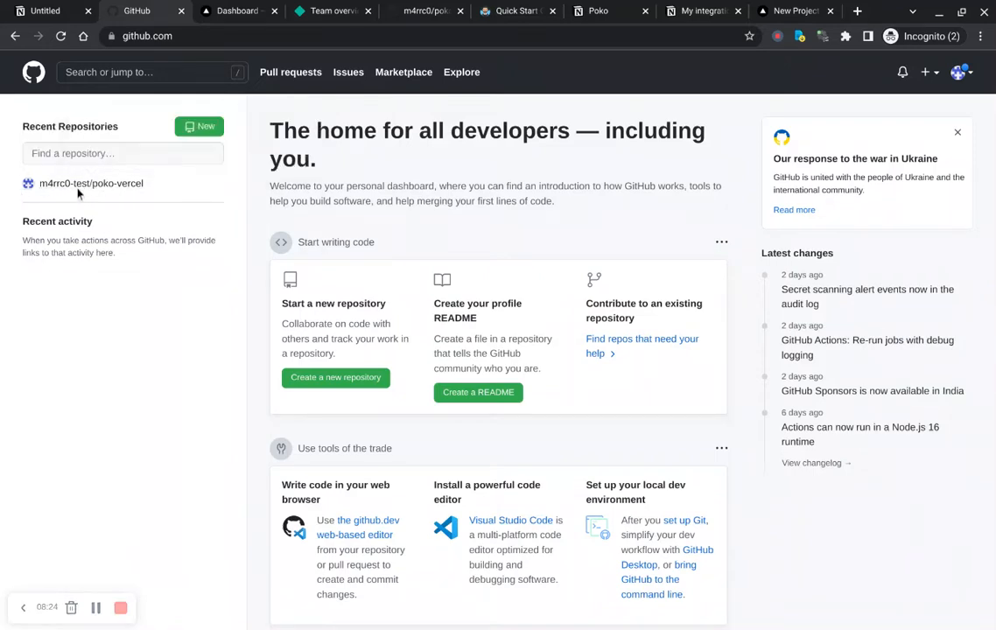
left_click(76, 191)
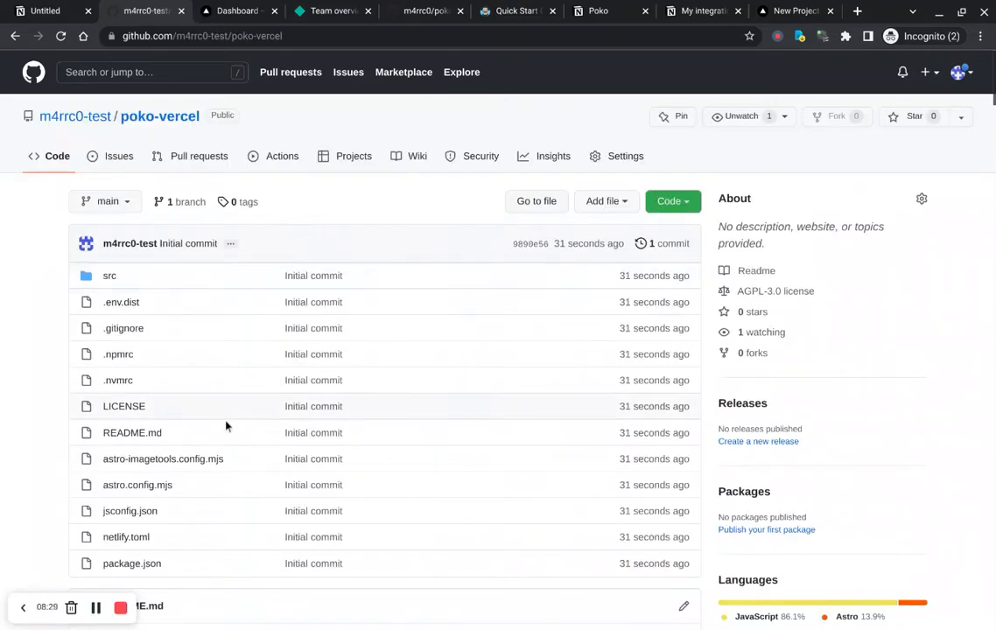
scroll(346, 280, "down", 4)
scroll(346, 280, "up", 4)
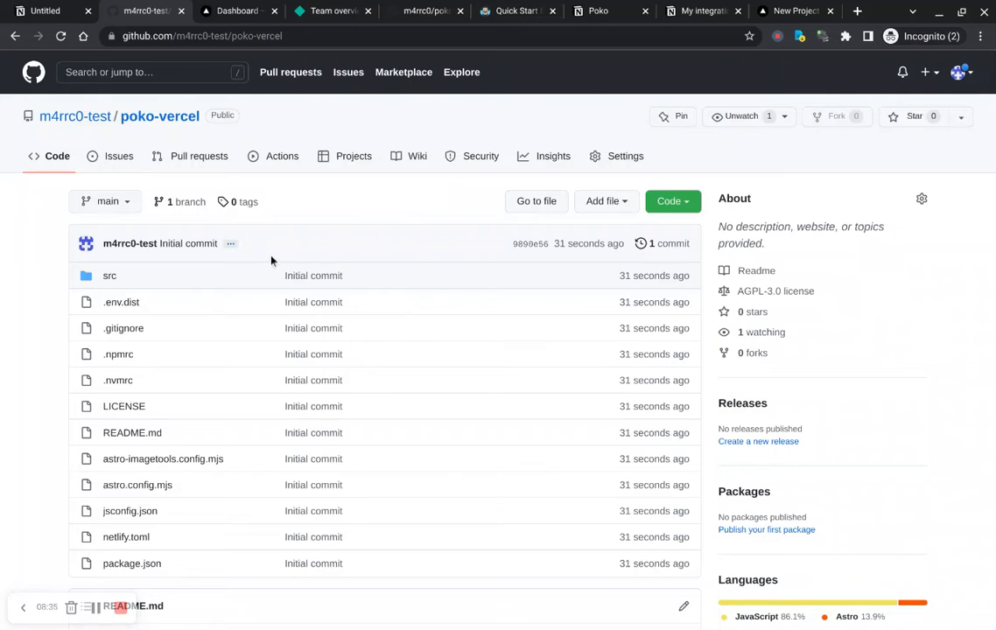
scroll(389, 211, "down", 4)
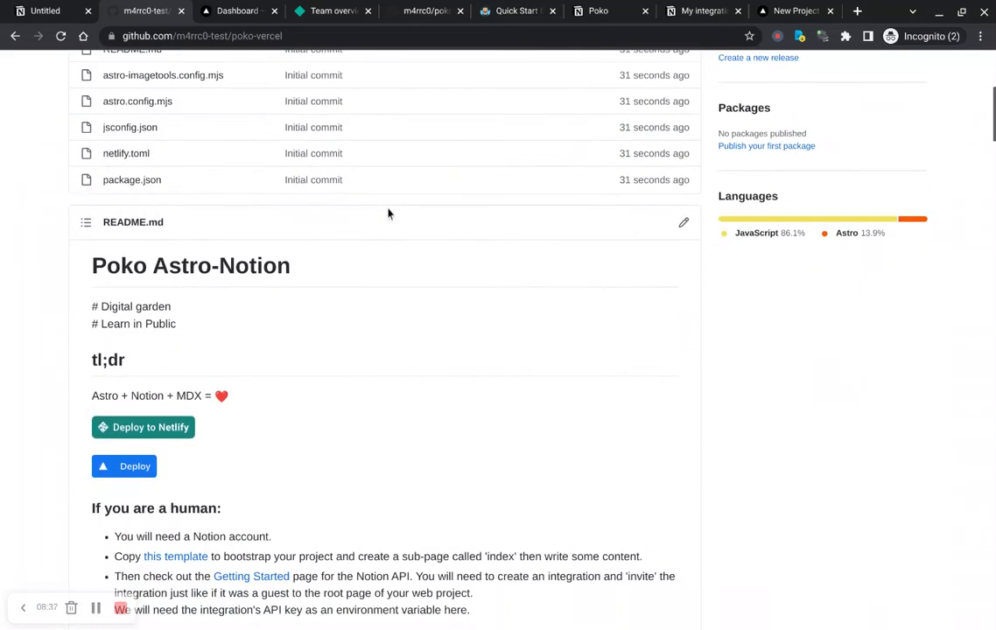
Step: Copy the website integration's internal integration token from Notion and paste it as the NOTION_TOKEN environment variable value
scroll(389, 214, "up", 4)
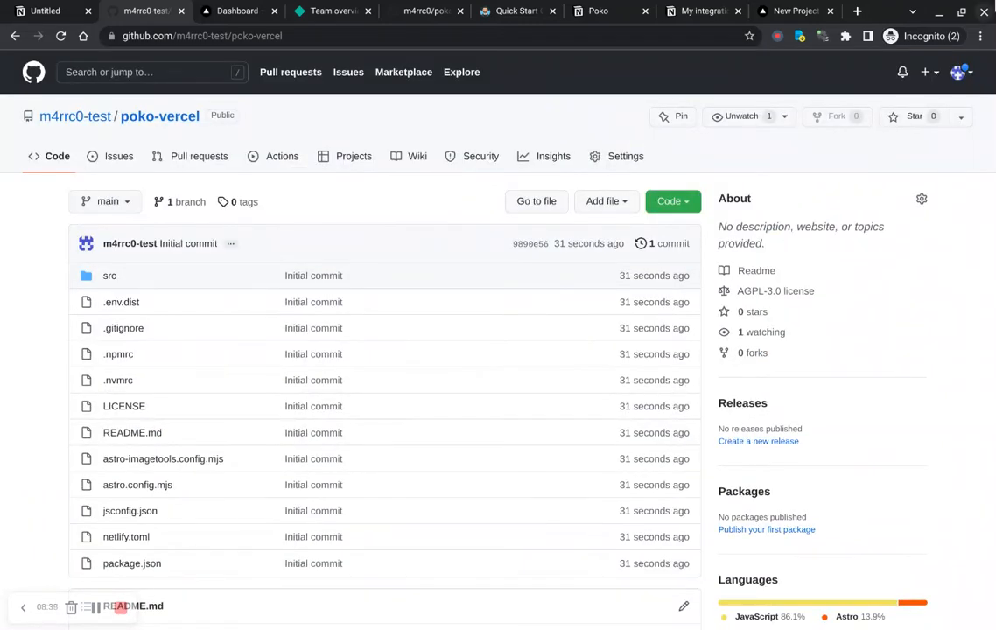
left_click(795, 12)
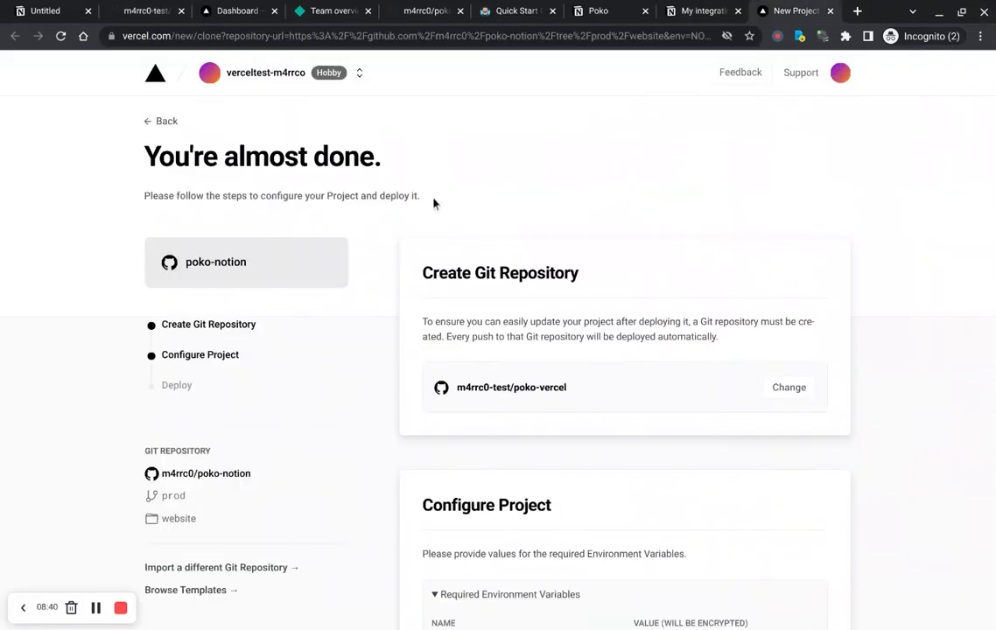
scroll(396, 263, "down", 3)
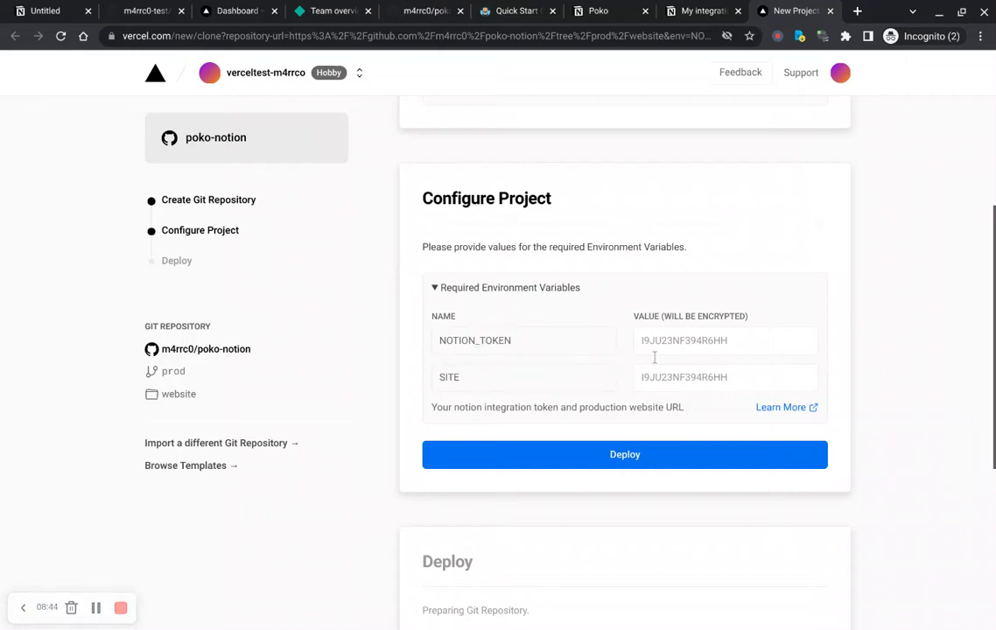
left_click(705, 358)
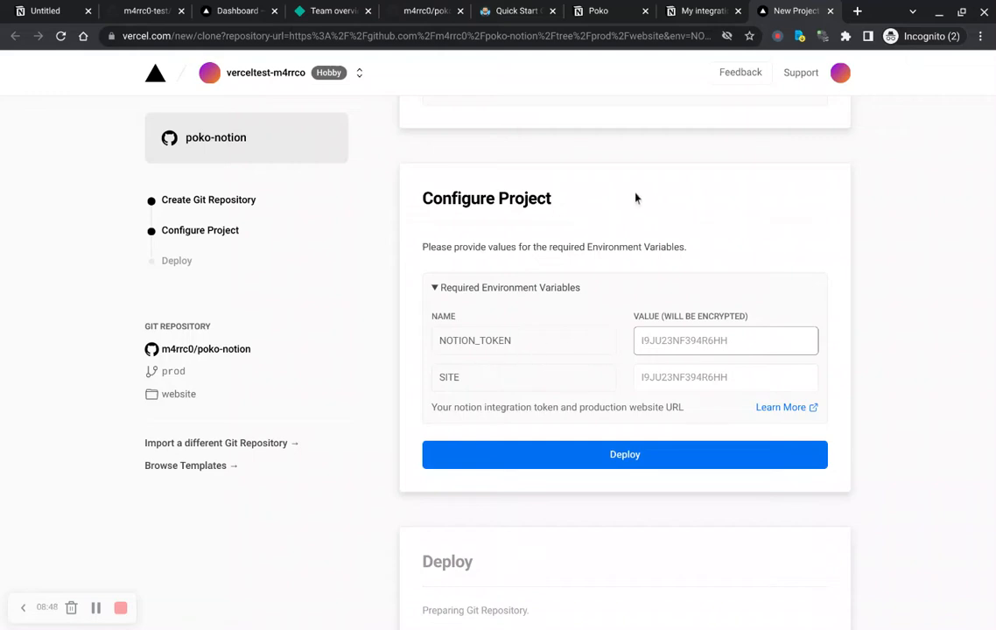
left_click(706, 11)
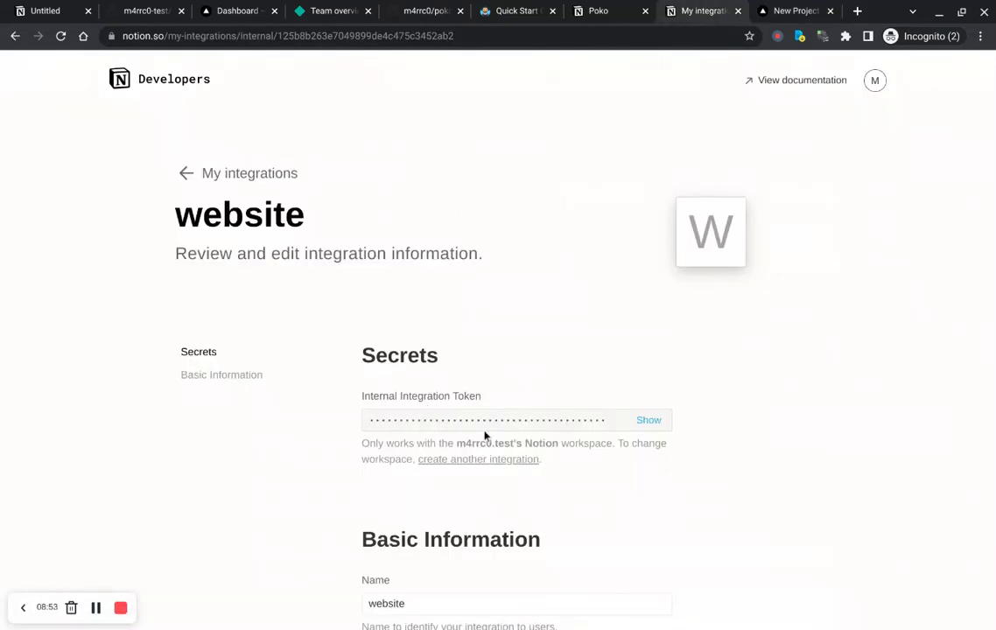
left_click(651, 422)
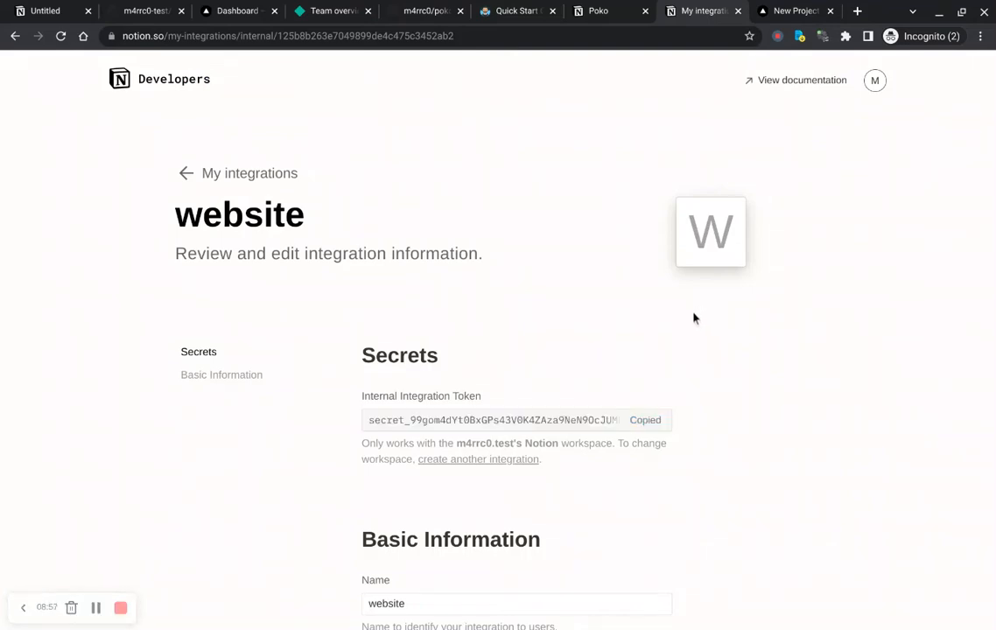
key("ctrl+Tab")
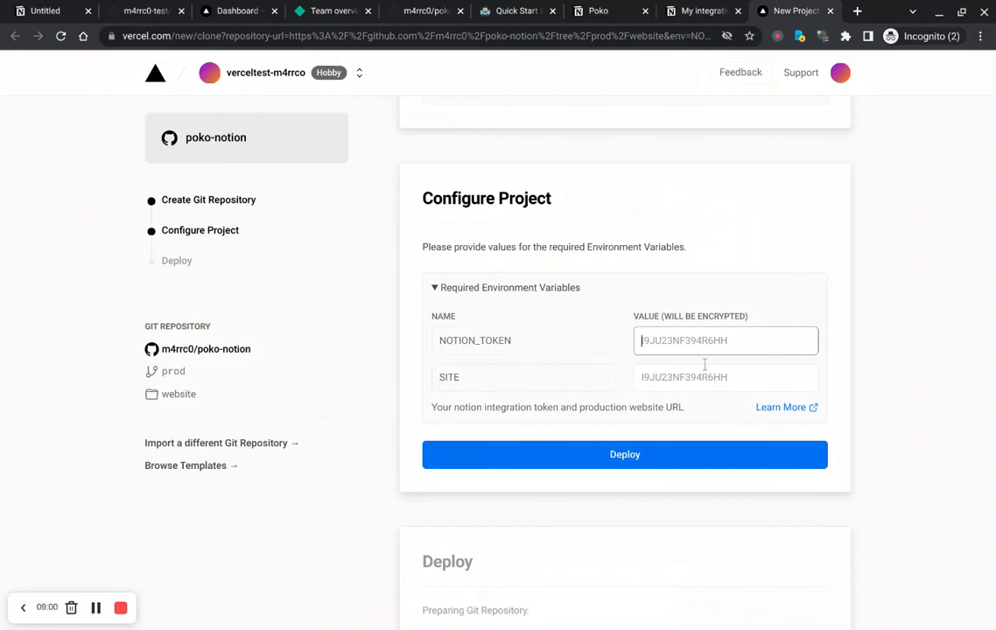
key("ctrl+v")
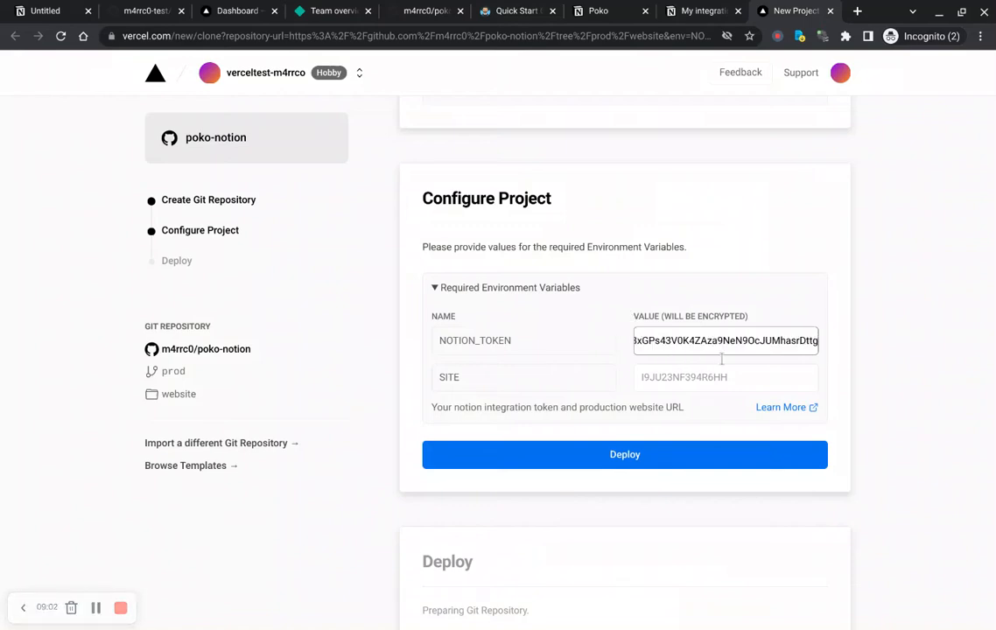
left_click(687, 393)
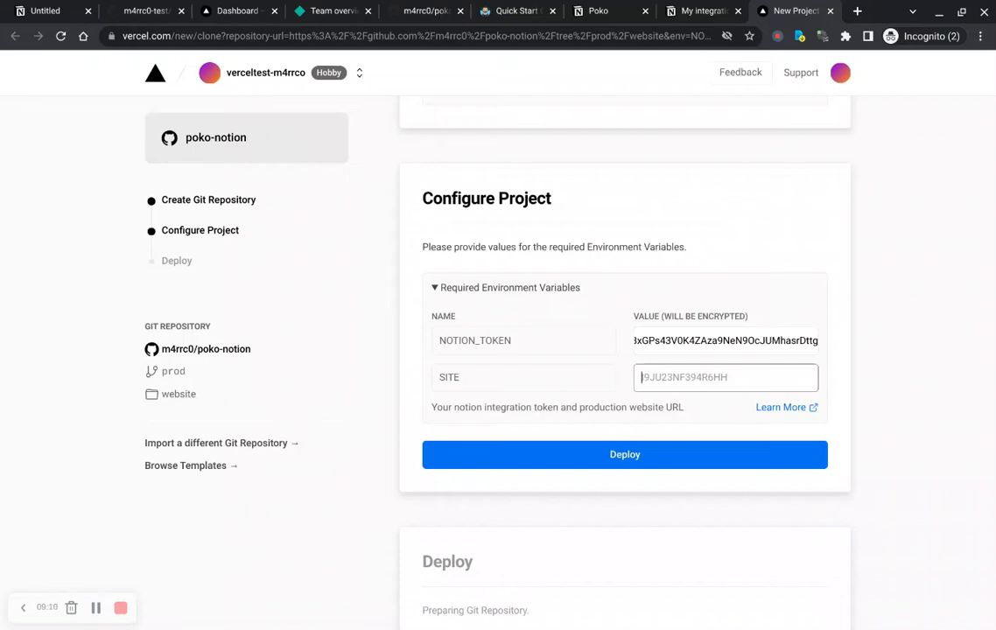
type("https")
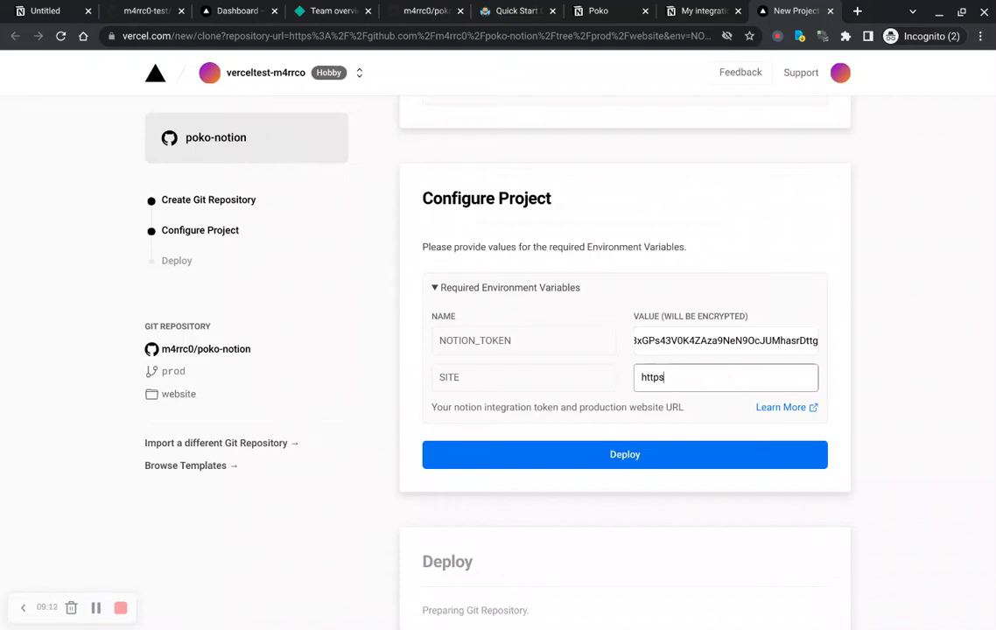
type("://poki.vercel.app")
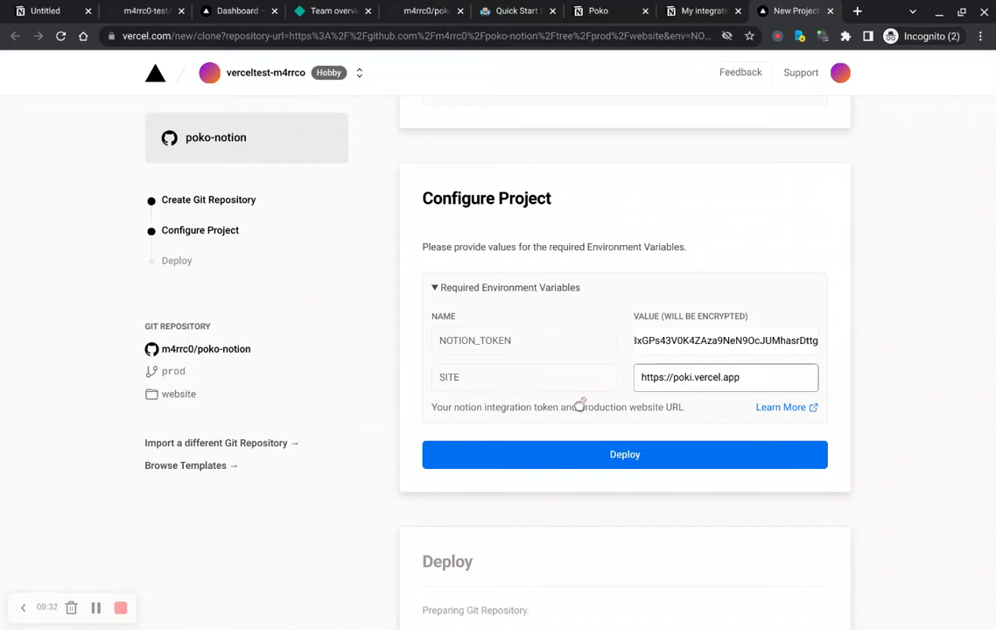
left_click(840, 405)
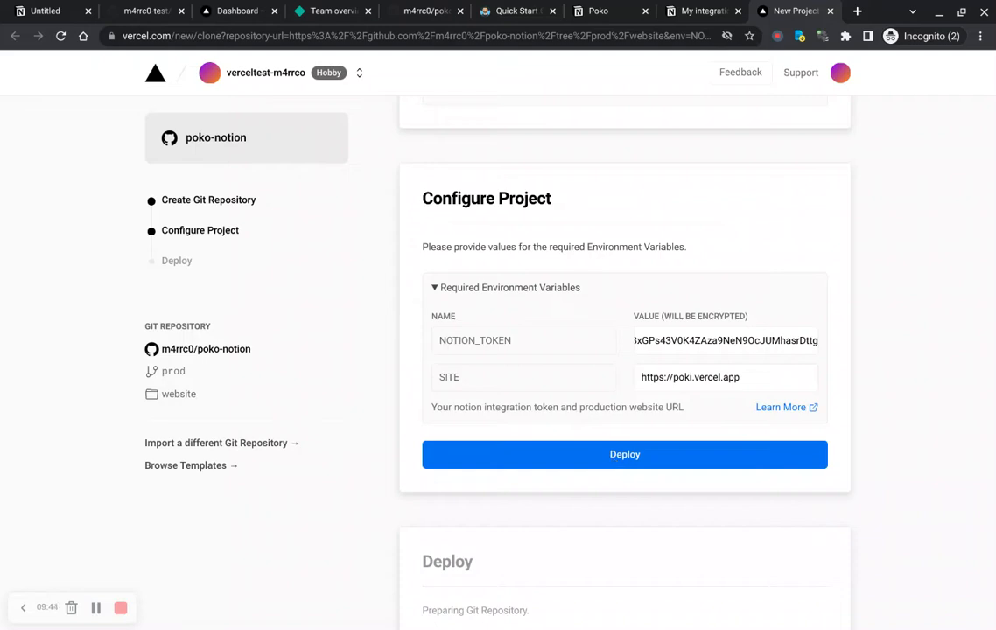
left_click(575, 466)
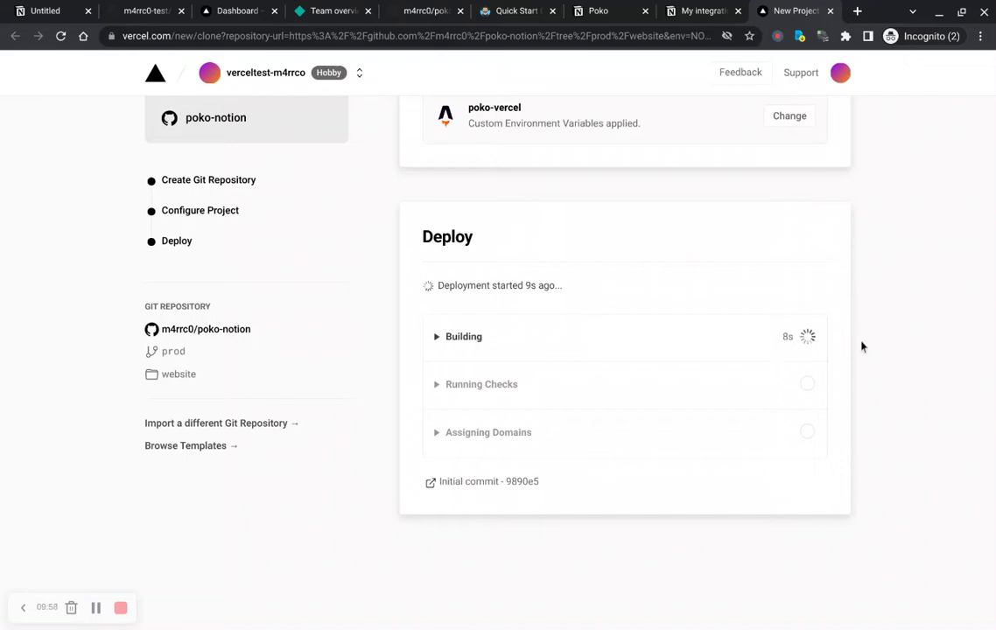
Step: Return to the Poko documentation site and open the User Guide from the Guides list
scroll(861, 347, "up", 6)
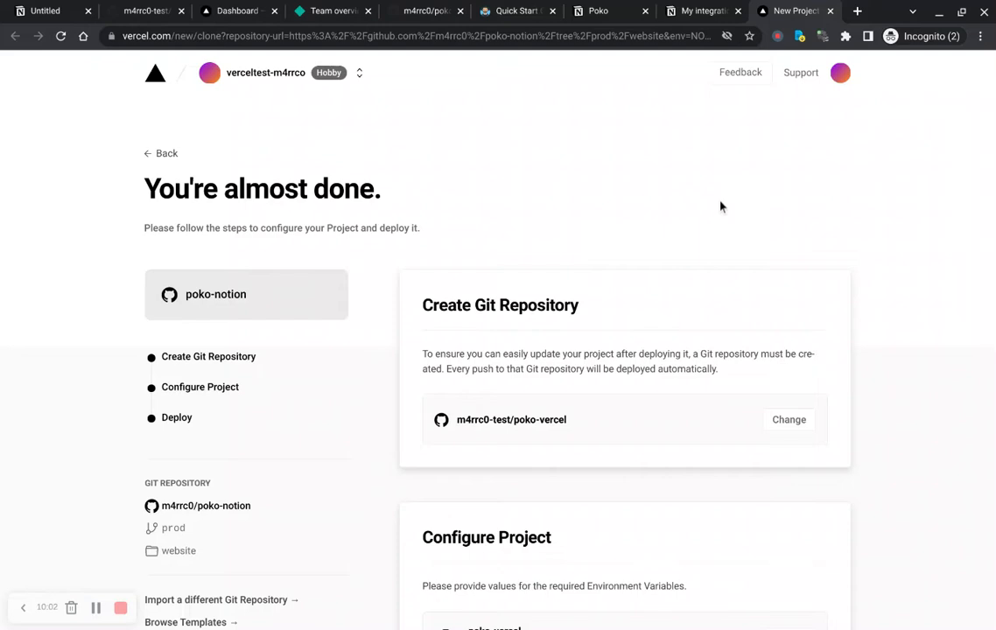
key("ctrl+shift+Tab")
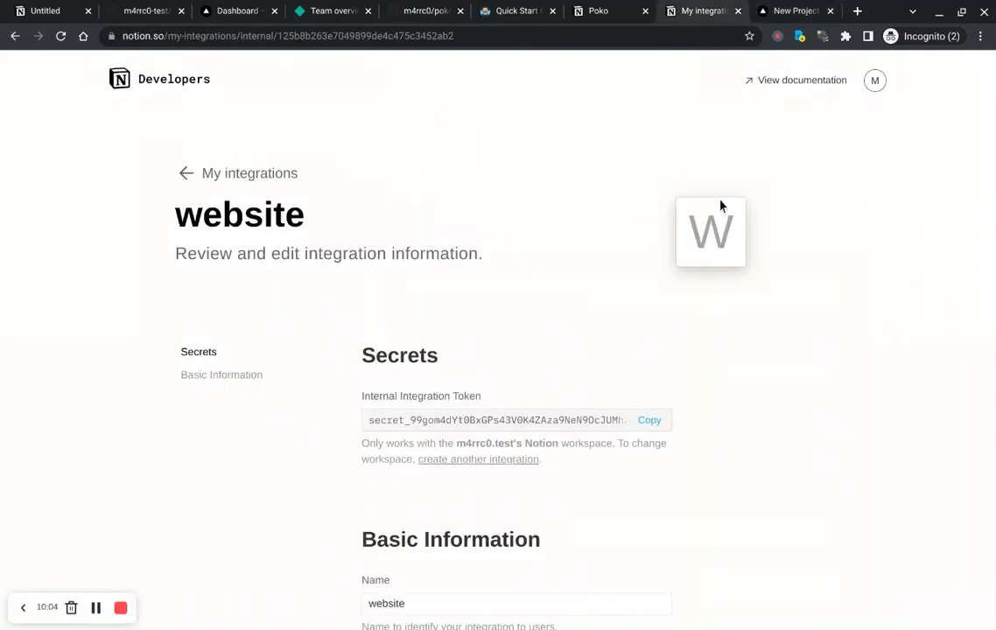
key("ctrl+shift+Tab")
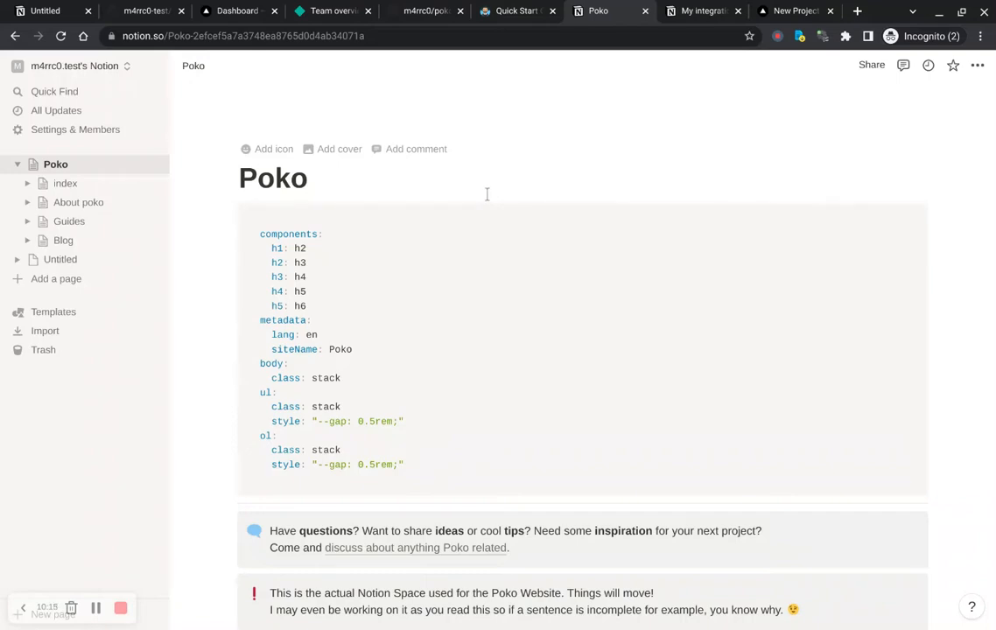
key("ctrl+shift+Tab")
key("Home")
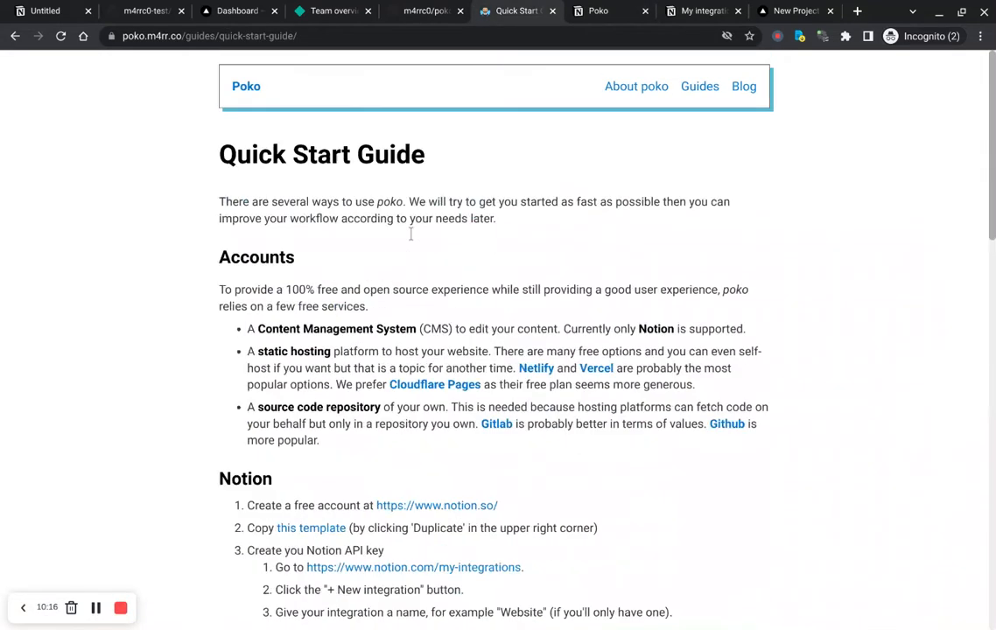
left_click(701, 88)
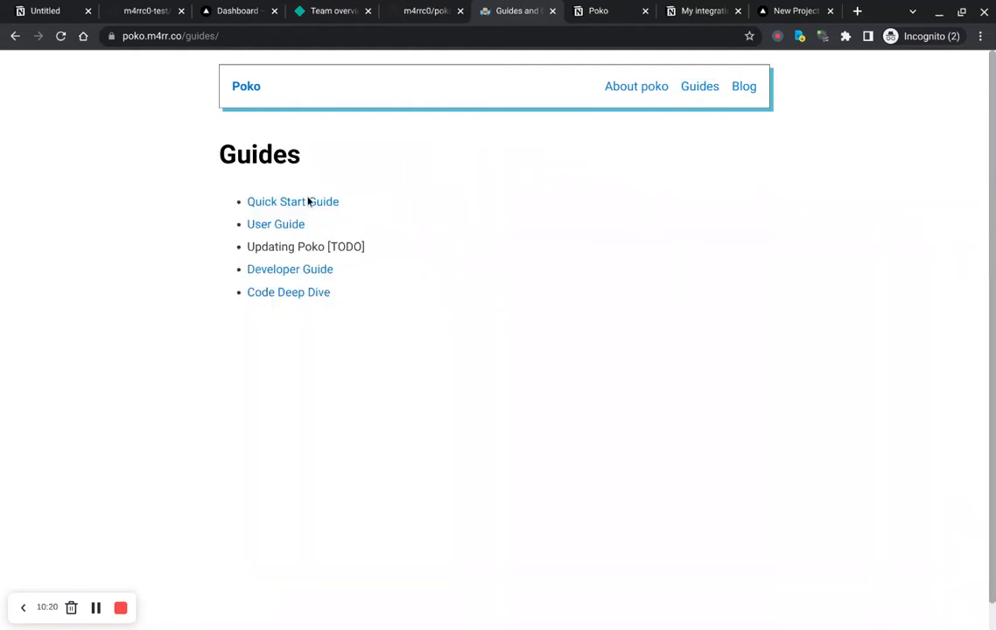
left_click(270, 226)
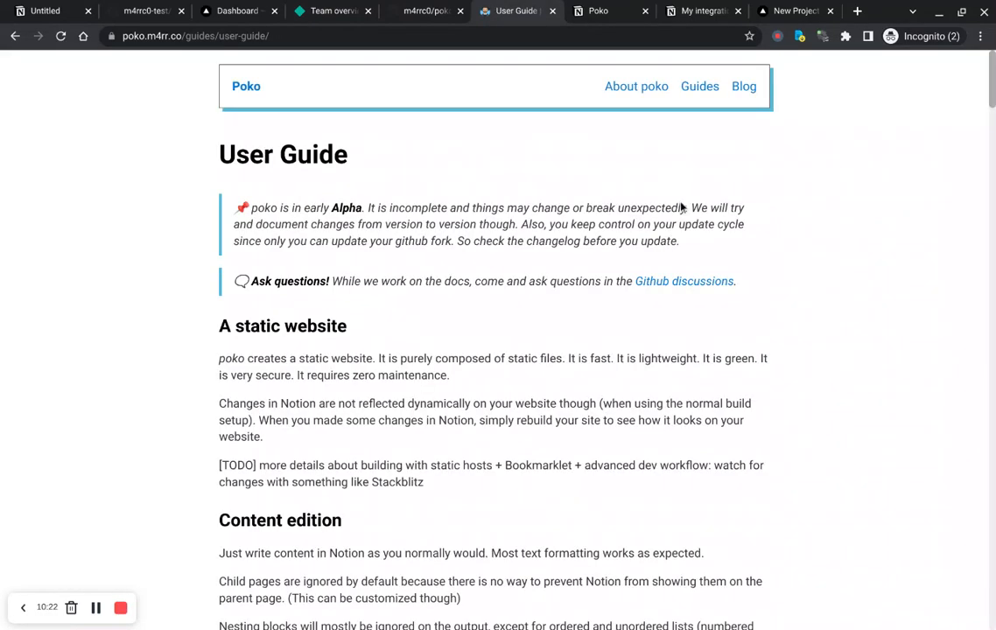
Step: Read through the User Guide's sections on content editing, pages and URLs, props, exports and global settings
scroll(486, 215, "down", 9)
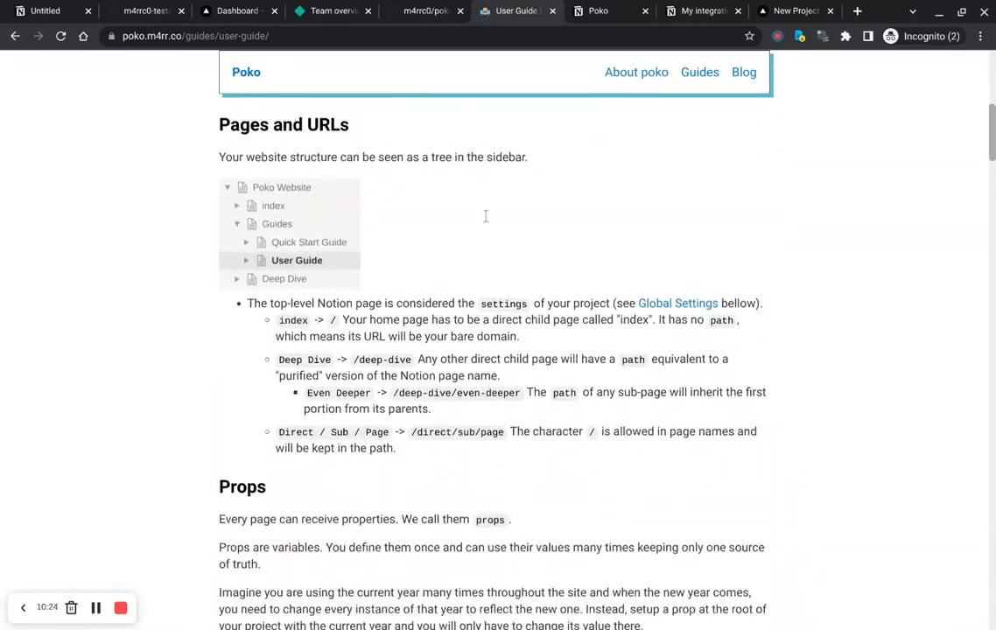
scroll(495, 350, "down", 5)
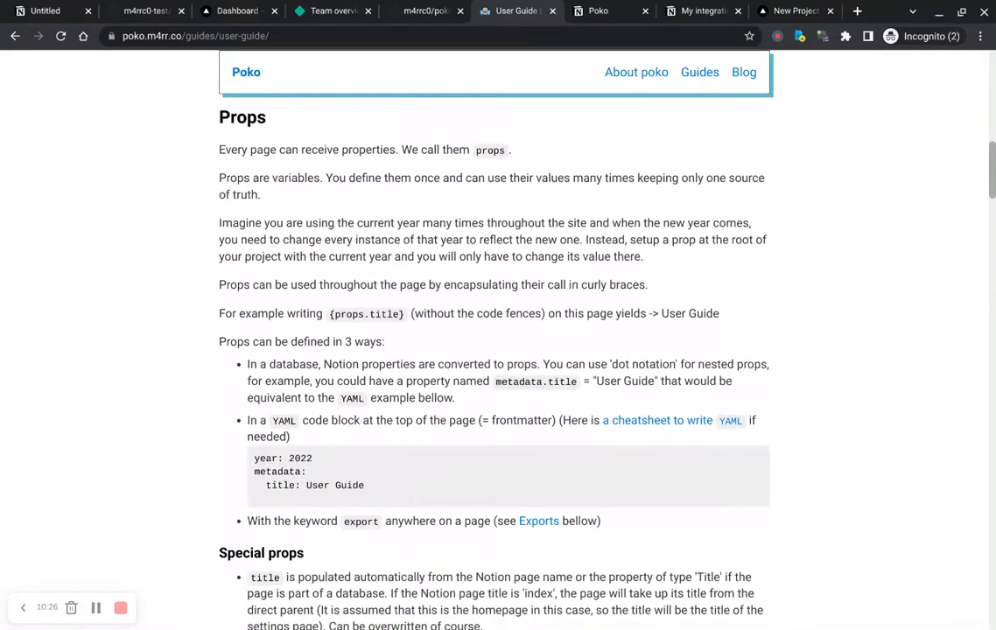
scroll(494, 350, "down", 1)
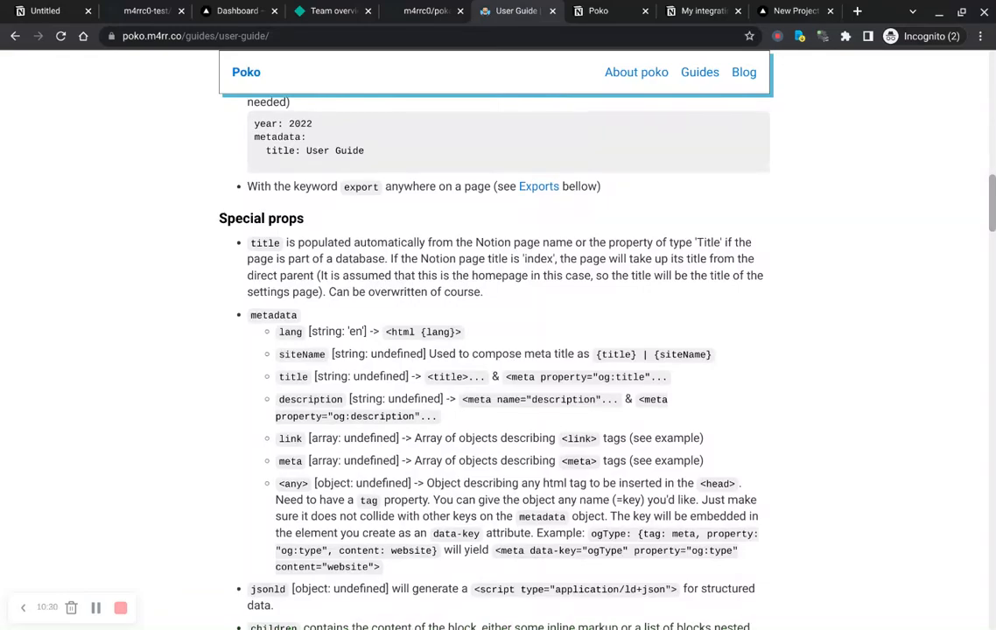
scroll(495, 351, "down", 4)
scroll(494, 350, "down", 8)
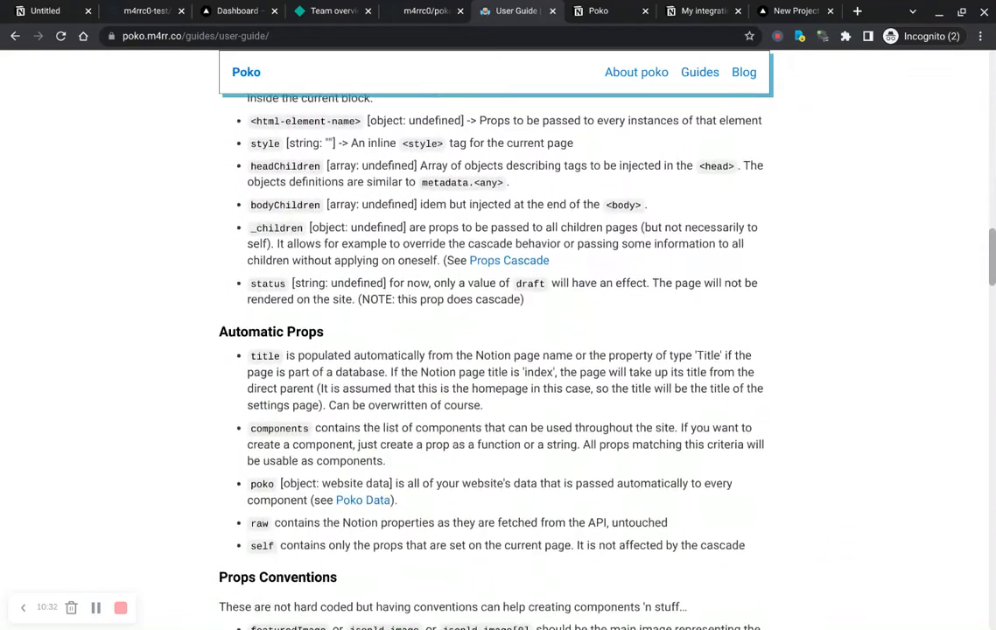
scroll(494, 351, "down", 5)
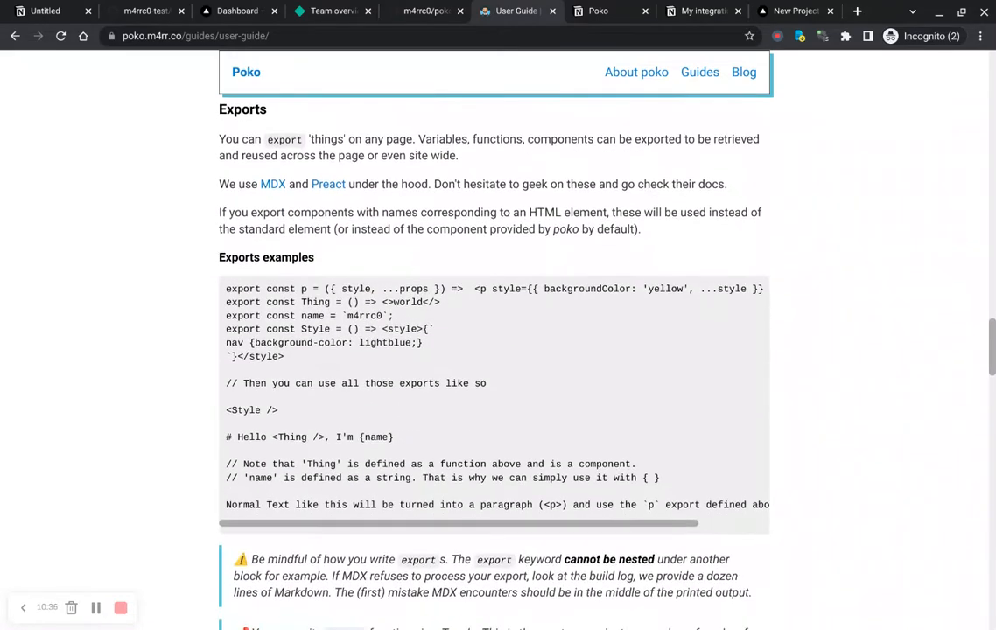
scroll(495, 351, "down", 8)
scroll(494, 350, "down", 3)
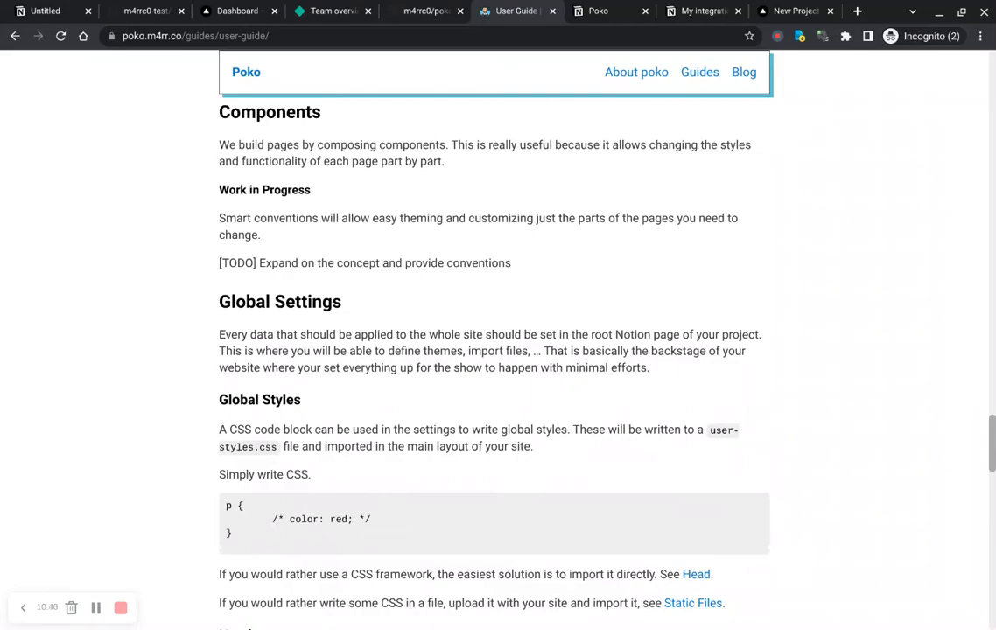
scroll(495, 350, "down", 20)
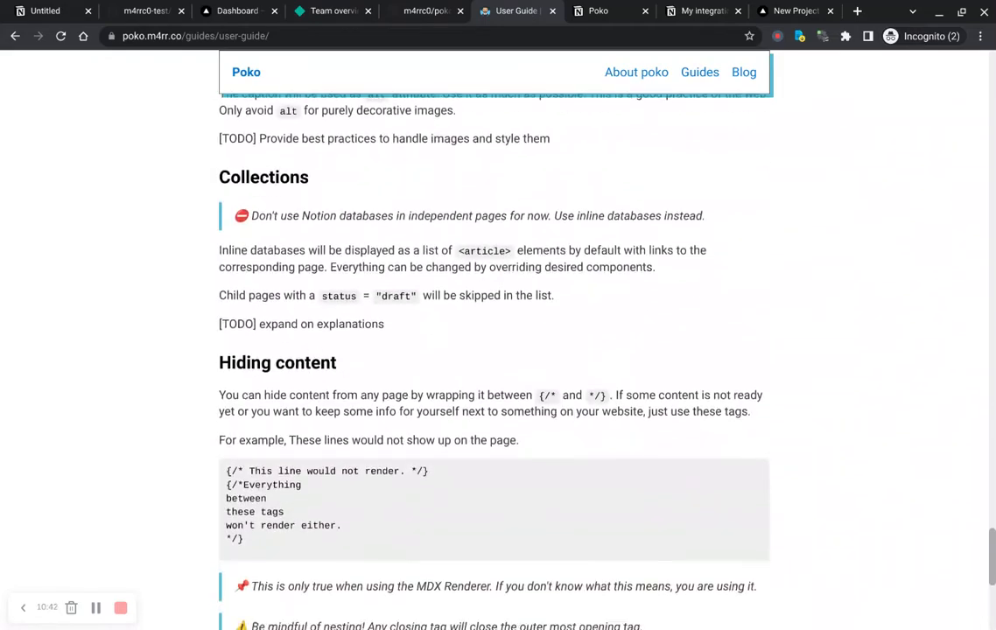
key("Home")
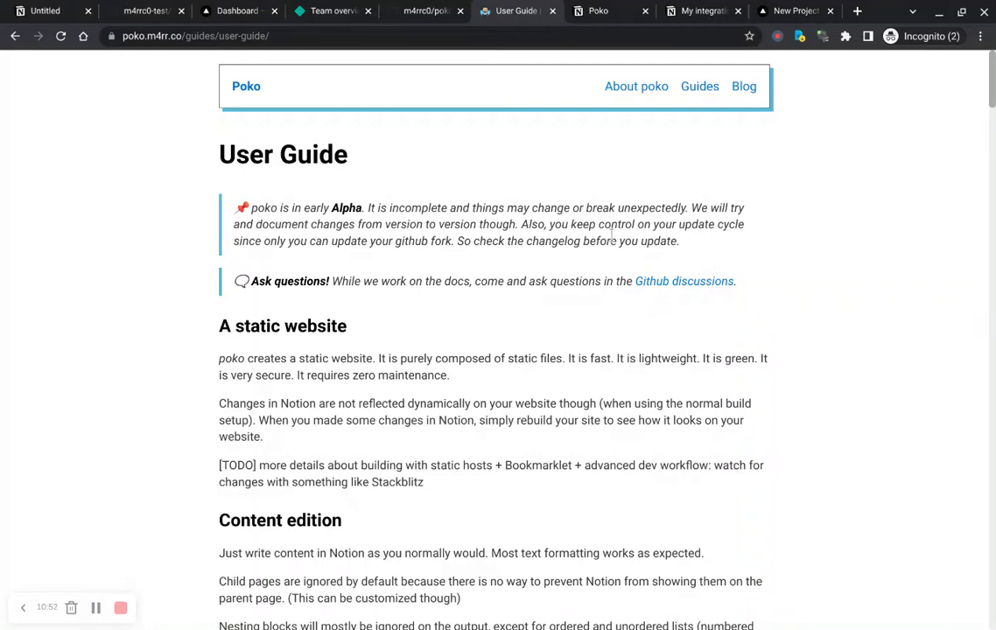
scroll(455, 256, "down", 2)
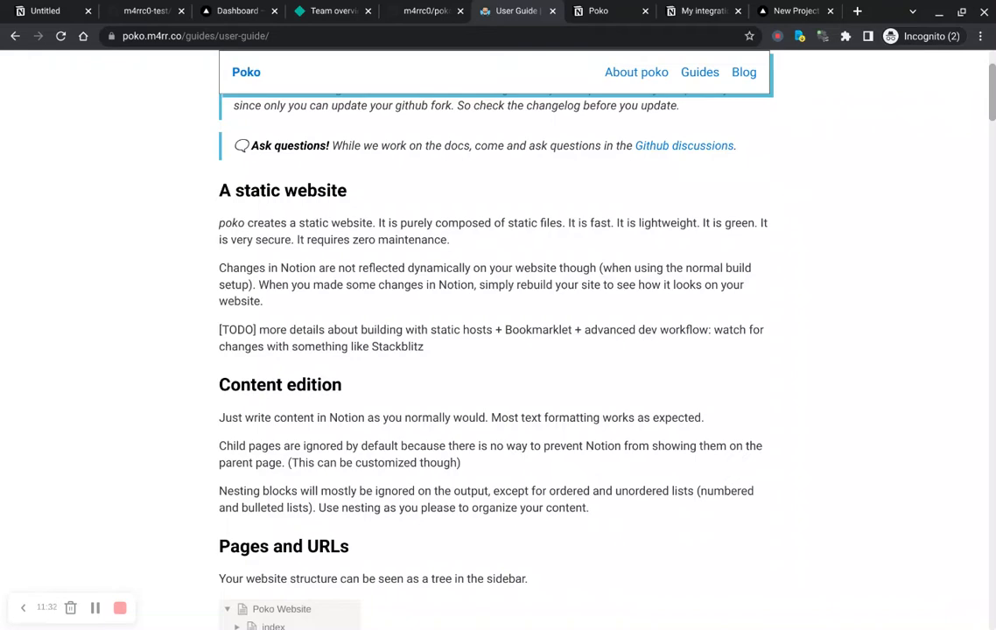
scroll(465, 278, "down", 2)
scroll(464, 278, "down", 1)
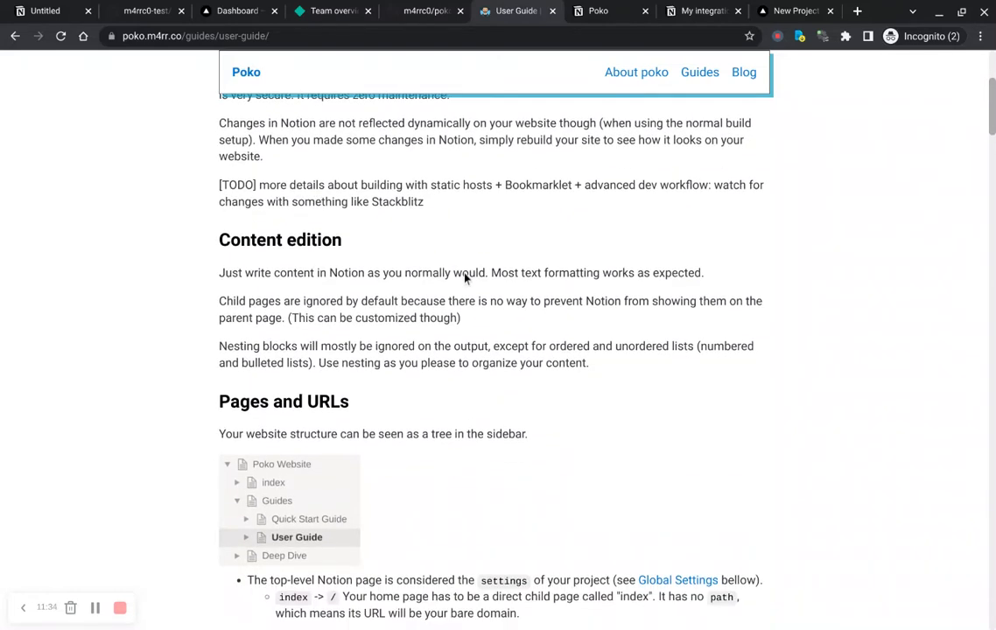
scroll(465, 277, "down", 1)
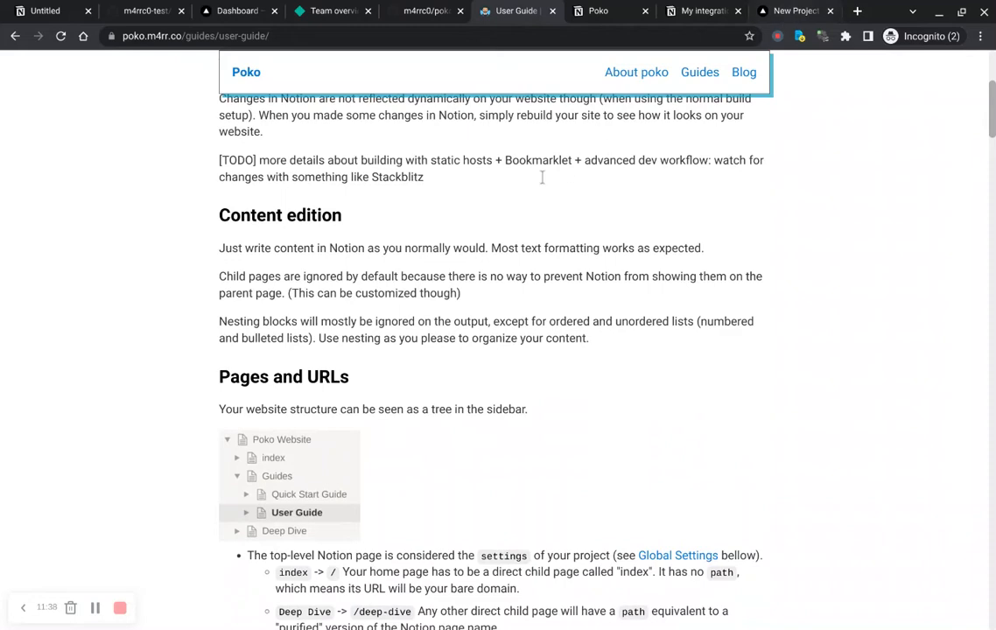
scroll(490, 227, "down", 1)
scroll(469, 254, "up", 3)
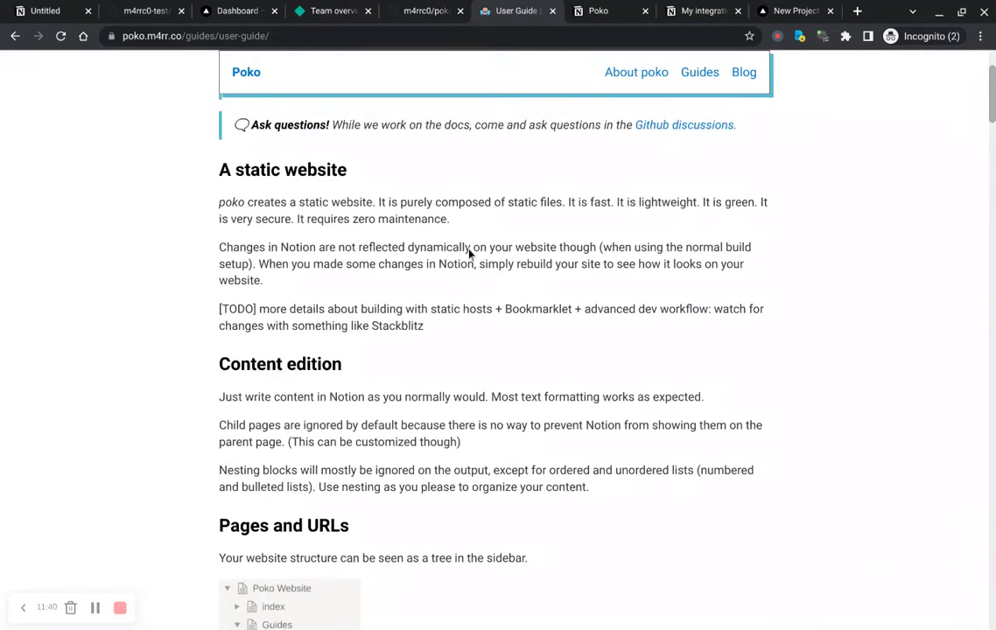
scroll(495, 341, "down", 1)
scroll(498, 350, "down", 2)
scroll(498, 350, "down", 2)
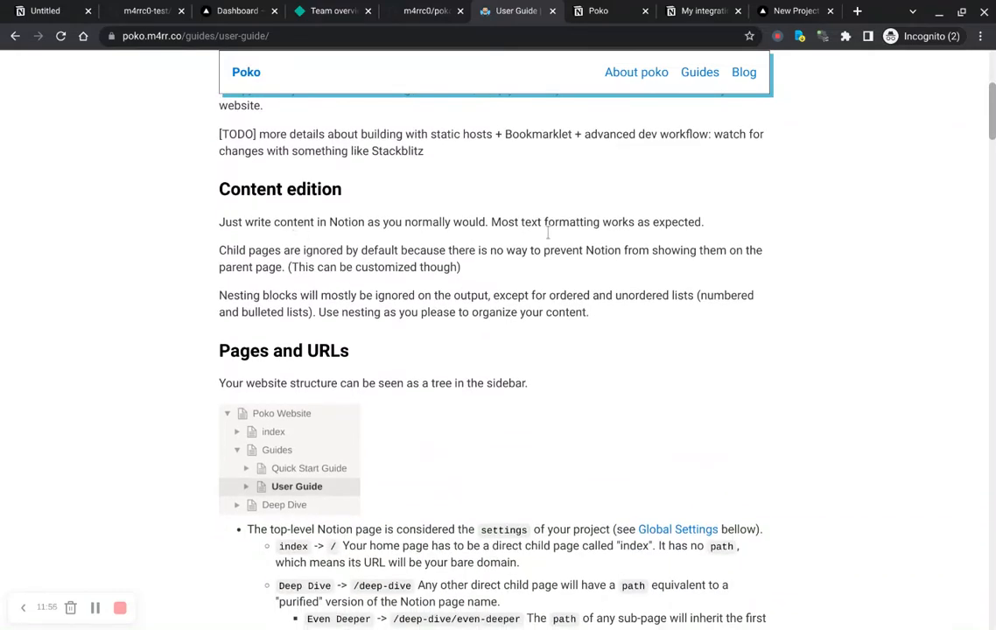
Step: Open the deployed poko-vercel project dashboard and review its production deployment details
left_click(792, 11)
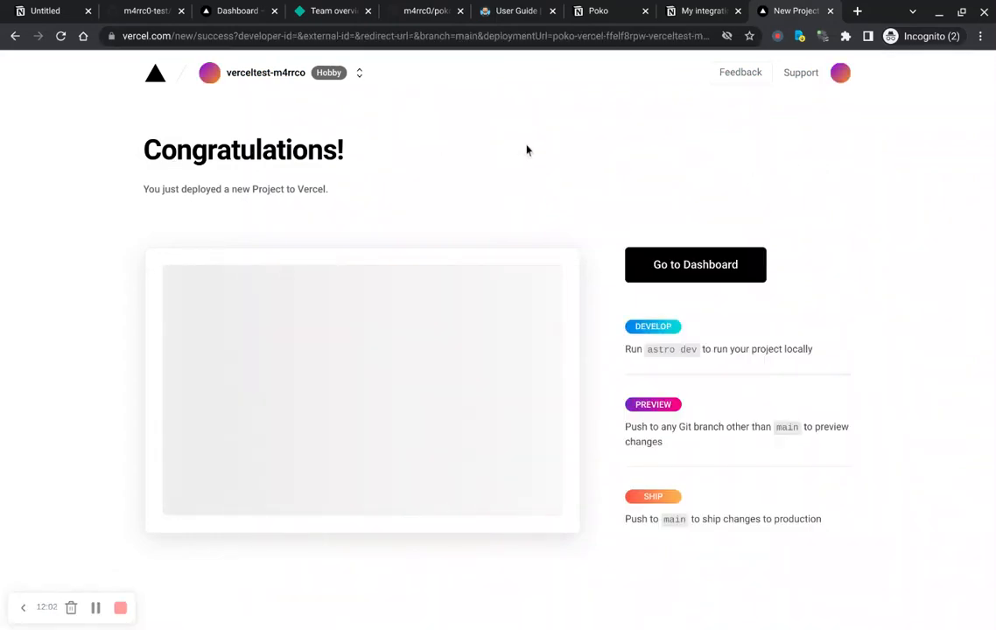
left_click(708, 280)
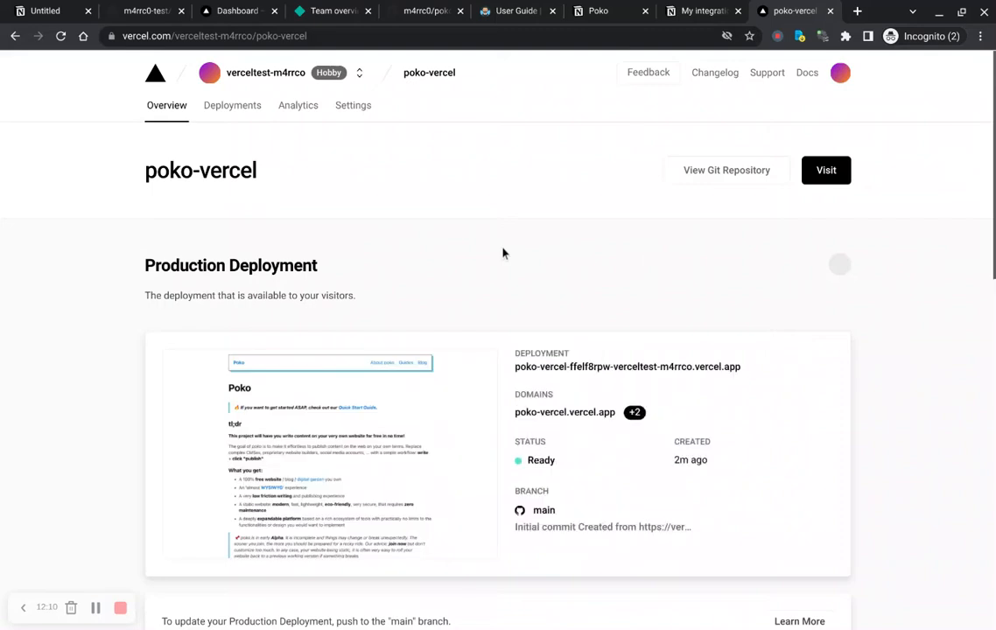
scroll(504, 253, "down", 1)
scroll(503, 253, "down", 2)
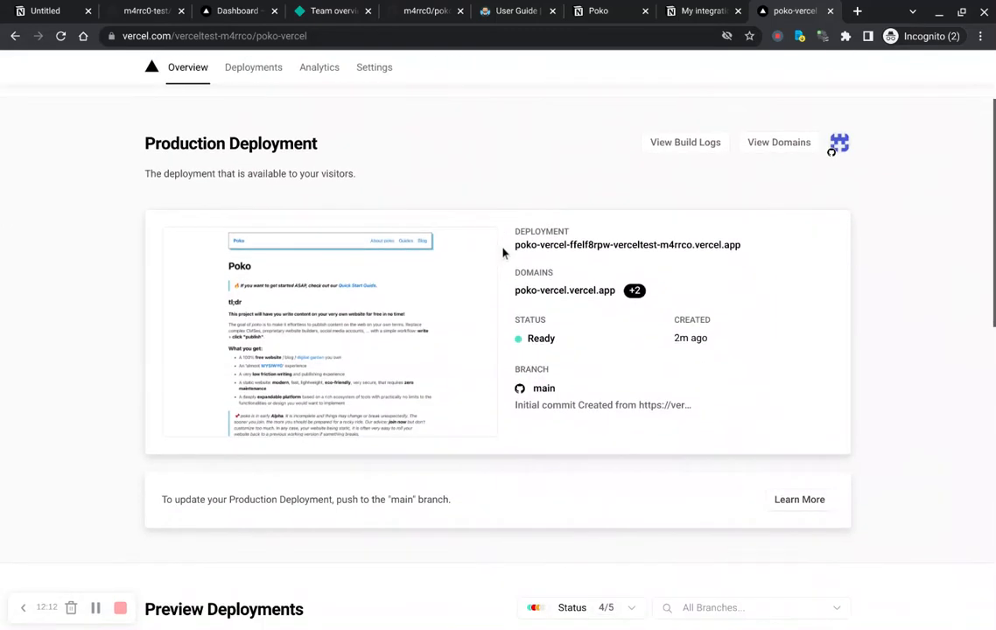
Step: Open the production deployment's details and visit the deployed Poko site
left_click(591, 262)
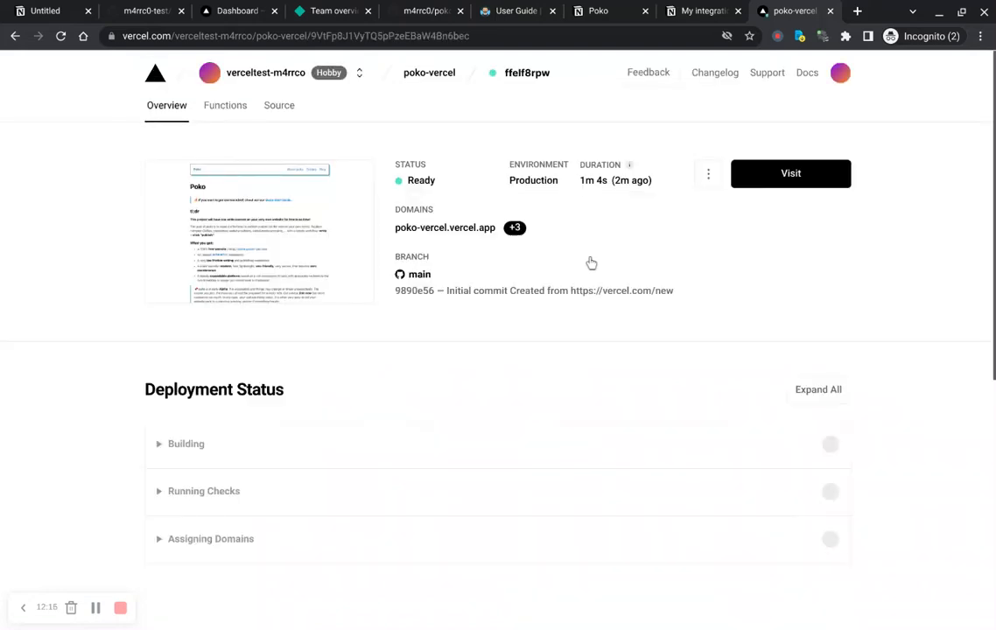
left_click(793, 185)
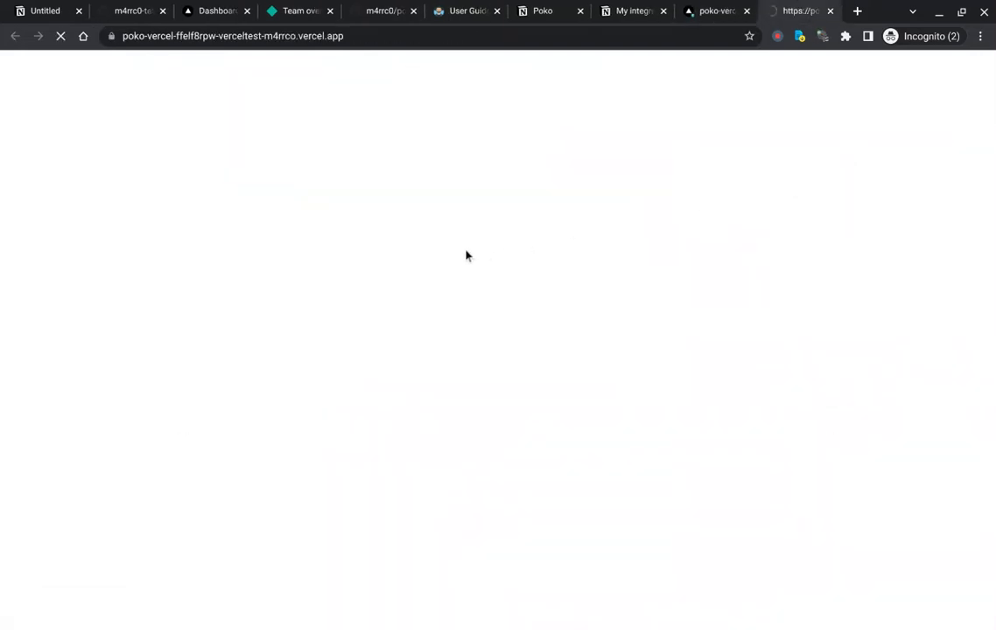
scroll(524, 244, "down", 5)
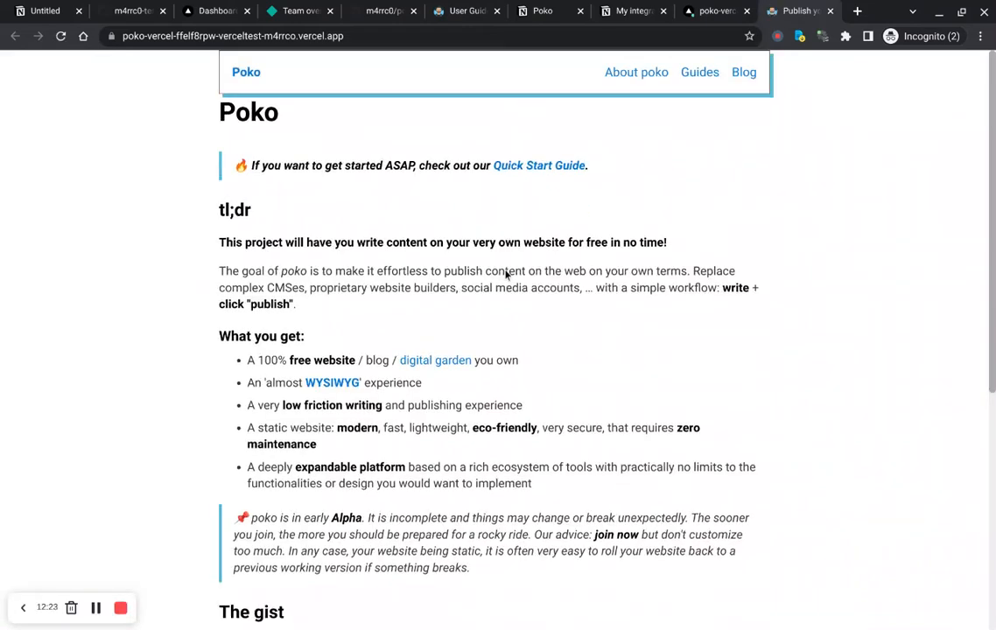
scroll(505, 275, "up", 5)
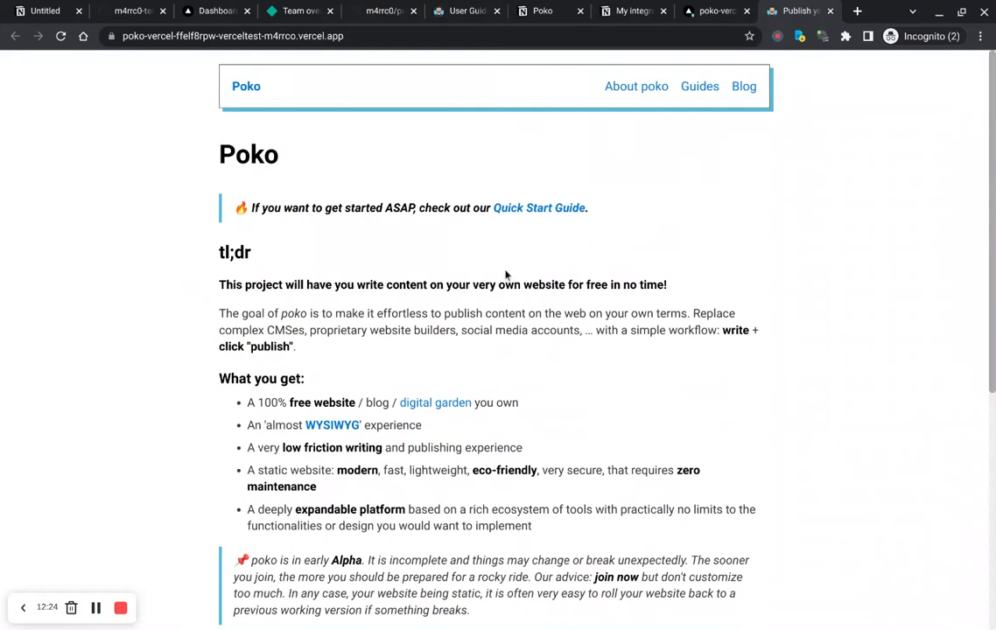
Step: Browse the live site's About poko, Guides and home pages, then close the site tab
left_click(653, 94)
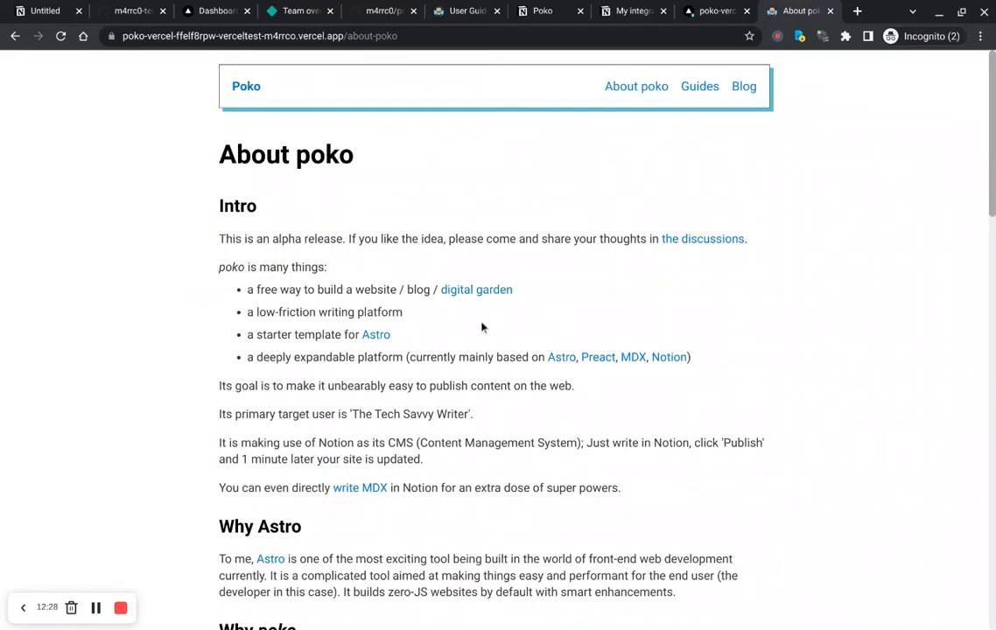
scroll(576, 293, "down", 6)
scroll(576, 296, "down", 8)
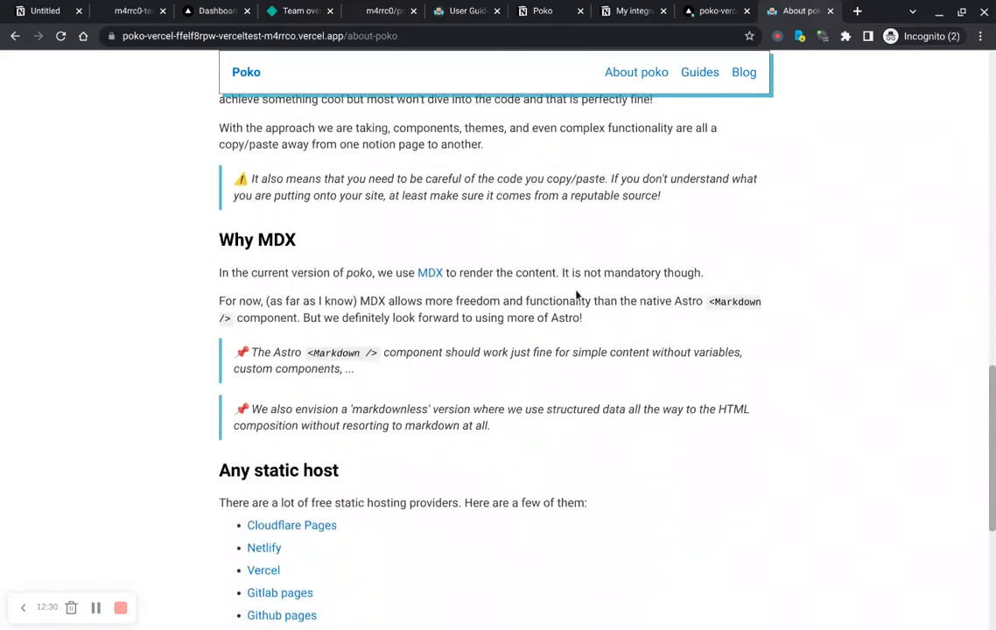
scroll(626, 190, "up", 14)
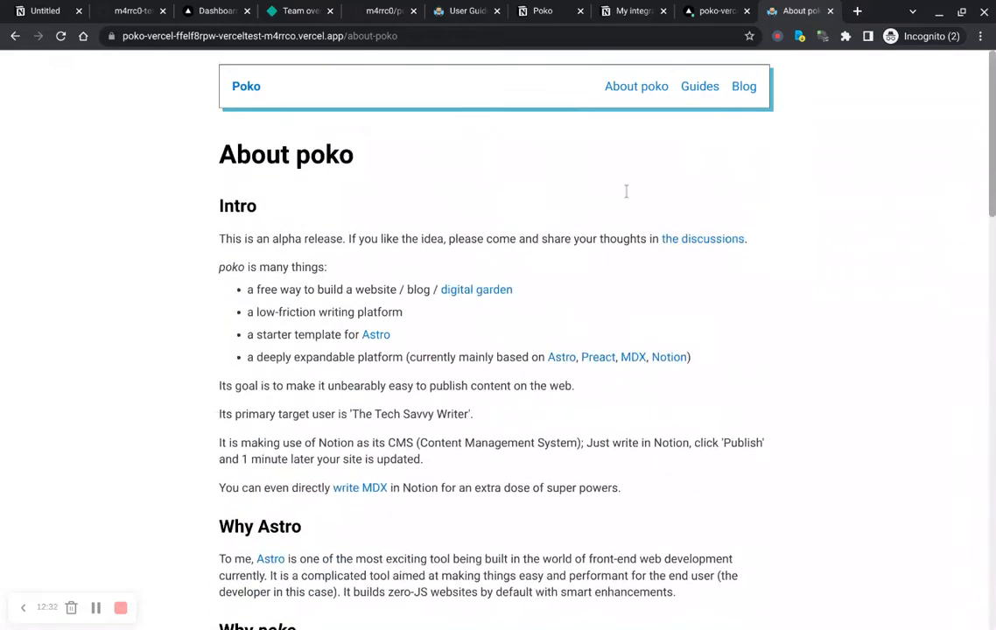
left_click(708, 102)
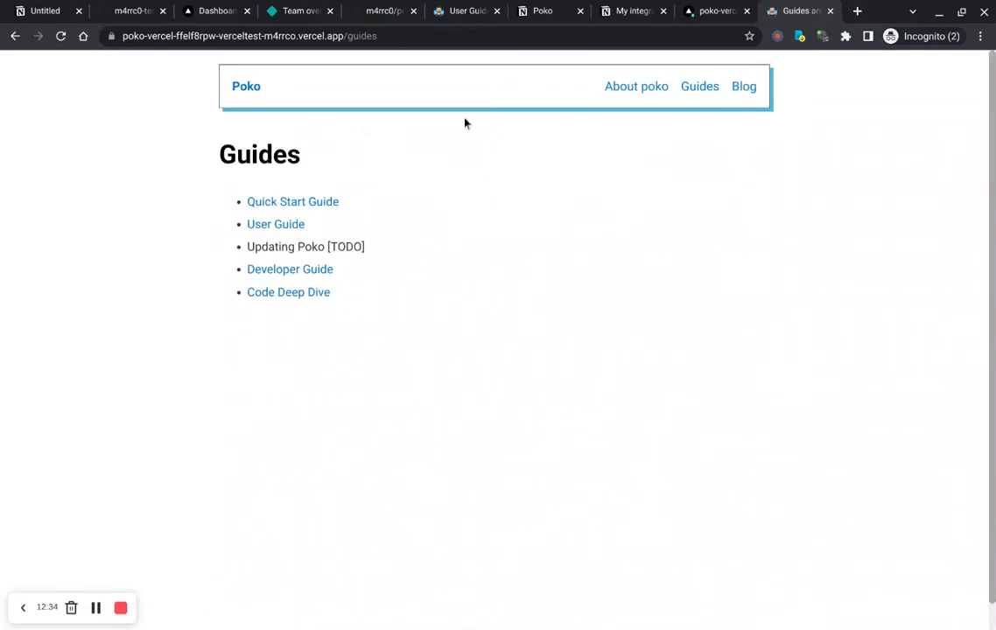
left_click(252, 95)
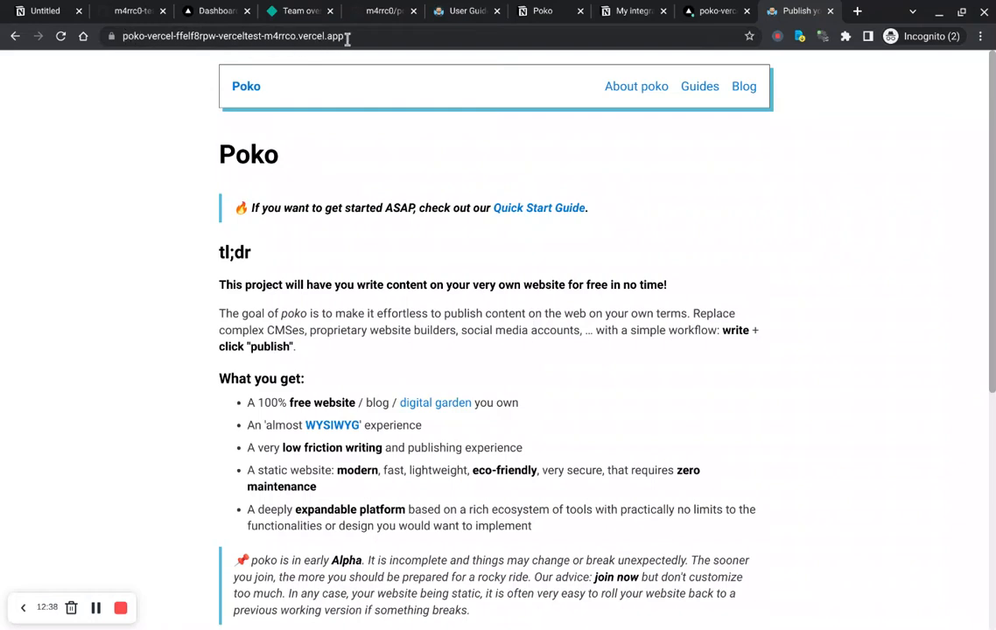
left_click_drag(348, 38, 119, 41)
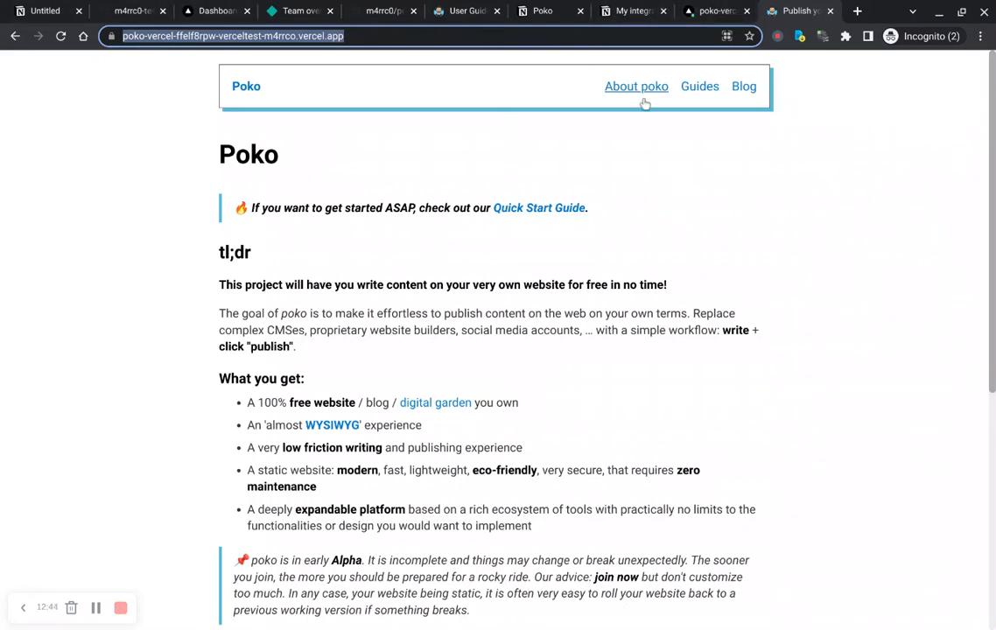
left_click(647, 207)
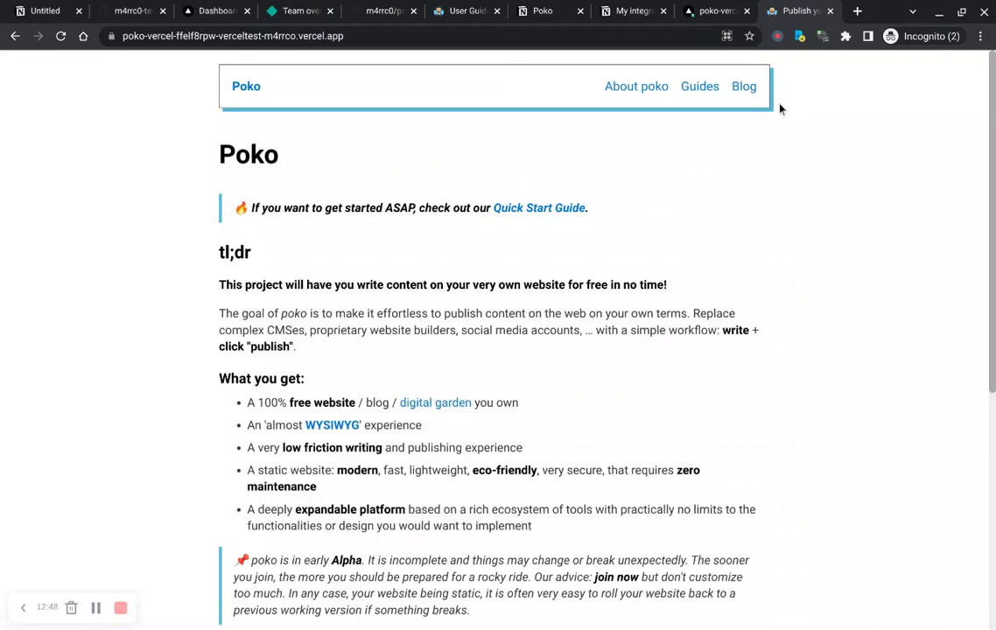
left_click(830, 11)
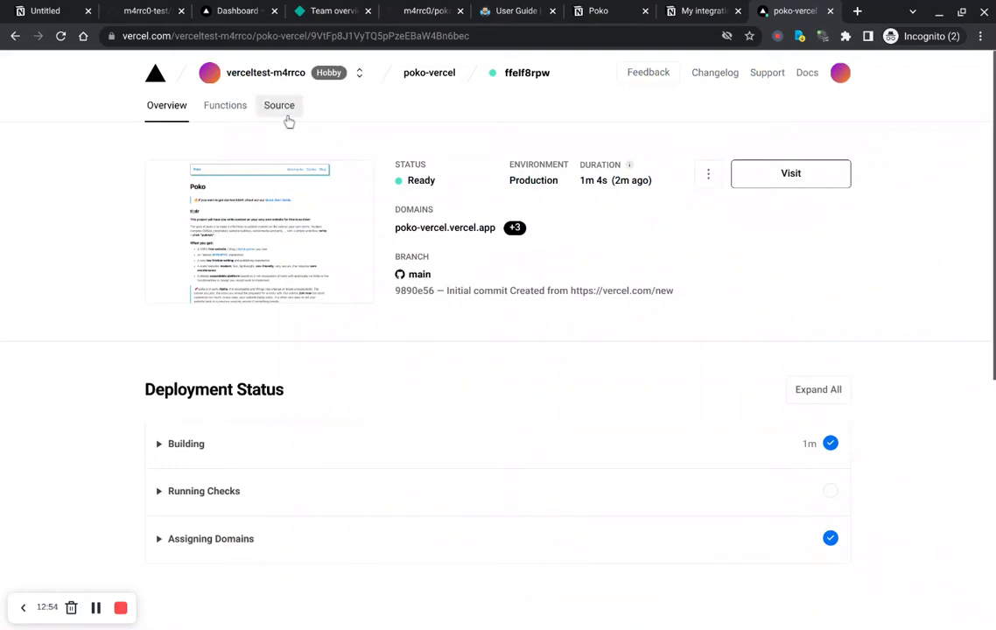
Step: Return to the poko-vercel project and review its General project settings
key("alt+Left")
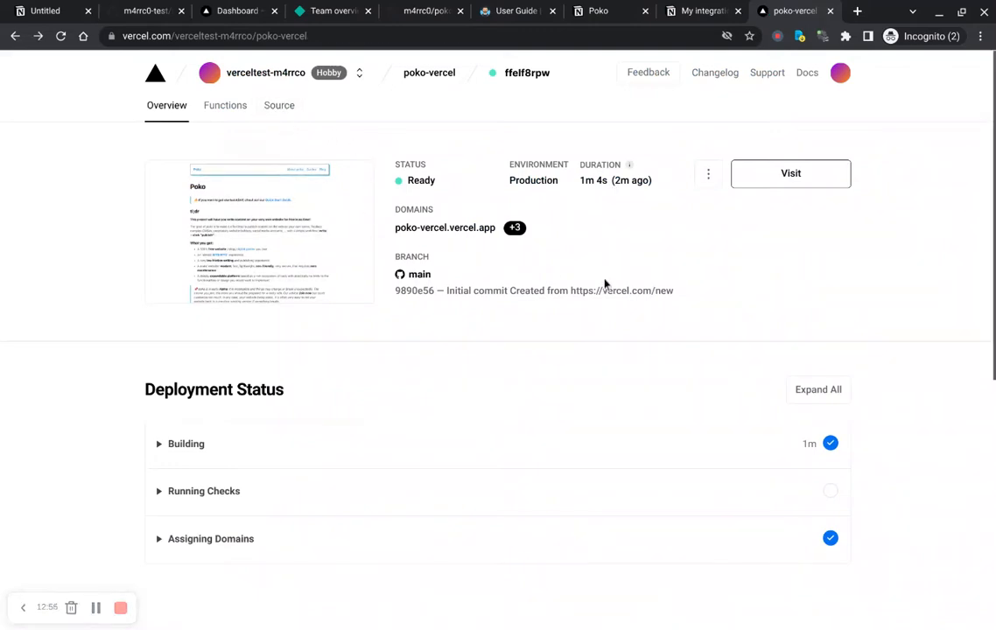
scroll(451, 193, "up", 2)
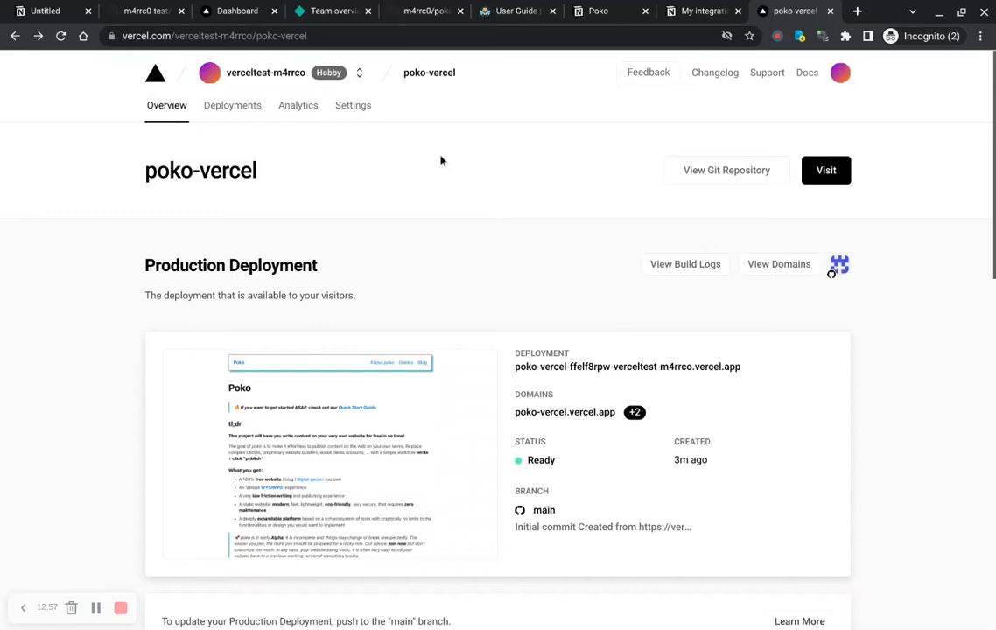
left_click(363, 125)
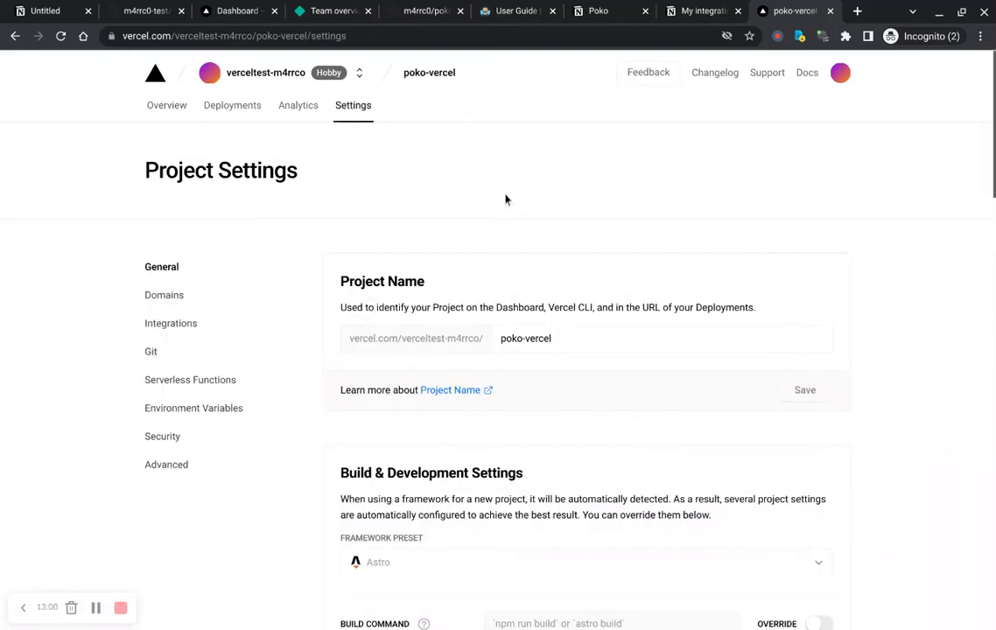
scroll(505, 198, "down", 2)
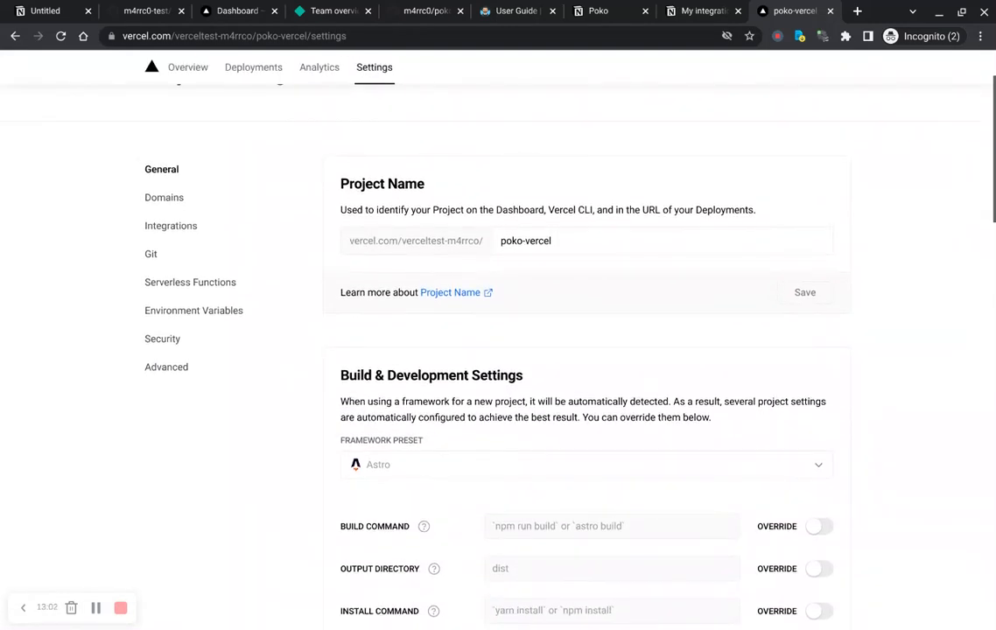
scroll(330, 338, "down", 3)
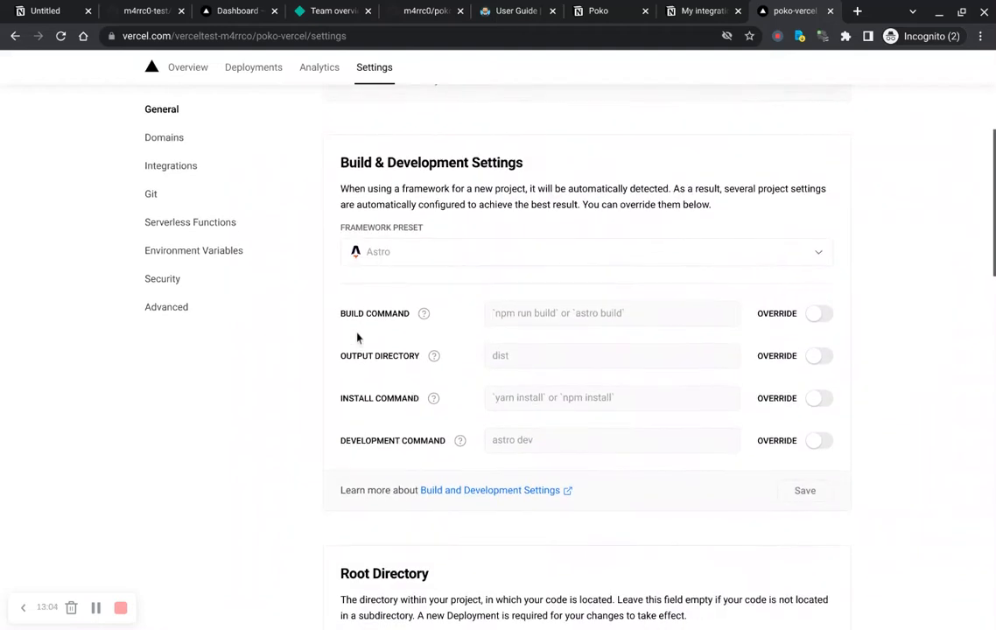
scroll(315, 342, "up", 1)
scroll(304, 347, "up", 3)
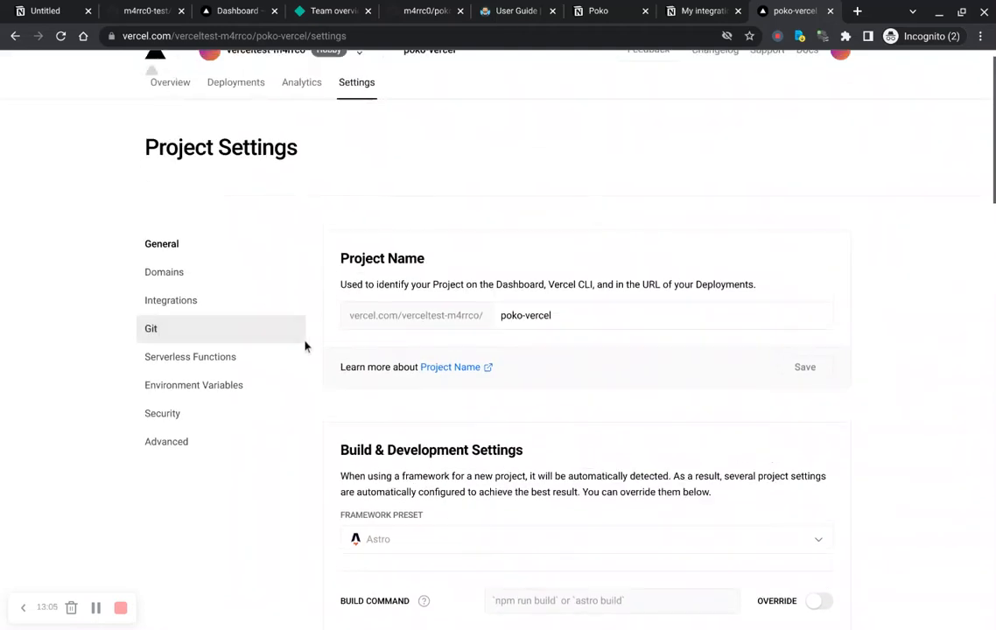
Step: Try to rename the production domain to poki.vercel.app
left_click(191, 295)
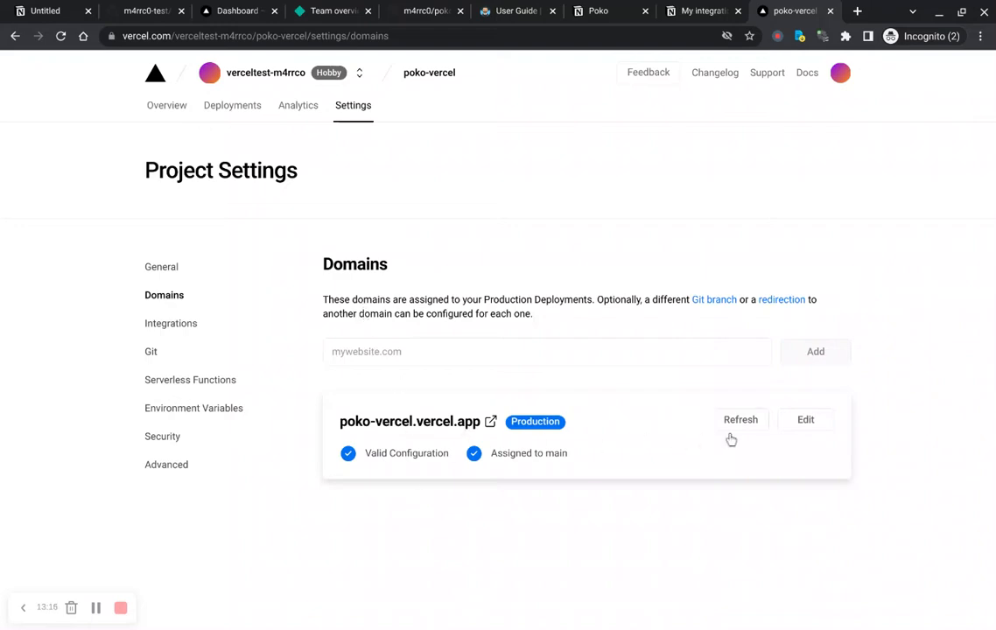
left_click(805, 429)
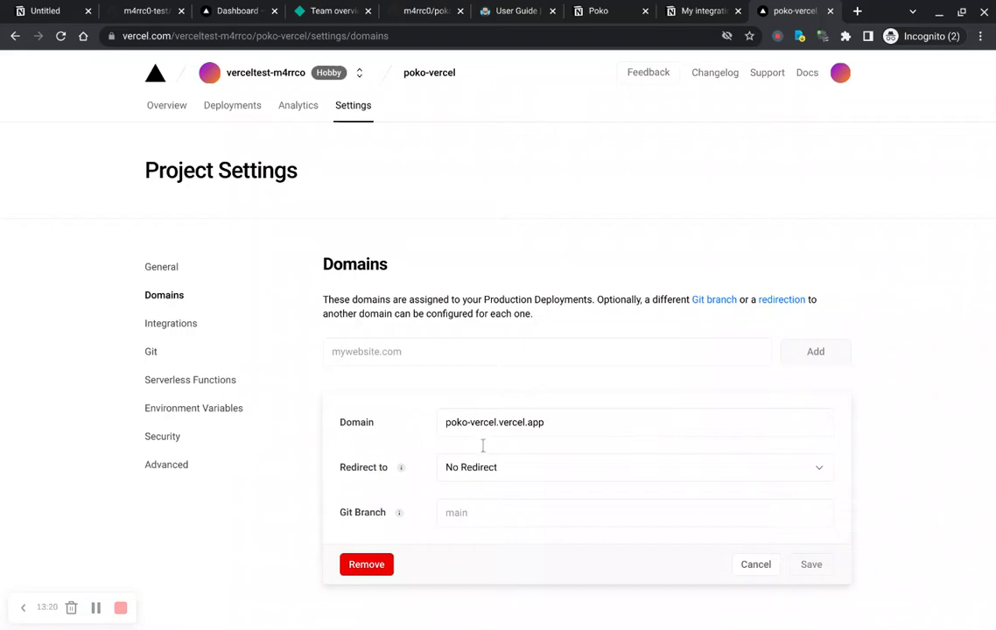
type("pok")
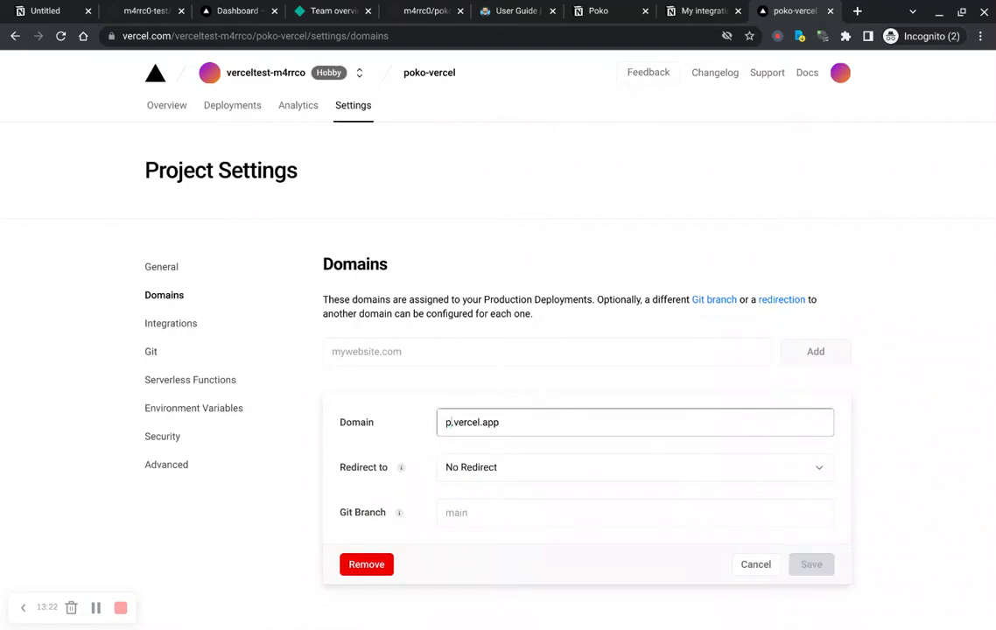
type("i")
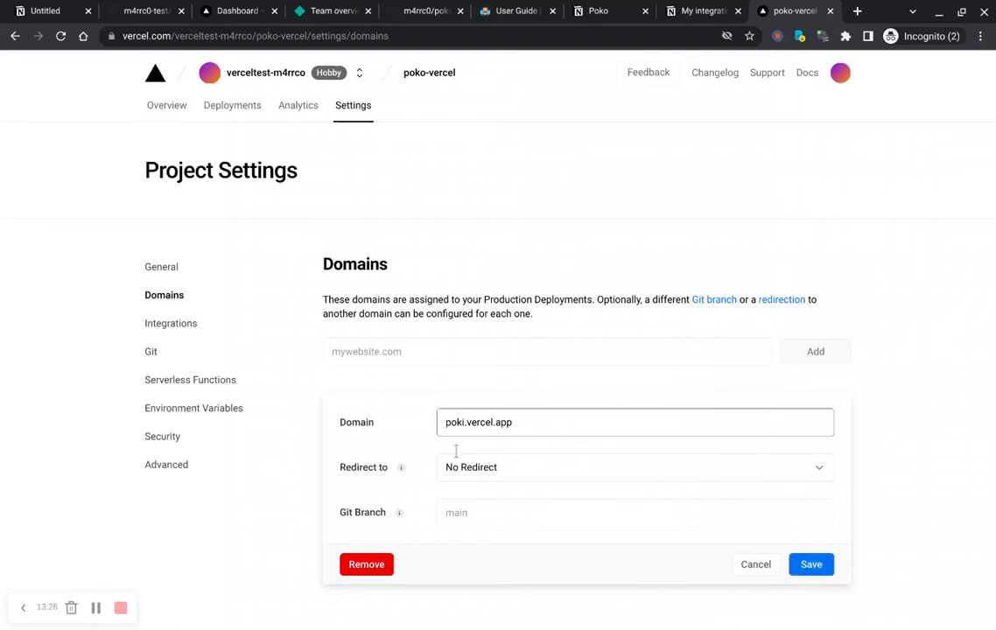
key("Return")
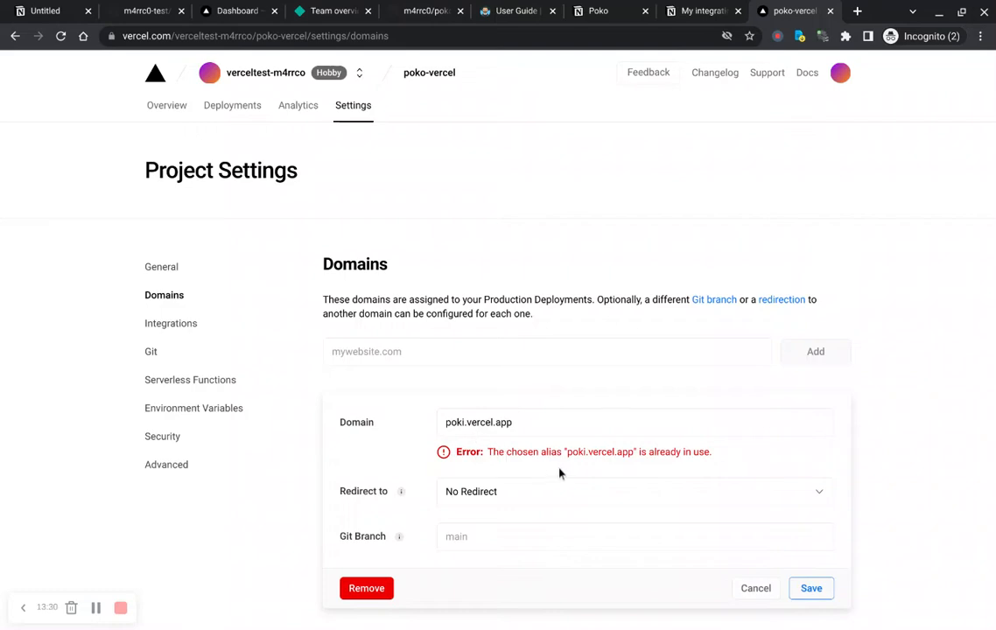
Step: Rename the production domain to poko-vercel1.vercel.app and save it
left_click(452, 422)
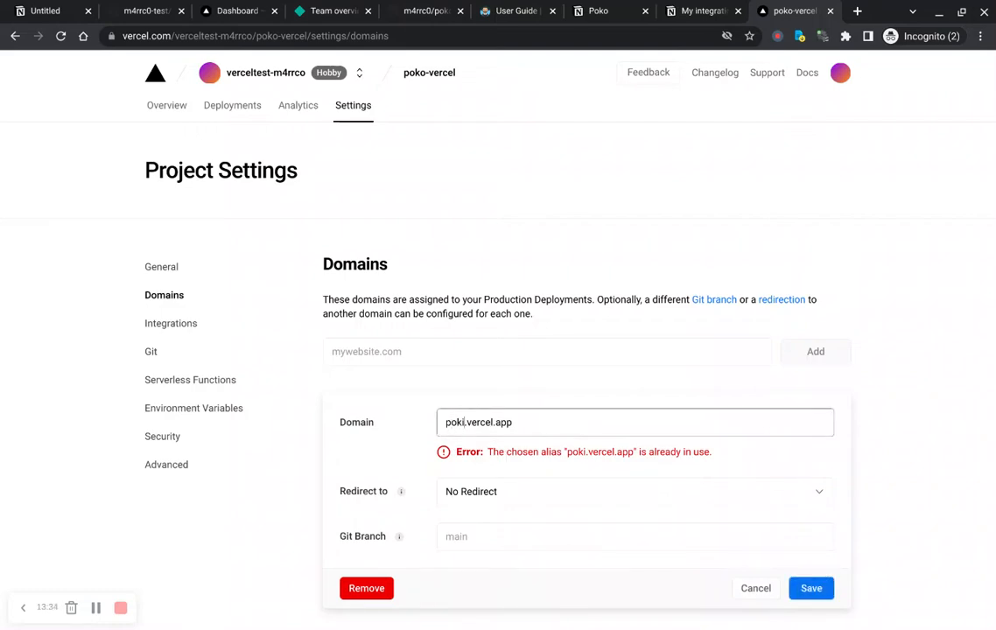
key("BackSpace")
type("o-vercel")
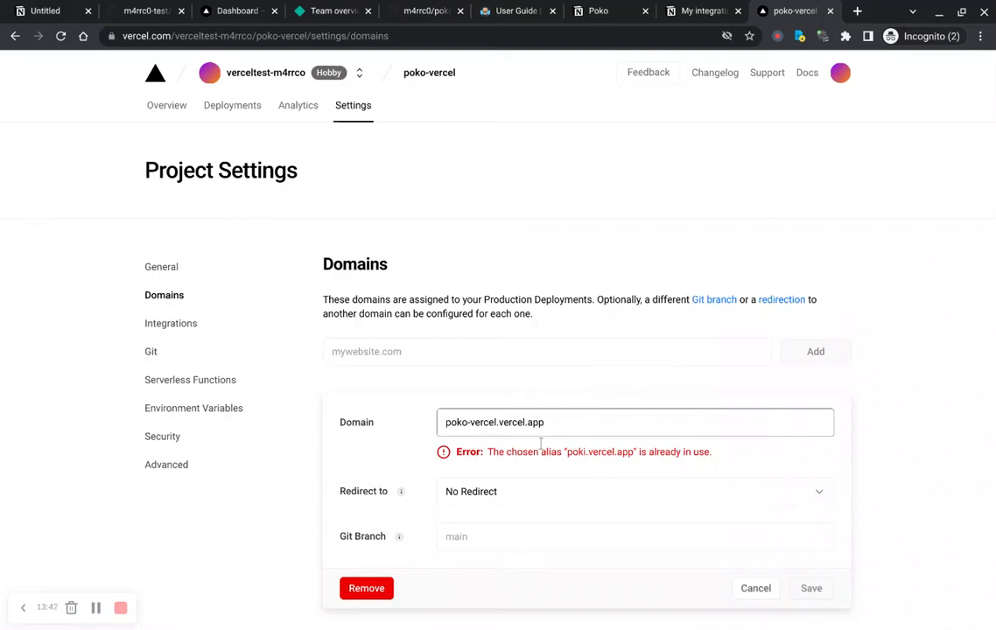
key("ctrl+a")
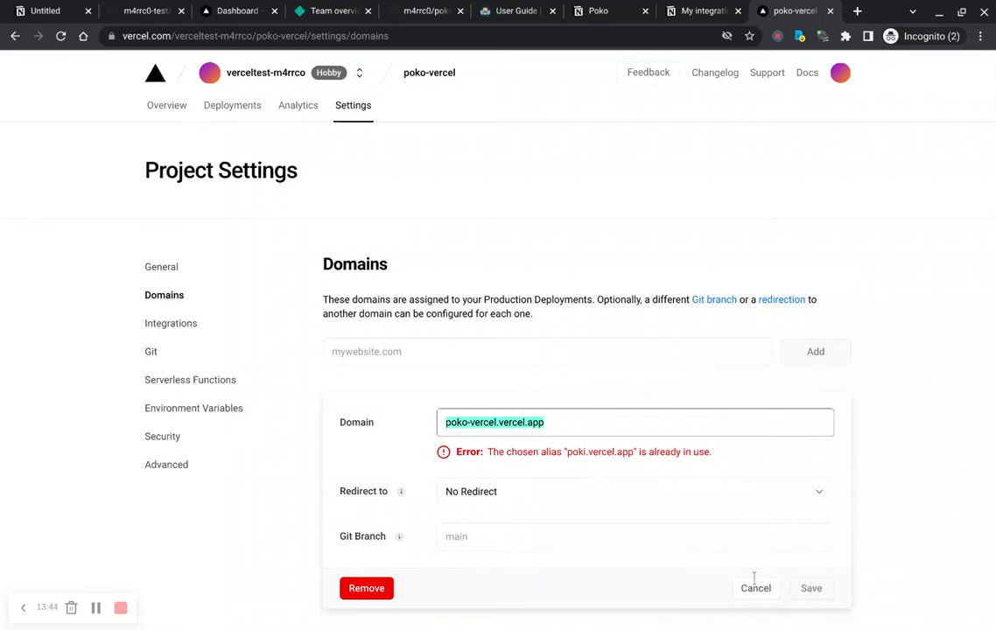
left_click(821, 590)
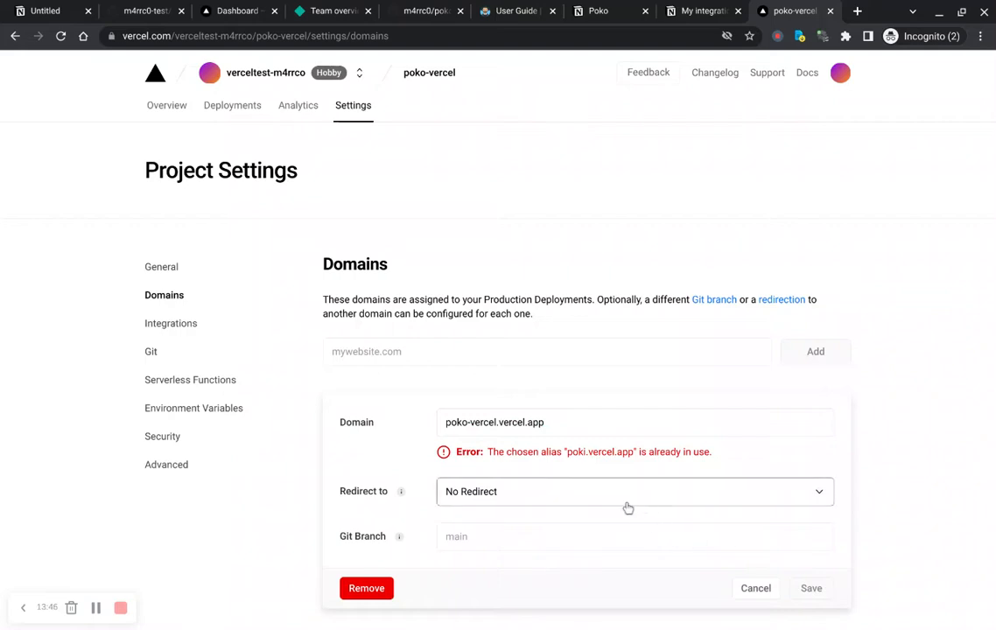
left_click(642, 437)
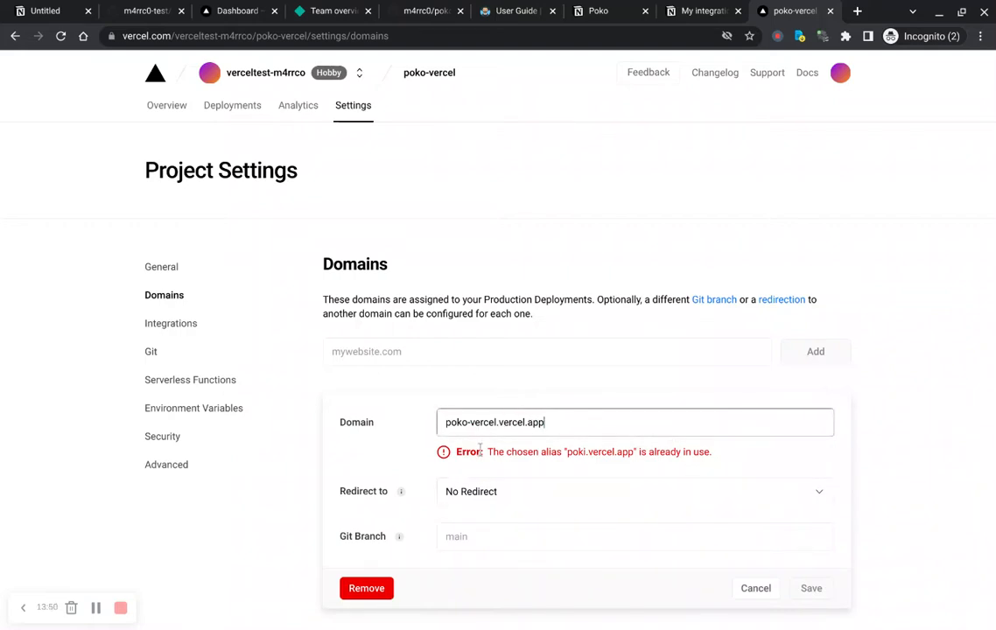
double_click(482, 423)
left_click(497, 422)
type("1")
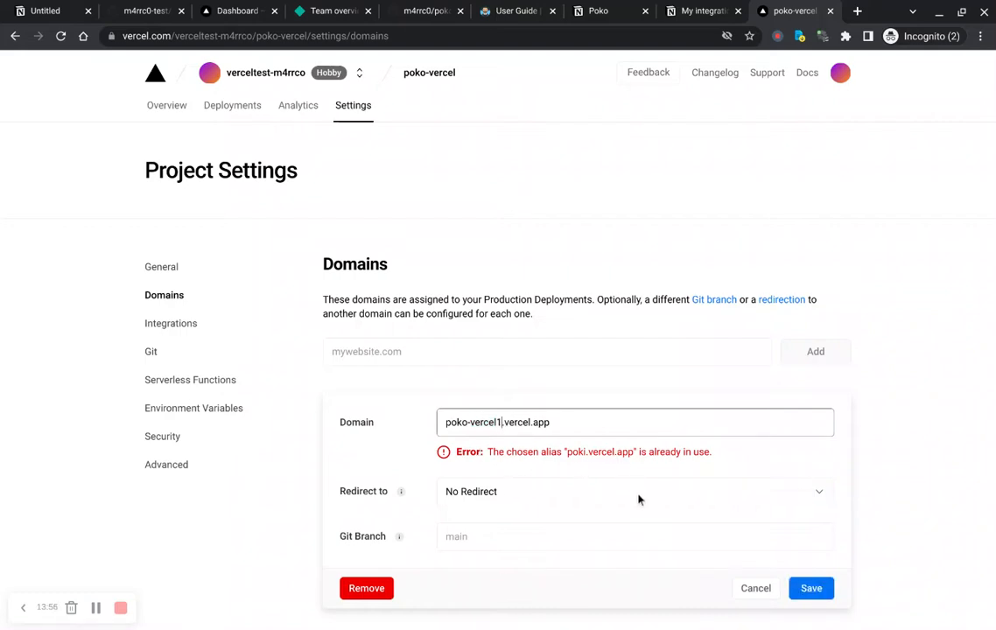
left_click(598, 477)
triple_click(546, 433)
key("ctrl+c")
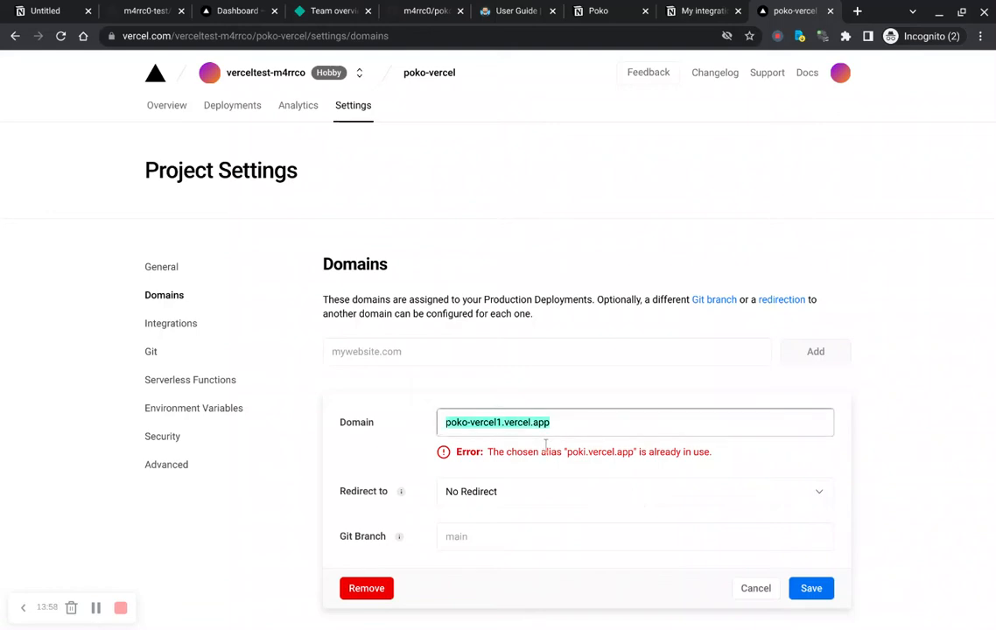
key("Return")
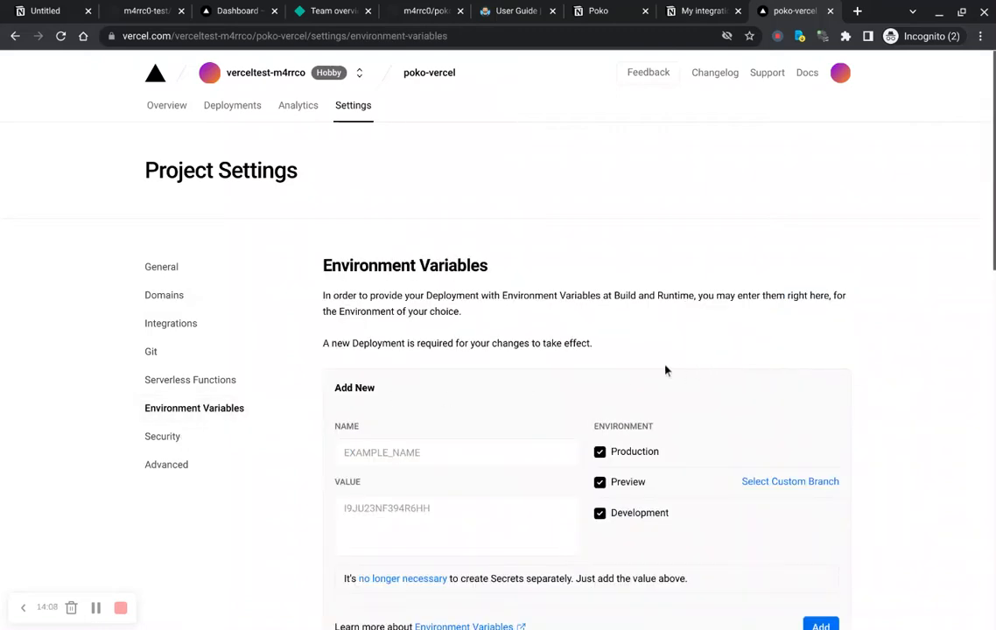
scroll(873, 340, "down", 6)
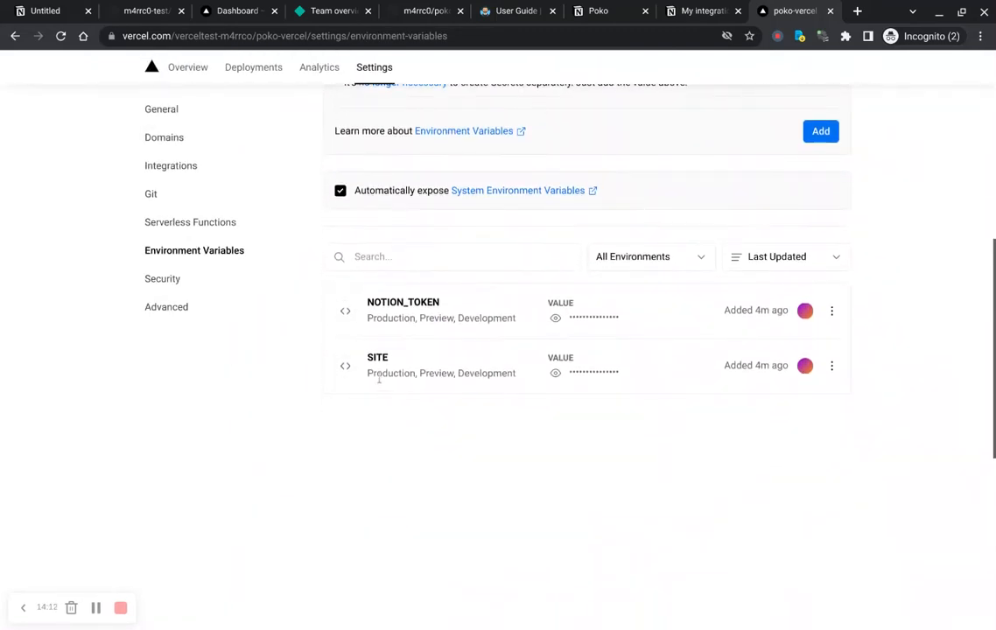
left_click(831, 368)
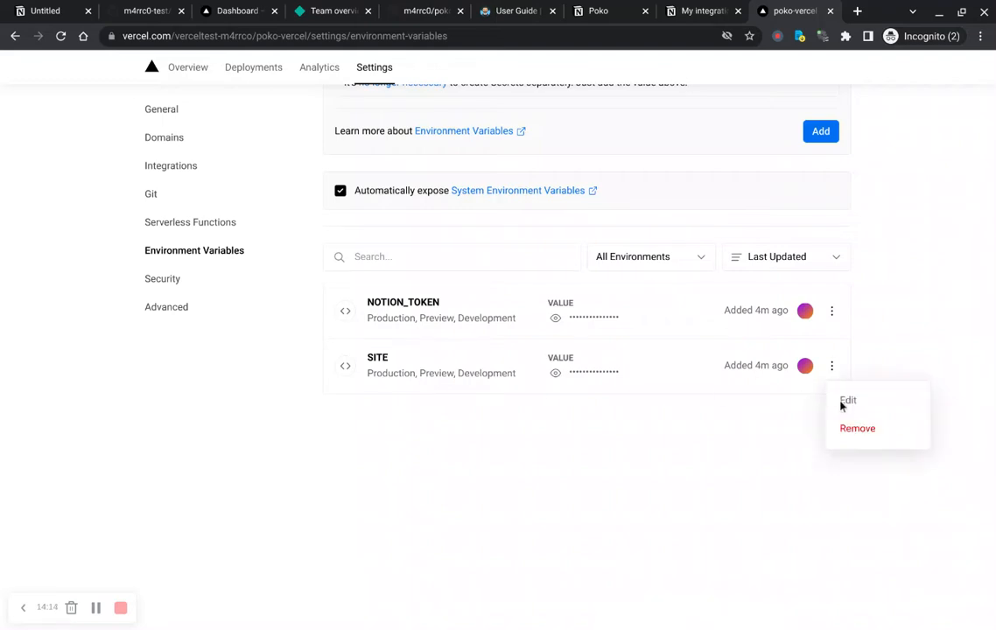
left_click(846, 401)
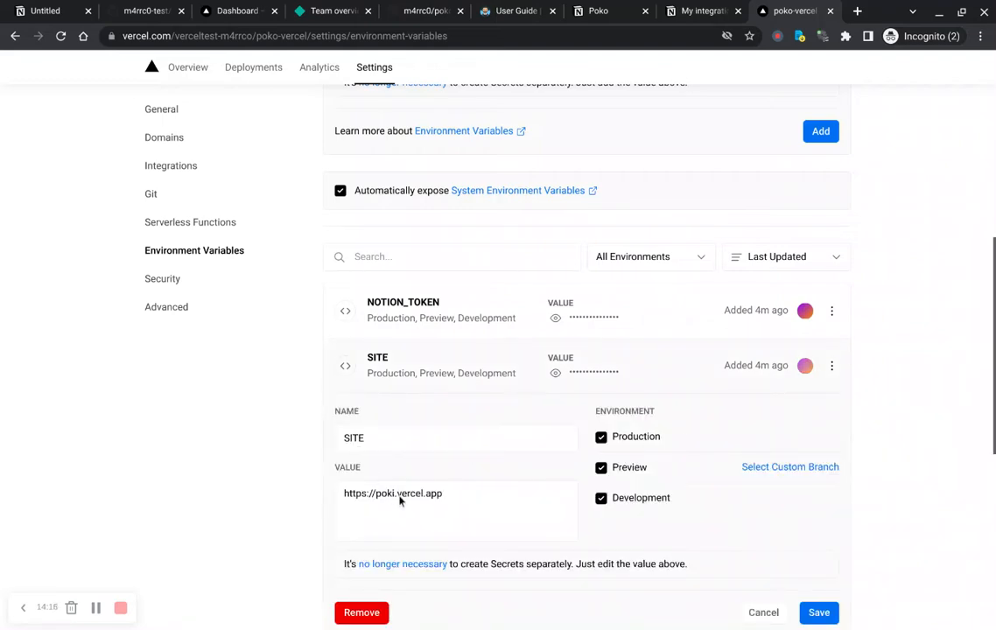
left_click_drag(344, 493, 395, 493)
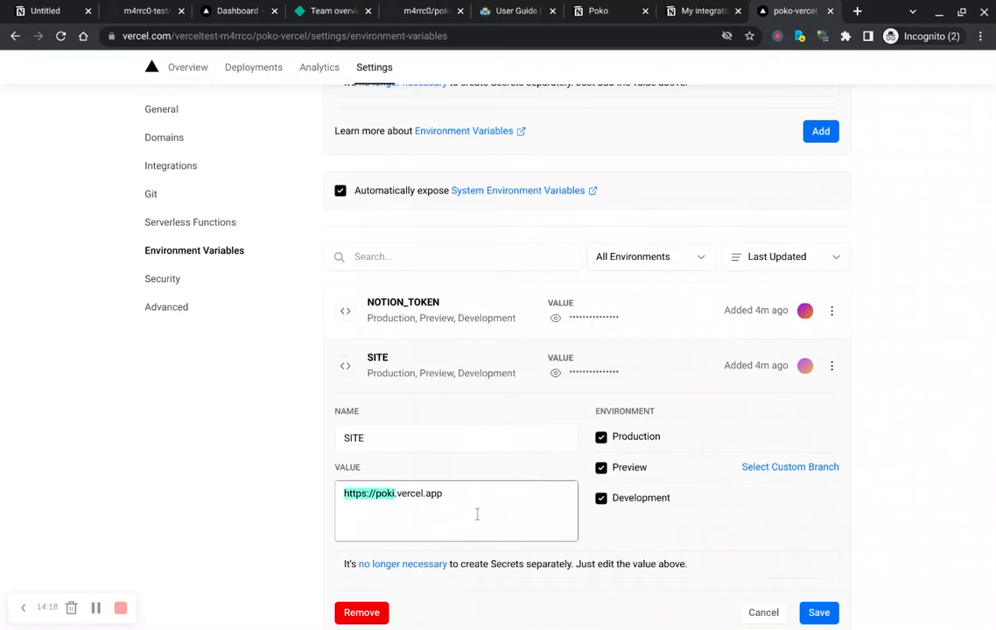
key("Left")
left_click_drag(451, 523, 379, 520)
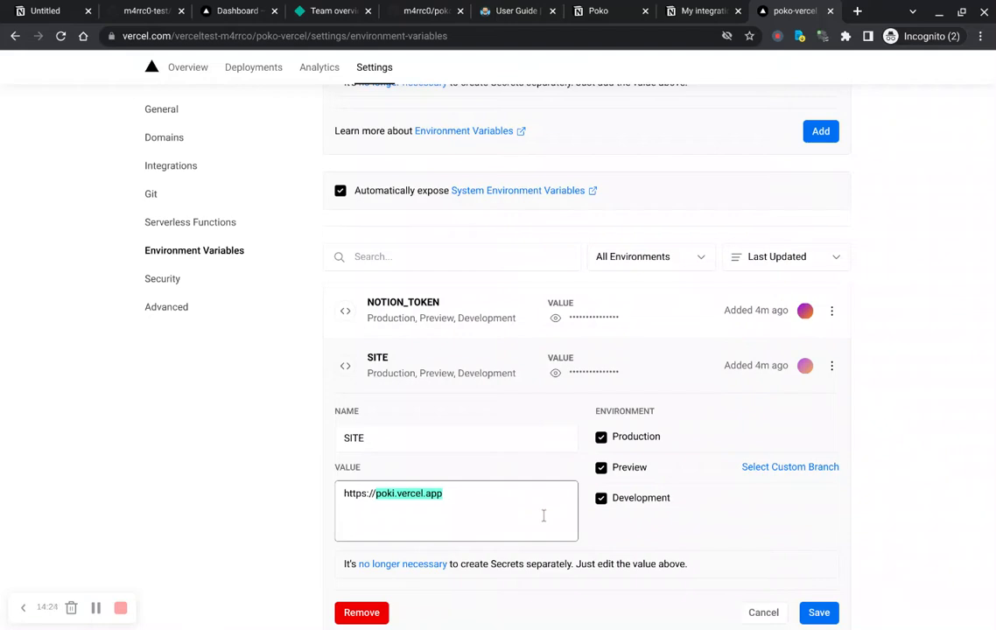
key("ctrl+v")
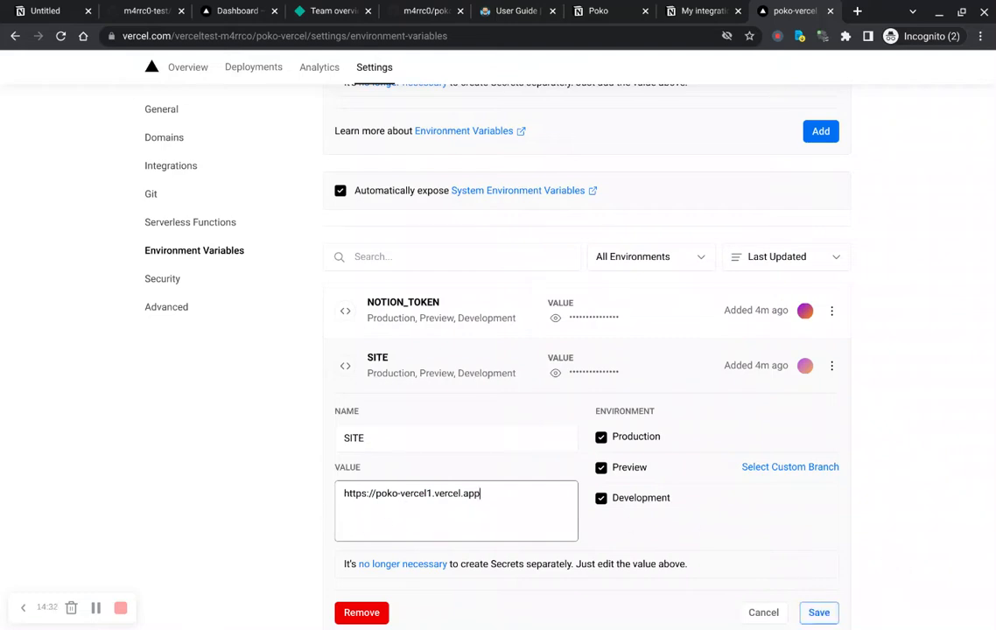
left_click(819, 613)
Step: Open the project's Domains settings to check the production domain
scroll(885, 347, "up", 3)
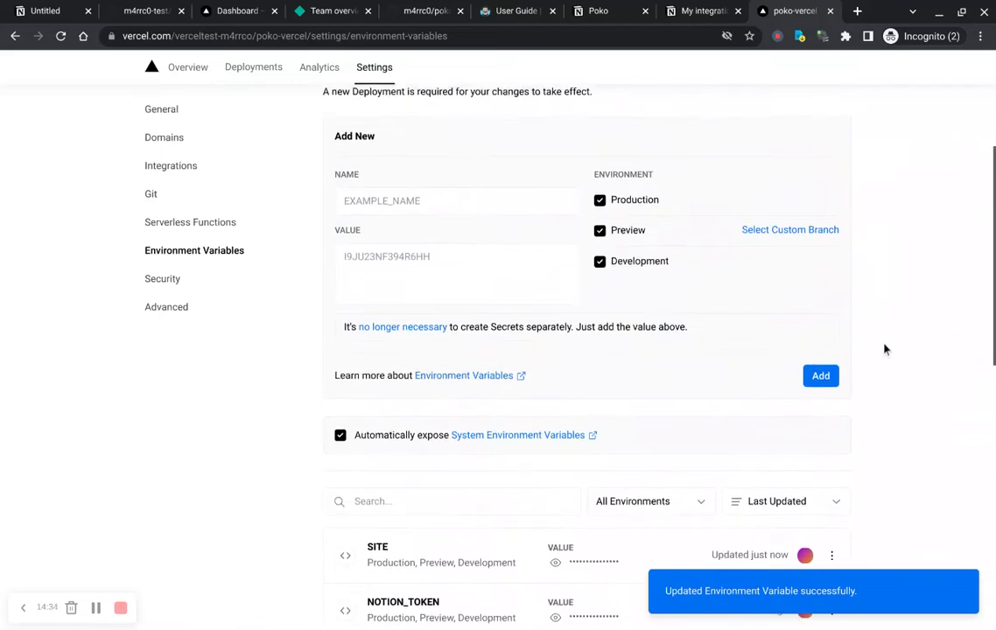
scroll(885, 347, "up", 3)
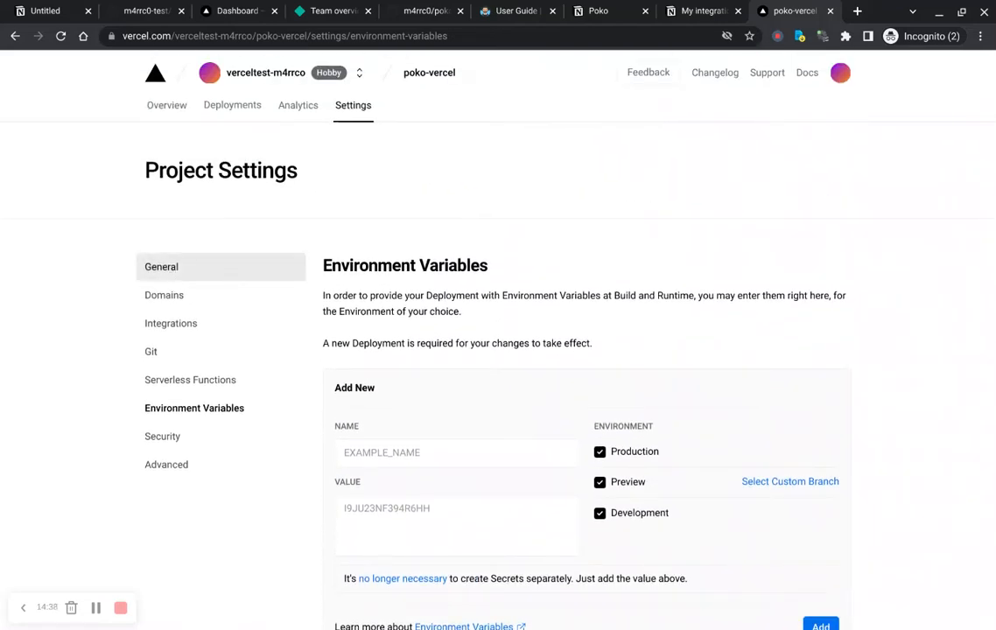
left_click(201, 307)
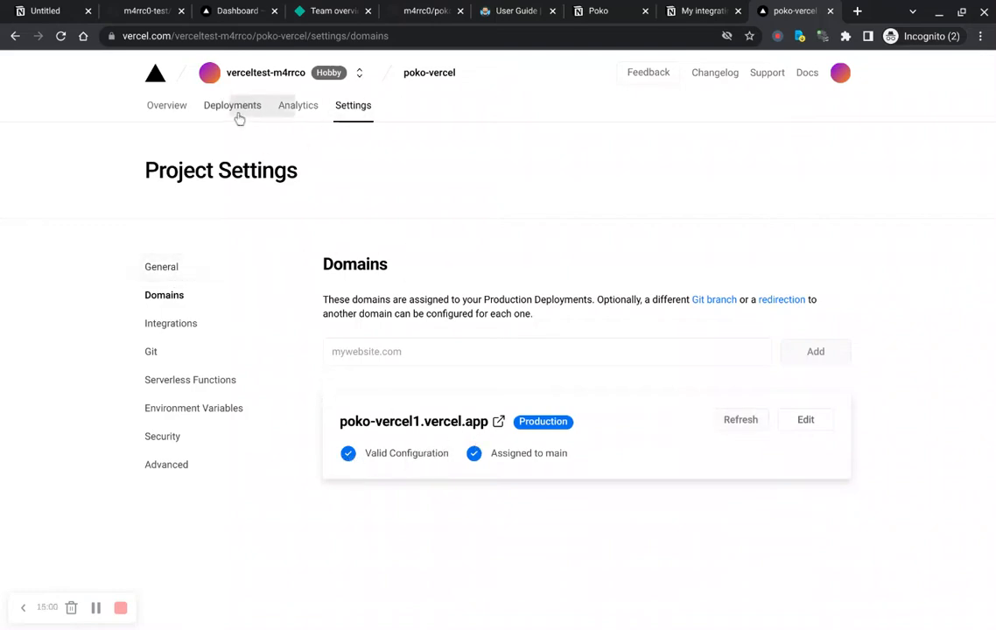
Step: Redeploy the current production deployment without the existing build cache
left_click(172, 114)
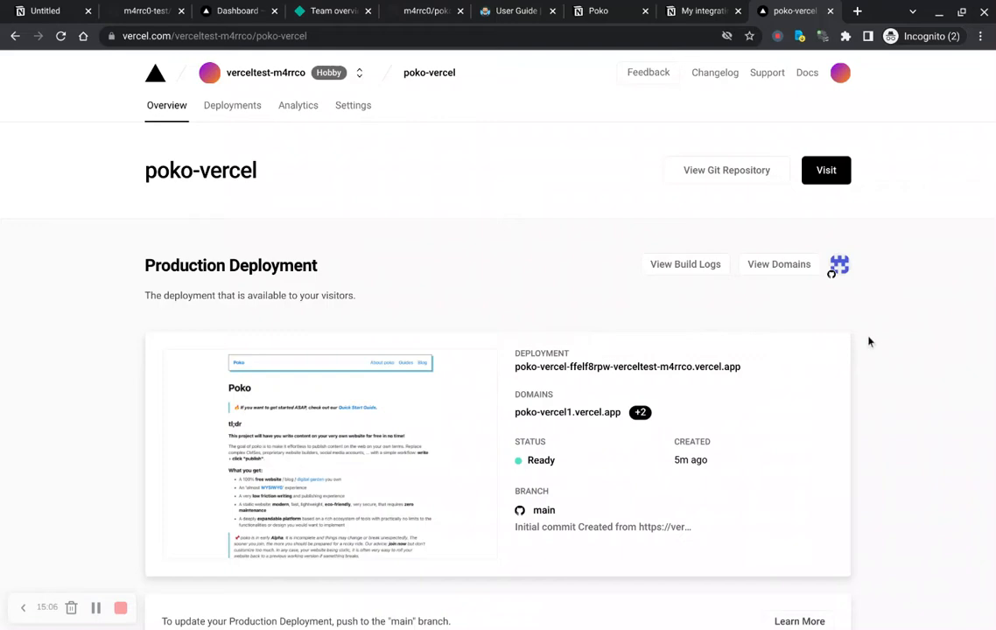
scroll(644, 344, "down", 5)
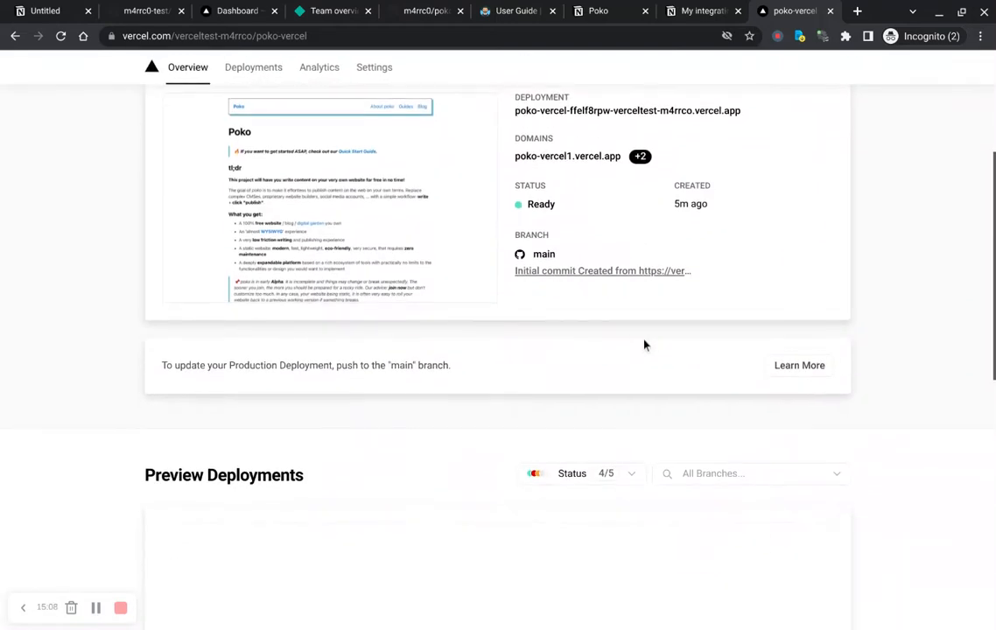
scroll(572, 301, "up", 5)
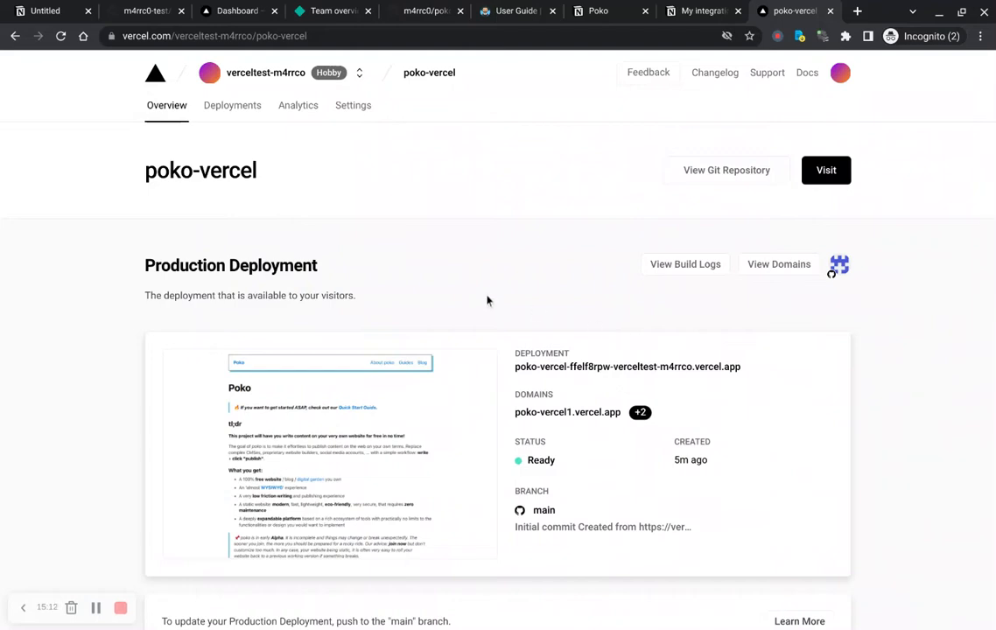
left_click(231, 119)
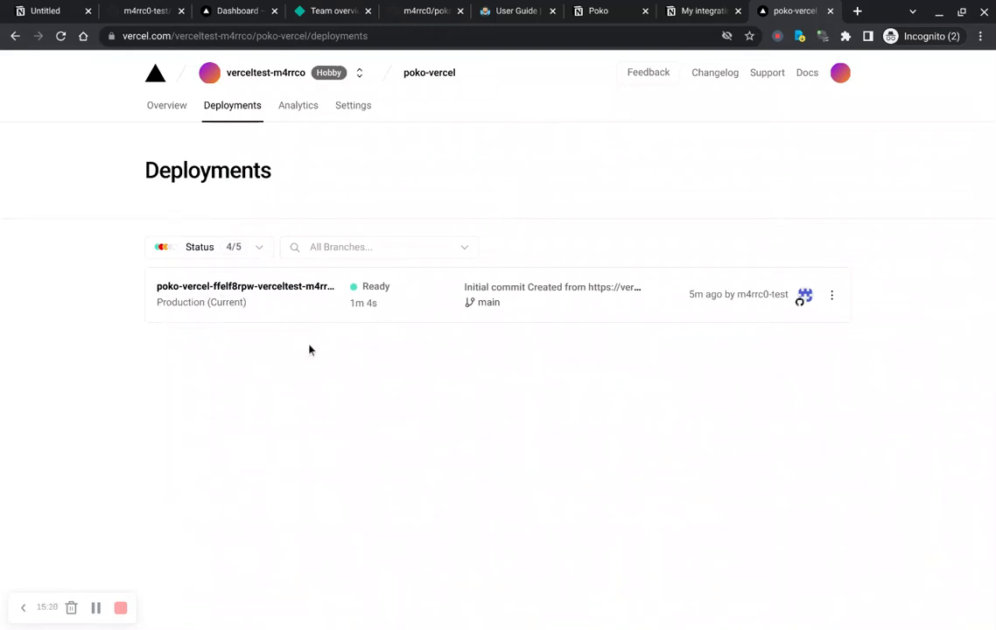
left_click(833, 313)
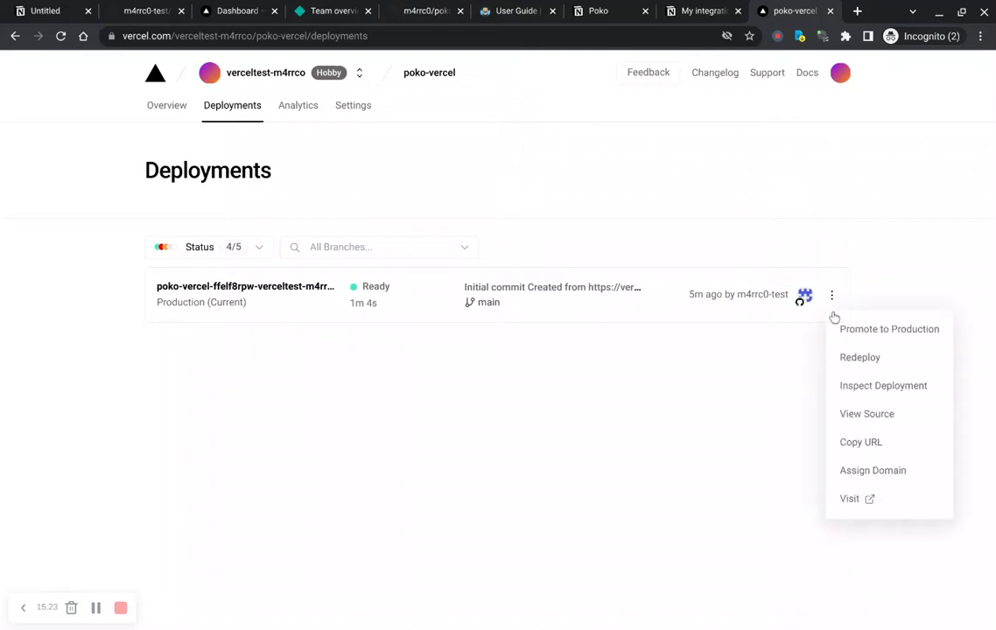
left_click(872, 374)
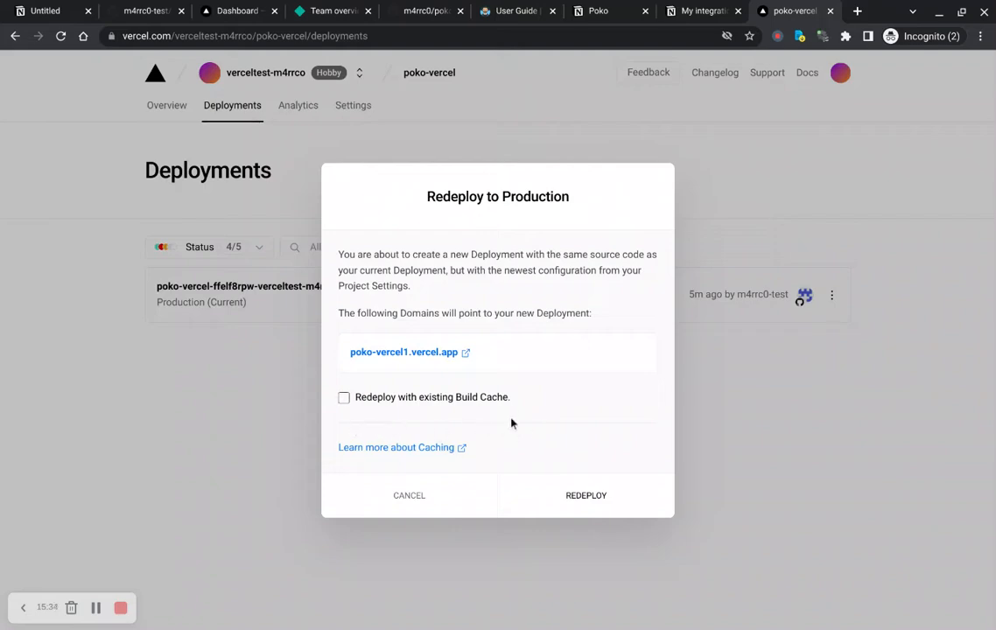
left_click(613, 510)
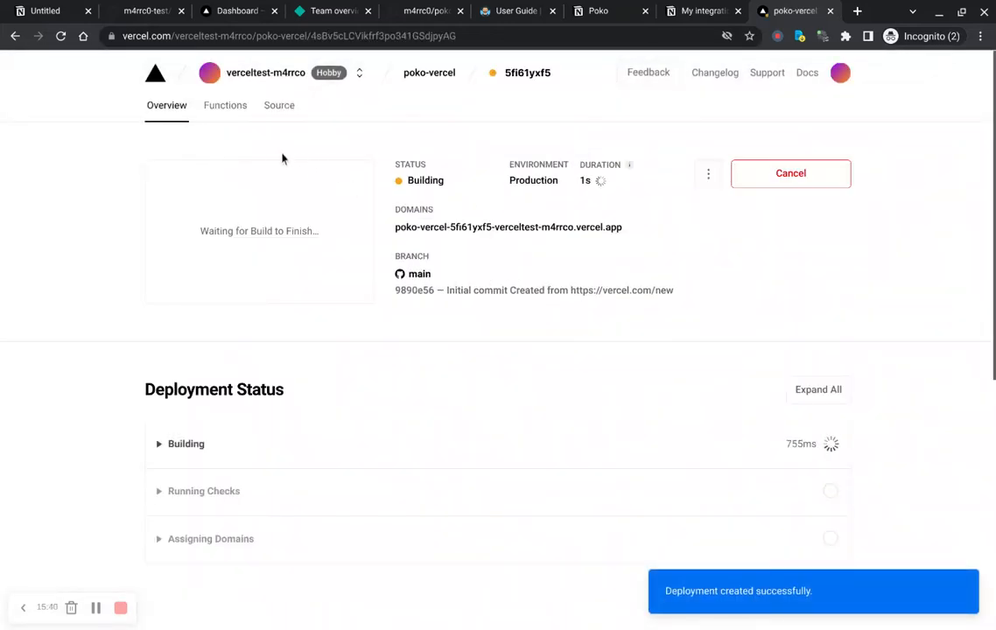
Step: Expand the Building section and follow the redeployment's build log until it finishes
scroll(383, 351, "down", 1)
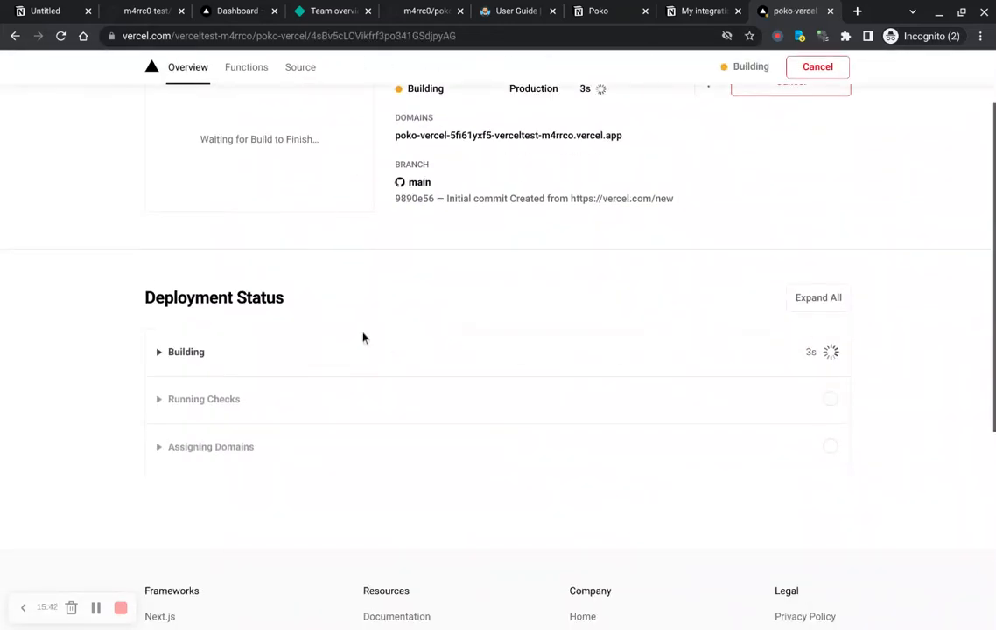
left_click(158, 374)
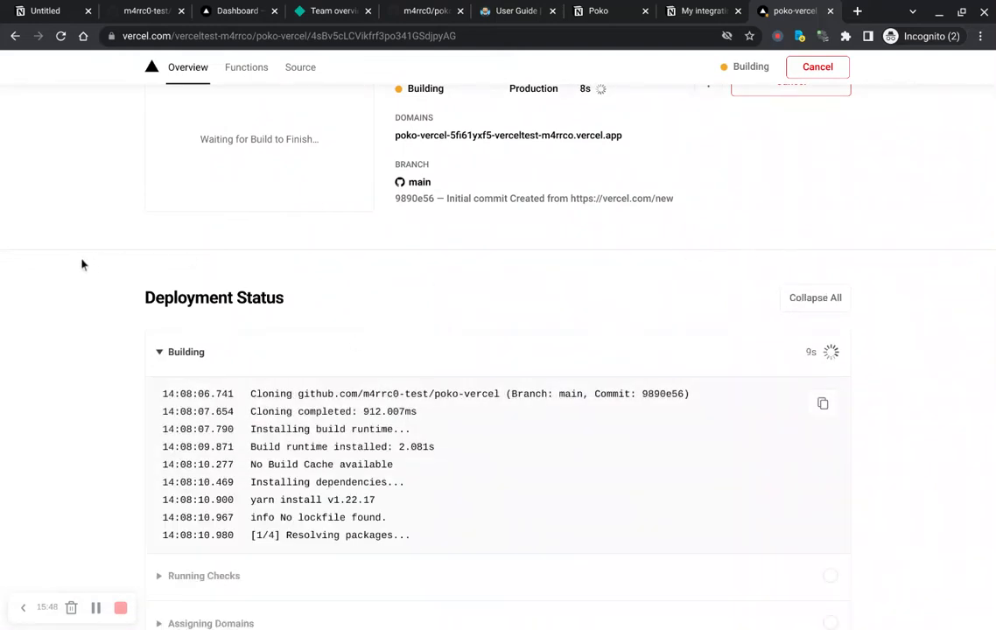
scroll(101, 270, "down", 1)
scroll(100, 269, "down", 1)
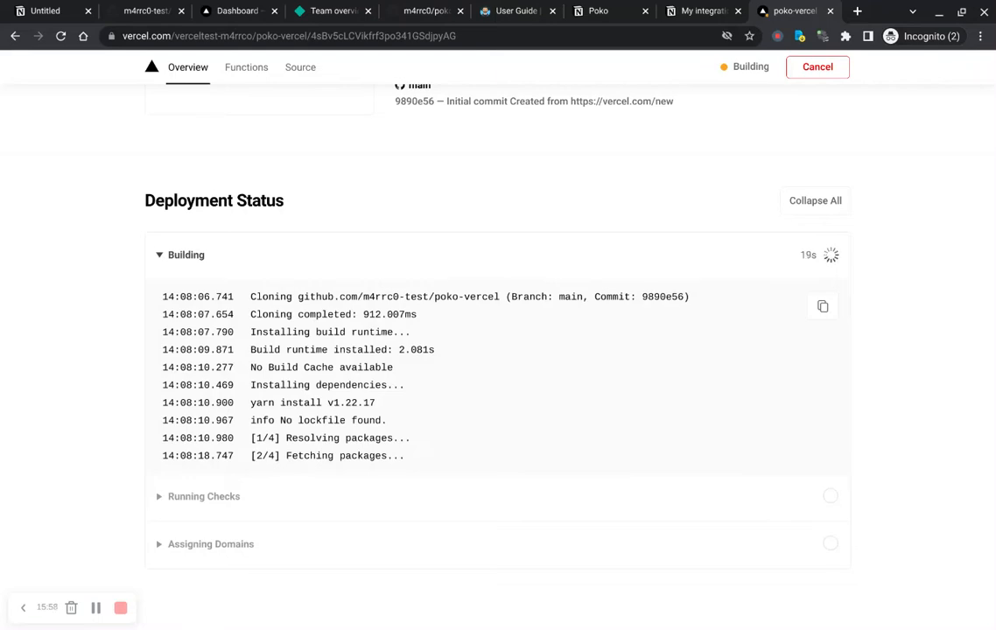
scroll(118, 381, "up", 3)
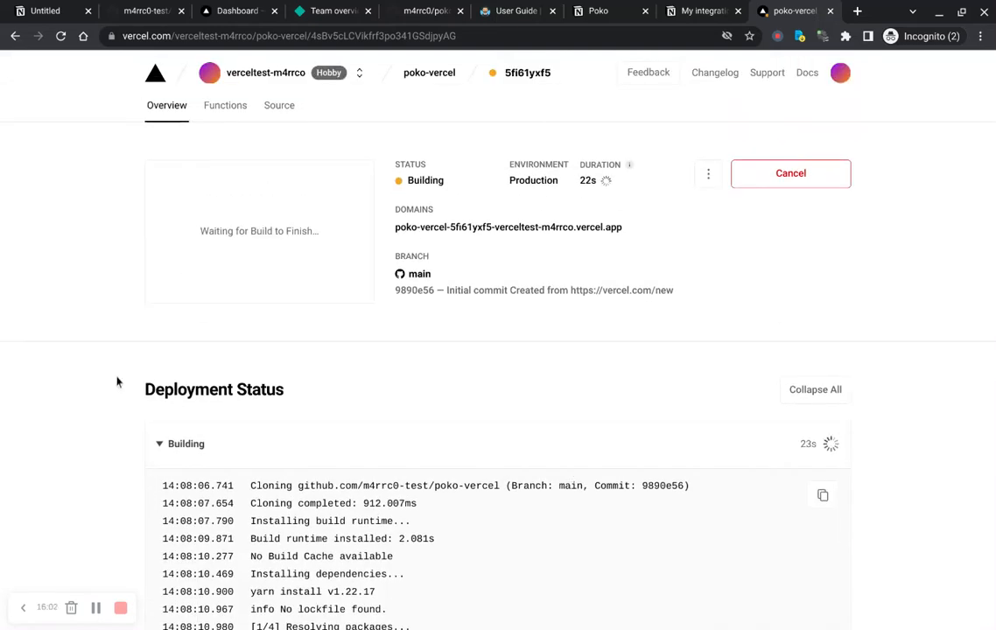
scroll(118, 382, "down", 4)
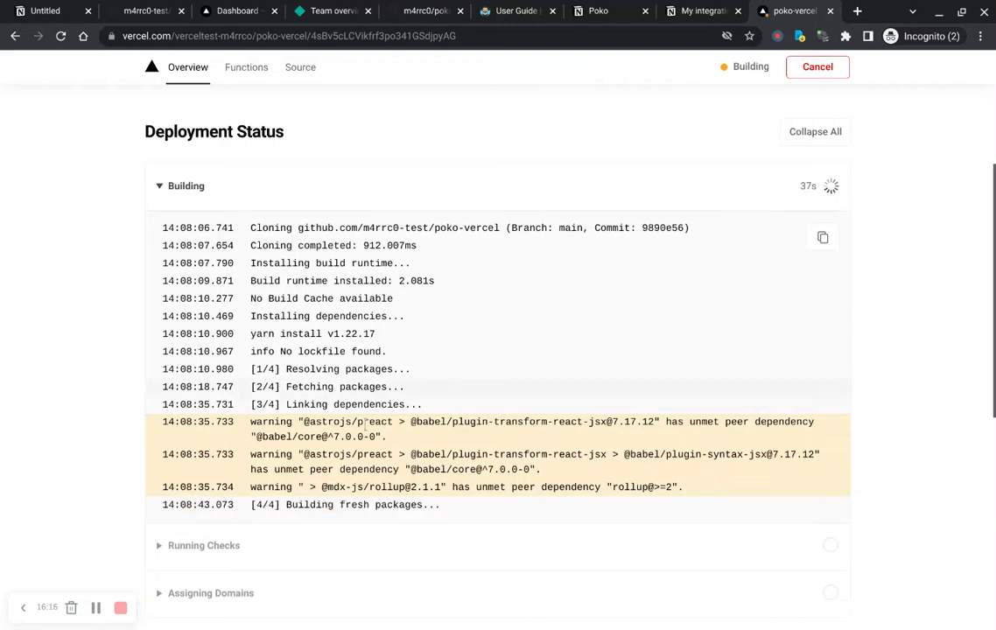
scroll(88, 258, "up", 3)
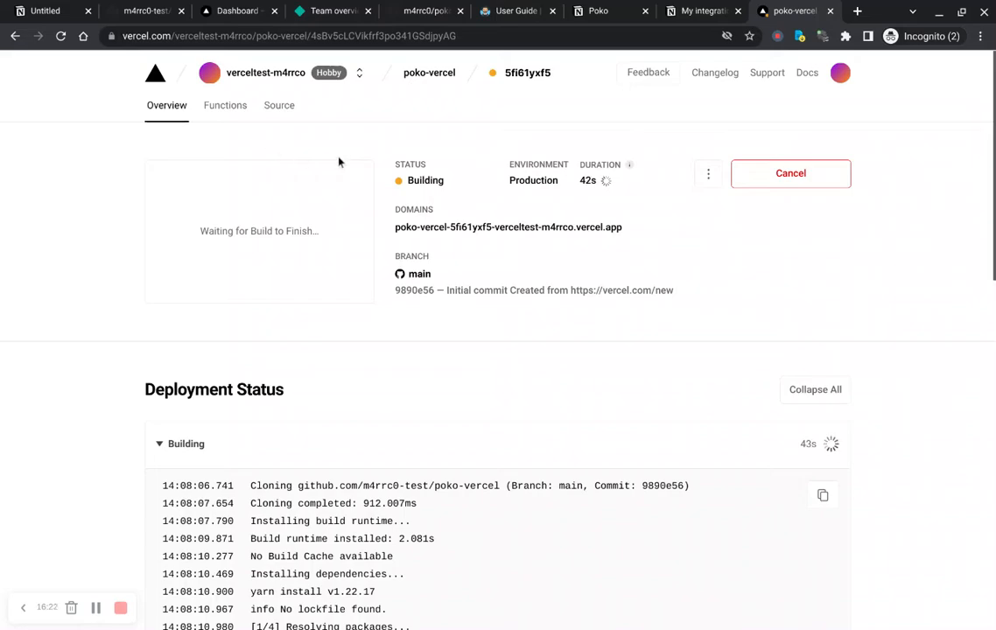
scroll(339, 162, "down", 10)
scroll(163, 214, "up", 5)
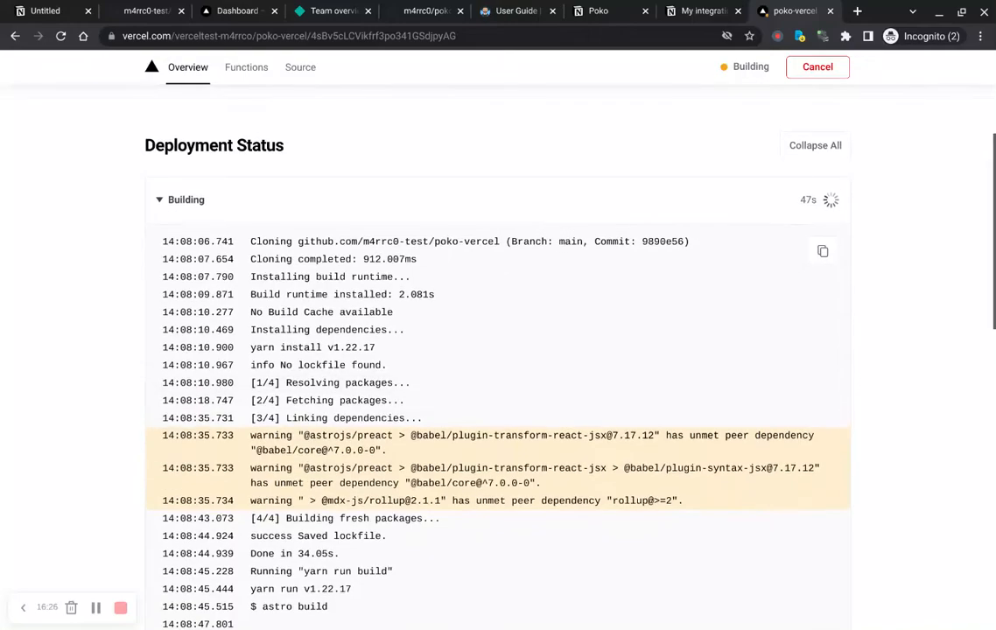
scroll(122, 306, "down", 8)
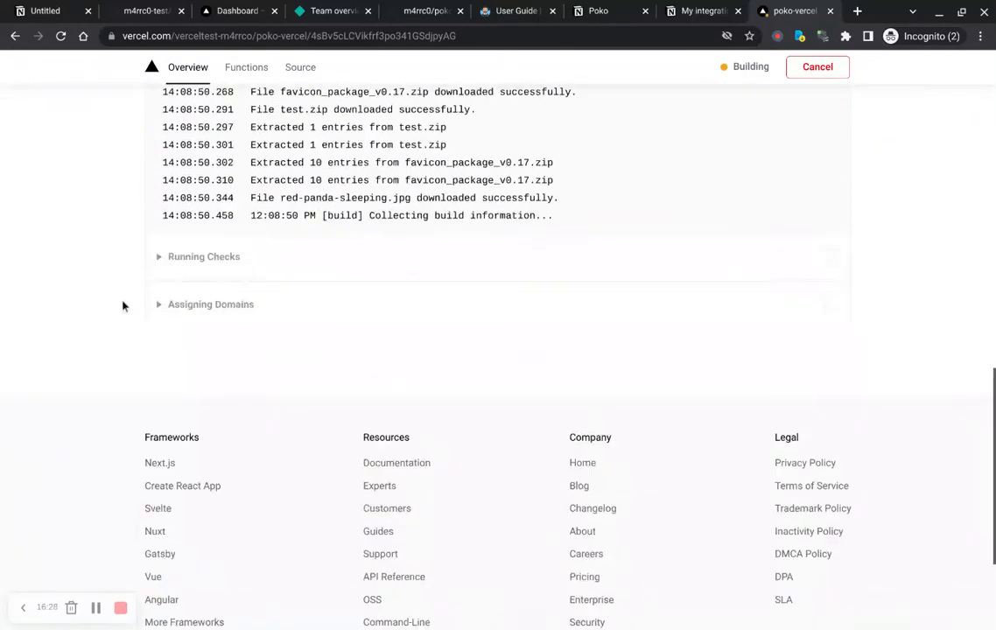
scroll(122, 306, "up", 3)
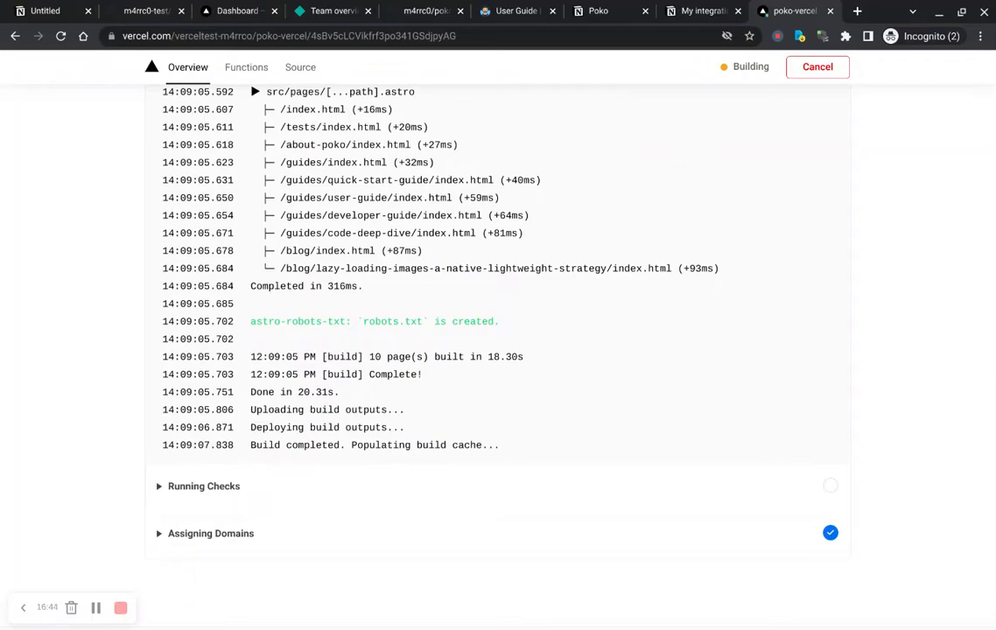
scroll(498, 297, "up", 1)
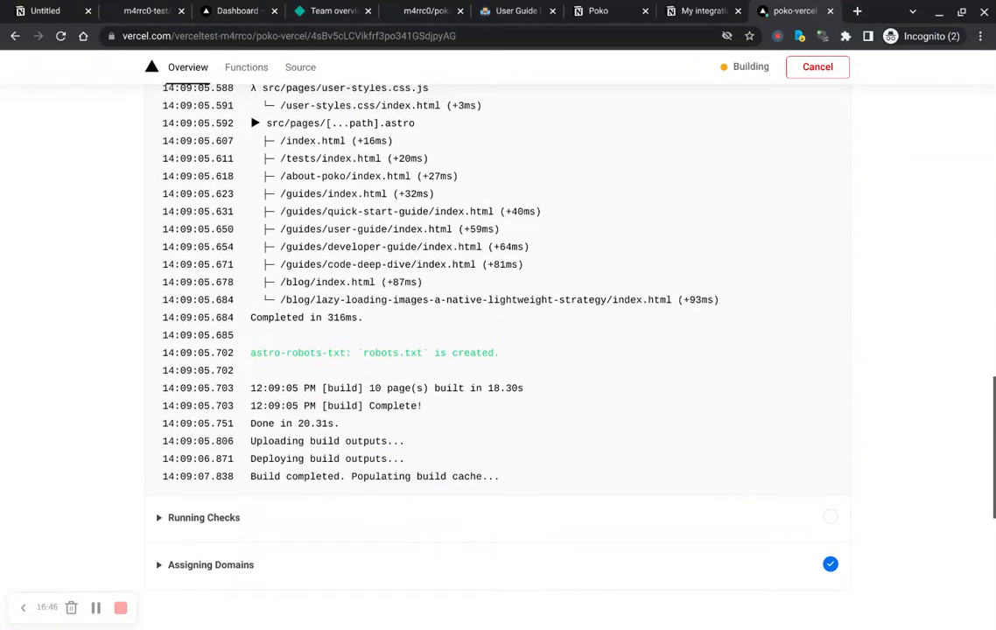
scroll(497, 297, "up", 15)
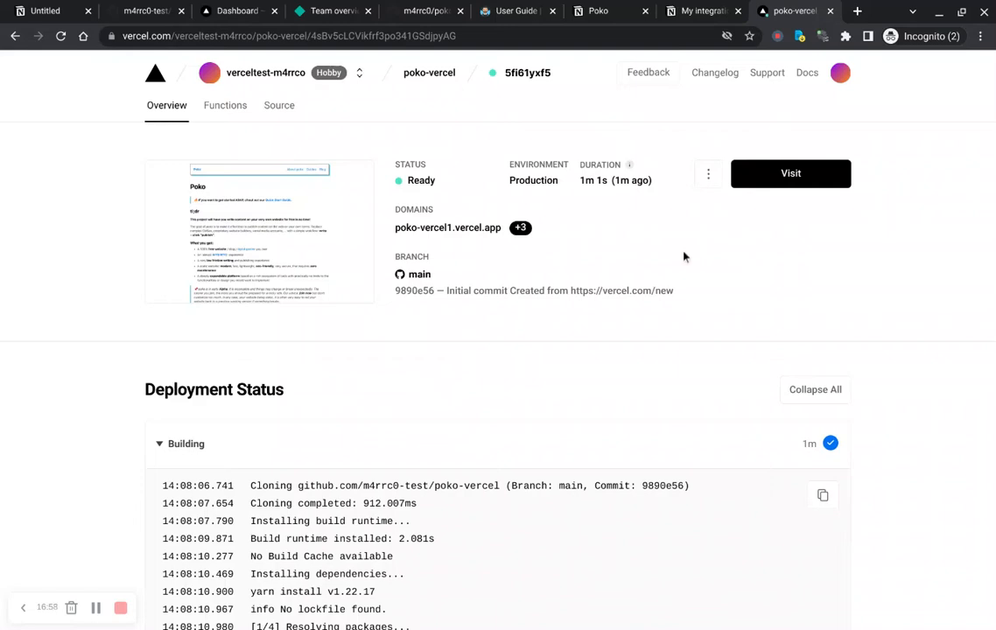
Step: Review the deployments list and project overview, then visit the live production site
left_click(423, 80)
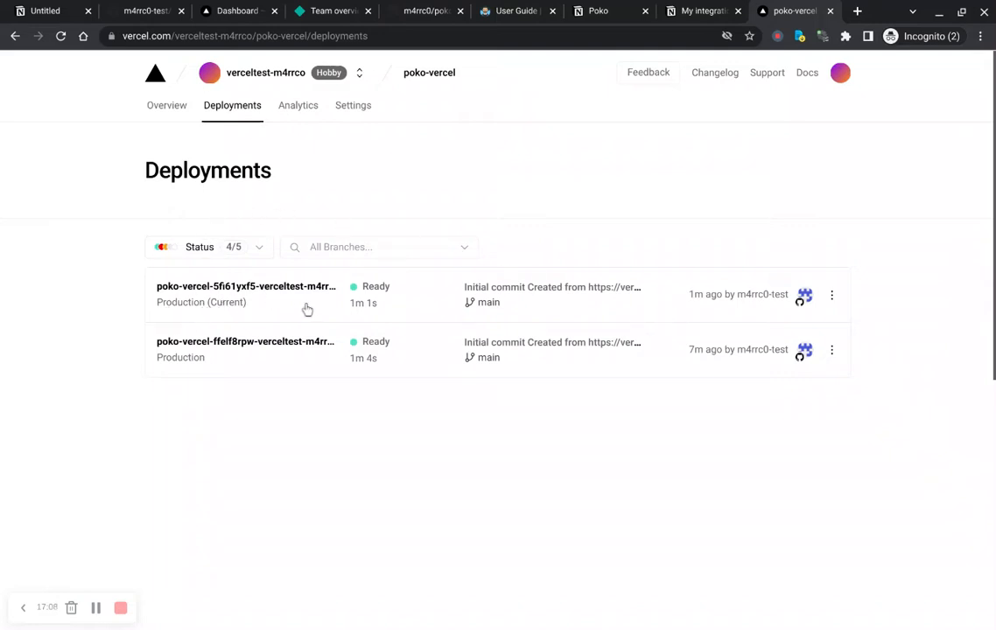
left_click(166, 112)
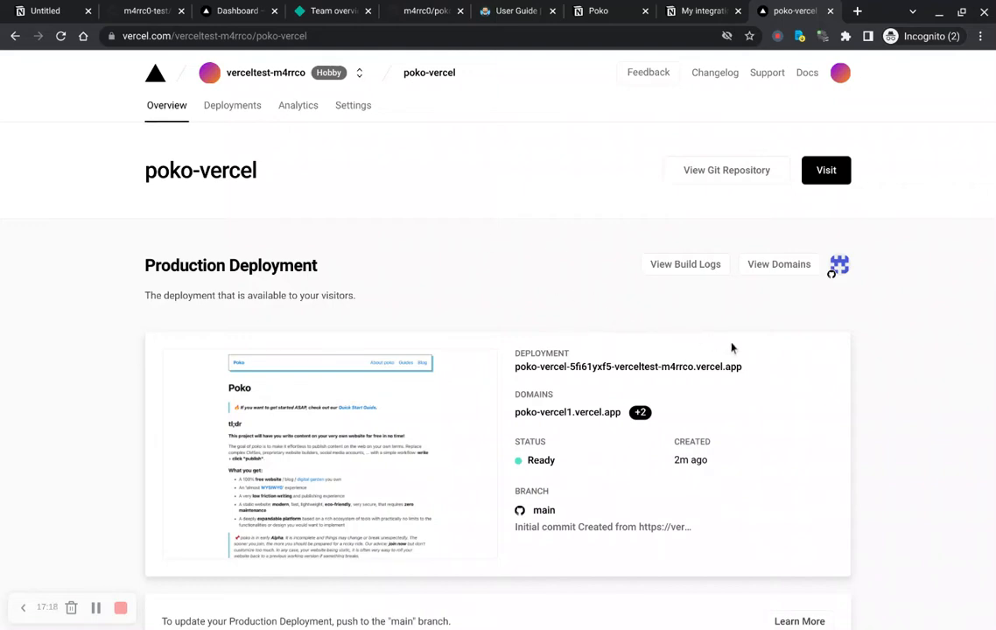
scroll(768, 375, "down", 3)
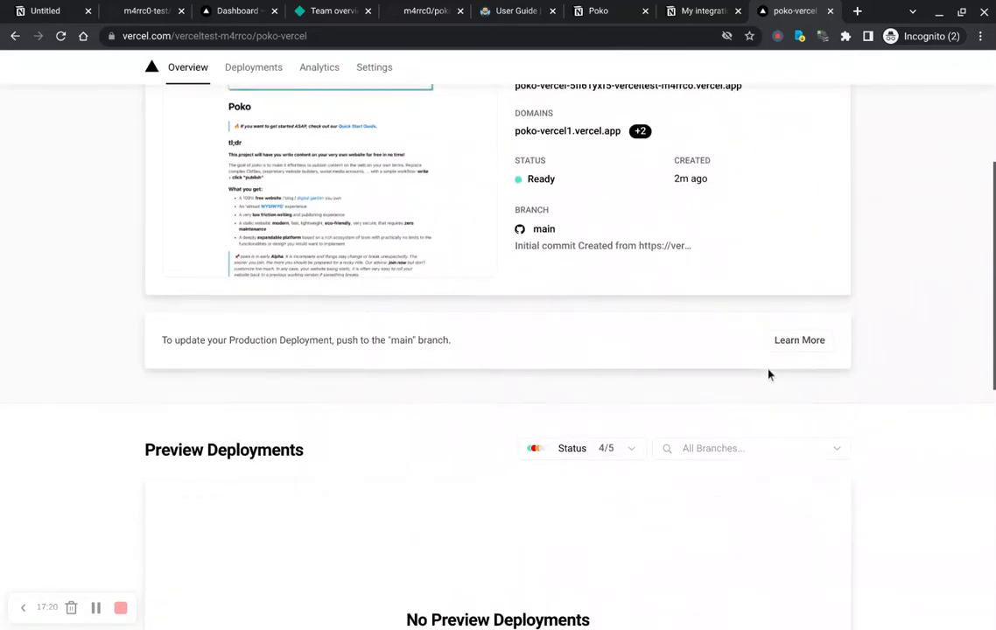
scroll(768, 375, "down", 1)
scroll(768, 375, "up", 5)
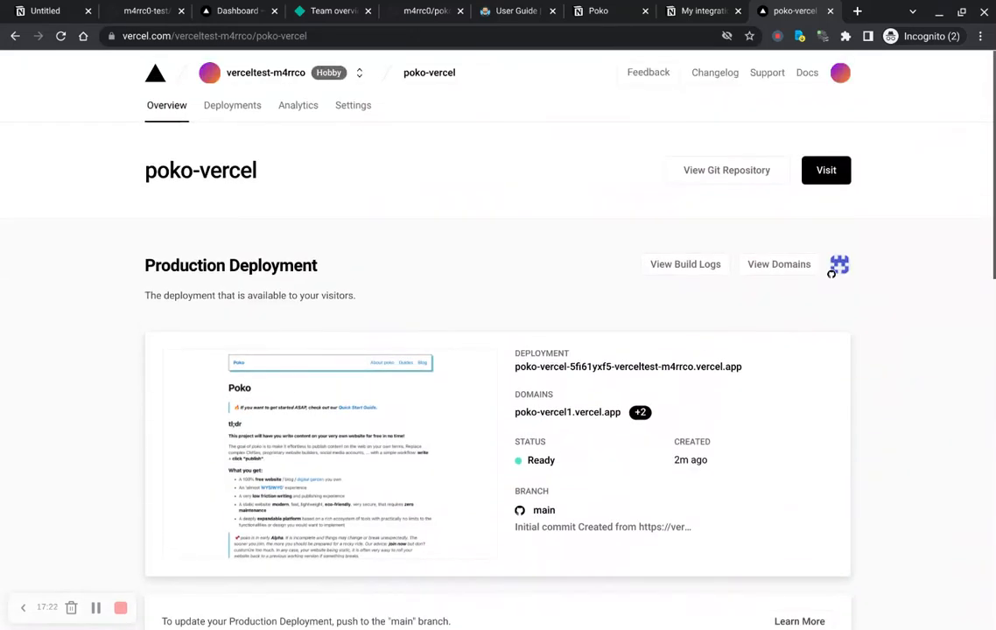
mouse_move(641, 415)
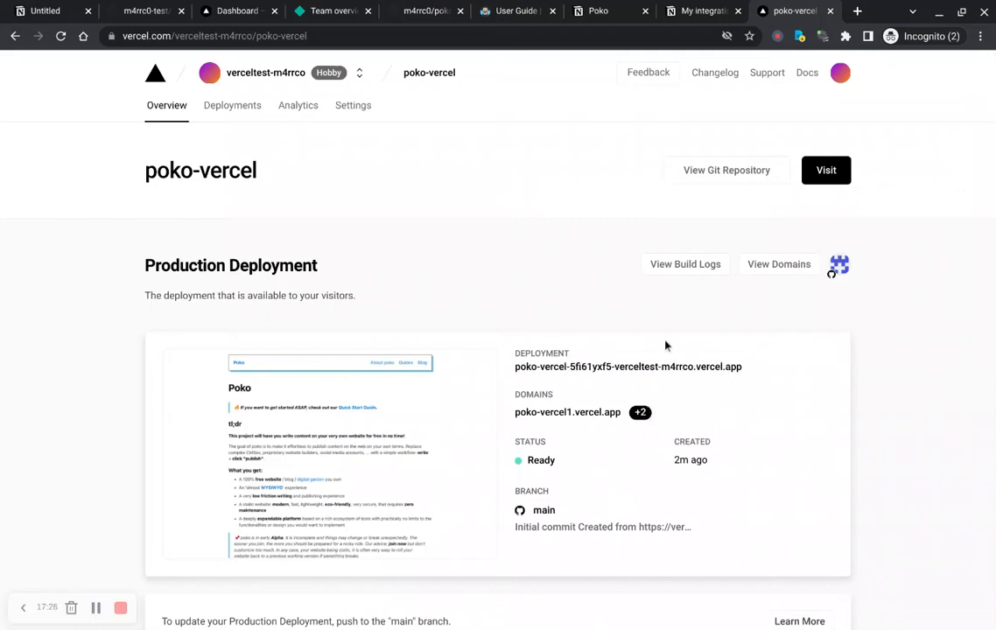
scroll(665, 346, "down", 3)
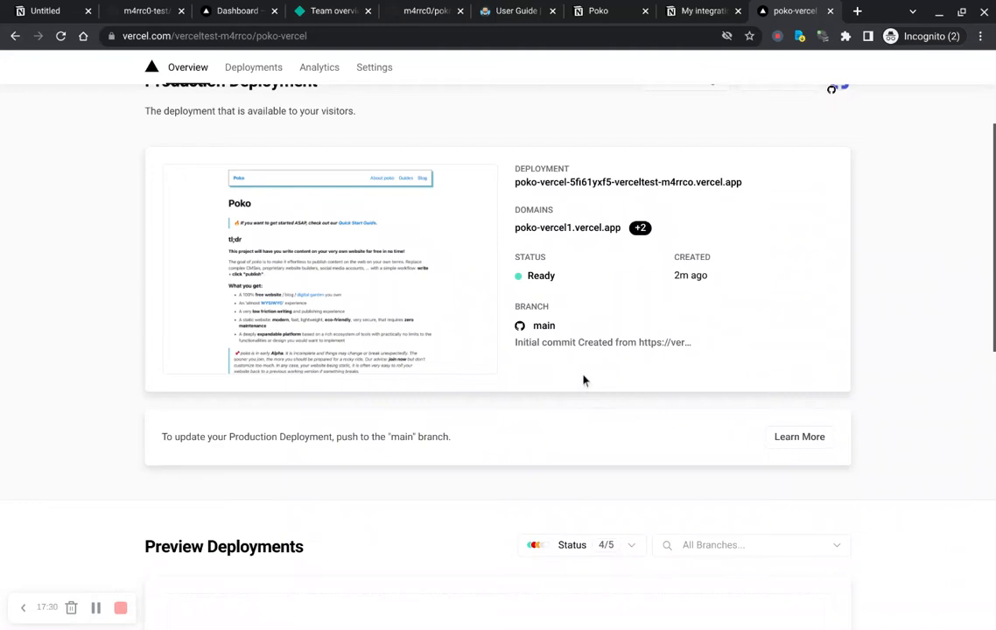
scroll(584, 378, "up", 3)
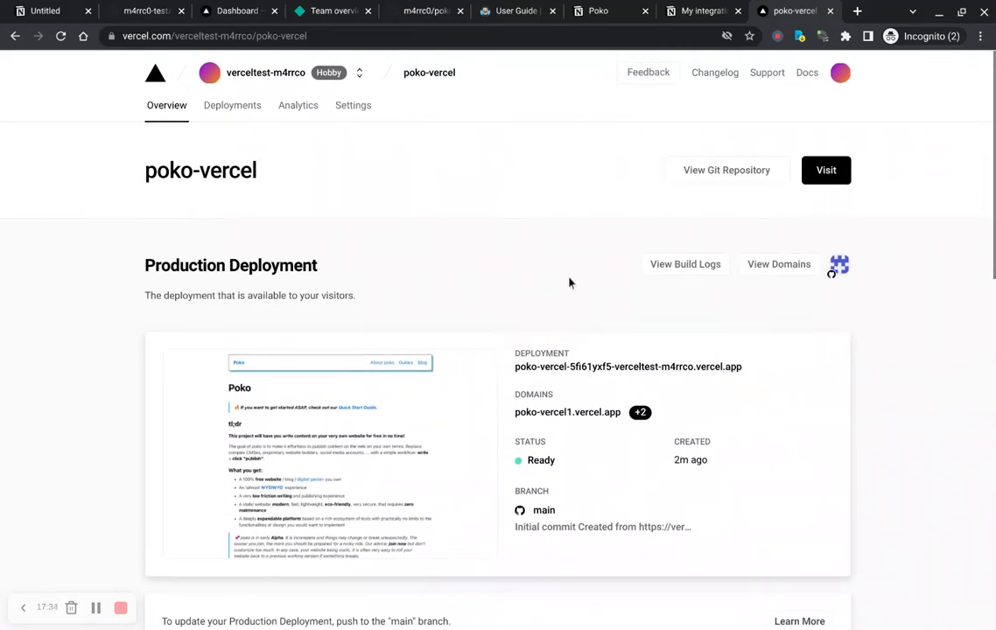
left_click(838, 179)
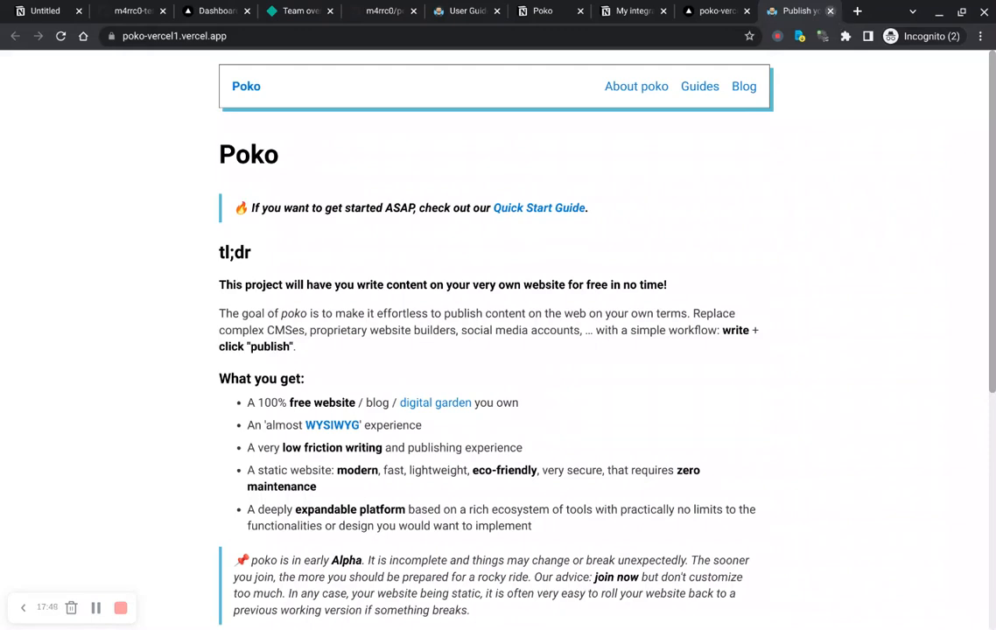
Step: Add a paragraph reading "Very clever" under the tl;dr heading on the Notion index page
left_click(829, 10)
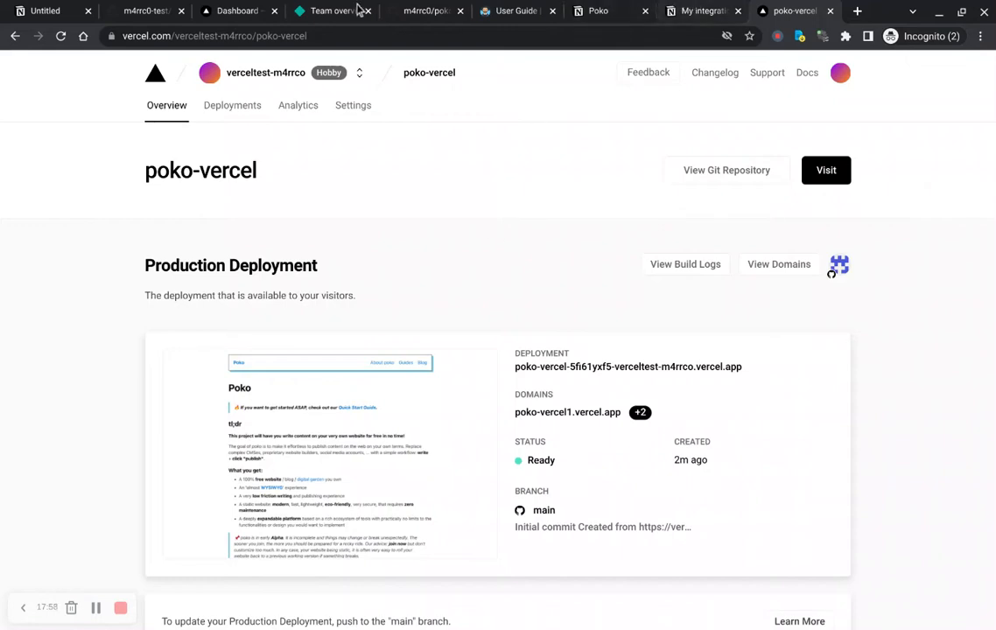
left_click(511, 14)
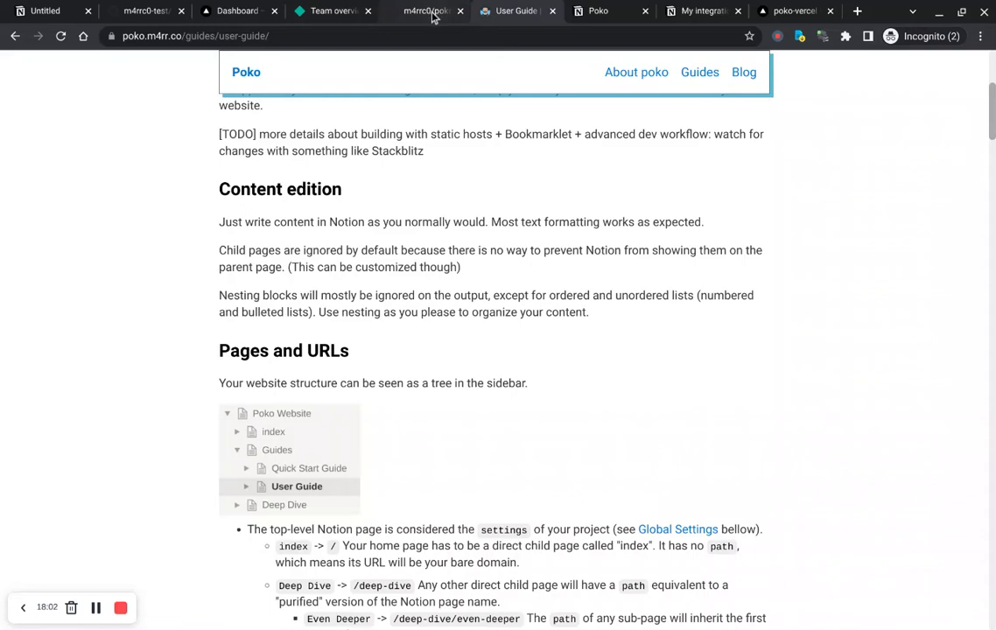
left_click(607, 14)
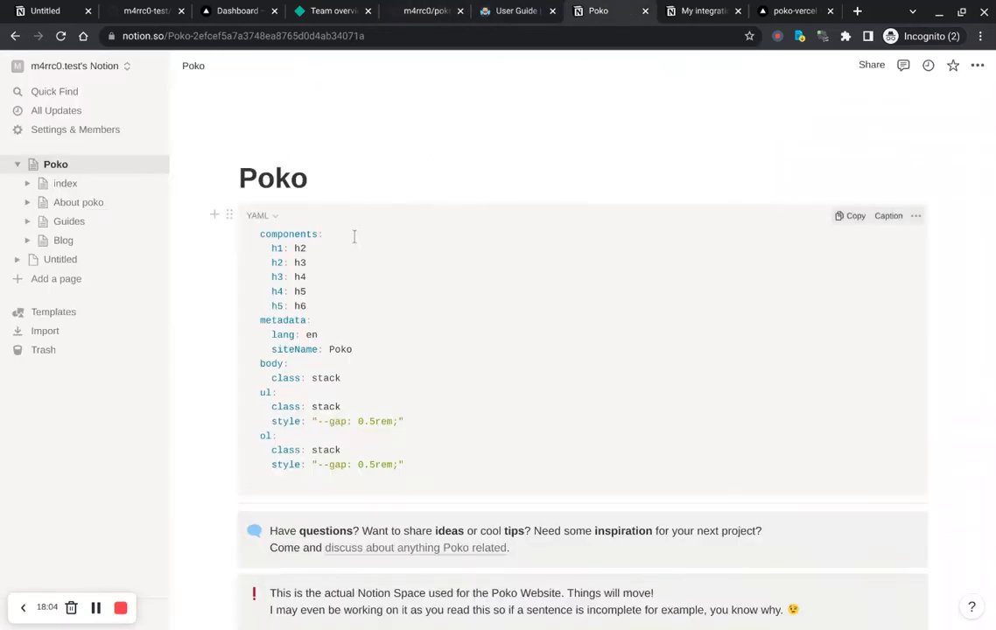
left_click(65, 191)
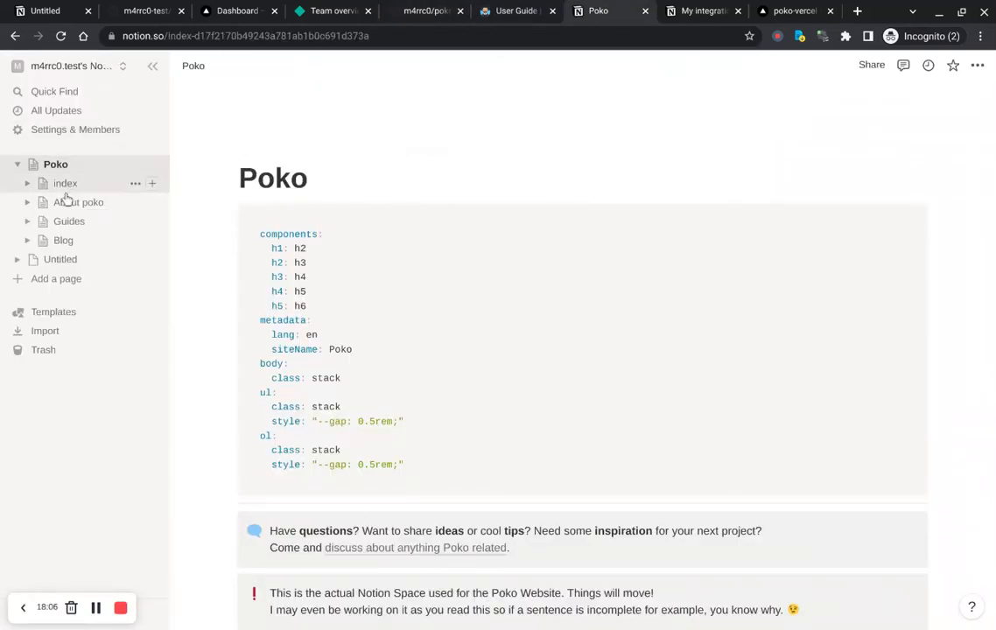
scroll(414, 318, "down", 2)
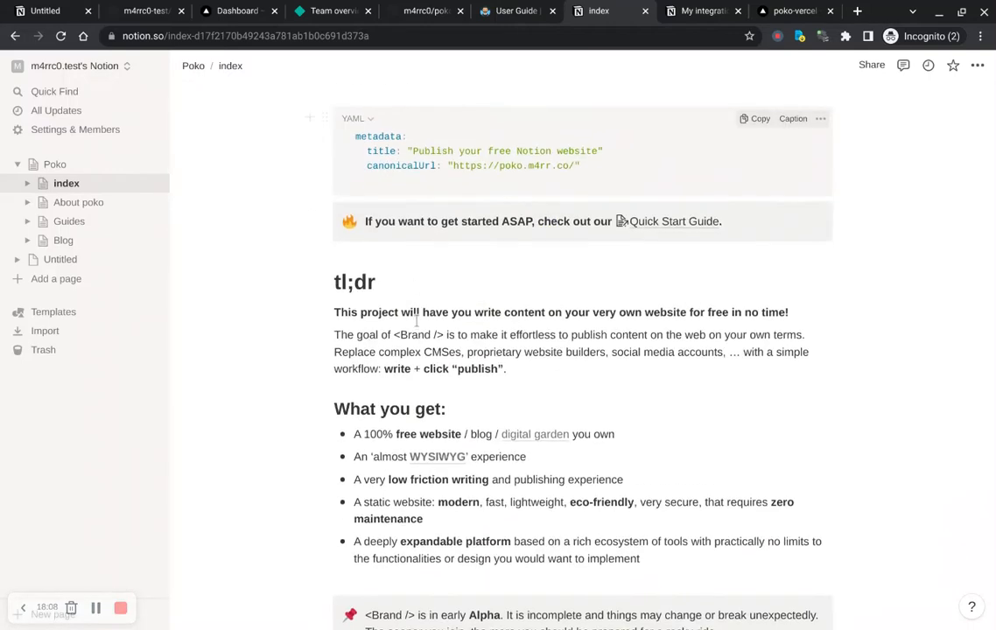
left_click(407, 288)
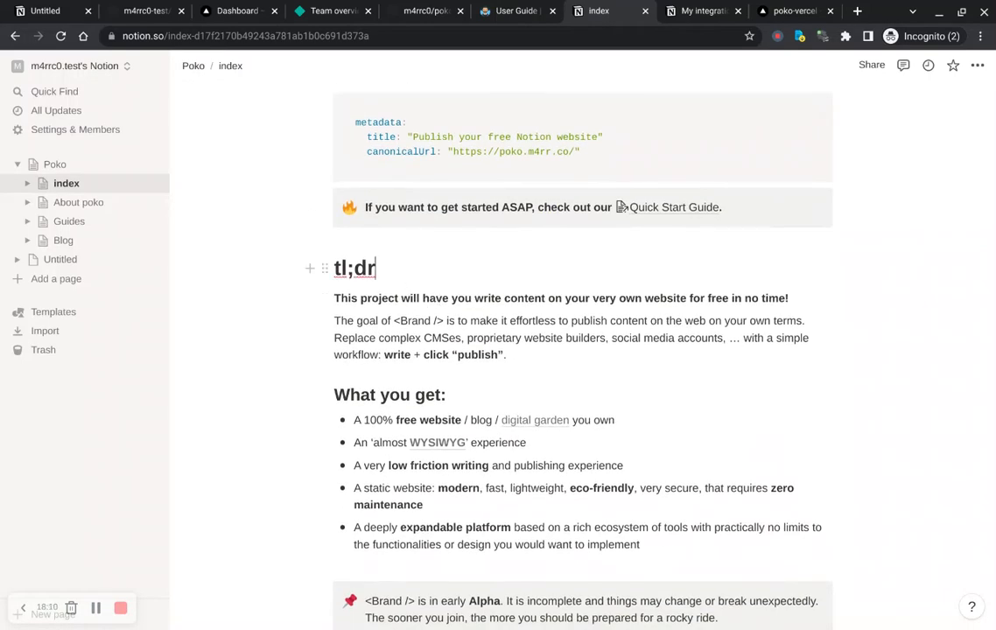
key("Return")
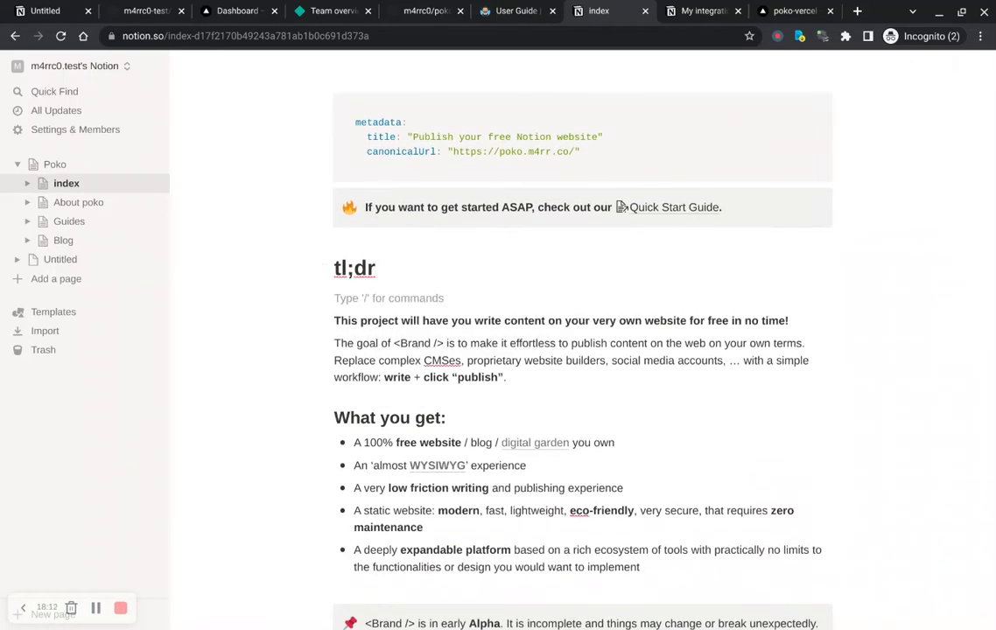
type("Ve")
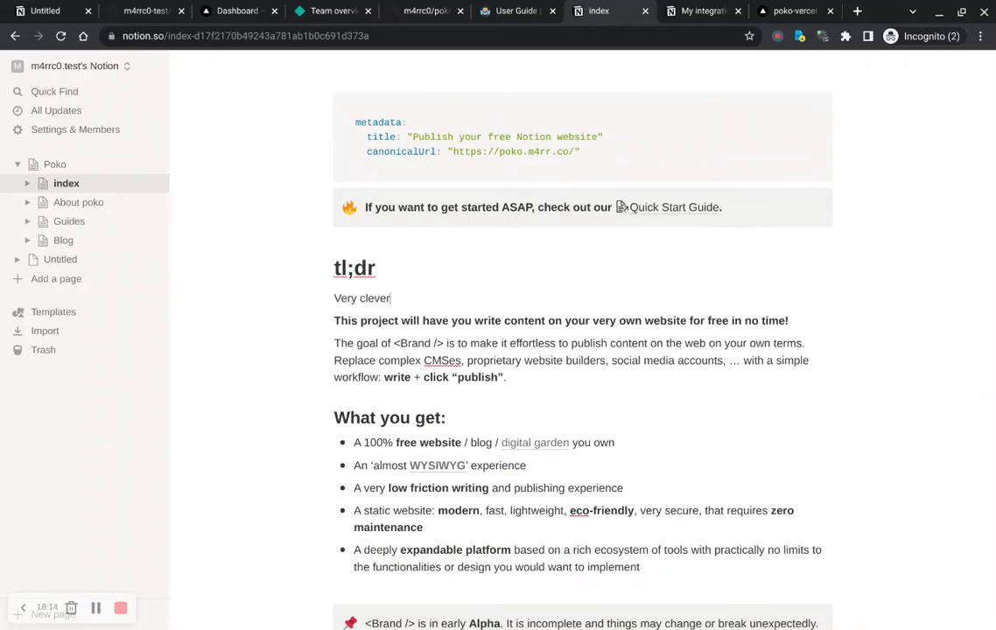
type("ry clever")
key("Return")
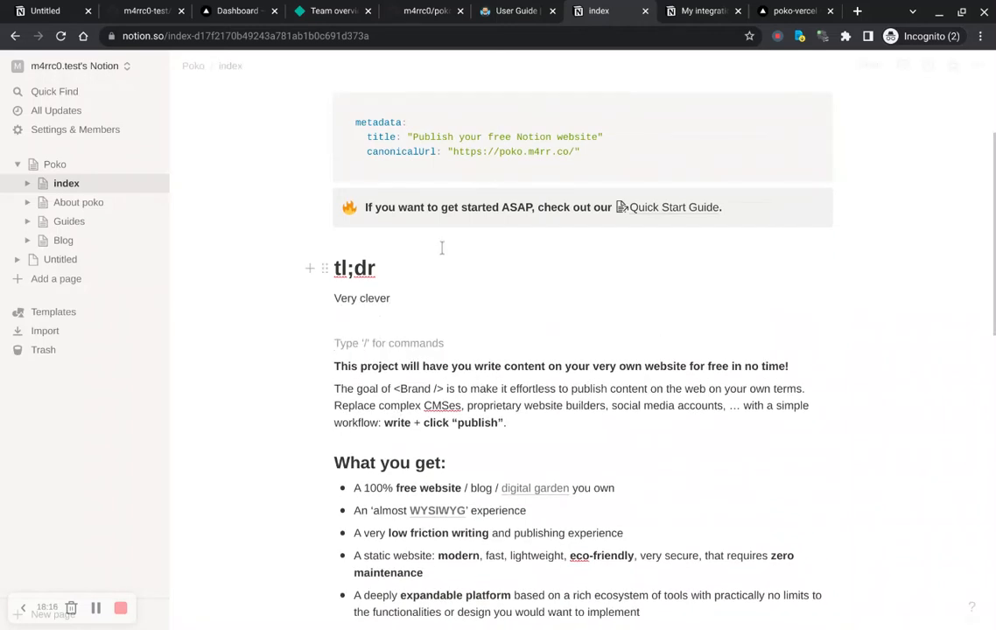
Step: Insert an empty line above the "Very clever" paragraph and make that paragraph bold
left_click(430, 287)
key("Return")
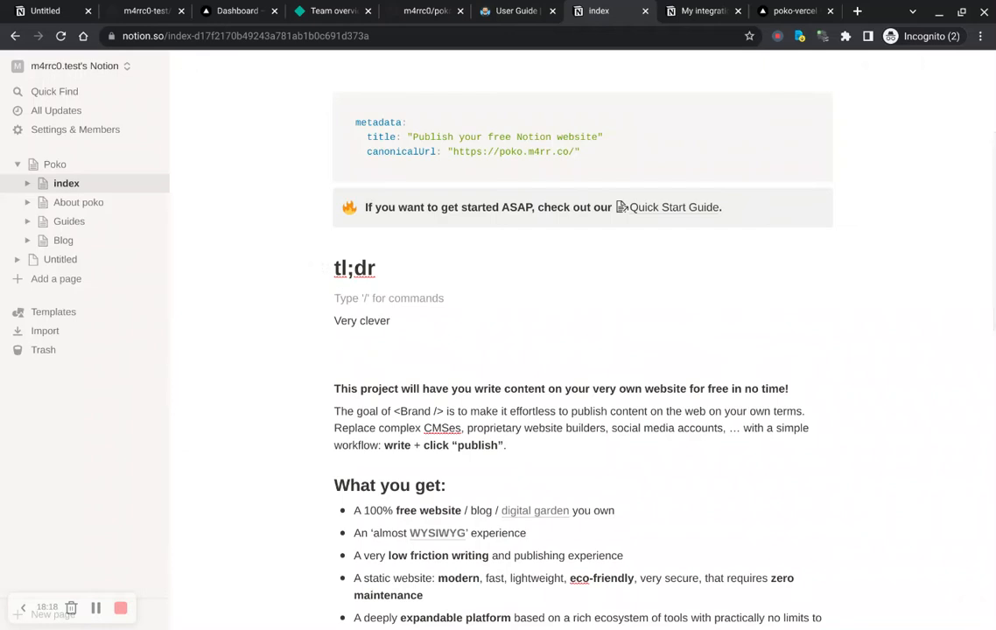
key("Down")
key("shift+End")
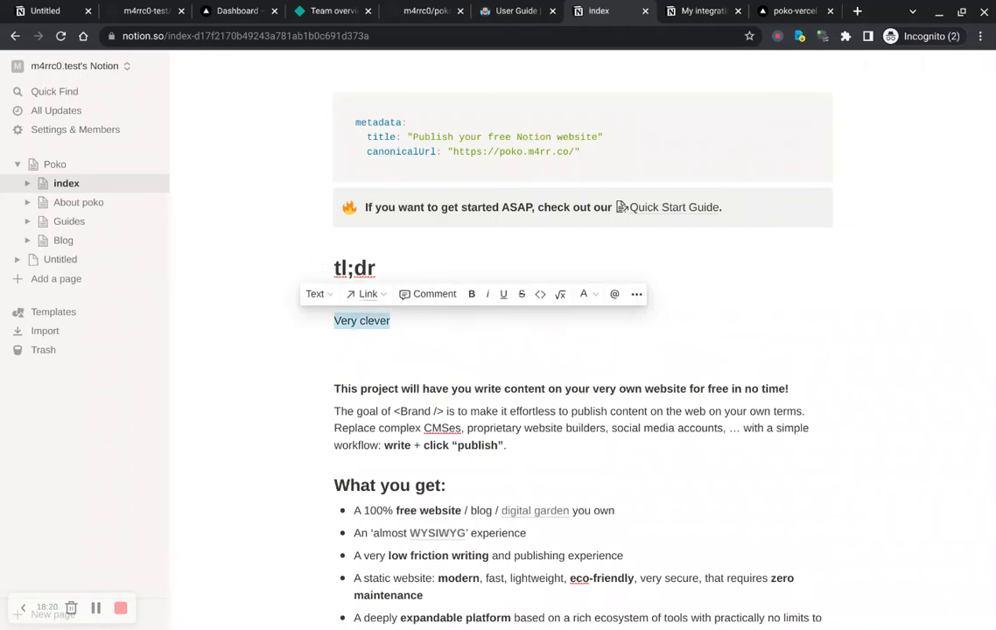
key("ctrl+b")
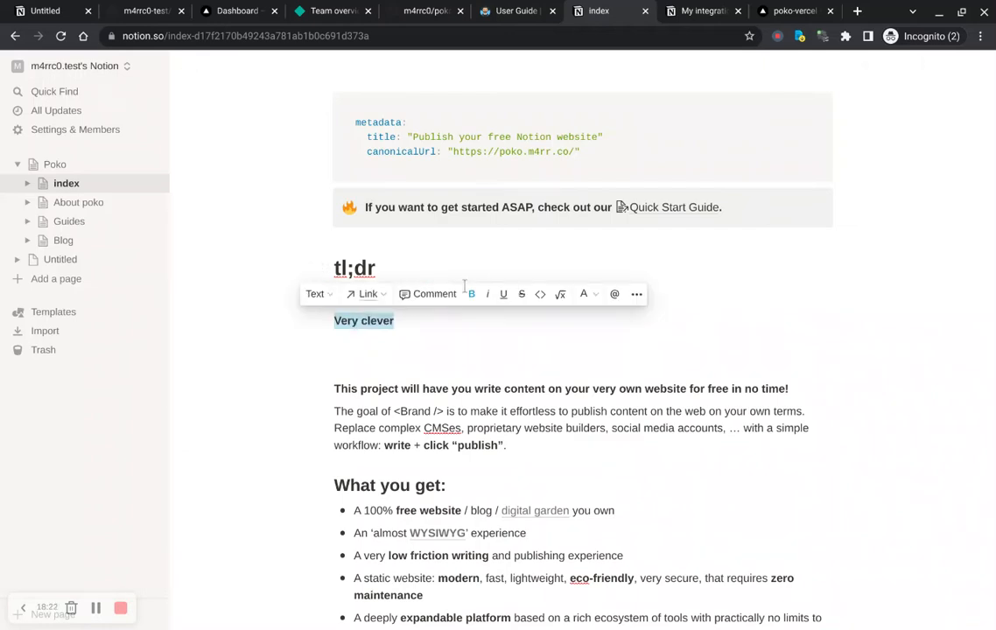
left_click(508, 358)
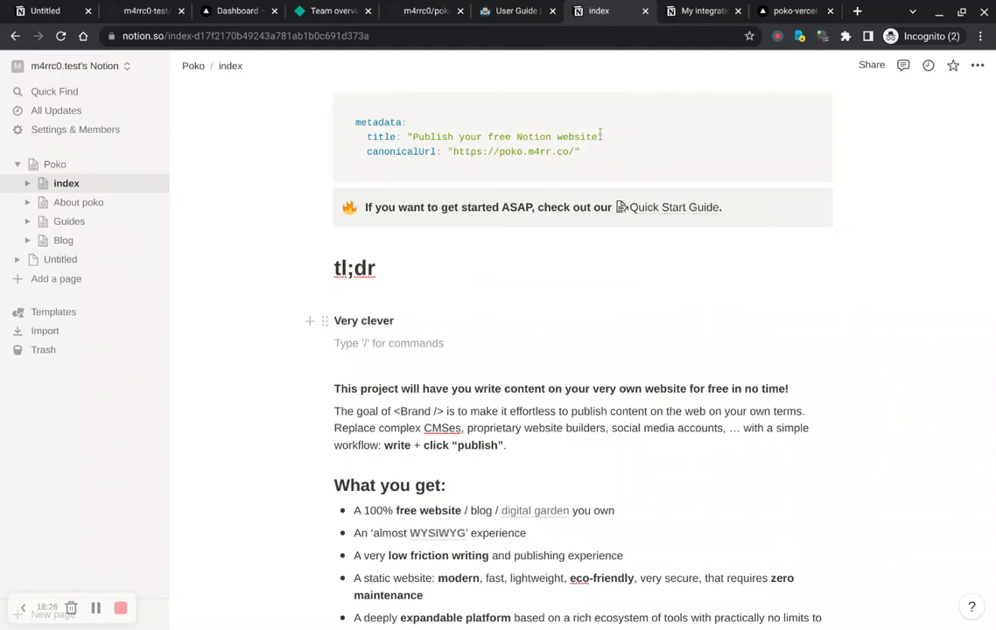
Step: Visit the live production site to check for the Notion edit, then close its tab
left_click(784, 11)
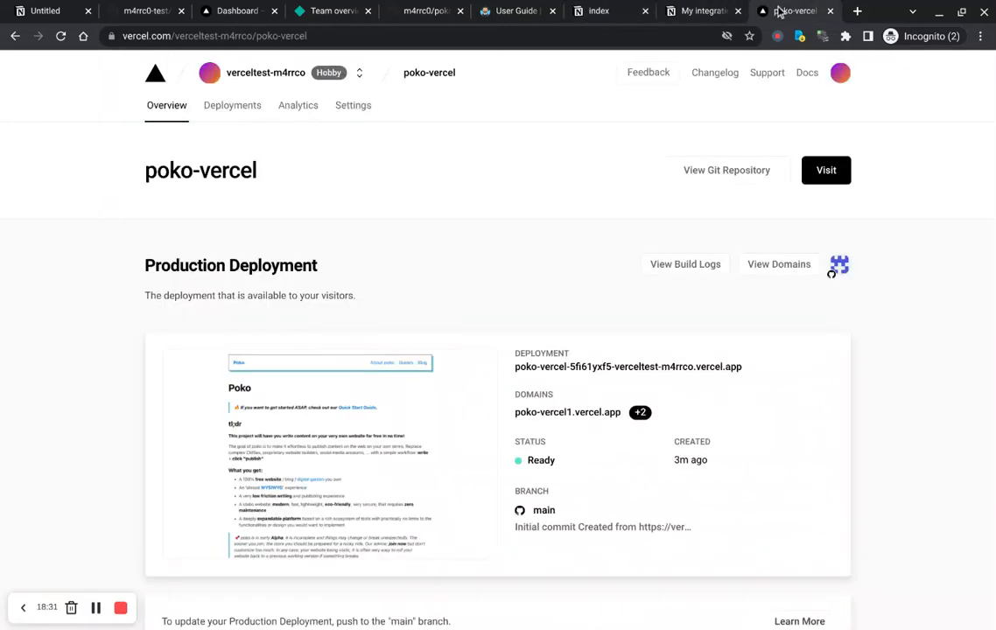
left_click(825, 175)
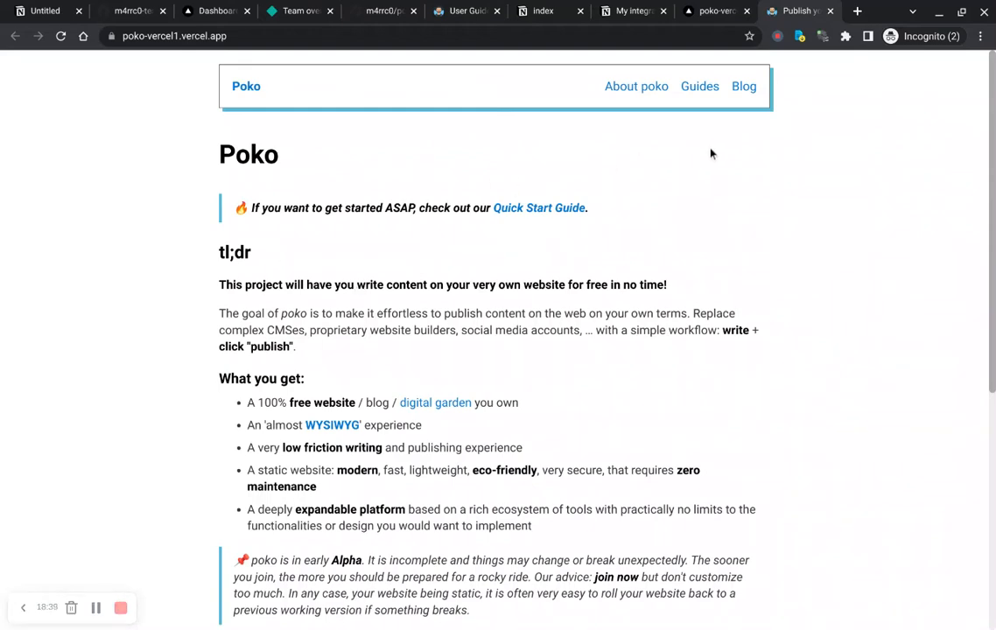
key("ctrl+w")
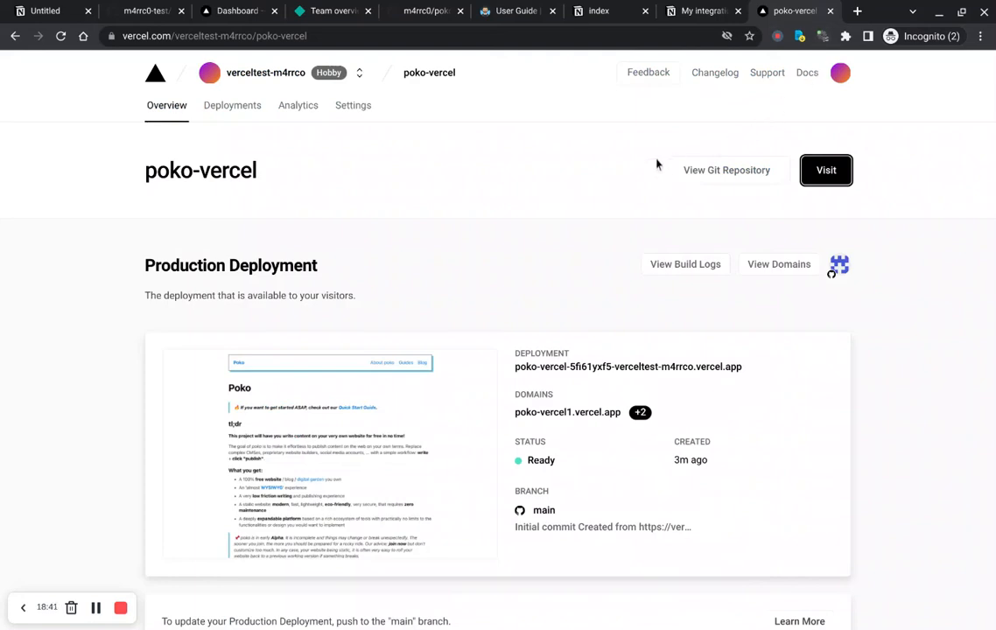
Step: Redeploy the current production deployment from the project's Deployments list
left_click(235, 108)
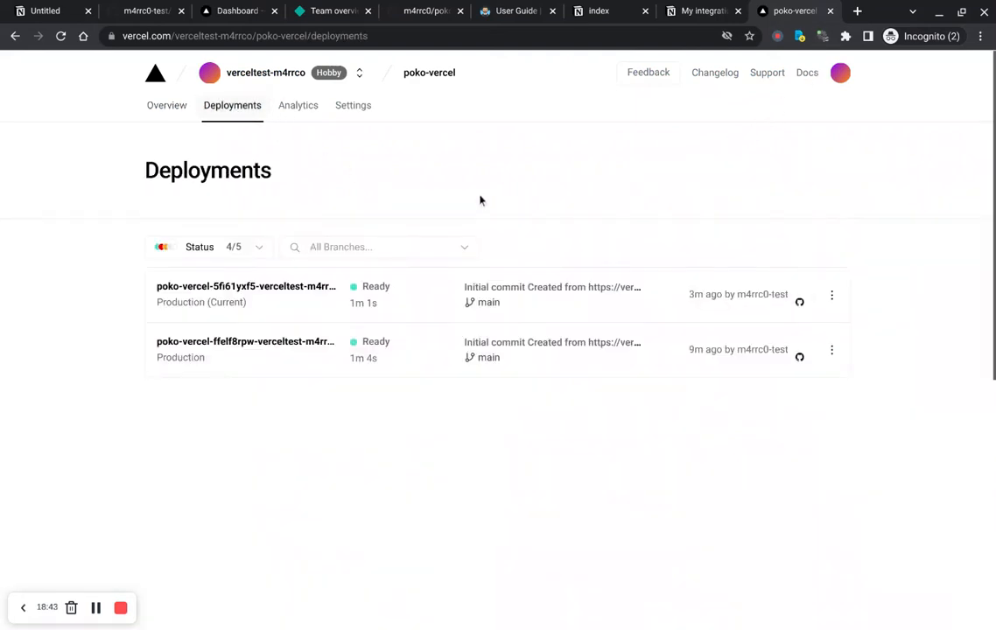
left_click(831, 297)
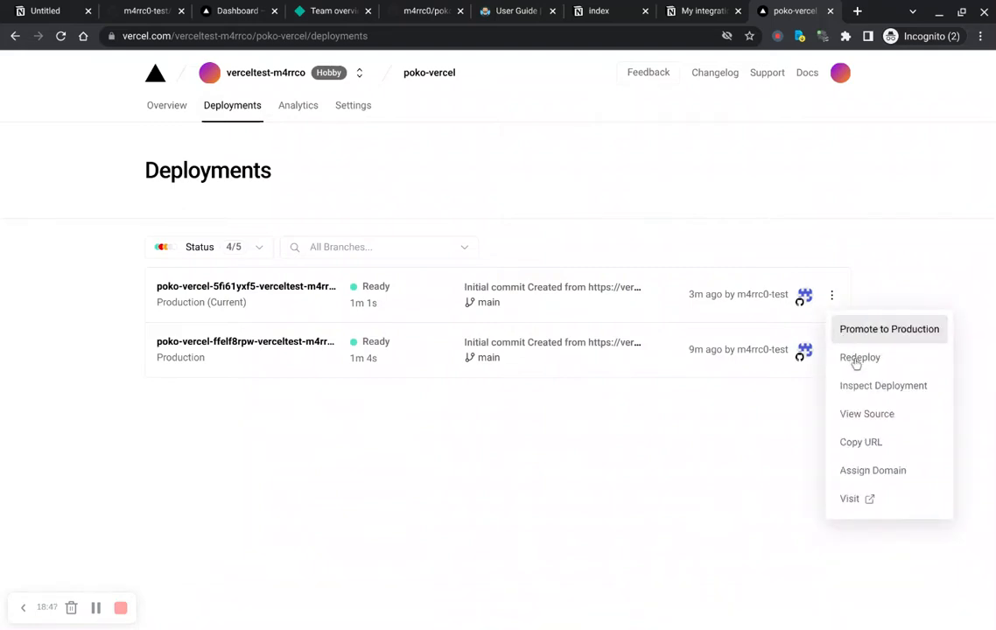
left_click(876, 400)
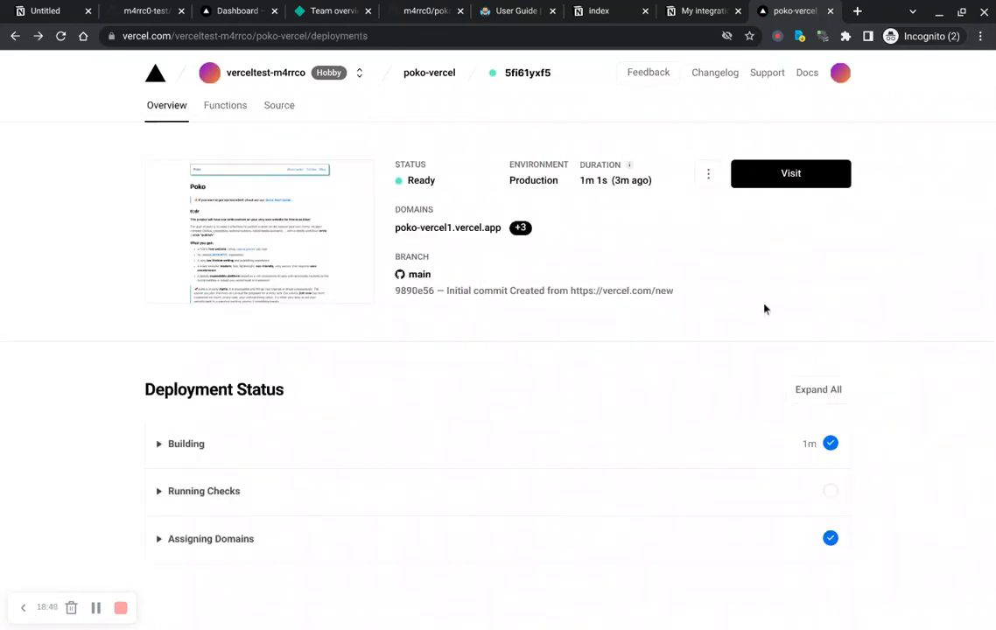
key("alt+Left")
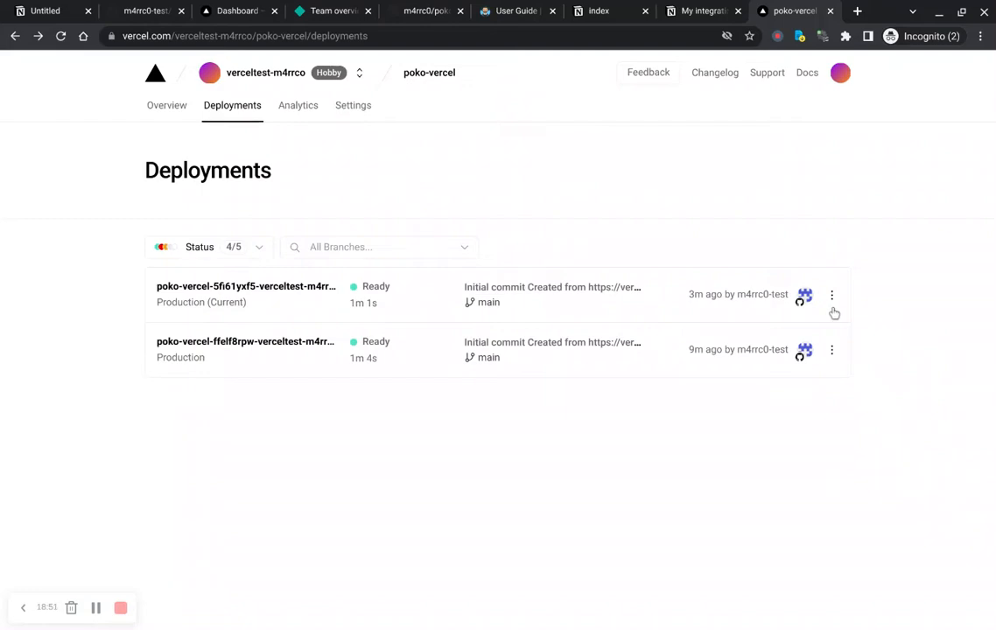
left_click(833, 299)
left_click(875, 370)
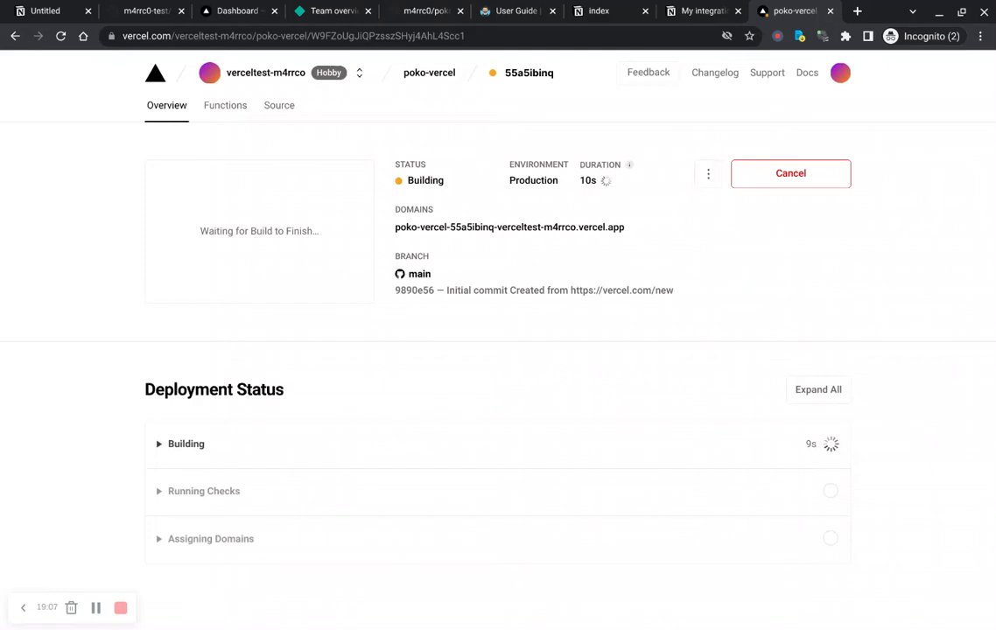
Step: Switch through the open tabs to the poko-vercel GitHub repository page
left_click(703, 12)
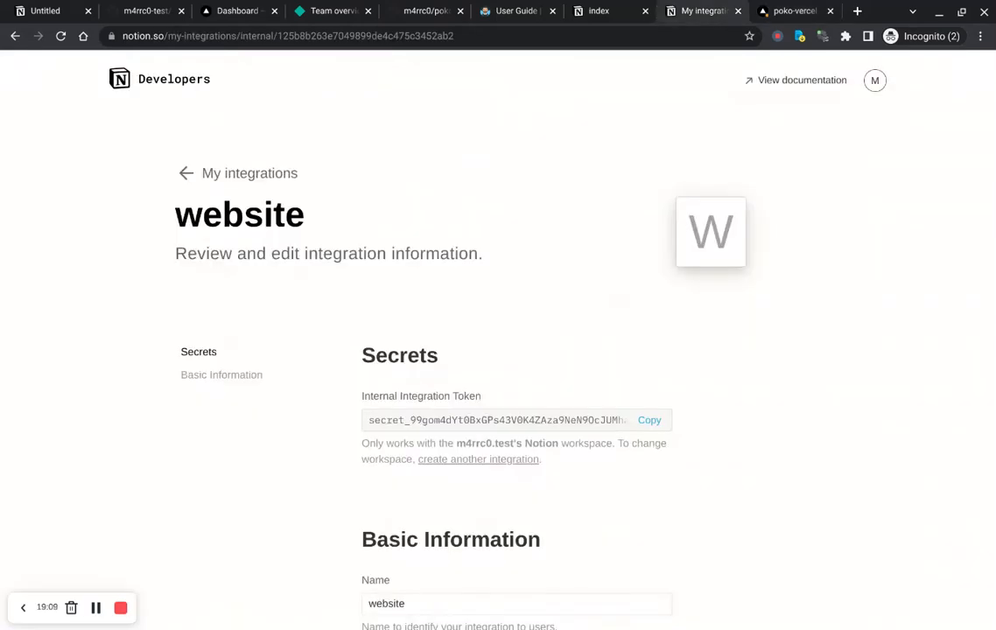
left_click(604, 11)
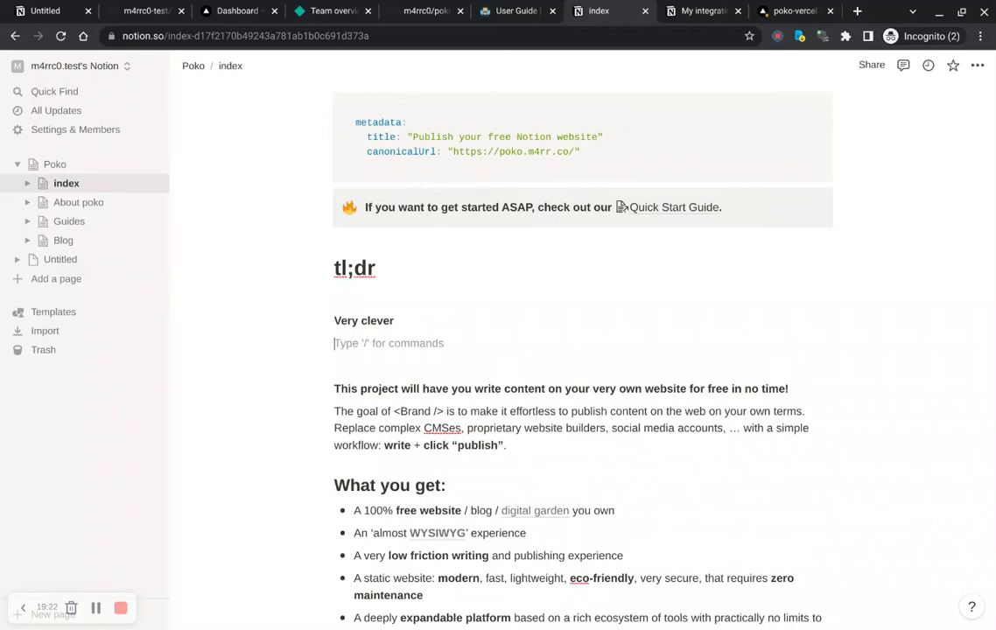
key("ctrl+3")
key("ctrl+2")
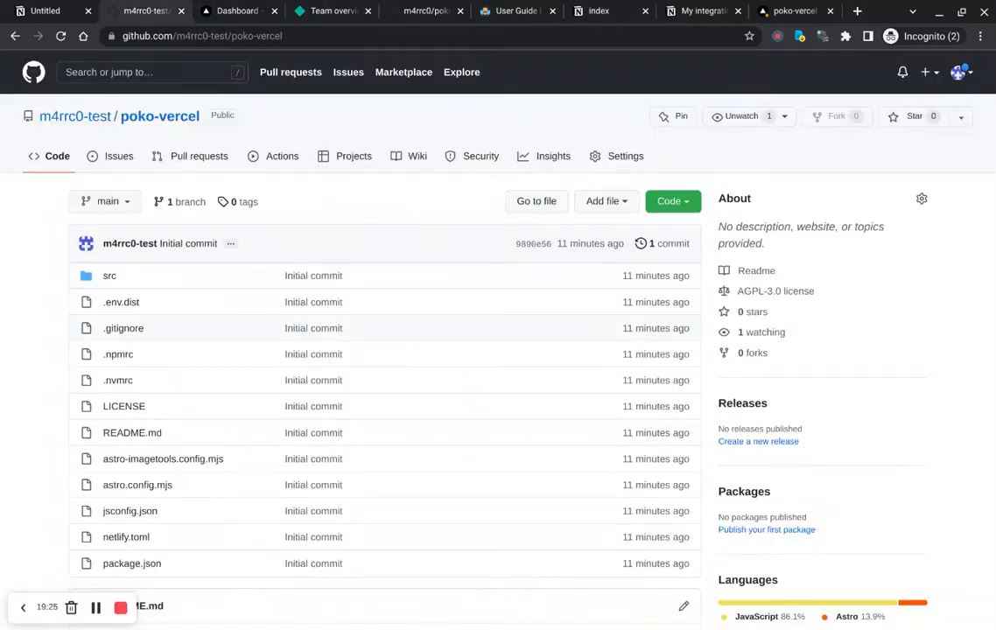
left_click(74, 120)
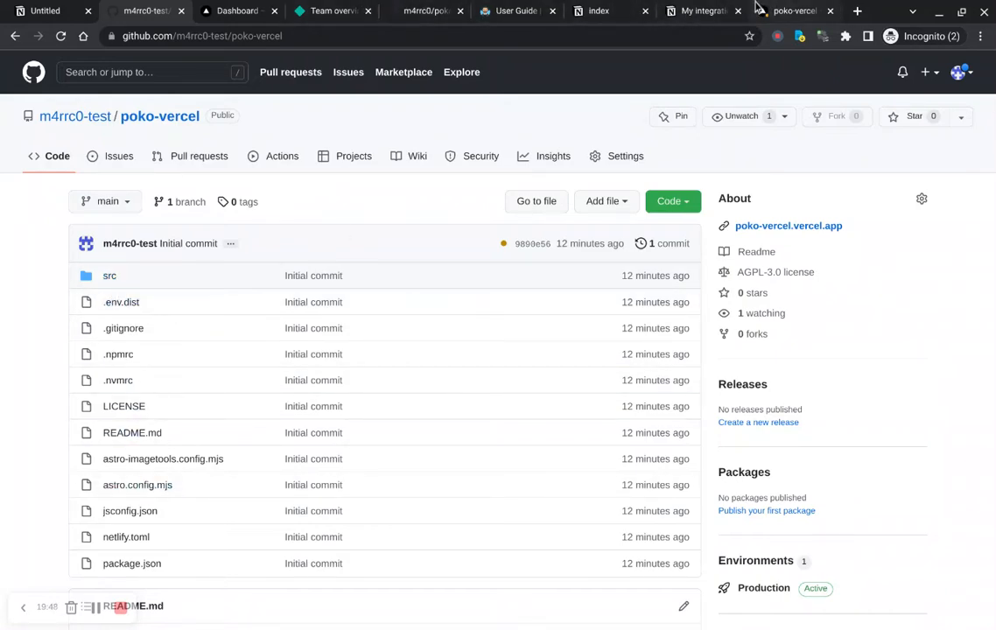
Step: Browse the poko-notion repository's prod branch, its website folder and the main branch root
left_click(430, 22)
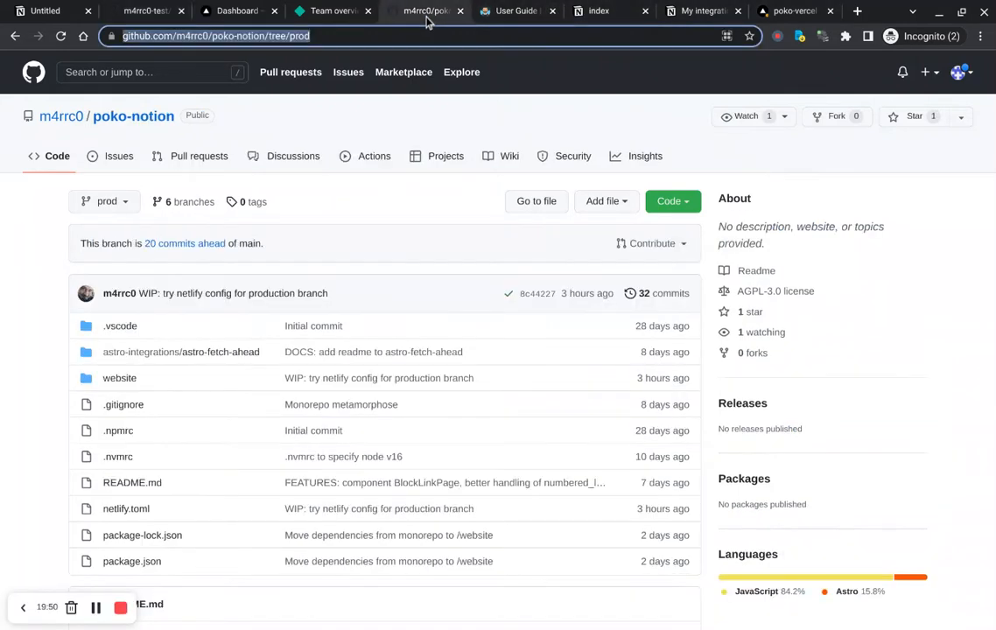
left_click(128, 211)
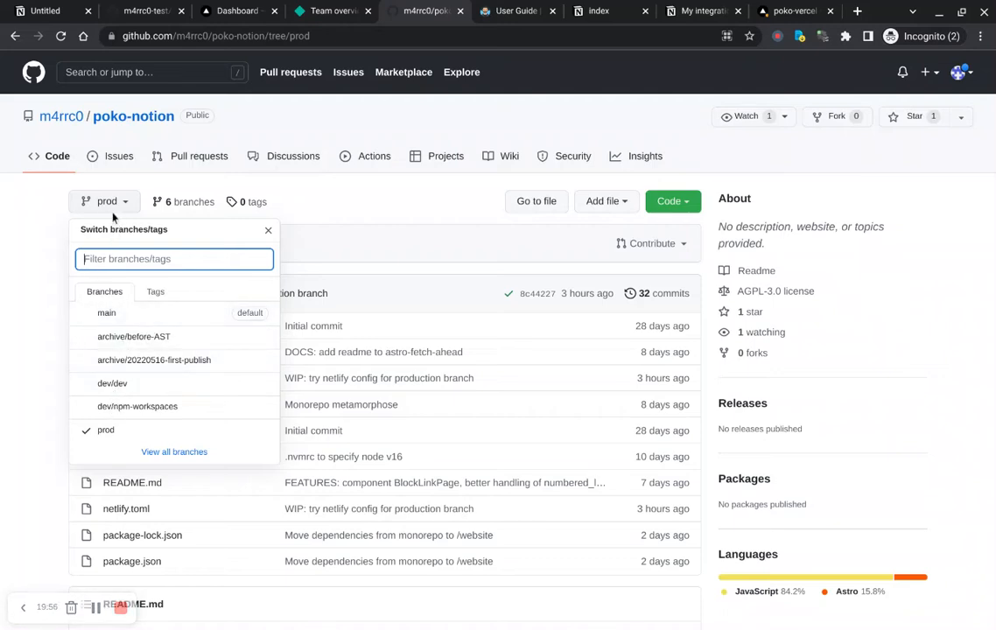
left_click(63, 207)
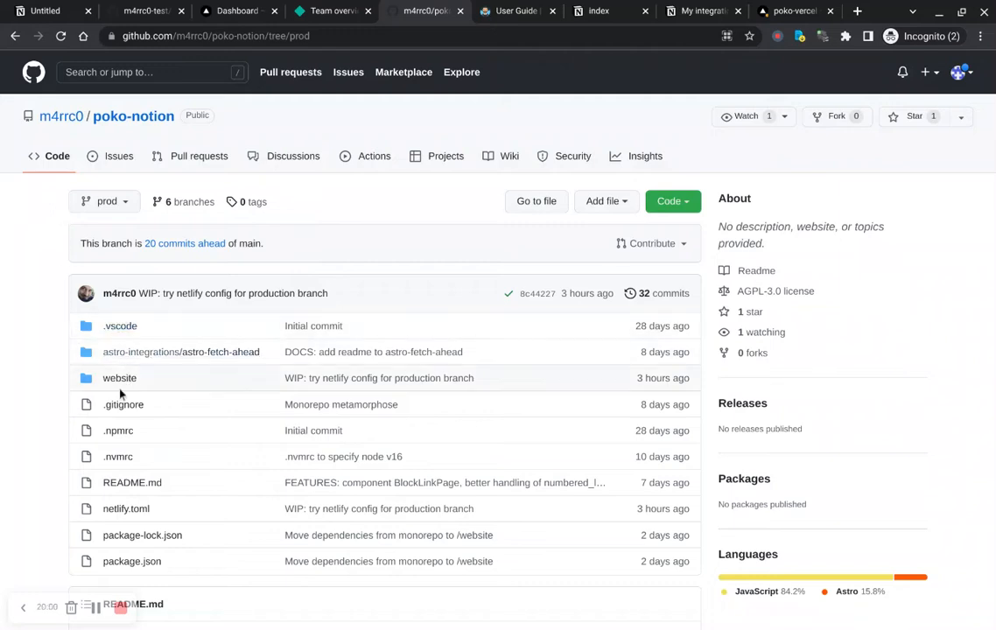
scroll(127, 355, "down", 1)
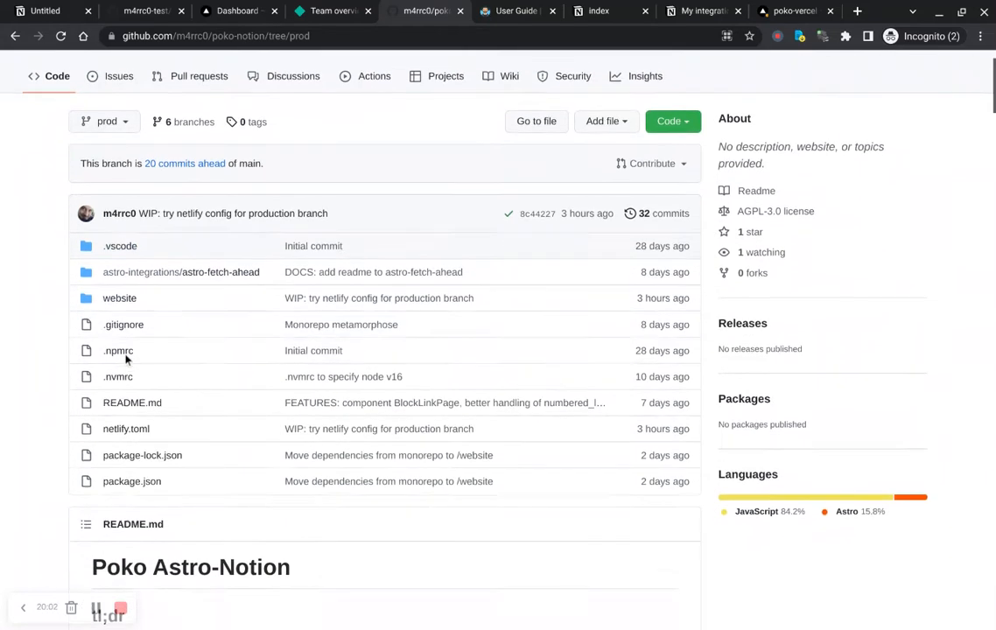
left_click(115, 295)
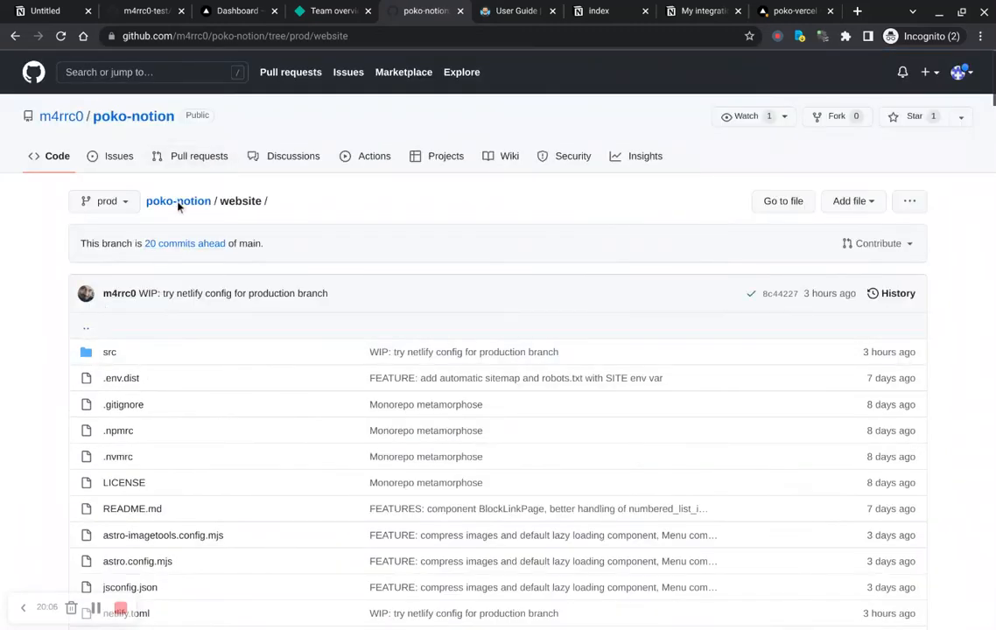
left_click(147, 198)
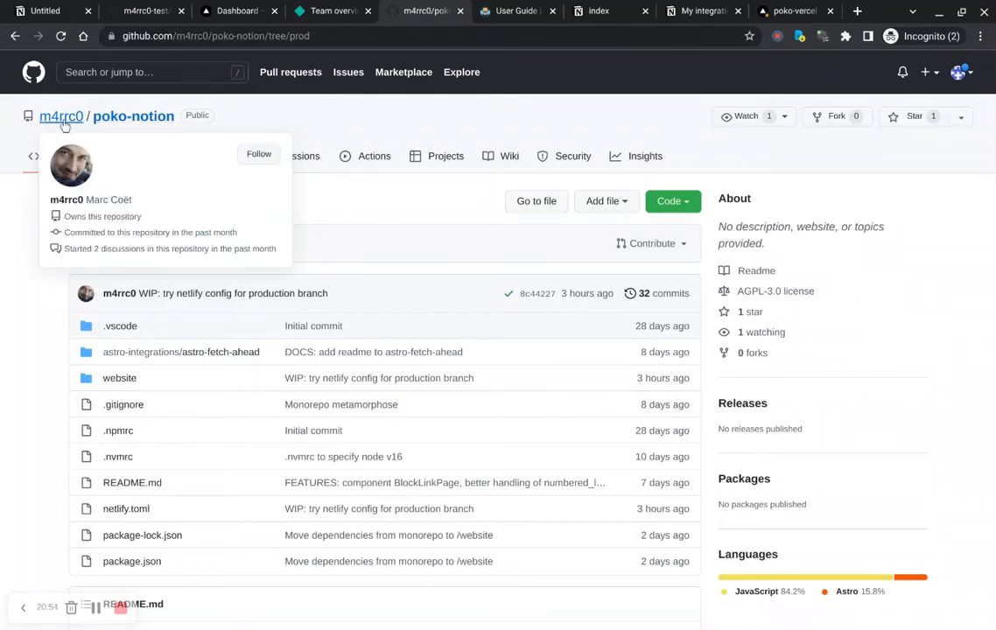
left_click(127, 130)
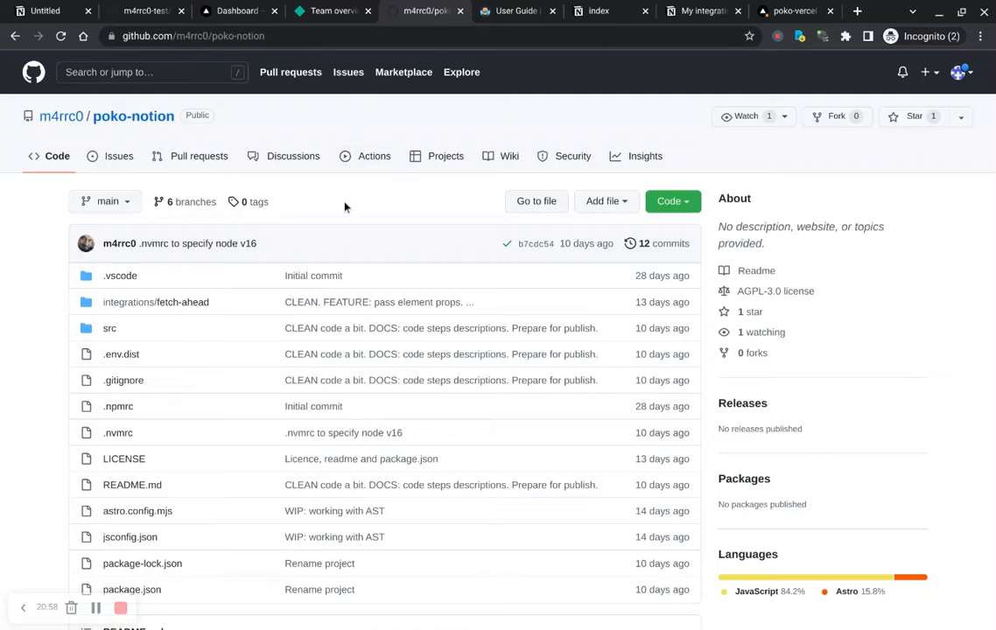
Step: Open the Code clone menu of the poko-notion repository
left_click(689, 213)
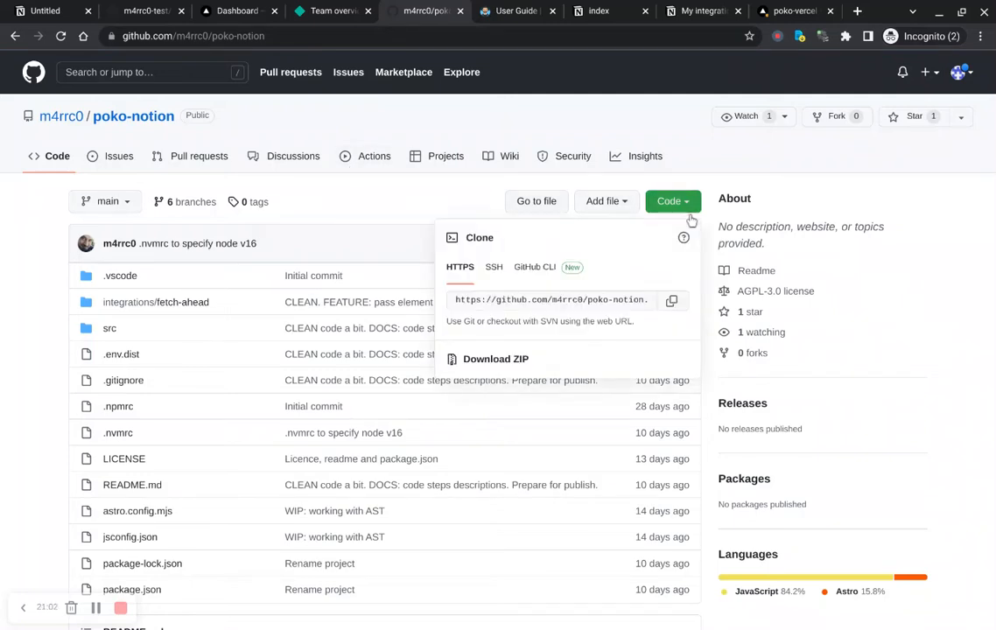
left_click(471, 215)
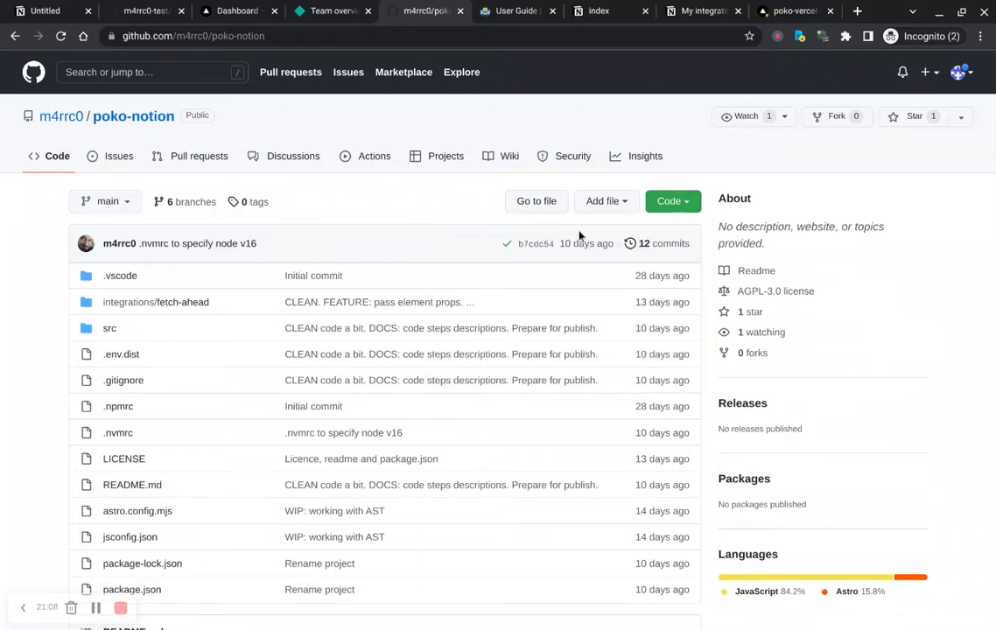
left_click(687, 207)
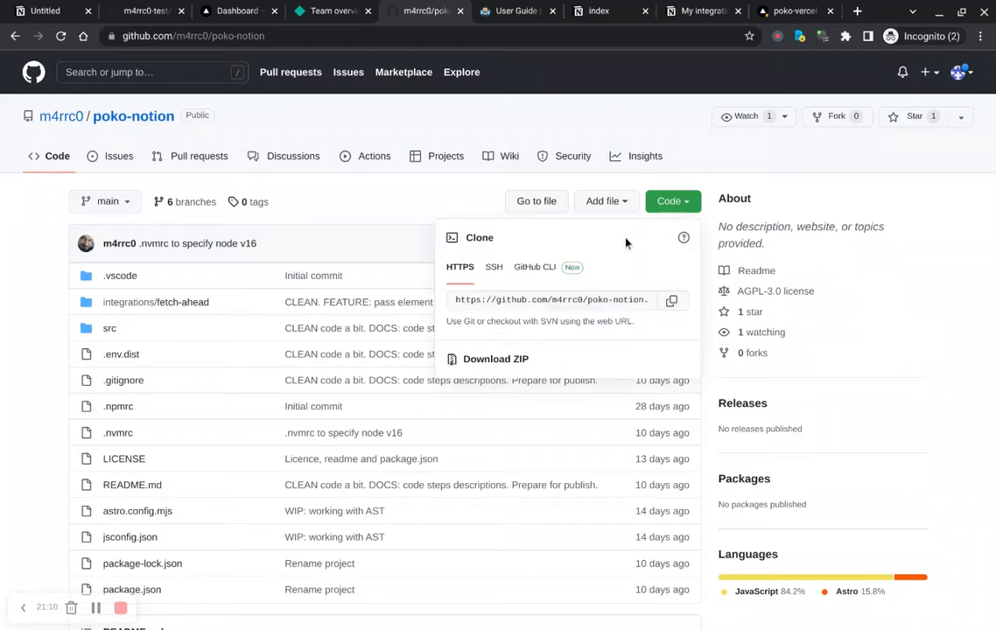
Step: Fork the poko-notion repository into the m4rrc0-test account, keeping the name poko-notion
left_click(412, 222)
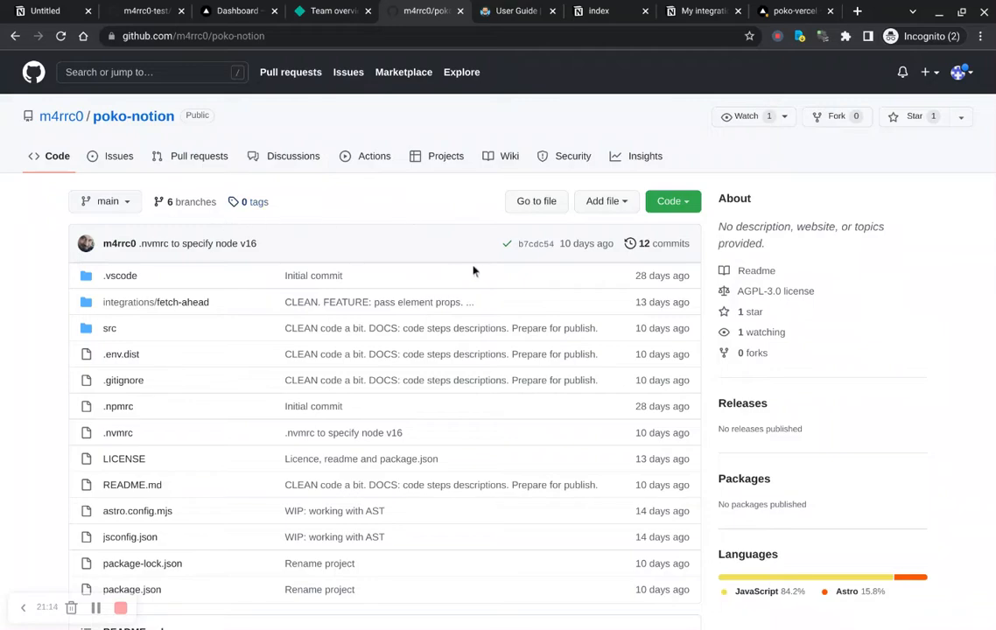
scroll(508, 259, "down", 2)
scroll(510, 260, "up", 2)
left_click(829, 122)
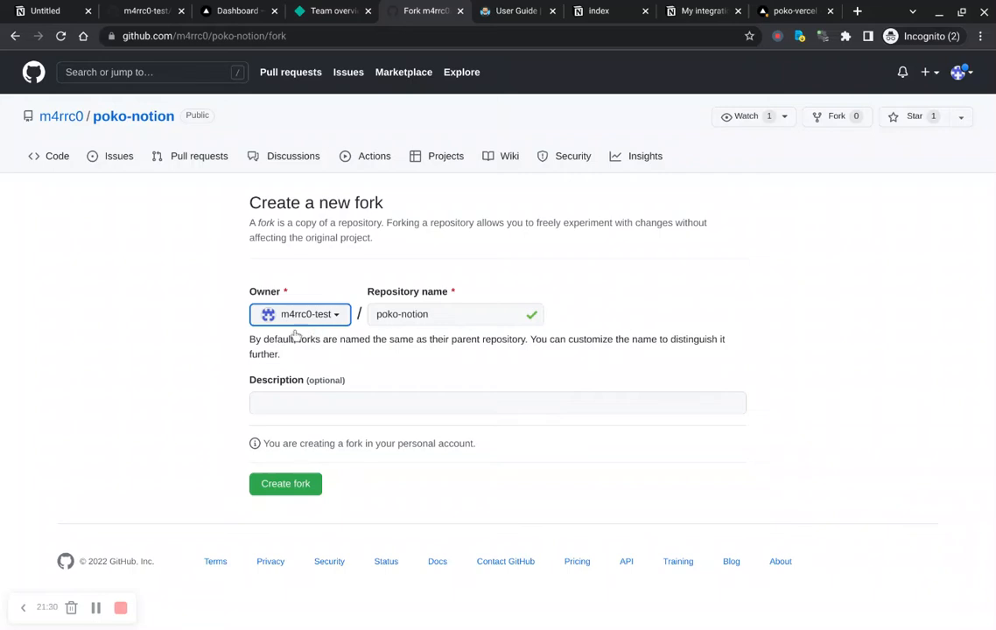
left_click(289, 486)
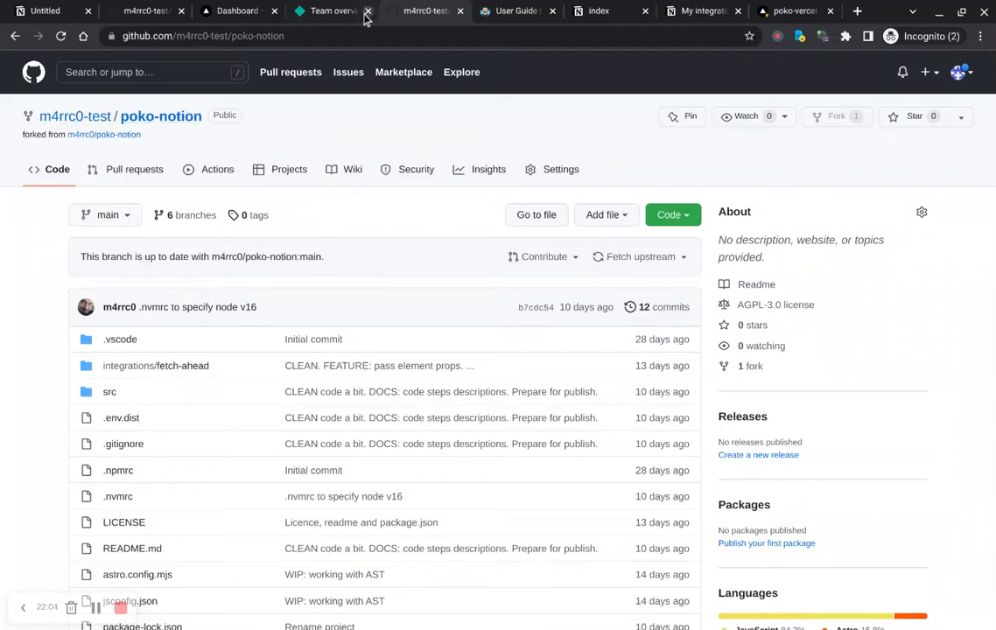
Step: Switch through the open tabs to the Poko User Guide and open the Guides page
left_click(333, 13)
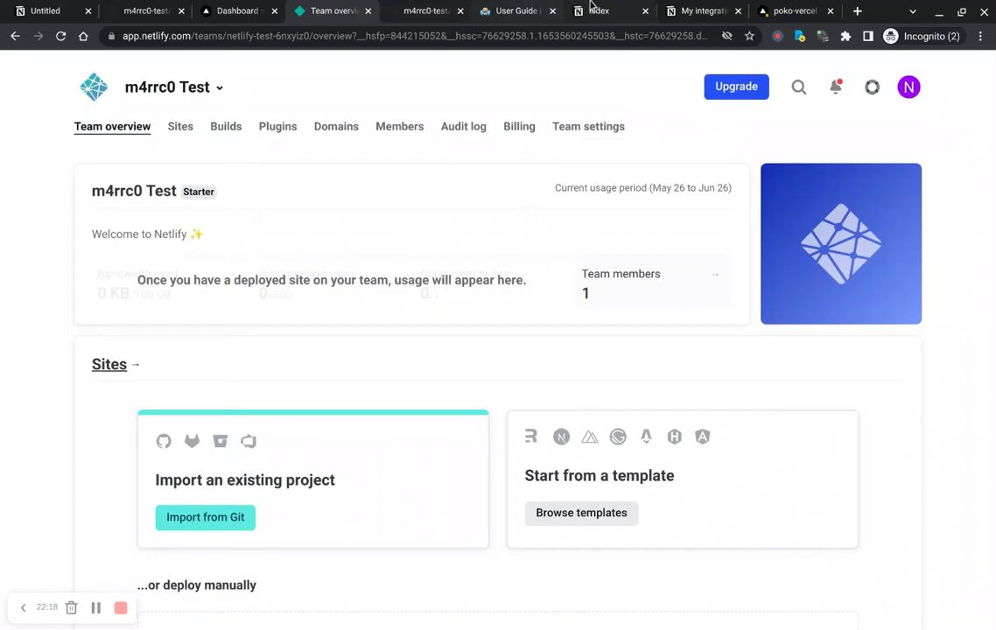
left_click(516, 12)
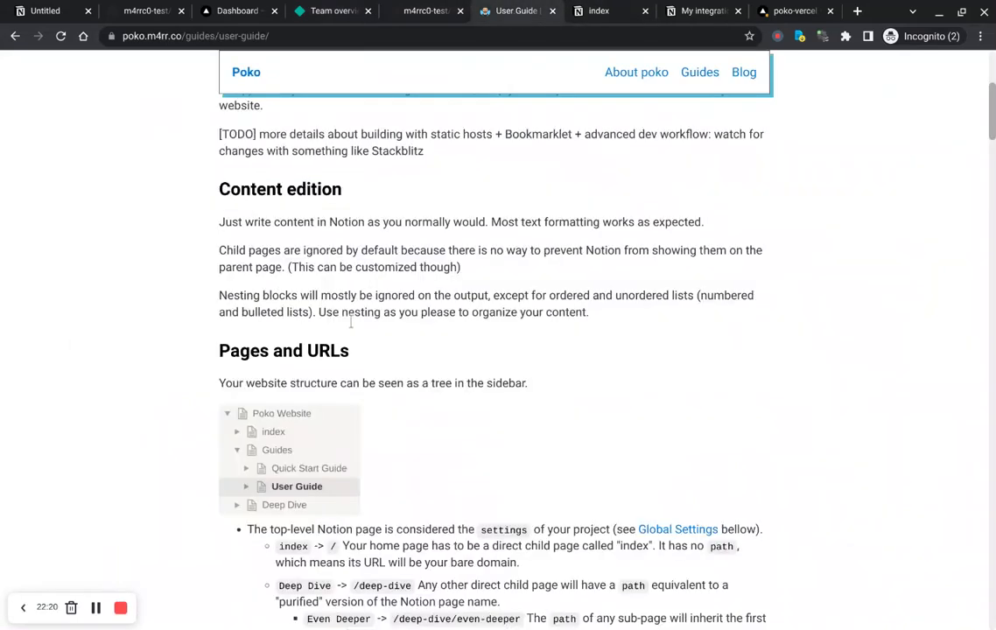
scroll(466, 225, "up", 4)
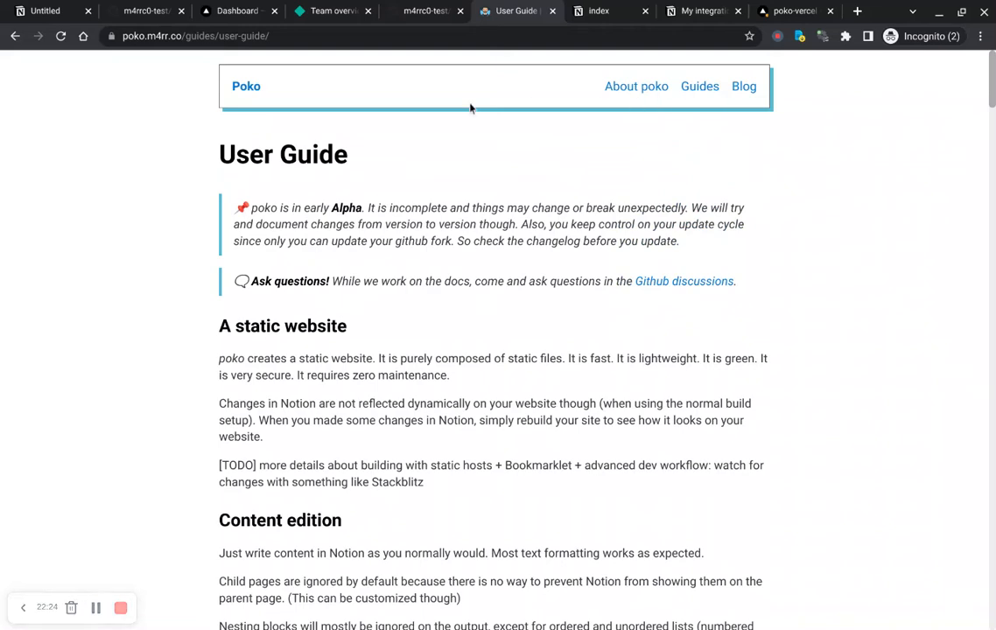
left_click(705, 88)
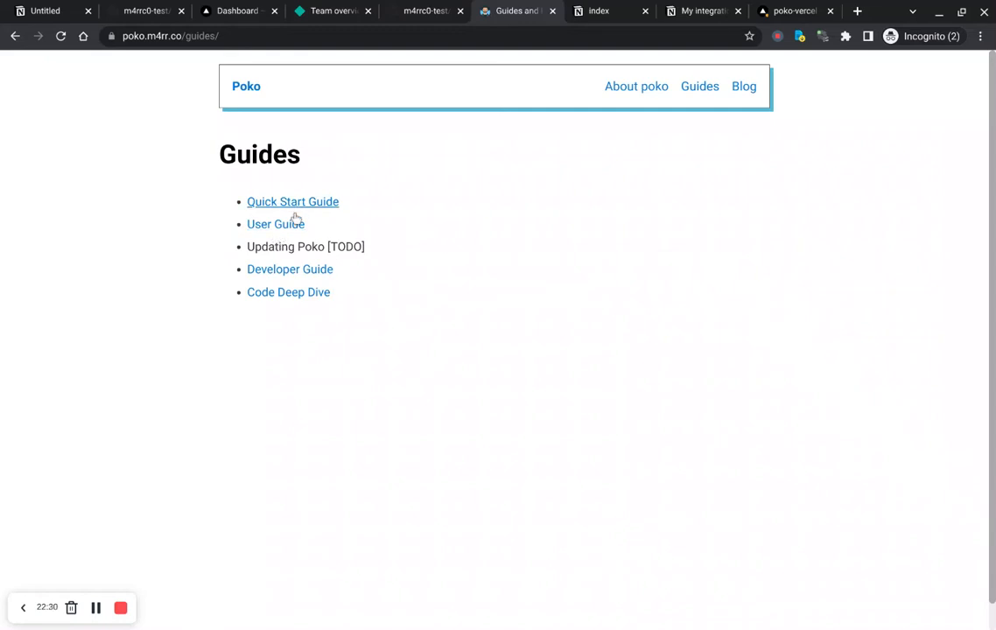
Step: Read the Poko site's Developer Guide, Quick Start Guide and About poko pages
left_click(249, 269)
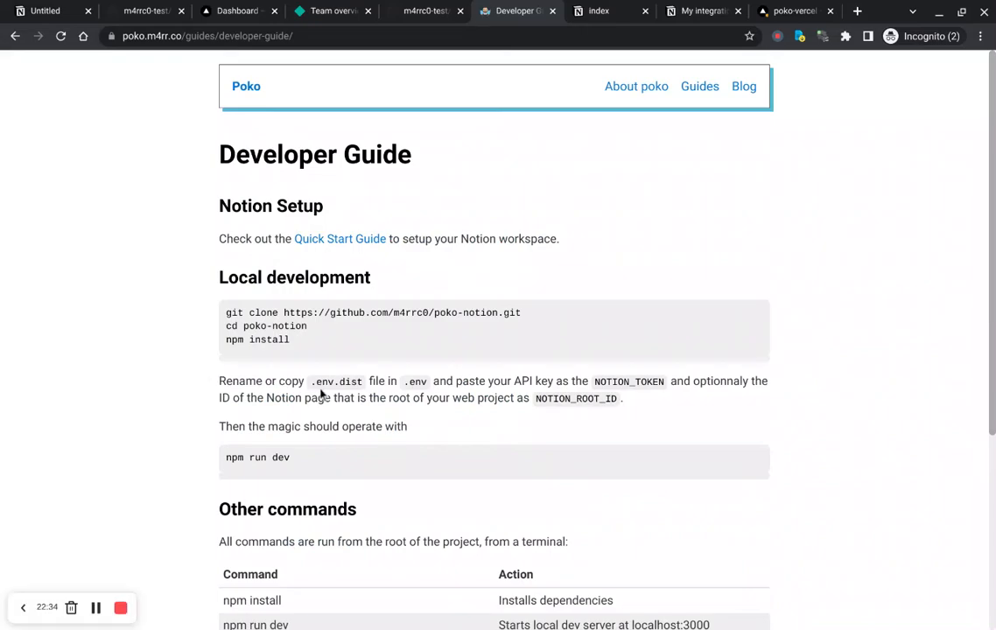
scroll(322, 393, "down", 3)
scroll(322, 392, "up", 3)
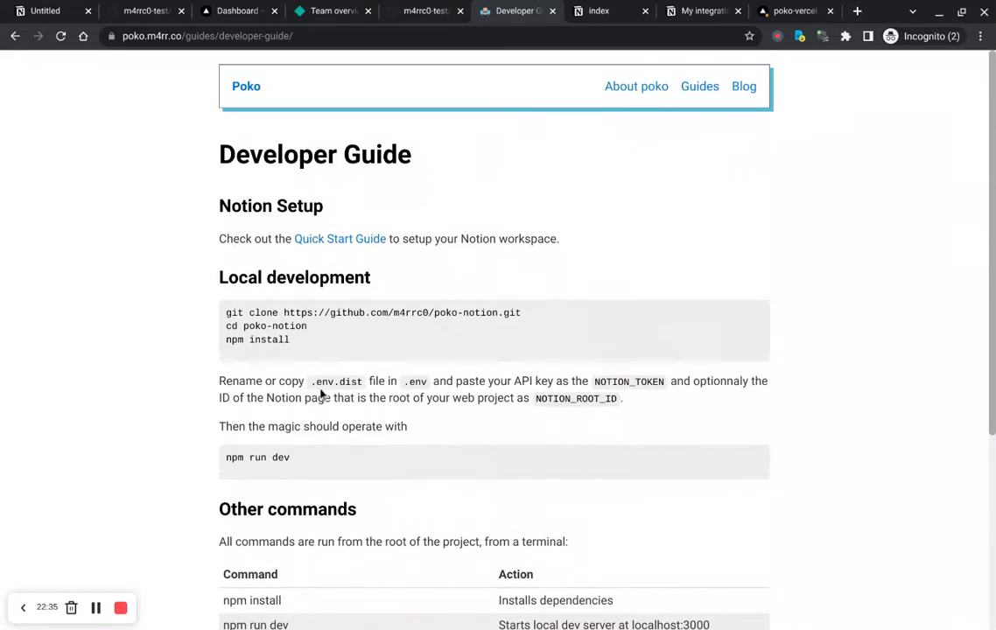
left_click(346, 248)
scroll(336, 274, "down", 15)
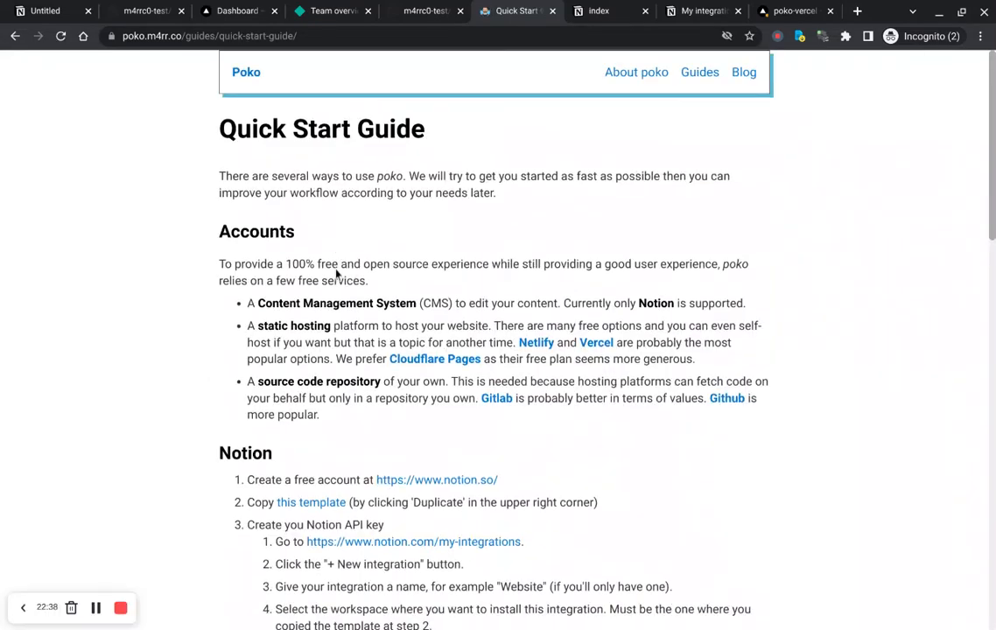
scroll(336, 274, "up", 15)
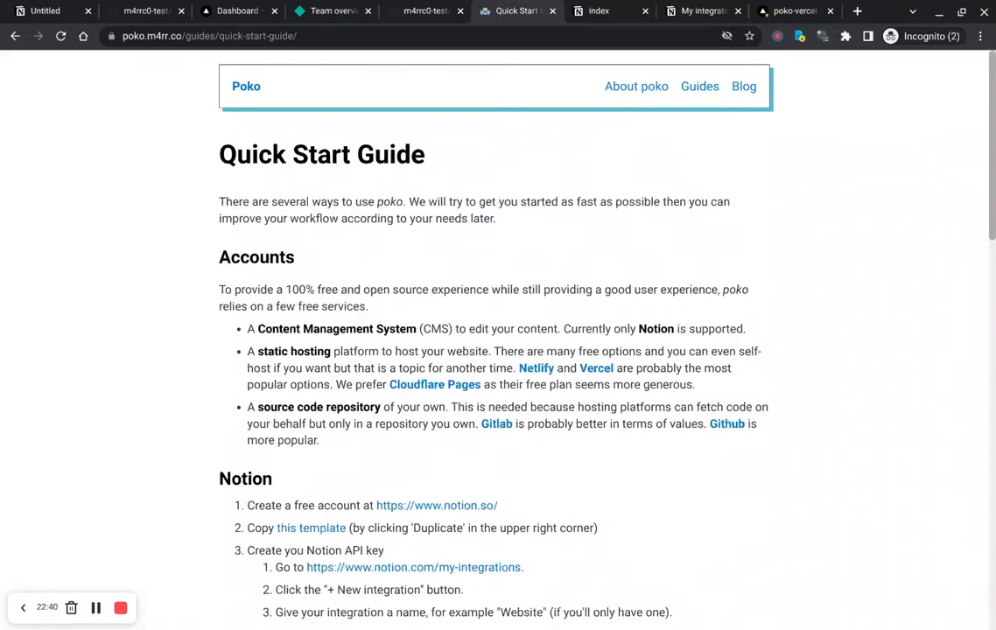
left_click(628, 91)
scroll(431, 273, "down", 20)
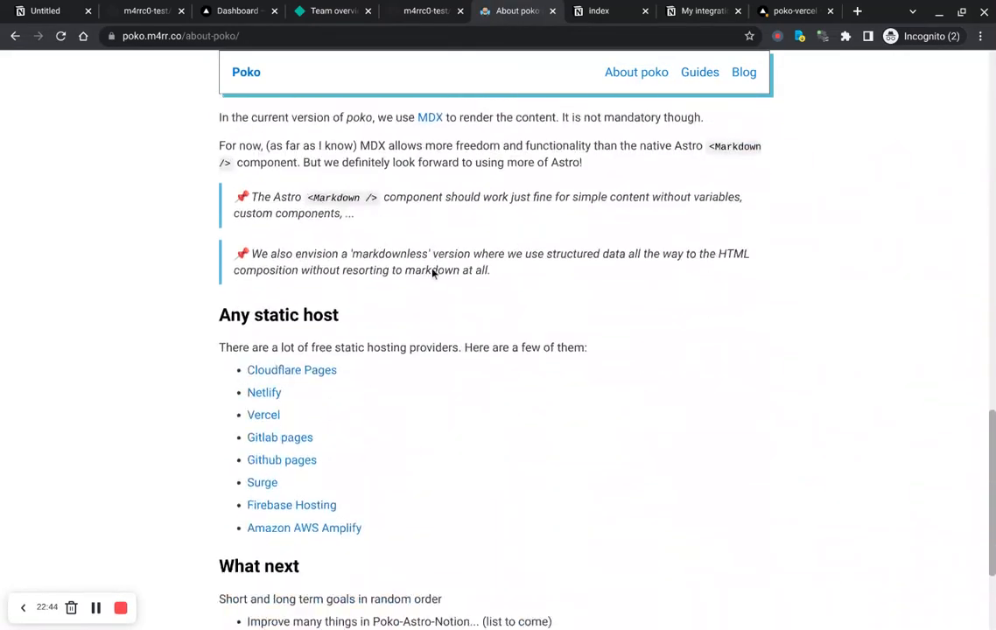
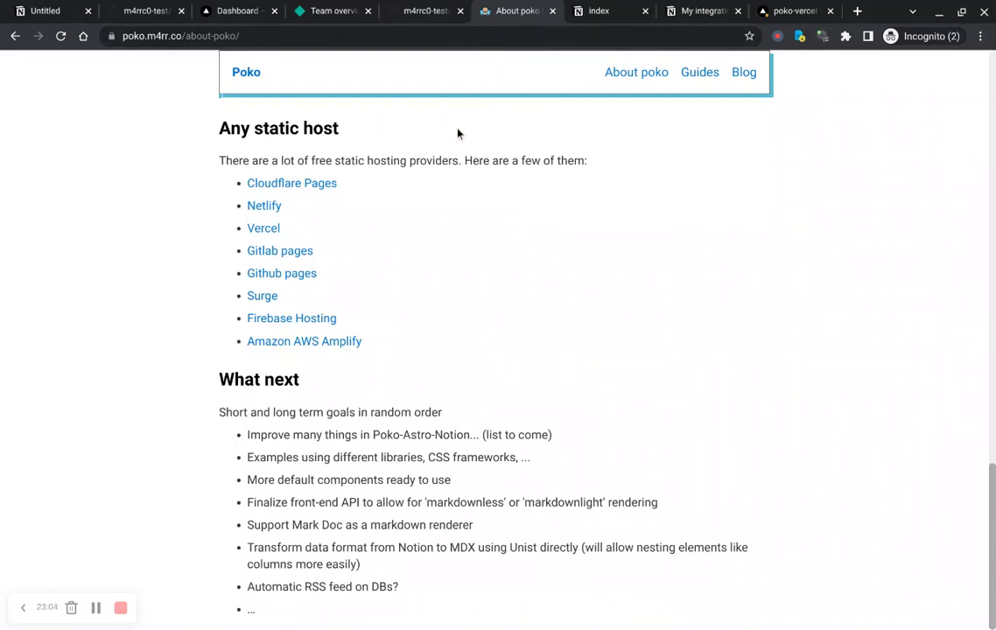
Step: Navigate through the Poko guide pages back to the User Guide
left_click(691, 77)
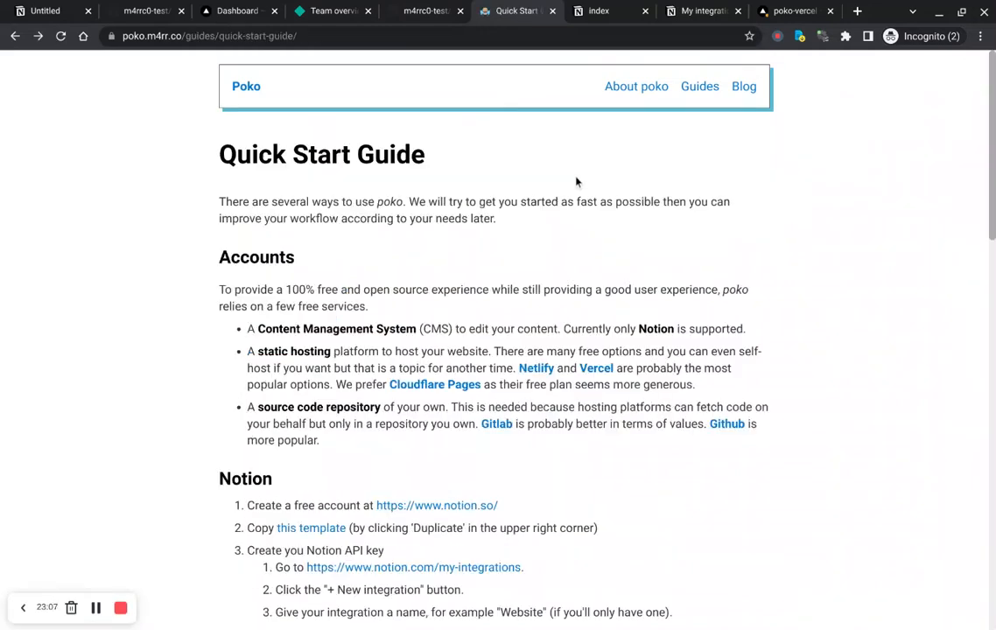
key("alt+Left")
key("alt+Left")
key("alt+Left")
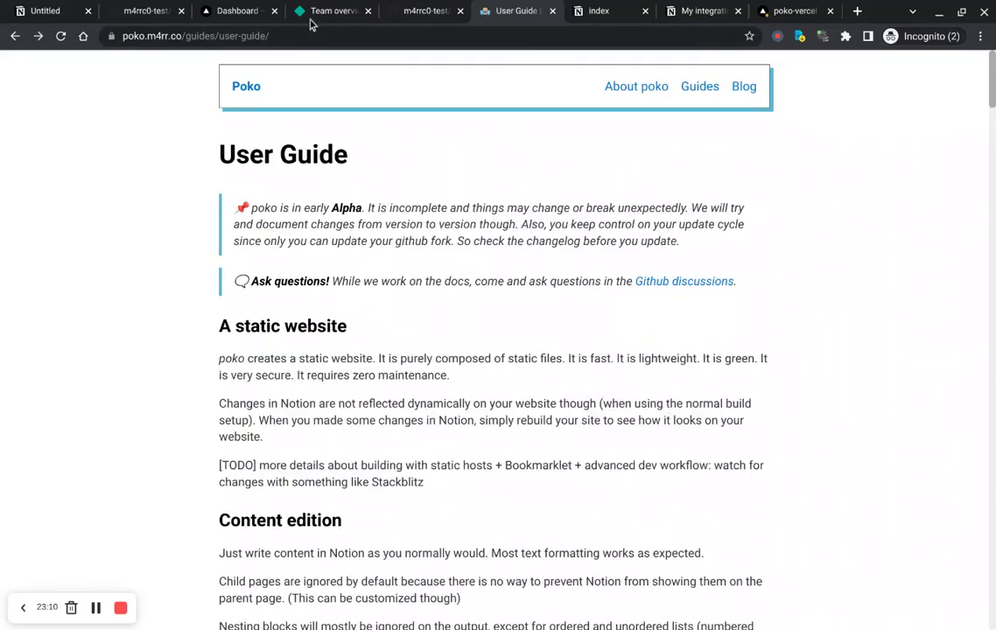
Step: In the Netlify team overview, import an existing project from GitHub and pick the m4rrc0-test/poko-notion repository
left_click(338, 11)
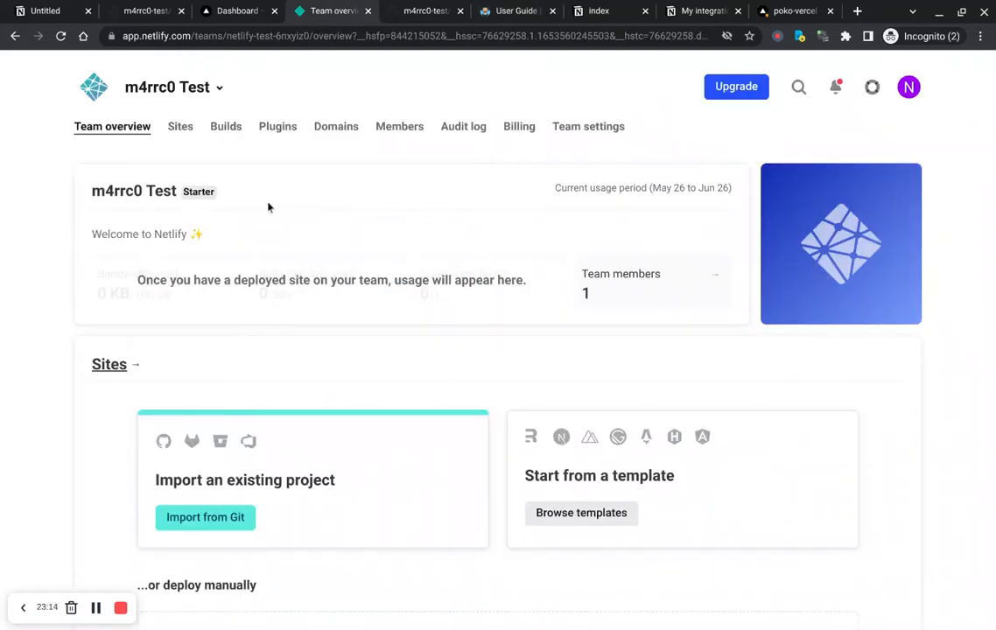
scroll(438, 164, "down", 5)
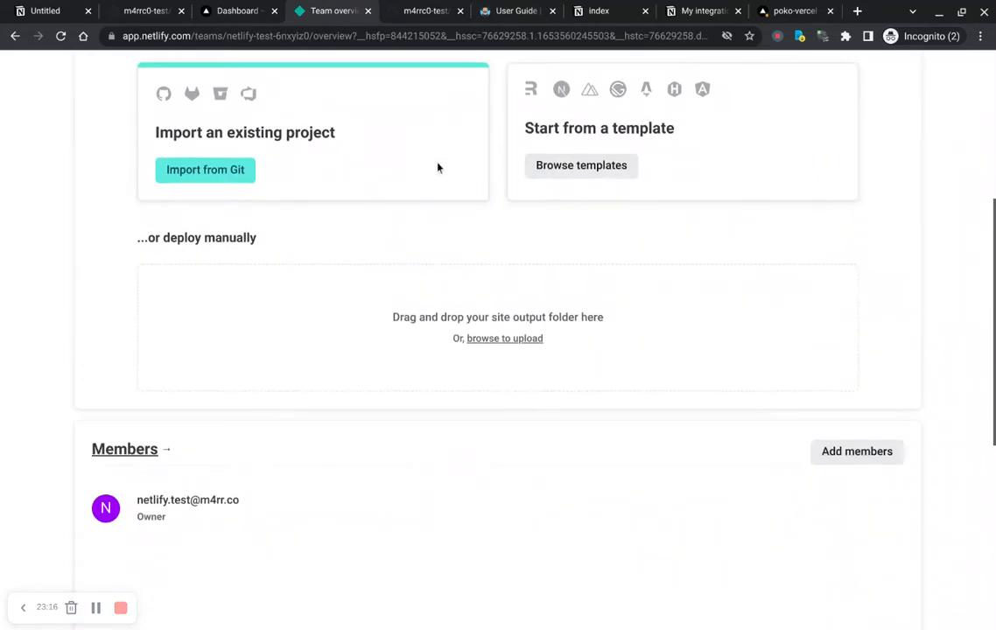
scroll(438, 167, "up", 2)
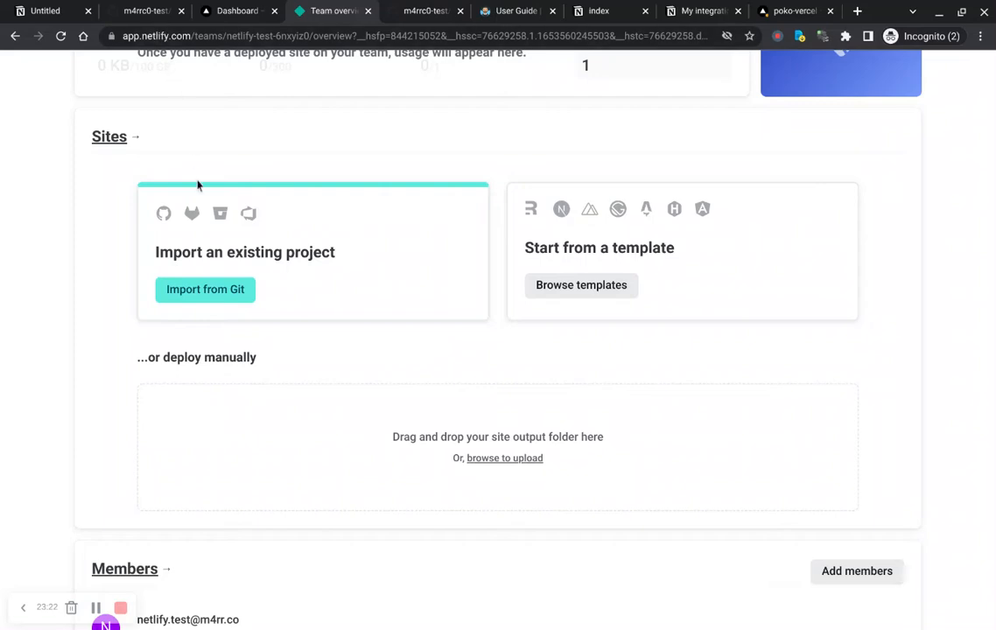
left_click(191, 298)
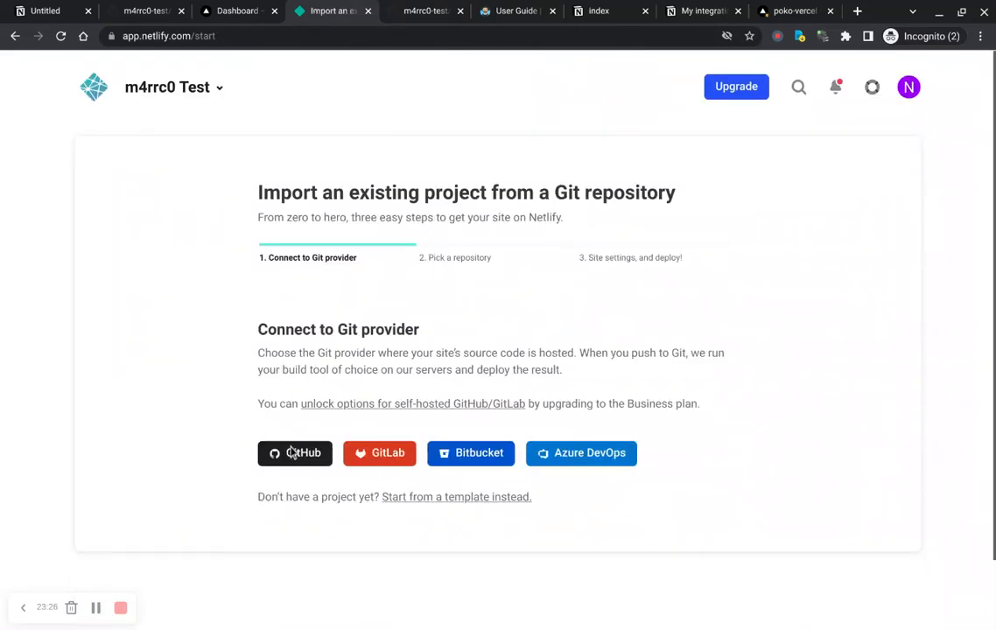
left_click(296, 477)
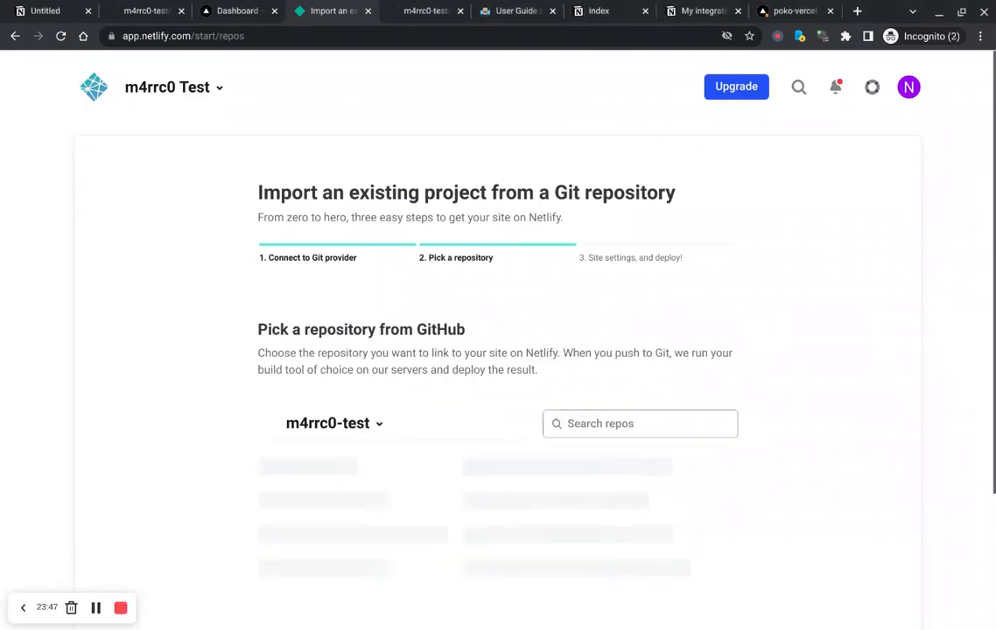
scroll(225, 269, "down", 1)
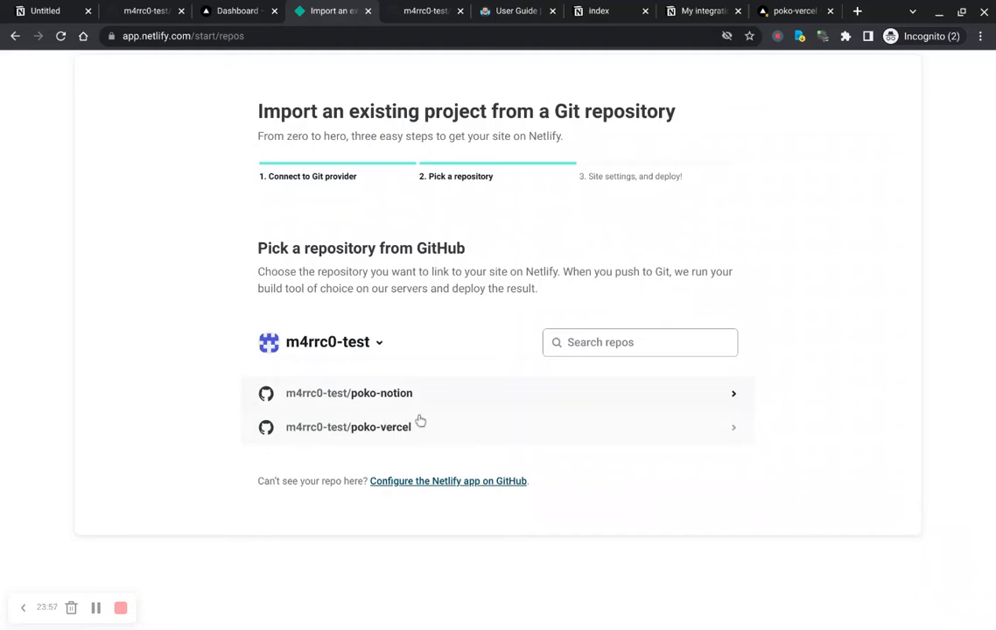
left_click(470, 408)
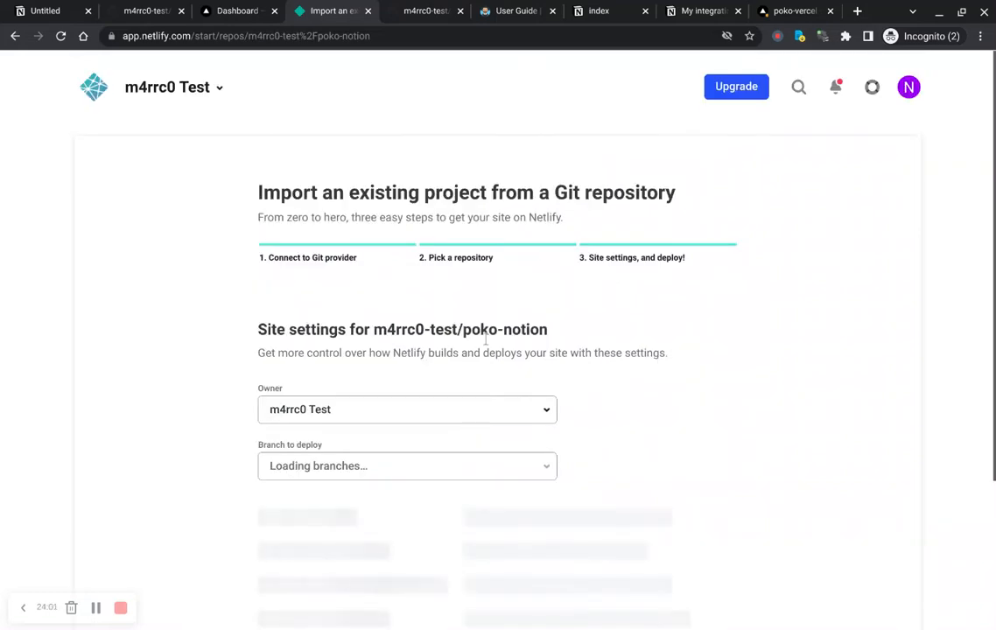
Step: Set the branch to deploy to prod and the publish directory to dist/
scroll(491, 310, "down", 1)
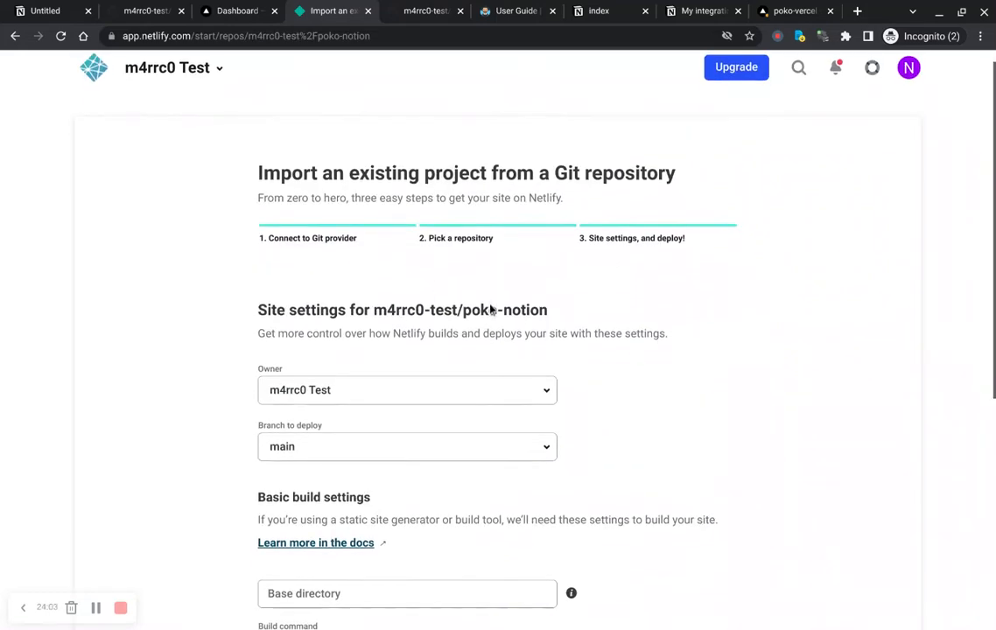
scroll(221, 290, "down", 4)
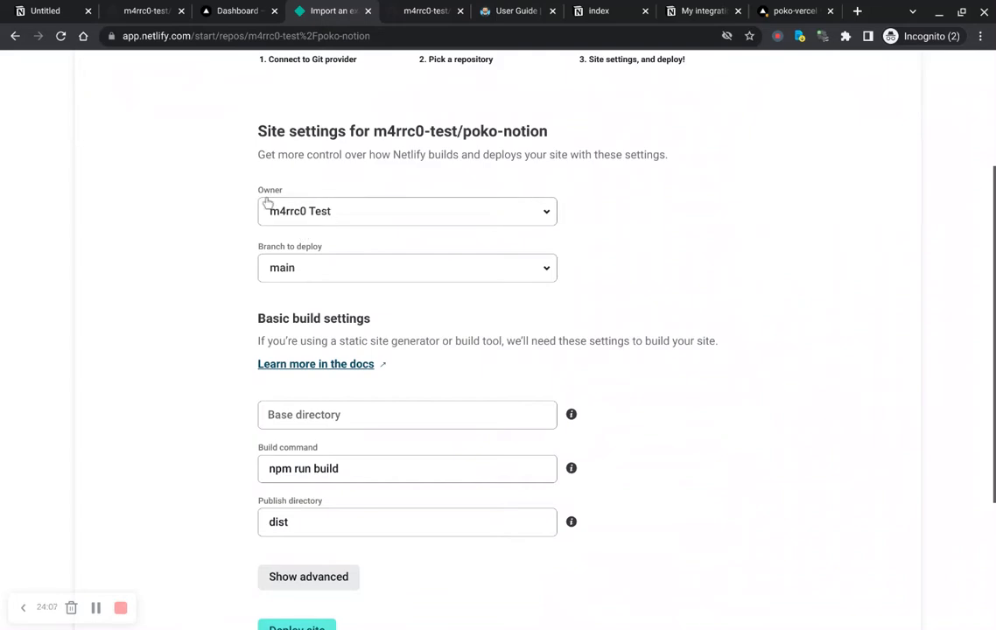
scroll(571, 232, "up", 4)
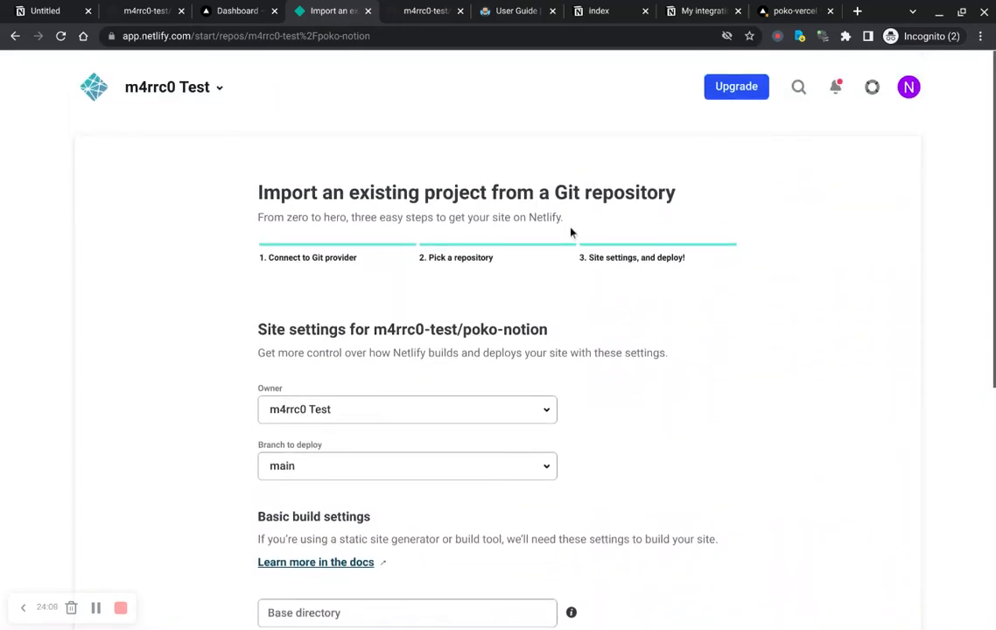
scroll(571, 232, "down", 2)
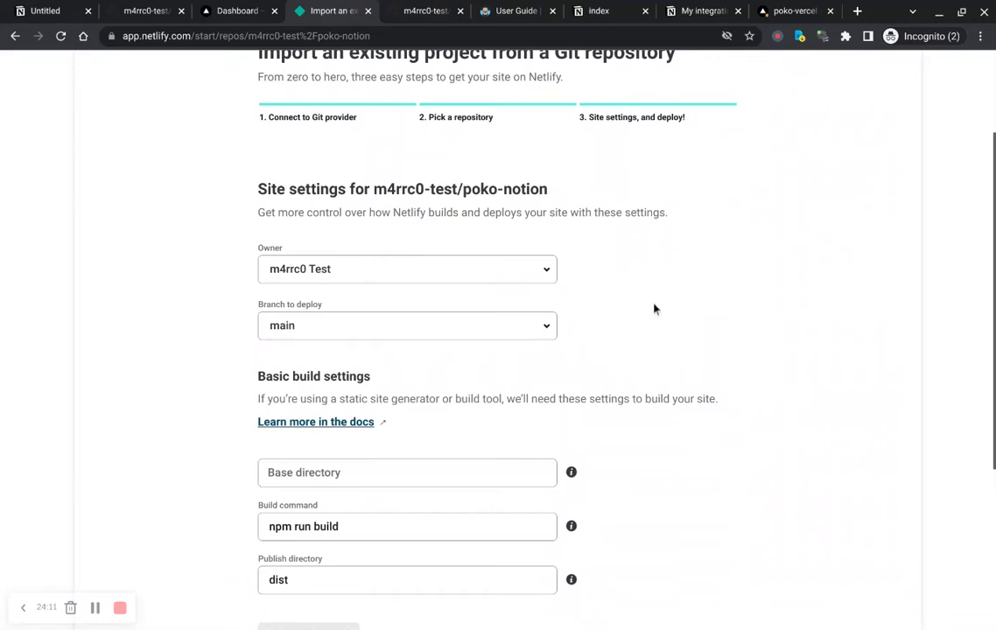
left_click(546, 349)
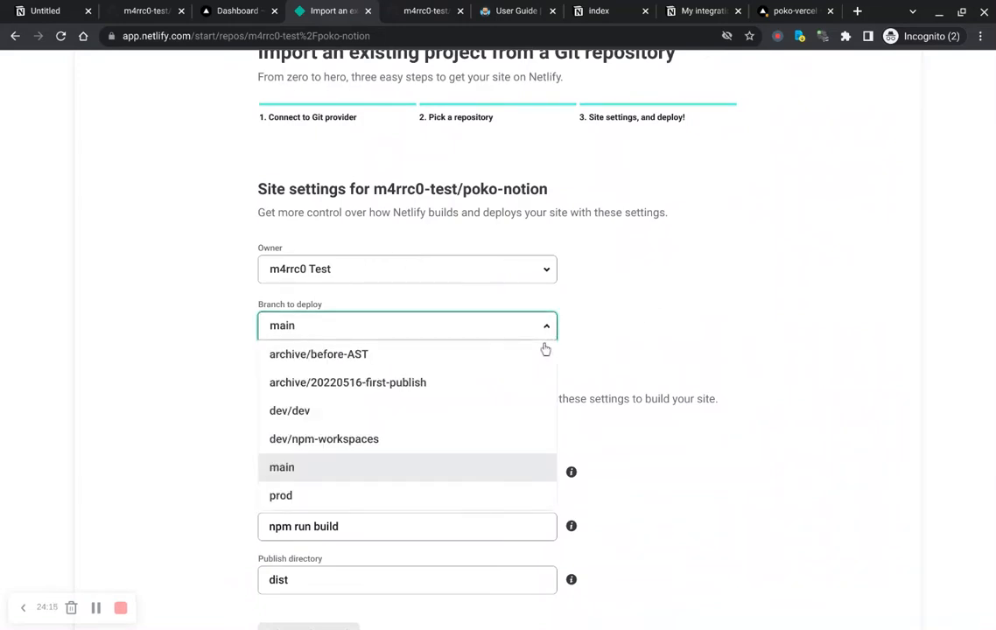
left_click(329, 521)
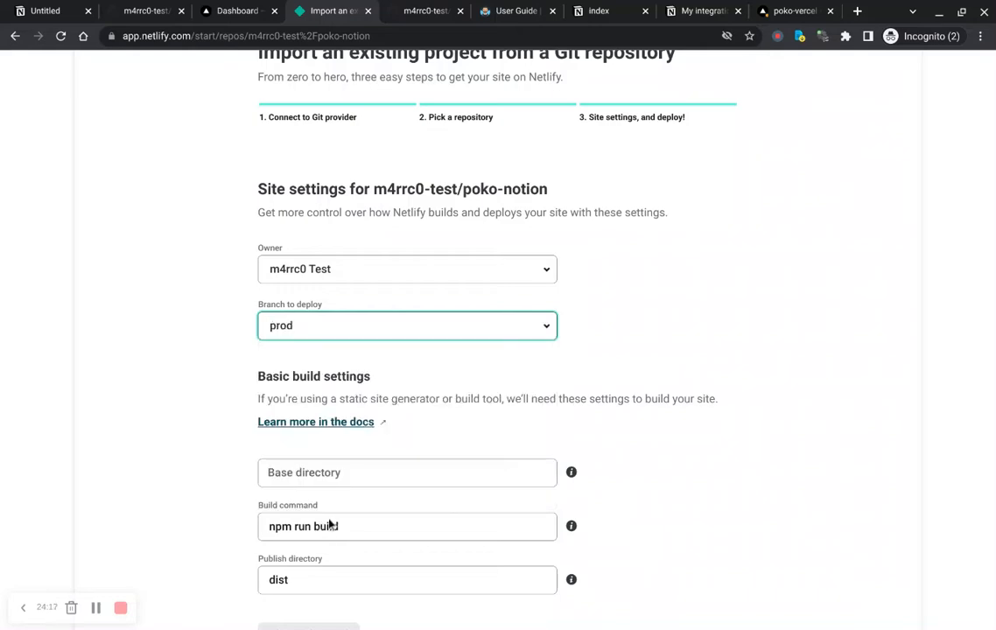
left_click(659, 351)
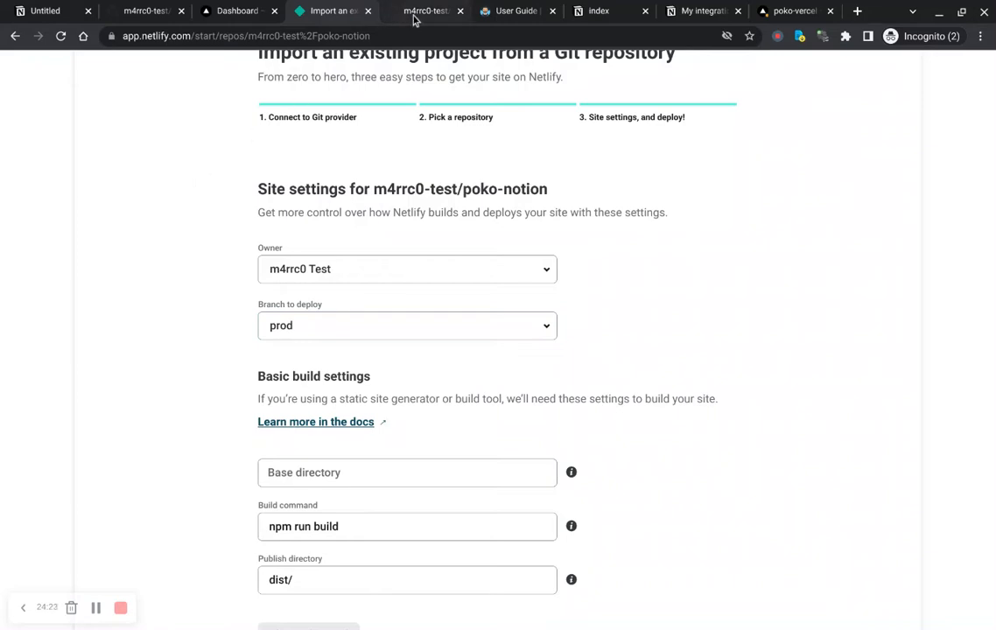
Step: Review the Poko Quick Start Guide's Netlify setup instructions and the Notion index page
left_click(528, 19)
scroll(300, 320, "down", 2)
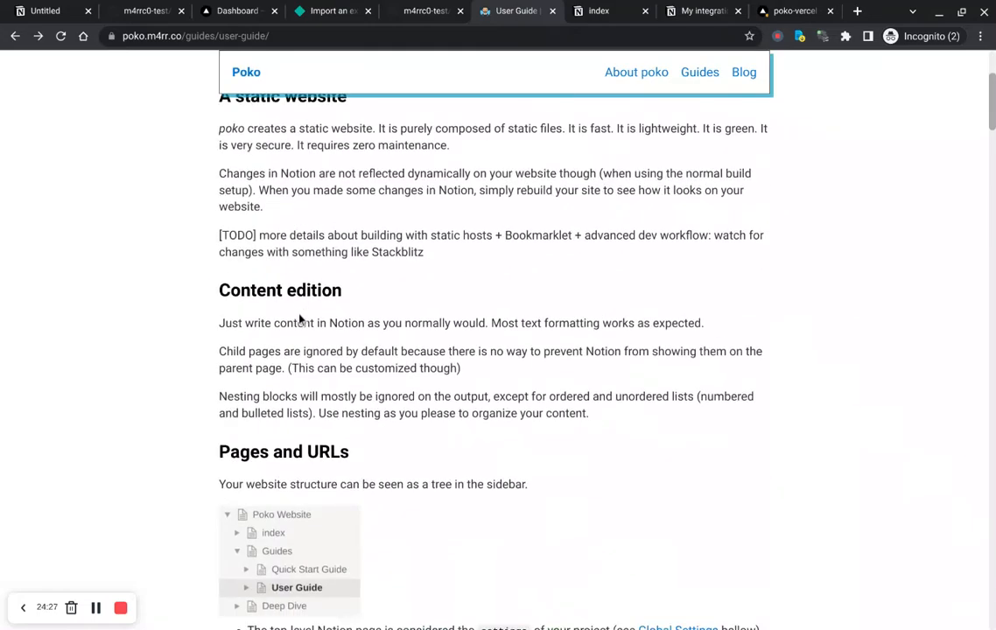
scroll(301, 320, "up", 2)
key("alt+Left")
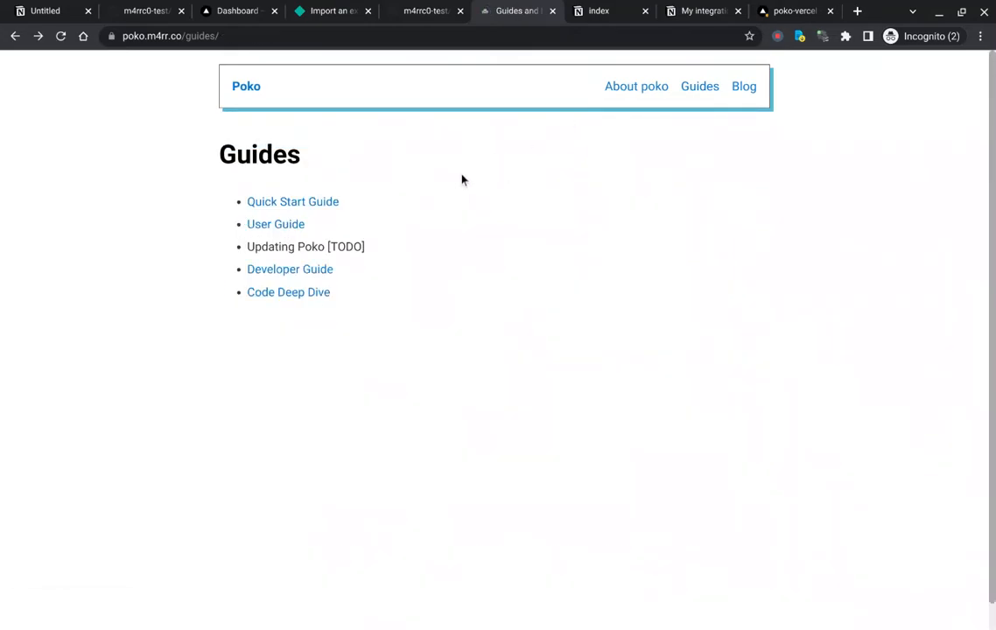
key("alt+Left")
scroll(400, 231, "down", 3)
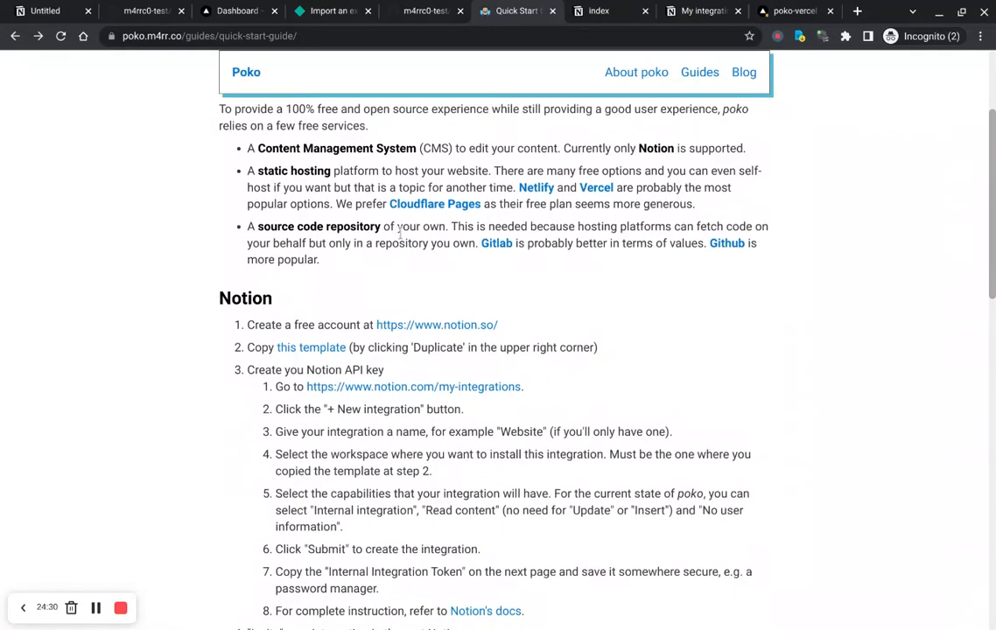
scroll(400, 231, "down", 6)
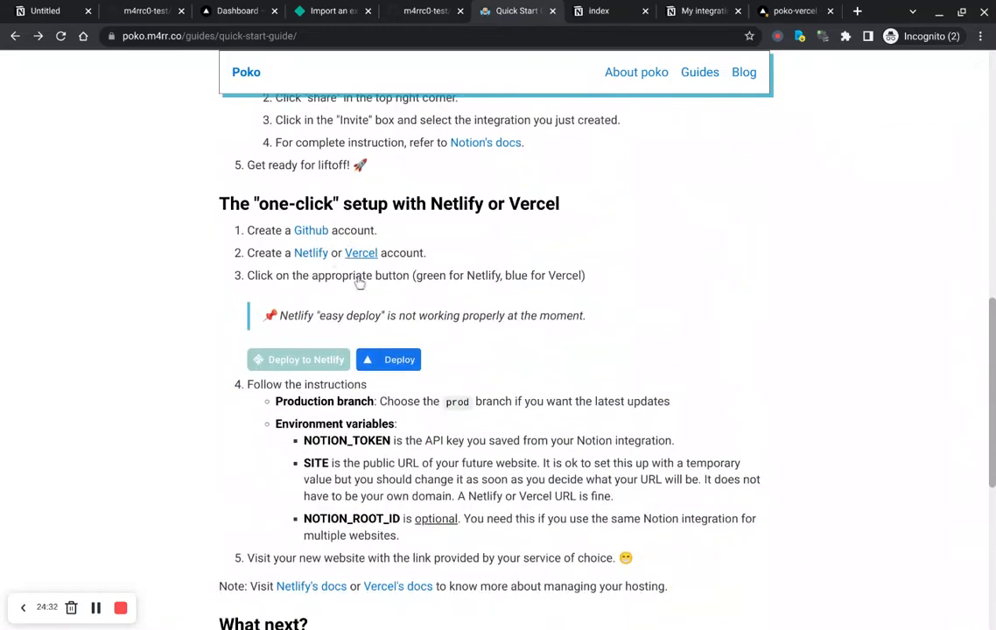
scroll(525, 418, "down", 2)
scroll(525, 417, "up", 10)
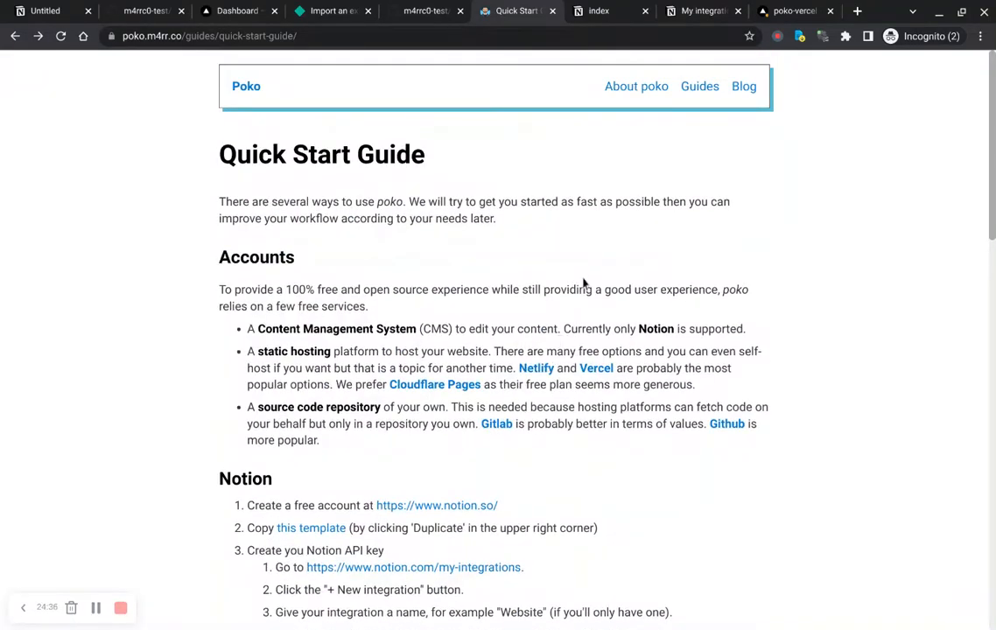
key("ctrl+Tab")
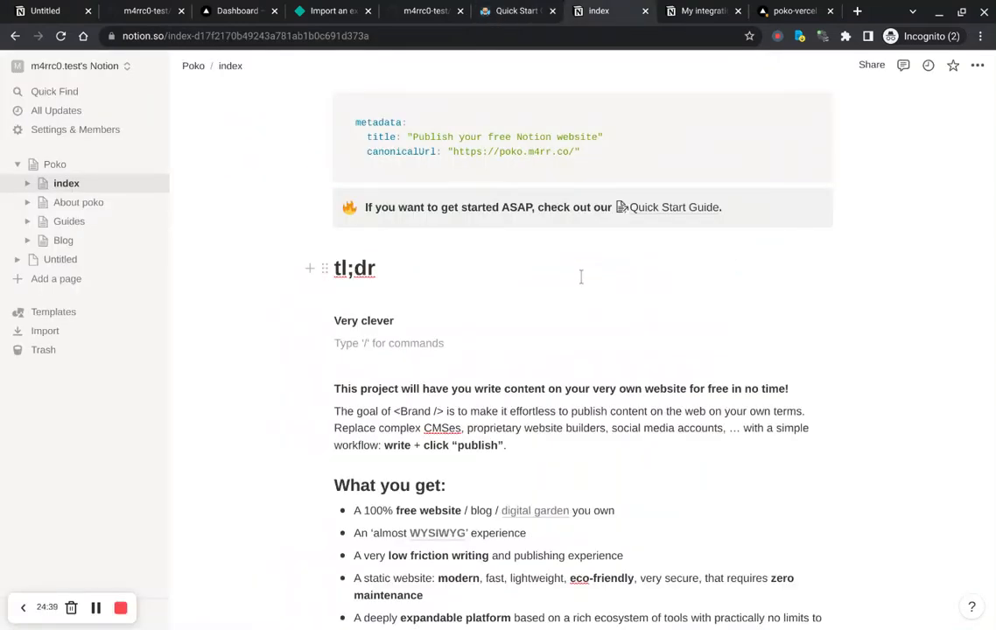
scroll(583, 350, "down", 4)
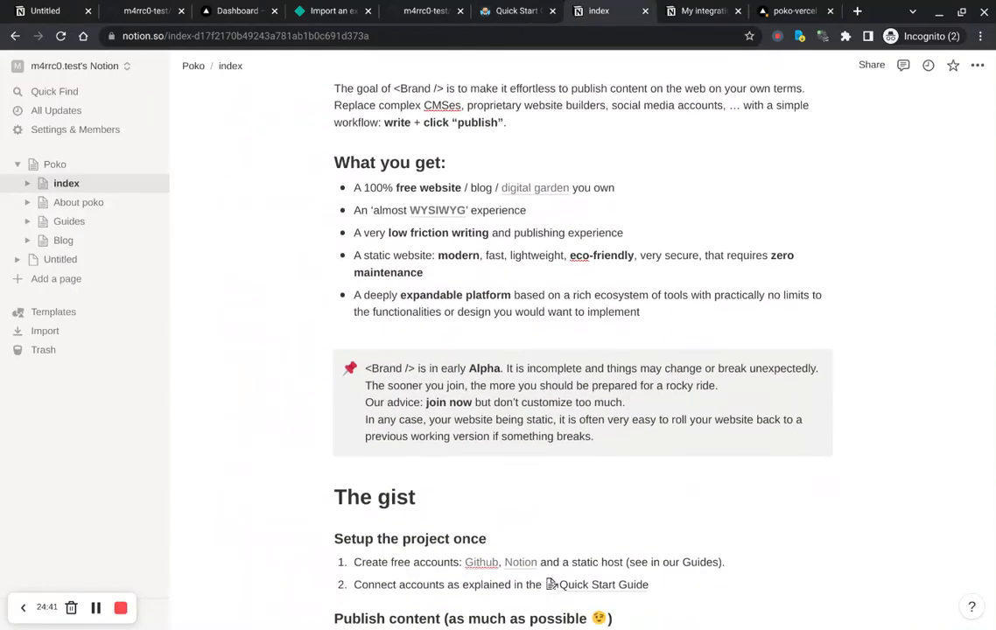
scroll(582, 351, "up", 5)
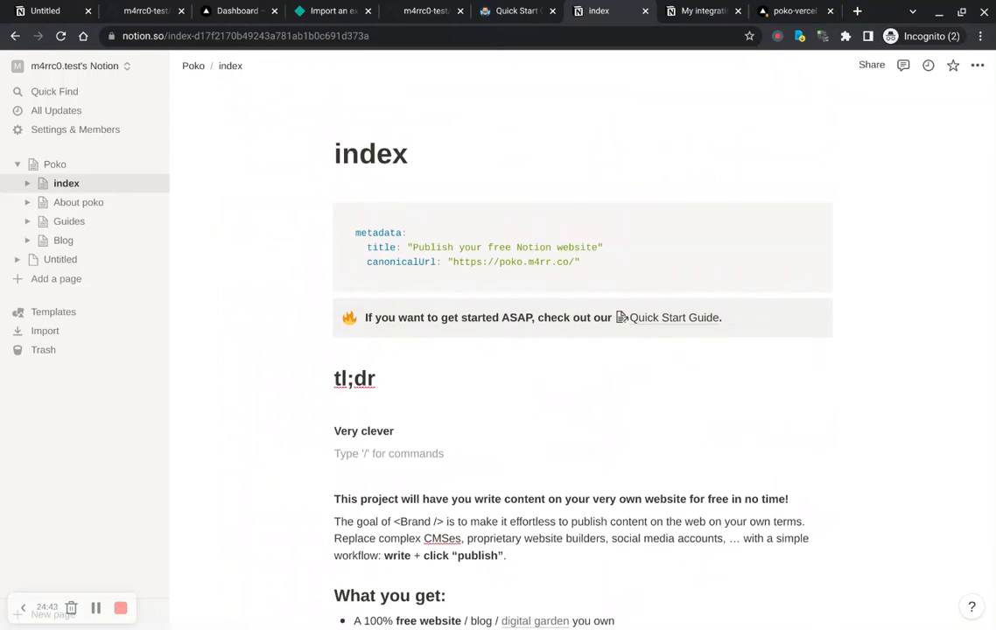
left_click(331, 10)
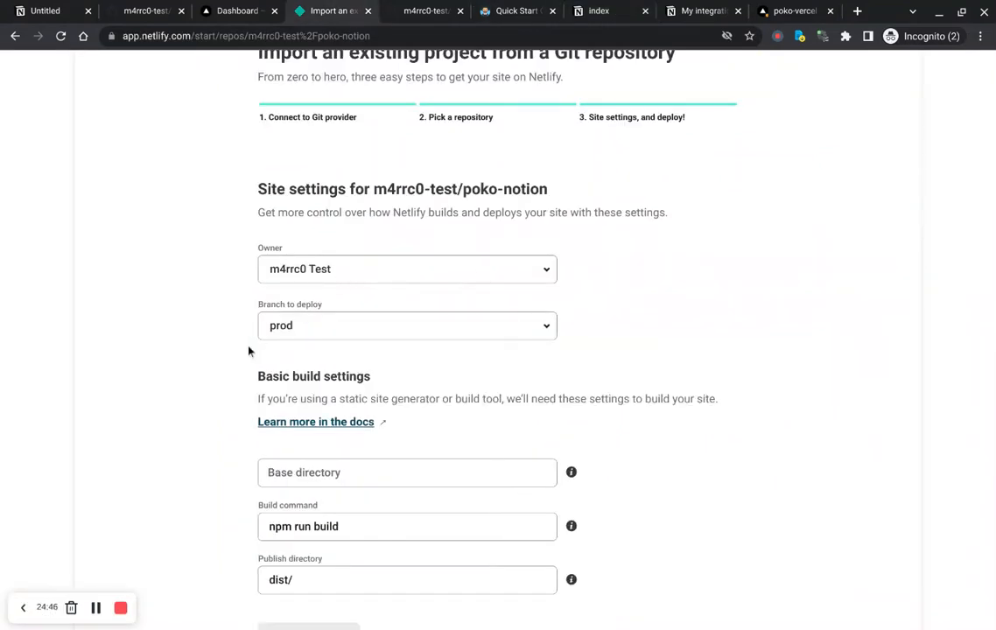
Step: Set the site's base directory to website
scroll(249, 350, "down", 3)
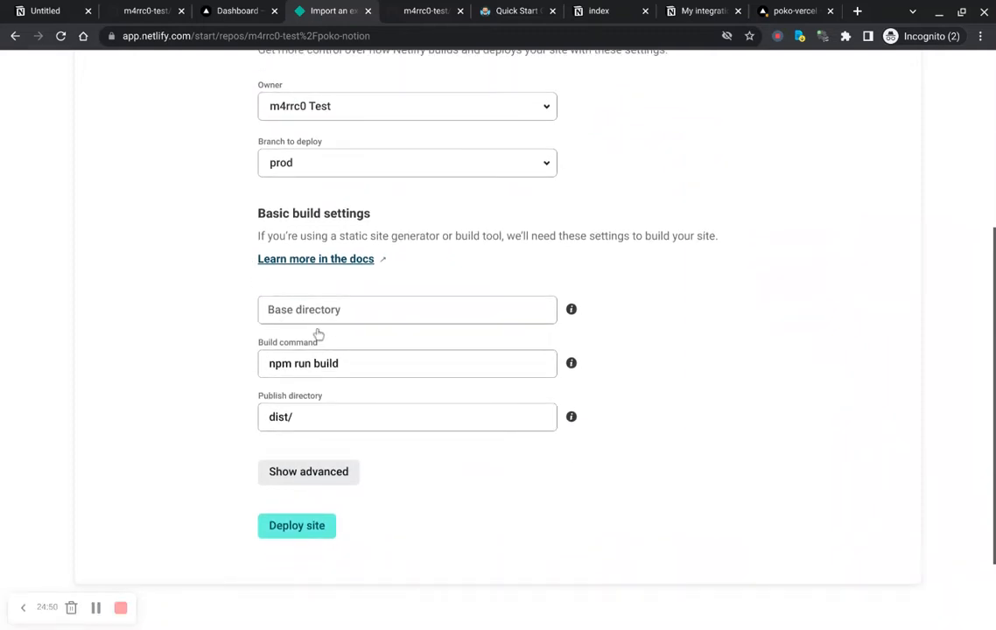
left_click(318, 332)
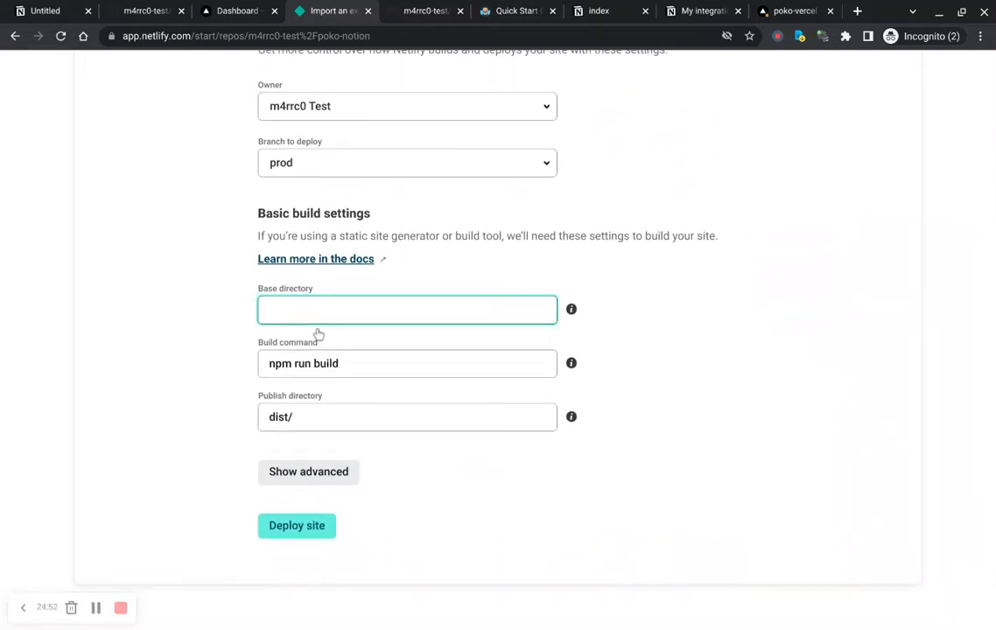
type("website")
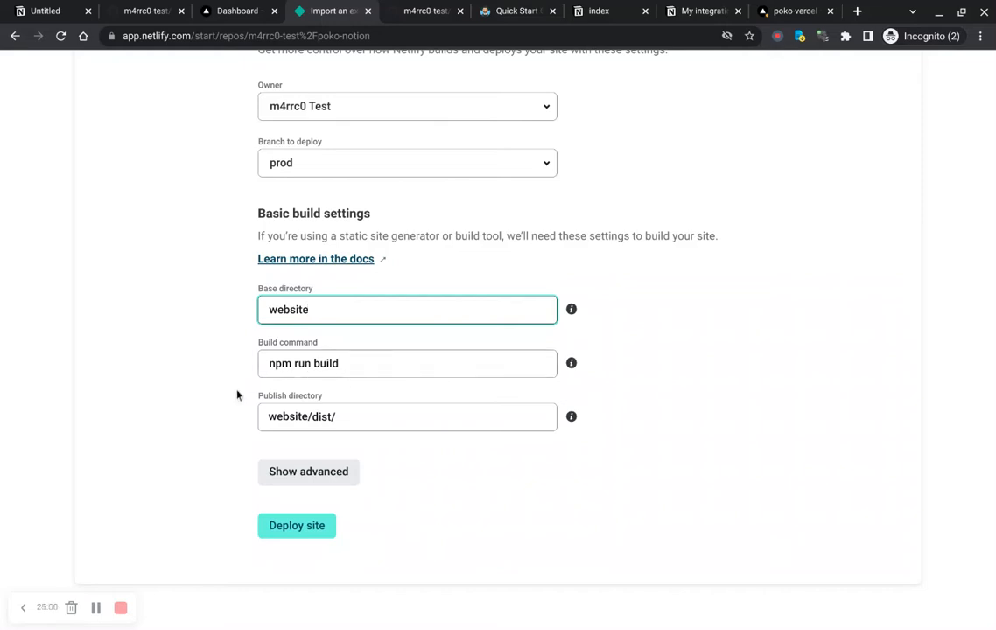
Step: Open the advanced build settings and add a new environment variable row
left_click(306, 478)
scroll(222, 407, "down", 2)
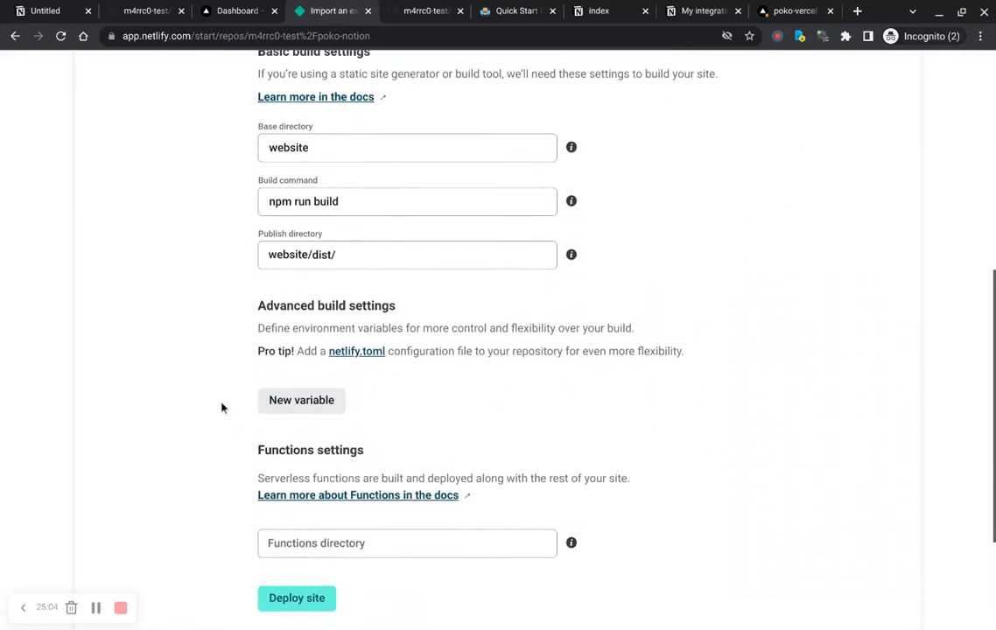
left_click(300, 401)
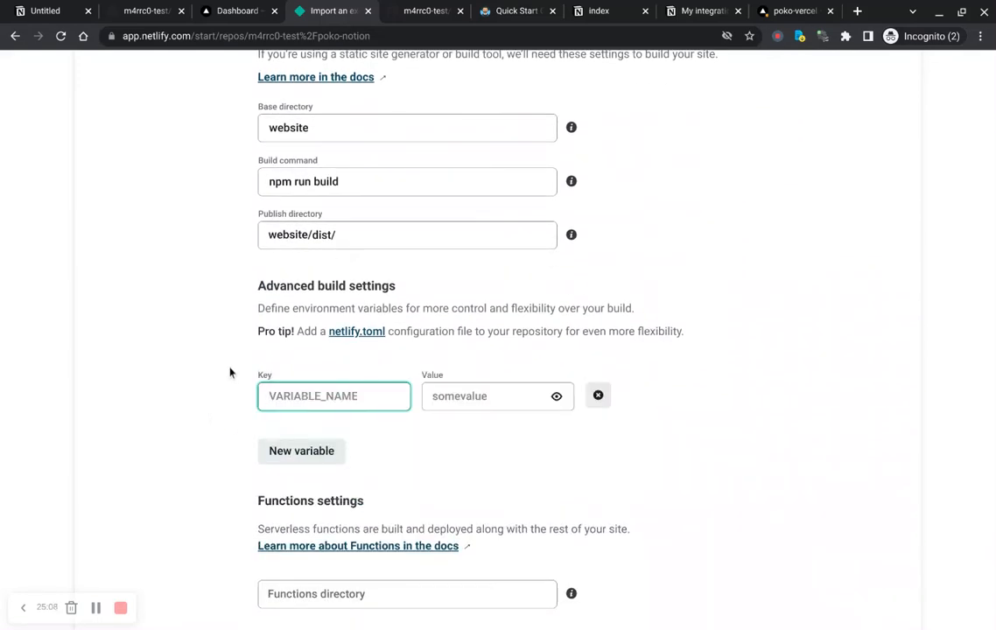
Step: Copy NOTION_TOKEN from the Quick Start Guide and paste it as the first environment variable's key
scroll(230, 373, "down", 1)
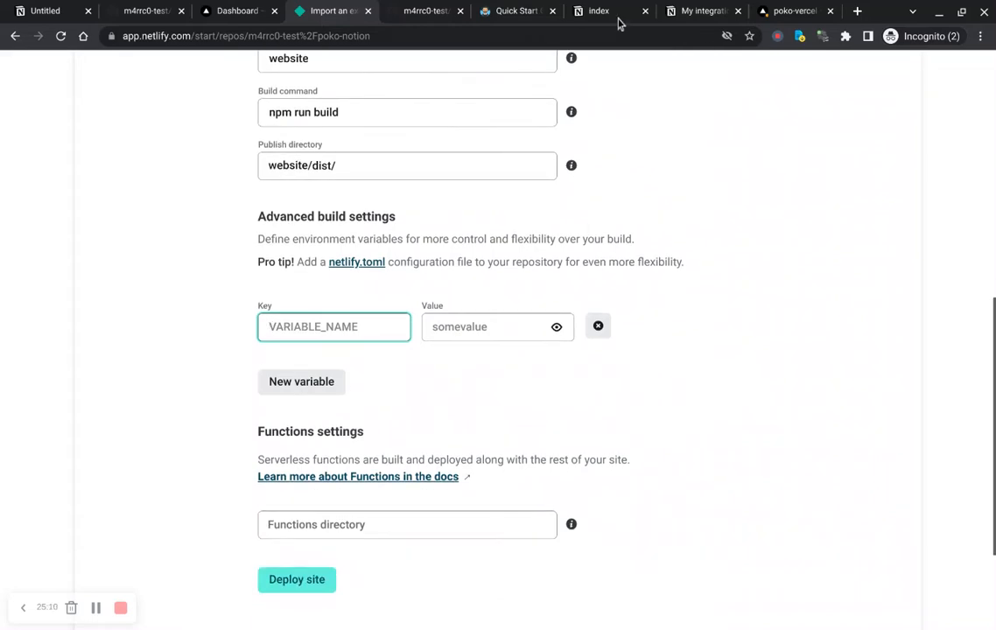
left_click(500, 16)
scroll(341, 350, "down", 1)
scroll(342, 350, "down", 9)
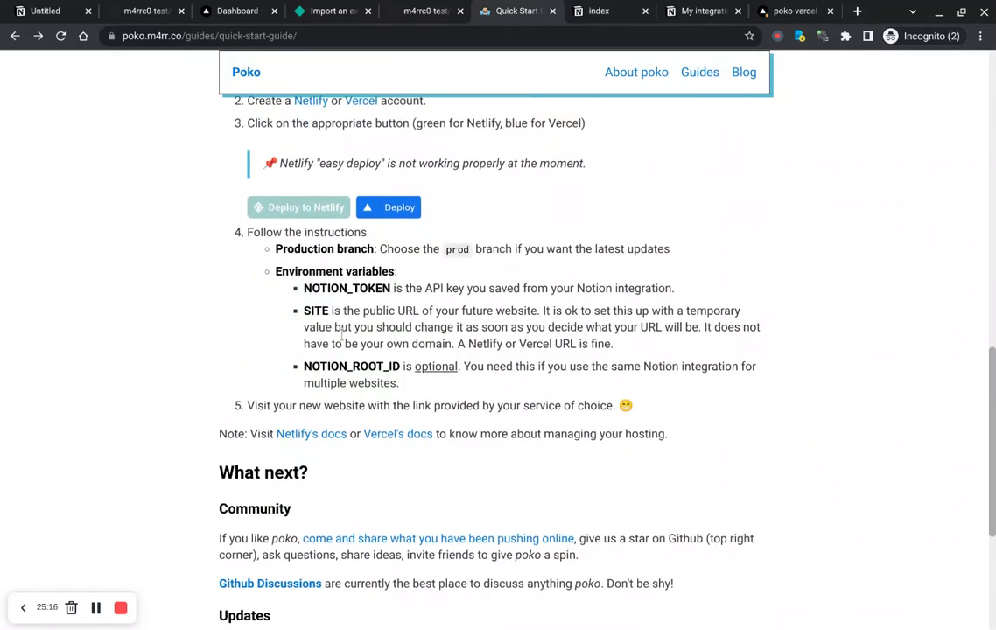
double_click(348, 301)
key("ctrl+c")
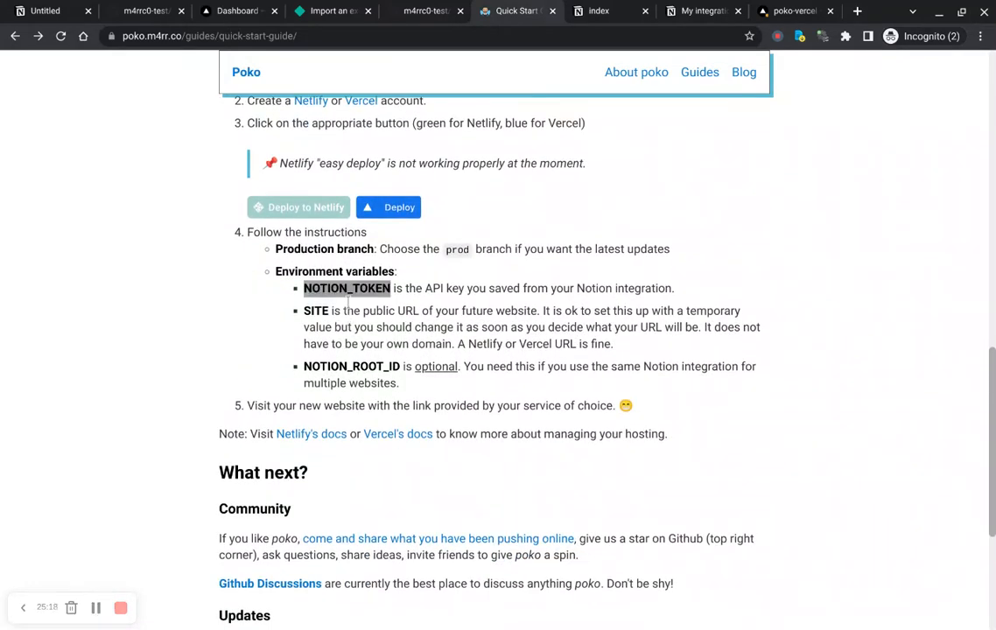
left_click(332, 12)
key("ctrl+v")
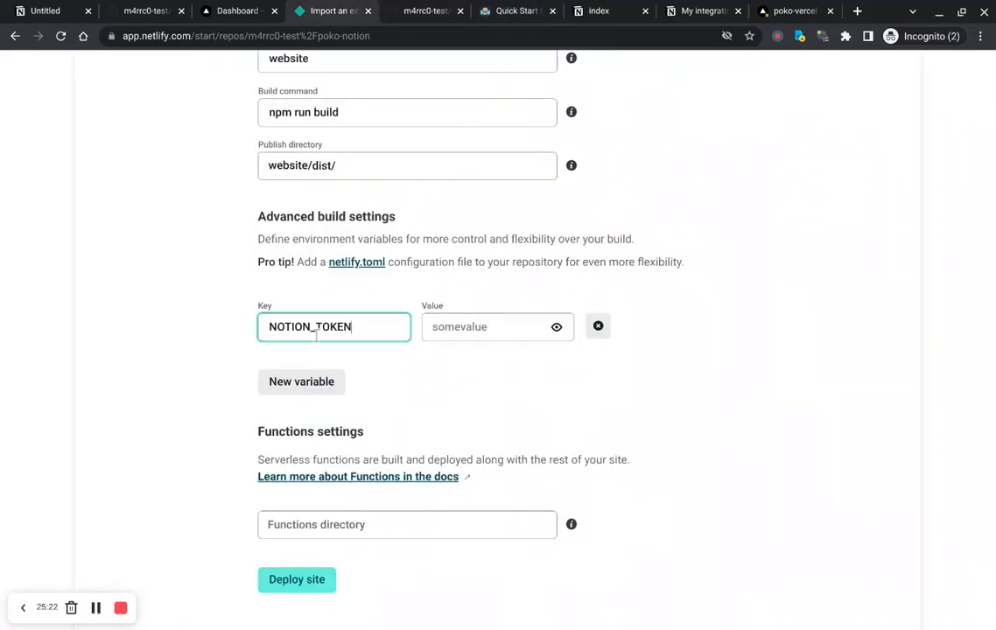
Step: Add a SITE environment variable key, and paste the Notion integration's internal token as the NOTION_TOKEN value
left_click(302, 383)
type("SITE")
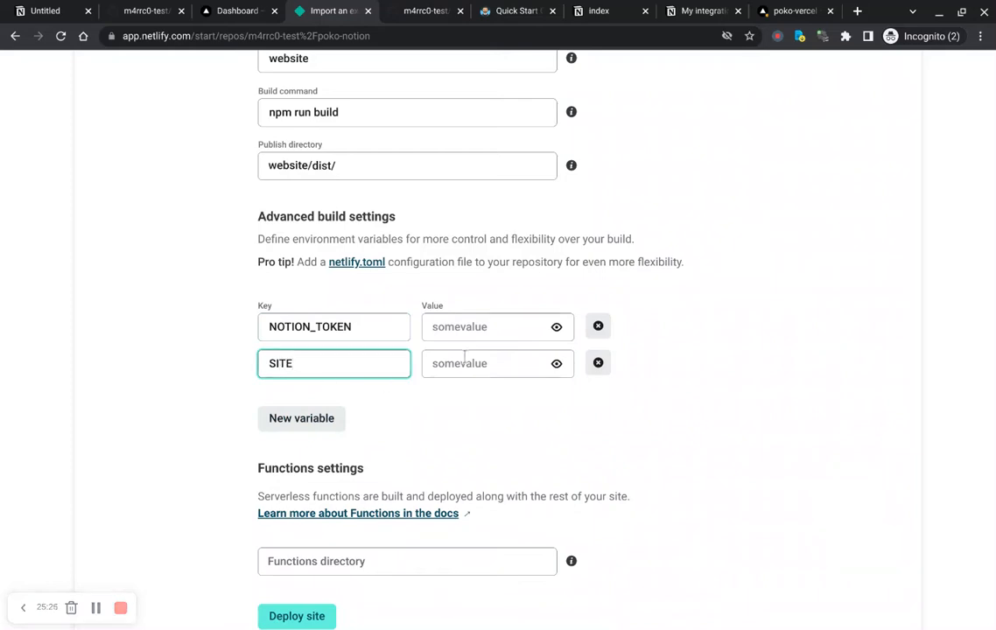
left_click(464, 328)
left_click(612, 16)
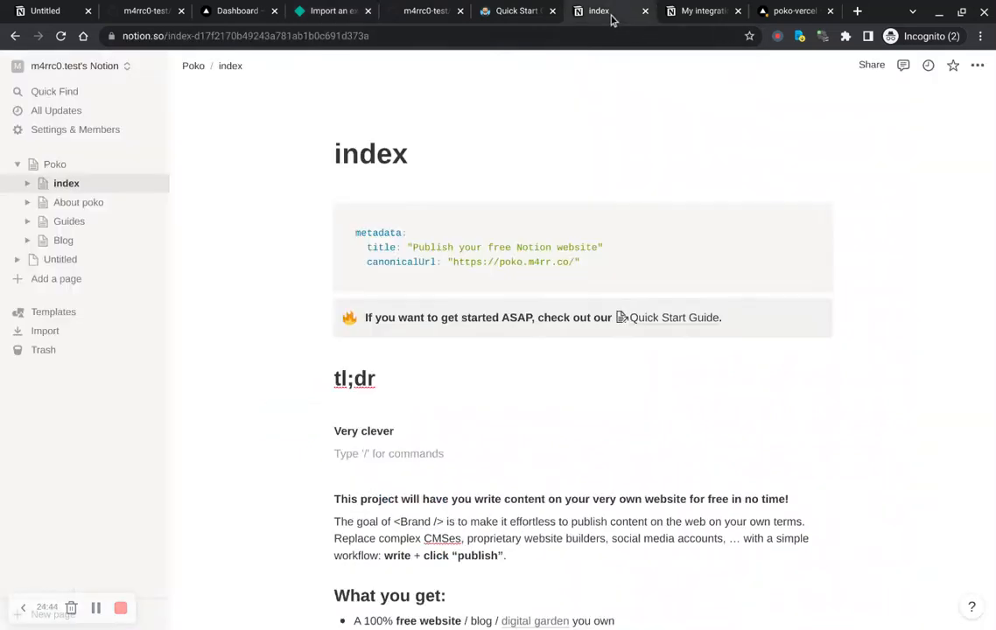
left_click(697, 12)
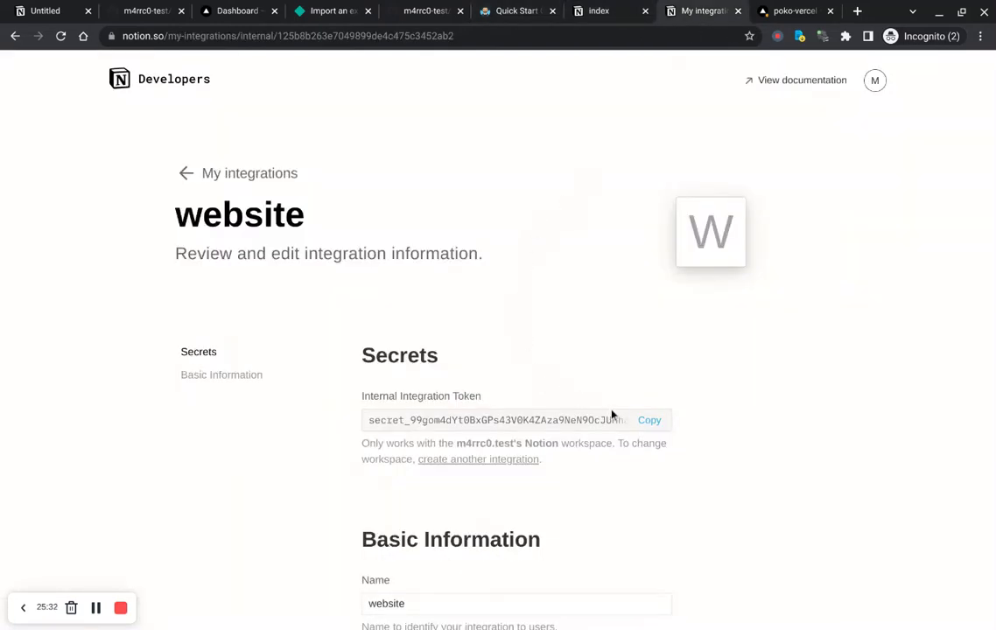
left_click(649, 420)
left_click(333, 14)
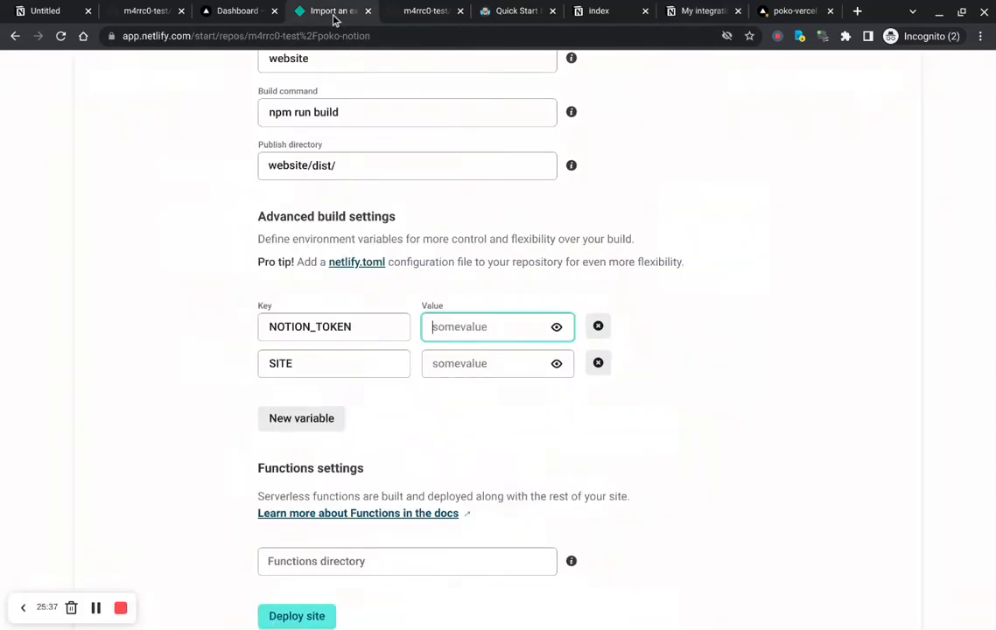
key("ctrl+v")
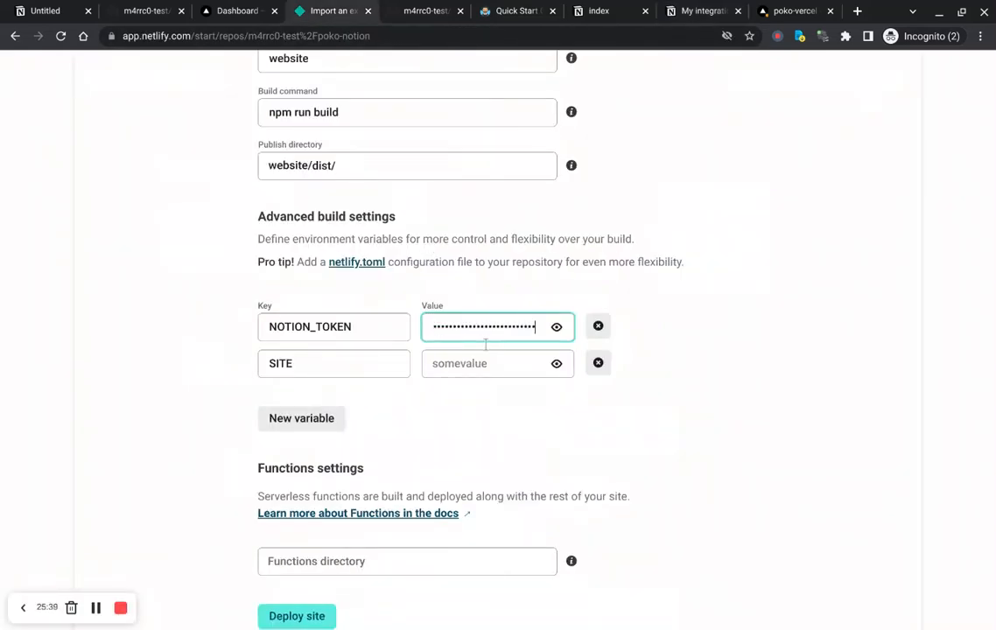
left_click(479, 380)
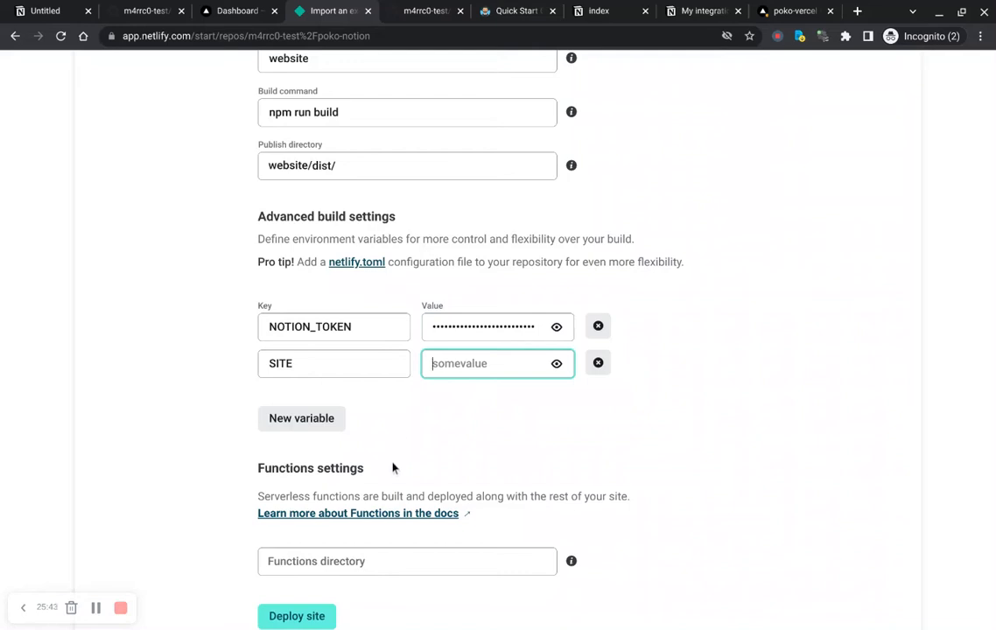
type("https")
left_click(556, 363)
type("://")
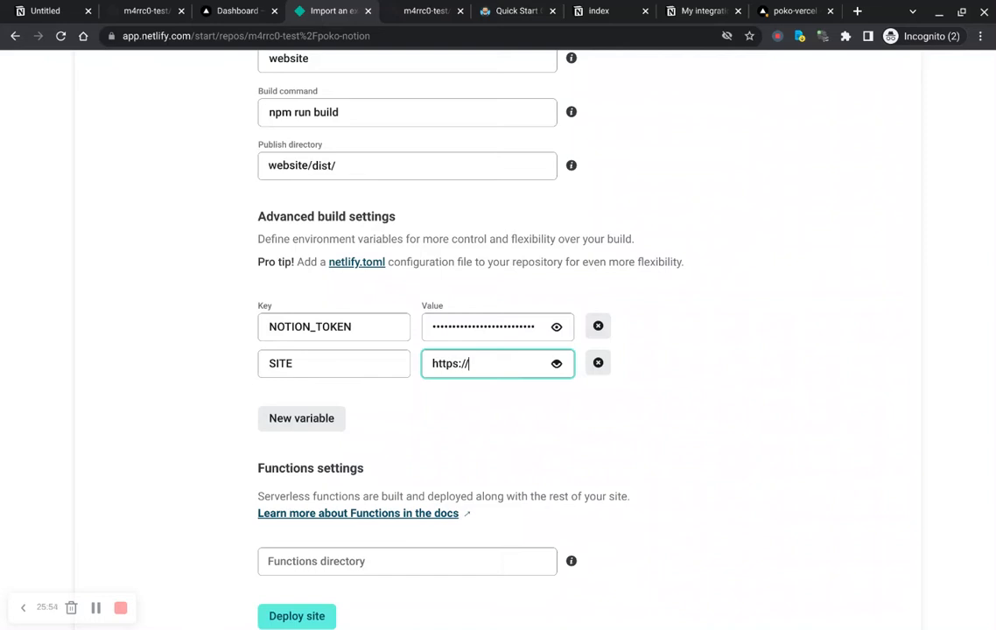
type("poko-netlify")
type(".netlify")
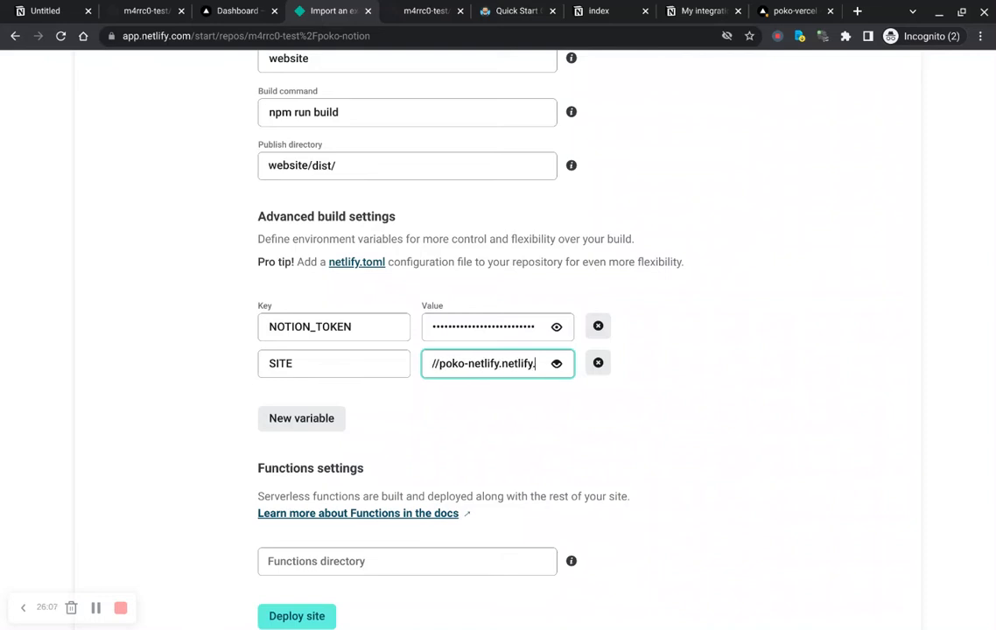
type(".app")
Step: Deploy the site
scroll(405, 411, "down", 1)
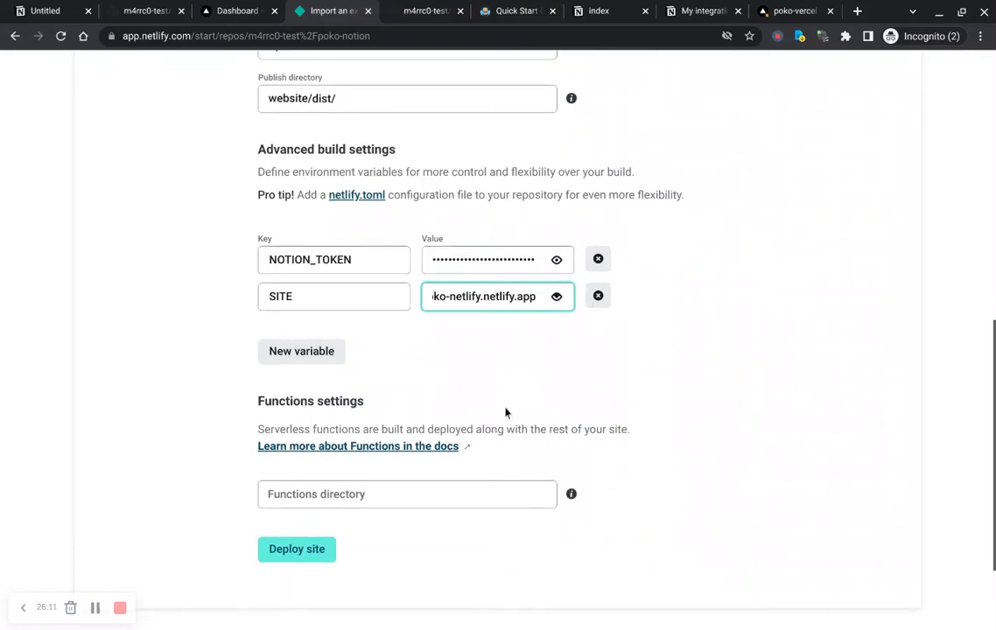
scroll(508, 412, "down", 2)
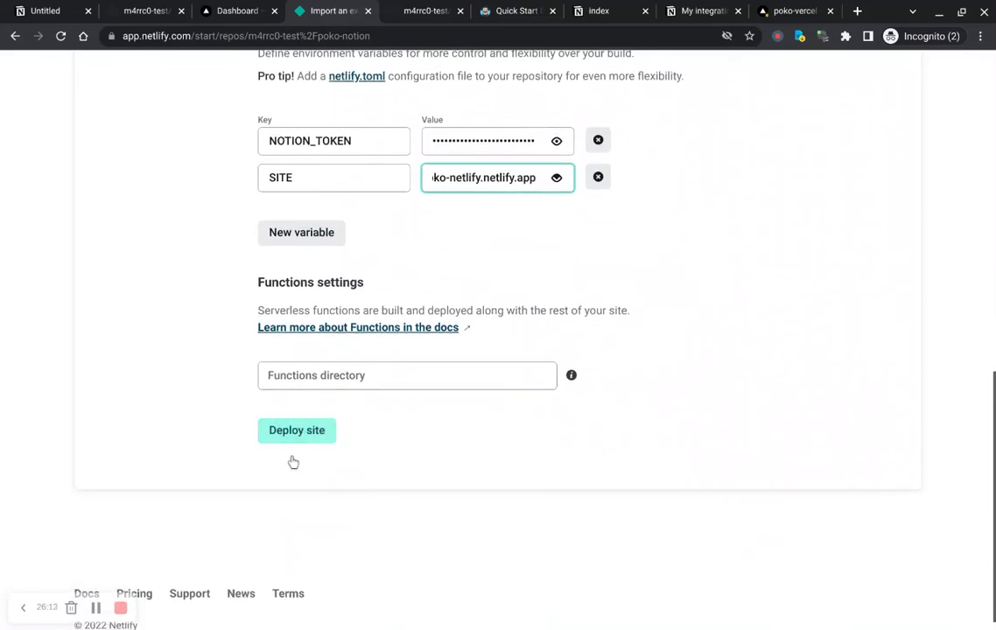
left_click(296, 435)
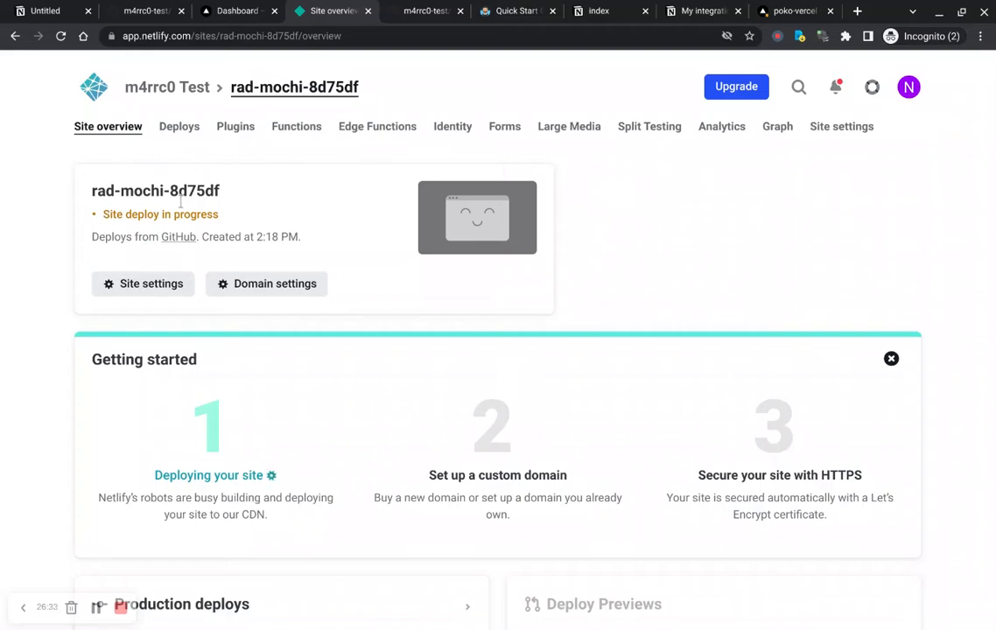
Step: Open the site settings and change the site name to poko-netlify
left_click_drag(202, 201, 106, 203)
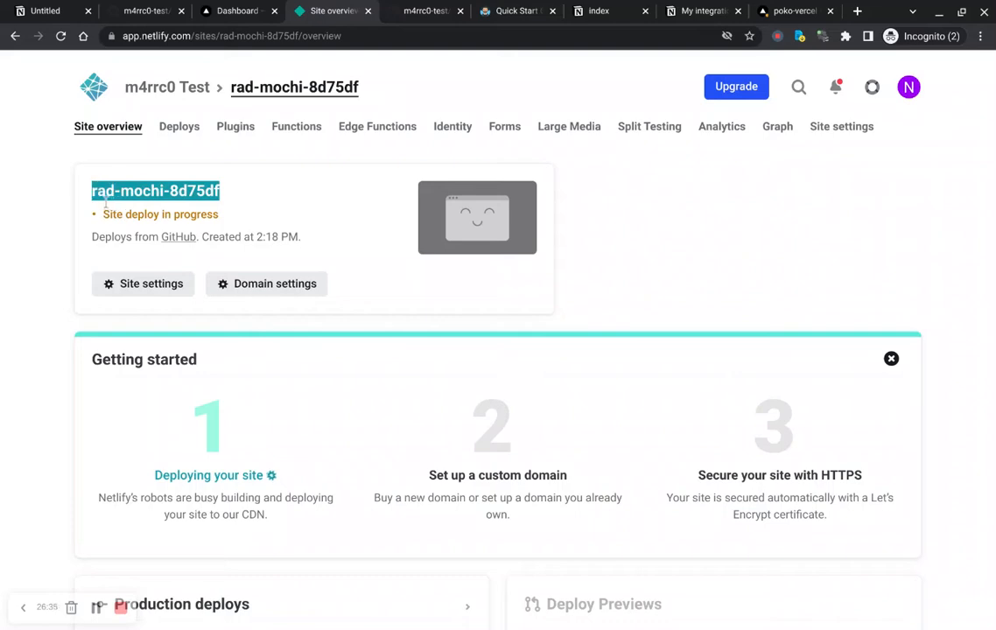
left_click(106, 203)
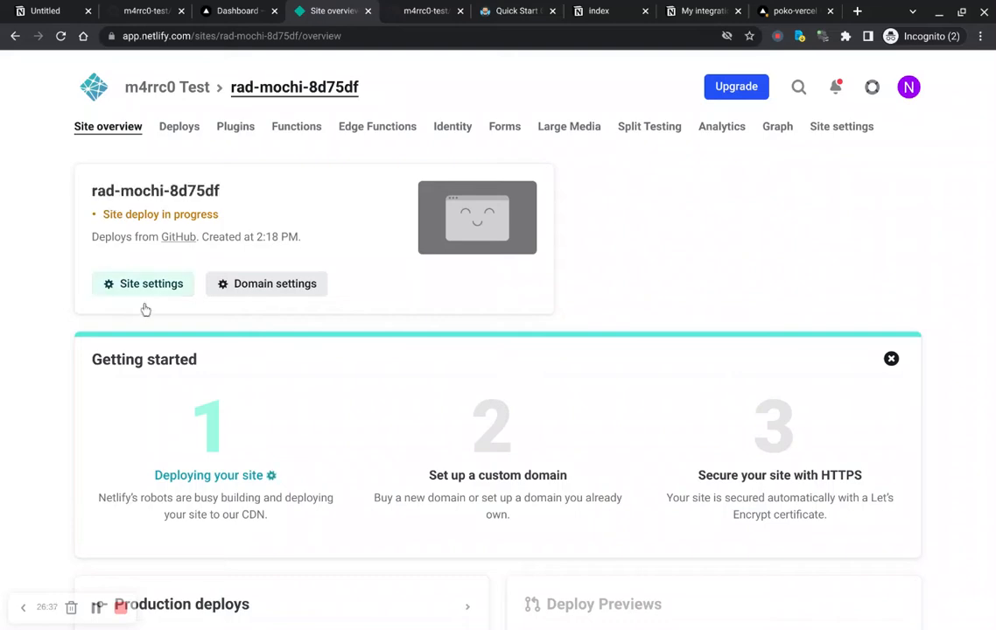
left_click(131, 282)
scroll(483, 302, "down", 3)
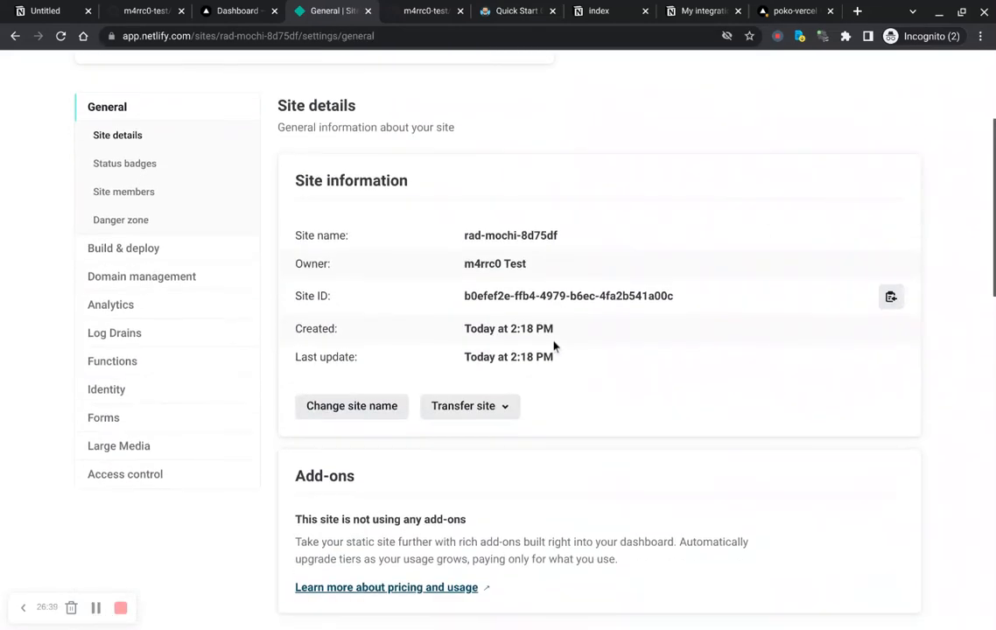
scroll(355, 384, "up", 3)
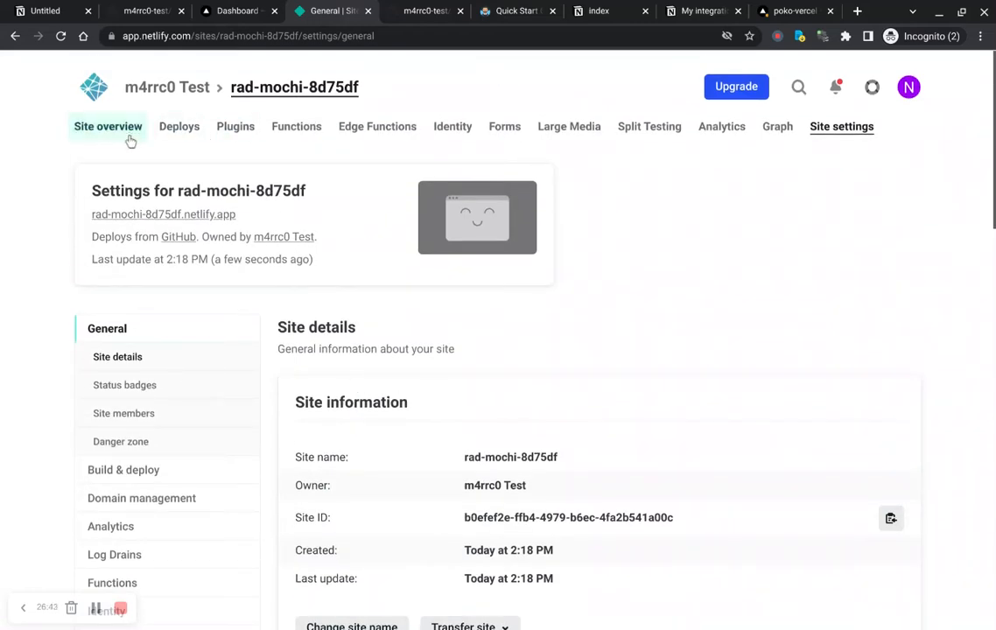
scroll(361, 344, "down", 2)
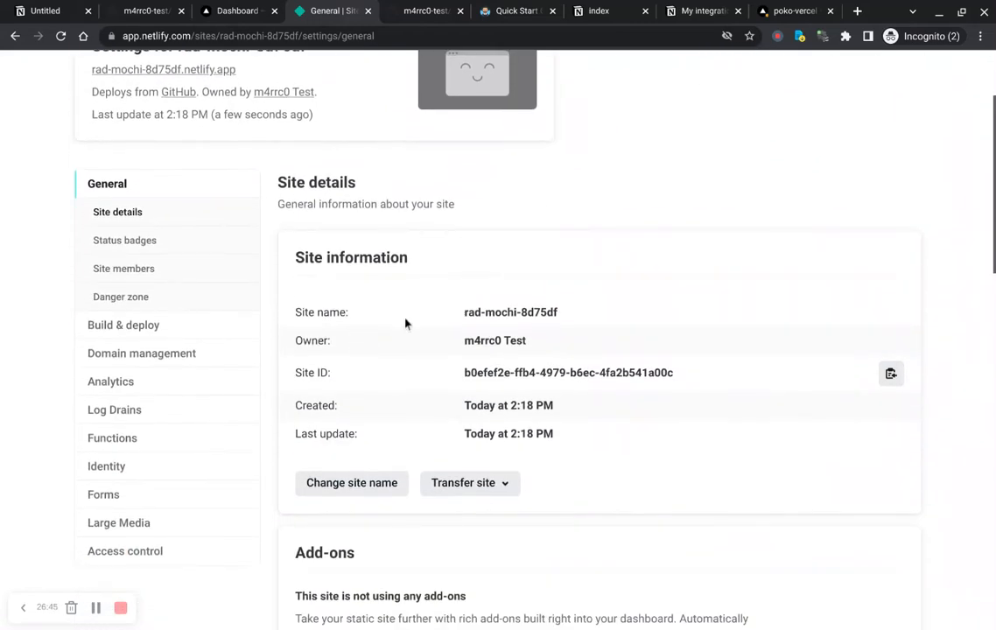
left_click(354, 484)
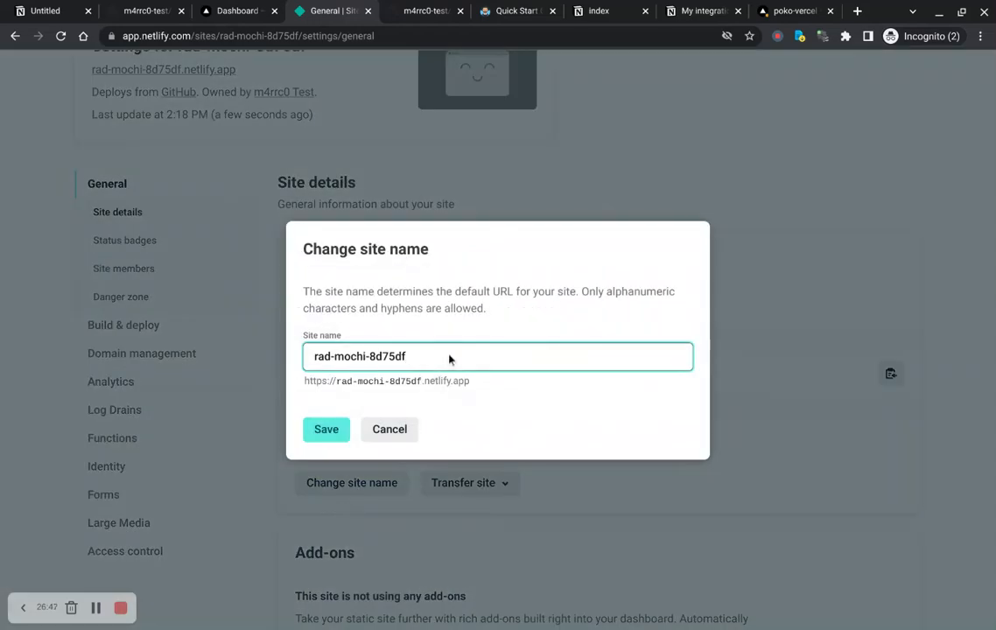
left_click_drag(407, 364, 302, 378)
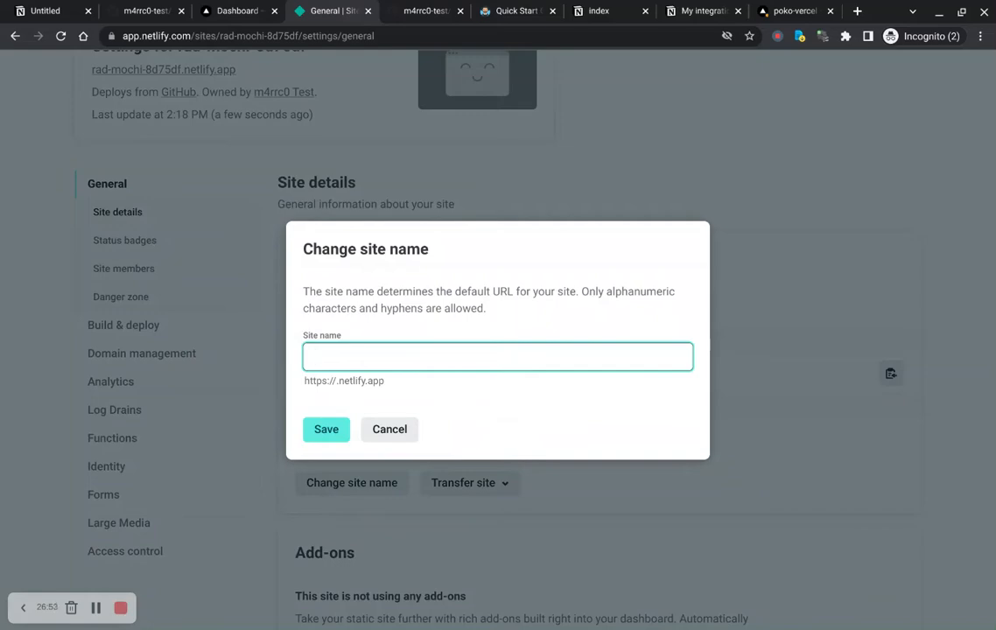
type("poko")
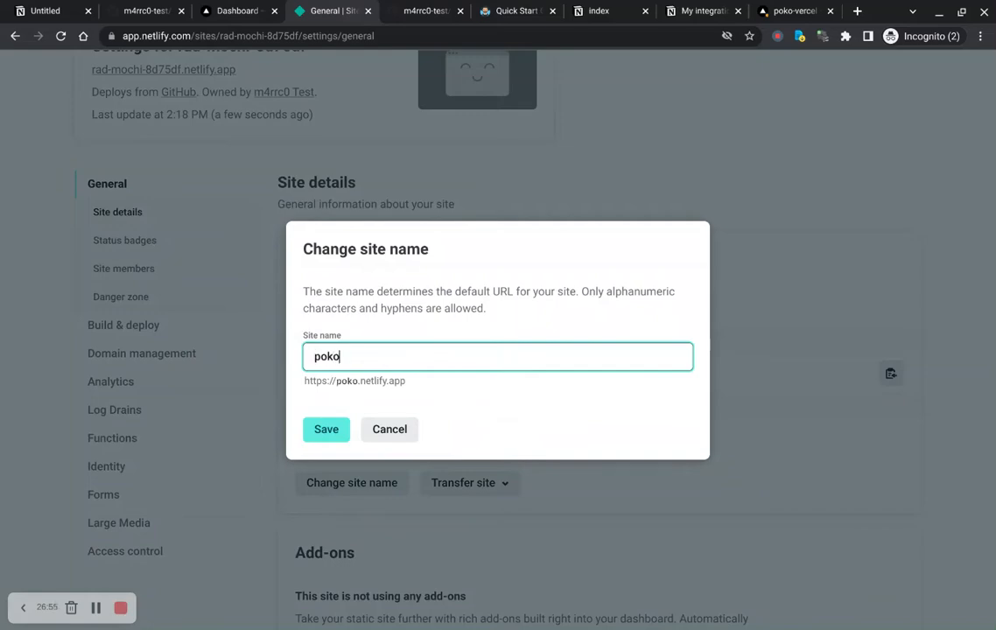
type("-netlify")
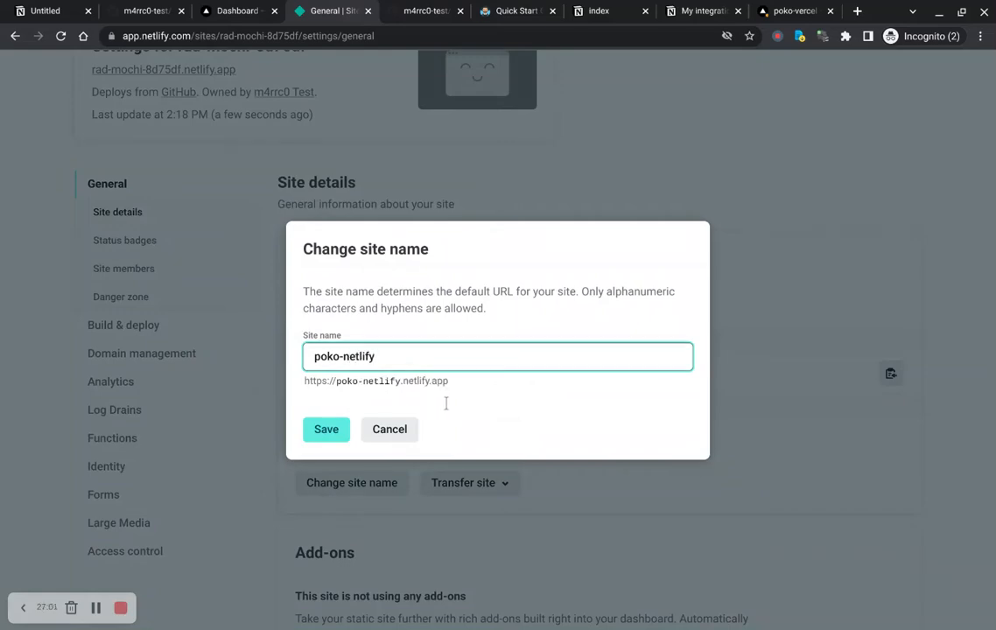
left_click(322, 453)
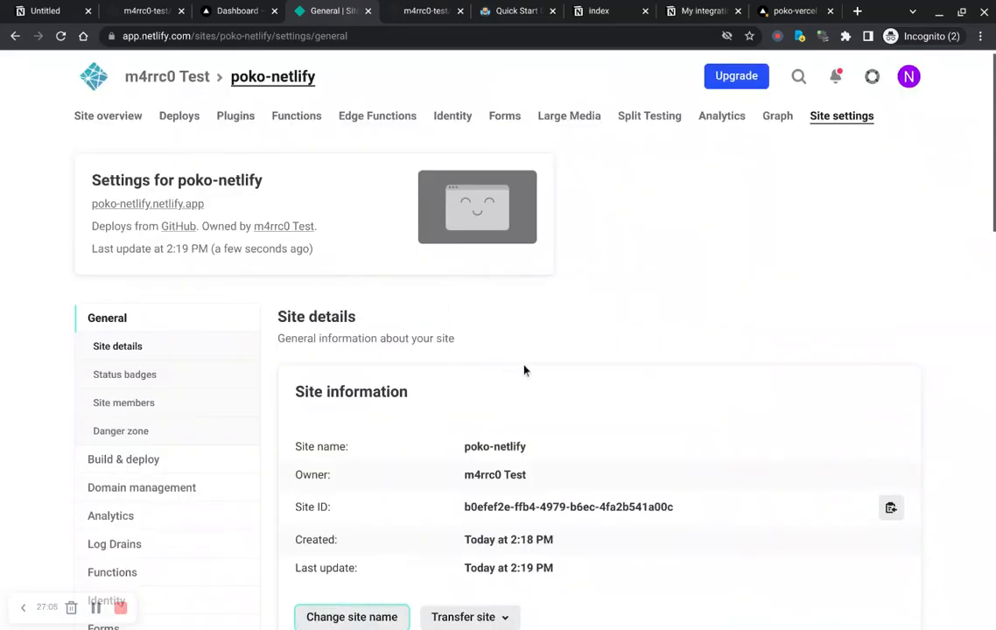
Step: Scroll through the site's general settings page
scroll(525, 372, "down", 1)
scroll(675, 198, "down", 4)
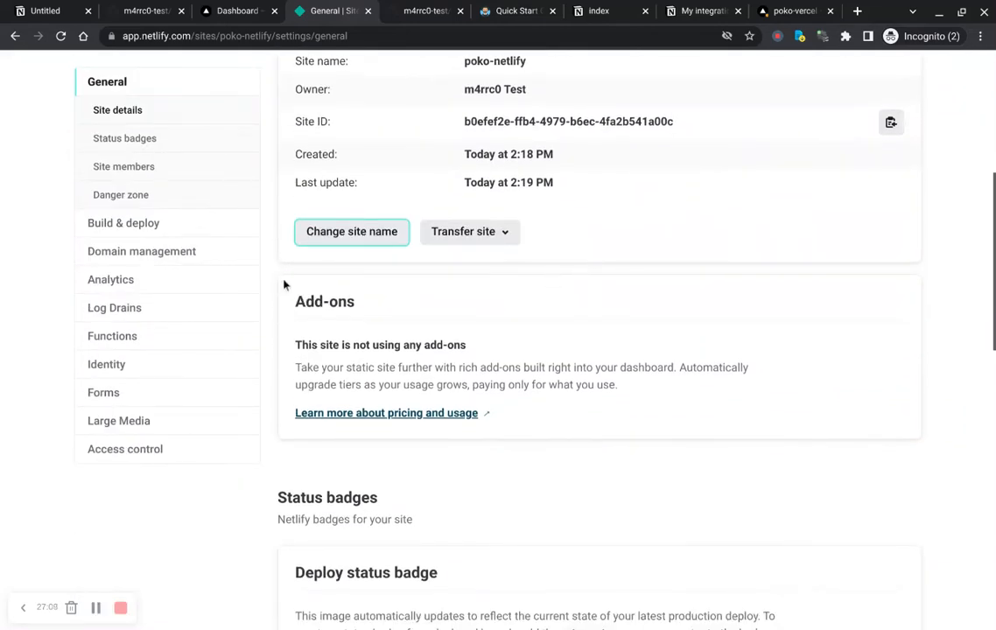
scroll(275, 283, "down", 4)
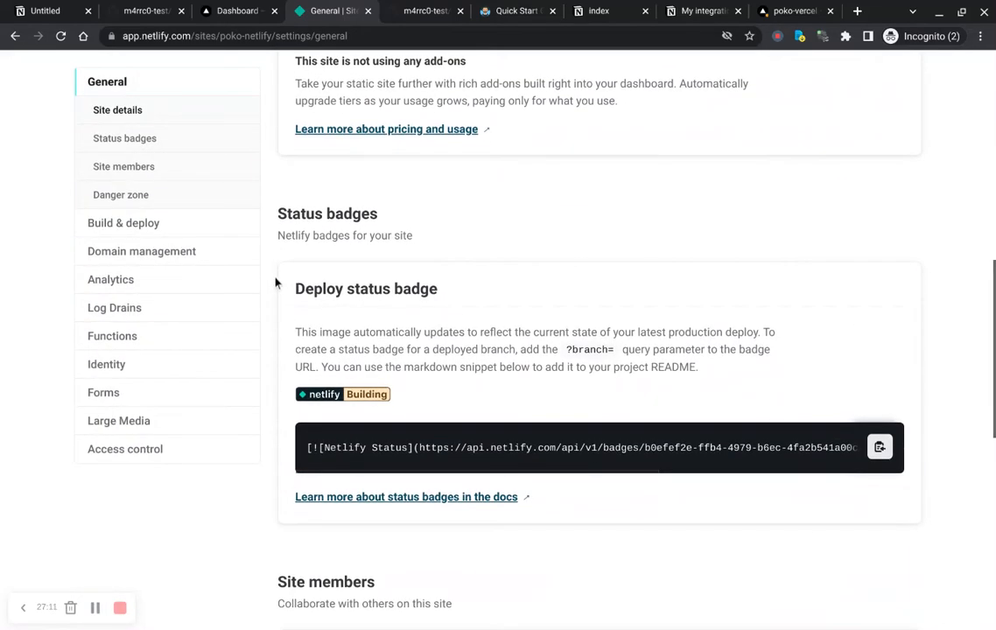
scroll(599, 342, "down", 5)
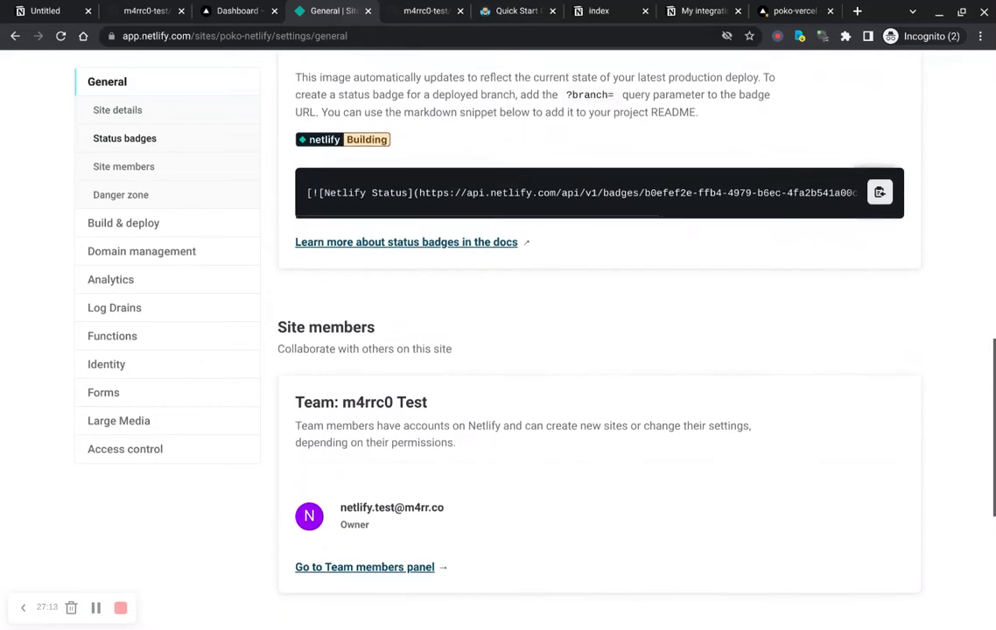
scroll(600, 341, "down", 3)
scroll(222, 355, "up", 12)
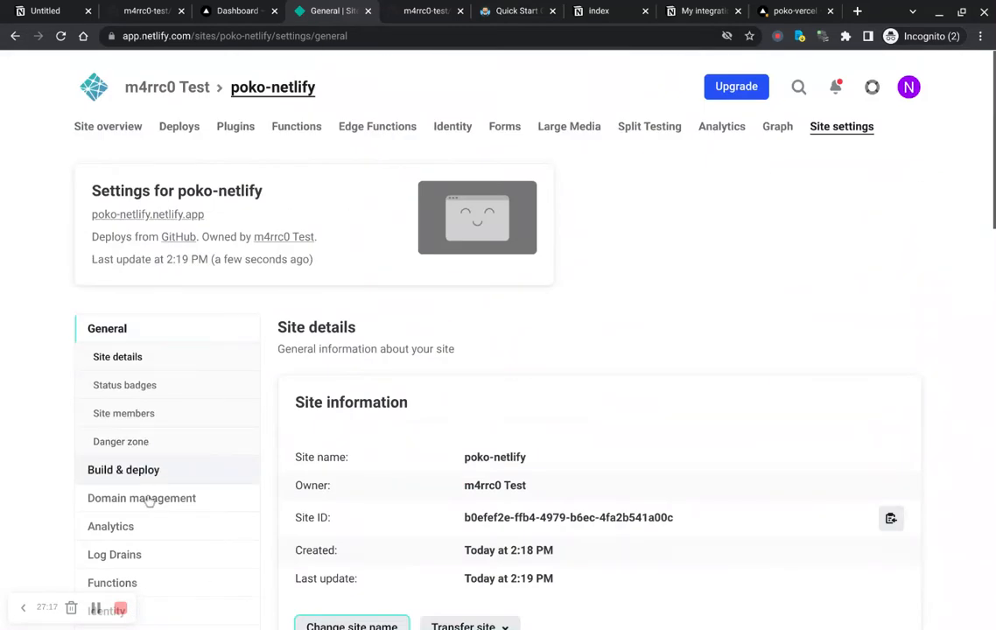
scroll(140, 541, "down", 2)
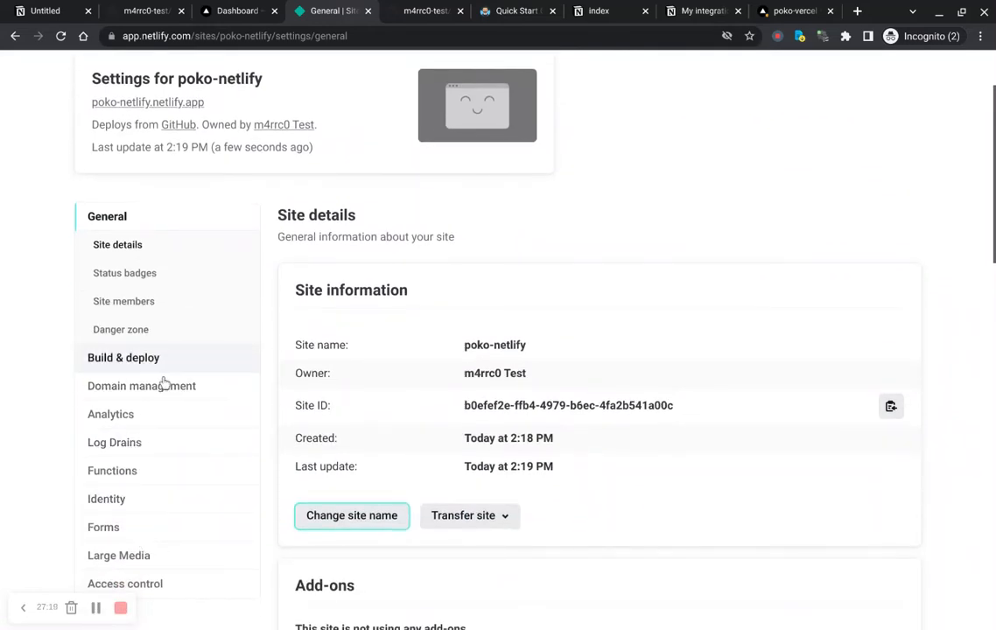
scroll(164, 383, "down", 2)
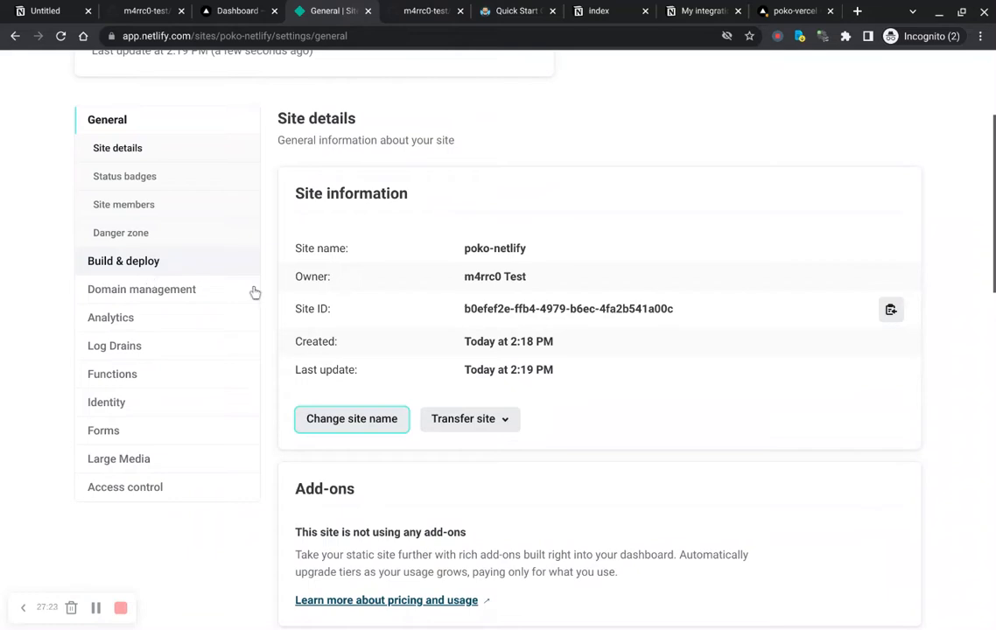
Step: Open the Build & deploy settings and review the build settings and production branch
left_click(138, 276)
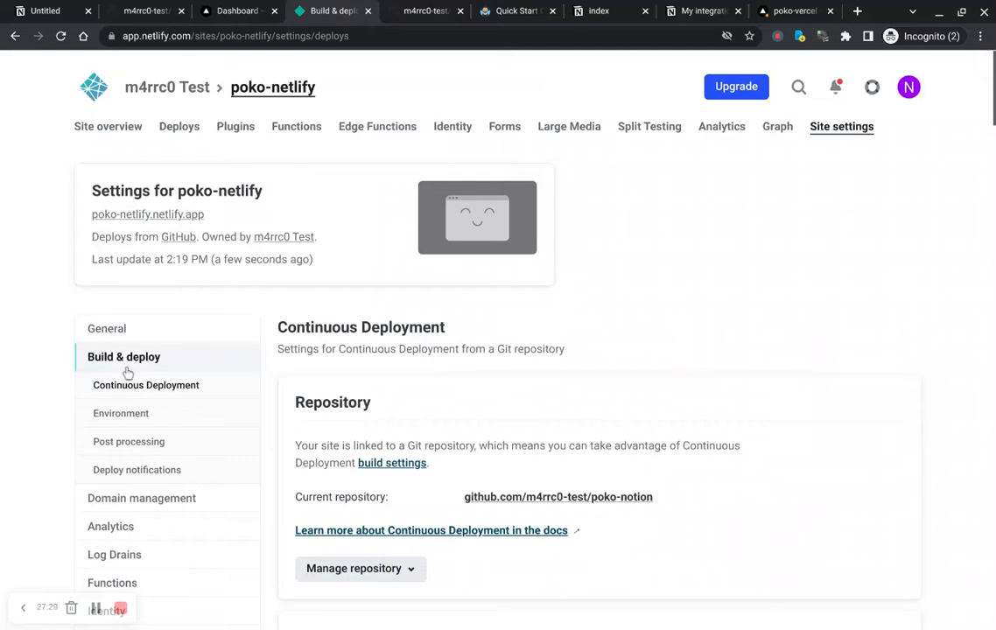
scroll(287, 367, "down", 2)
scroll(287, 367, "down", 4)
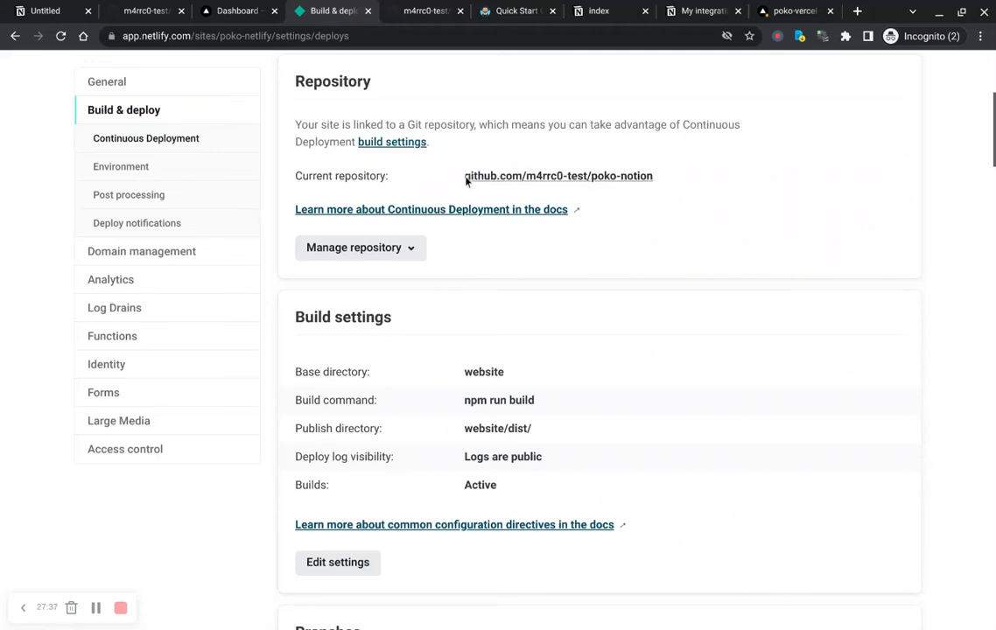
scroll(269, 281, "down", 3)
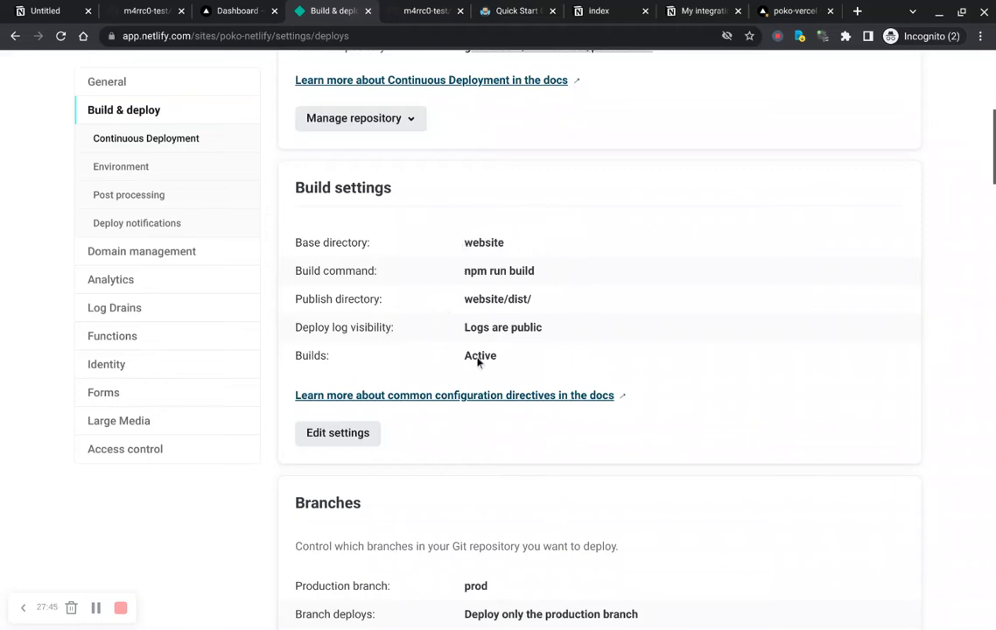
scroll(285, 349, "down", 3)
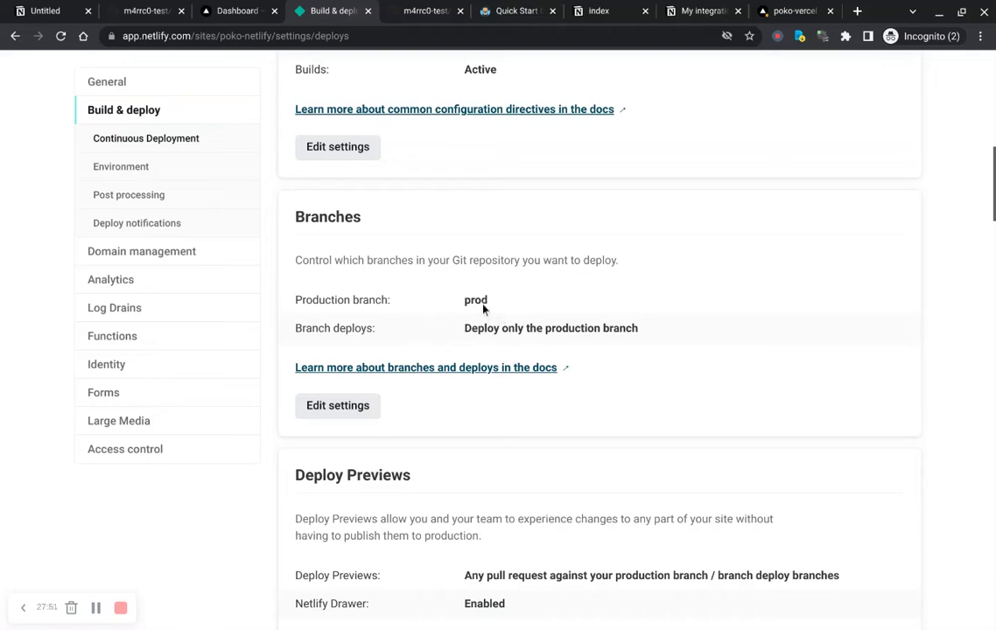
Step: Try changing the production branch to main, then restore prod and save the branch settings
left_click(341, 410)
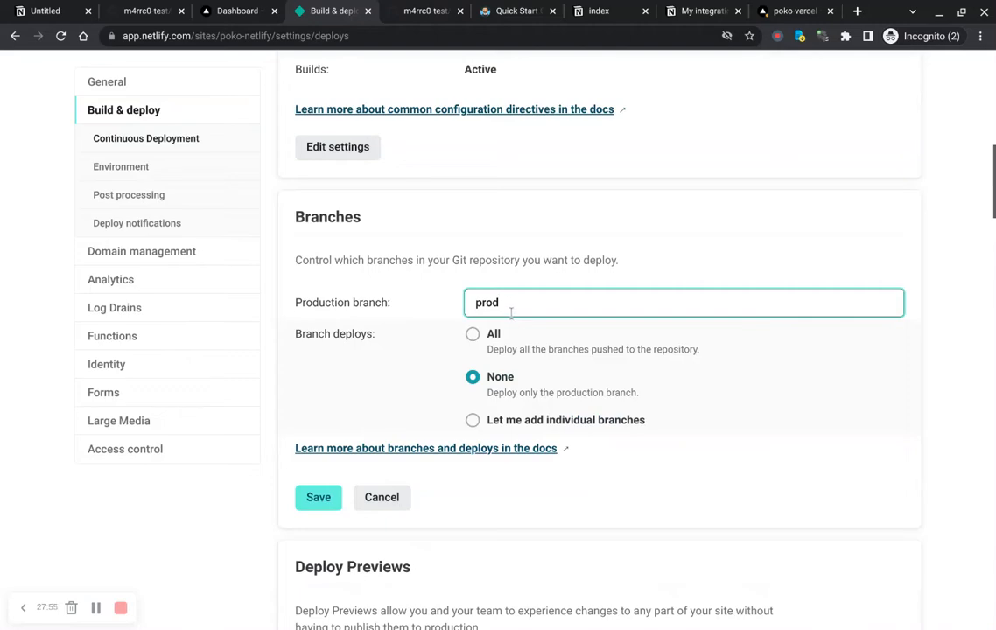
double_click(511, 315)
type("main")
double_click(517, 317)
type("pro")
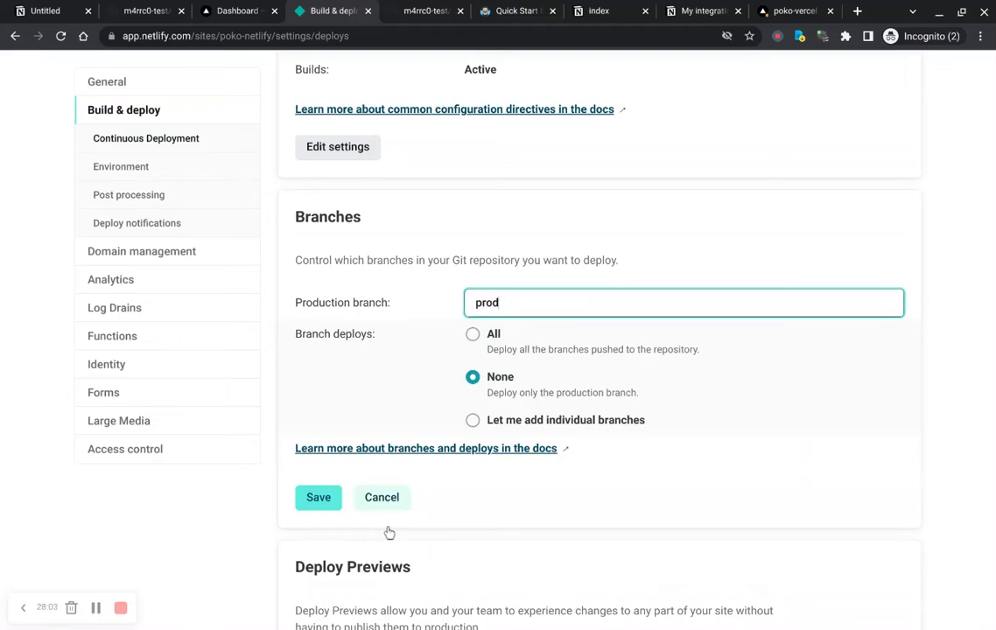
key("Return")
scroll(280, 468, "down", 3)
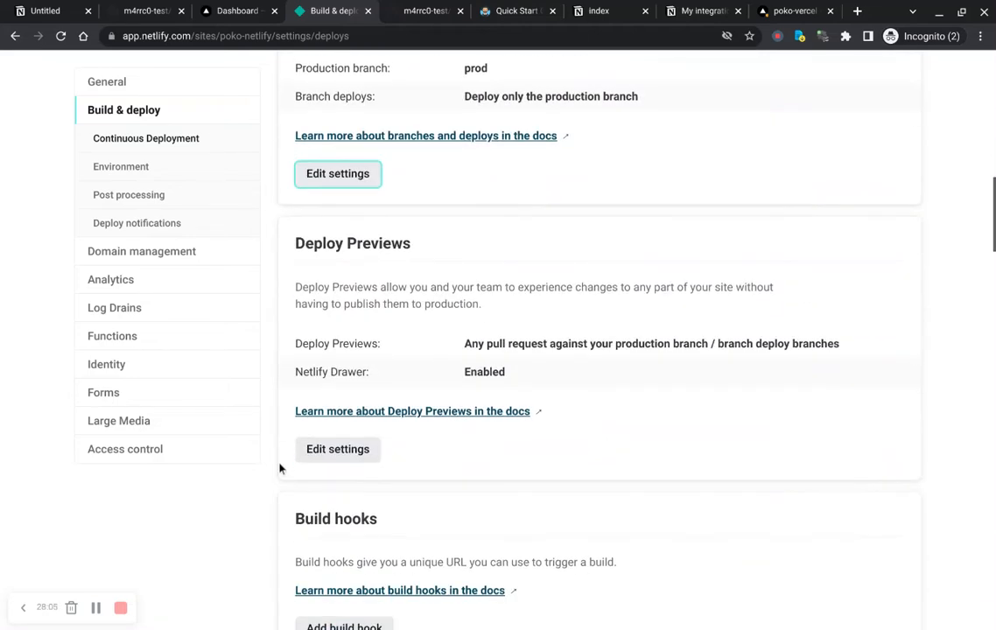
scroll(281, 467, "down", 5)
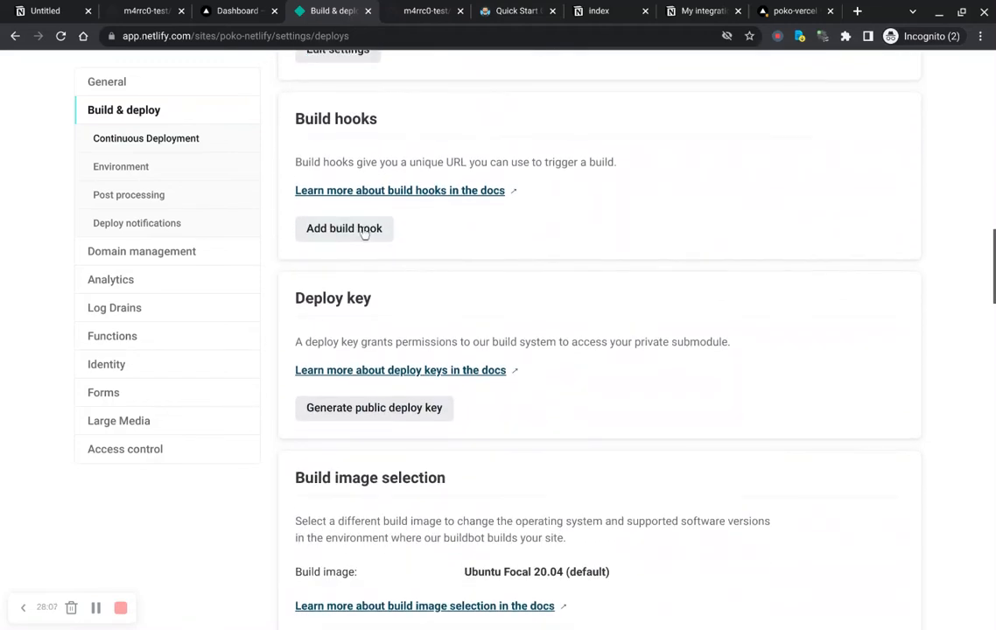
Step: Open the environment variables for editing and review the SITE variable's value, then confirm the form
scroll(274, 288, "down", 5)
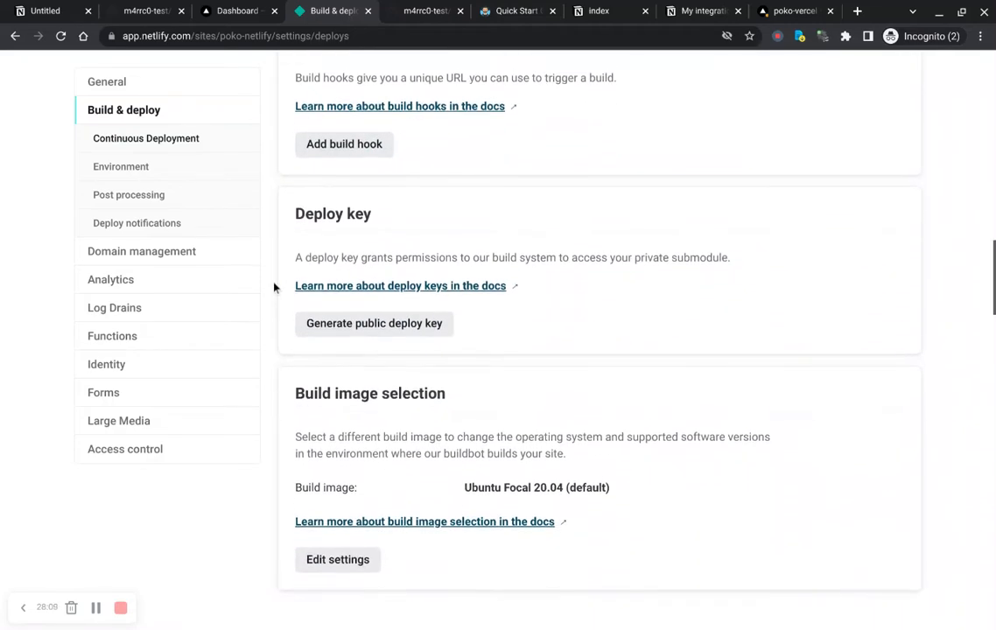
scroll(366, 222, "down", 2)
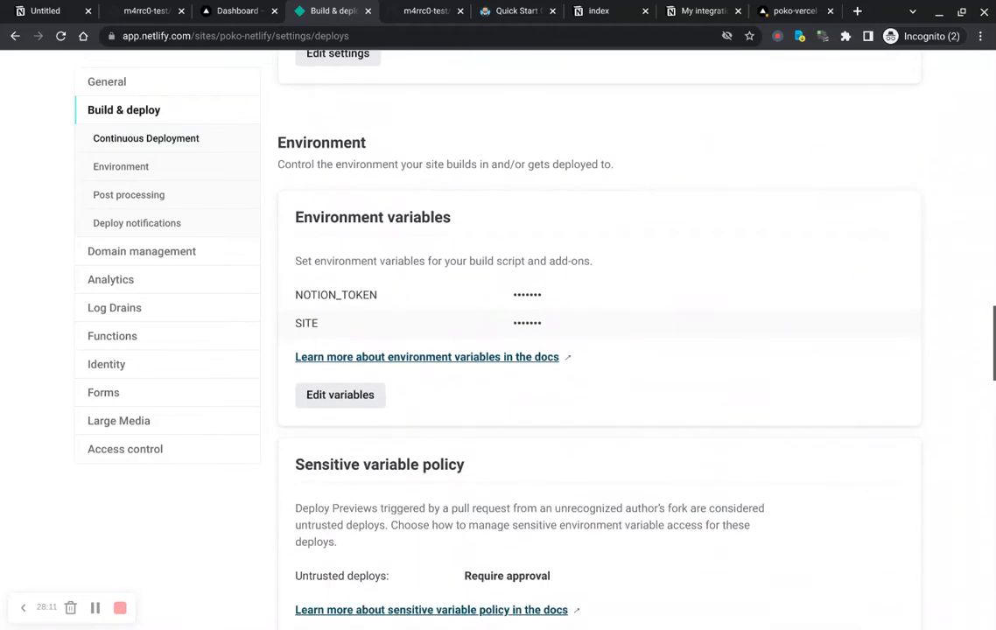
left_click(345, 419)
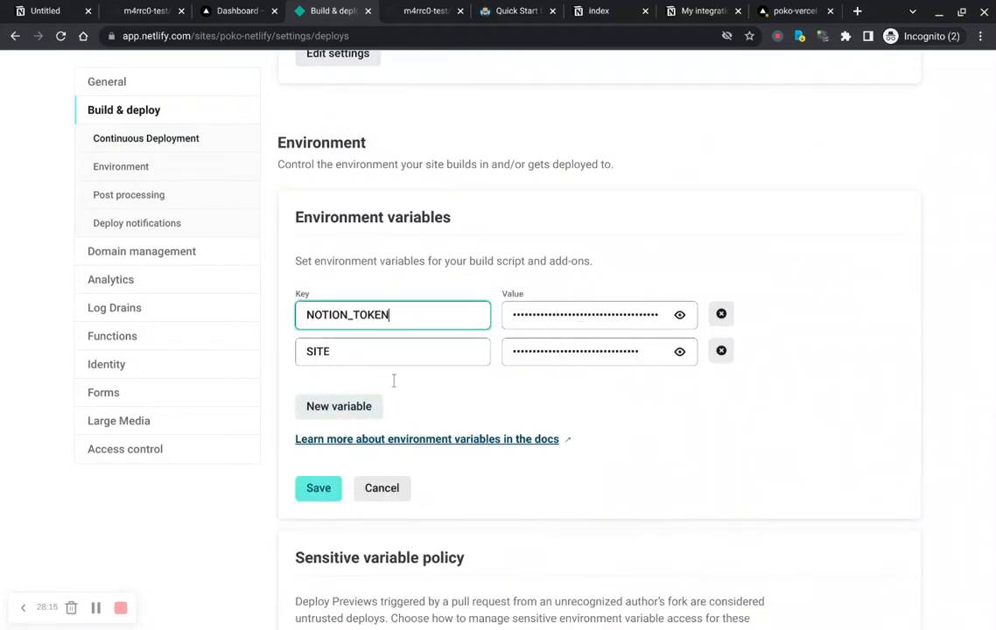
left_click(572, 362)
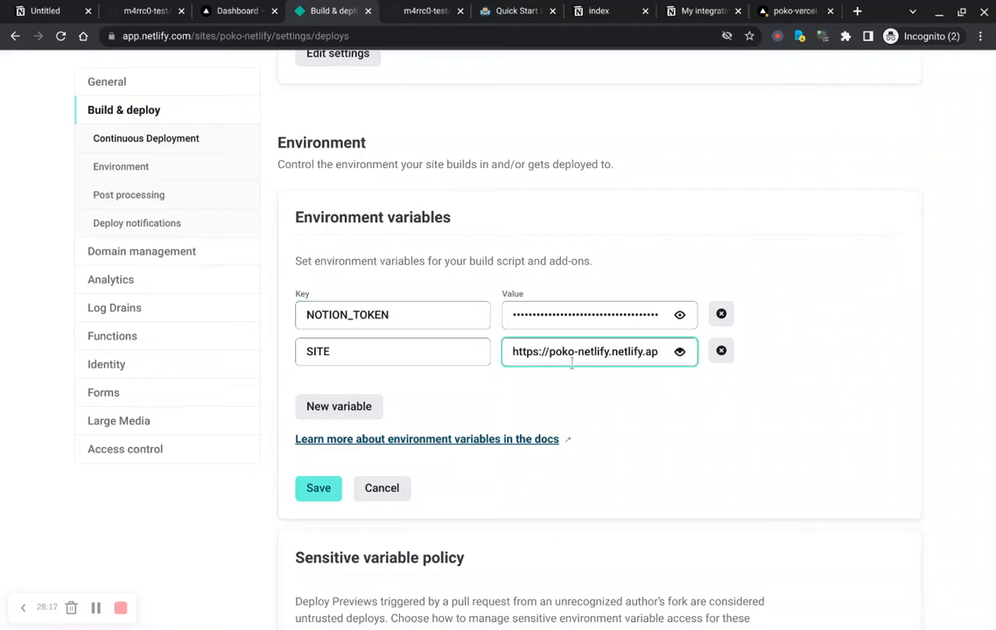
left_click_drag(560, 375, 588, 372)
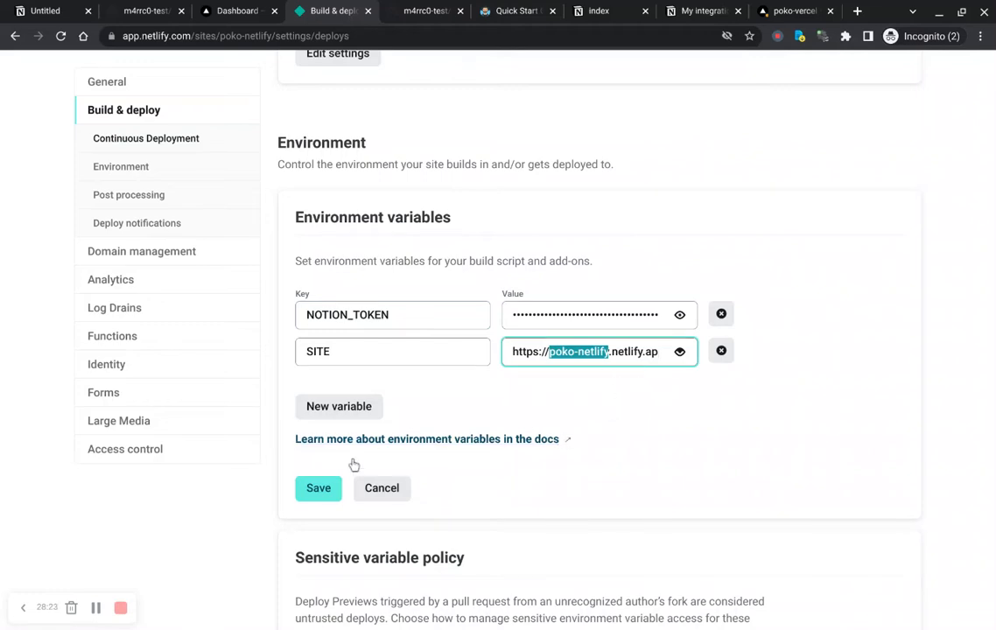
key("Return")
Step: Scroll through the remaining build & deploy settings, then go to the site overview and open the Deploys page
scroll(270, 405, "down", 6)
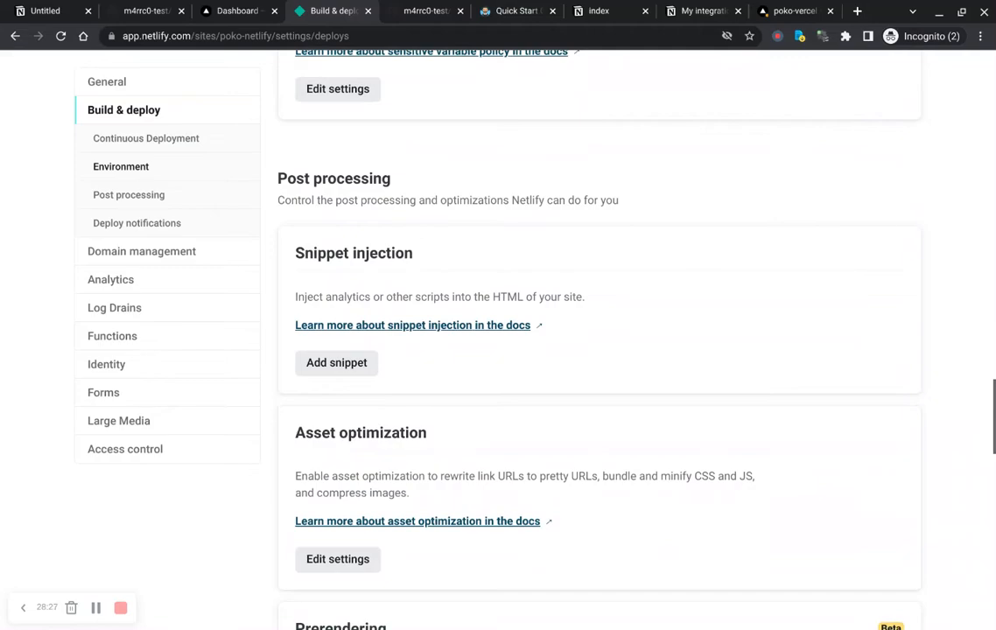
scroll(533, 341, "down", 4)
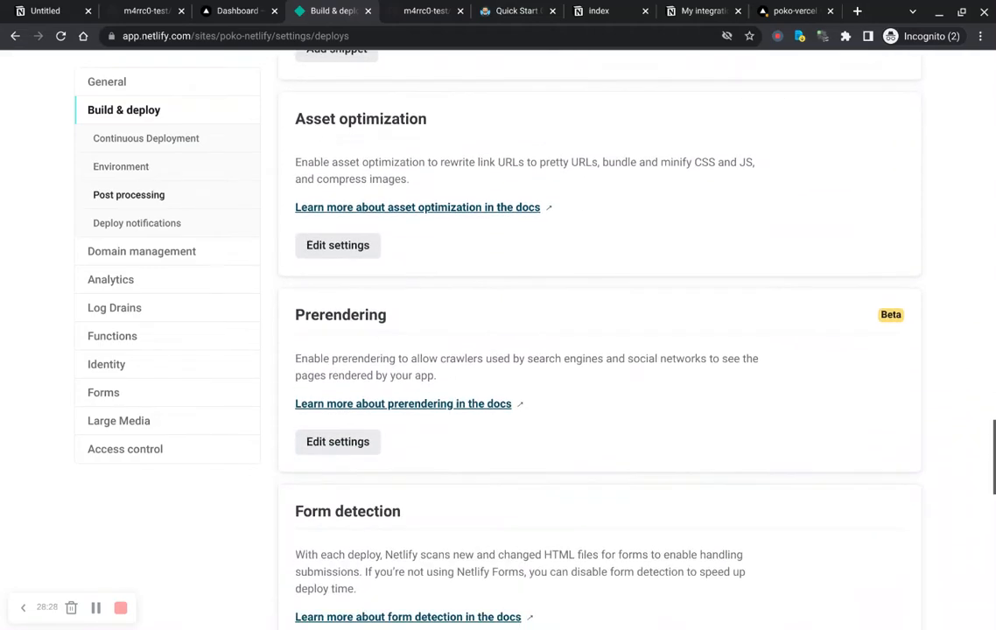
scroll(533, 341, "down", 6)
key("Home")
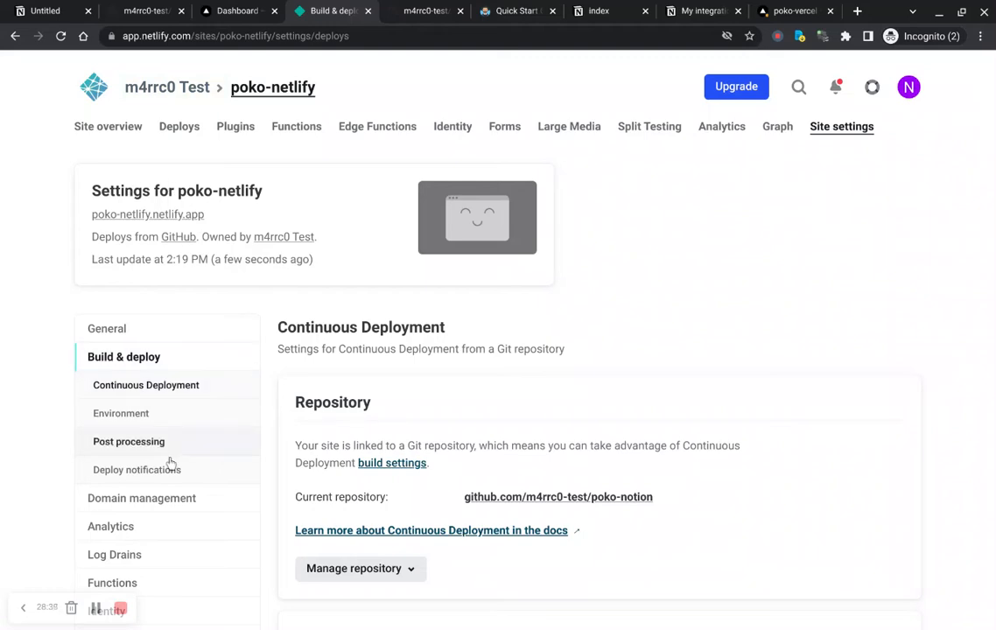
scroll(171, 464, "down", 3)
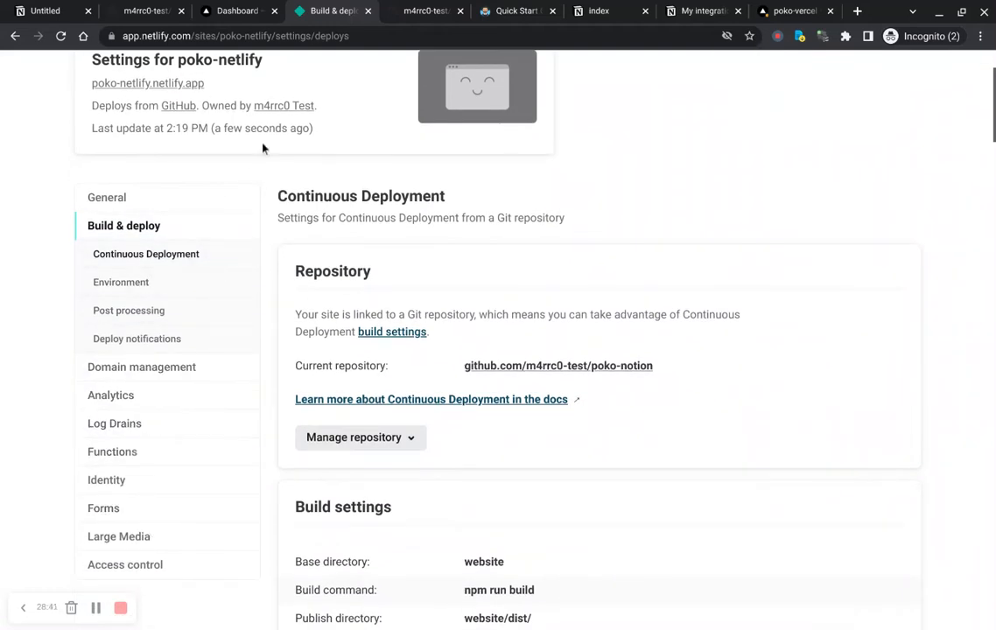
scroll(283, 178, "up", 3)
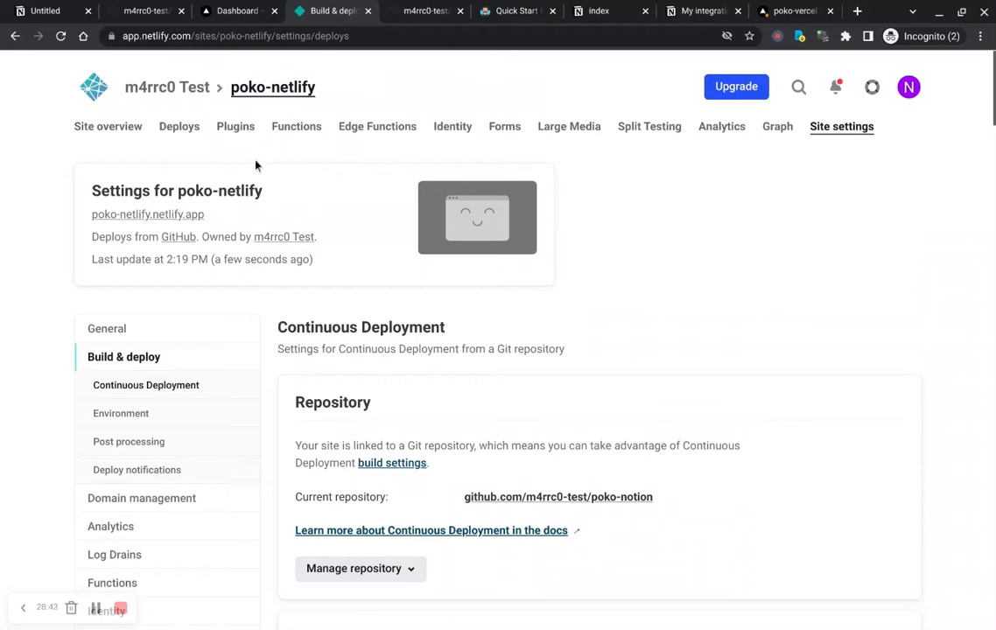
left_click(103, 133)
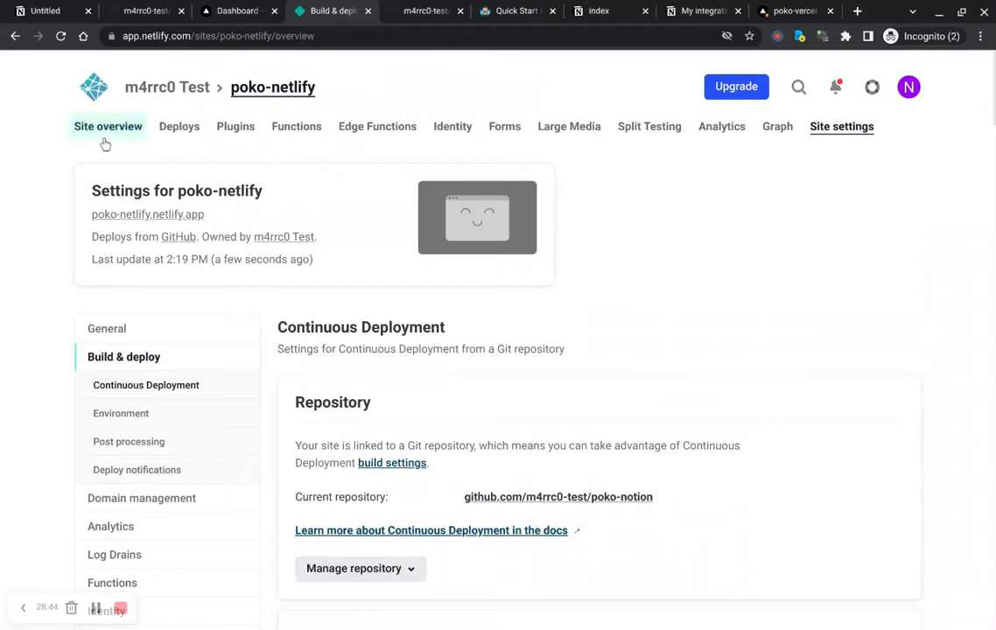
left_click(179, 126)
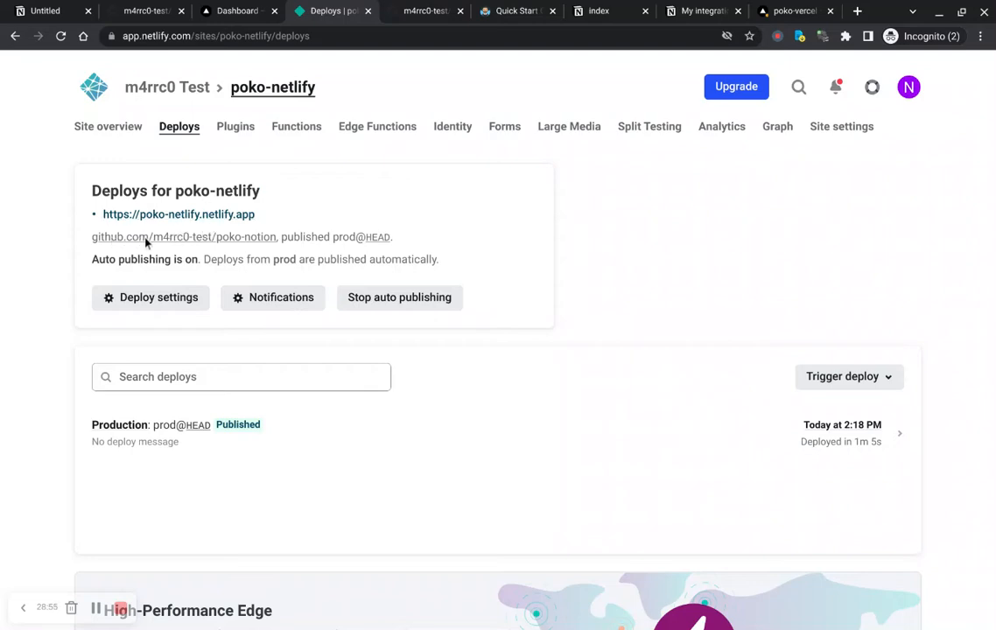
Step: Open the published poko-netlify.netlify.app site and inspect the homepage text
left_click(202, 217)
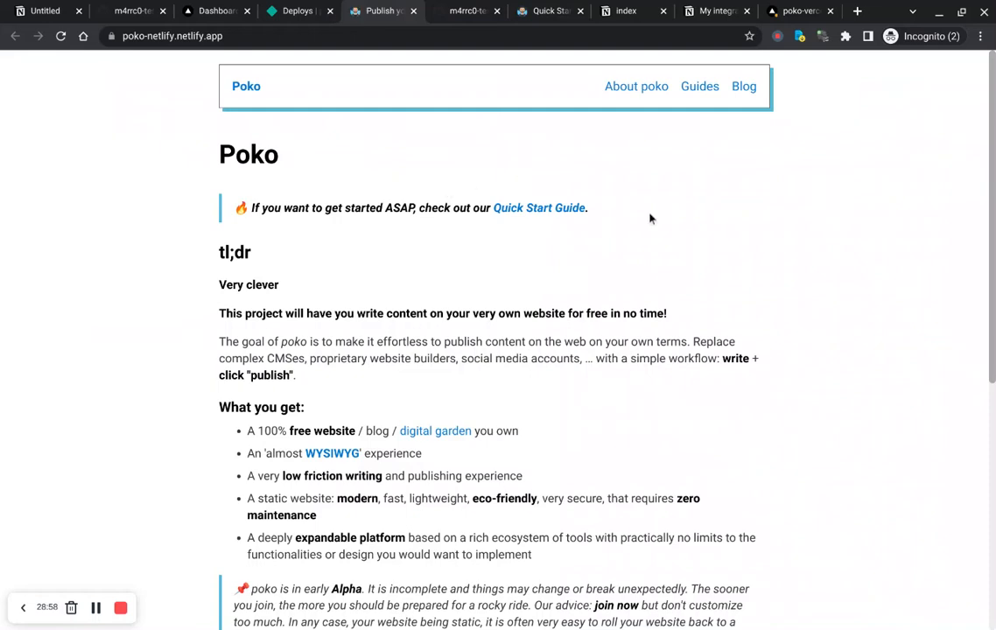
scroll(675, 220, "down", 2)
scroll(675, 220, "up", 2)
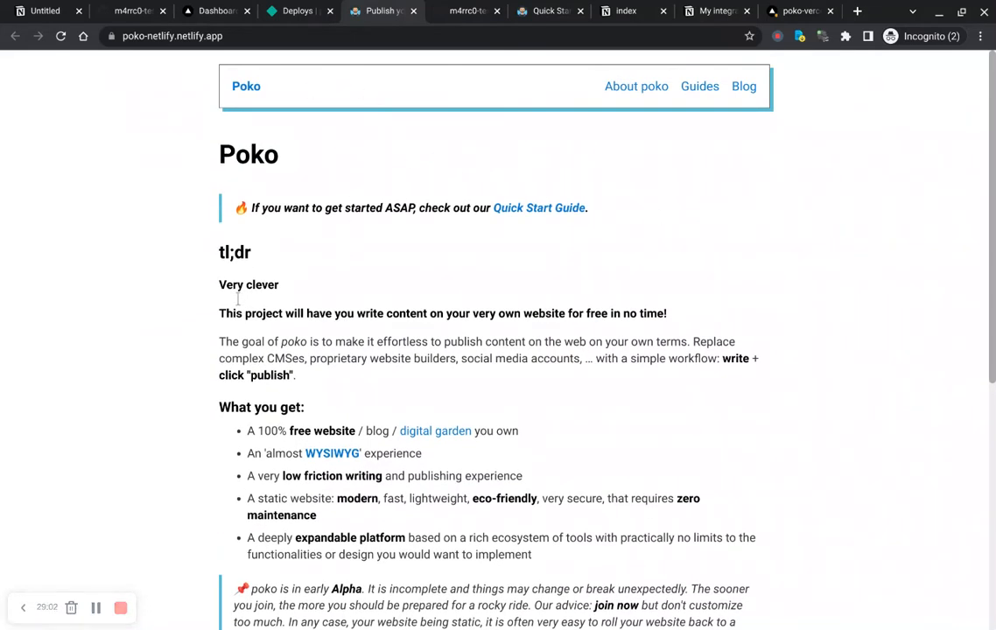
left_click_drag(219, 287, 294, 306)
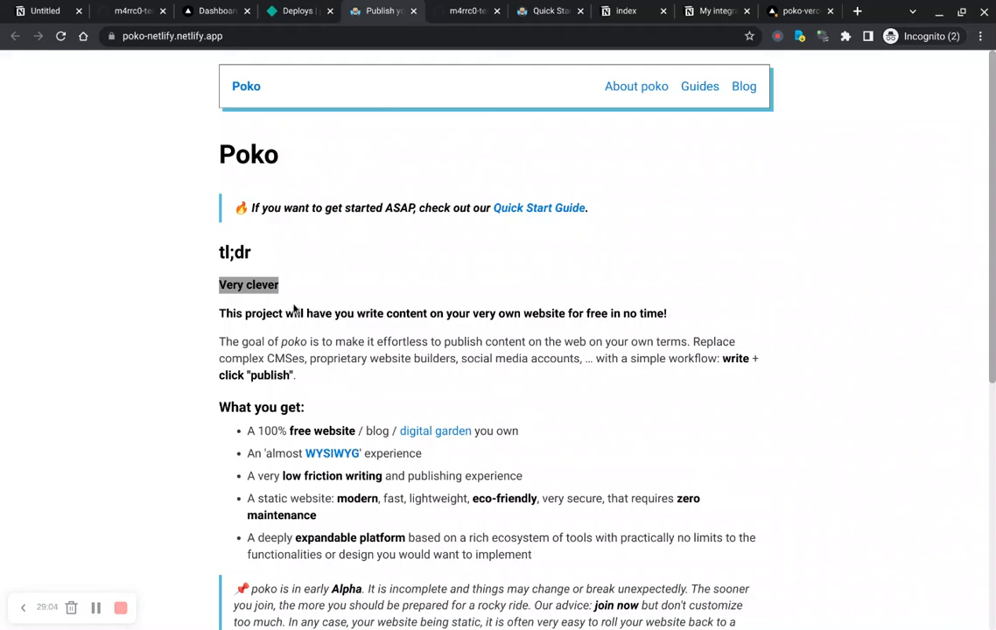
left_click(294, 308)
left_click_drag(294, 308, 221, 298)
left_click(329, 295)
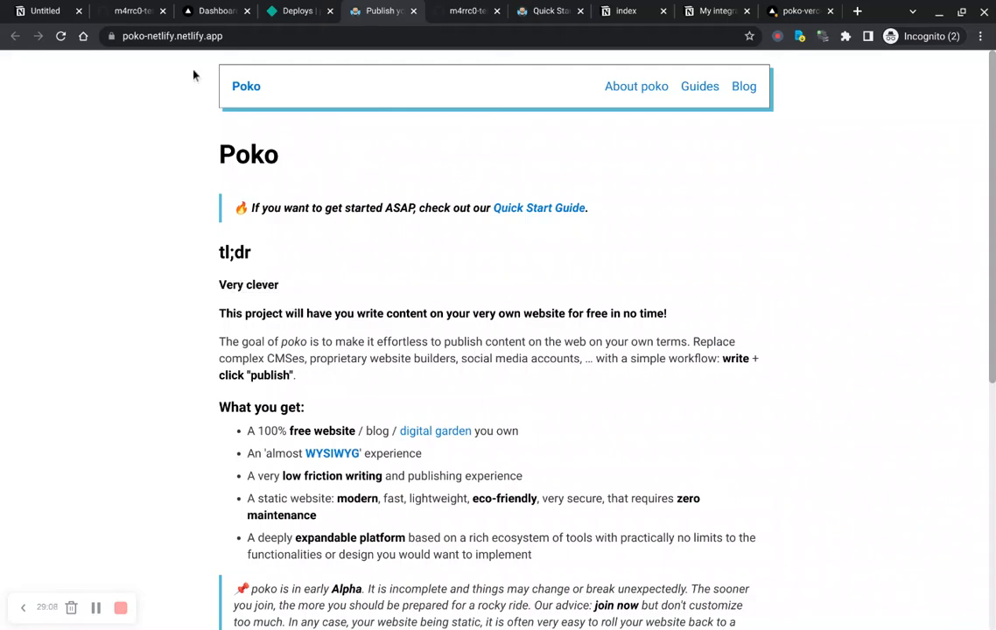
Step: Switch to the poko-vercel deployment tab, visit its deployed site, and close that site's tab
double_click(157, 38)
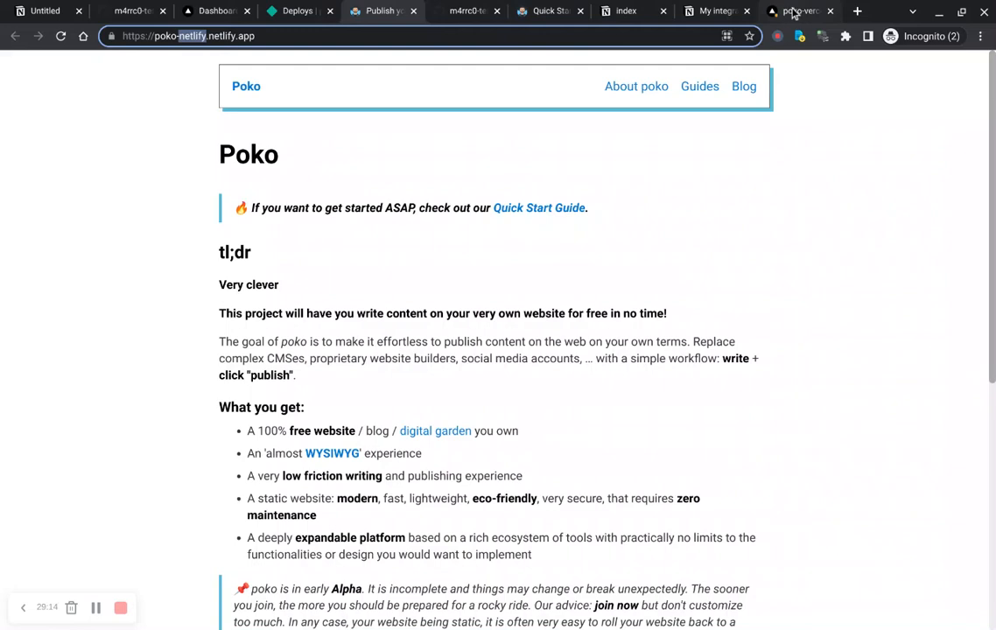
left_click(793, 12)
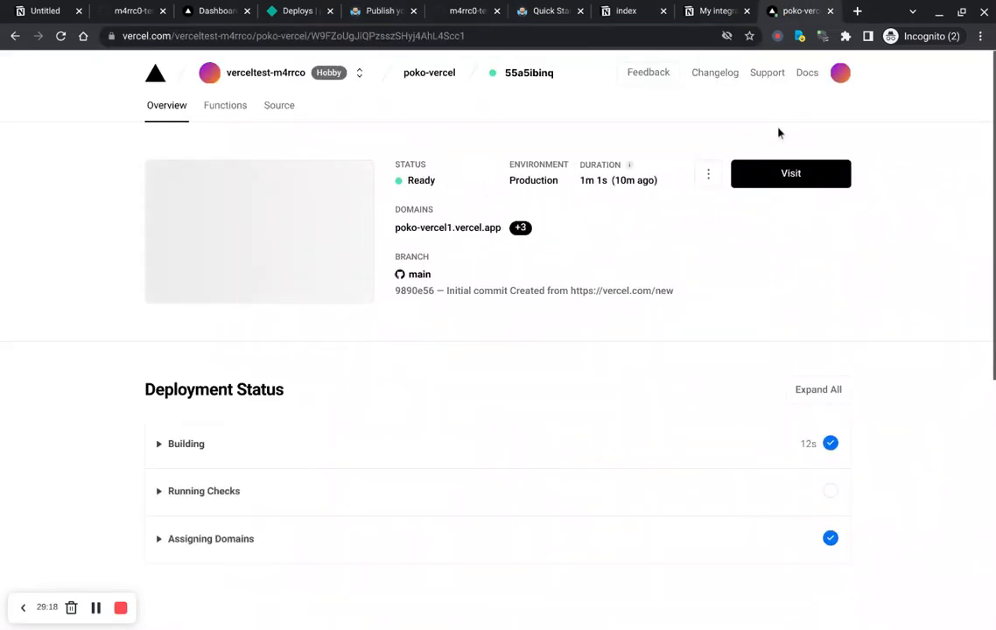
left_click(779, 191)
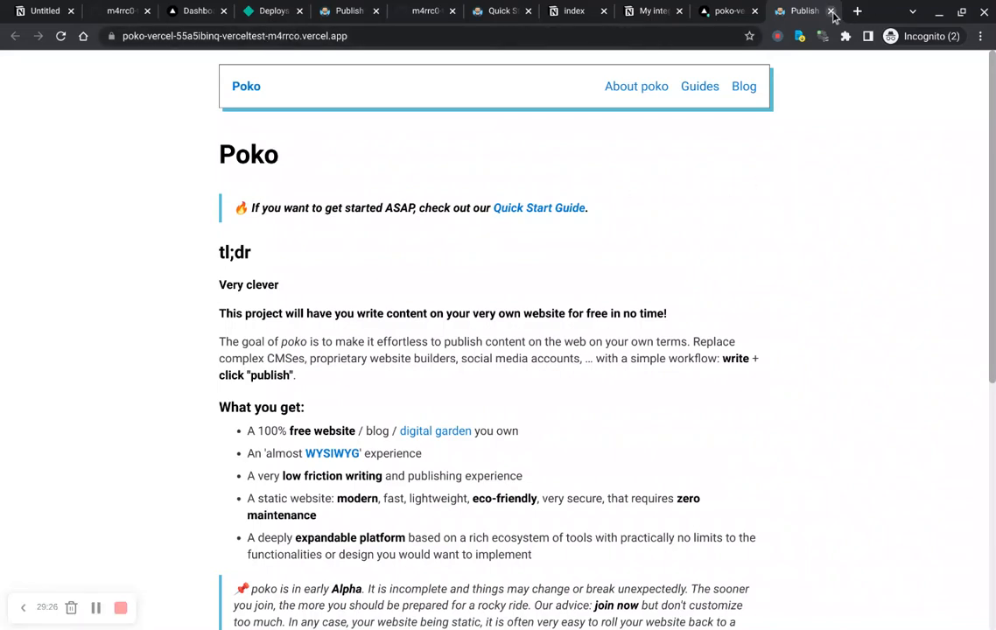
key("ctrl+w")
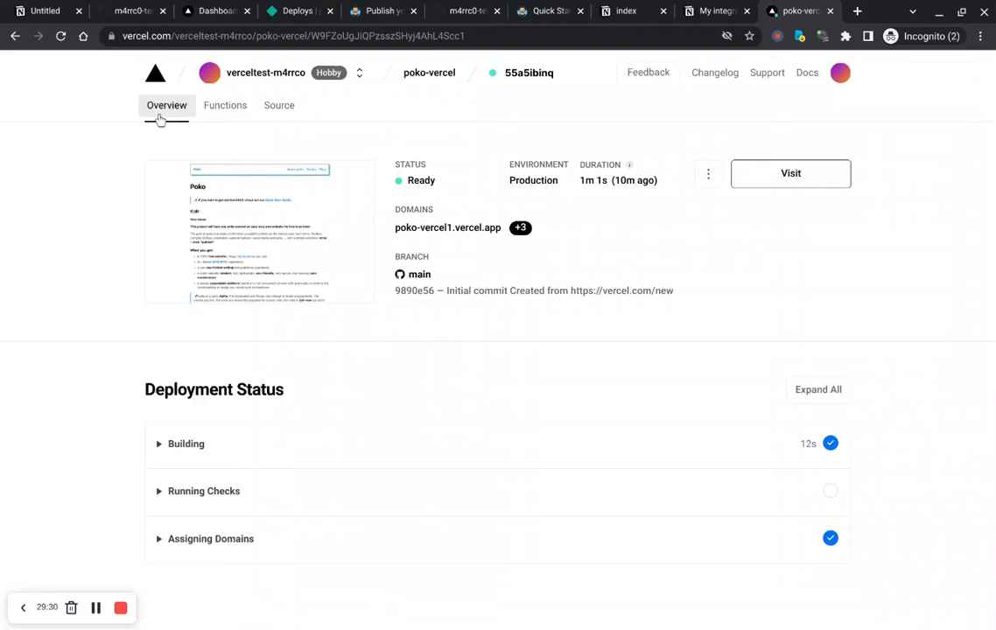
Step: Open the poko-vercel project overview and visit its production site to compare the homepage text
left_click(425, 76)
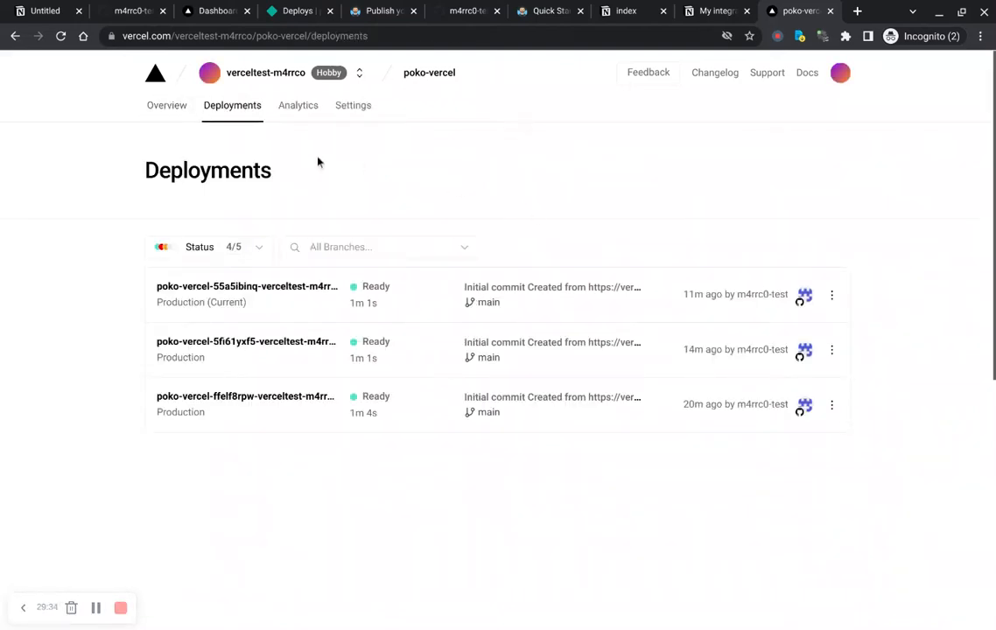
left_click(155, 105)
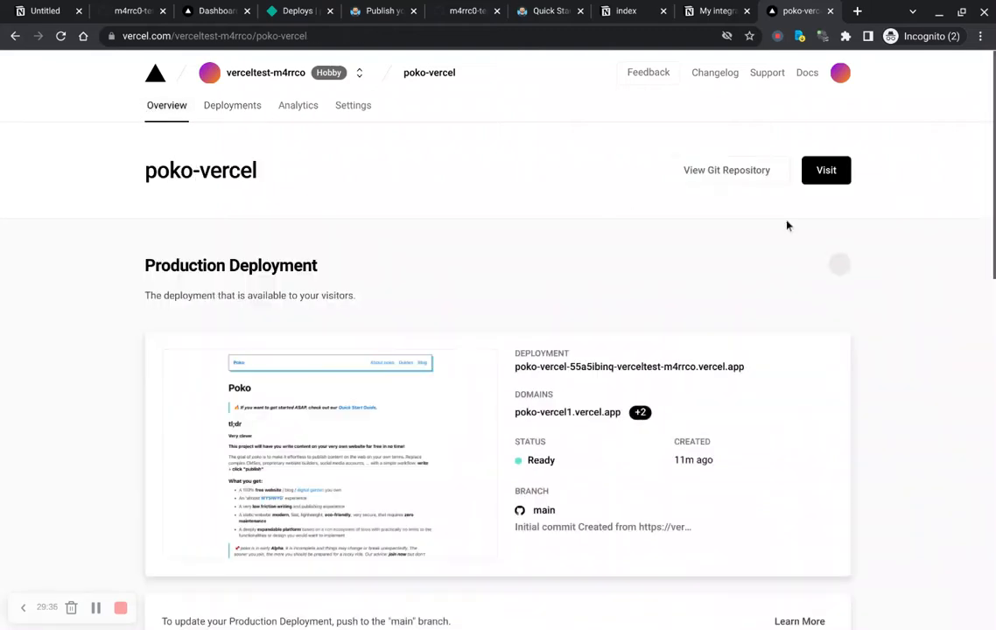
left_click(828, 181)
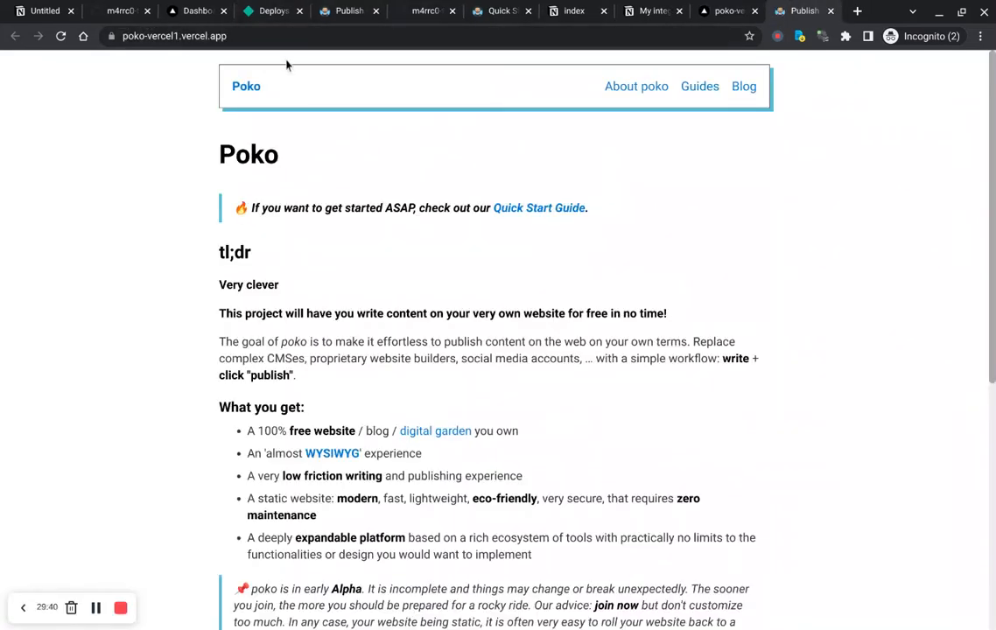
left_click_drag(224, 300, 285, 305)
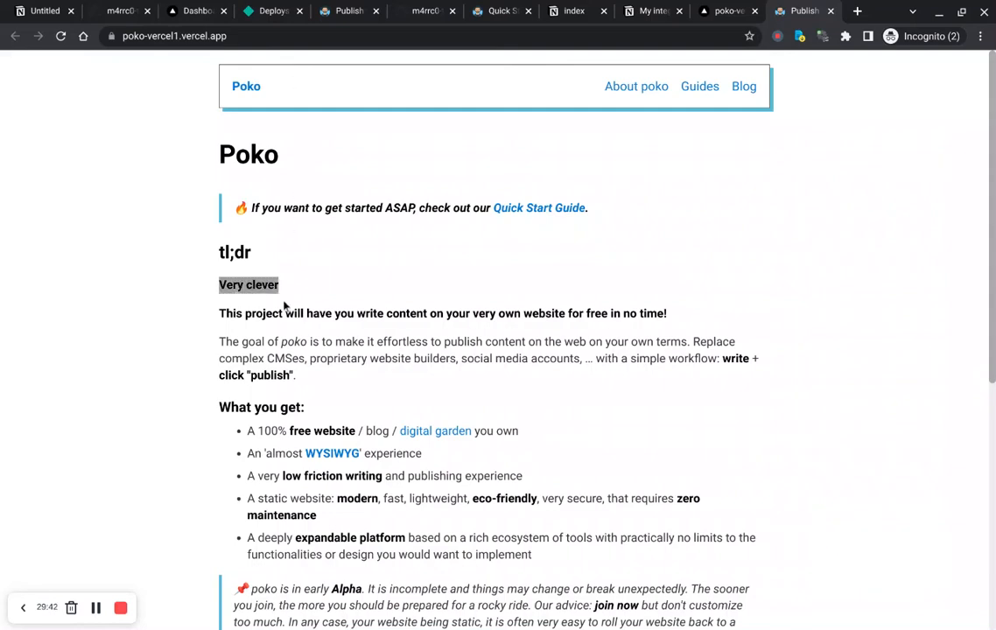
left_click(285, 303)
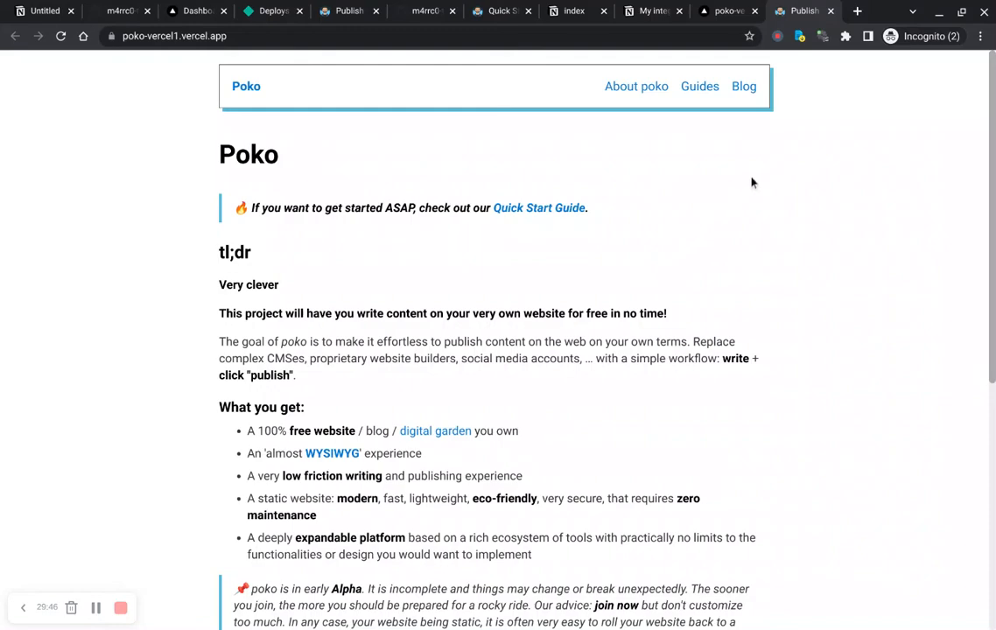
key("ctrl+shift+Tab")
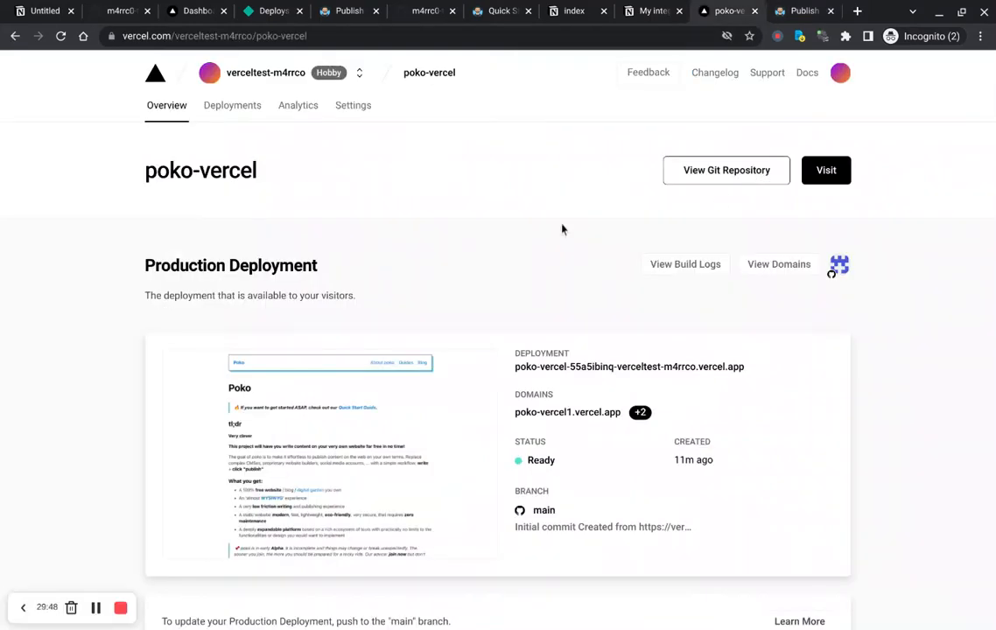
scroll(515, 231, "down", 5)
scroll(516, 233, "up", 5)
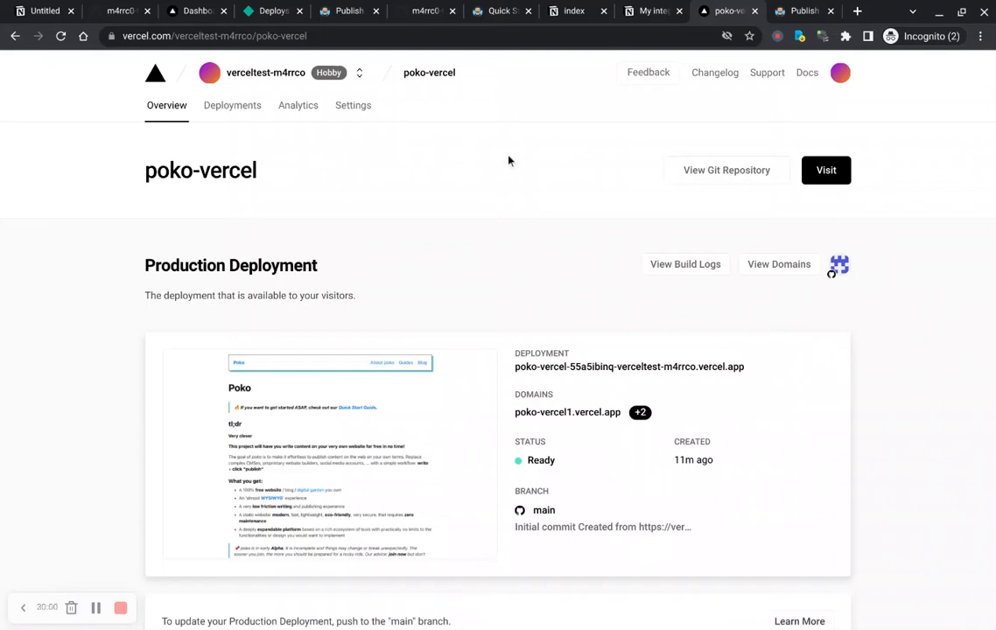
Step: Open the Poko User Guide from the Guides page of the Poko docs and read through it
left_click(496, 11)
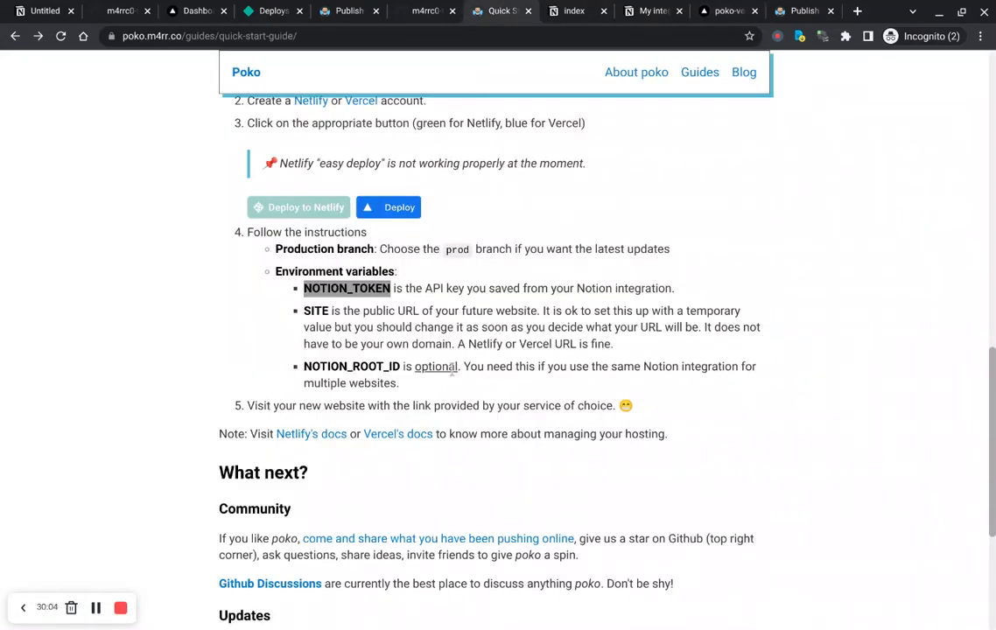
scroll(543, 273, "up", 10)
left_click(702, 89)
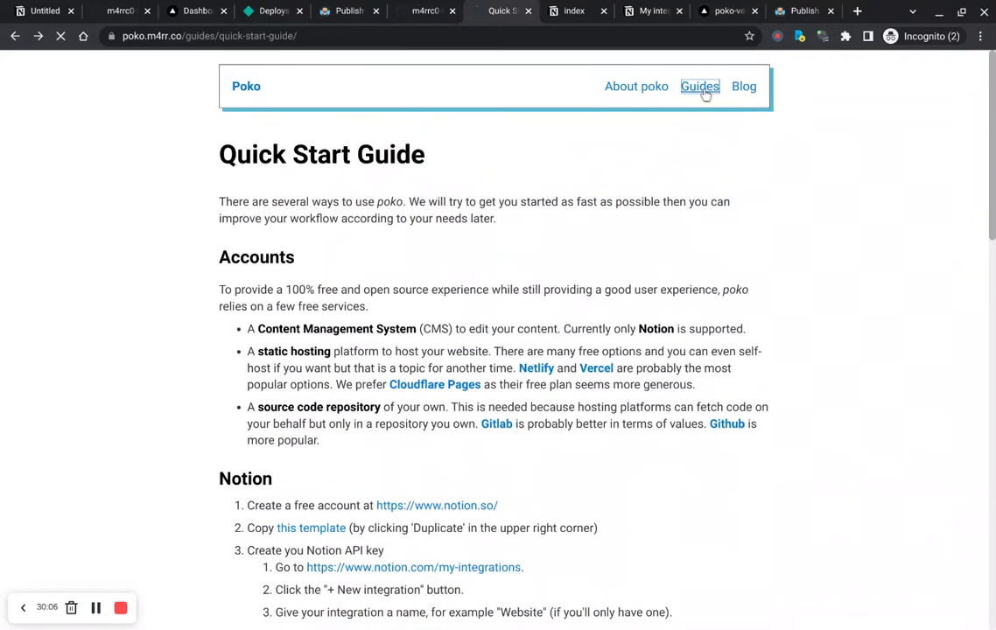
left_click(267, 225)
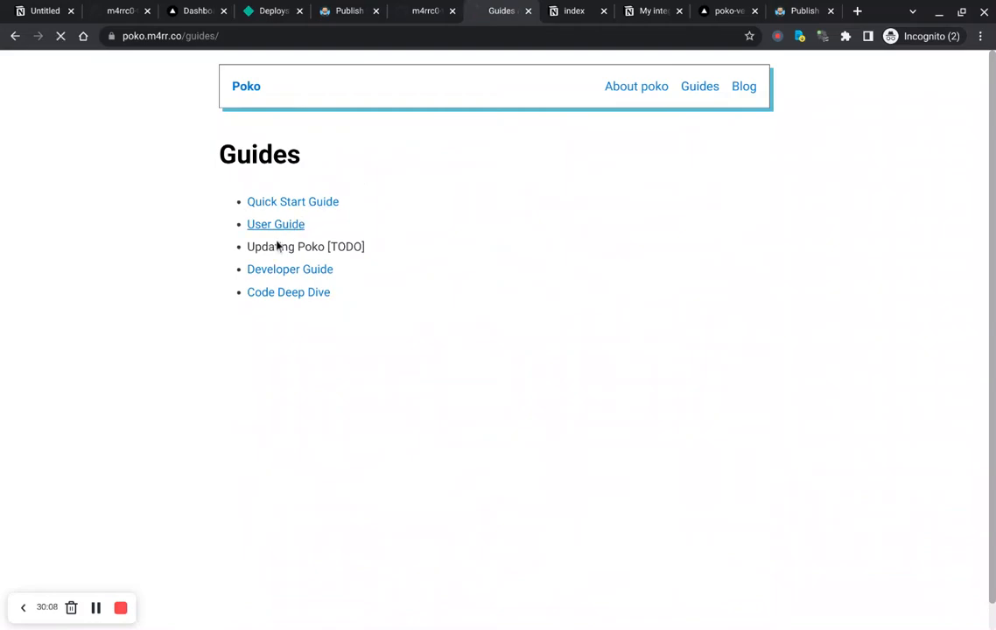
scroll(505, 322, "down", 6)
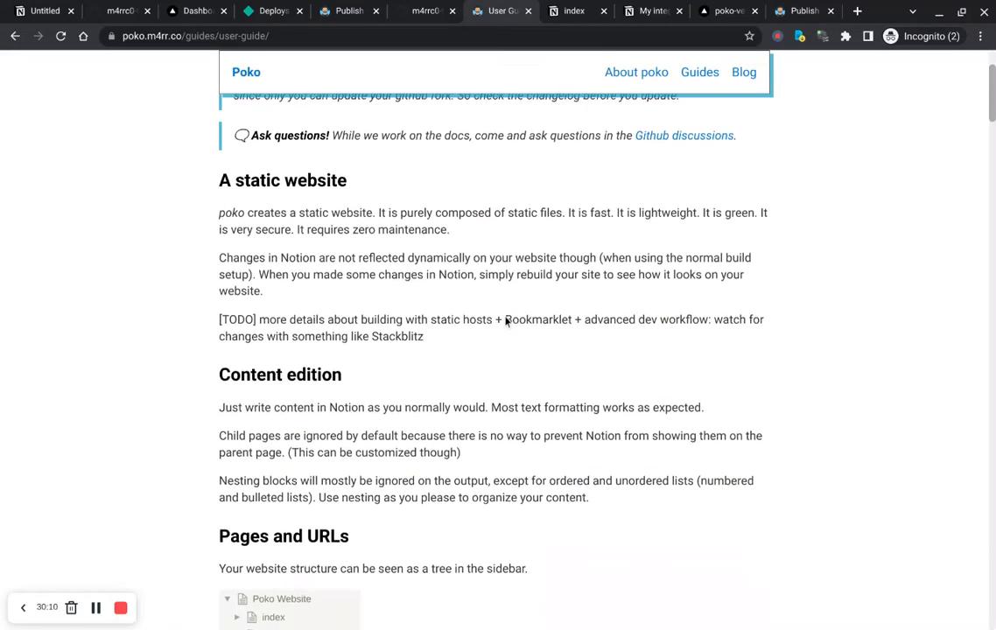
scroll(505, 322, "down", 6)
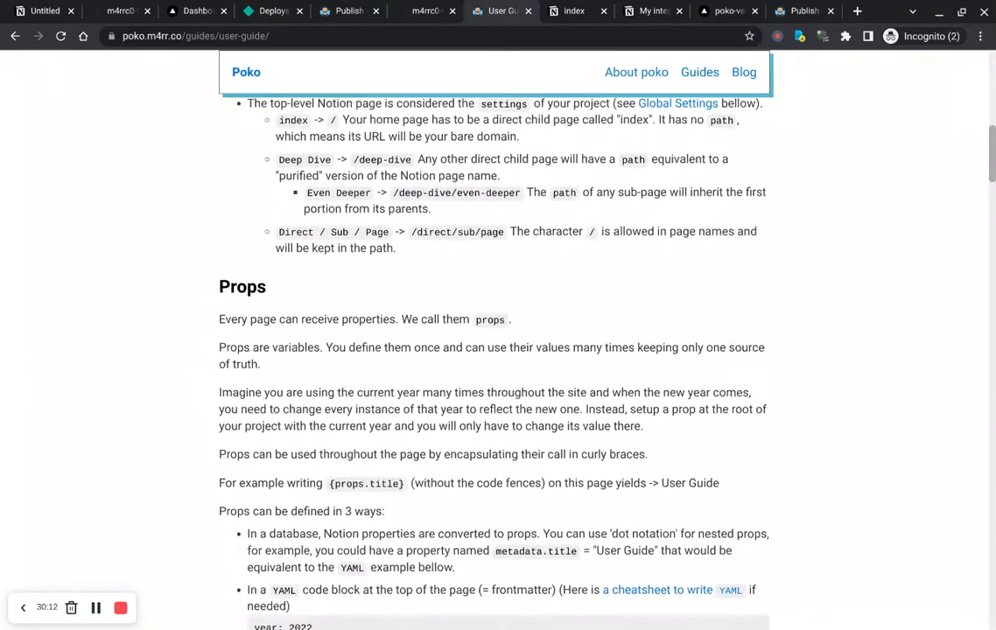
scroll(495, 350, "down", 8)
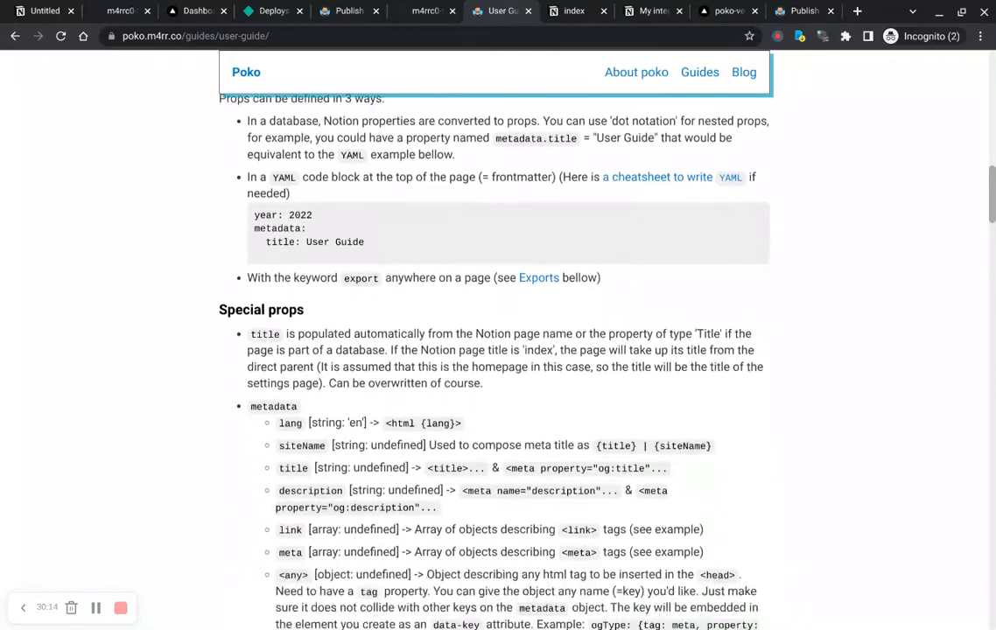
scroll(495, 350, "down", 9)
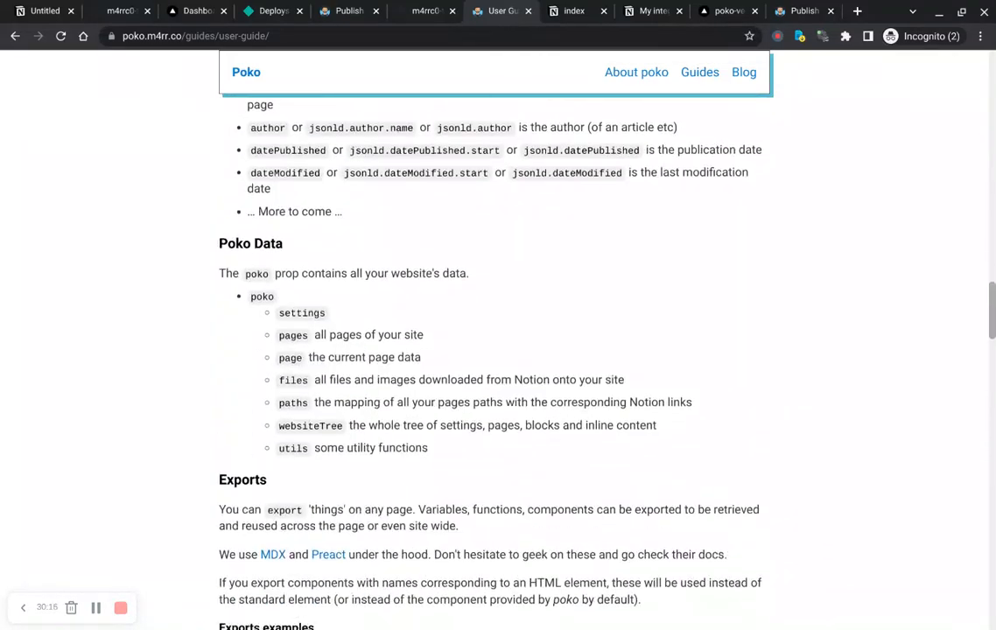
scroll(495, 350, "up", 6)
scroll(648, 138, "up", 15)
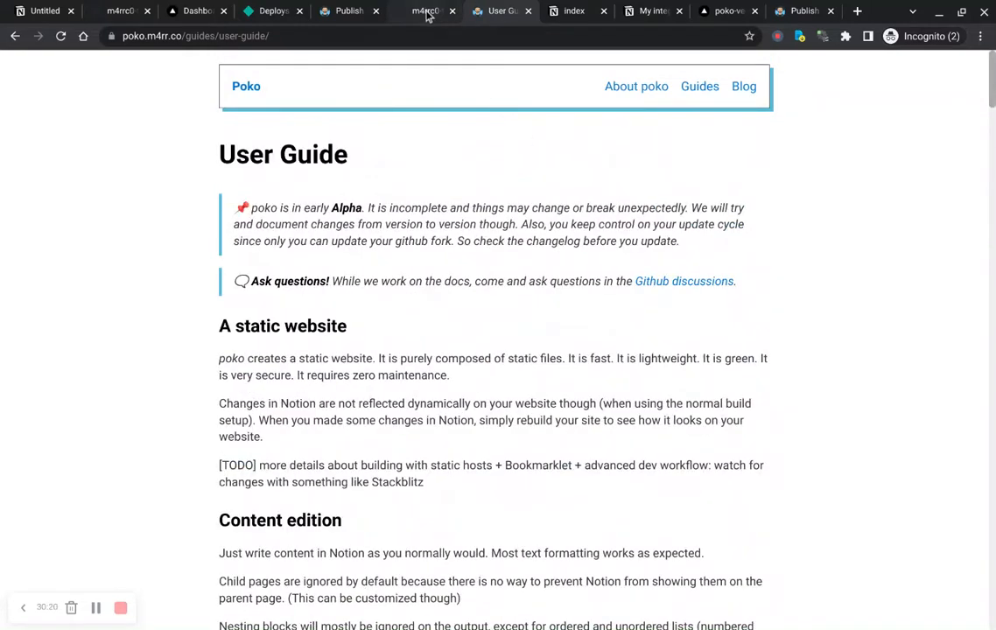
Step: Delete the Untitled page from the Notion workspace sidebar
left_click(574, 12)
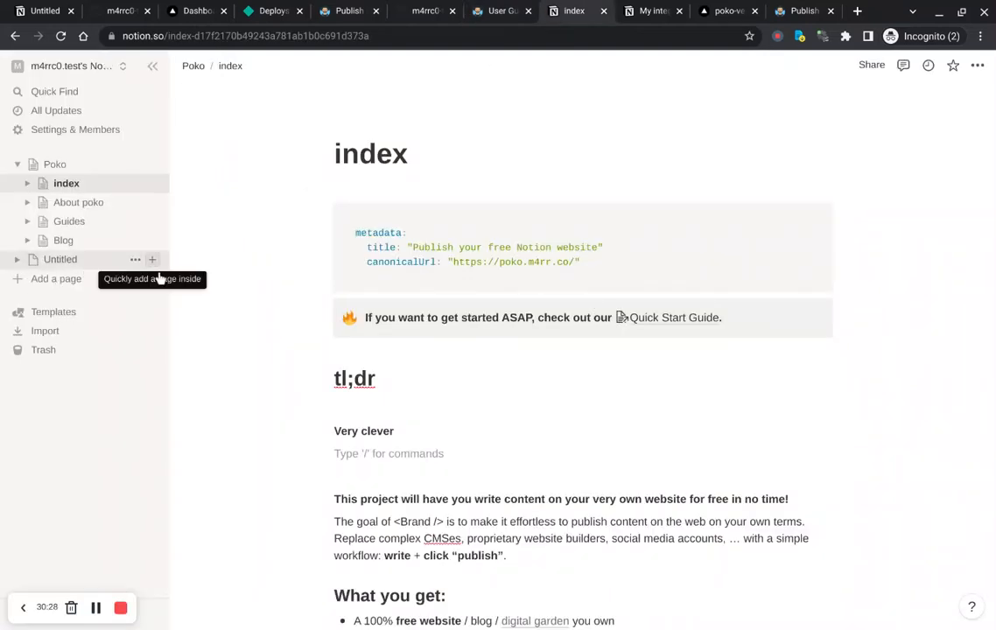
left_click(136, 267)
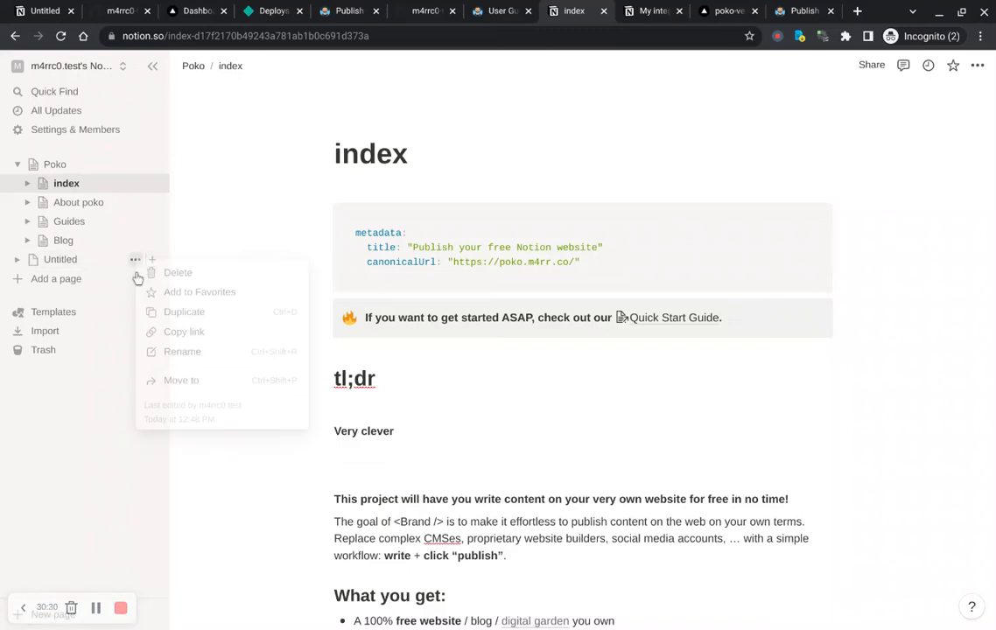
left_click(233, 276)
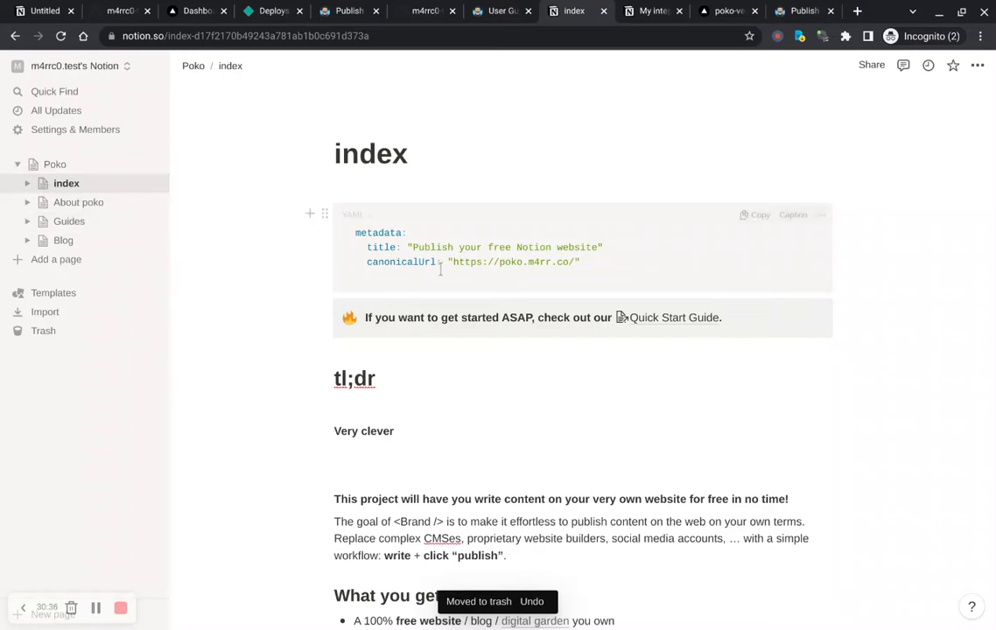
Step: Open the Poko settings page in Notion and read through its YAML configuration and exports documentation
scroll(441, 270, "down", 2)
scroll(440, 270, "up", 3)
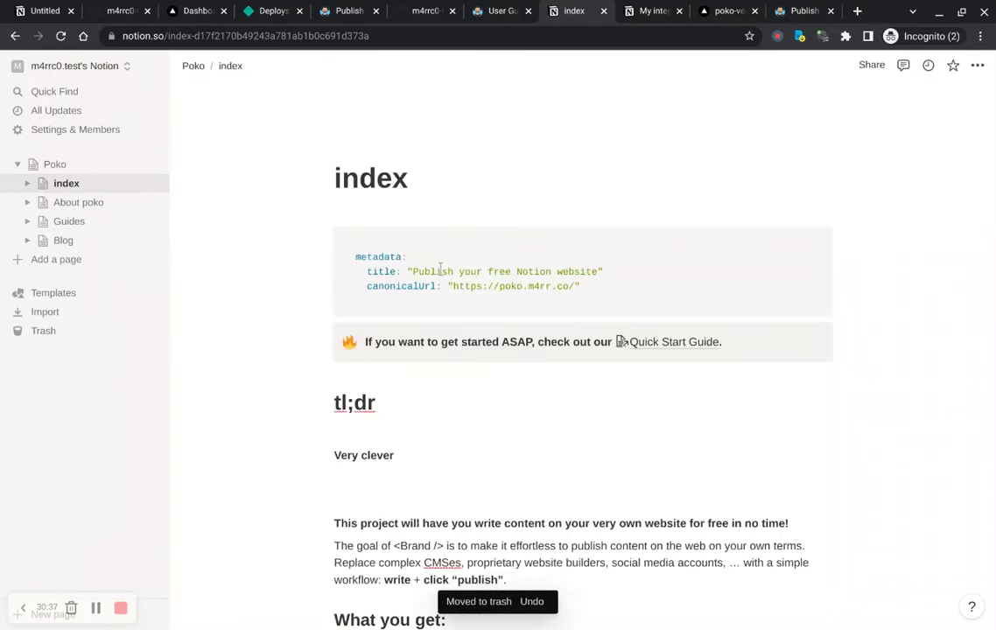
left_click(58, 166)
scroll(463, 219, "down", 4)
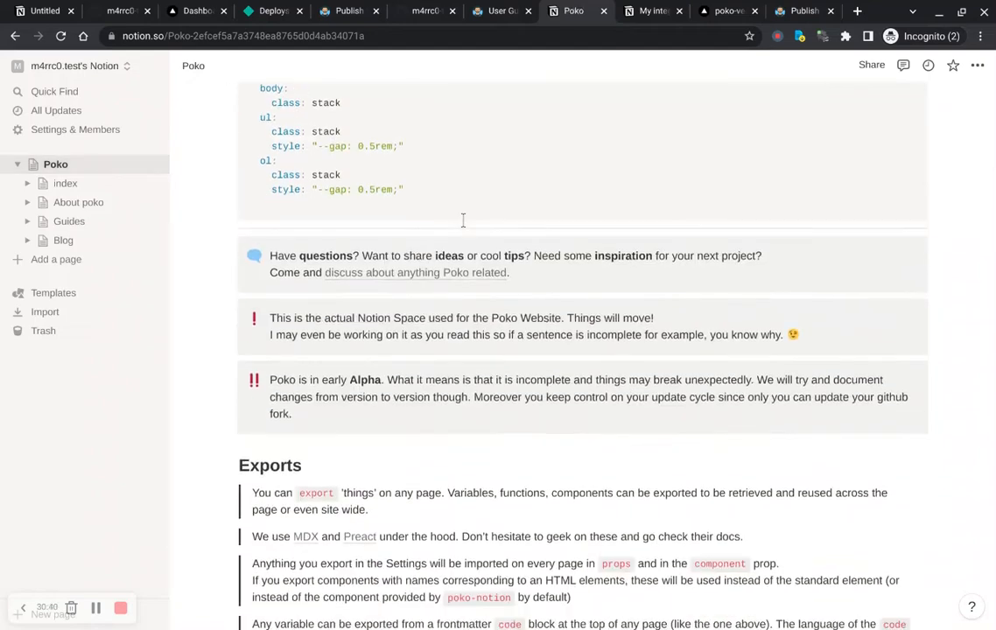
scroll(463, 220, "up", 4)
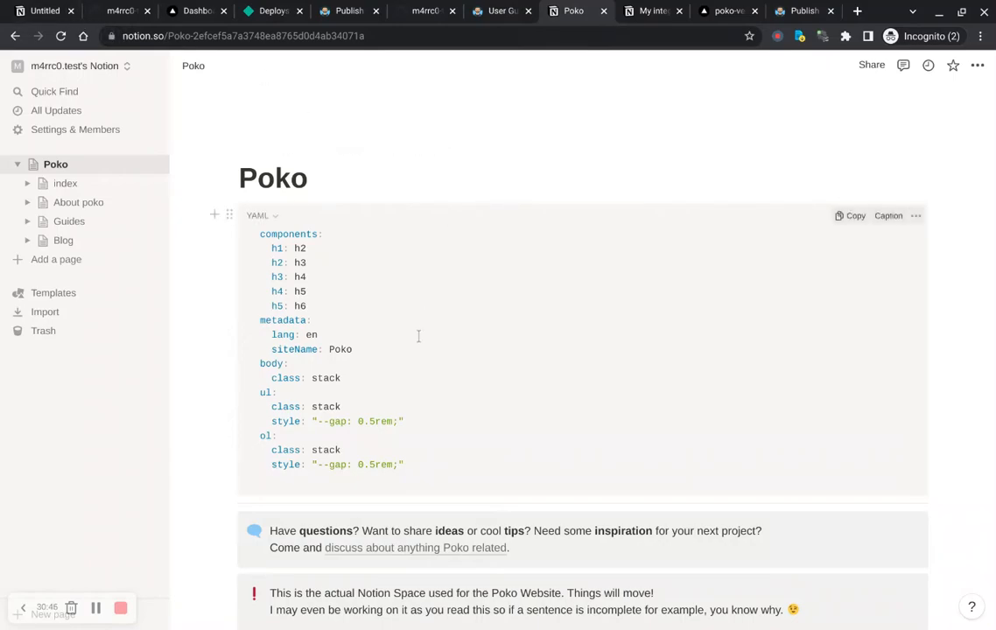
scroll(419, 336, "down", 5)
scroll(419, 336, "down", 3)
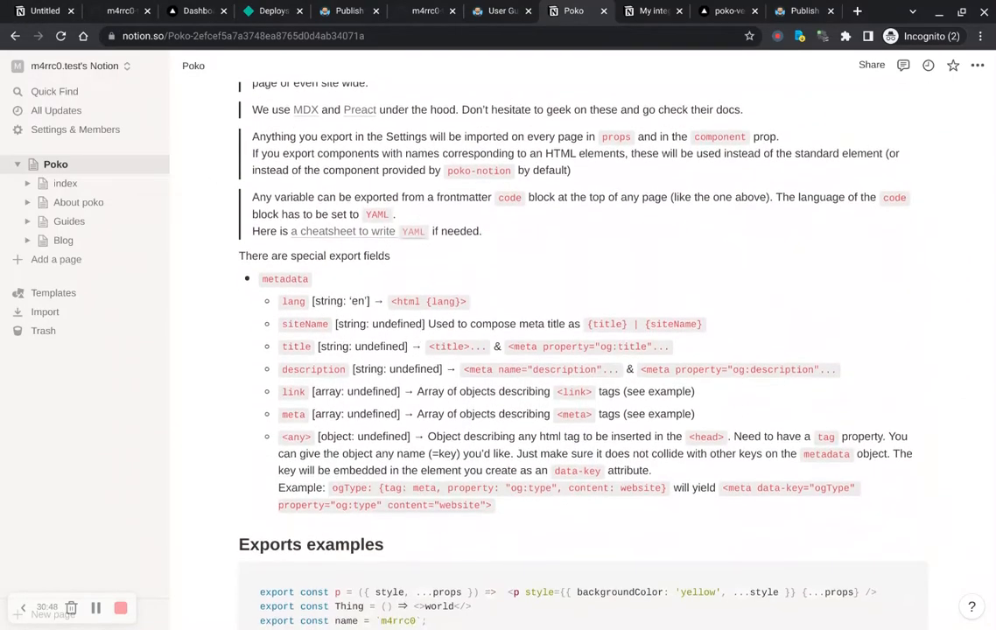
scroll(419, 336, "up", 10)
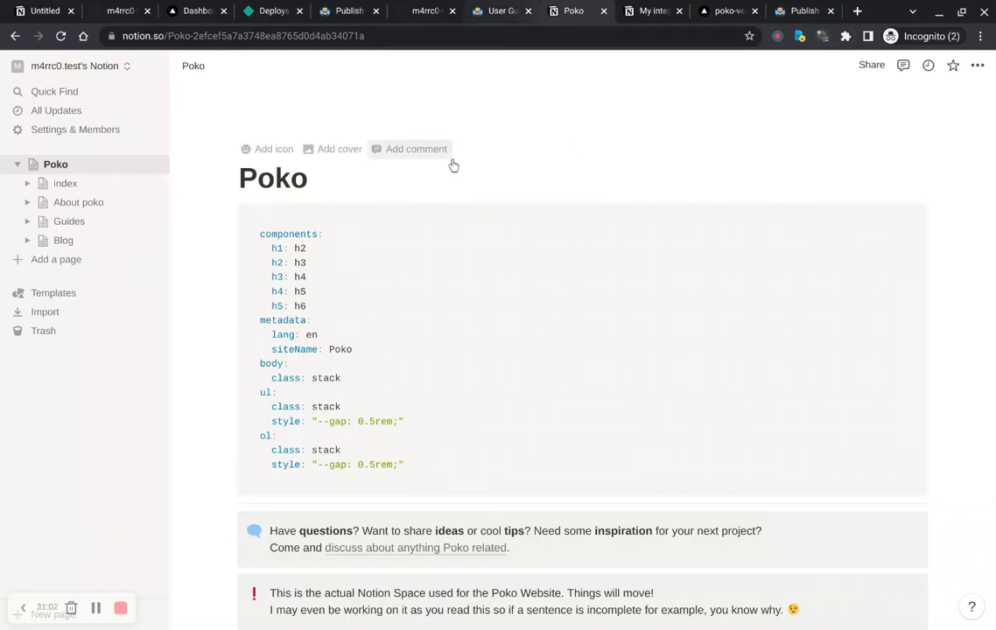
Step: Visit the poko-notion GitHub Discussions from the Poko docs homepage, close that tab, and return to the User Guide
key("ctrl+shift+Tab")
scroll(524, 248, "down", 20)
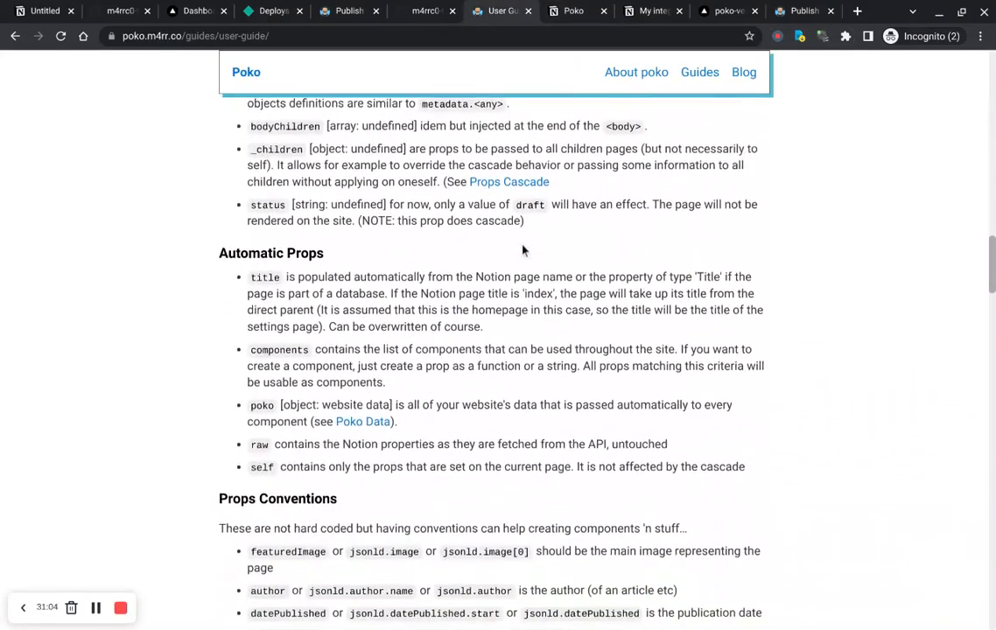
left_click(247, 73)
scroll(419, 208, "down", 5)
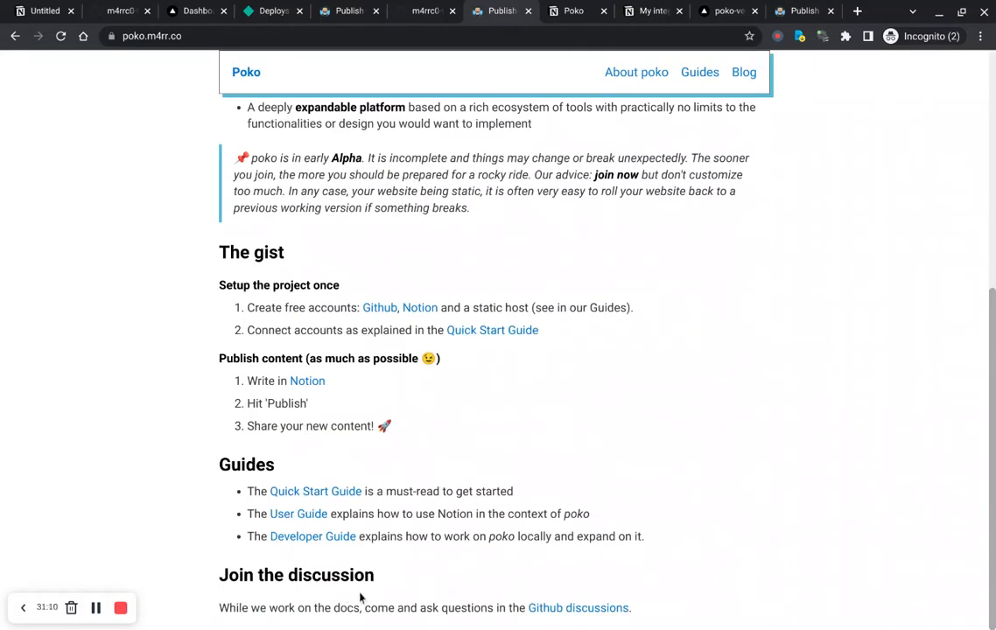
middle_click(578, 608)
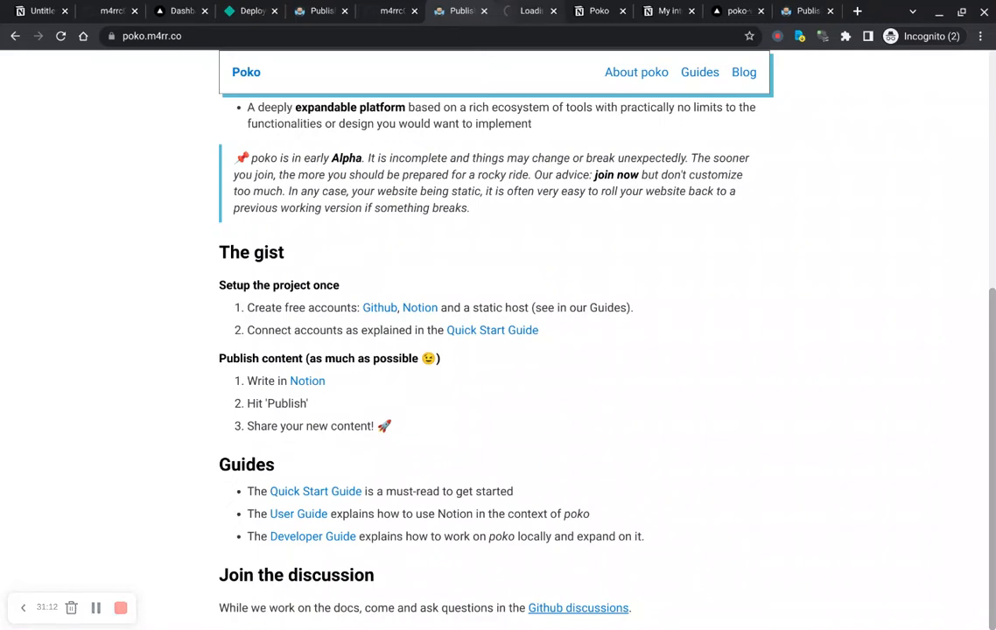
key("ctrl+Tab")
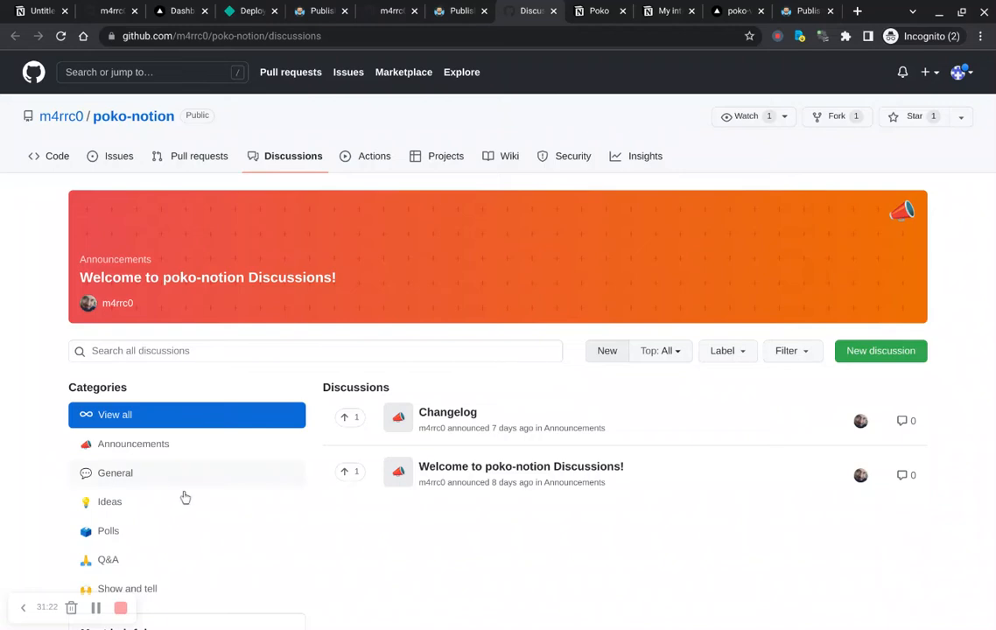
scroll(175, 560, "down", 1)
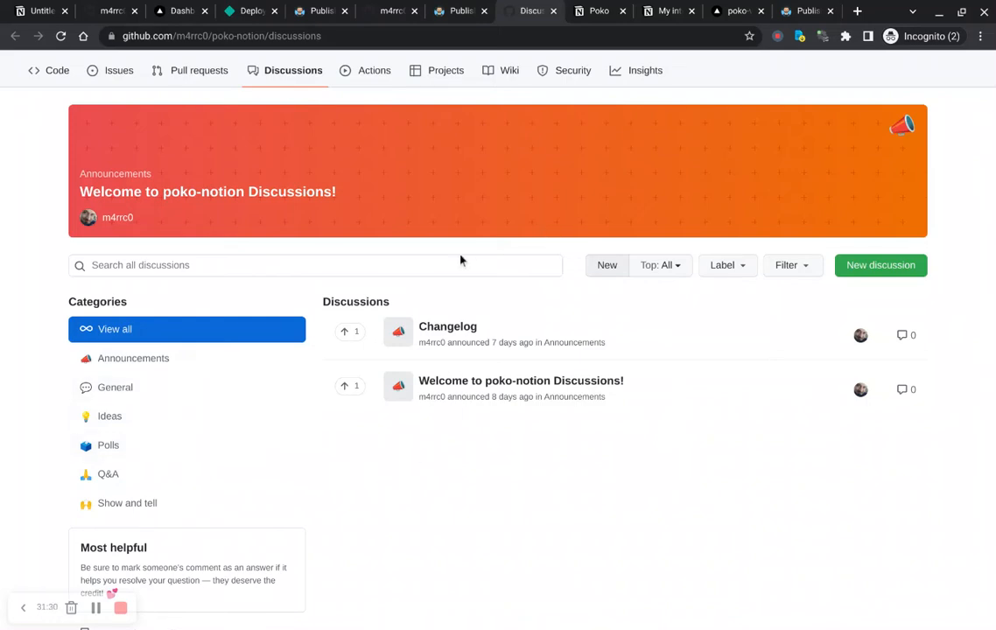
scroll(460, 260, "up", 2)
left_click(553, 11)
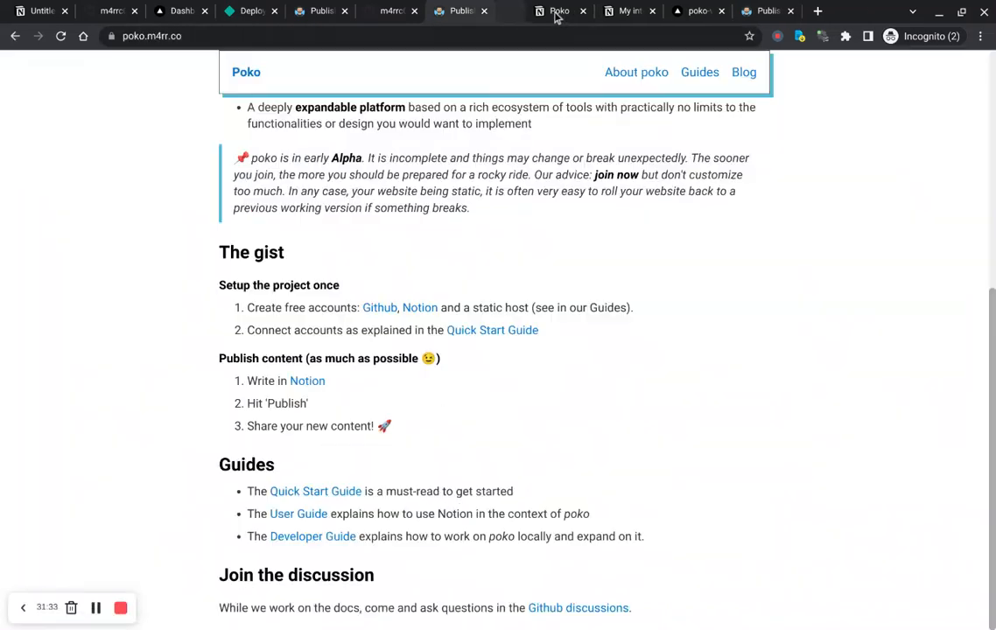
key("alt+Left")
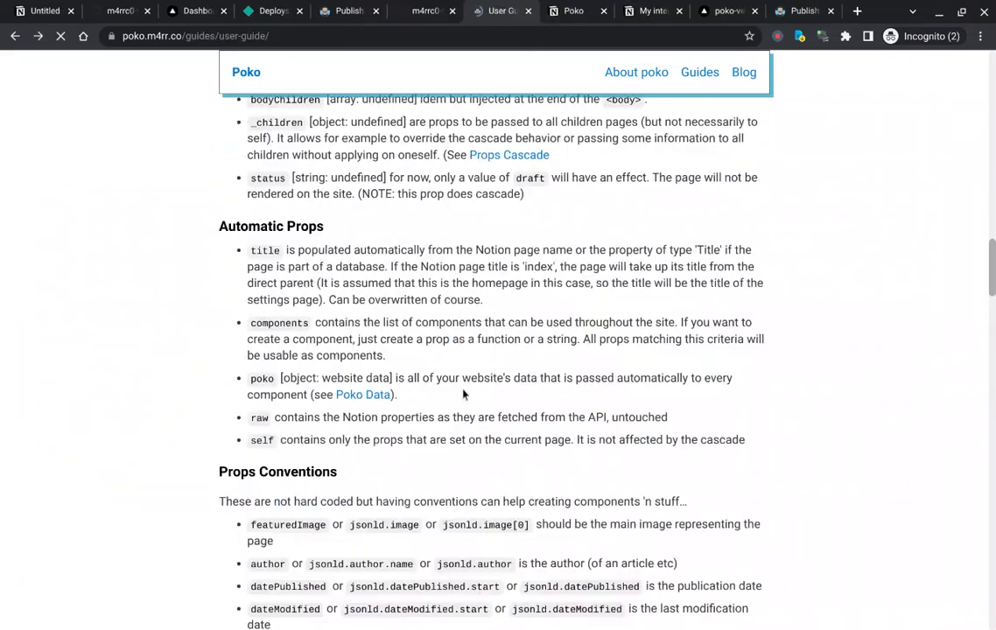
scroll(522, 319, "down", 2)
scroll(522, 319, "up", 2)
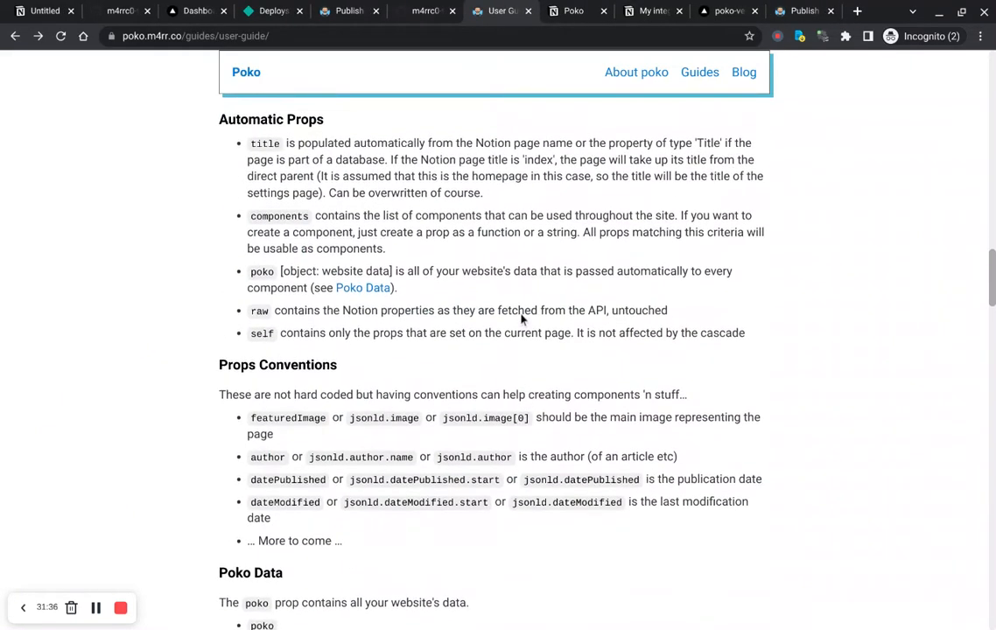
Step: Delete the Guides and About poko subpages under the Poko page in Notion
key("ctrl+Tab")
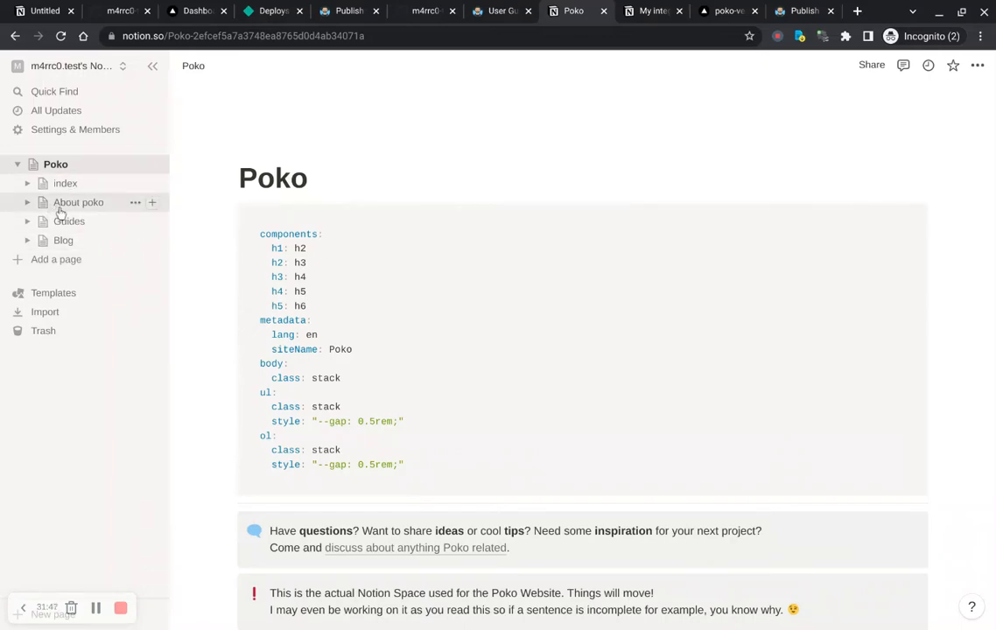
left_click(137, 229)
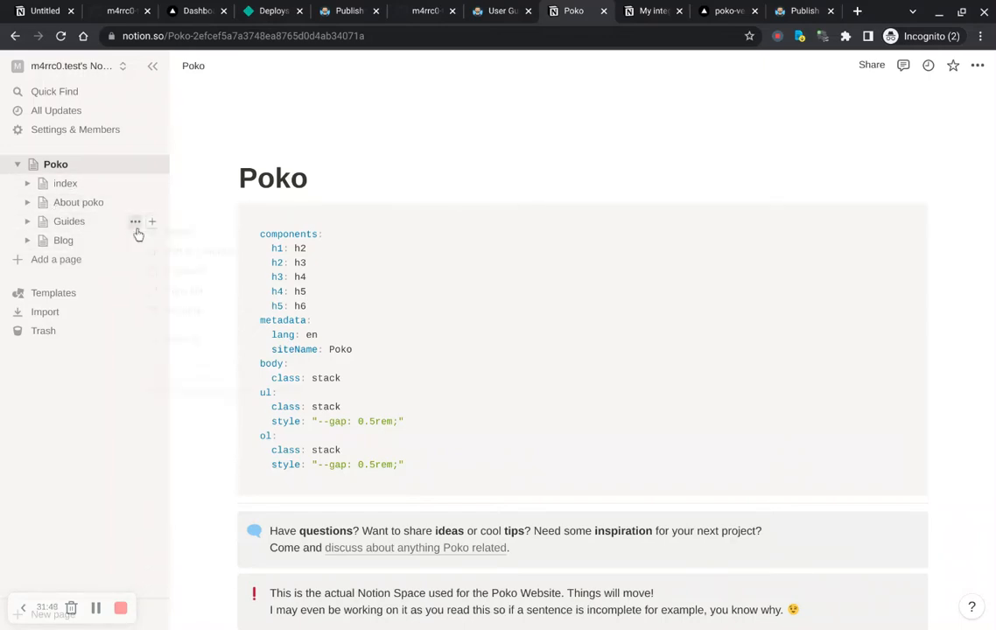
left_click(182, 233)
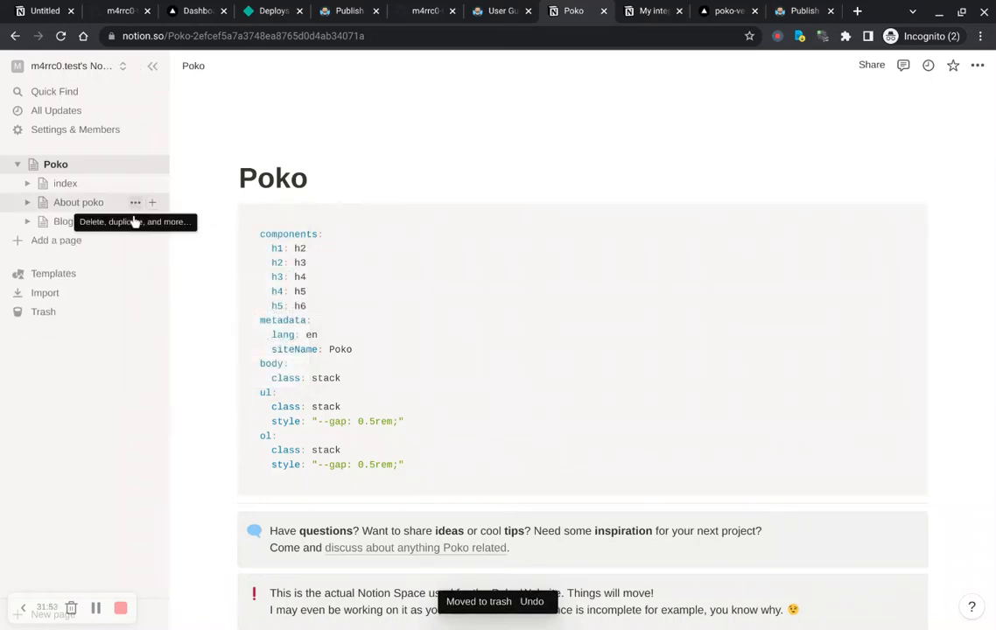
left_click(135, 209)
left_click(181, 225)
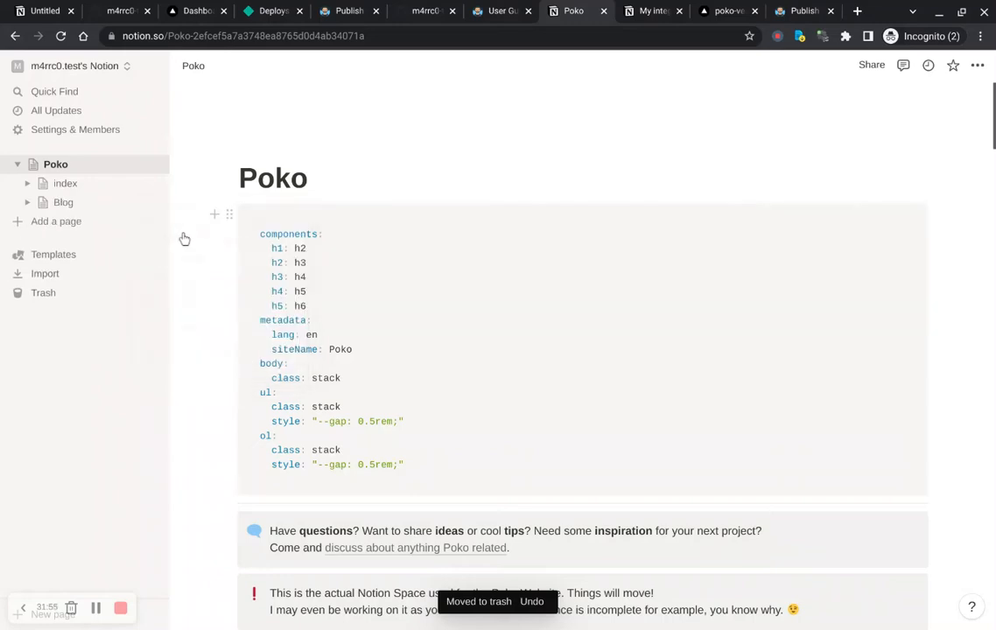
Step: Open the Blog and index pages in Notion and expand them to view their subpages
left_click(69, 214)
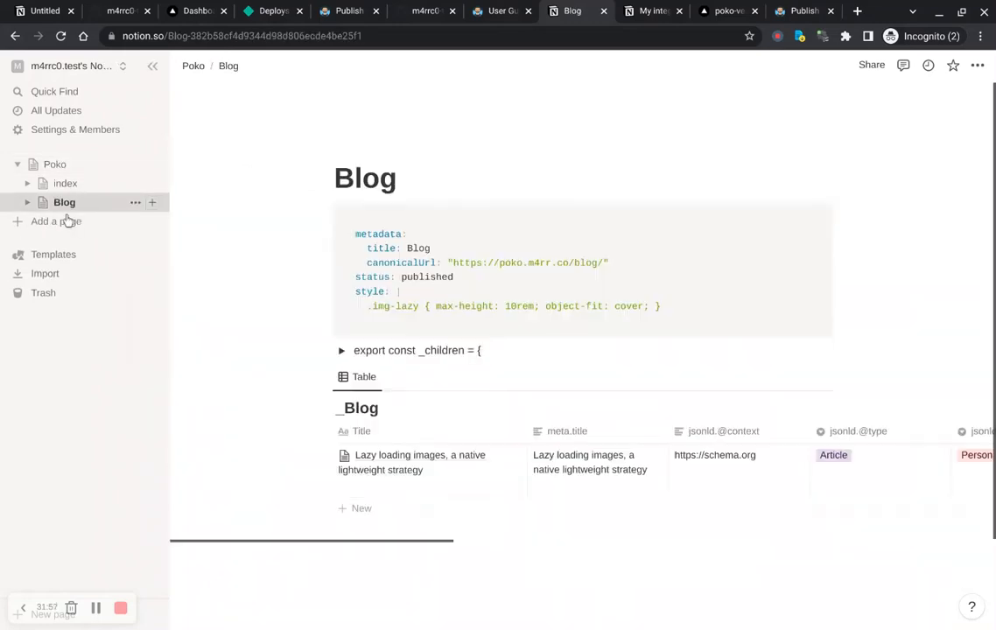
left_click(28, 202)
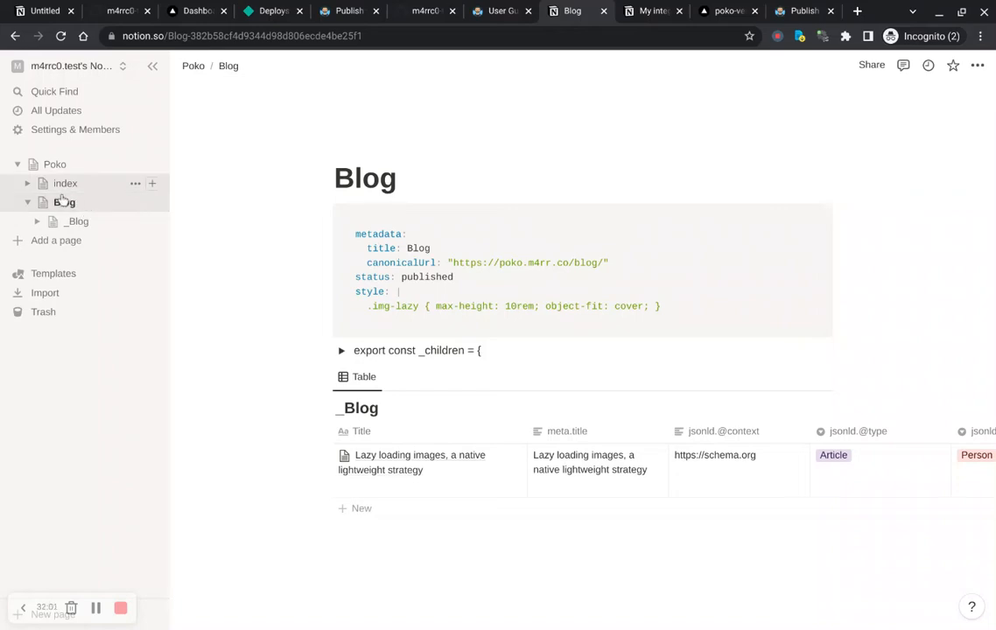
left_click(63, 186)
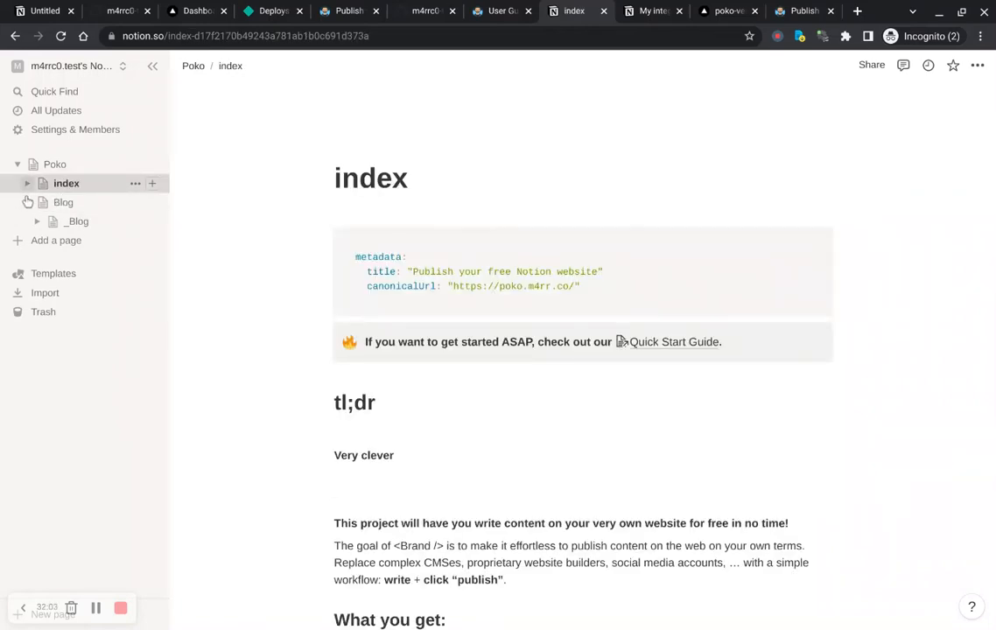
left_click(27, 183)
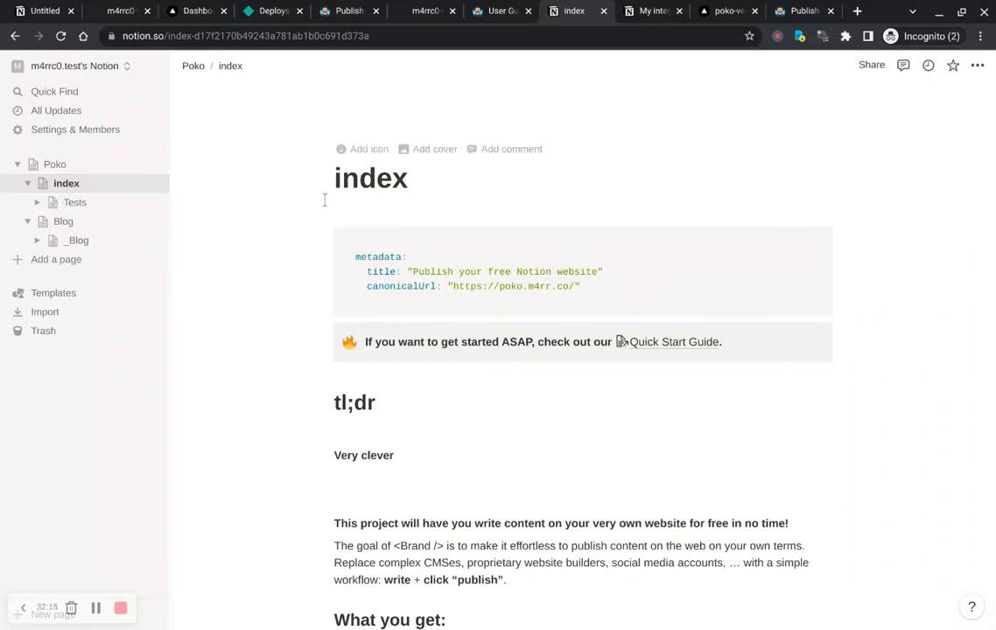
double_click(383, 194)
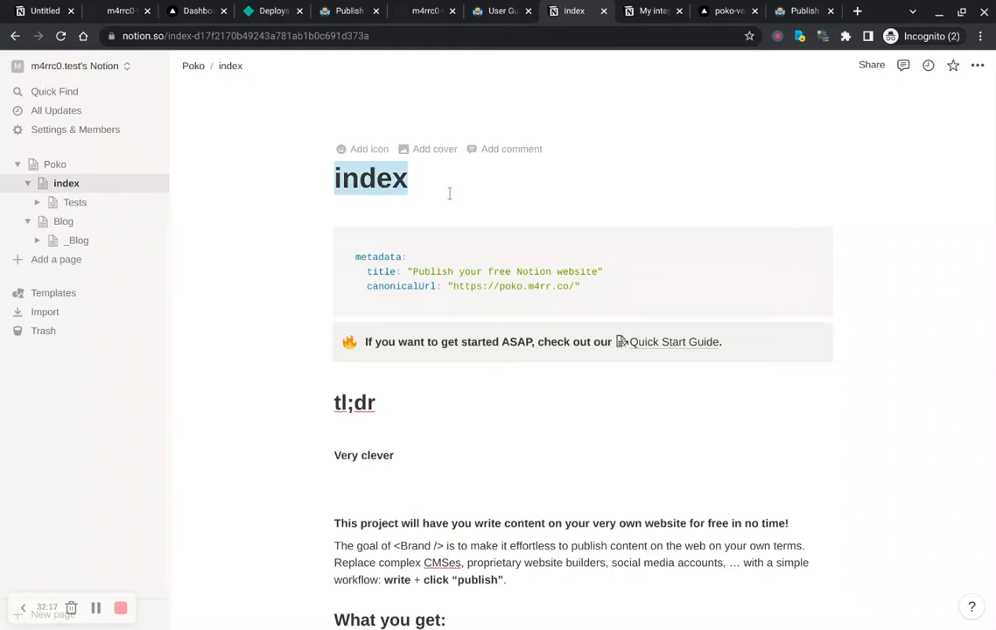
scroll(492, 206, "down", 2)
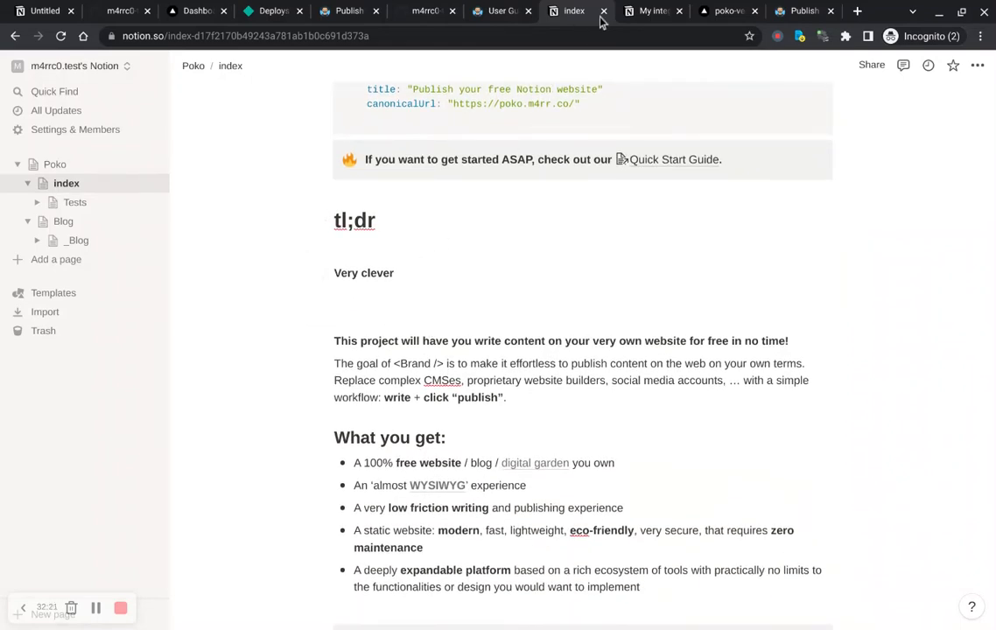
Step: Rearrange the browser tabs so the Notion index page sits beside the poko-vercel published site
left_click(649, 12)
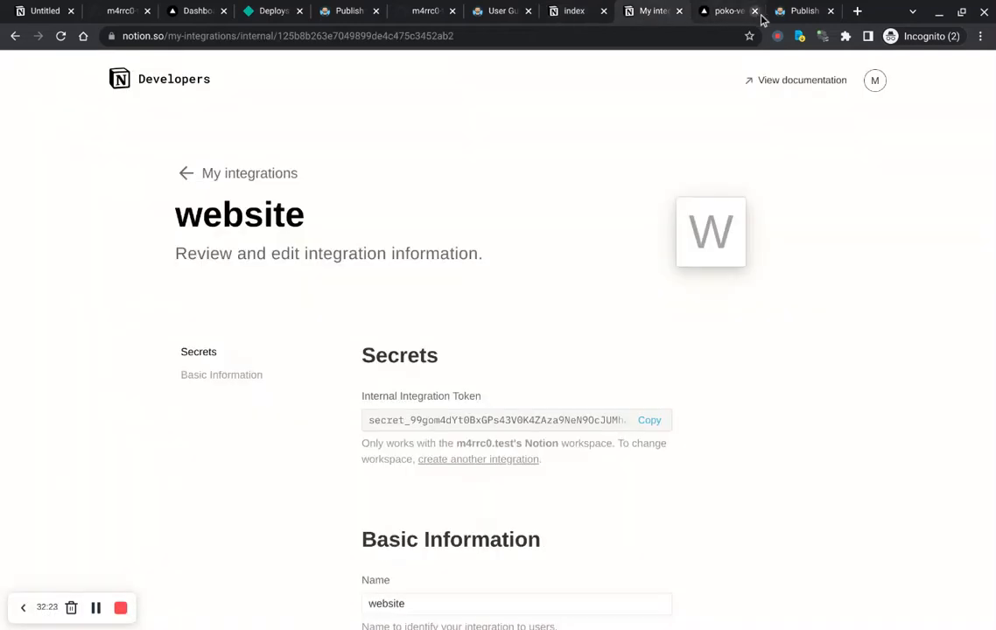
left_click(793, 12)
left_click_drag(783, 18, 654, 19)
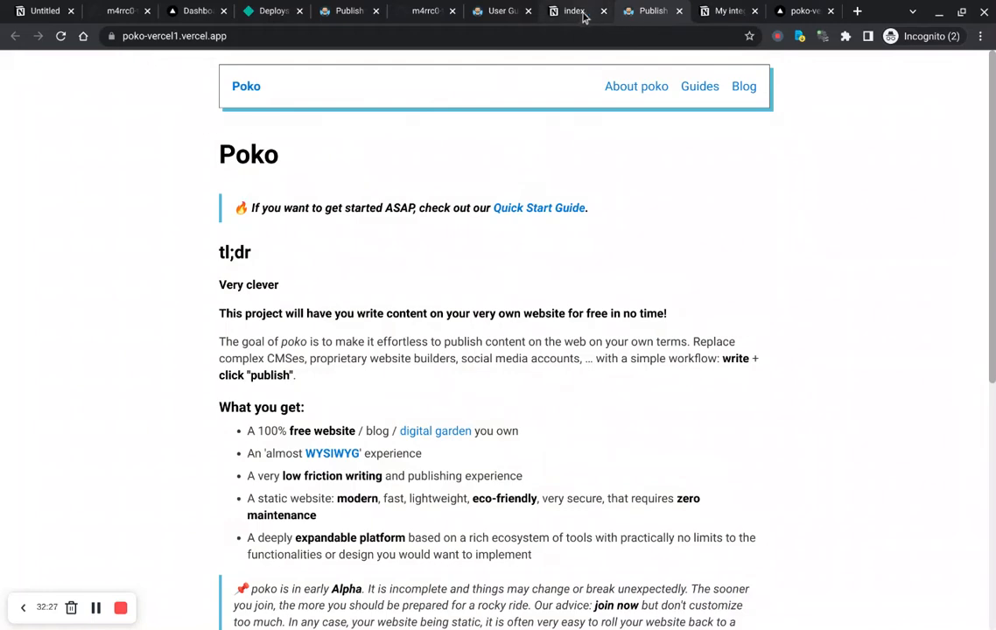
left_click_drag(577, 16, 807, 16)
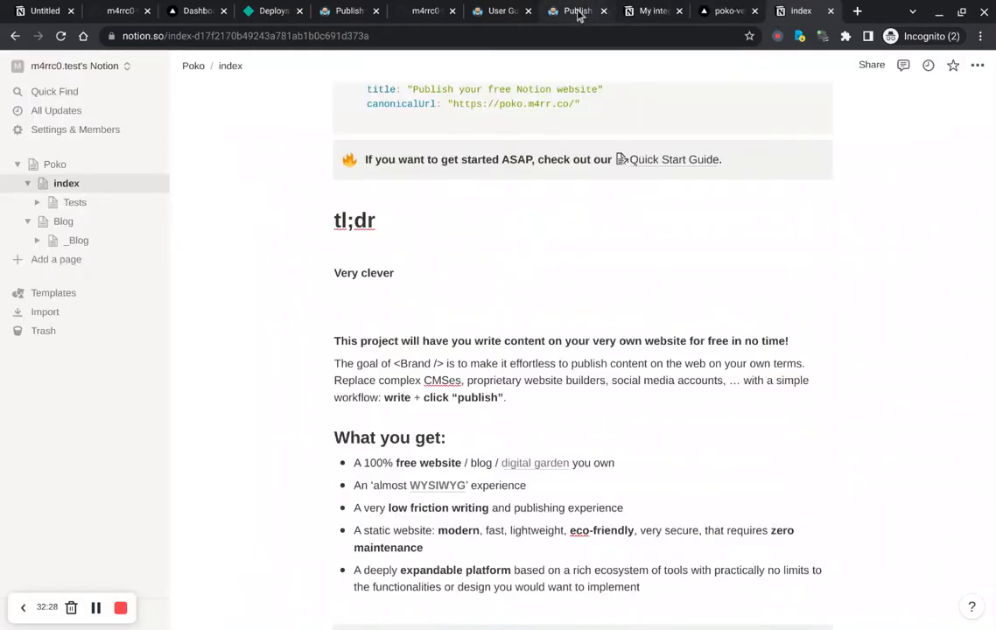
left_click(578, 13)
left_click_drag(706, 16, 796, 12)
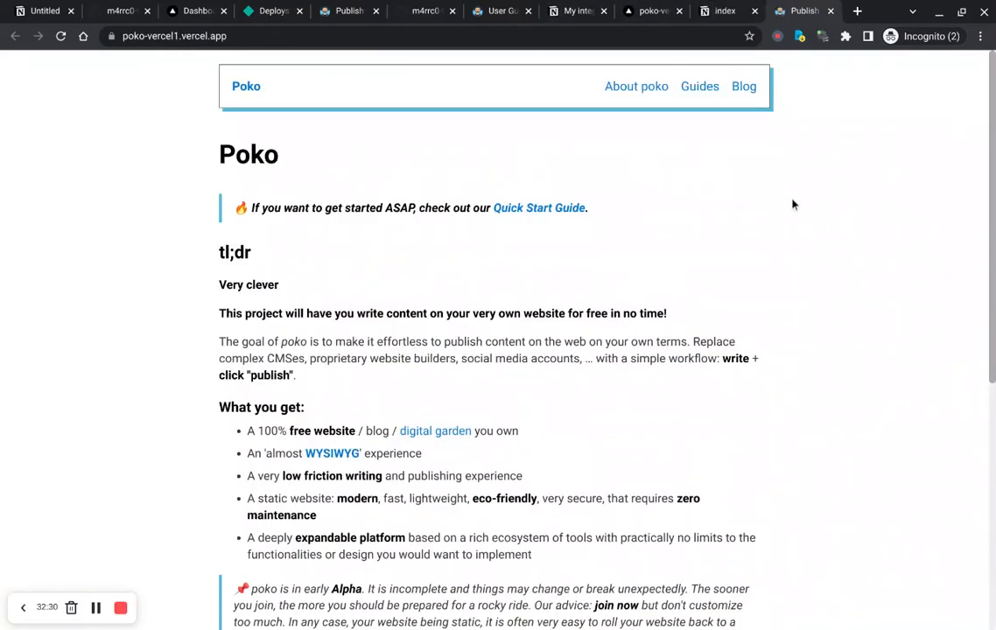
Step: Compare the Notion index page with the homepage of the poko-vercel1.vercel.app site
key("ctrl+shift+Tab")
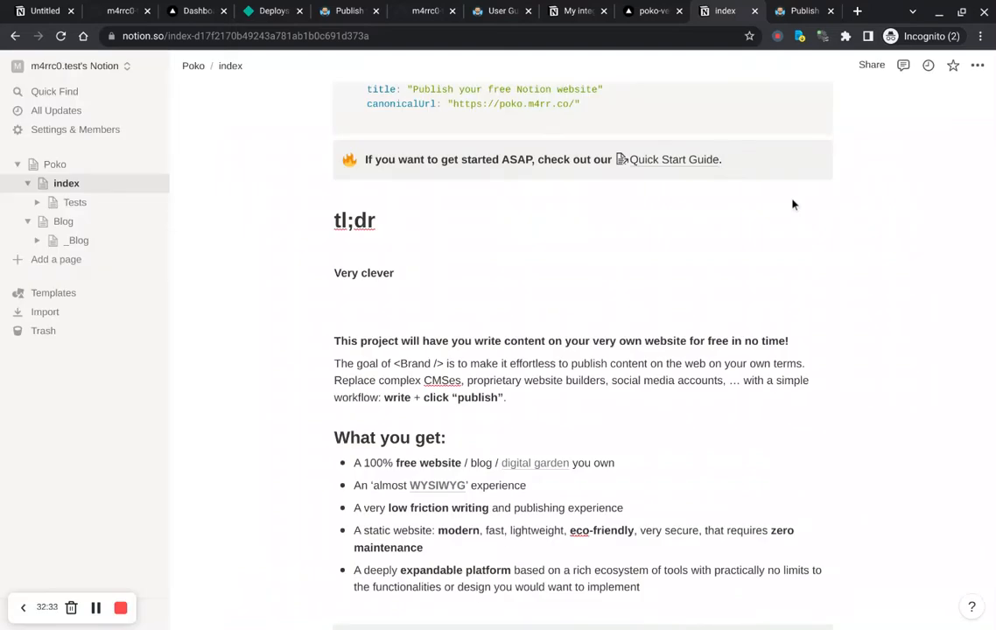
scroll(793, 205, "up", 3)
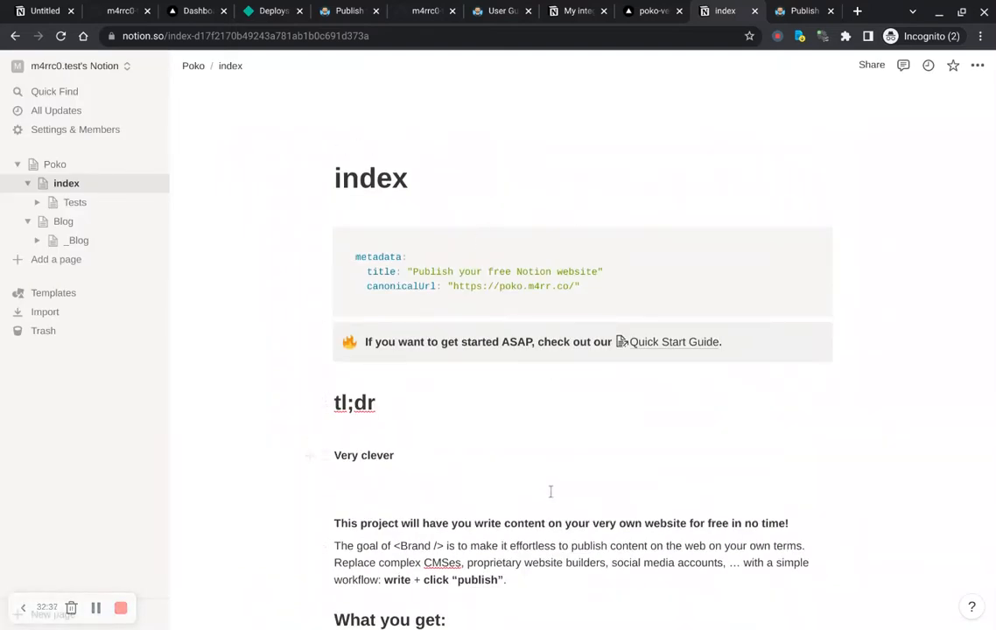
key("ctrl+Tab")
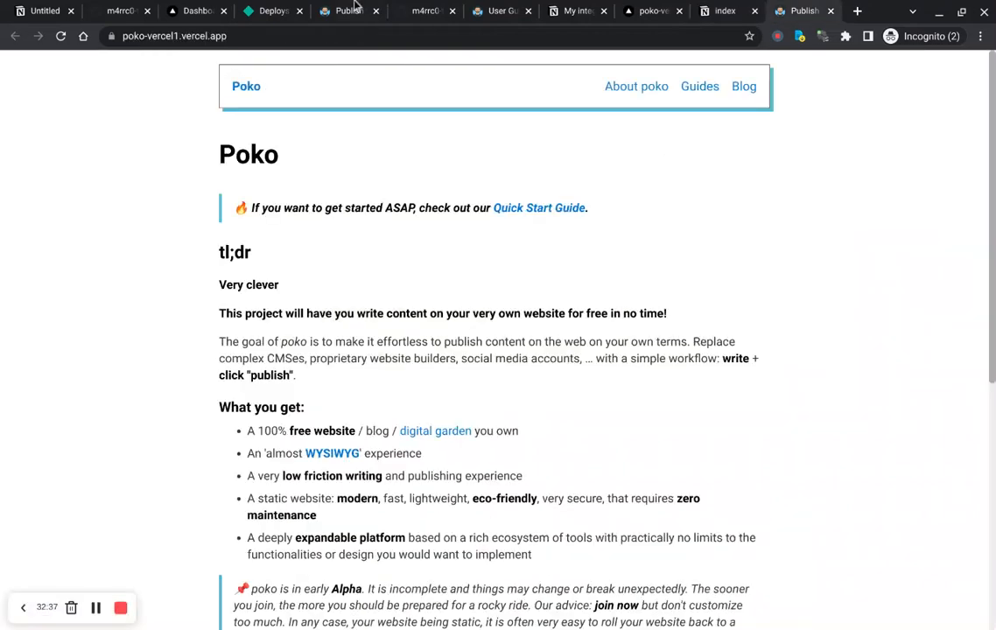
left_click(245, 91)
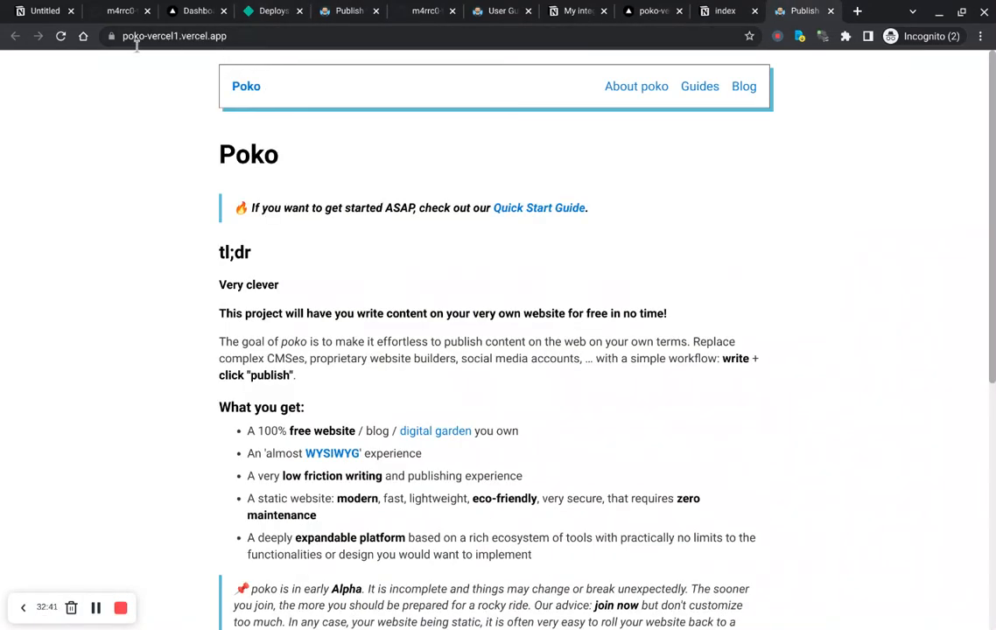
scroll(292, 412, "down", 3)
scroll(292, 412, "up", 3)
left_click(726, 13)
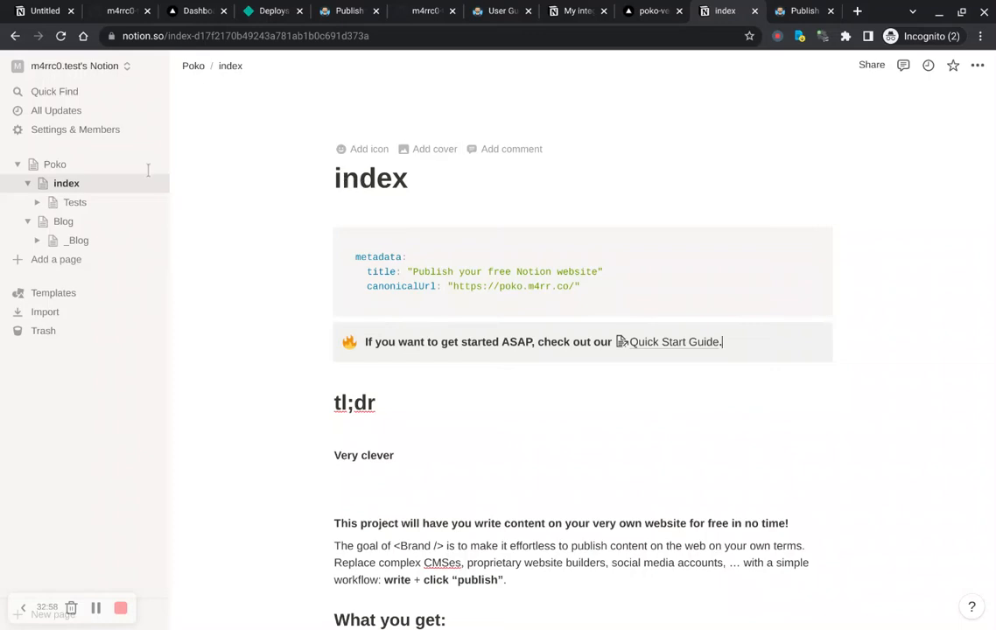
Step: Delete the index page content from the project description down through the Join the discussion section
left_click(59, 173)
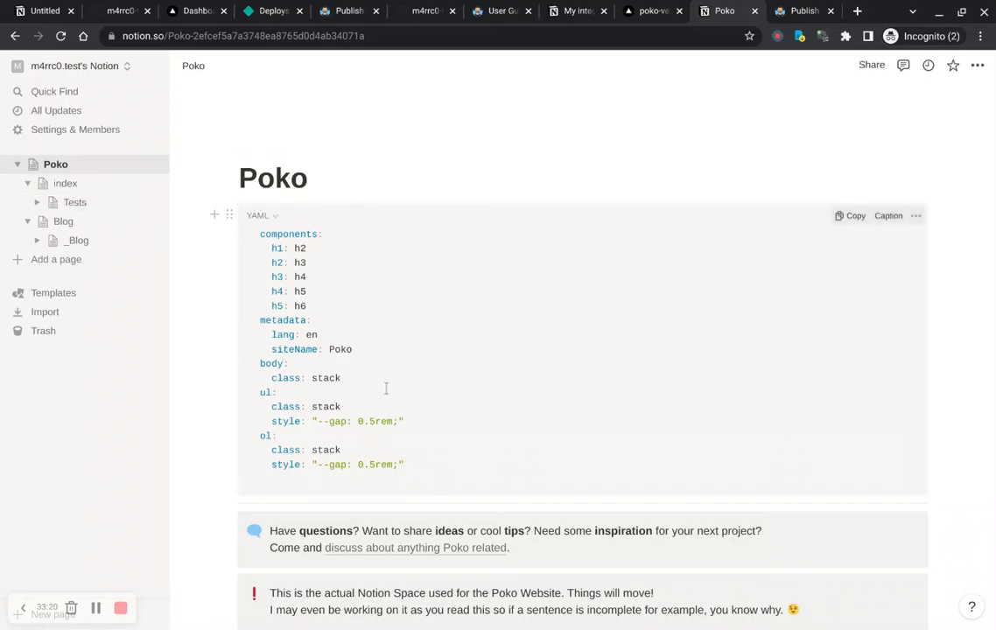
left_click(65, 183)
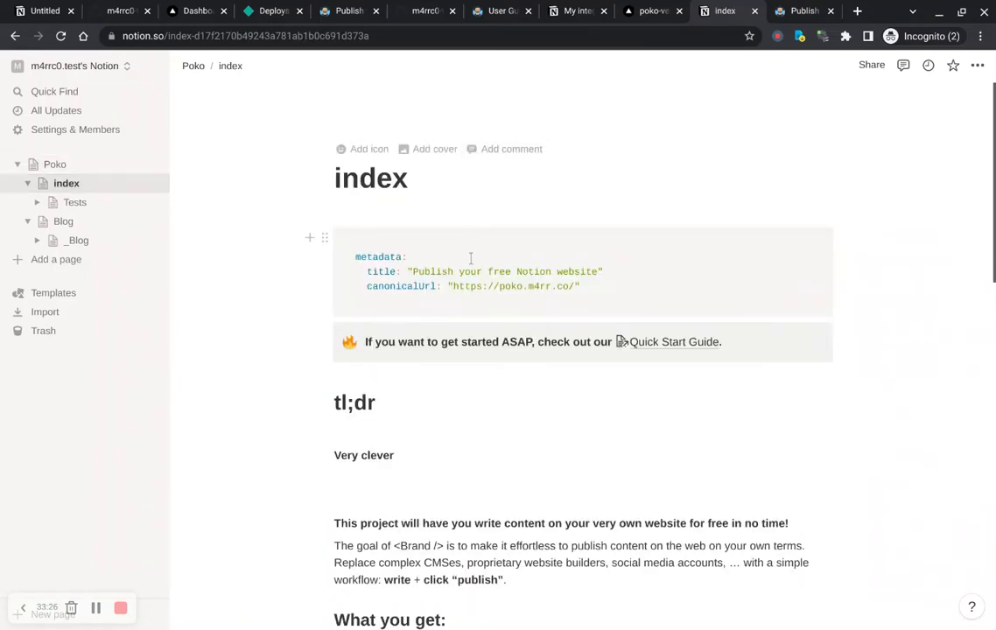
scroll(467, 352, "down", 4)
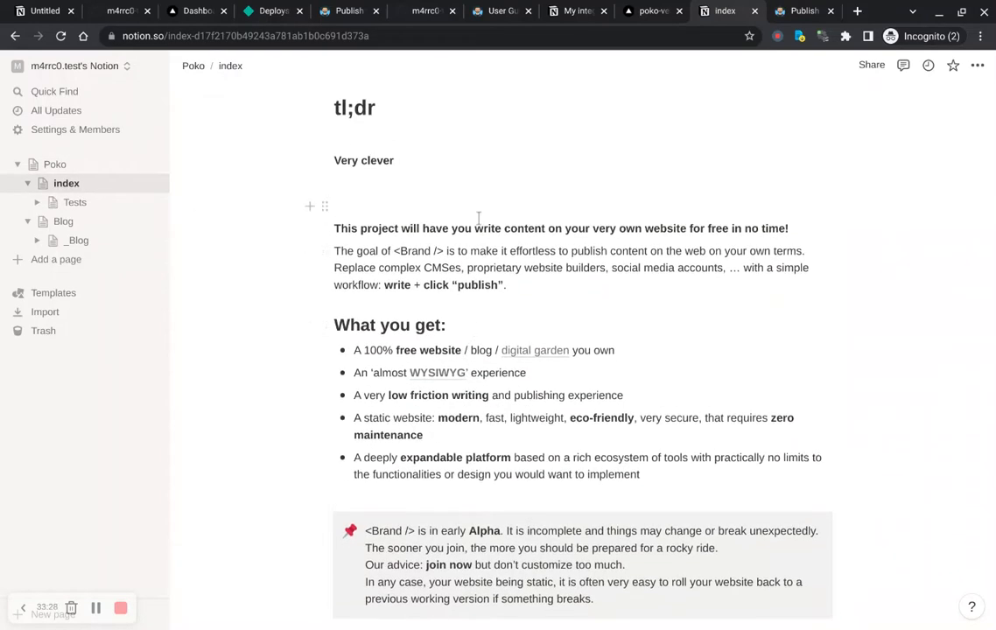
left_click_drag(483, 175, 481, 260)
left_click_drag(467, 425, 472, 627)
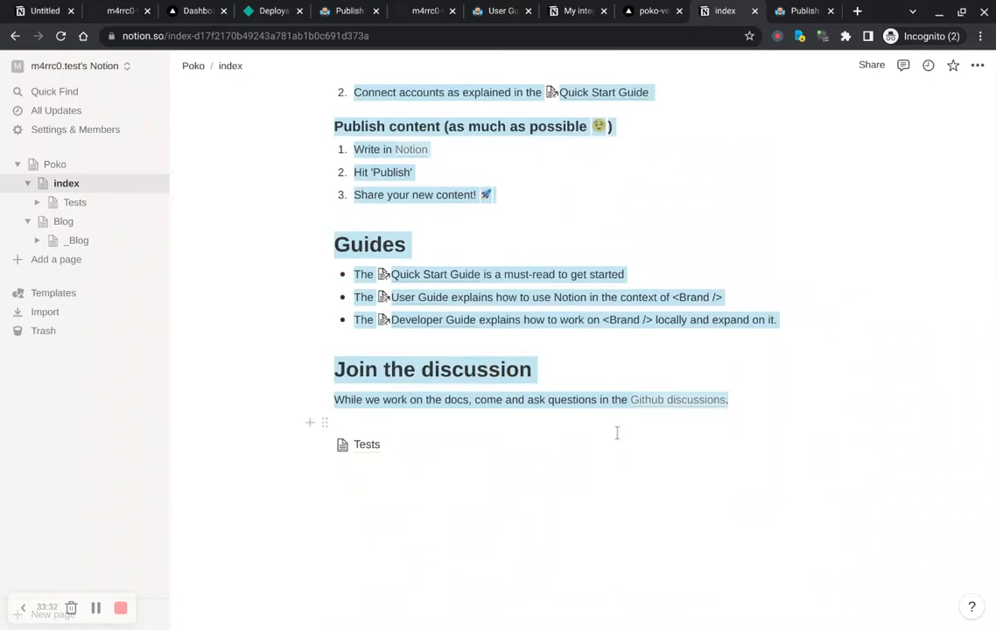
key("BackSpace")
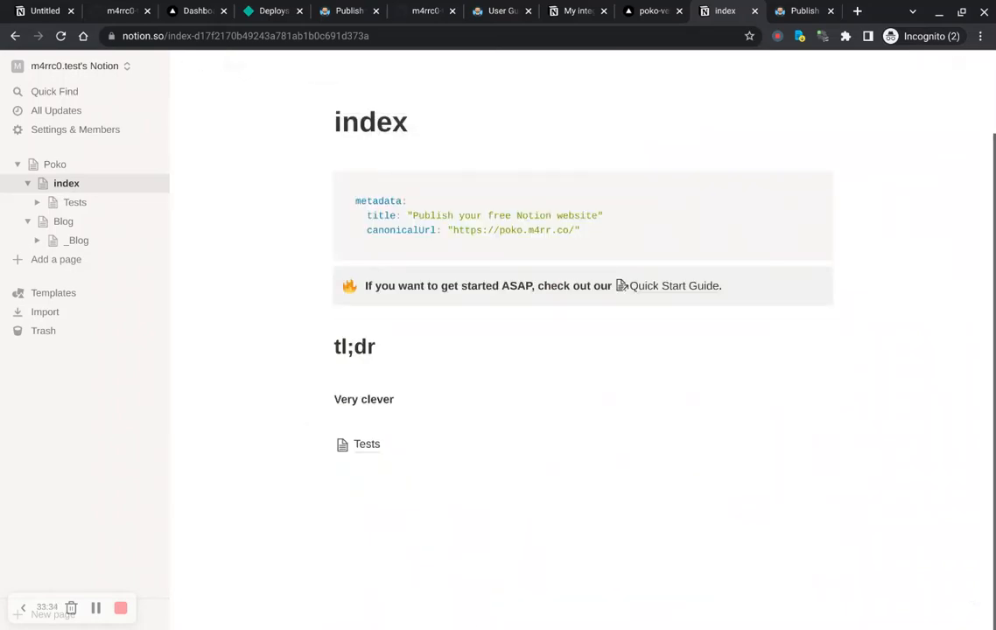
Step: Move the metadata code block directly under the index title and delete the Very clever line
scroll(440, 435, "up", 1)
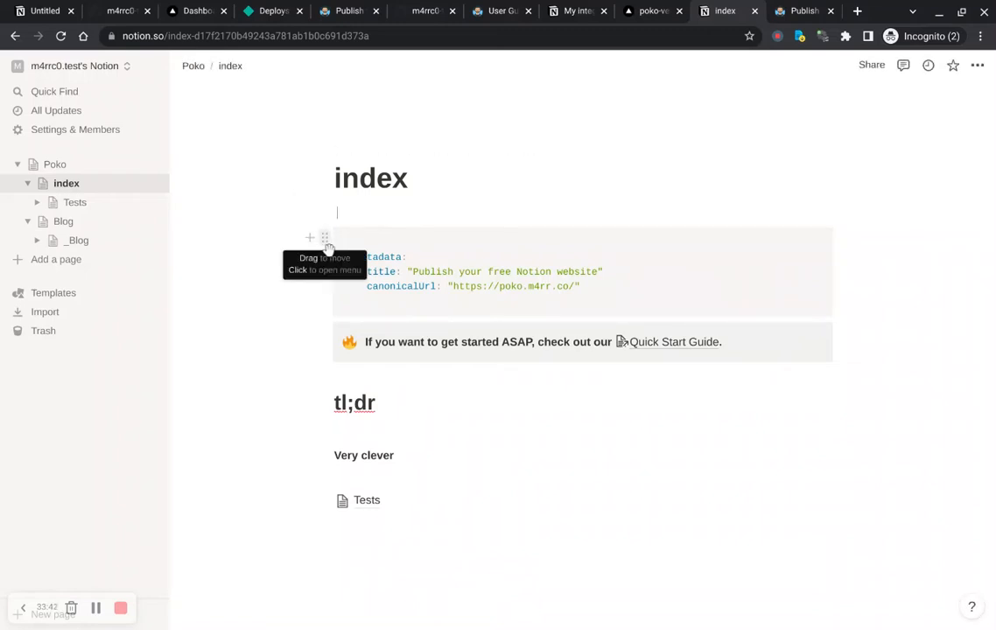
left_click_drag(325, 237, 336, 214)
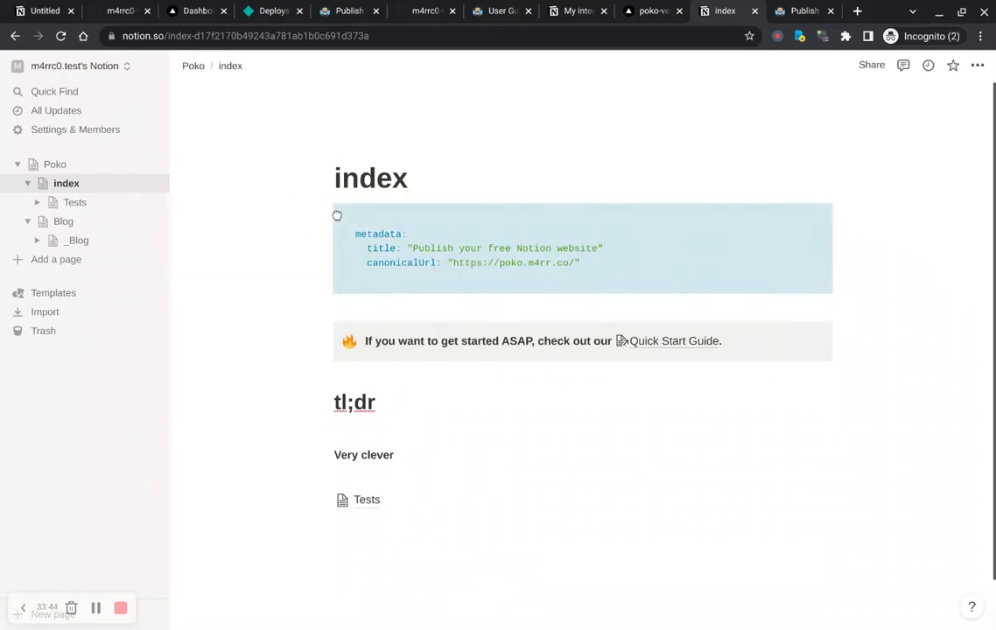
left_click(434, 319)
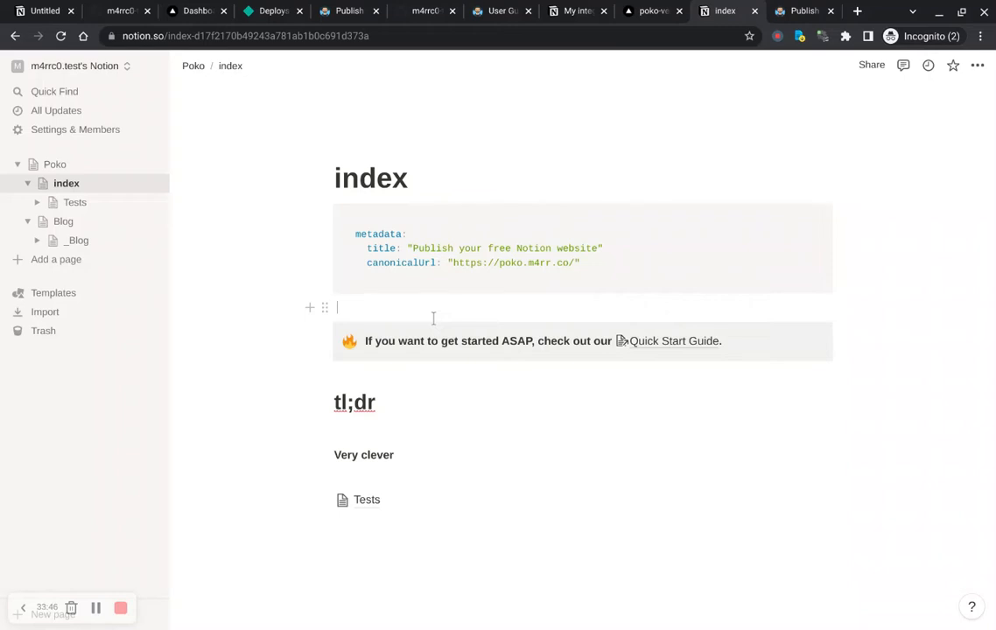
left_click_drag(408, 477, 325, 486)
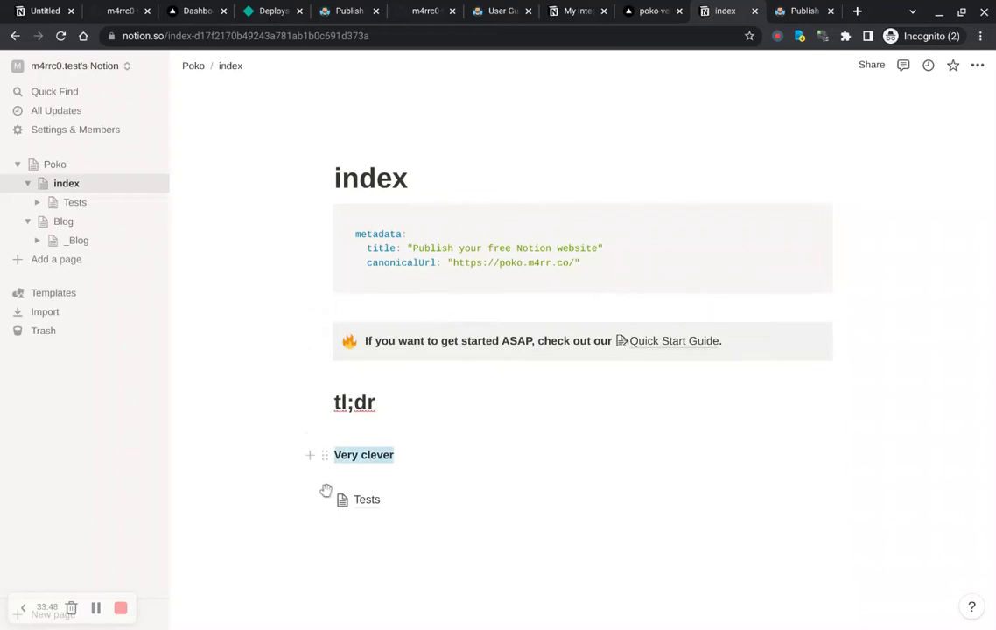
key("BackSpace")
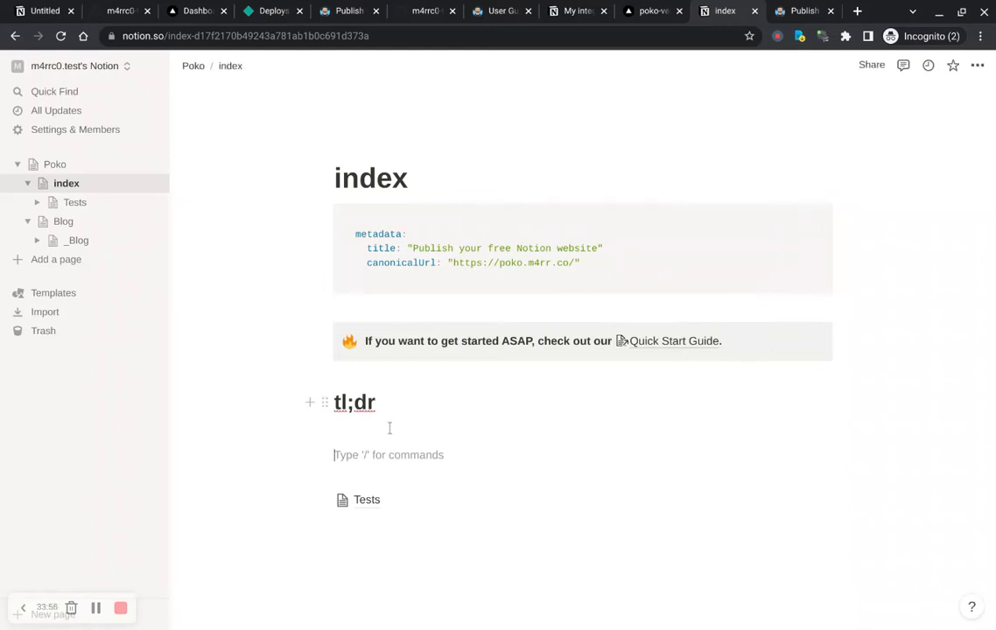
Step: Replace the tl;dr heading with Intro and add a paragraph reading Nice beneath it
left_click_drag(392, 427, 312, 418)
key("BackSpace")
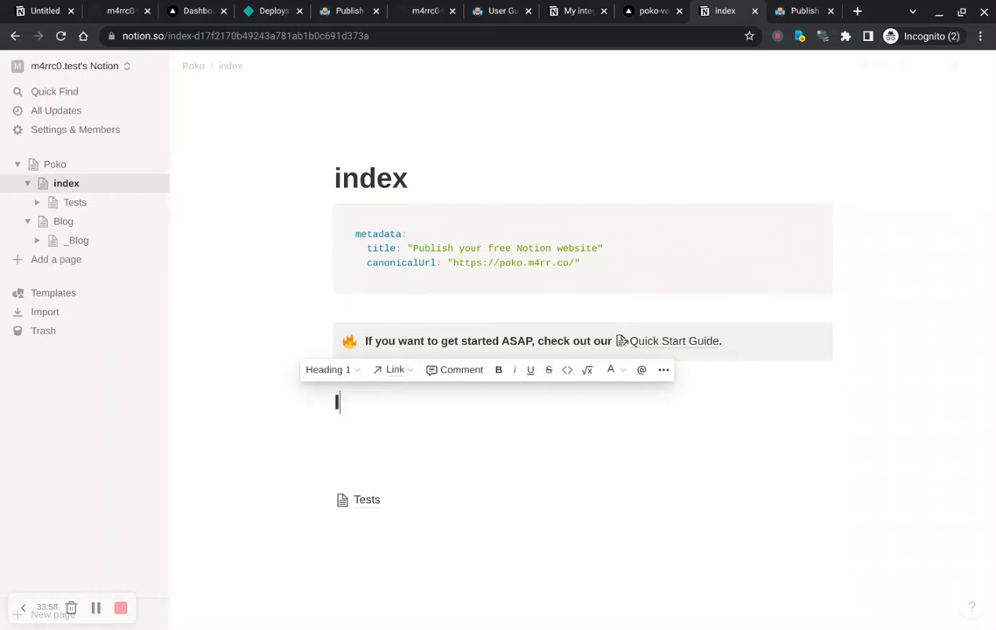
type("Intro")
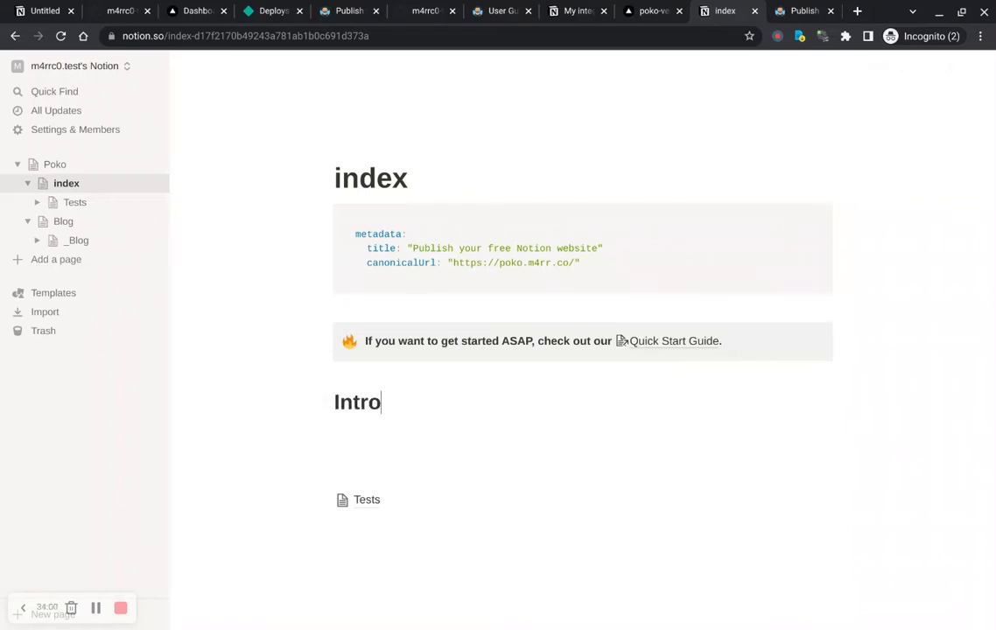
key("Return")
type("Nice")
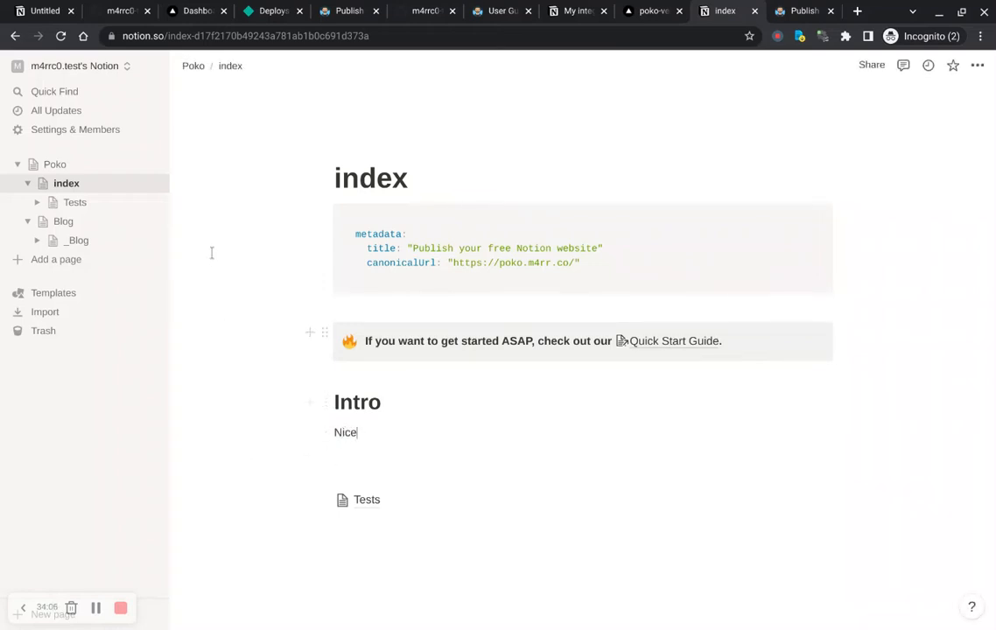
Step: Open the Blog page and delete the export const _children toggle block
left_click(62, 222)
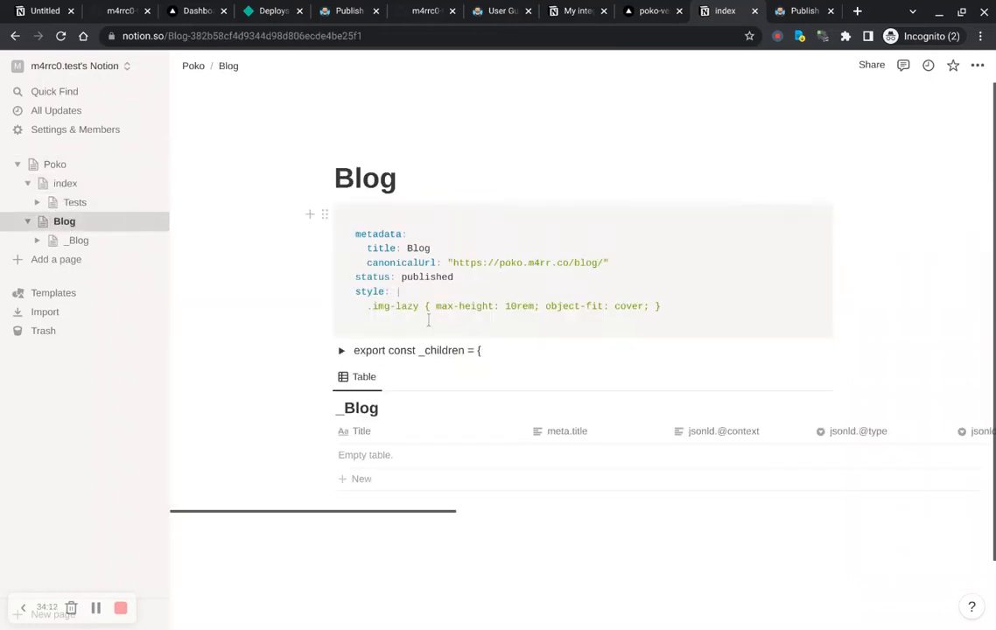
left_click(325, 350)
key("Delete")
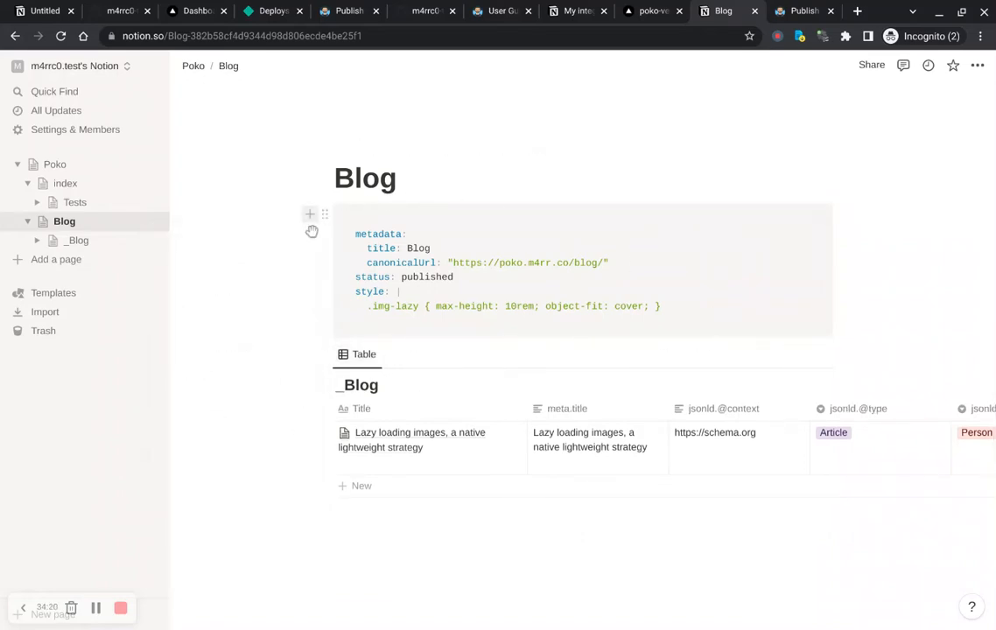
Step: Add a paragraph reading Hello blog below the Blog page's metadata block
left_click(310, 214)
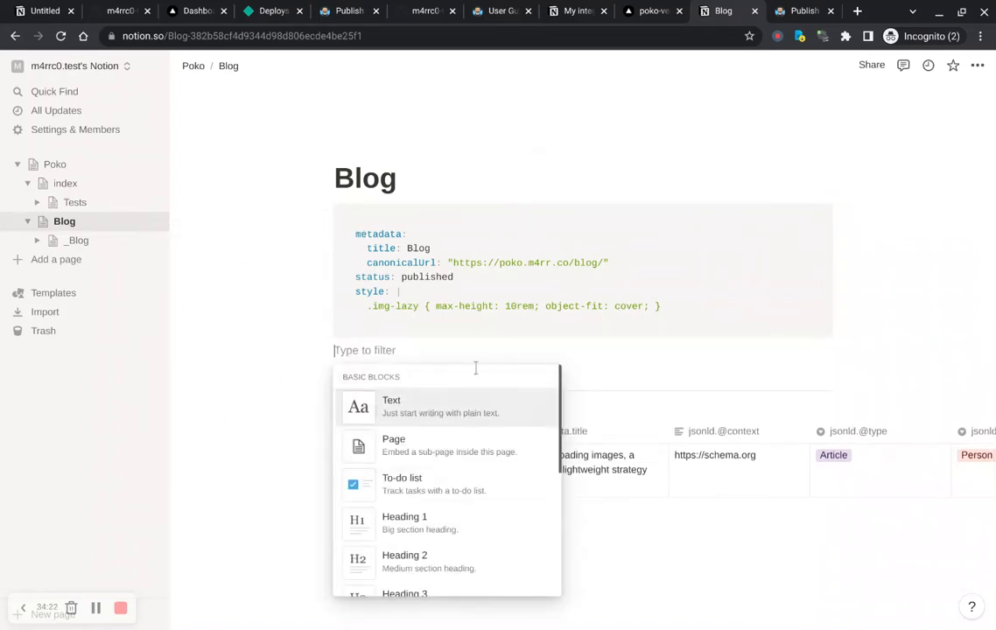
key("Escape")
type("Hello blog")
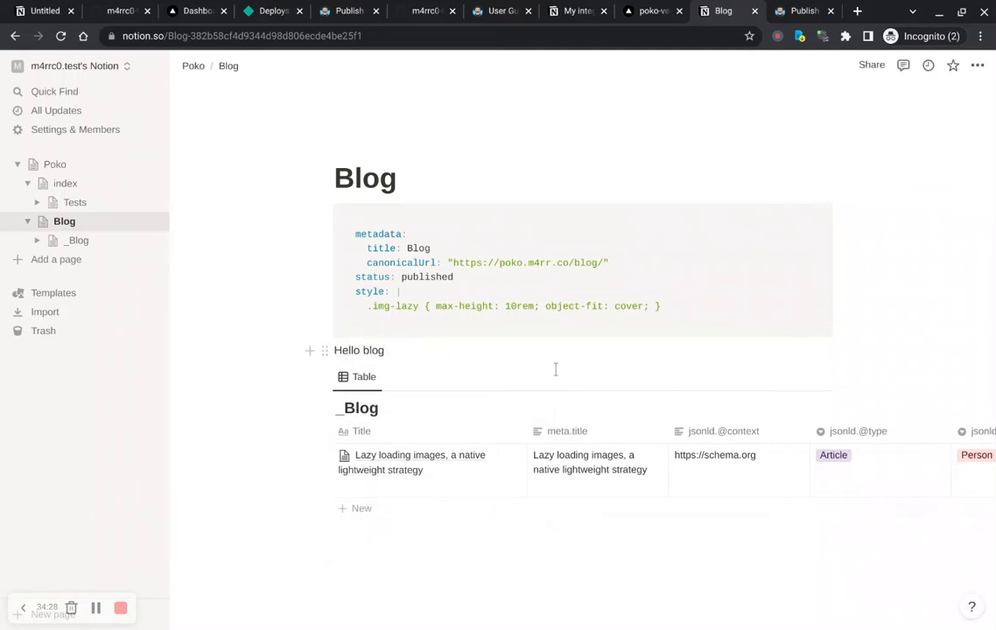
Step: Open the Tests page and delete the Under the image heading and its Test line
left_click(84, 212)
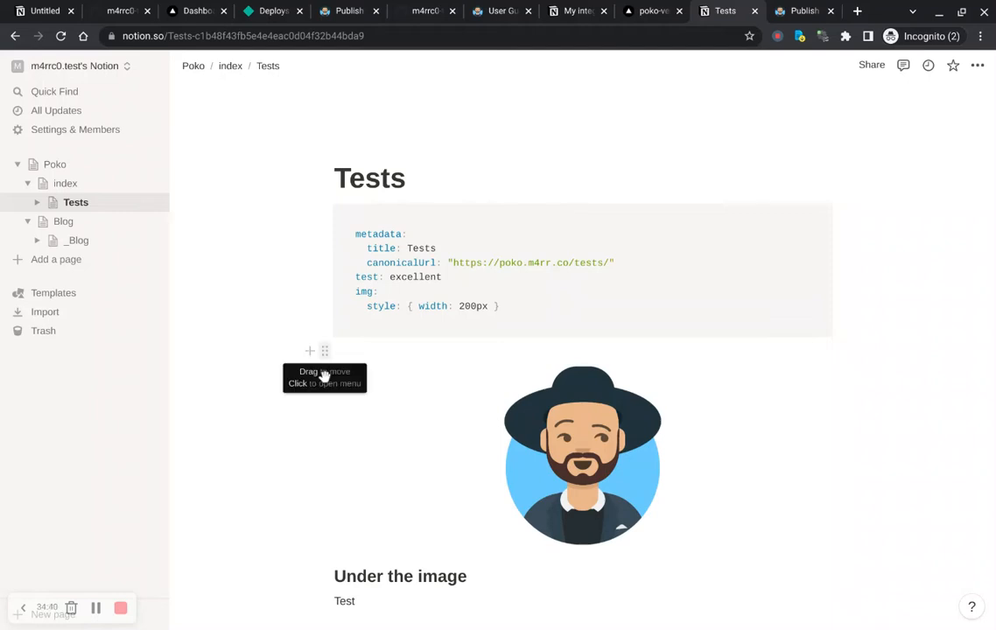
scroll(319, 473, "down", 2)
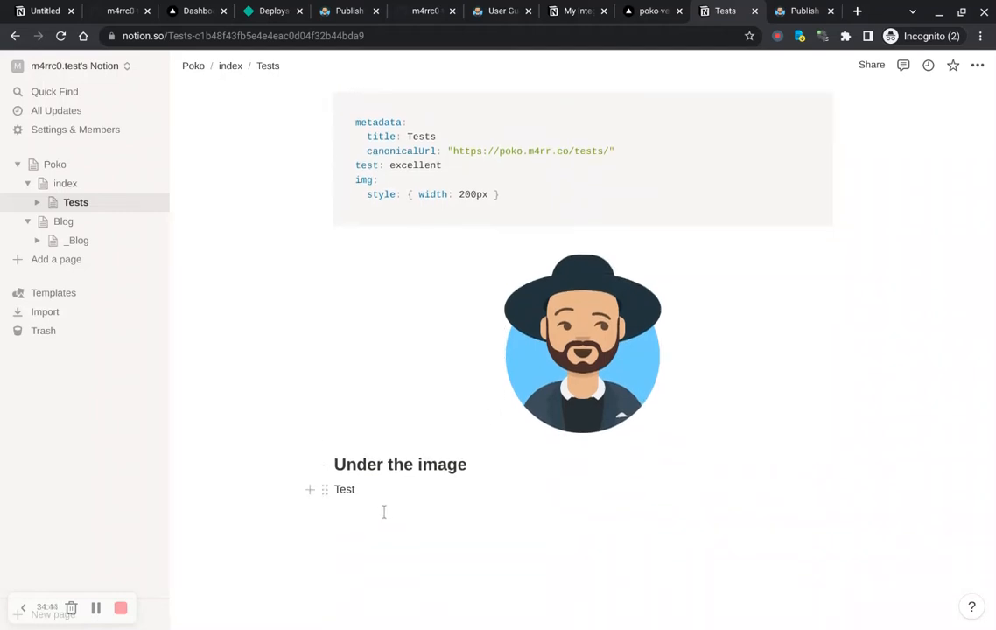
left_click_drag(383, 512, 302, 473)
key("BackSpace")
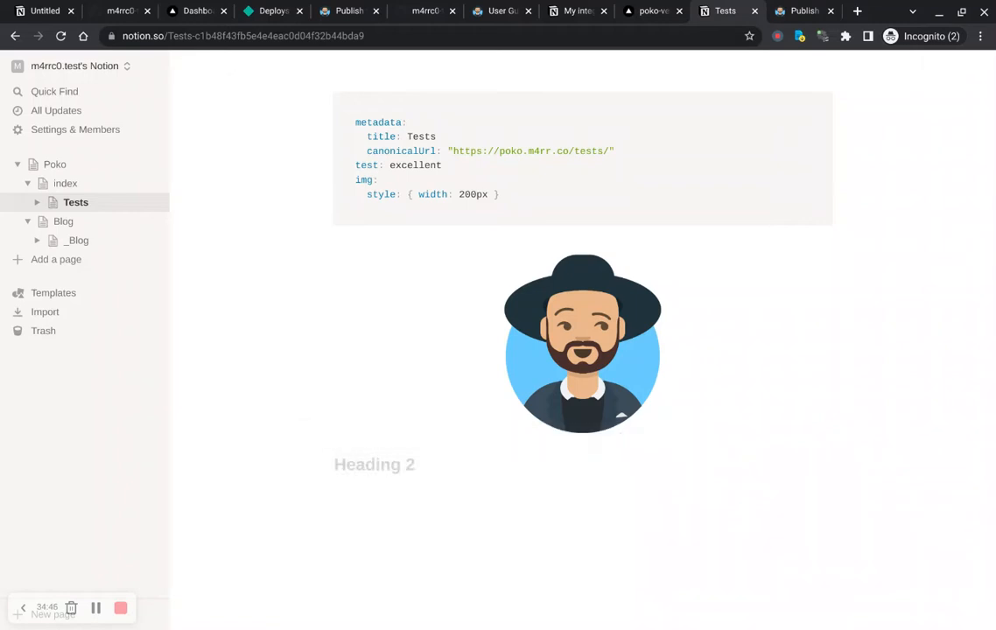
scroll(372, 424, "up", 2)
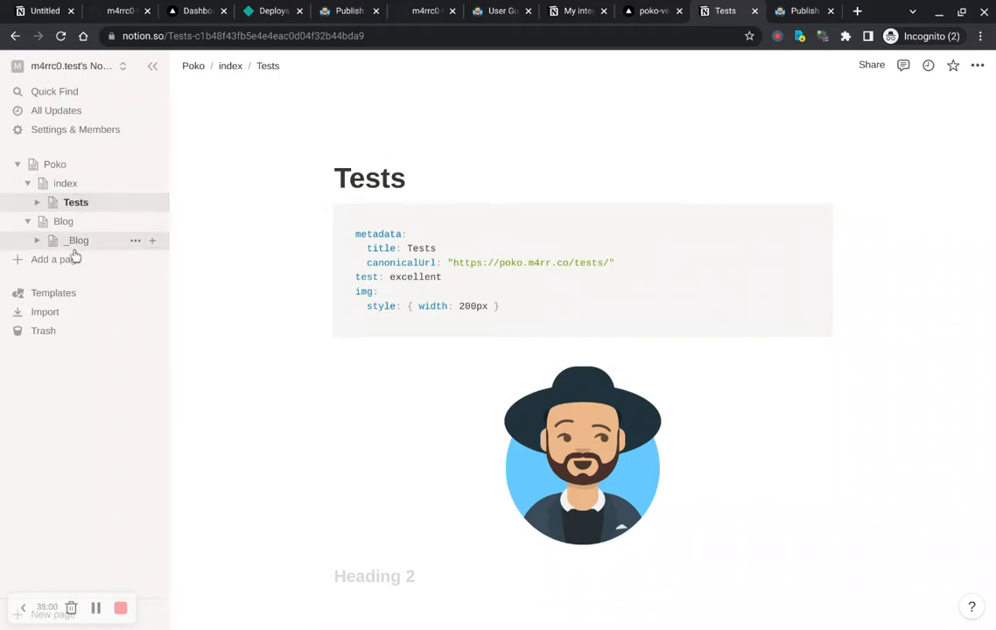
Step: Browse the published poko-vercel1 site's Blog page and its lazy loading images post, comparing with the Notion Blog page
left_click(67, 224)
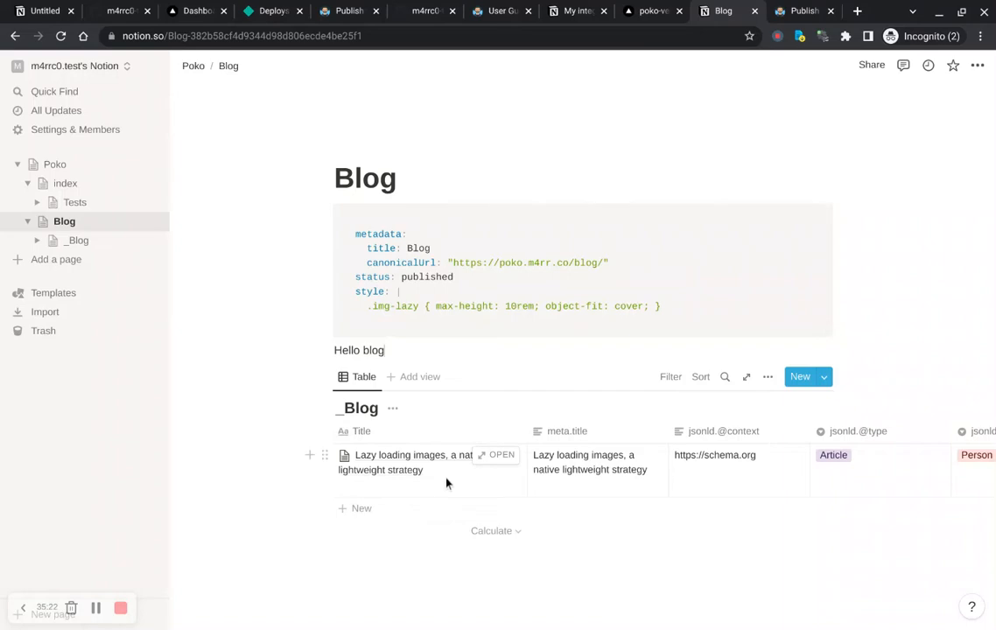
left_click(805, 10)
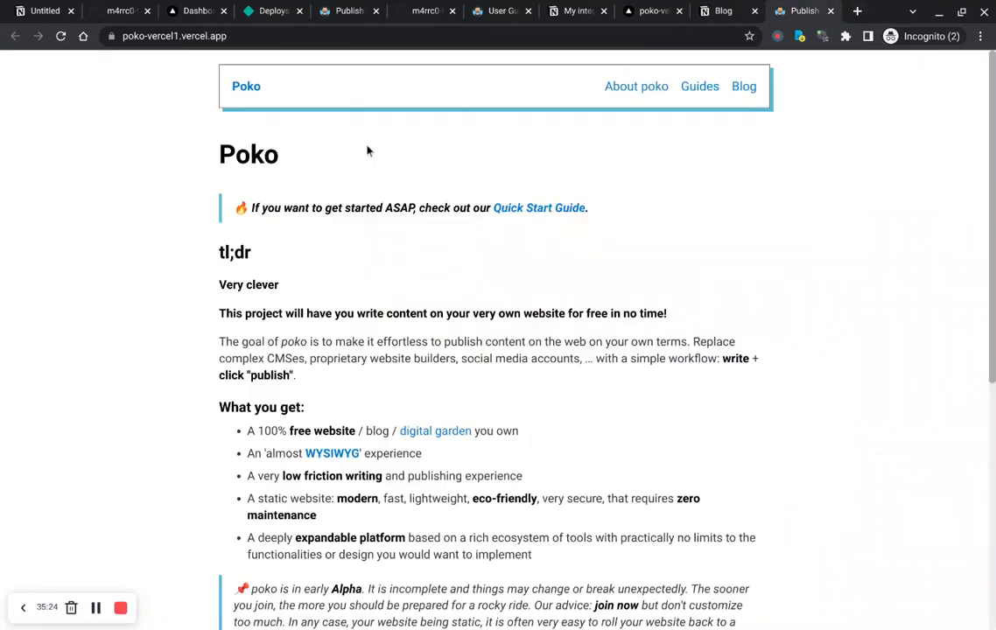
left_click(742, 98)
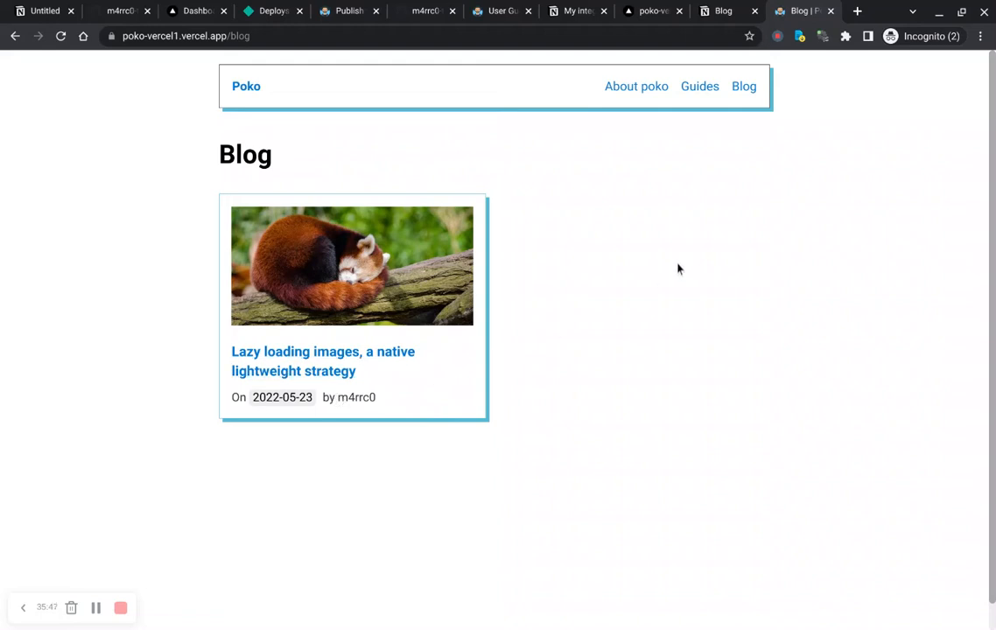
left_click(329, 397)
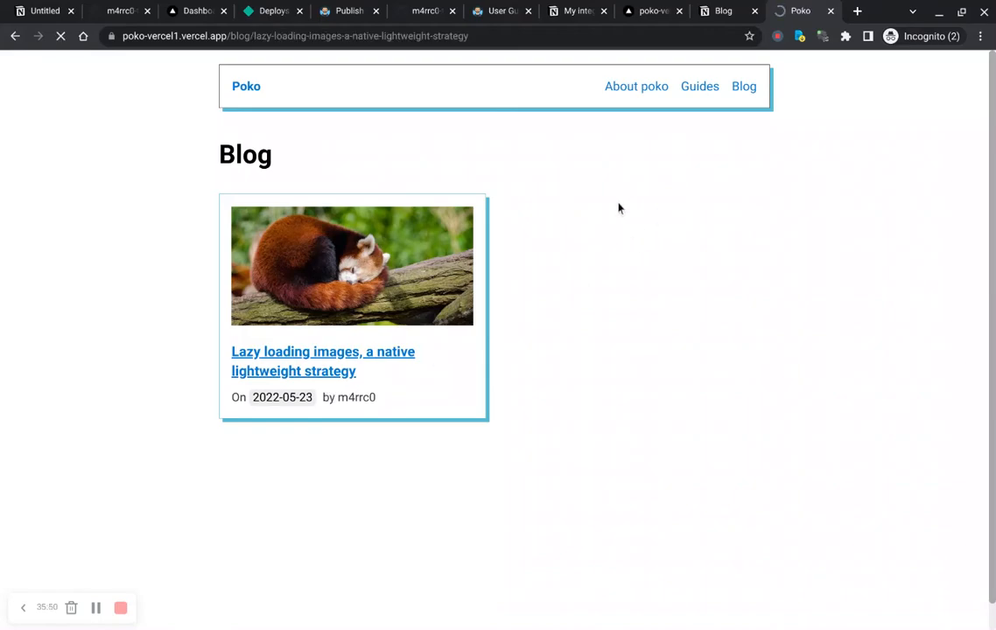
scroll(409, 394, "down", 20)
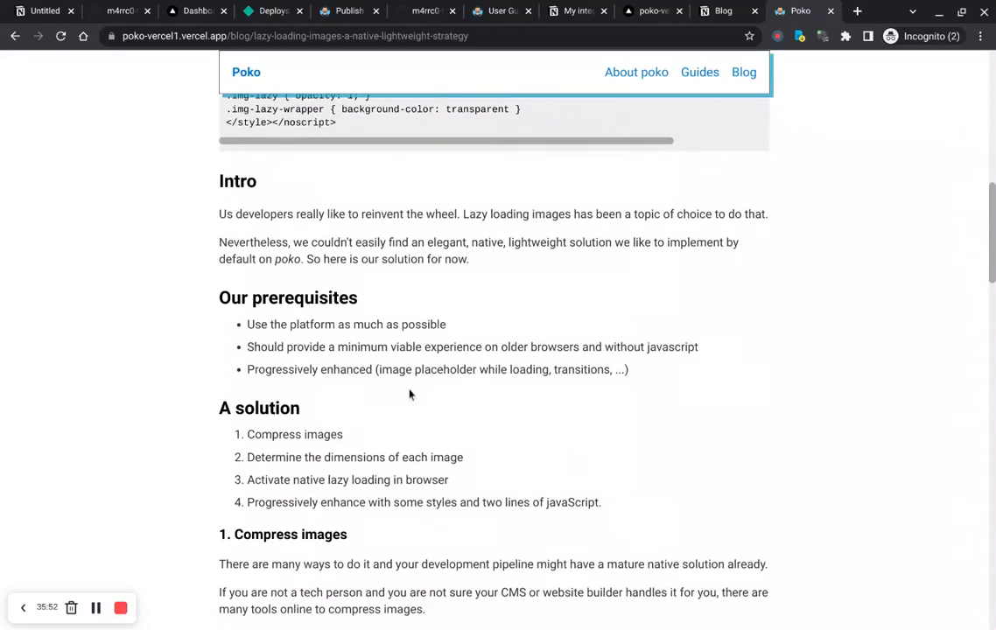
scroll(409, 394, "up", 20)
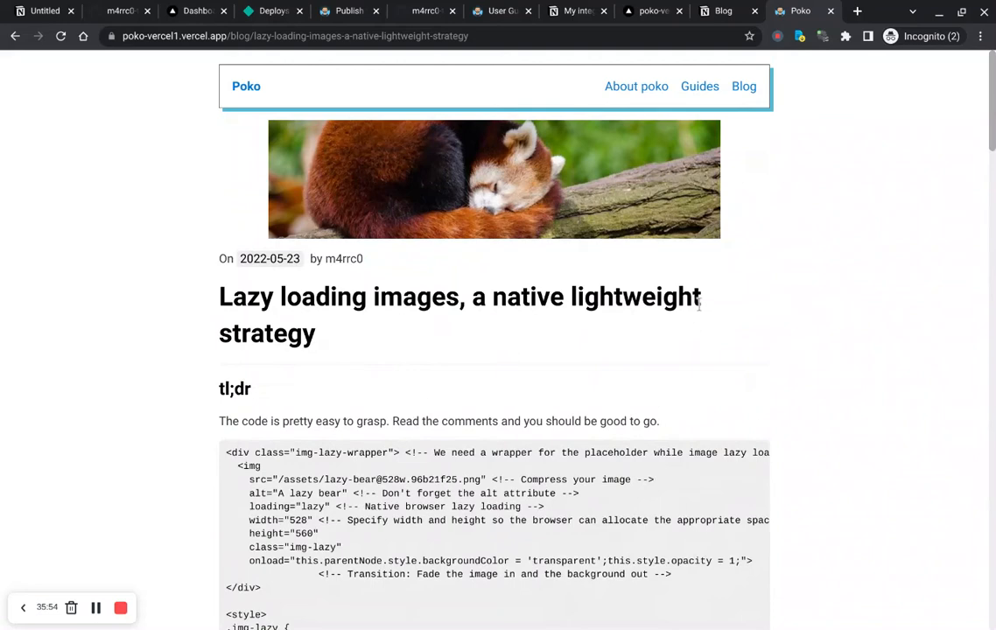
key("ctrl+shift+Tab")
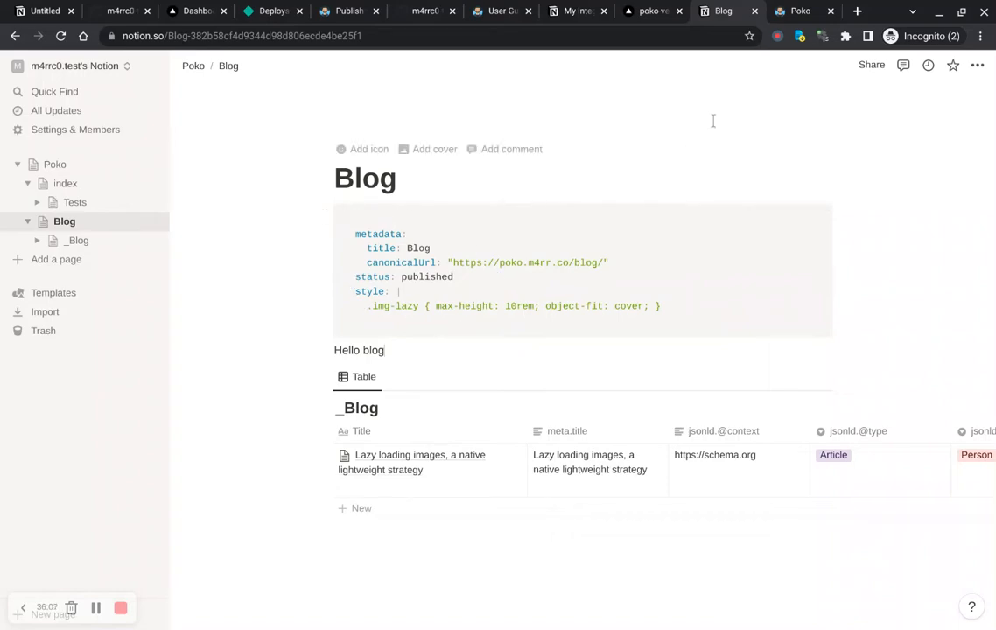
key("ctrl+Tab")
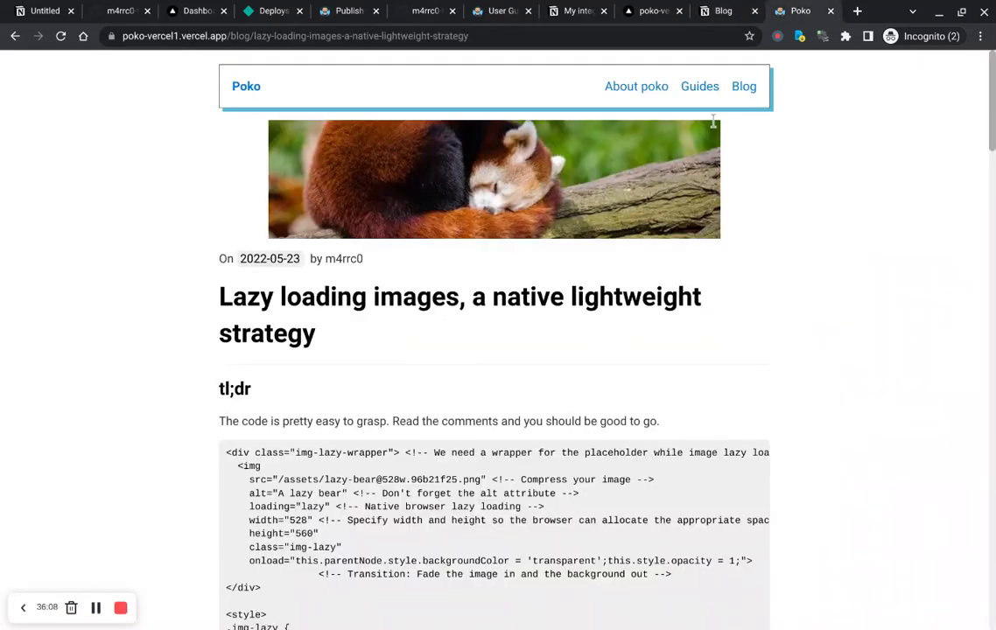
key("ctrl+shift+Tab")
key("ctrl+shift+Tab")
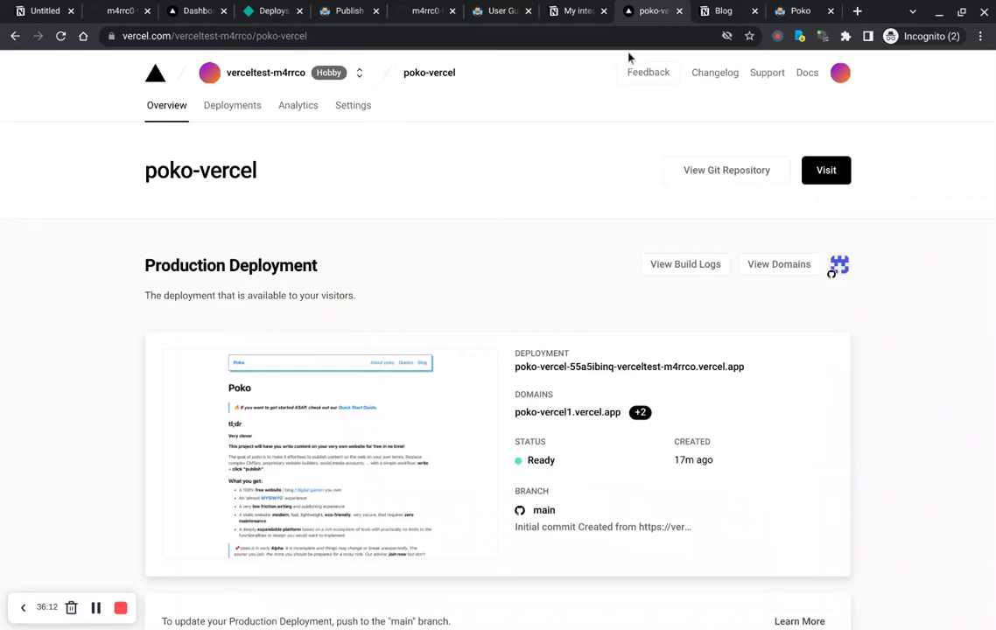
Step: Close the two published-site tabs and move the Netlify Deploys tab to the end of the tab bar
left_click(832, 11)
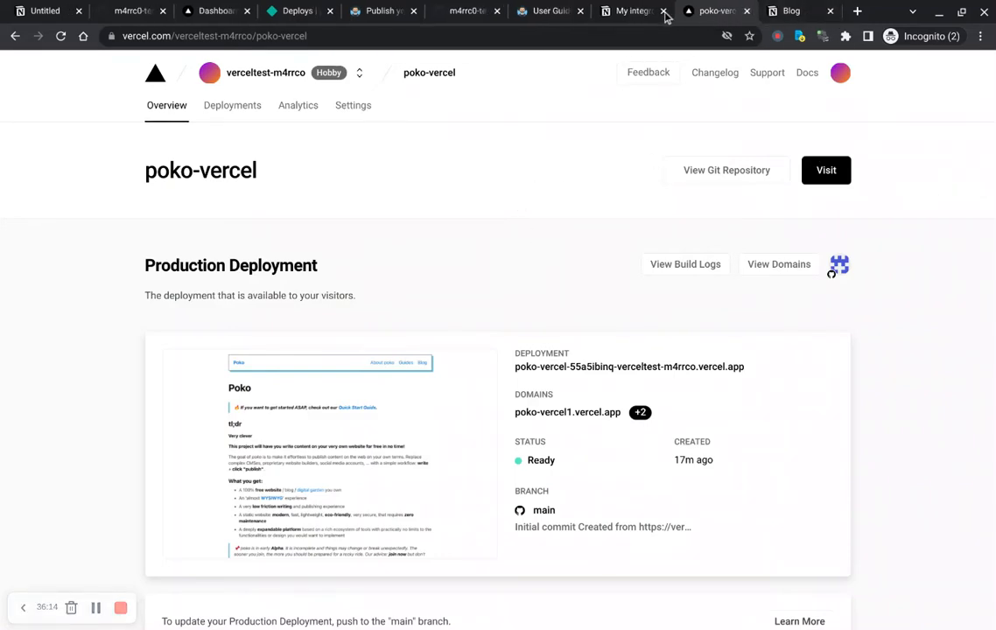
middle_click(379, 12)
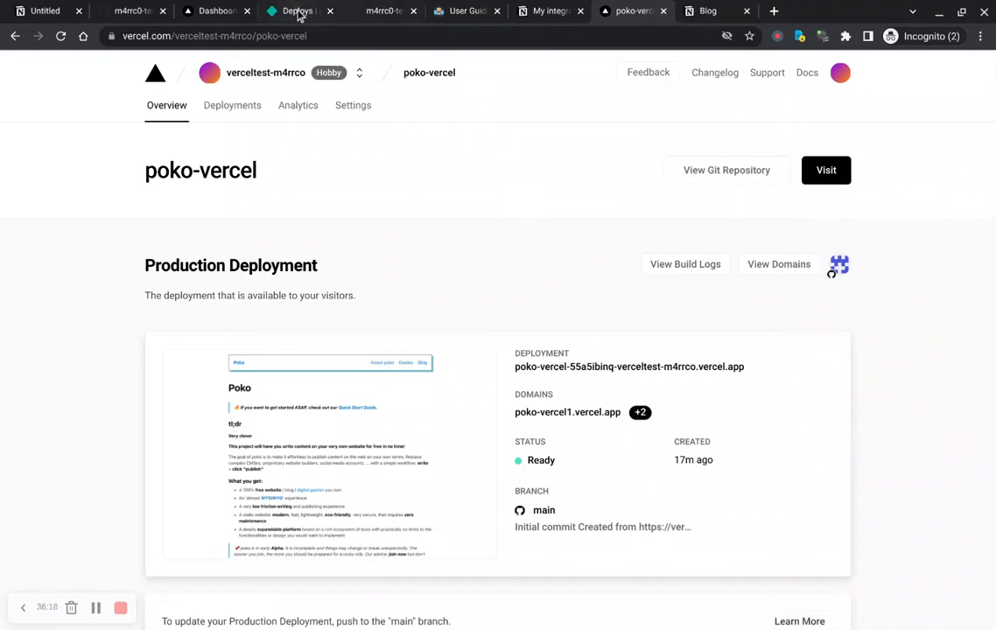
left_click_drag(289, 12, 700, 16)
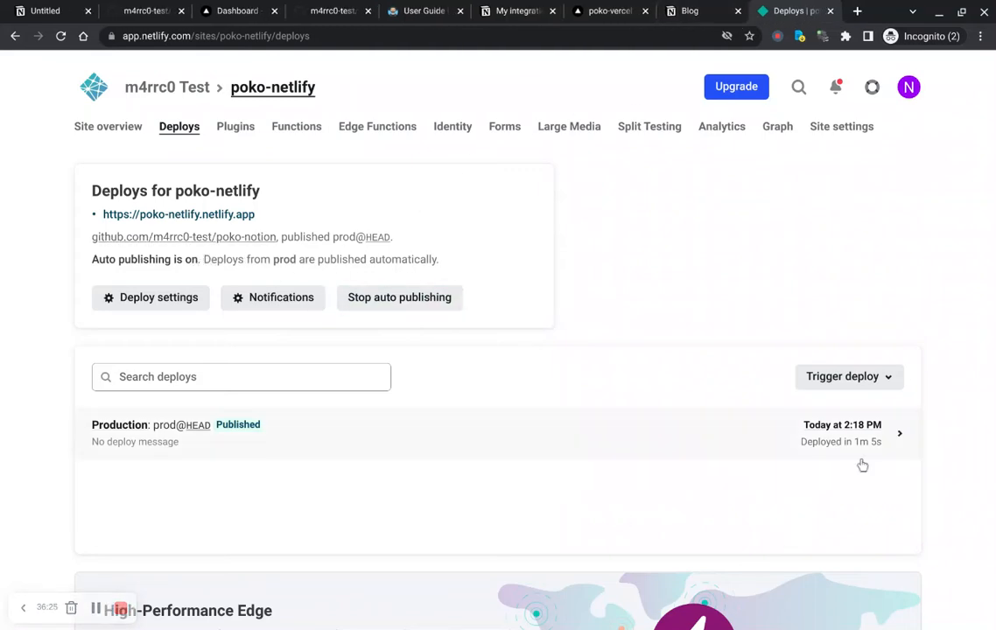
Step: Trigger a Clear cache and deploy site build for poko-netlify
left_click(886, 379)
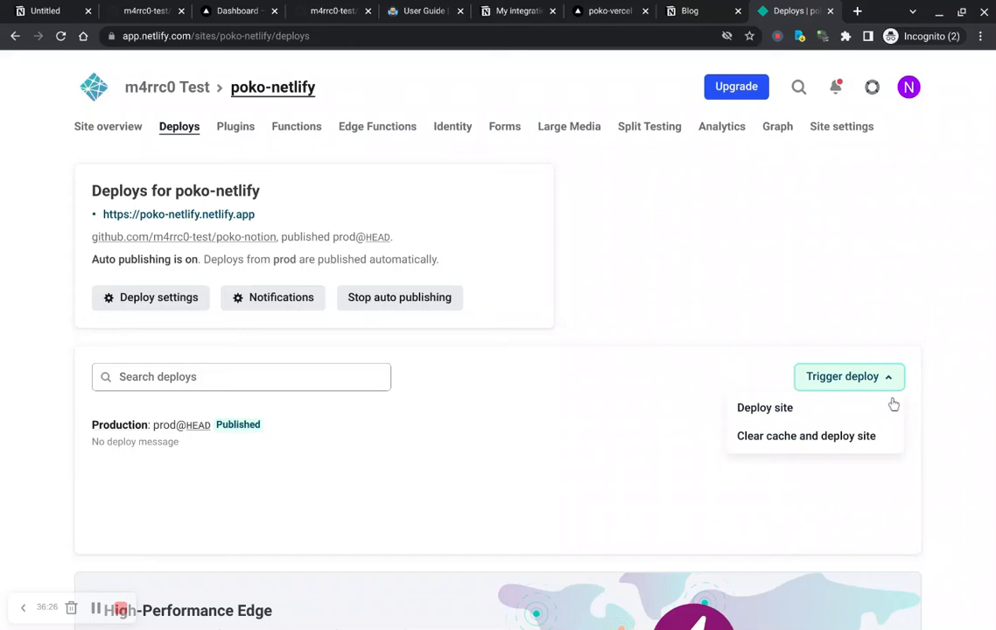
left_click(810, 436)
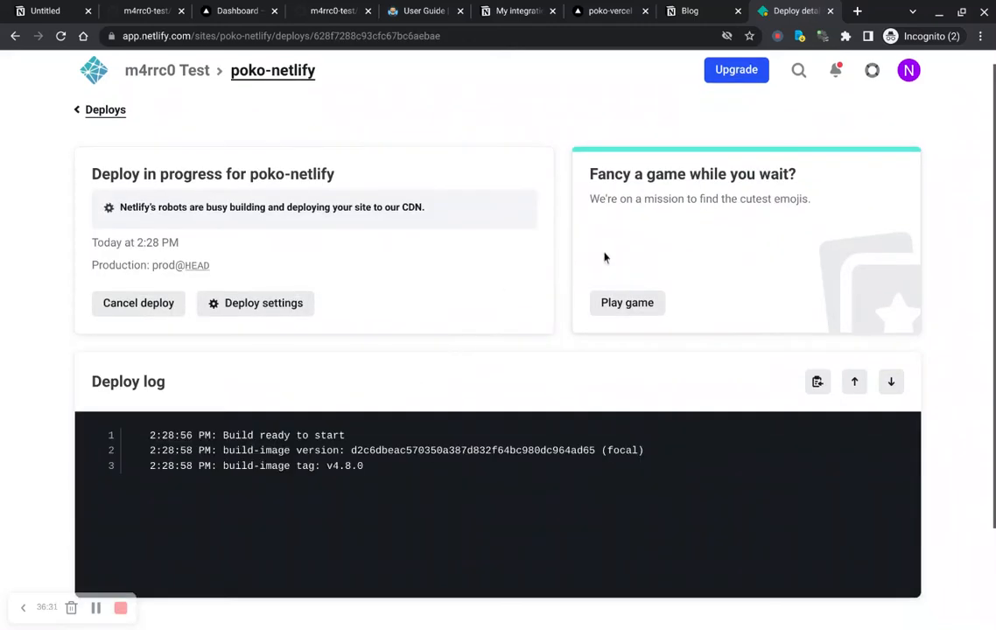
Step: Return to the Notion Blog page and delete its existing YAML code block
key("ctrl+shift+Tab")
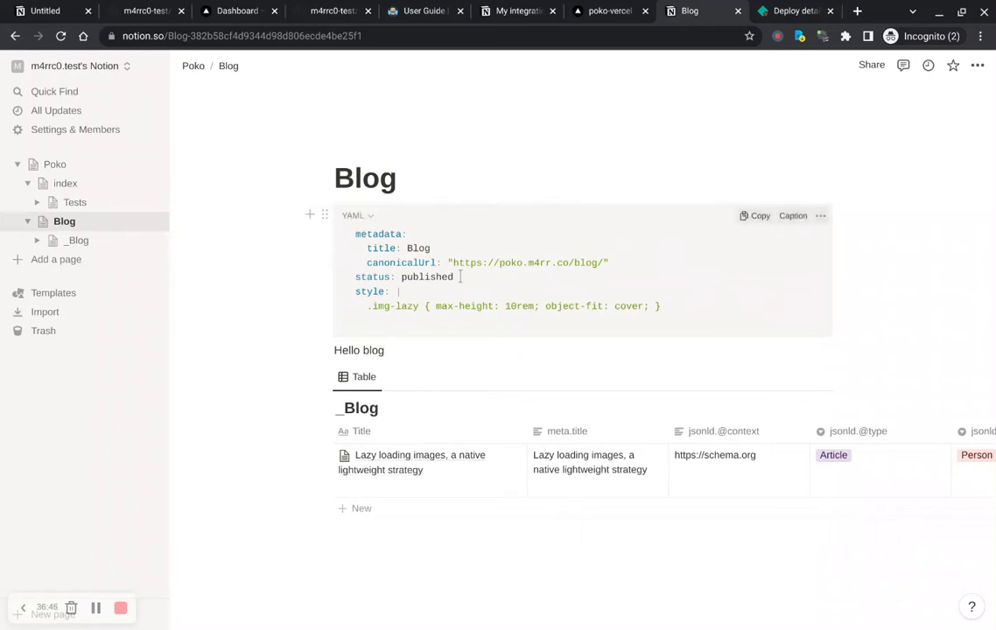
left_click(324, 215)
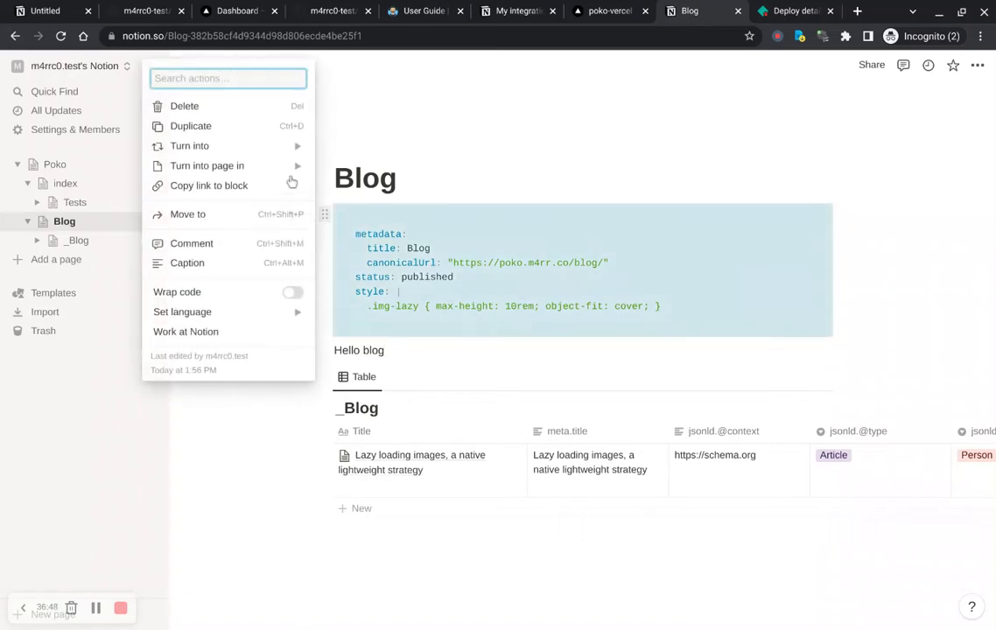
left_click(233, 112)
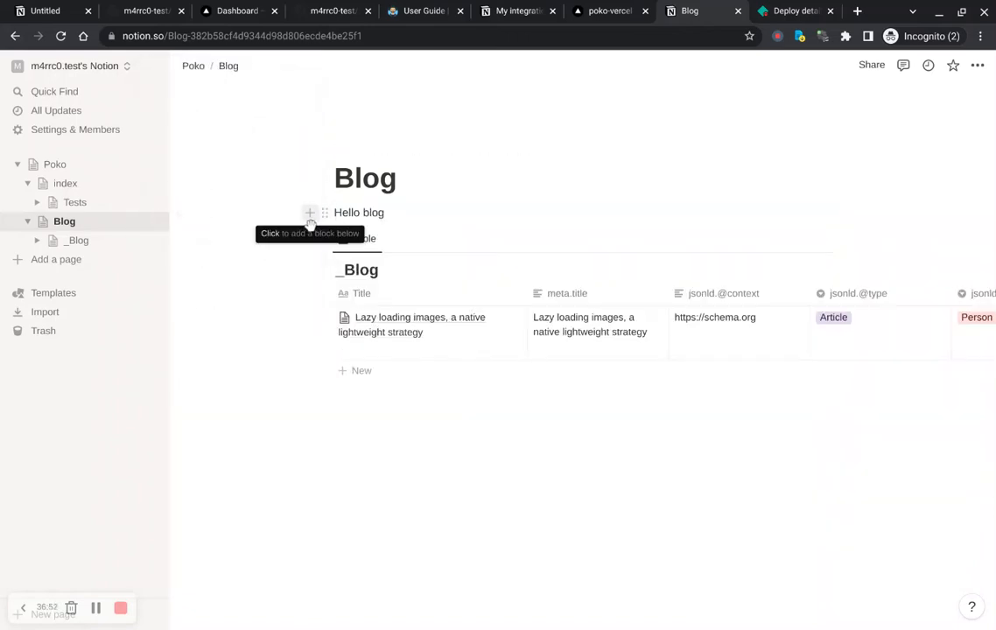
Step: Insert a new empty YAML code block and move it to the top of the Blog page, above Hello blog
left_click(309, 222)
type("code")
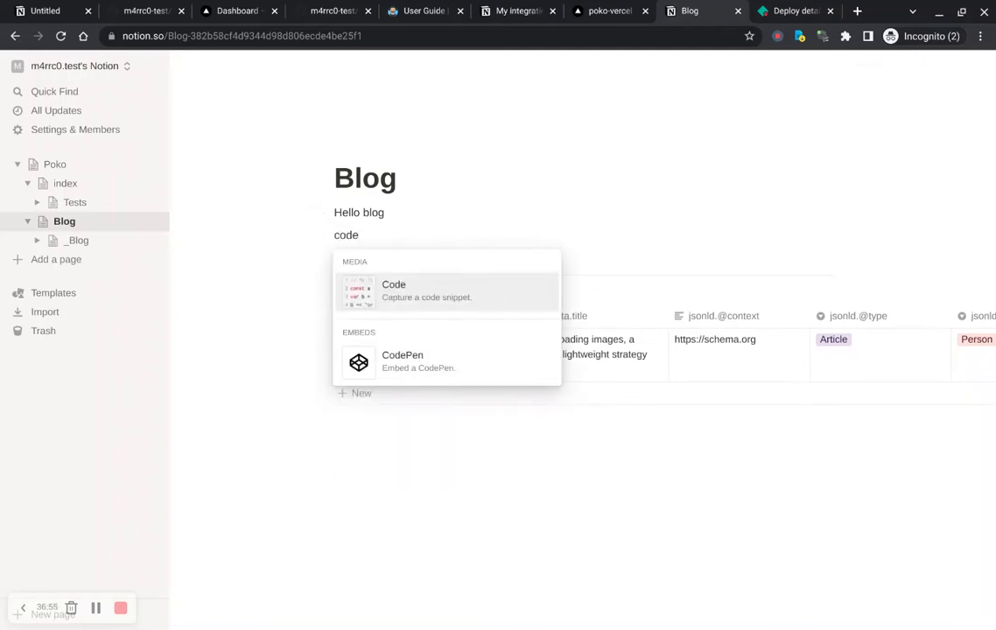
key("Return")
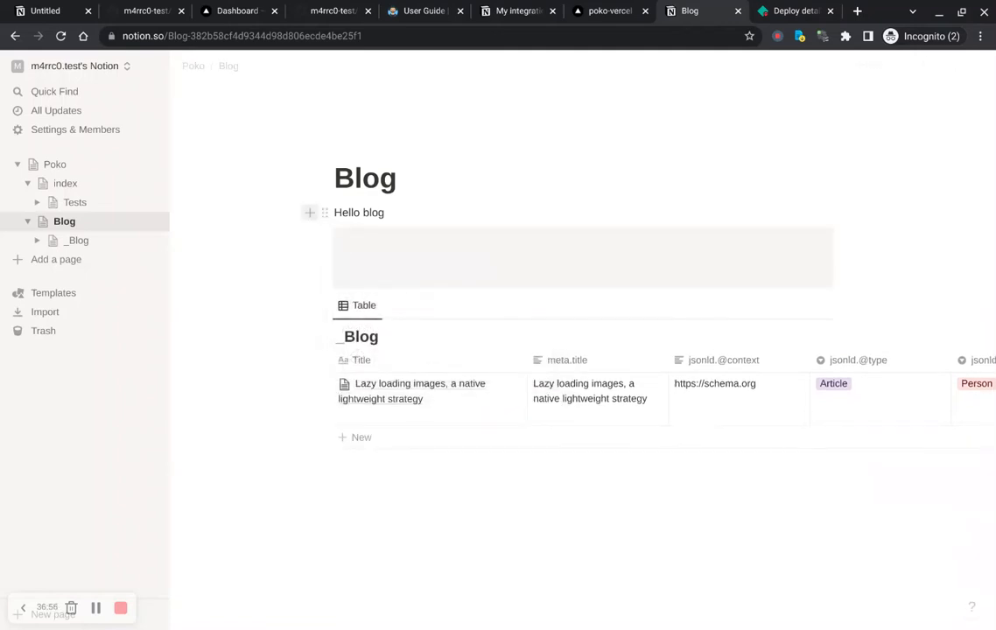
left_click(364, 240)
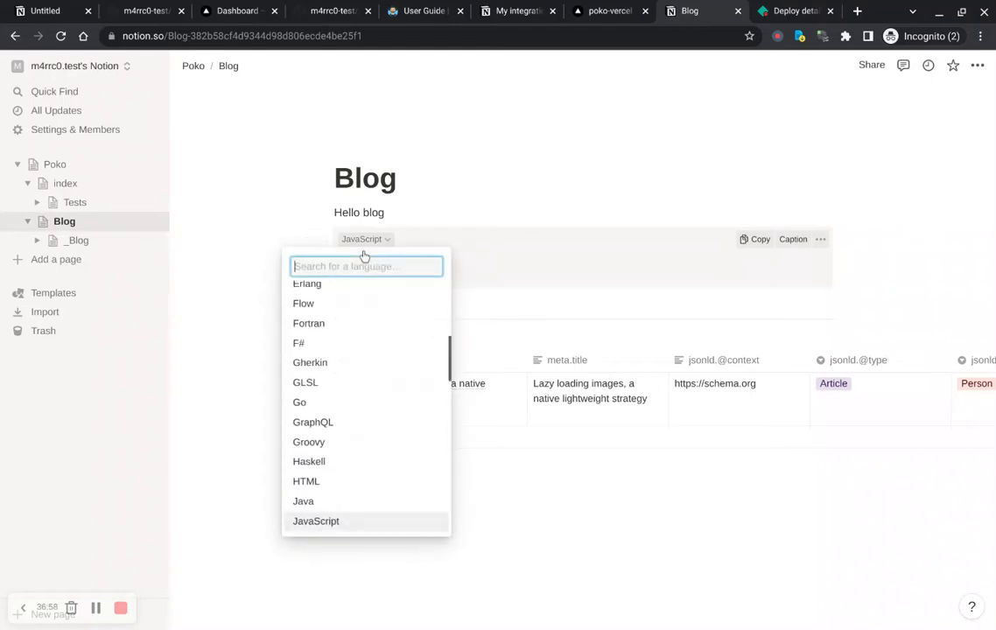
type("yaml")
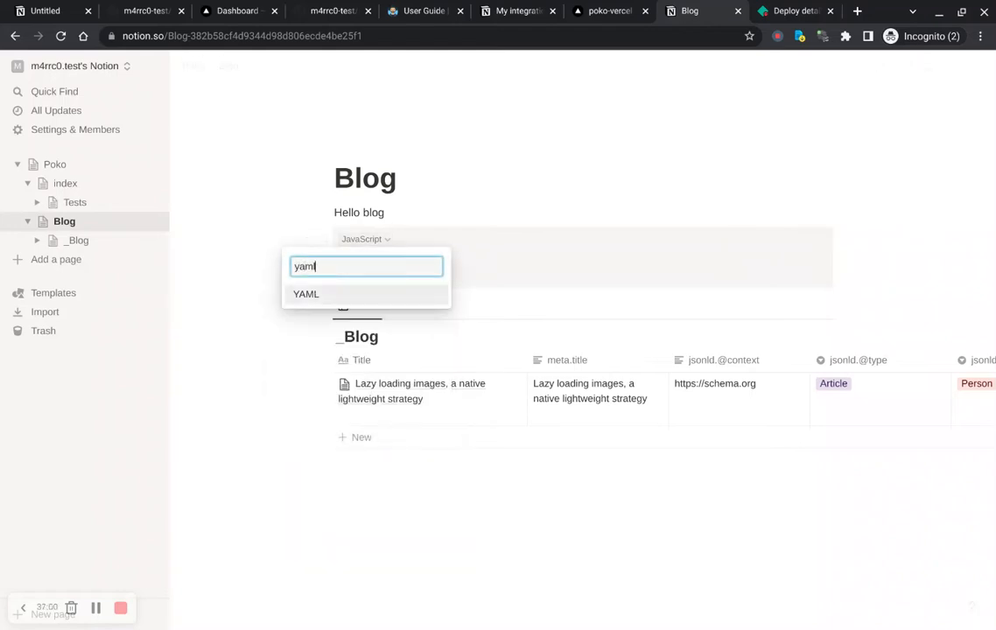
key("Return")
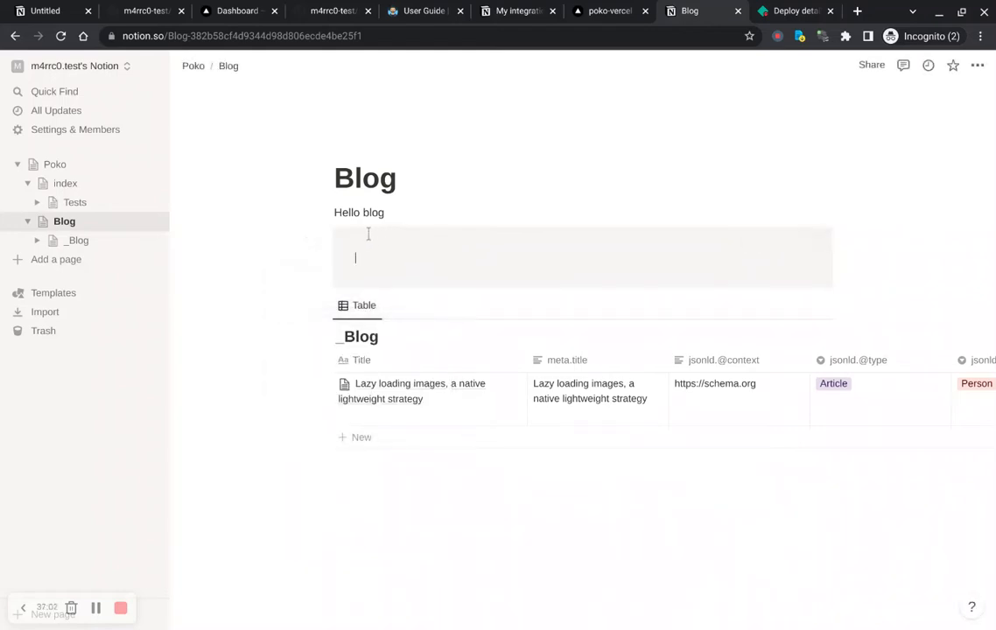
left_click_drag(325, 239, 331, 210)
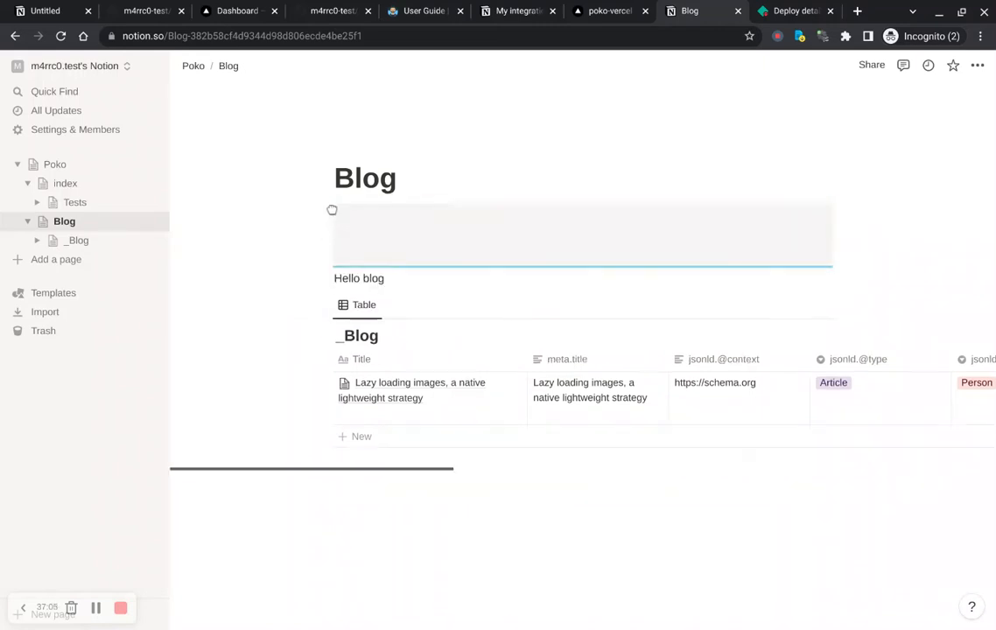
left_click(410, 242)
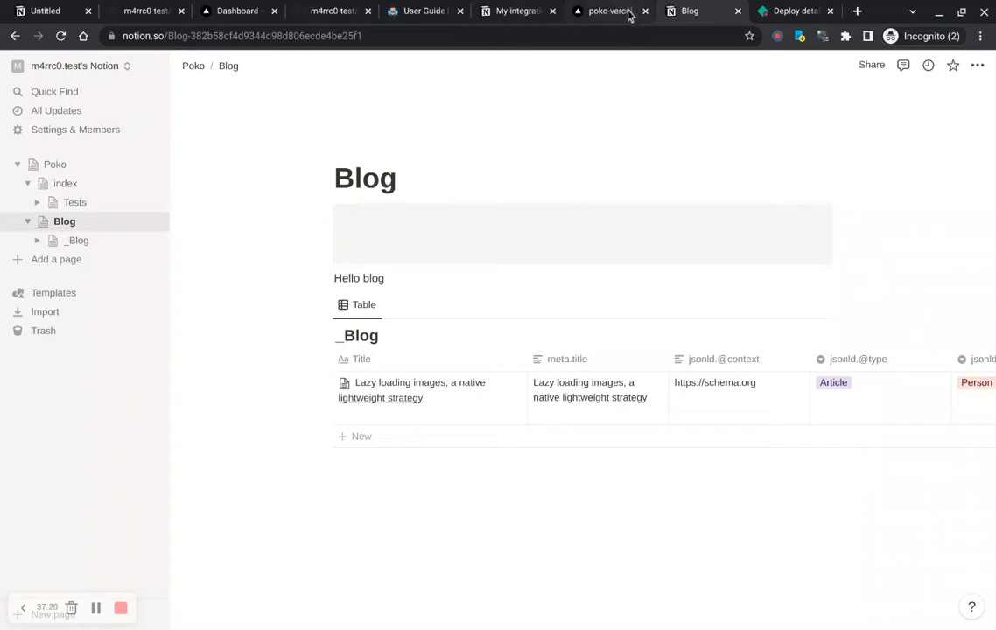
Step: Read the Props section of the Poko User Guide on defining and using page props
left_click(426, 12)
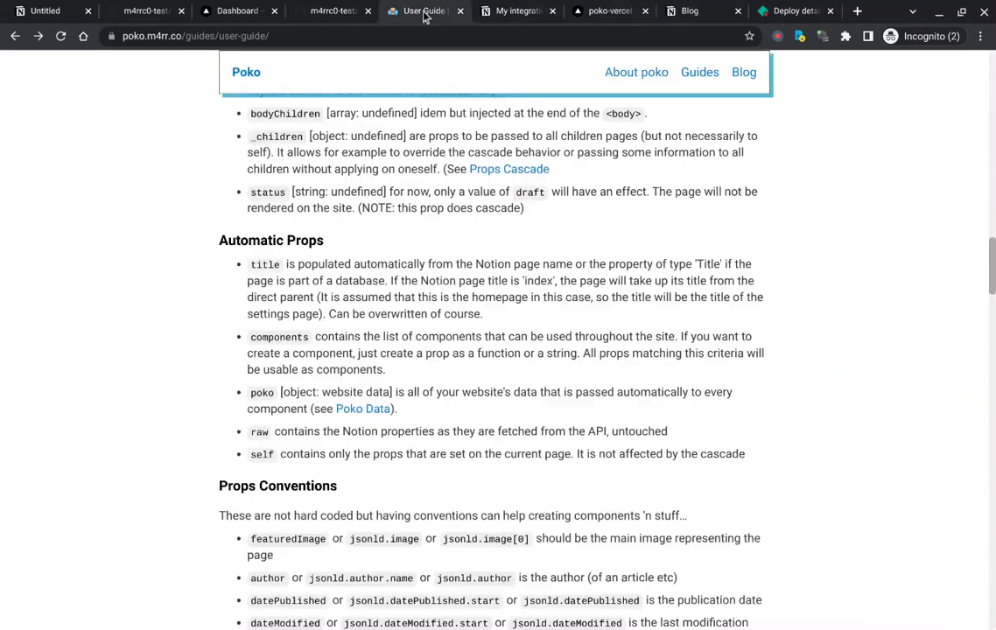
left_click_drag(425, 16, 619, 13)
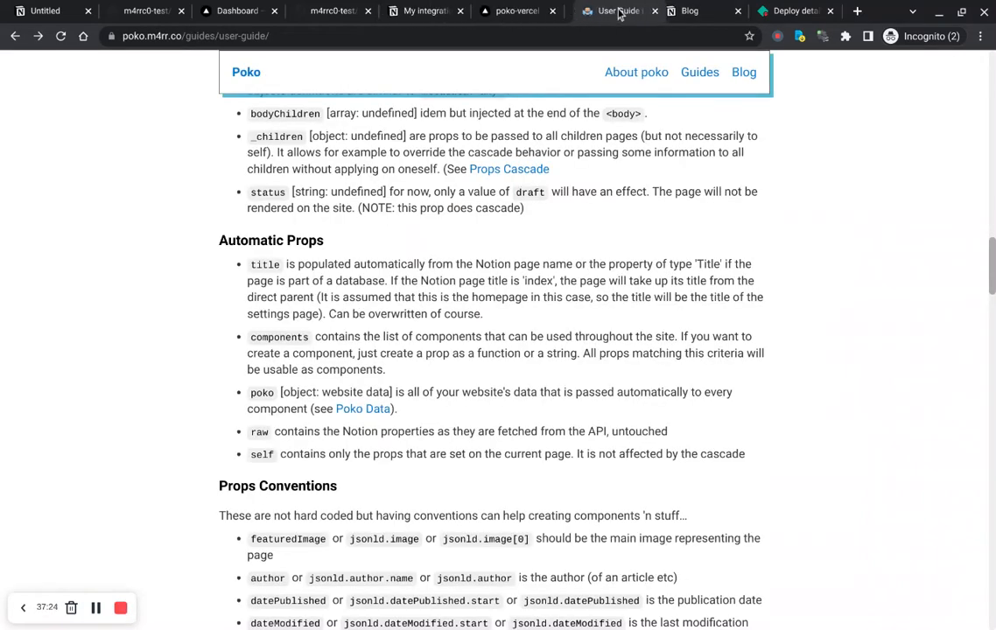
scroll(318, 290, "up", 5)
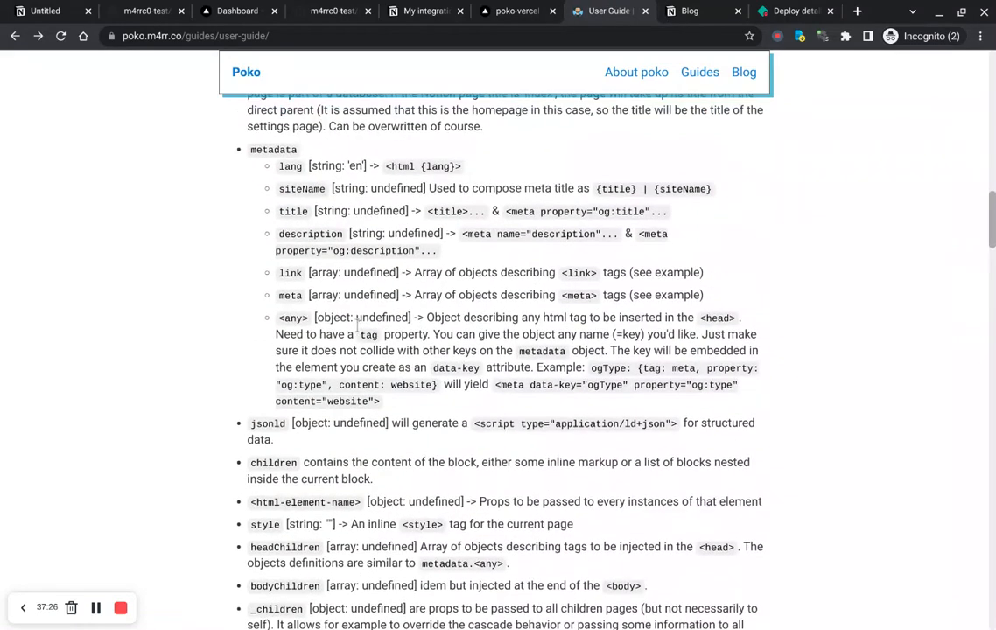
scroll(357, 325, "up", 6)
scroll(253, 308, "down", 2)
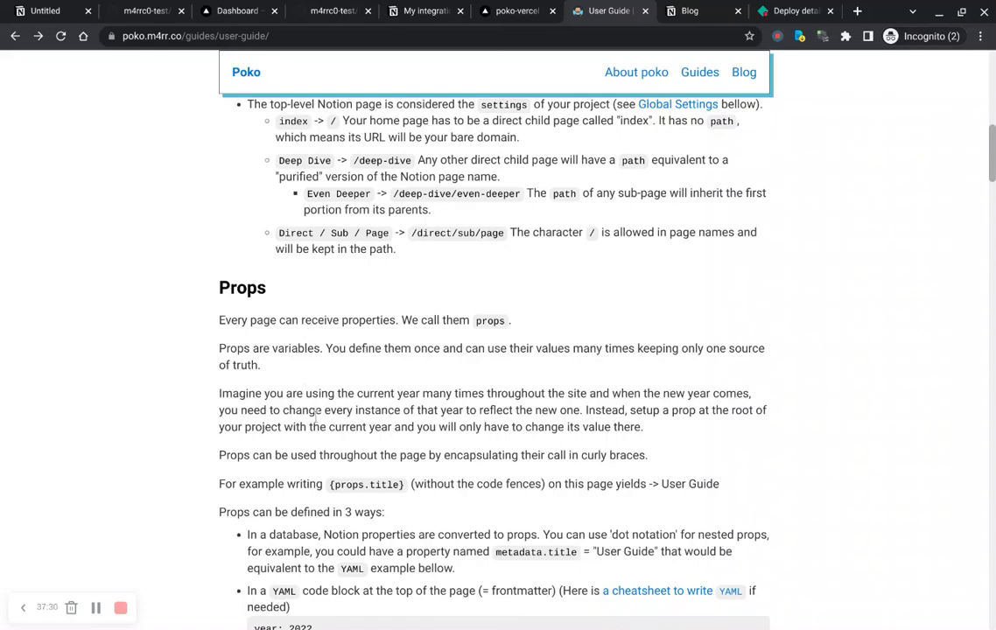
scroll(315, 418, "down", 2)
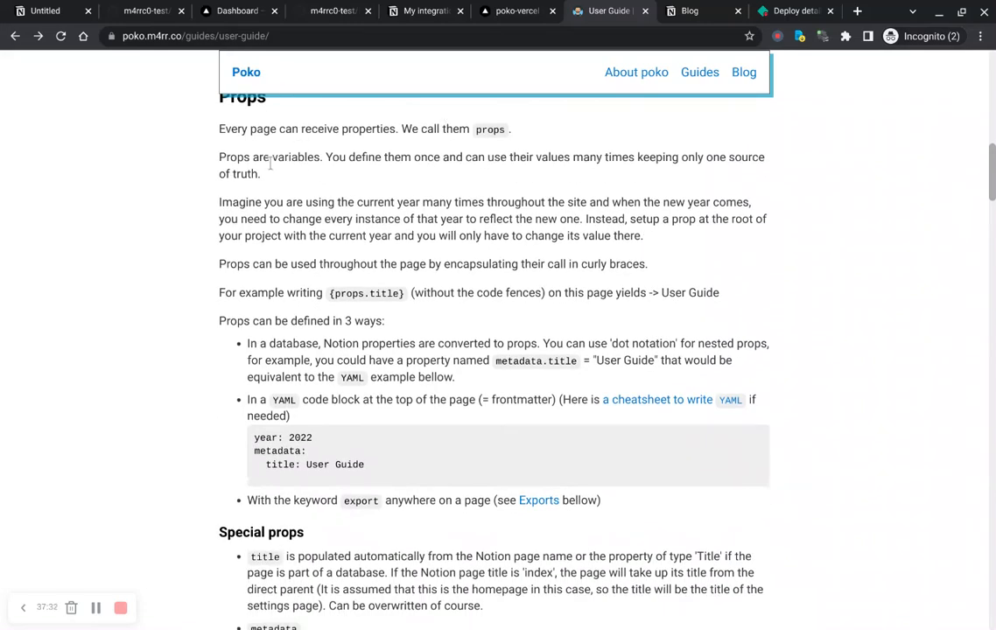
scroll(271, 163, "up", 1)
double_click(236, 190)
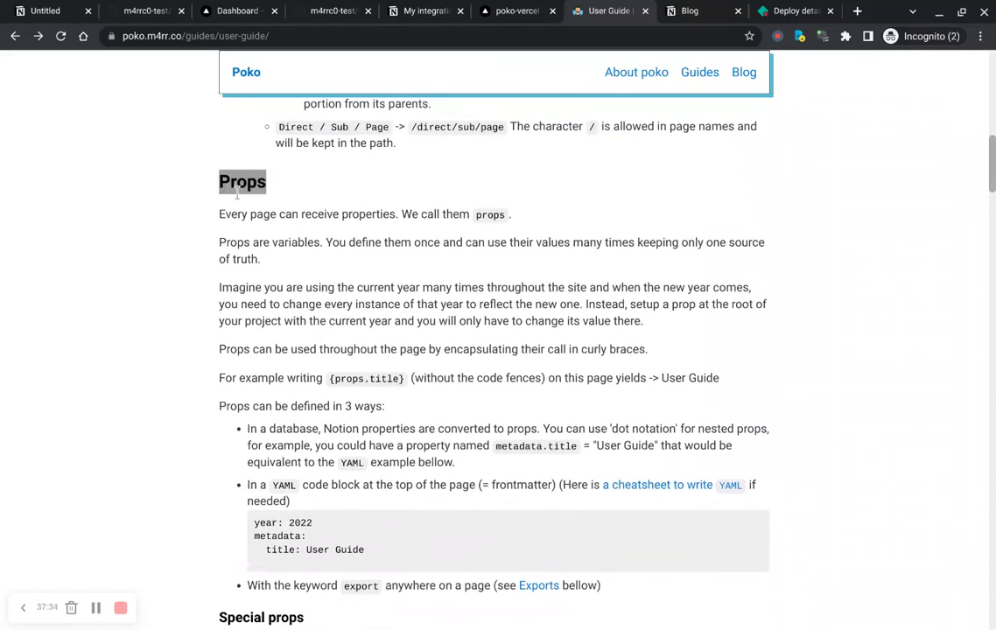
scroll(236, 195, "up", 4)
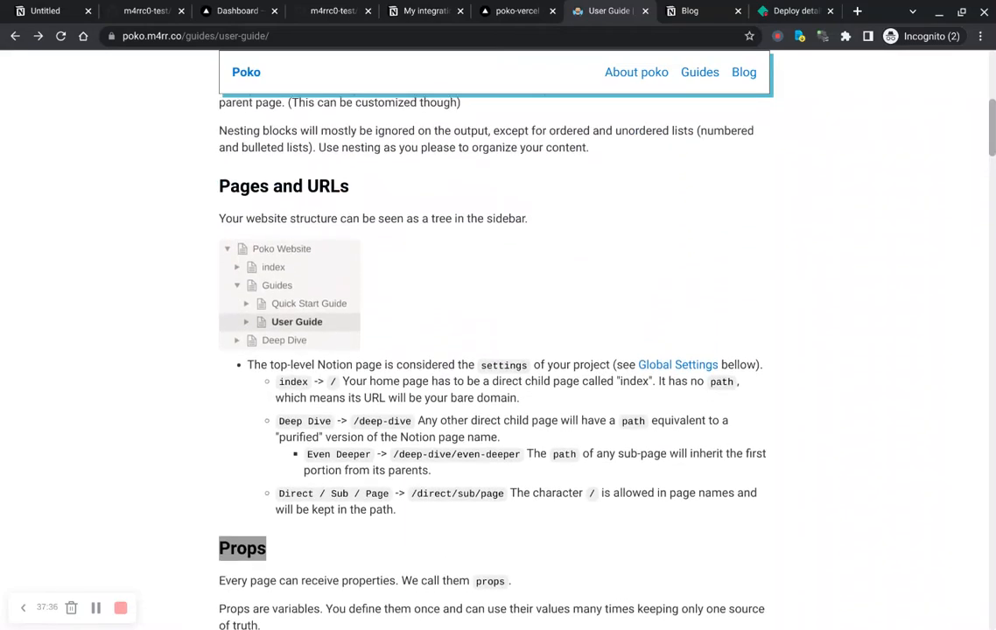
scroll(245, 304, "down", 3)
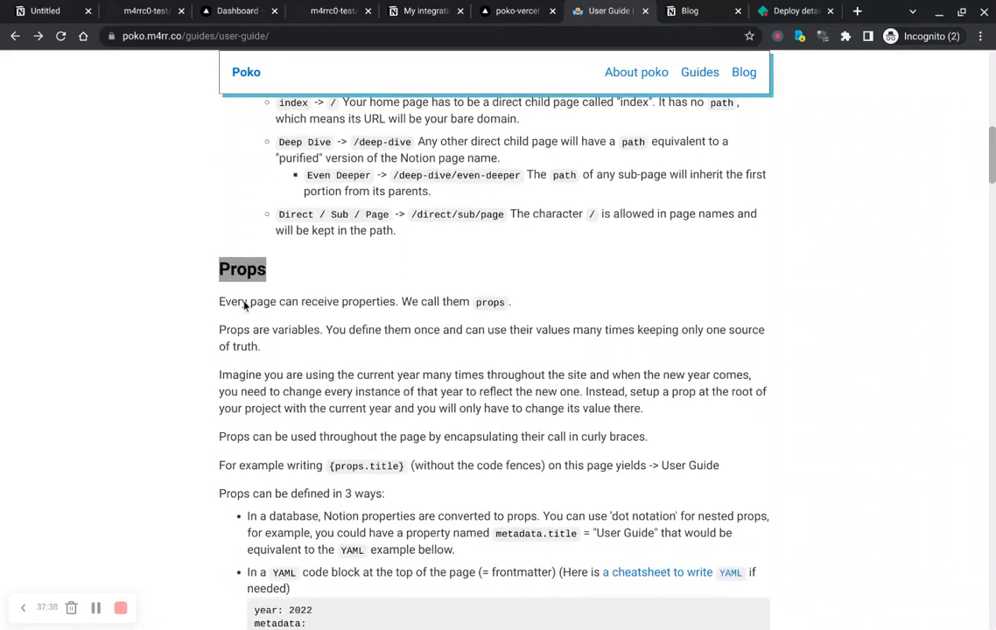
scroll(255, 304, "down", 2)
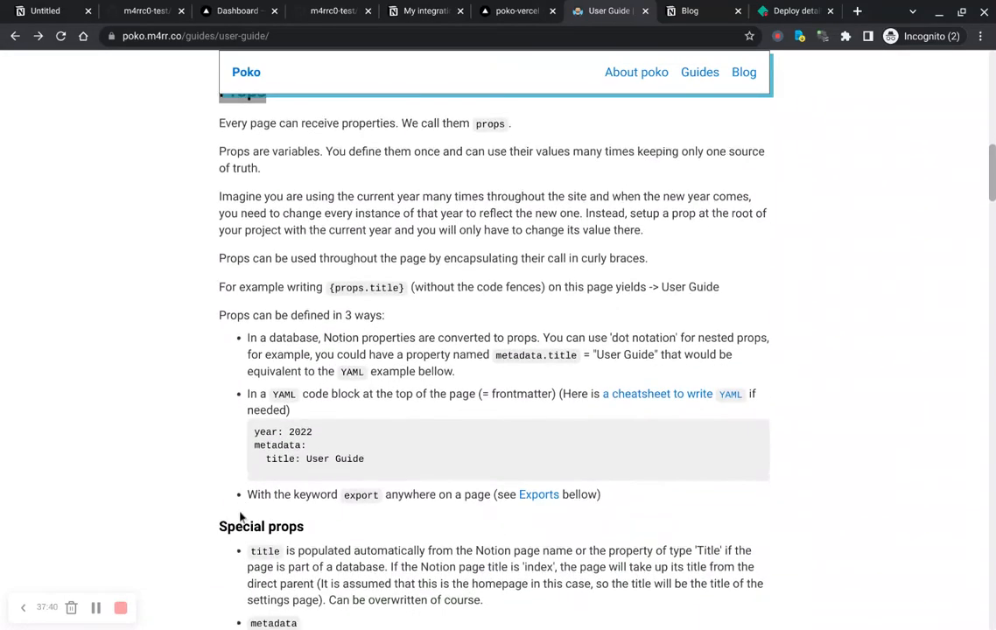
scroll(240, 517, "down", 3)
scroll(242, 516, "down", 4)
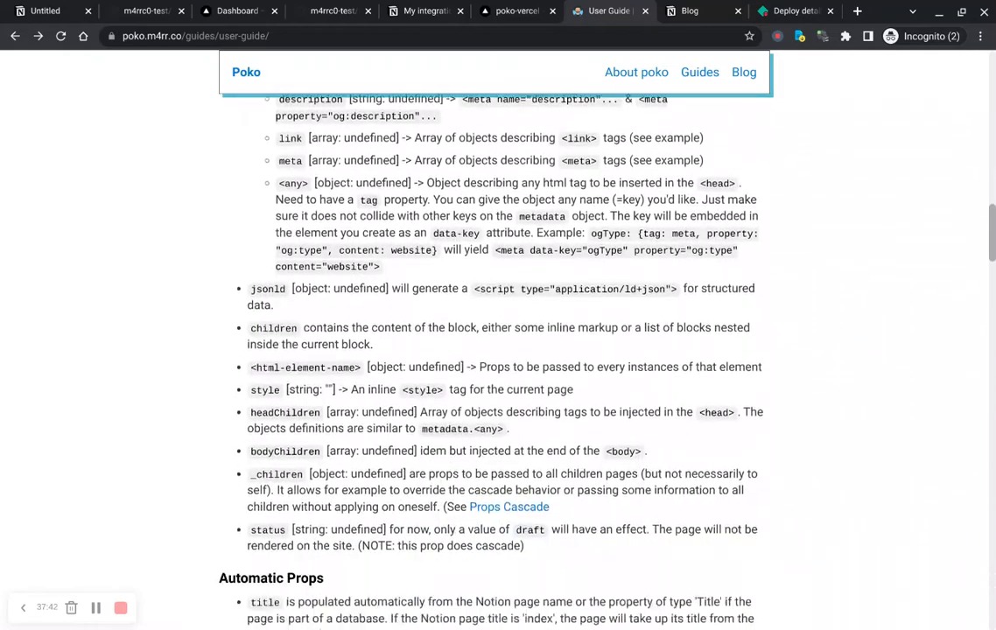
scroll(490, 350, "down", 5)
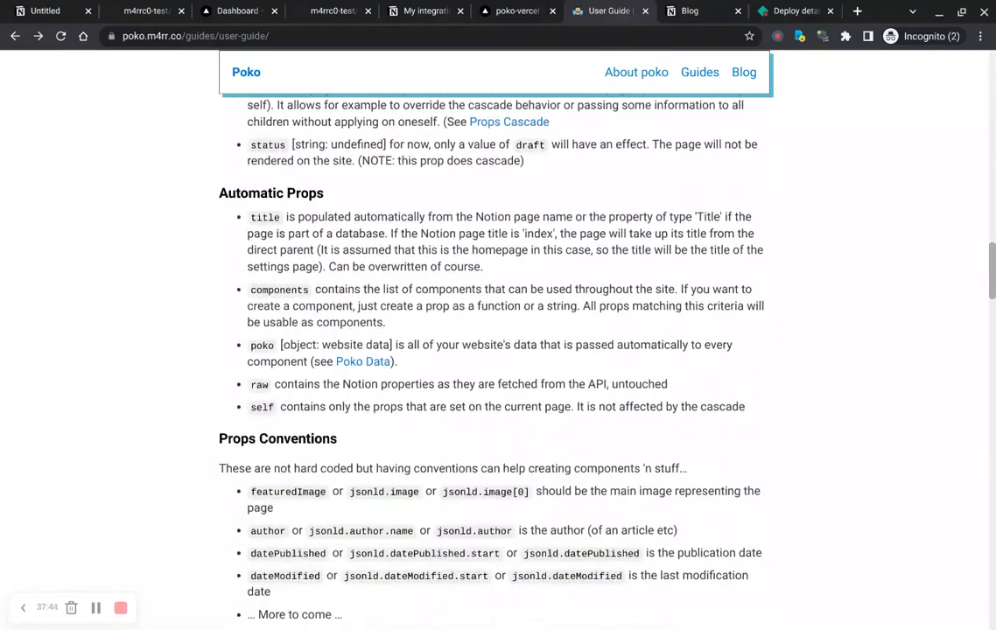
scroll(490, 350, "up", 9)
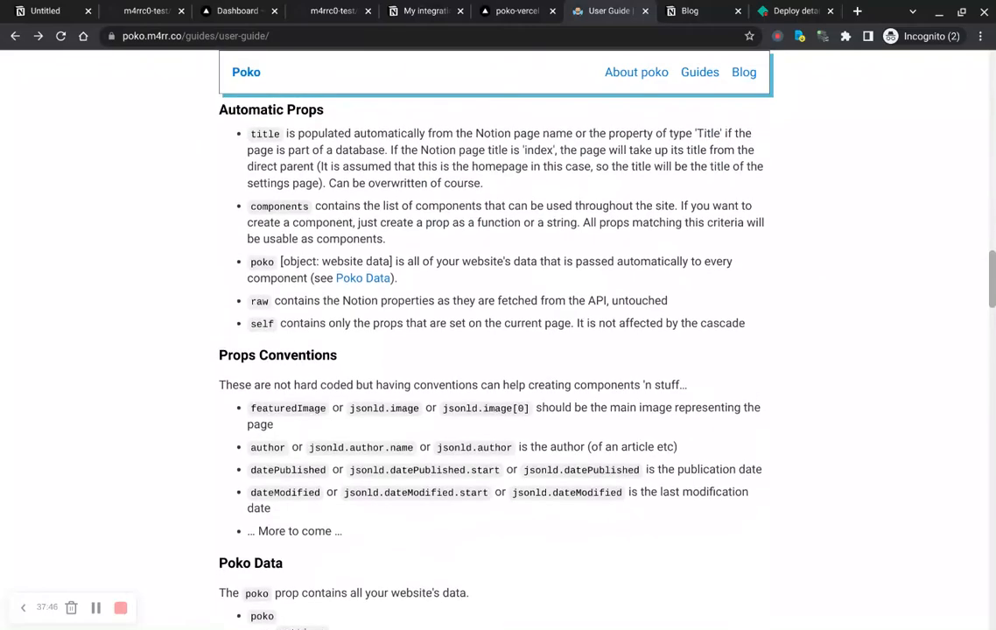
scroll(490, 350, "up", 4)
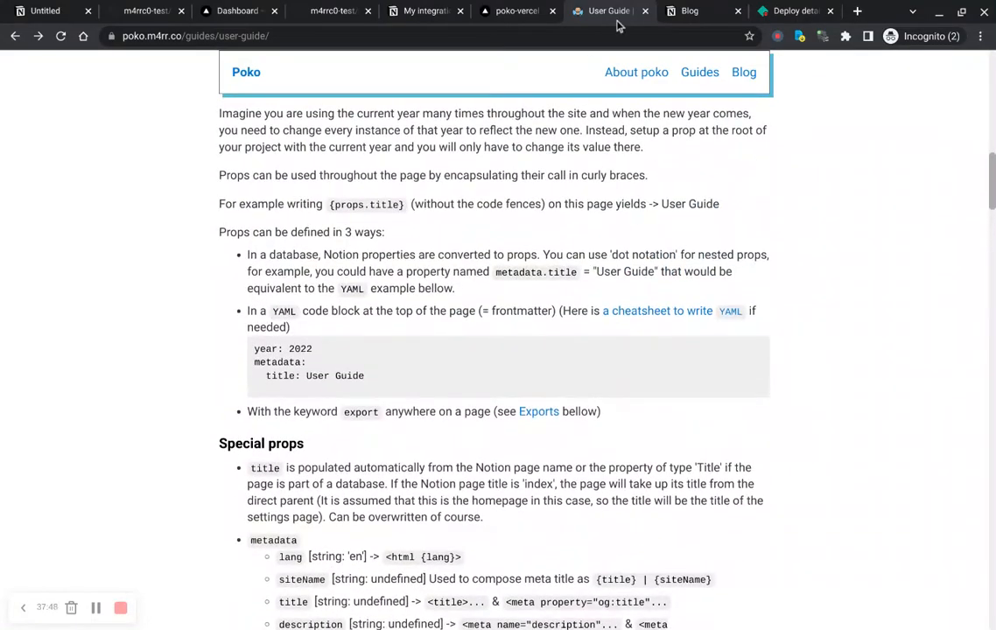
Step: Enter somevariable: test variable in the Blog page's YAML block and copy the property name
left_click(690, 13)
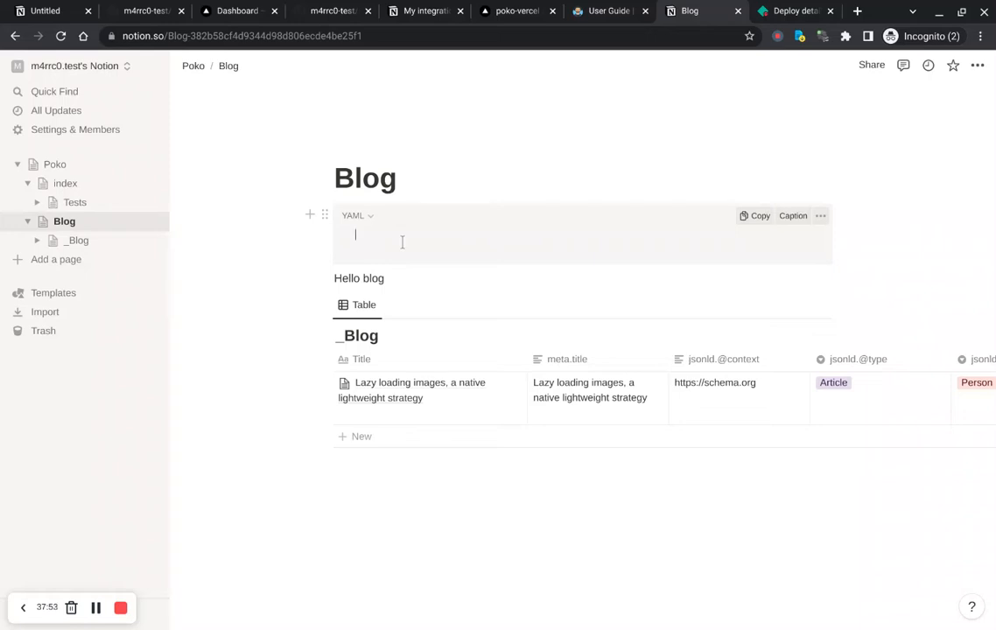
left_click(355, 234)
type("some")
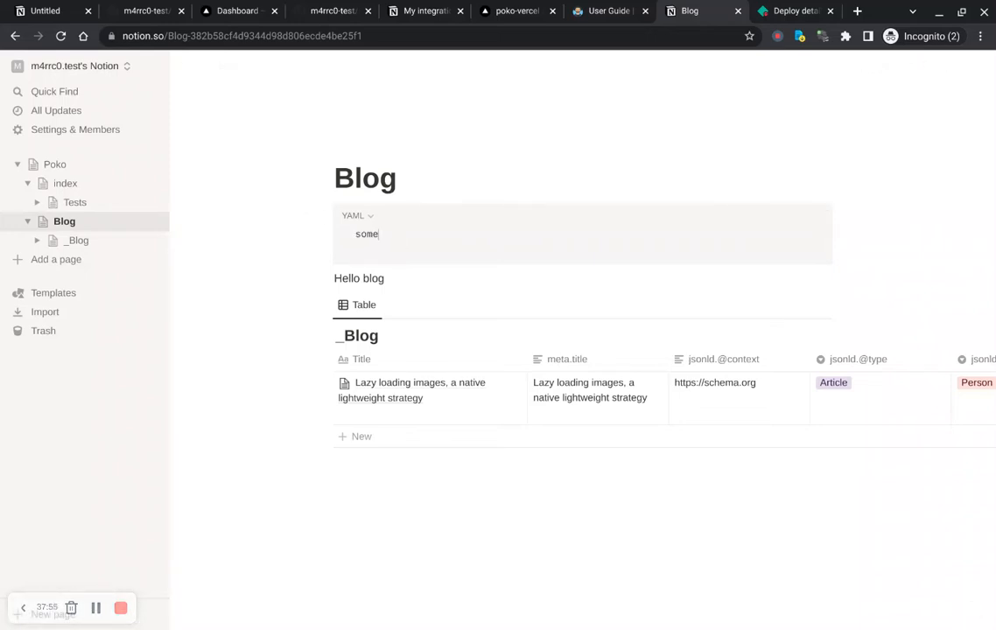
type("variable: test variable")
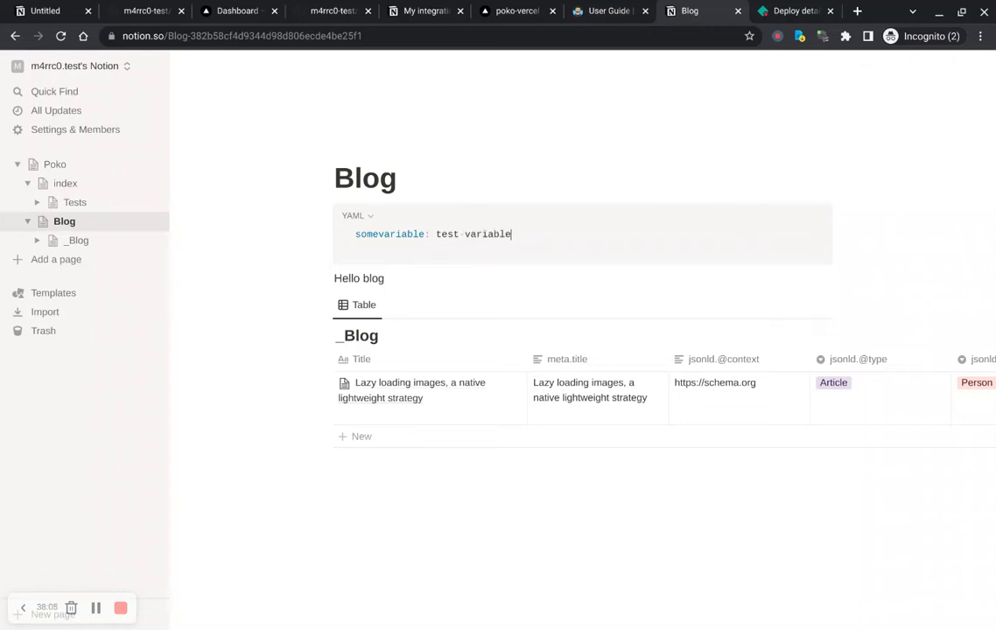
key("ctrl+shift+Right")
key("ctrl+c")
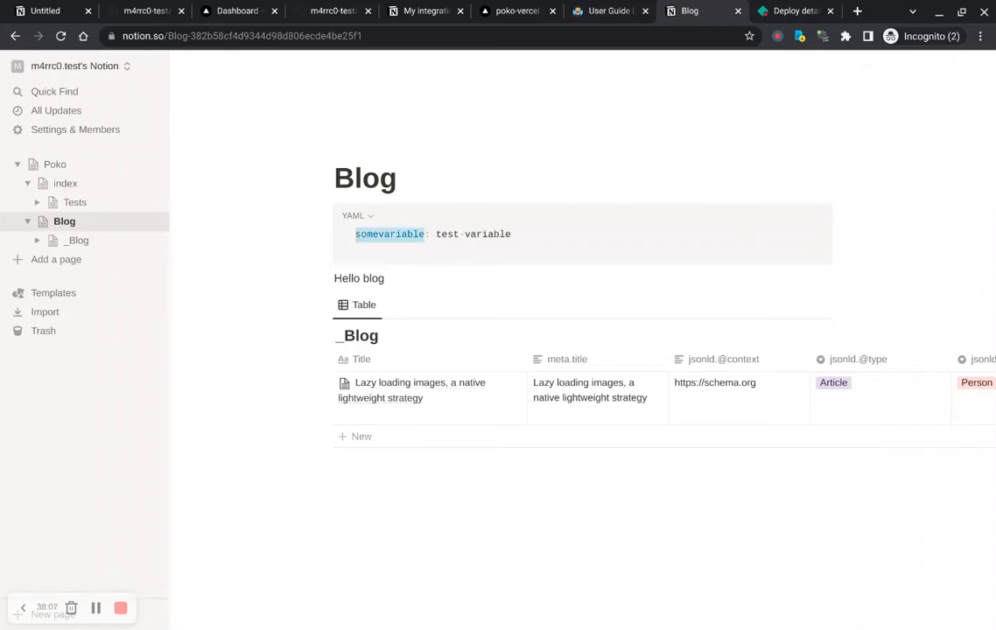
Step: Add a new line {props.somevariable} below Hello blog on the Blog page
left_click(385, 279)
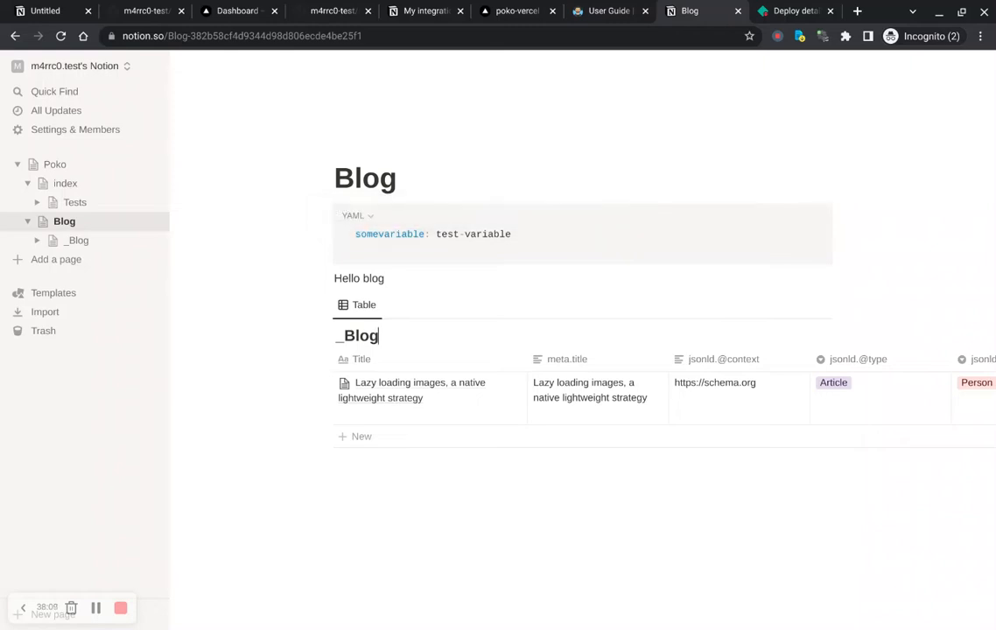
key("Return")
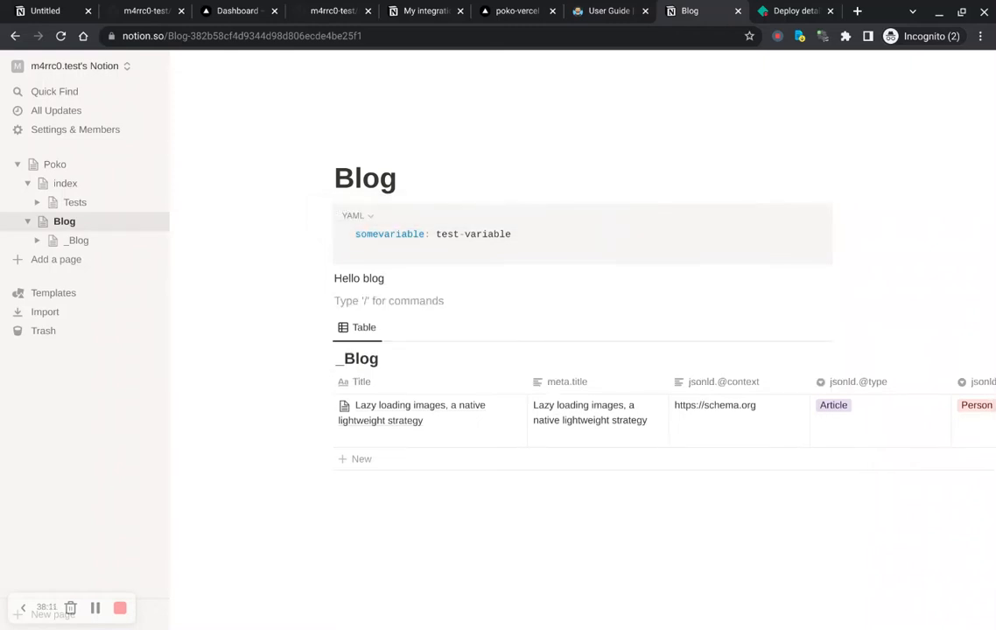
type("{")
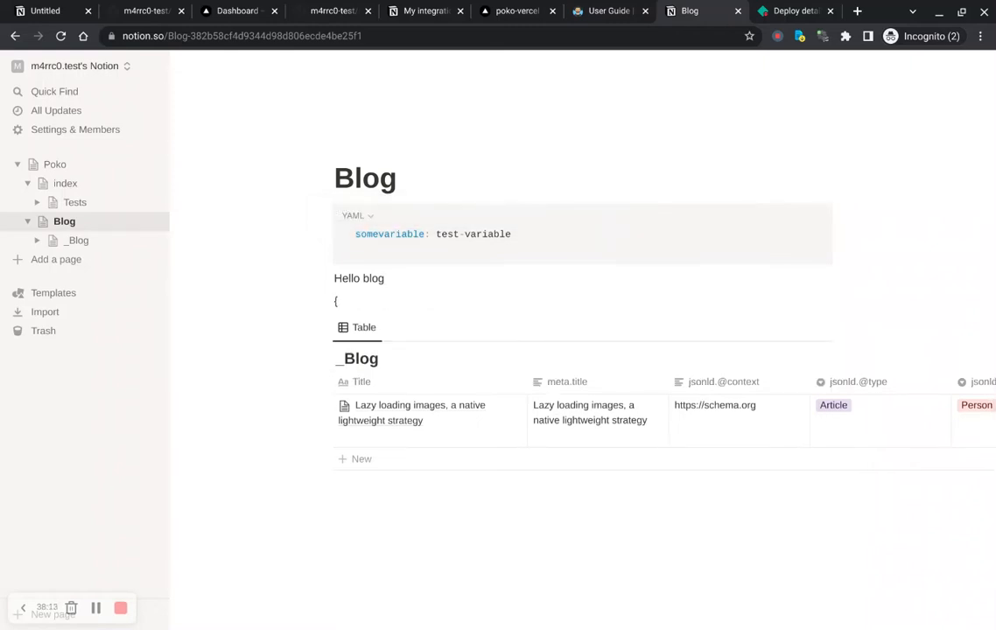
type("}")
type("p")
type("rops")
type(".")
key("ctrl+v")
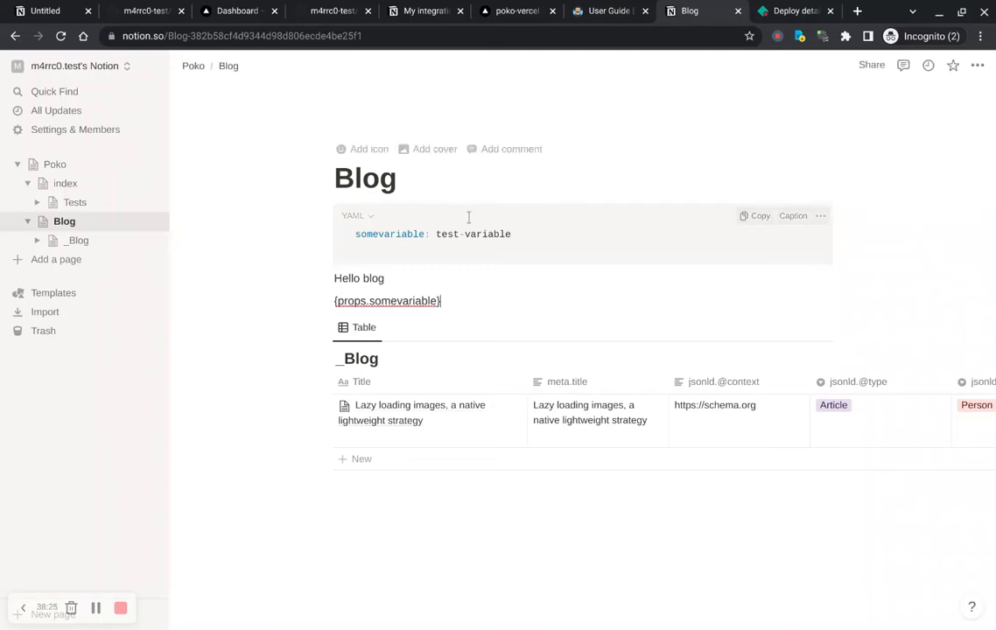
Step: Add a metadata: key on a new line after somevariable in the Blog page's YAML block
left_click_drag(512, 234, 452, 246)
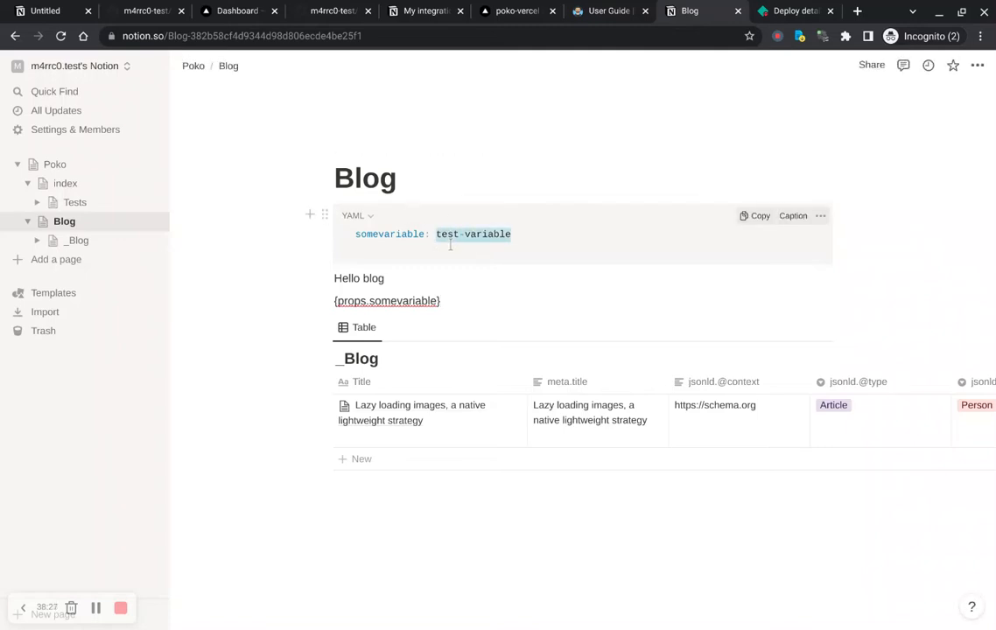
left_click(549, 247)
key("Return")
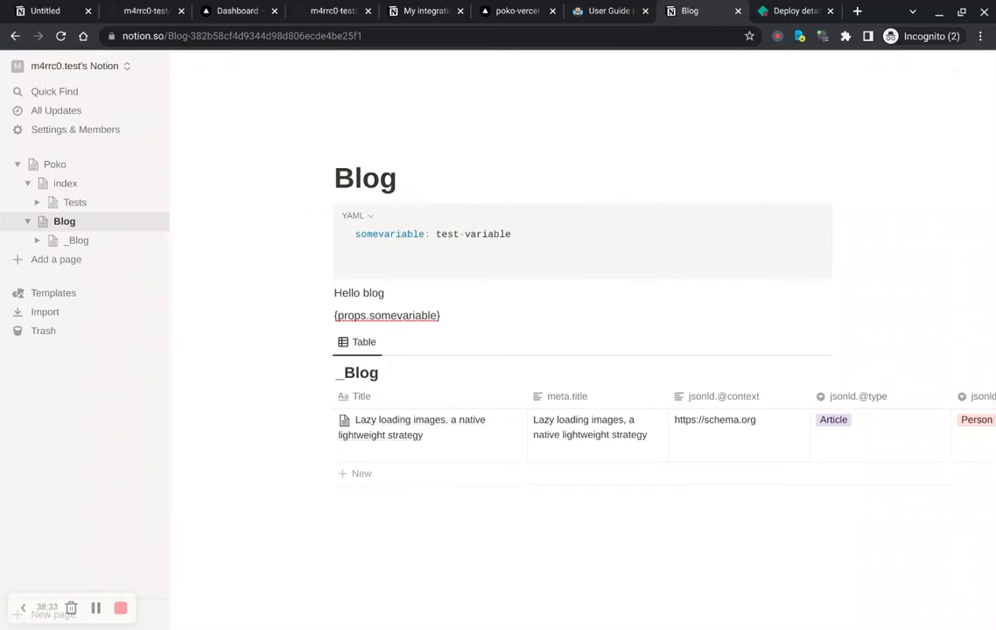
type("metadata:")
key("Return")
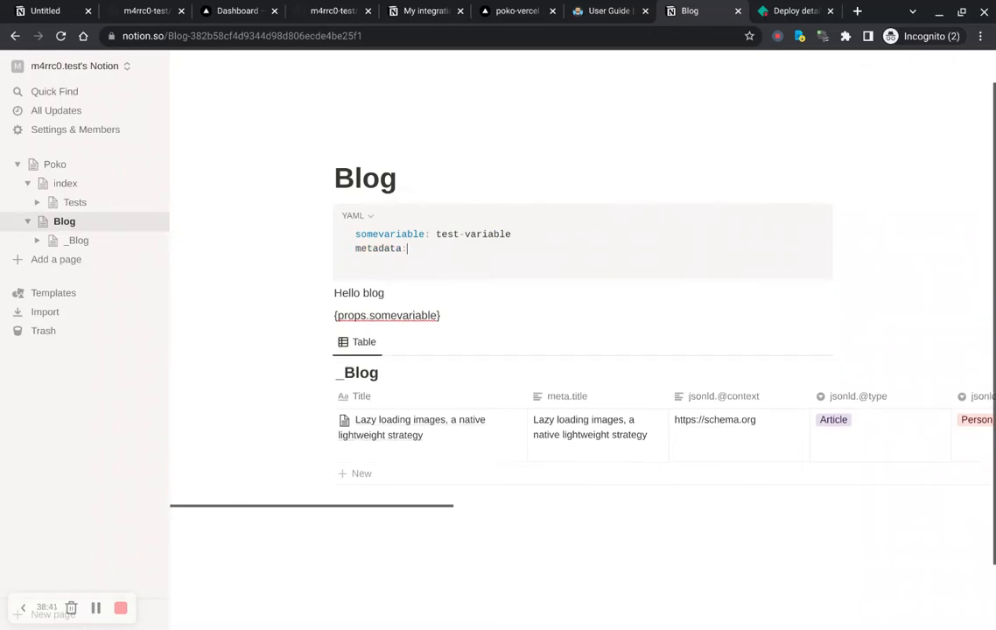
Step: Nest title: My blog and decription: An awesome blog under metadata in the YAML block
key("Tab")
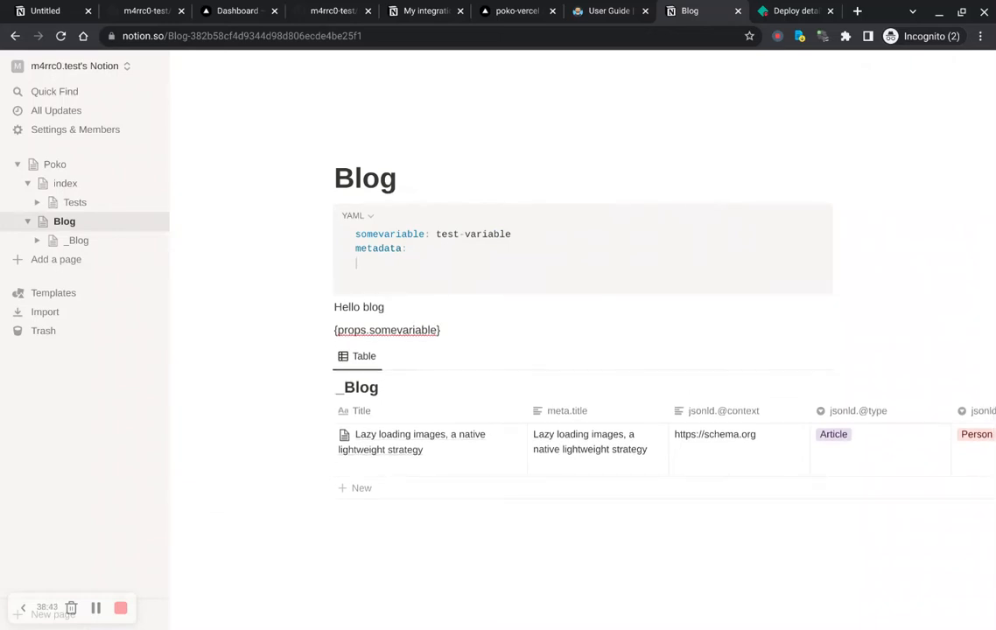
key("BackSpace")
key("Return")
key("Tab")
key("Tab")
type("itle: My blog")
key("Return")
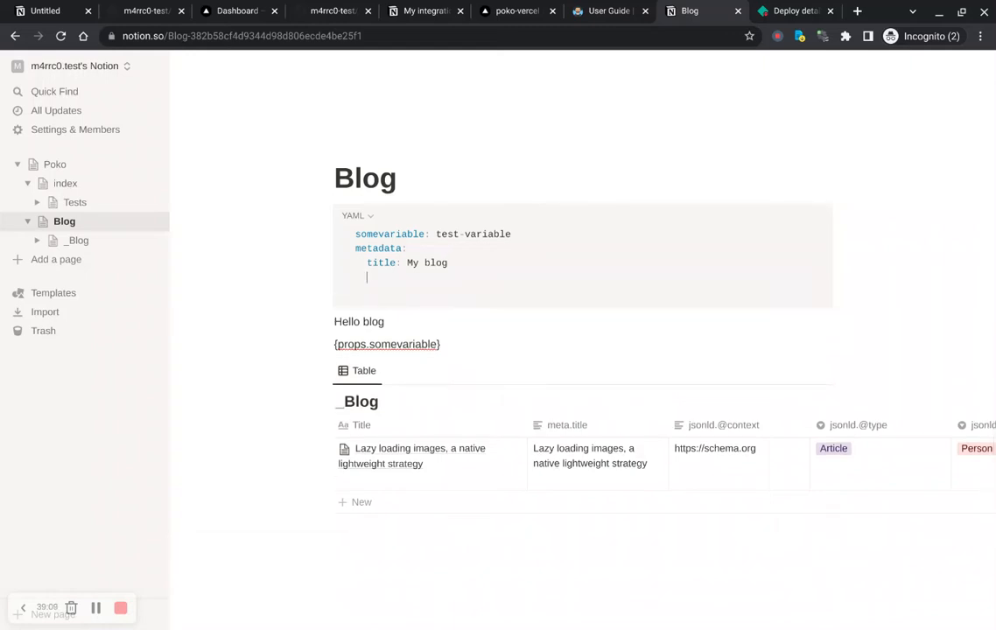
type("decription: An awesome blog")
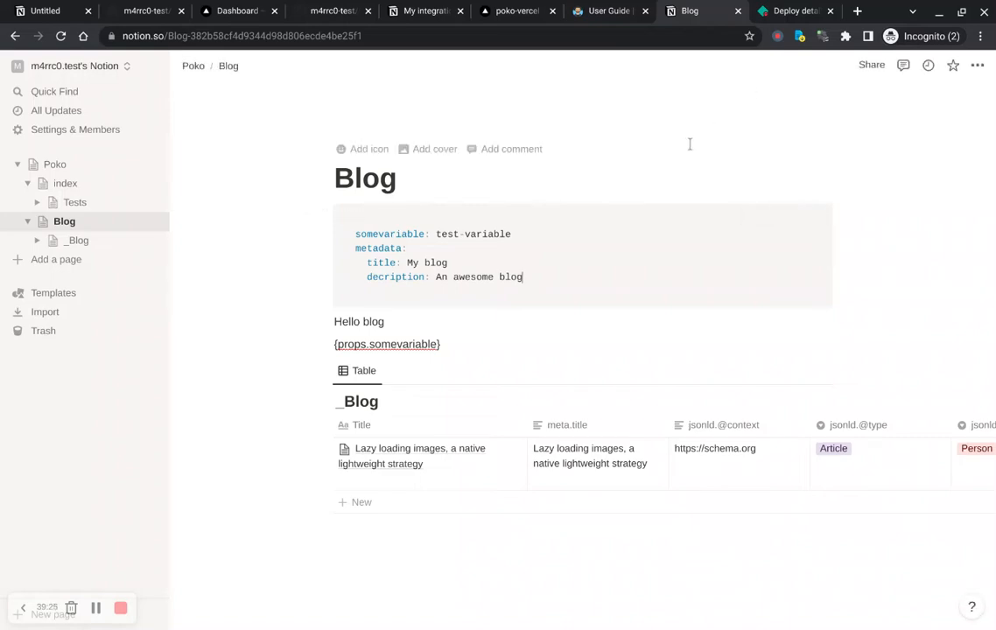
Step: Switch to Netlify and review the deploy log of the failed poko-netlify build
key("ctrl+Tab")
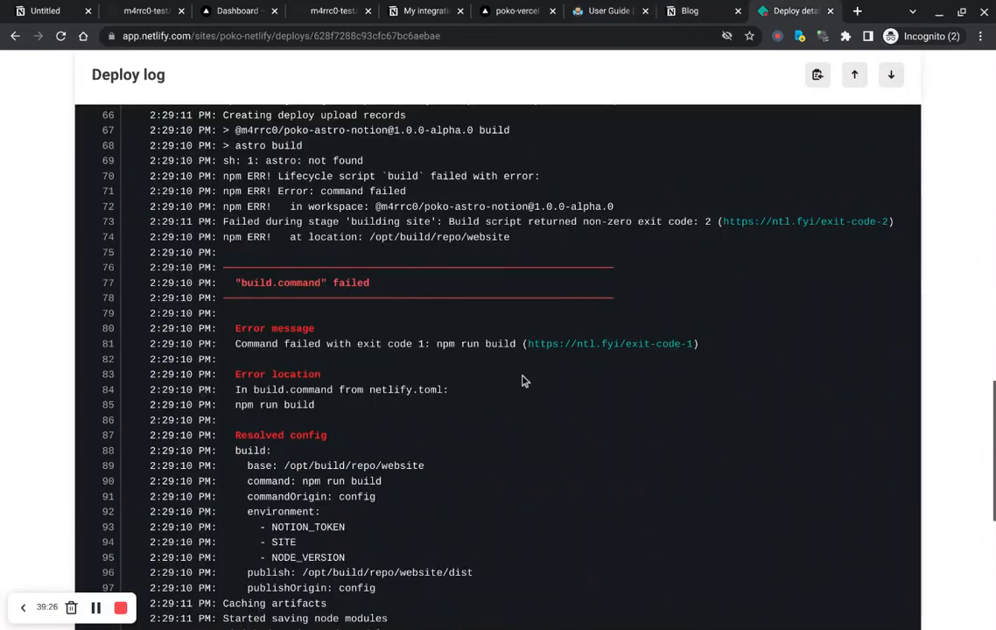
scroll(522, 379, "up", 4)
scroll(522, 378, "down", 8)
scroll(523, 378, "up", 8)
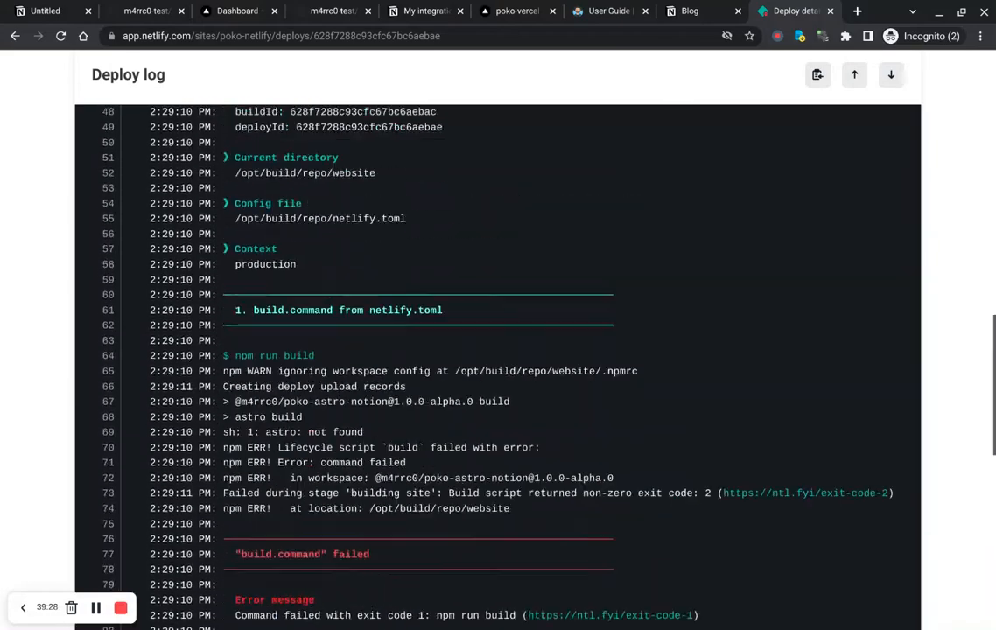
scroll(522, 378, "down", 3)
scroll(522, 378, "down", 2)
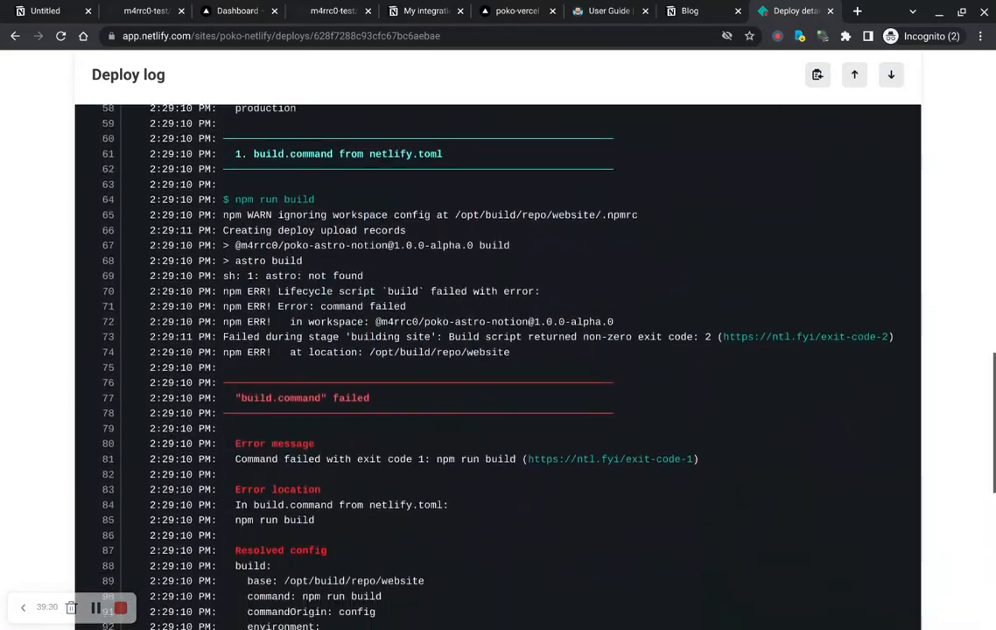
scroll(523, 378, "down", 1)
scroll(522, 378, "down", 1)
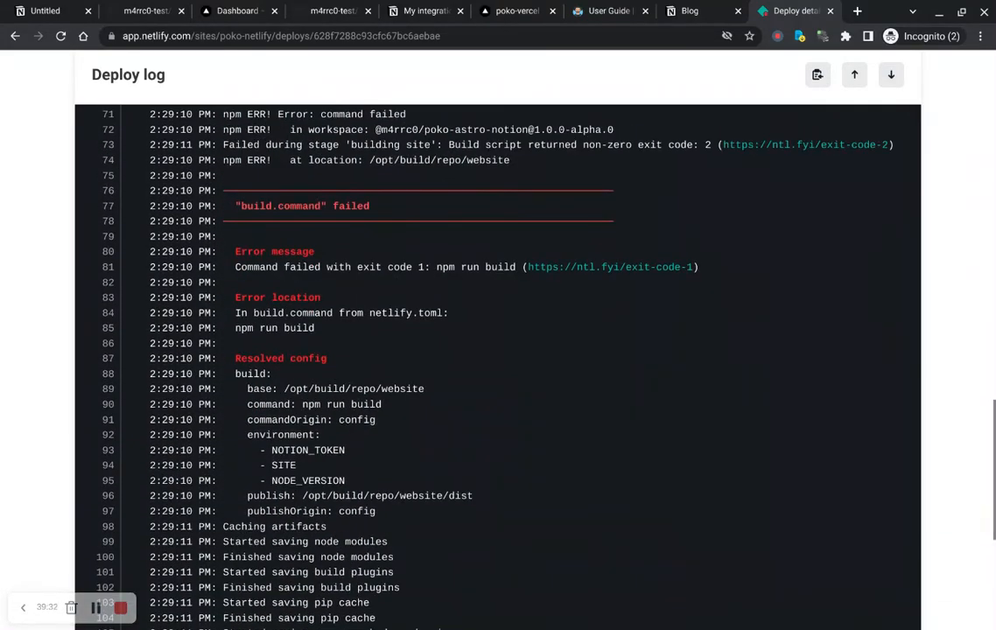
scroll(522, 378, "up", 4)
scroll(498, 366, "up", 4)
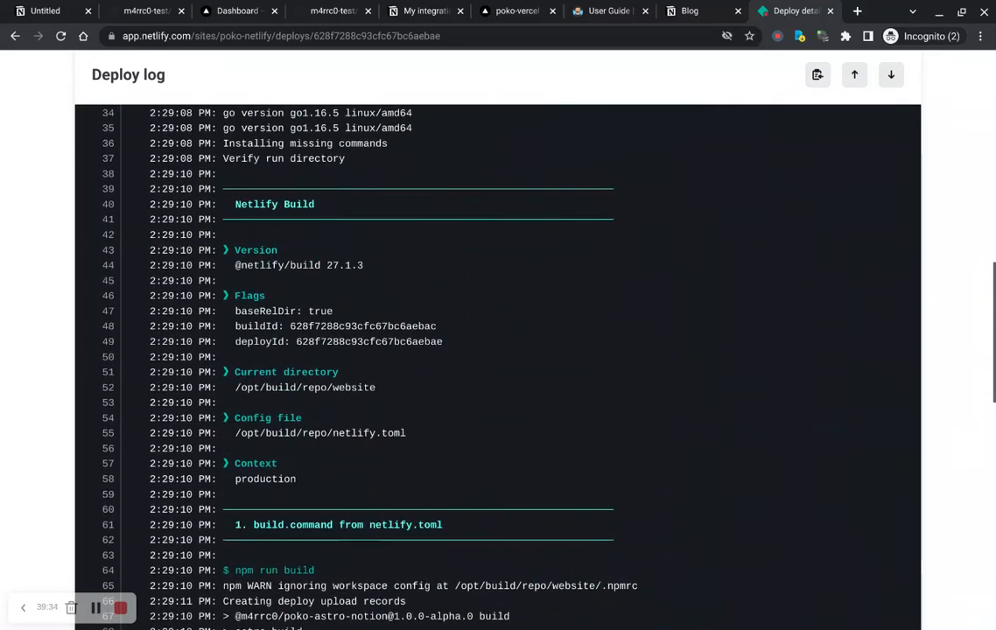
scroll(498, 366, "up", 3)
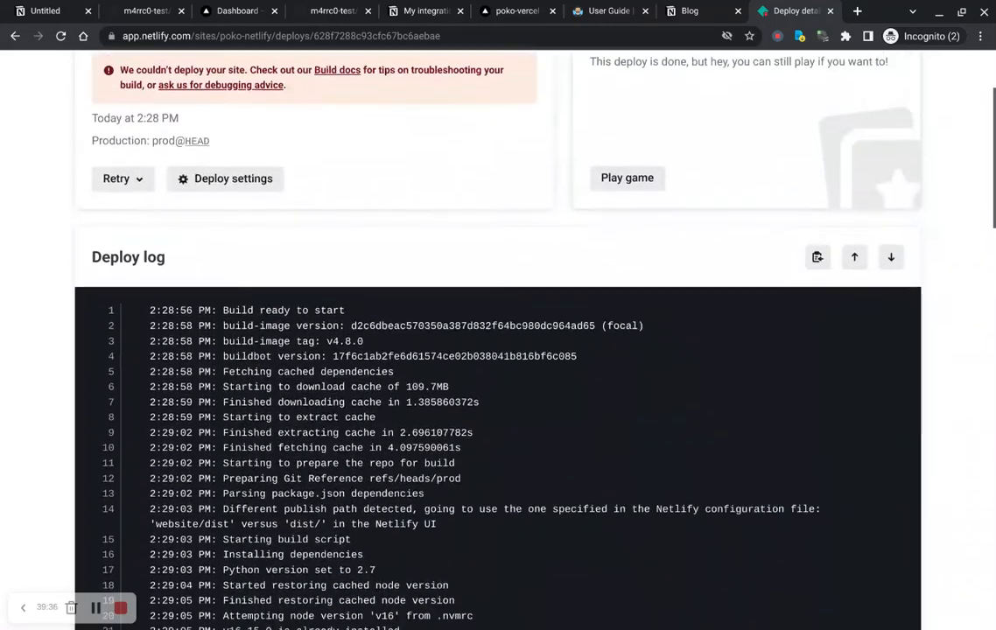
scroll(497, 366, "down", 4)
scroll(497, 366, "down", 1)
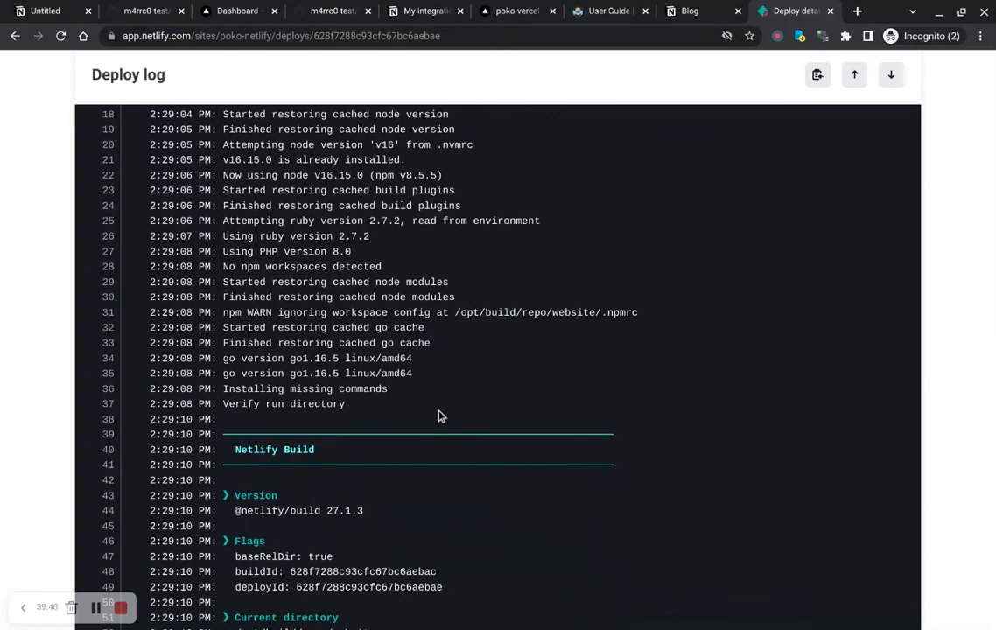
scroll(441, 418, "down", 5)
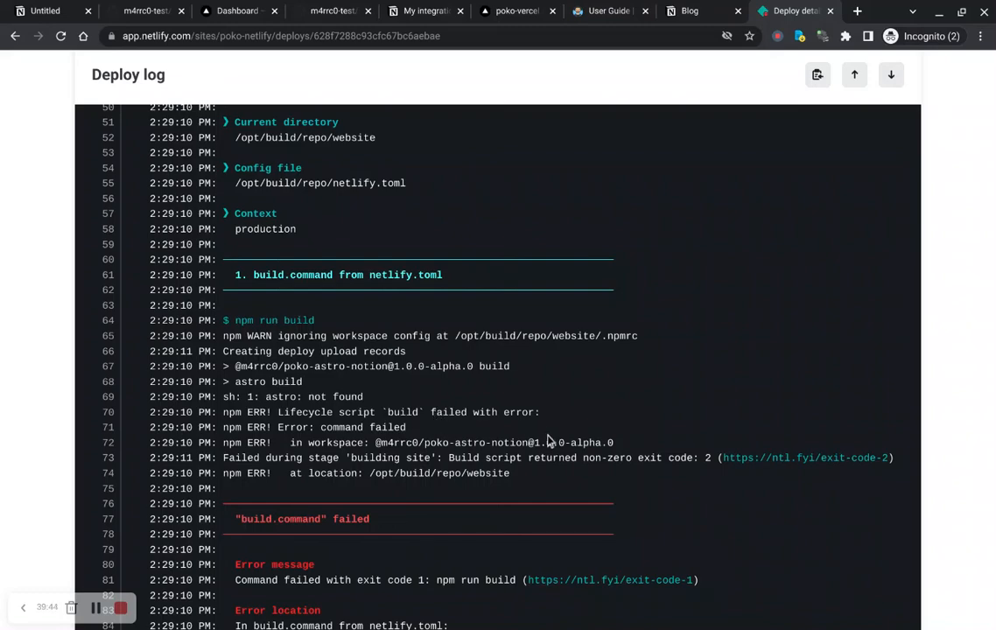
scroll(560, 440, "down", 2)
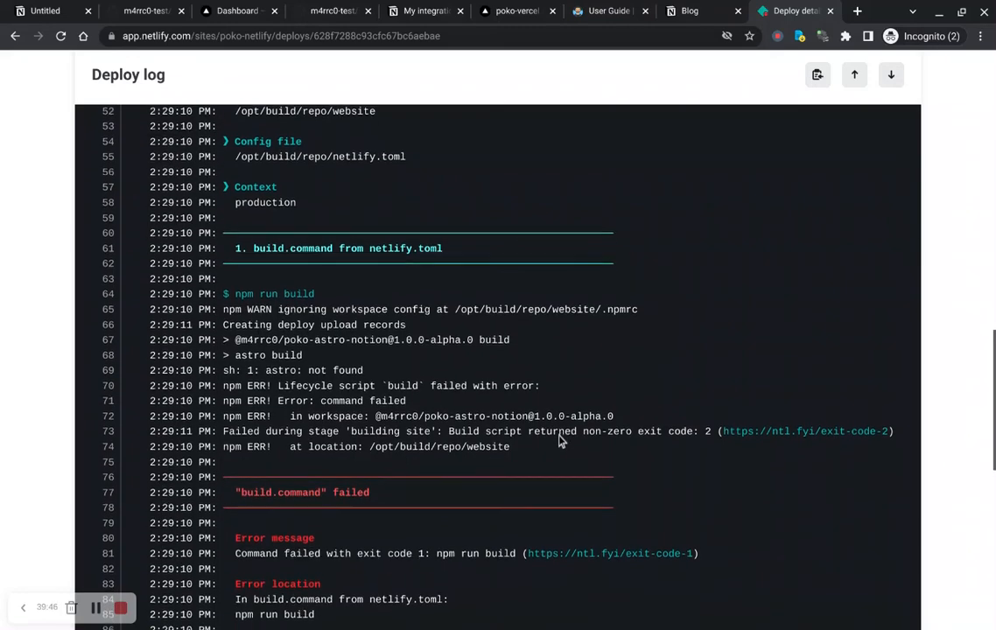
scroll(498, 368, "down", 1)
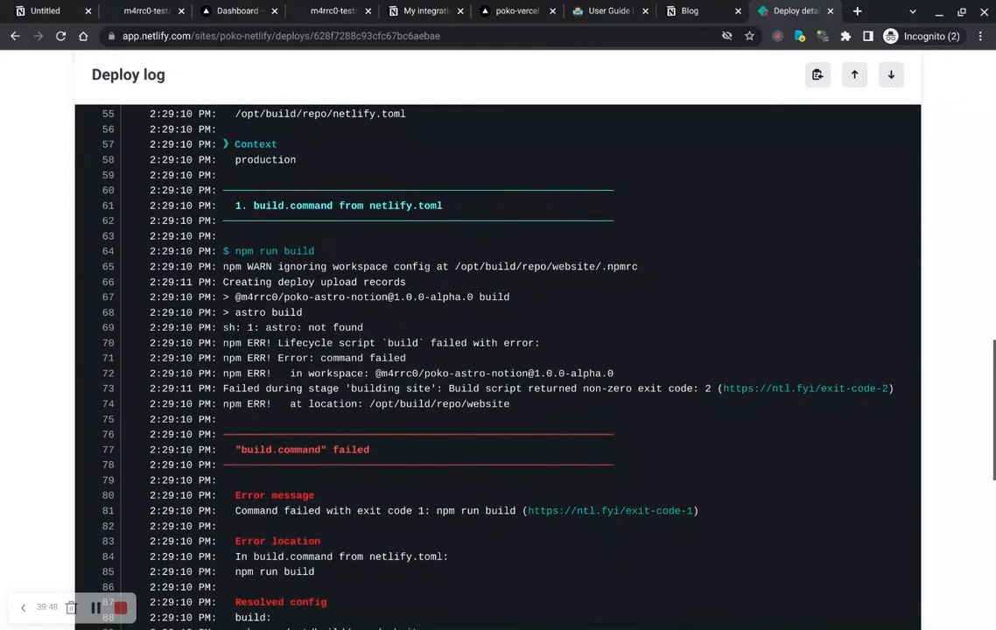
scroll(498, 332, "down", 2)
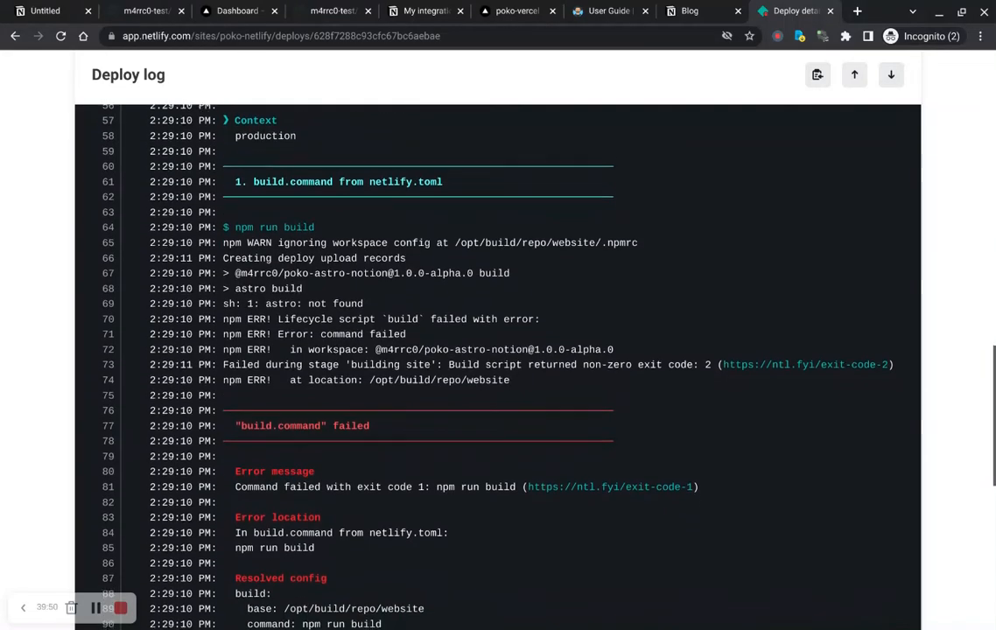
scroll(498, 350, "down", 3)
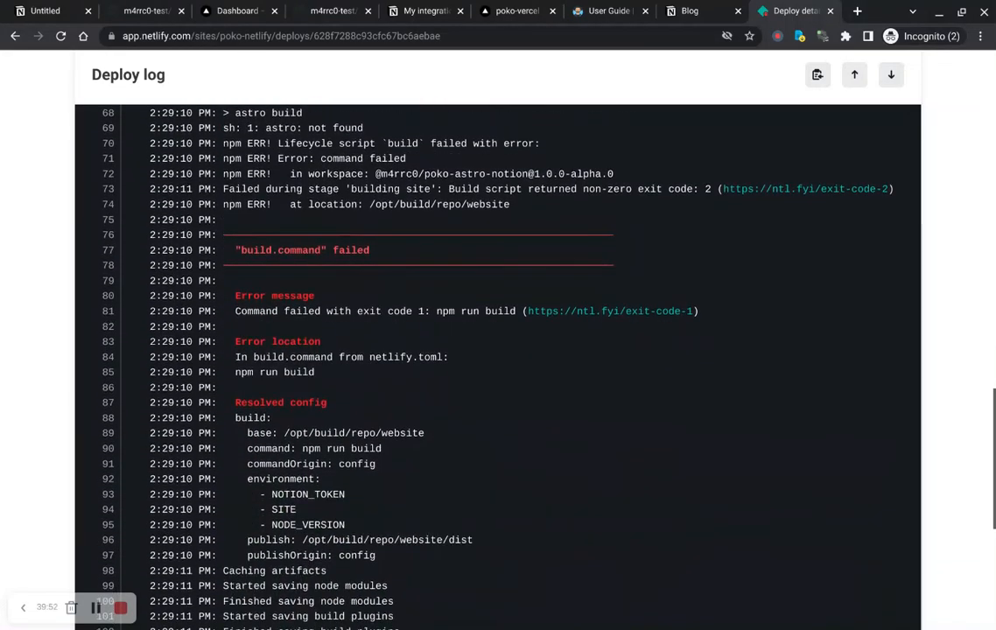
scroll(498, 367, "down", 4)
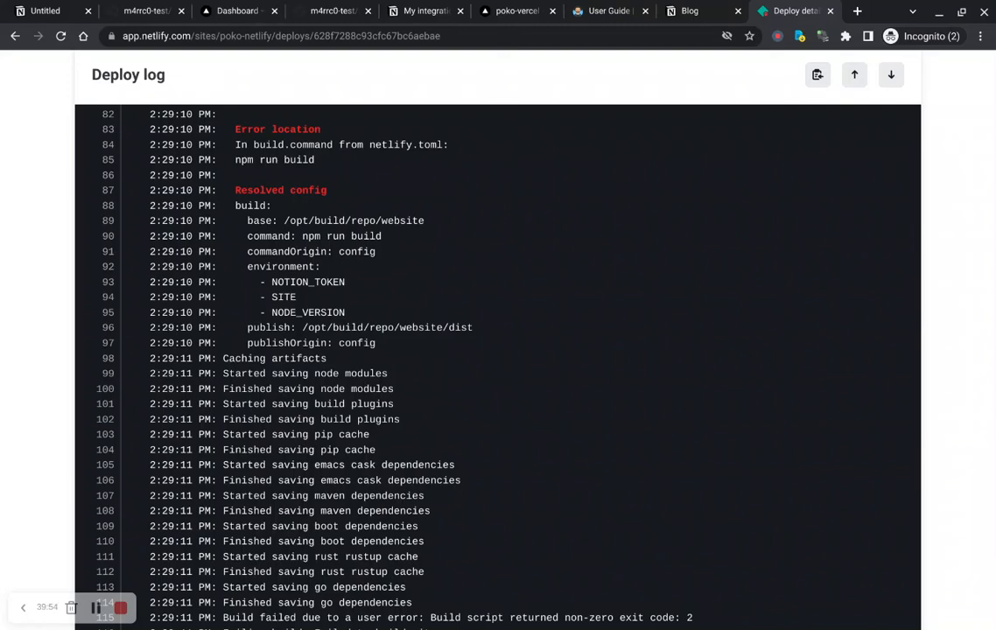
scroll(498, 350, "up", 2)
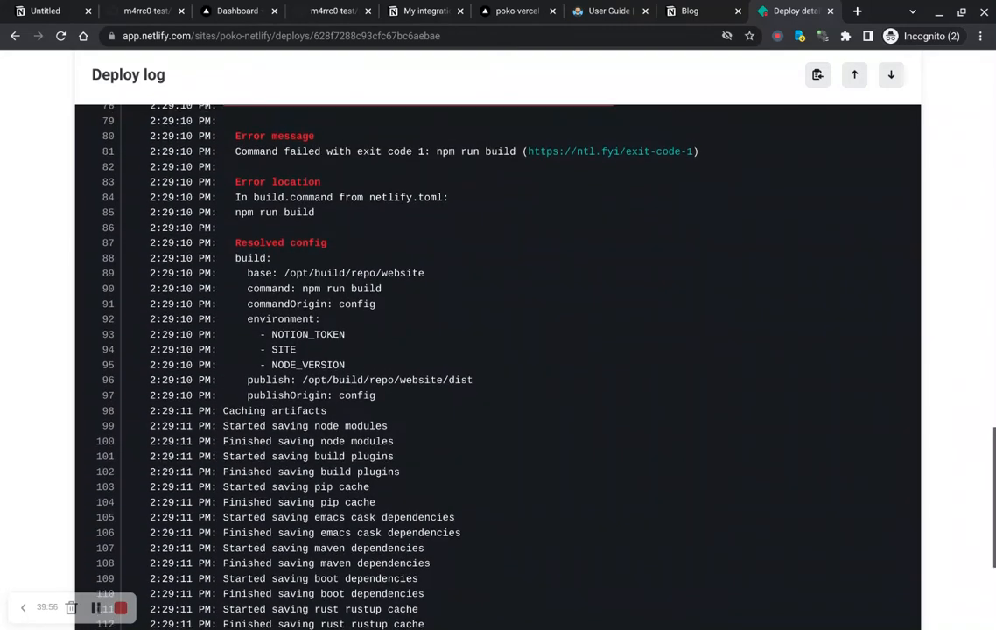
scroll(498, 350, "down", 1)
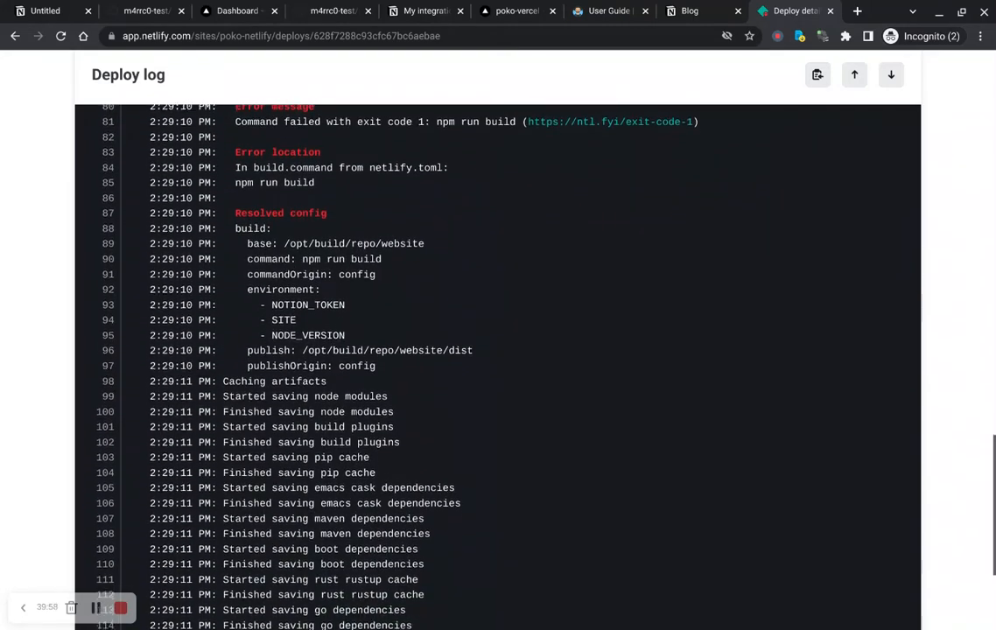
scroll(498, 350, "down", 1)
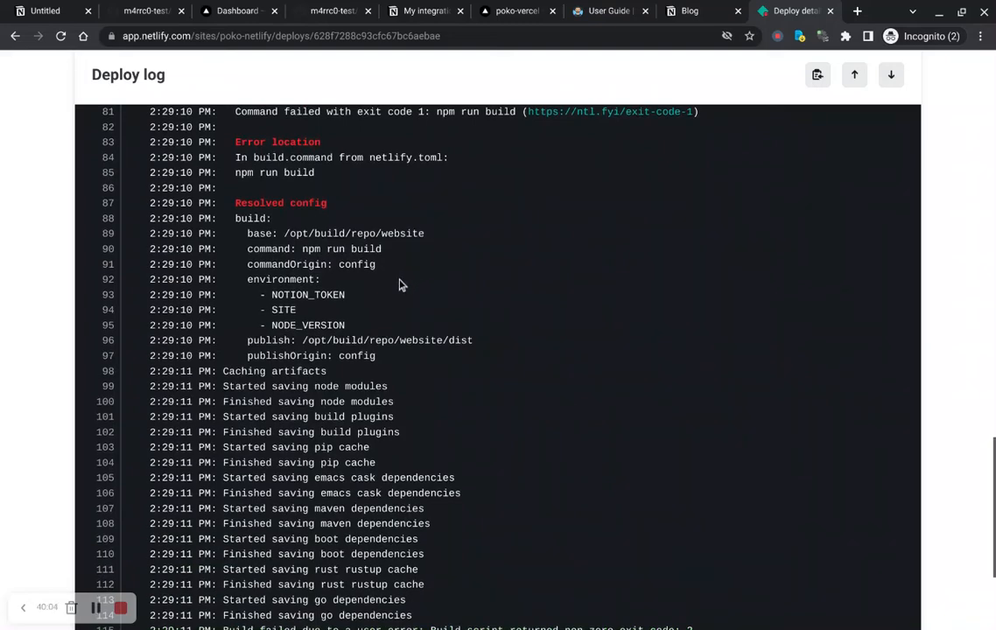
scroll(400, 285, "down", 1)
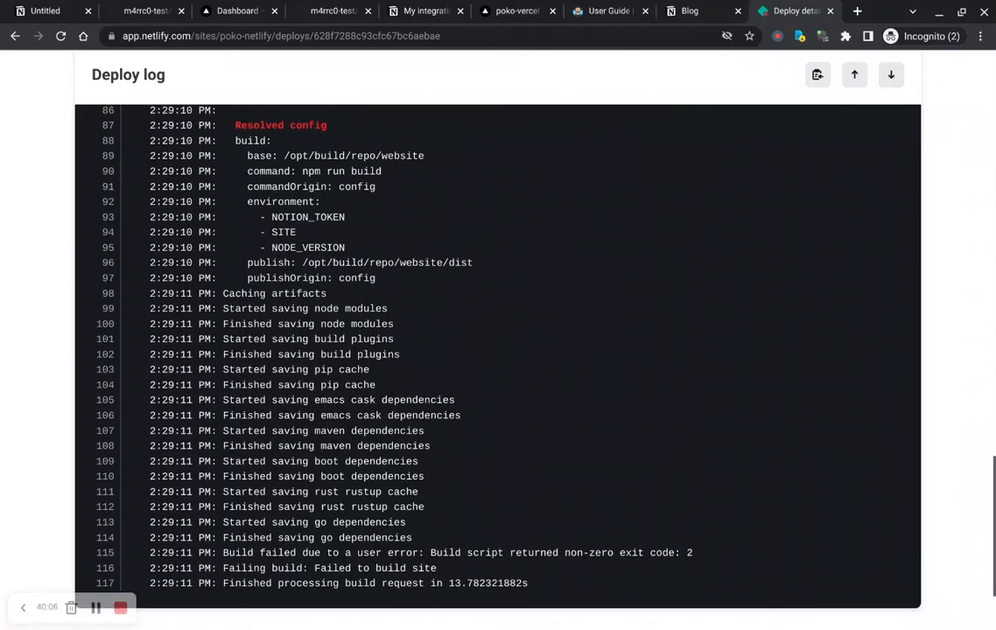
scroll(400, 285, "up", 1)
scroll(497, 366, "up", 3)
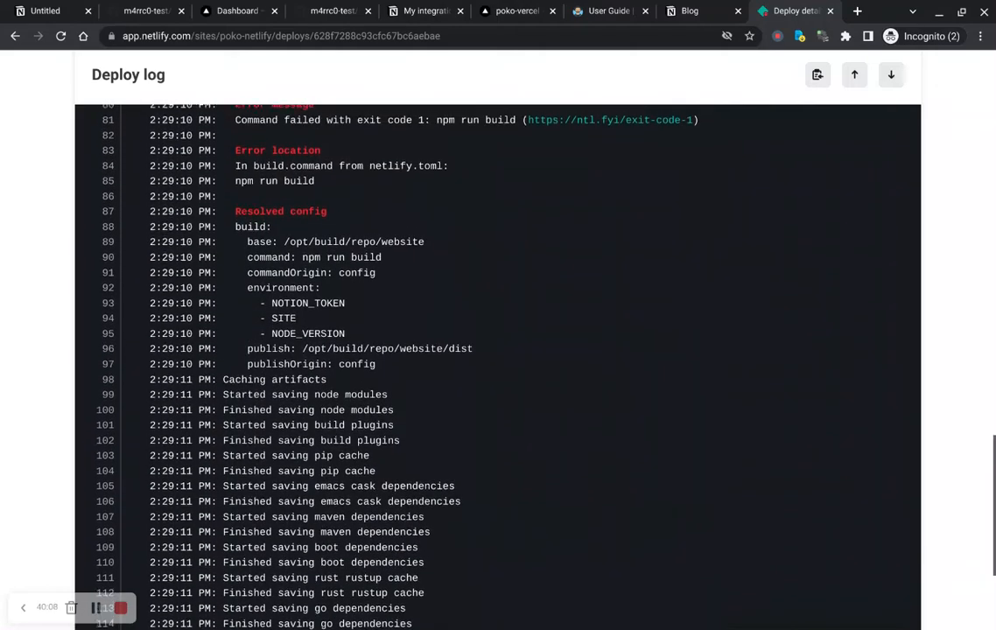
scroll(497, 350, "up", 15)
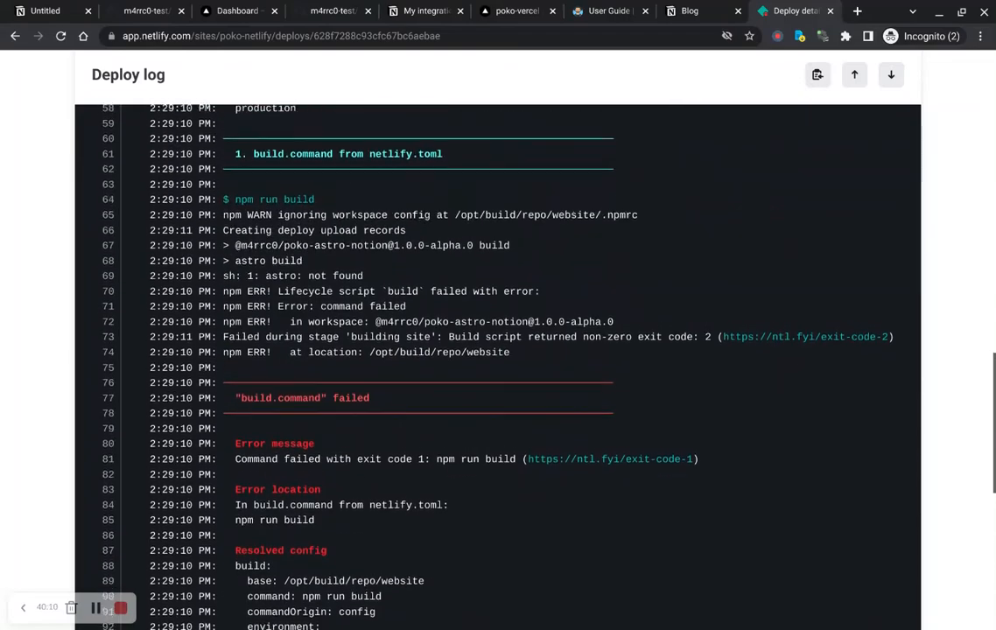
scroll(497, 350, "up", 2)
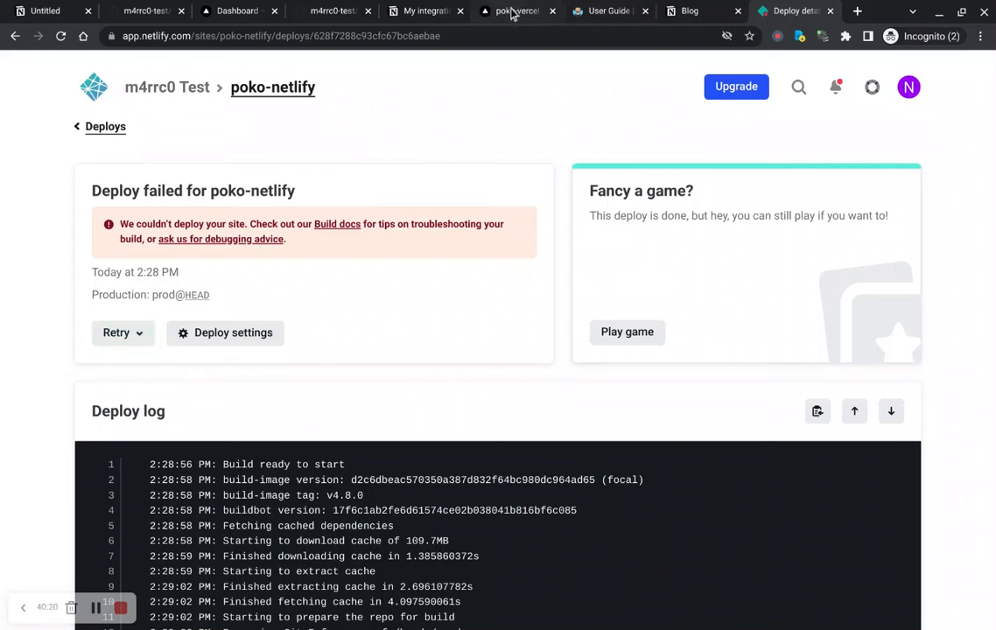
Step: Redeploy the current poko-vercel production deployment from its Vercel deployments list
mouse_move(514, 12)
left_mouse_down()
mouse_move(758, 12)
mouse_move(515, 20)
left_mouse_up()
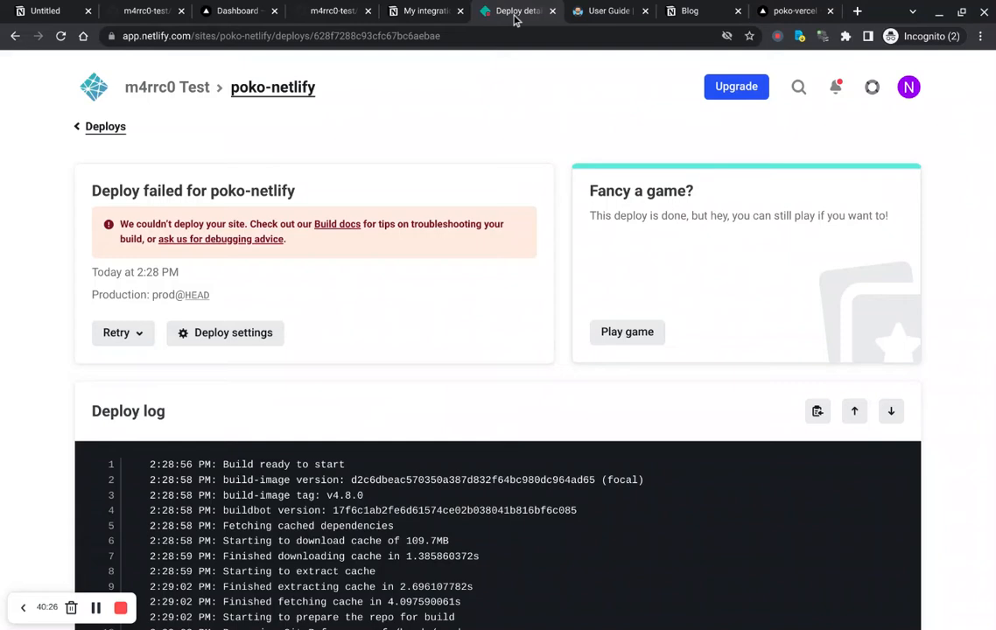
key("ctrl+Tab")
key("ctrl+Tab")
key("ctrl+Tab")
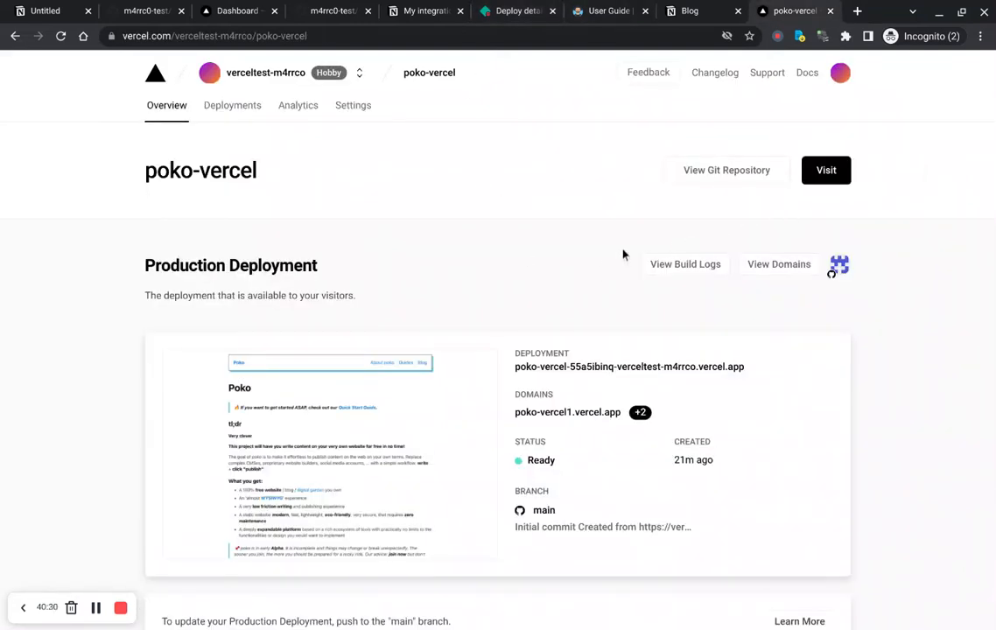
left_click(239, 114)
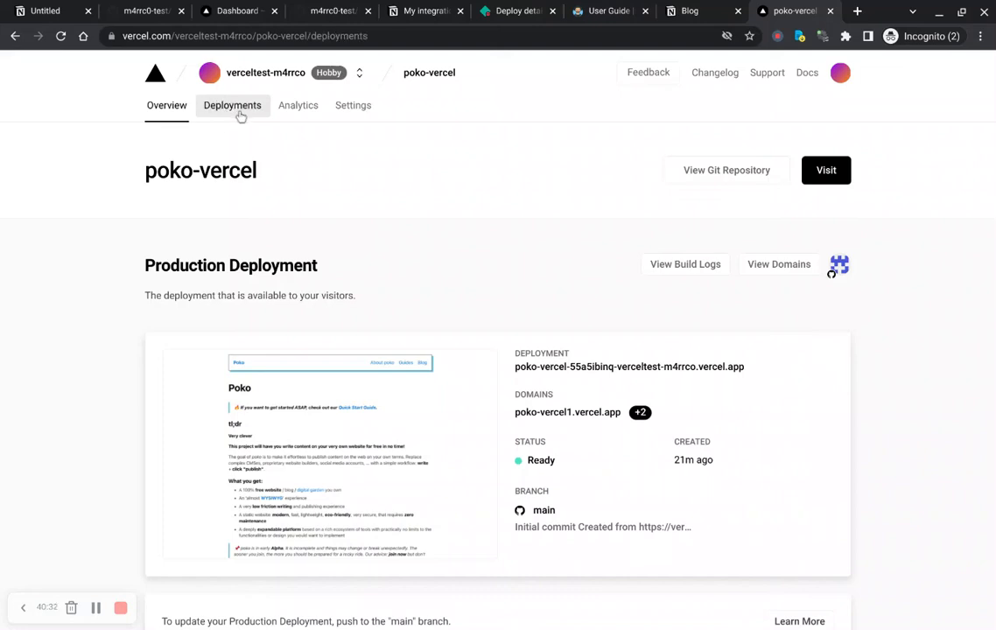
left_click(832, 297)
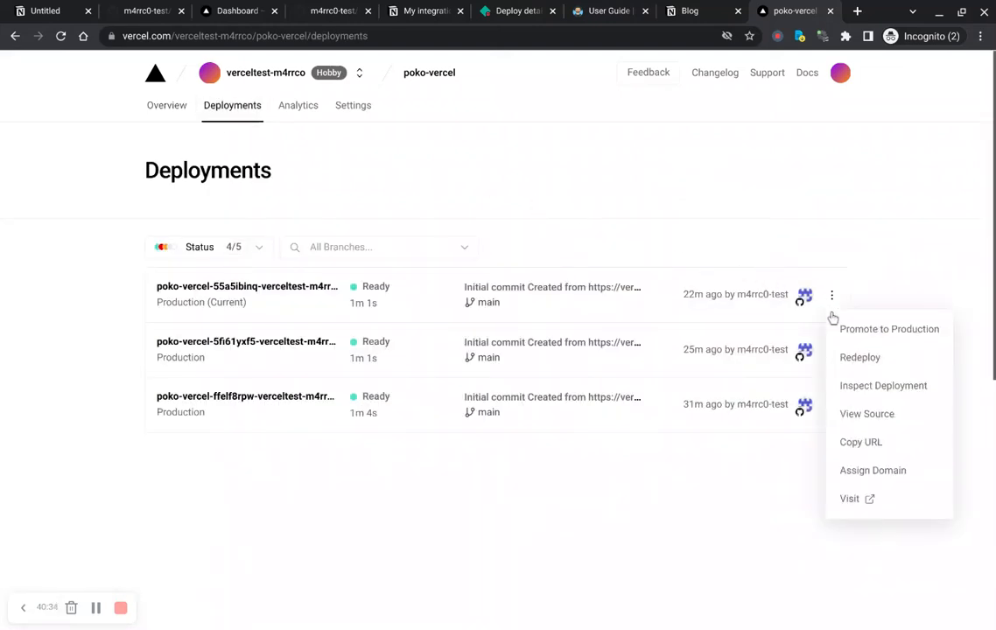
left_click(886, 360)
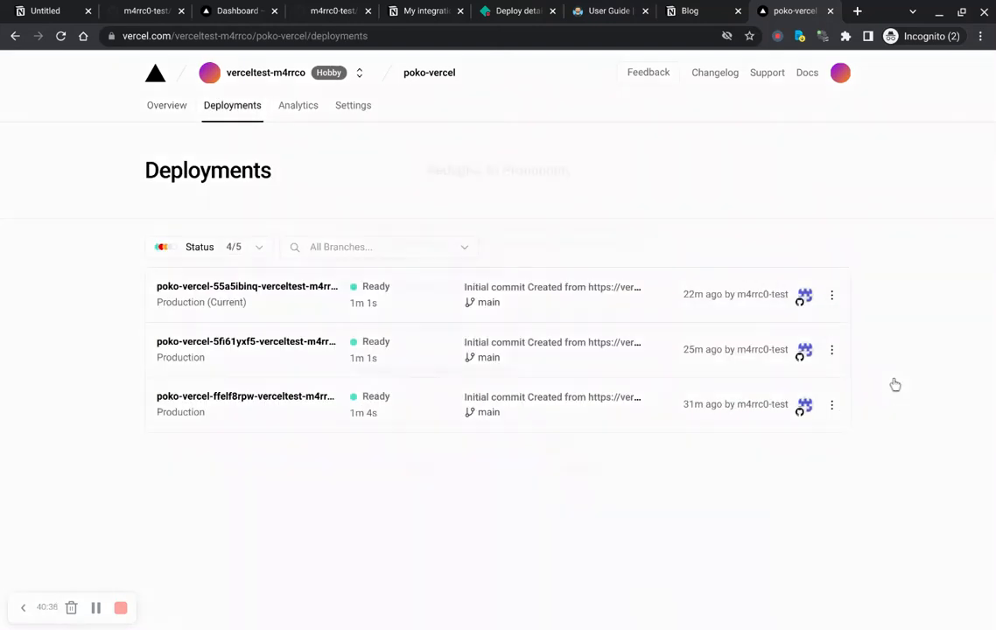
left_click(578, 512)
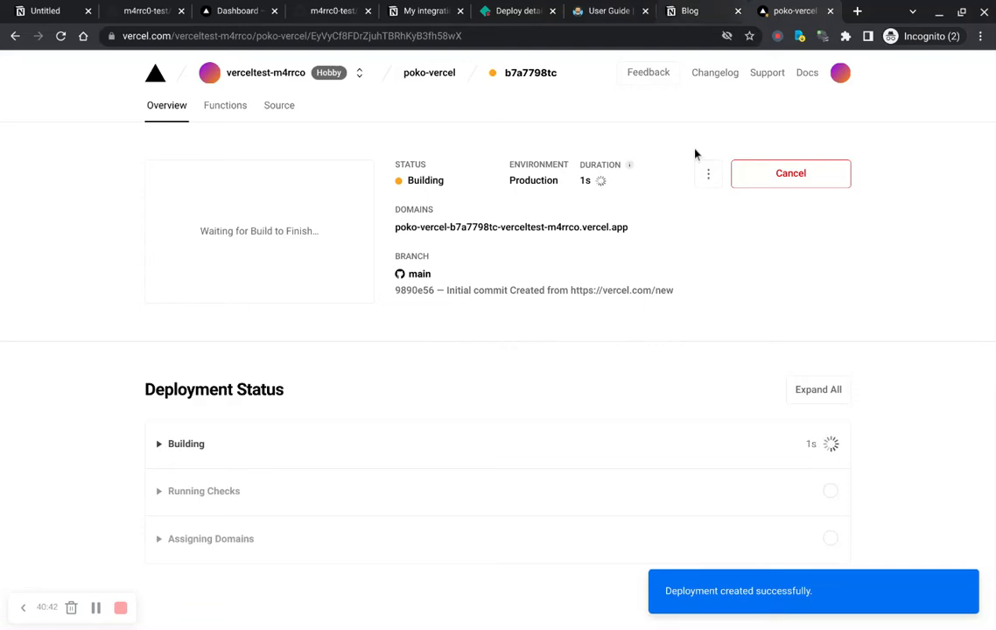
Step: Return to the Notion Blog page and open the Lazy loading images post from the _Blog table as a full page
key("ctrl+shift+Tab")
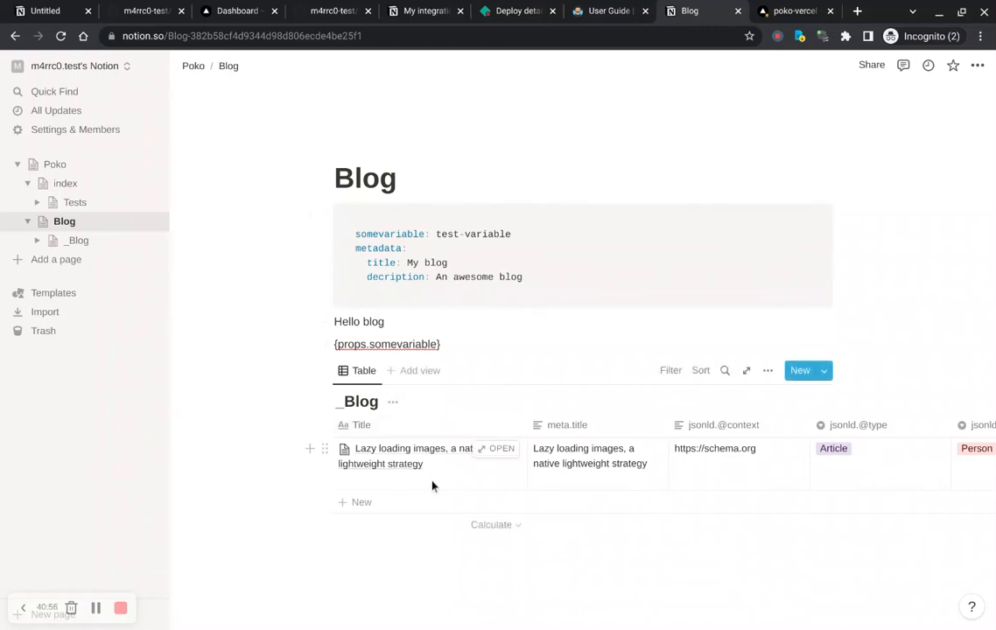
left_click(498, 450)
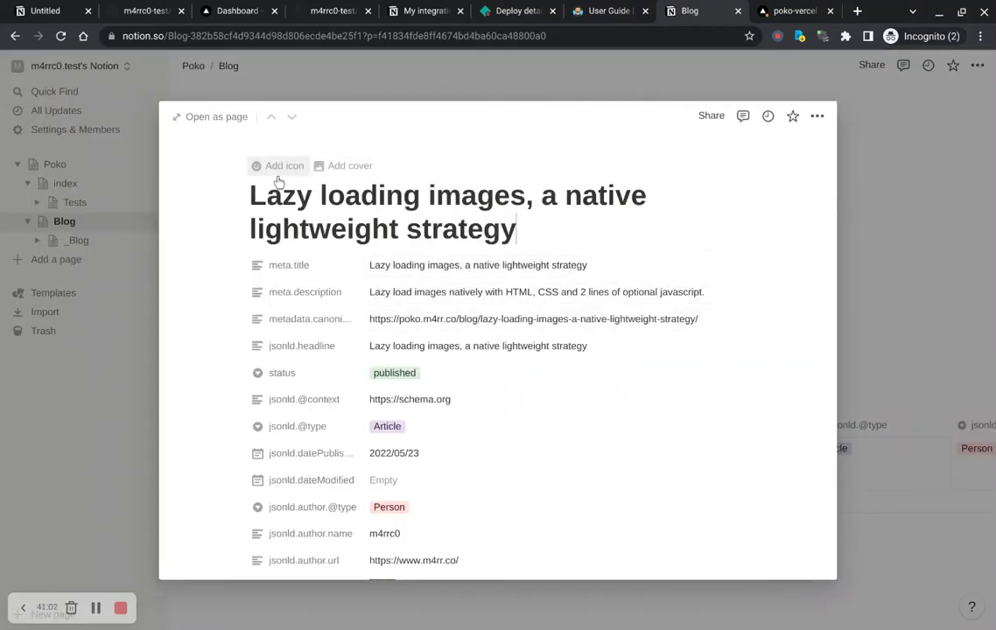
left_click(214, 122)
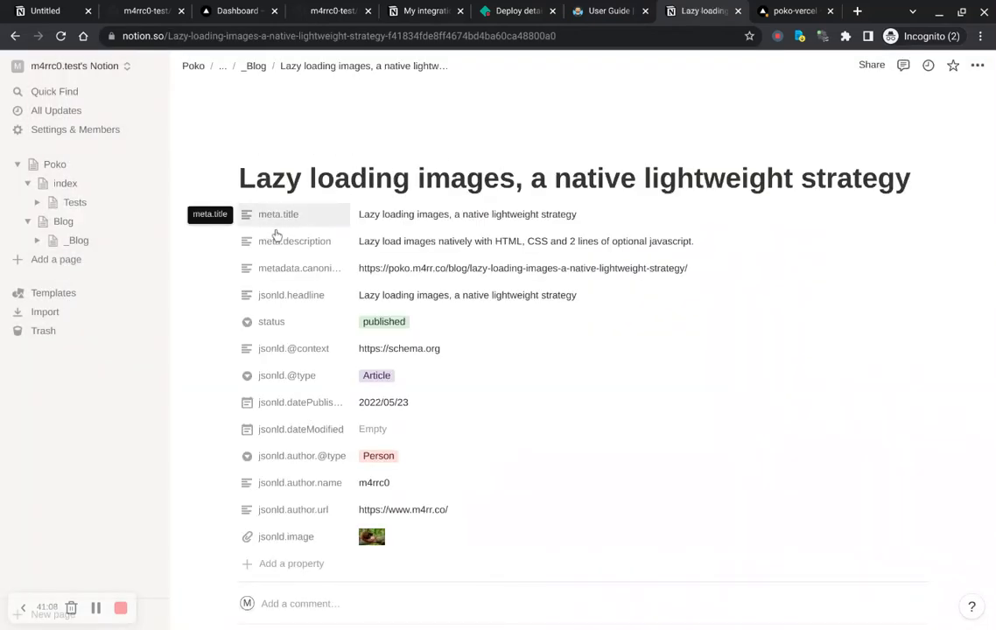
Step: Rename the post's meta.title property to metadata.title
left_click(283, 222)
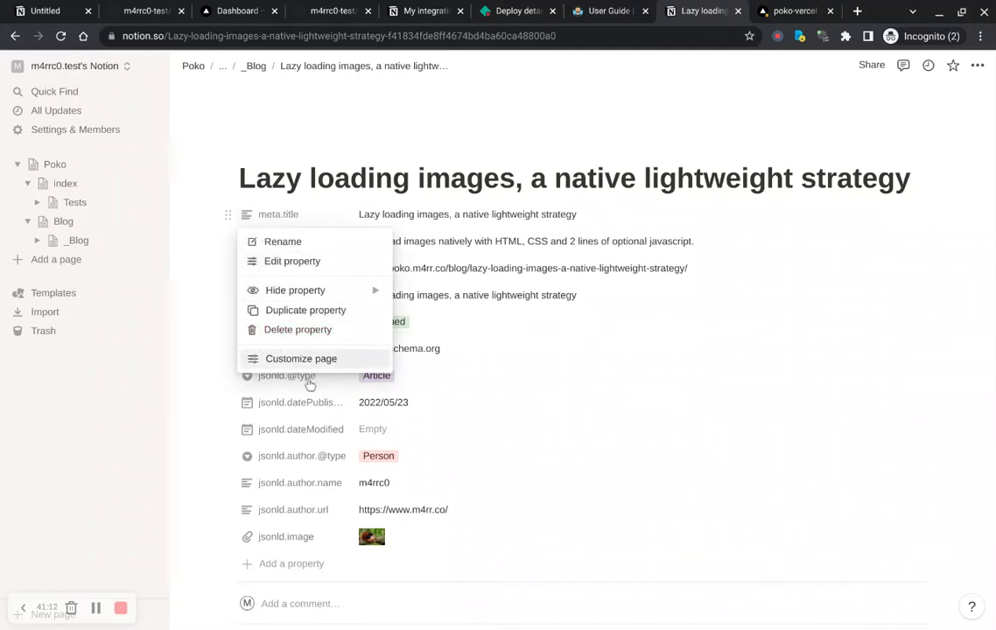
mouse_move(329, 299)
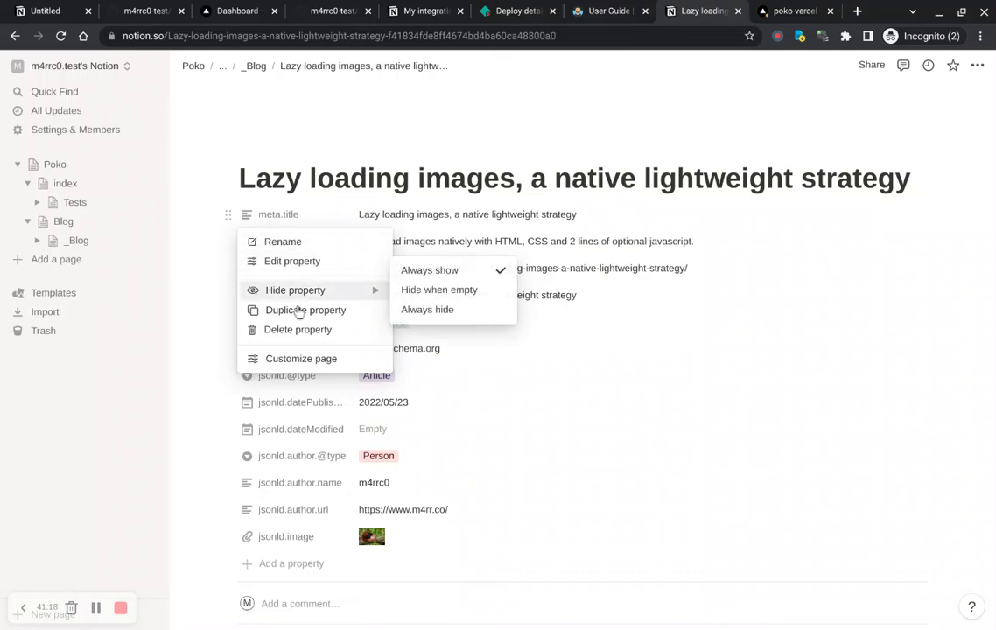
left_click(313, 263)
left_click(266, 246)
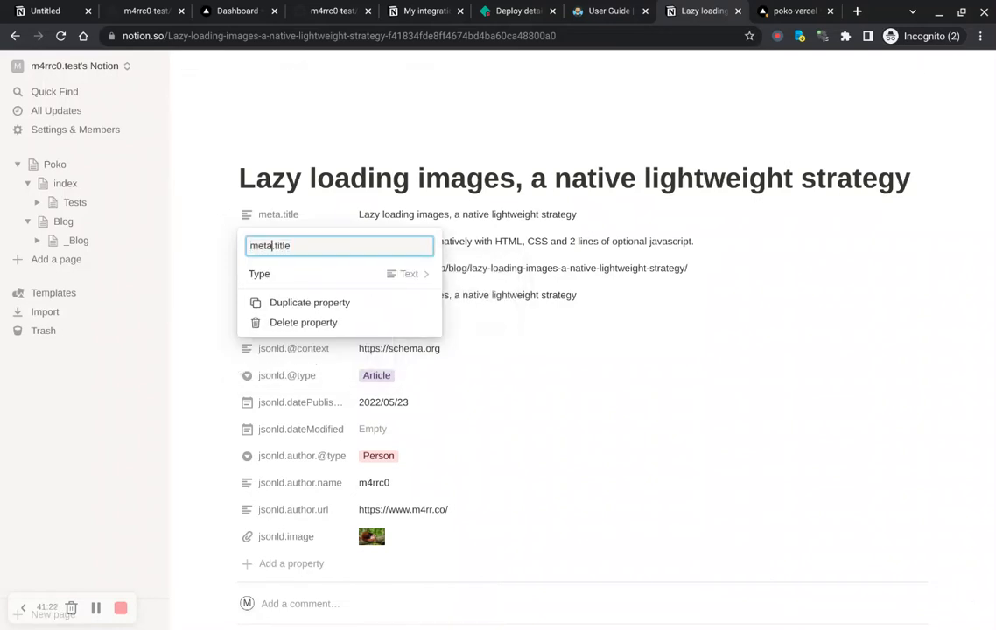
type("data")
key("Return")
Step: Rename the meta.description property to metadata.description
left_click(288, 215)
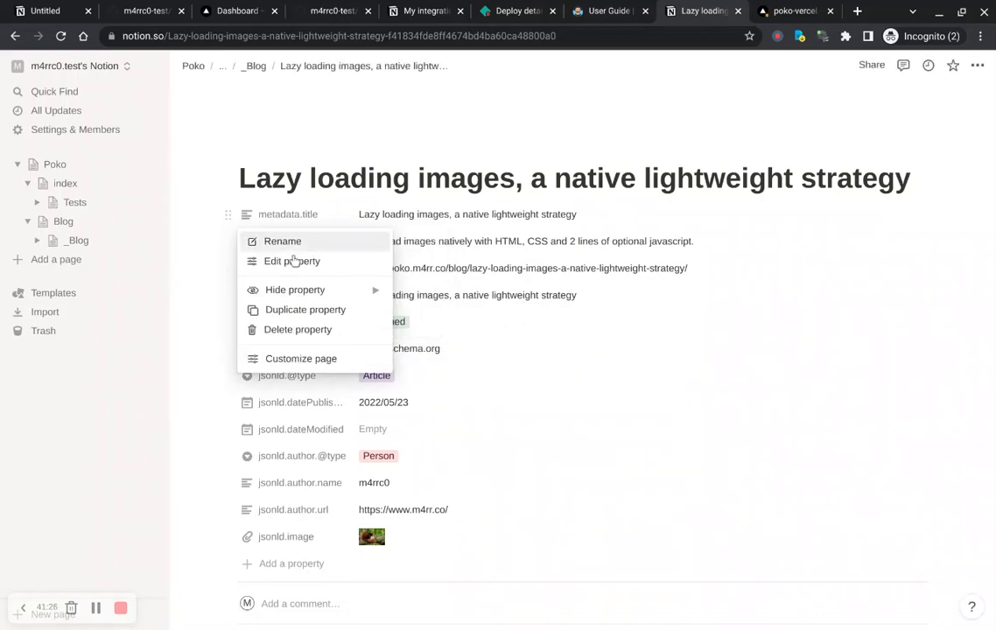
key("Escape")
left_click(282, 256)
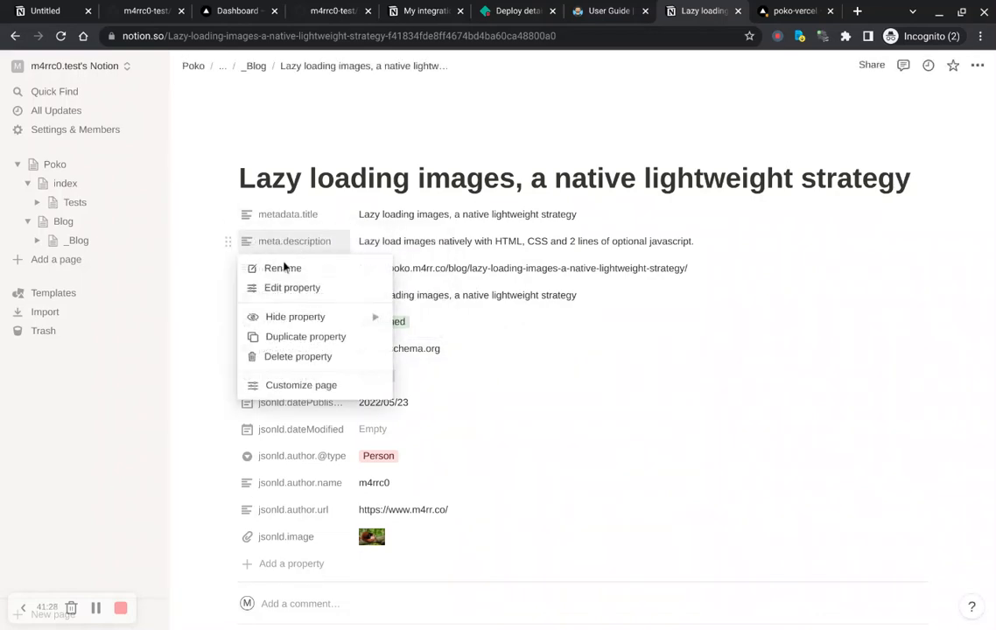
left_click(285, 288)
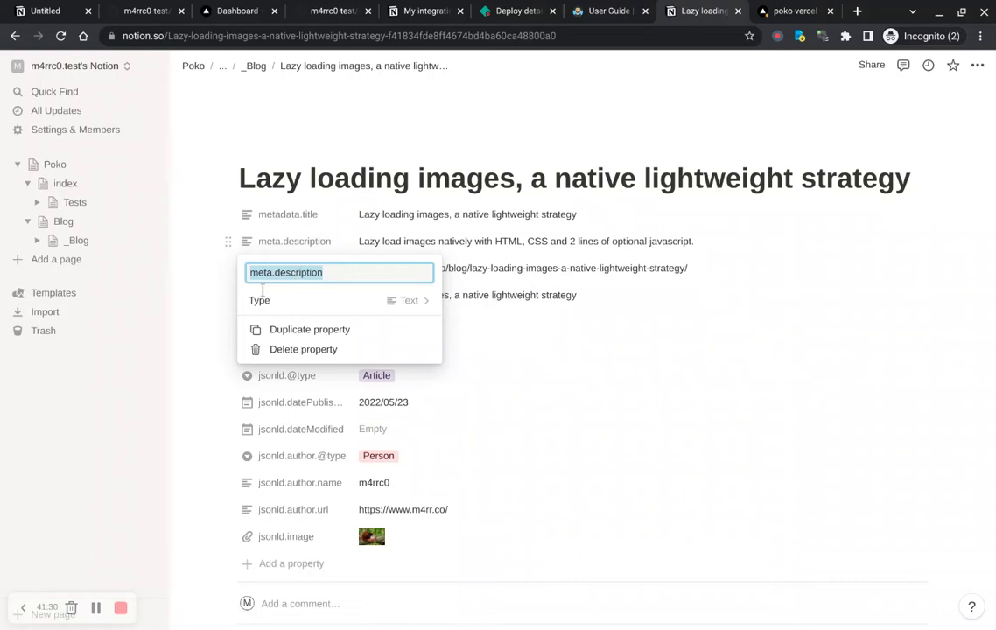
left_click(274, 278)
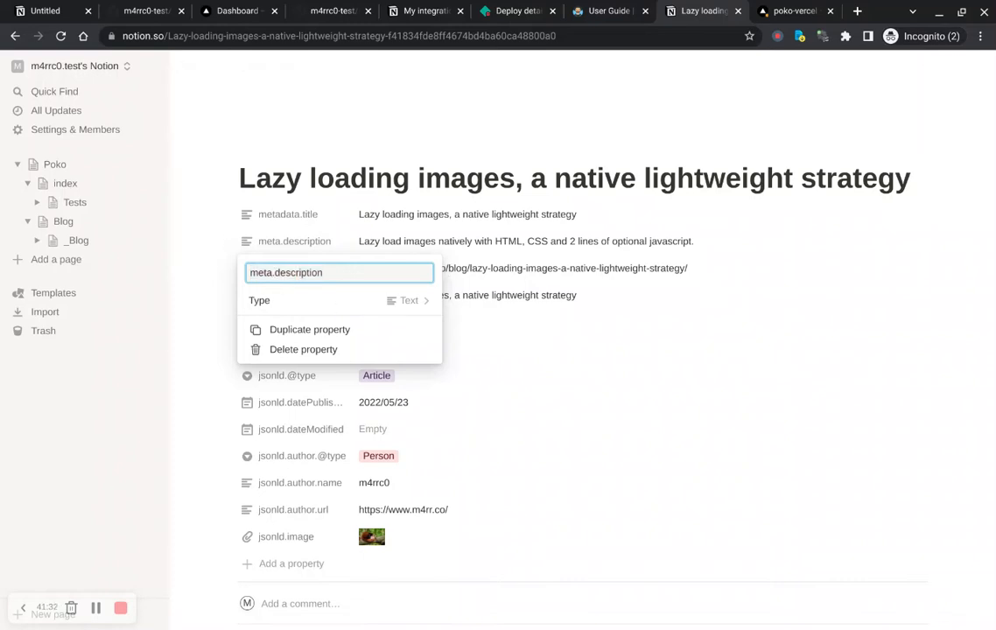
type("data")
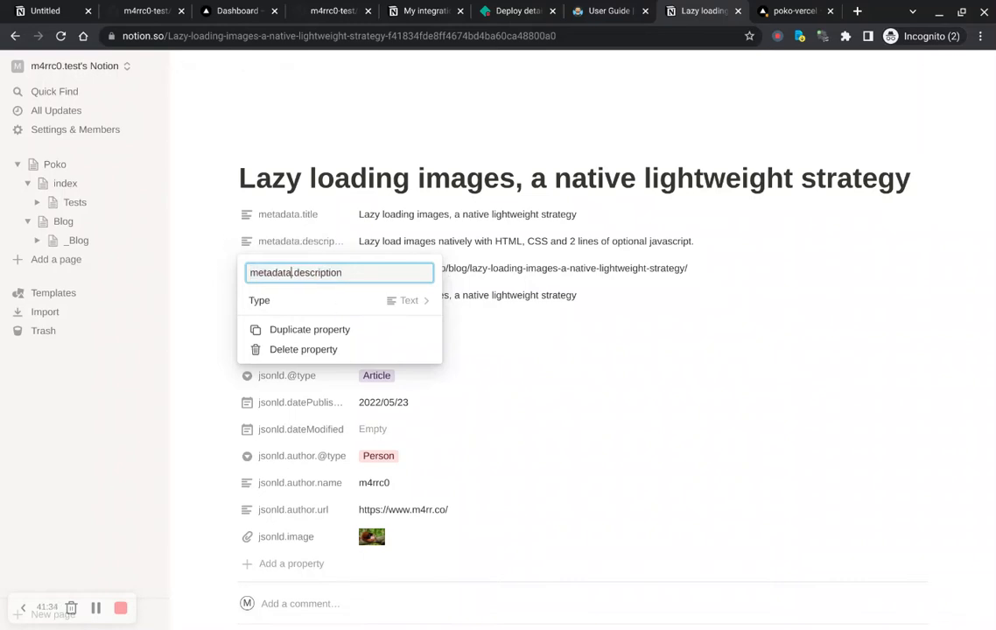
key("Escape")
key("Escape")
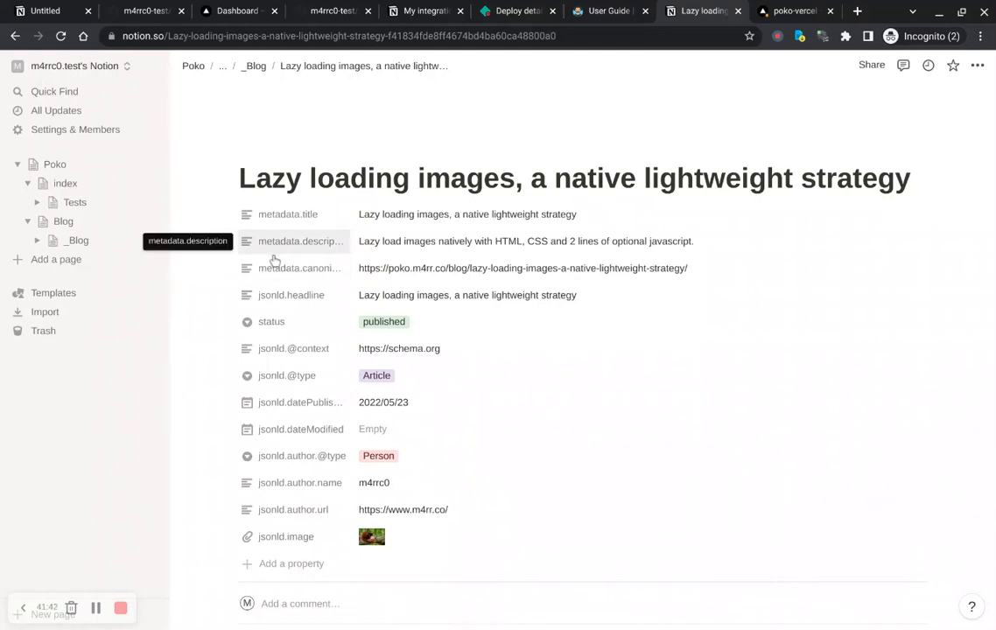
Step: Go back to the Blog page and forward again to the Lazy loading images post
key("alt+Left")
key("alt+Left")
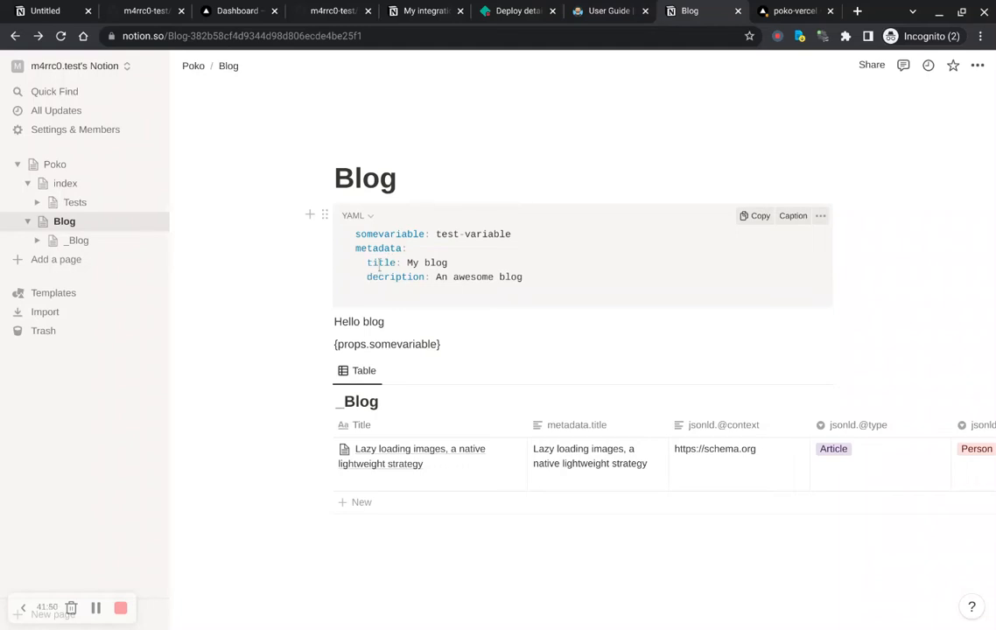
key("alt+Right")
key("alt+Right")
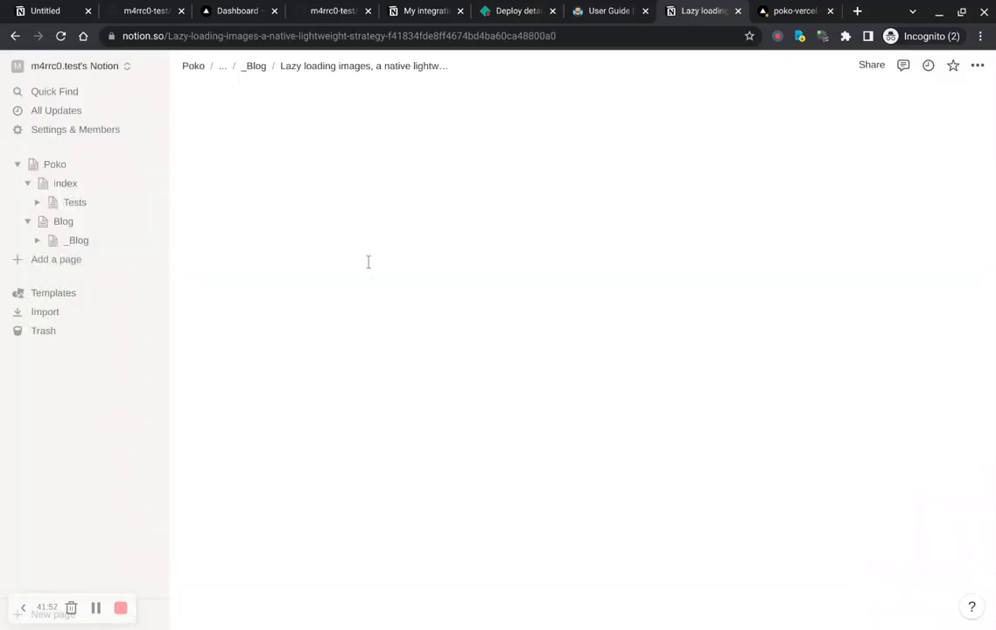
Step: Scroll through the post's properties and body content, then go back to the Blog page
scroll(303, 245, "down", 2)
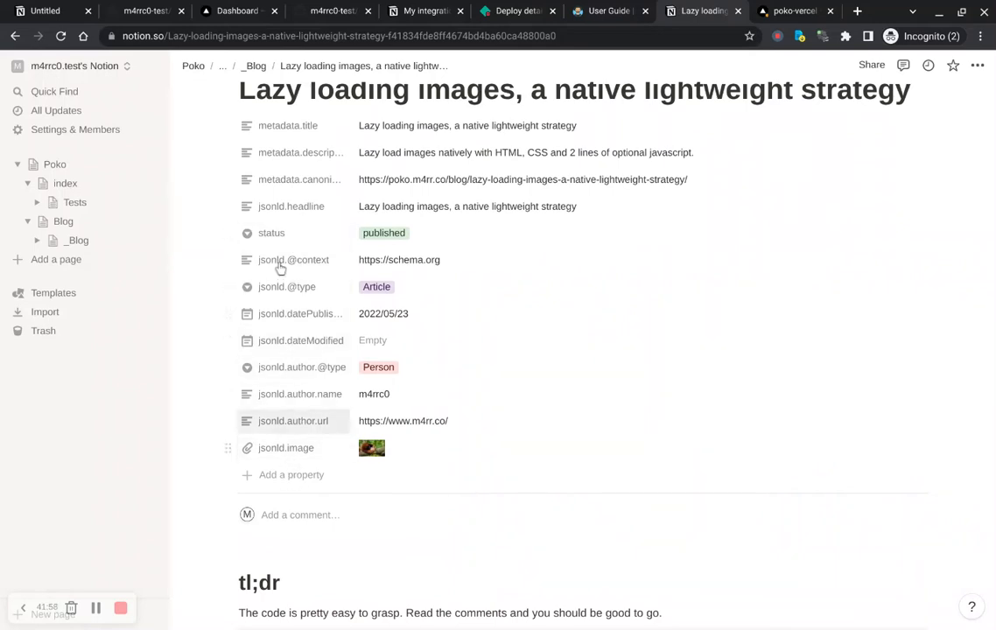
scroll(296, 375, "down", 6)
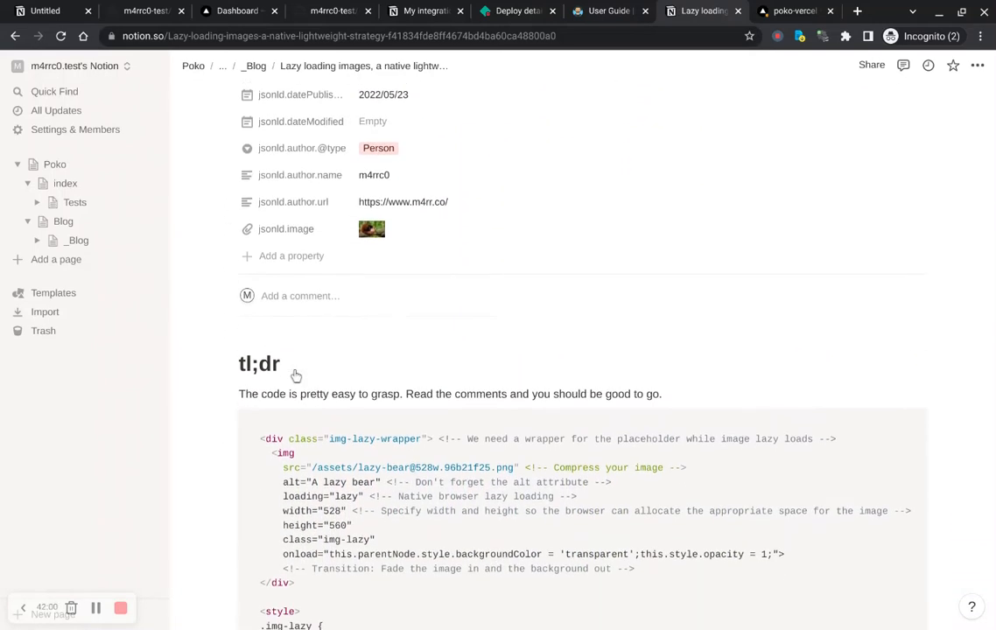
scroll(308, 182, "up", 7)
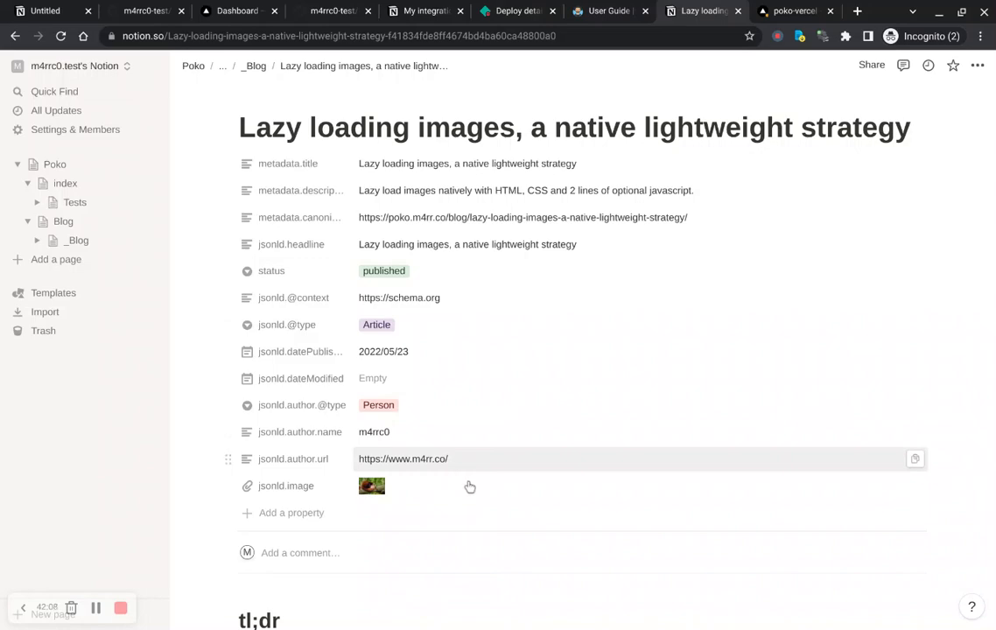
scroll(470, 487, "down", 5)
scroll(558, 236, "down", 2)
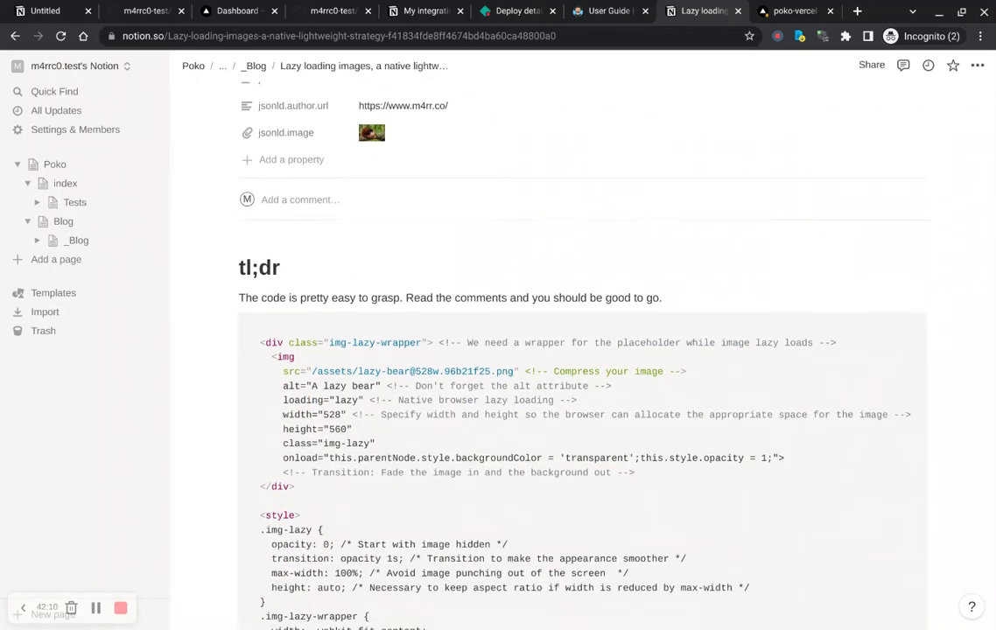
scroll(559, 237, "down", 20)
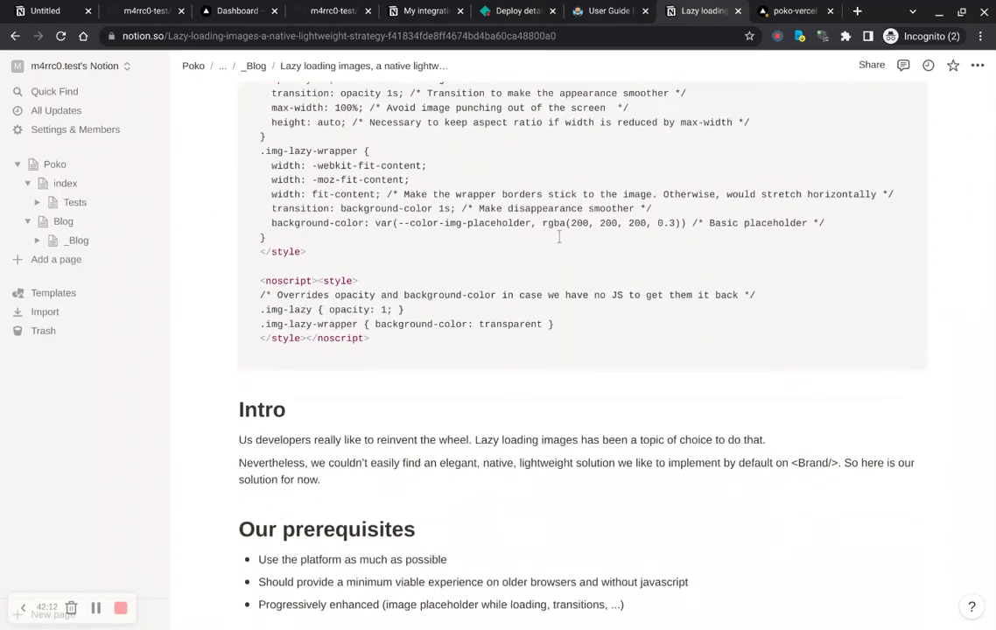
scroll(559, 350, "up", 20)
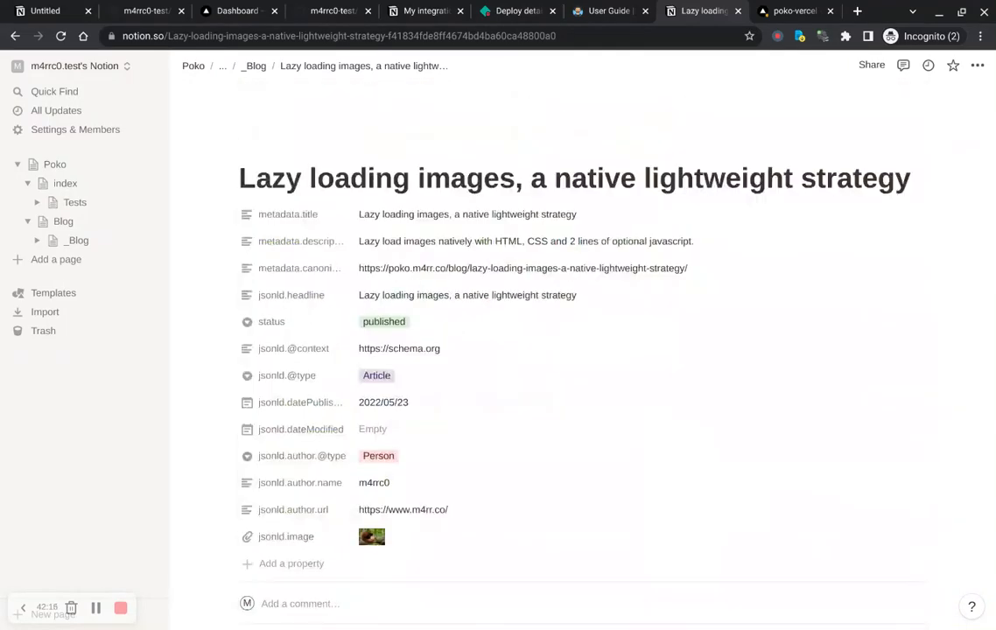
key("alt+Left")
key("alt+Left")
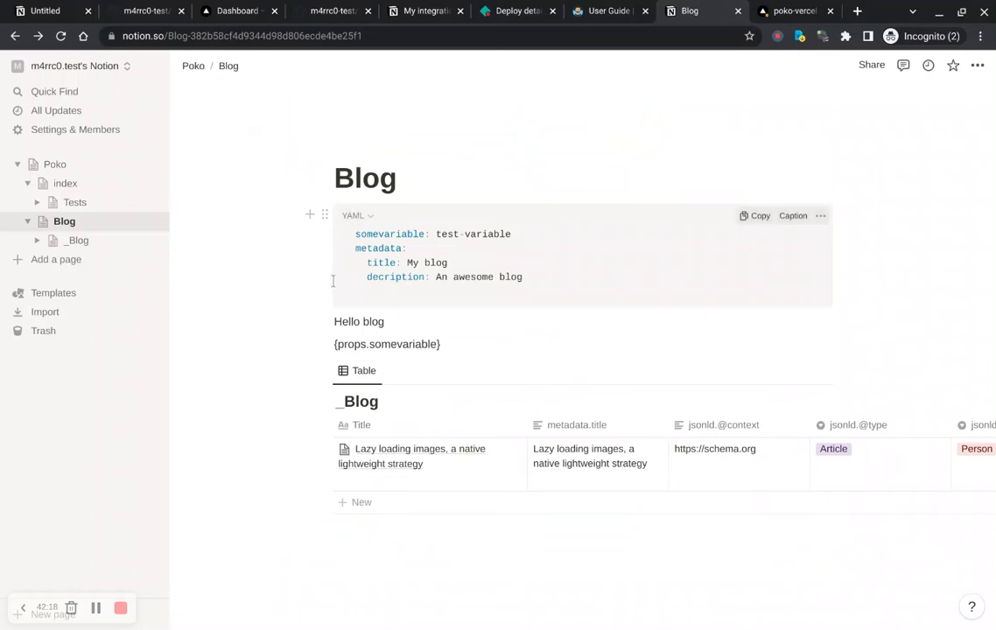
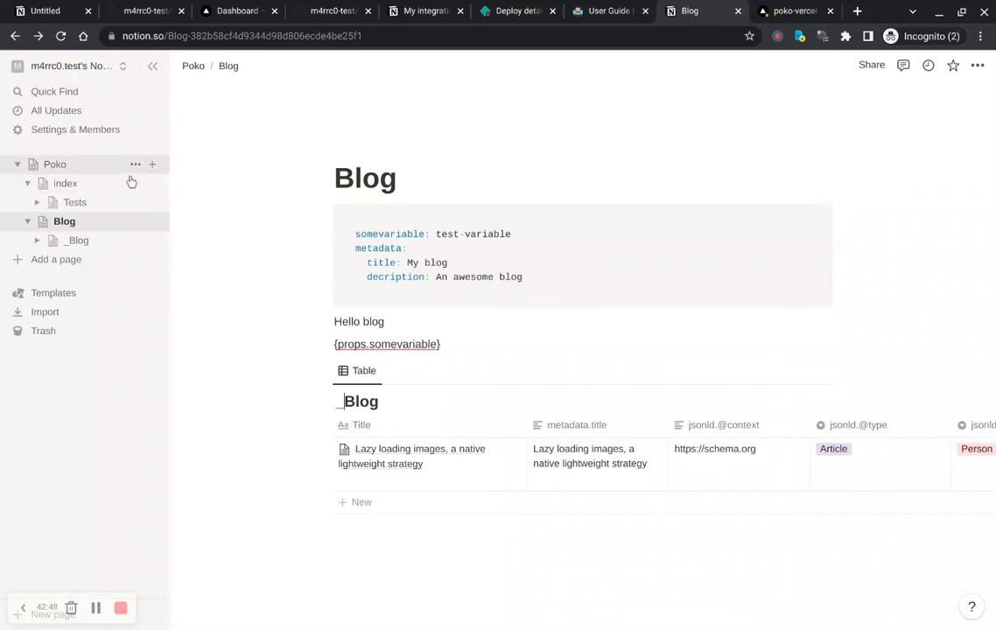
Step: Add a page inside Poko titled "_new page" with the text "with some content", then close it
left_click(152, 164)
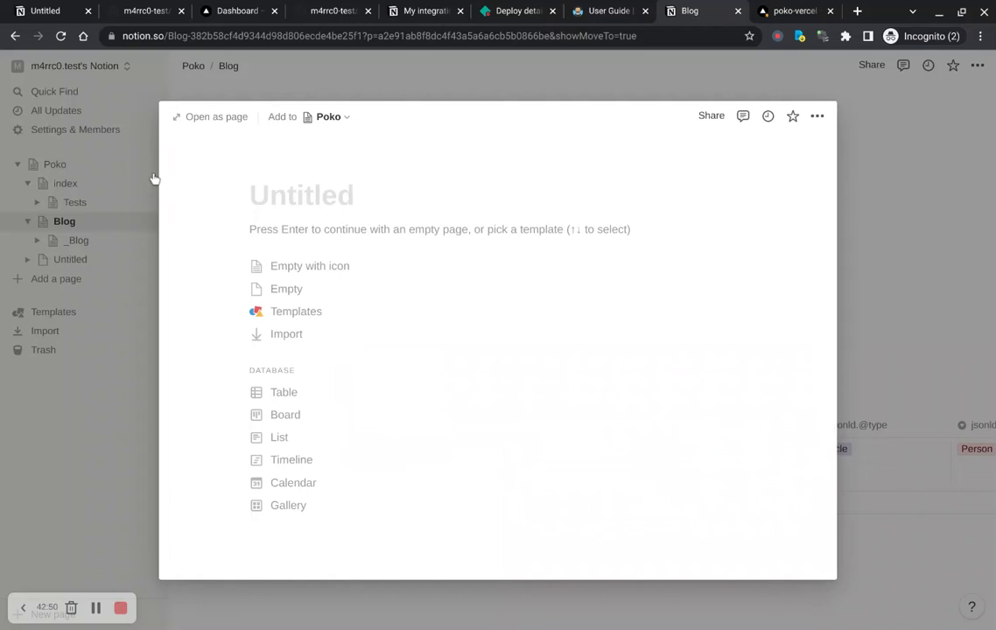
type("_ne")
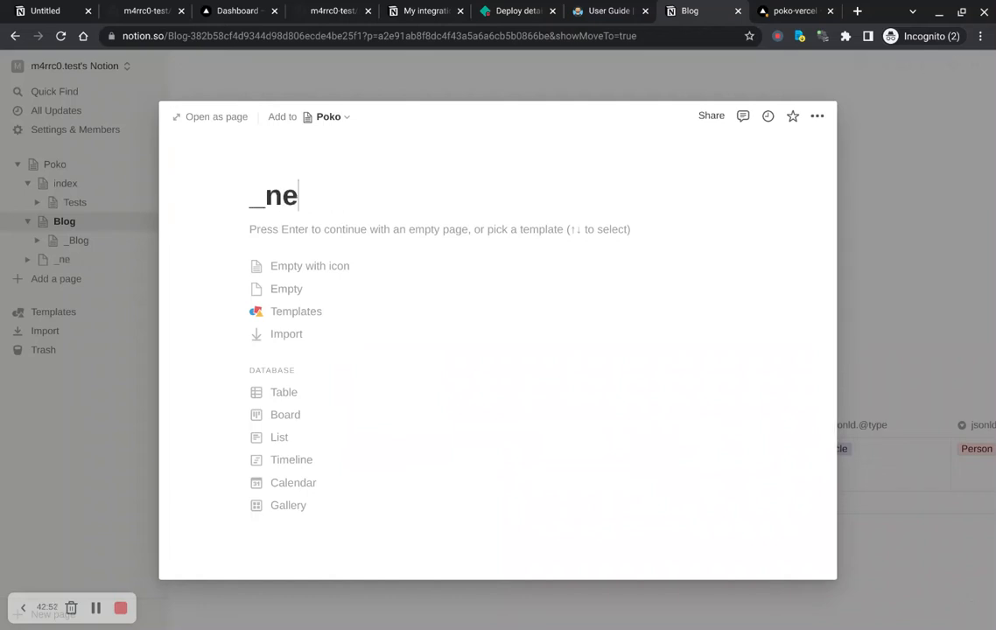
type("w page")
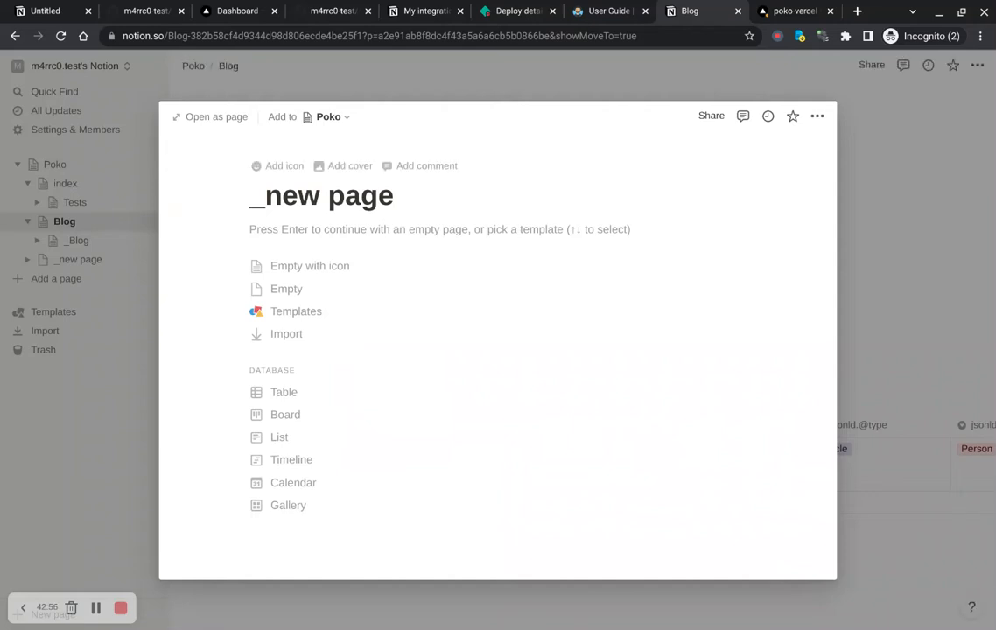
key("Return")
type("with")
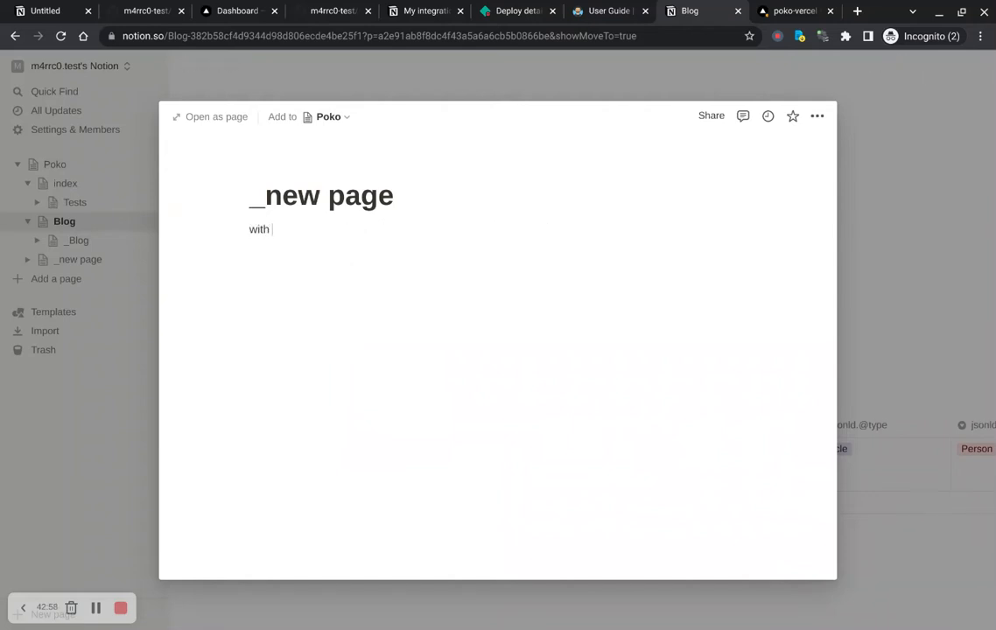
type(" some content")
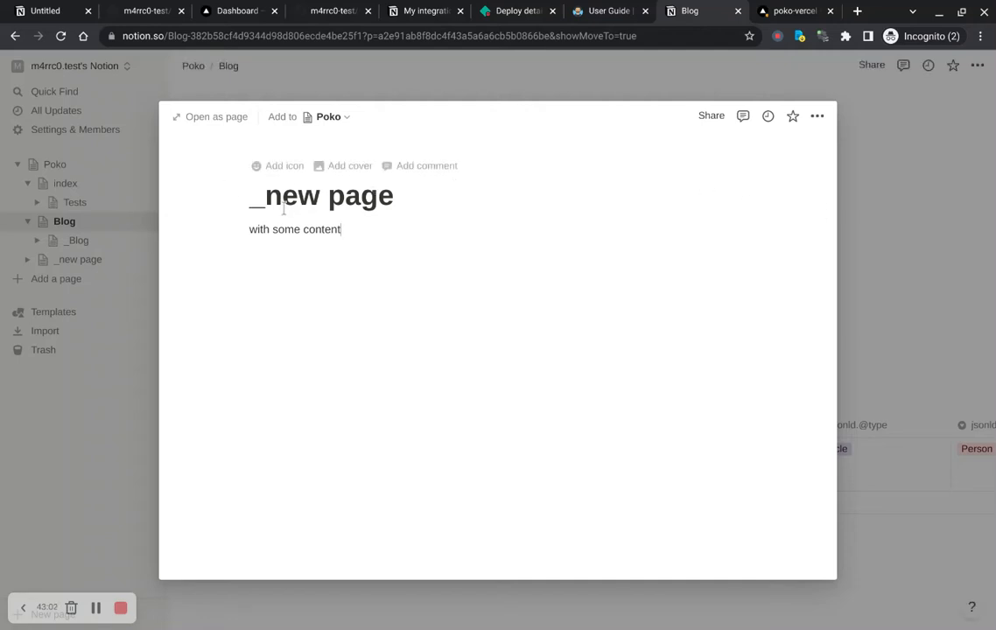
key("Left")
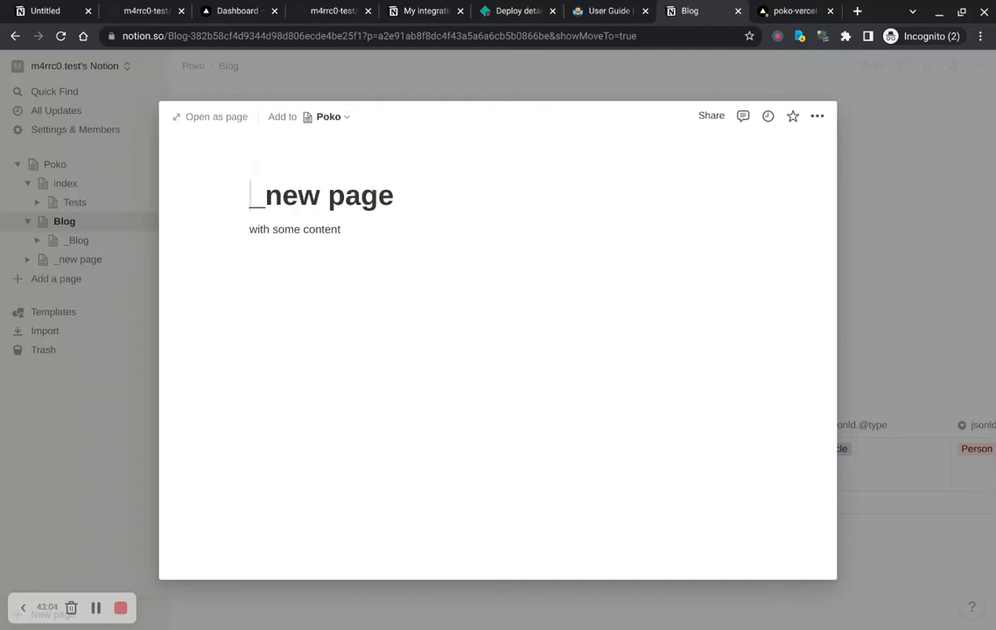
key("Right")
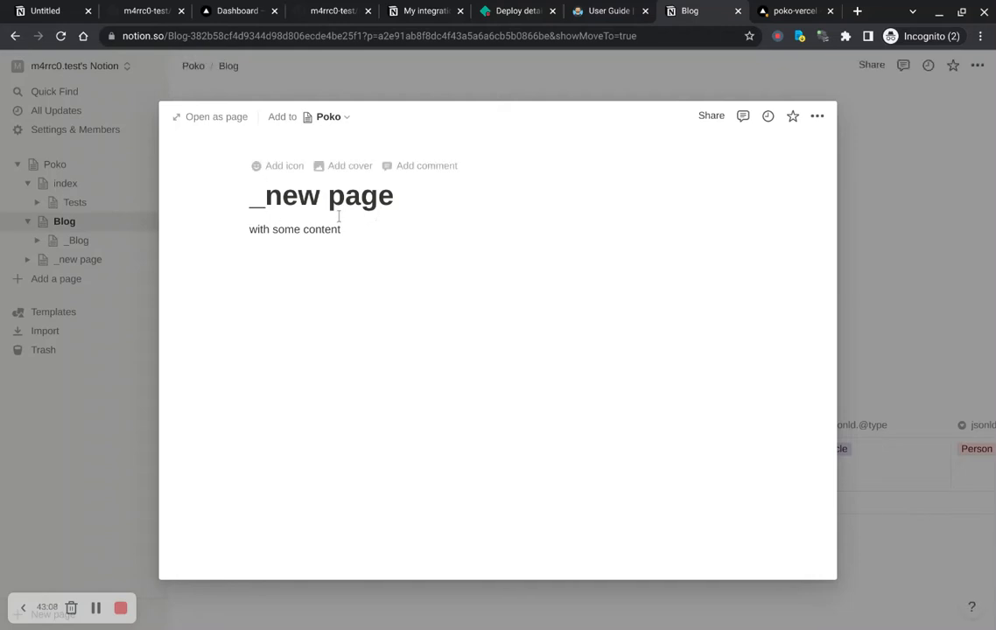
left_click(849, 211)
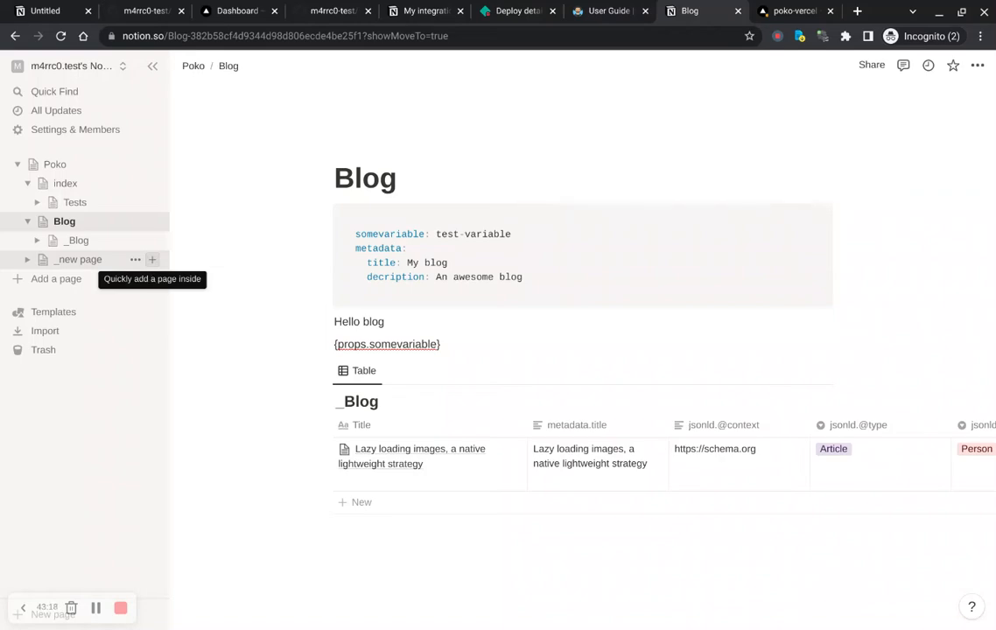
Step: Add a page inside "_new page" titled "subpage" with the text "with content", then close it
left_click(152, 260)
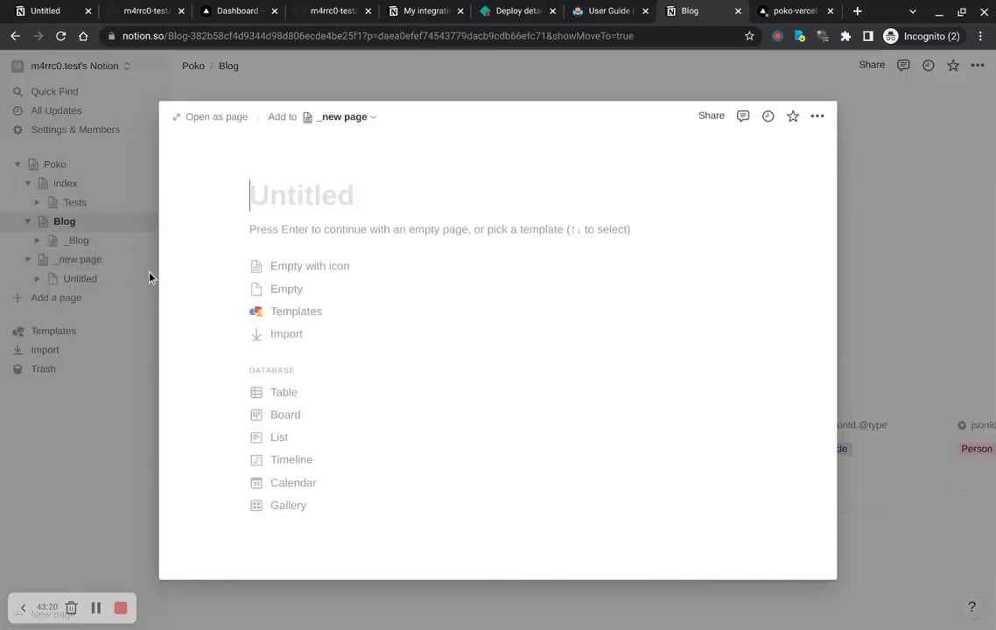
type("s")
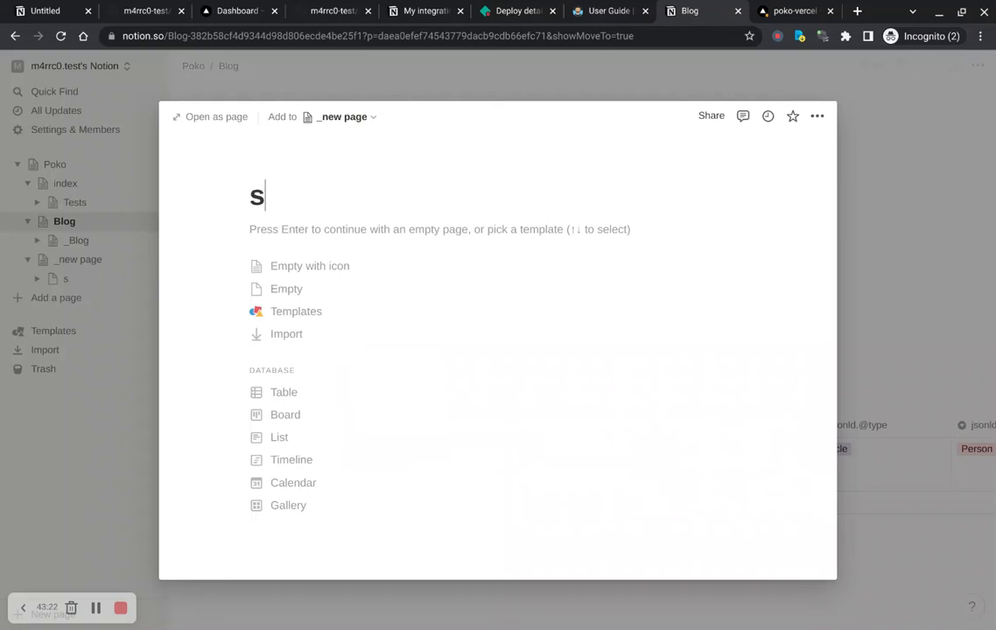
type("ubpage")
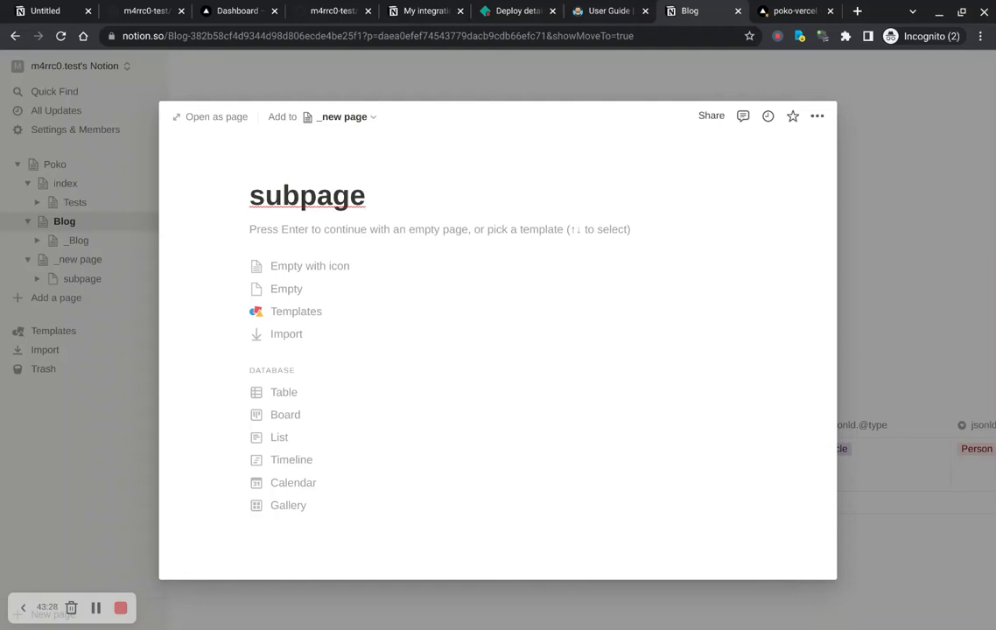
key("Return")
type("with")
type("content")
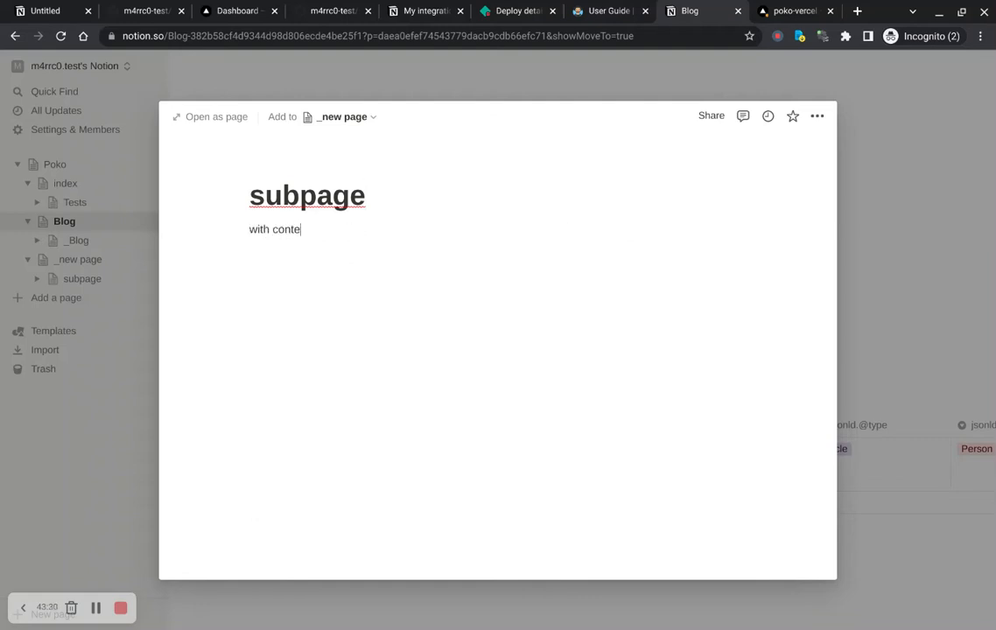
left_click(864, 232)
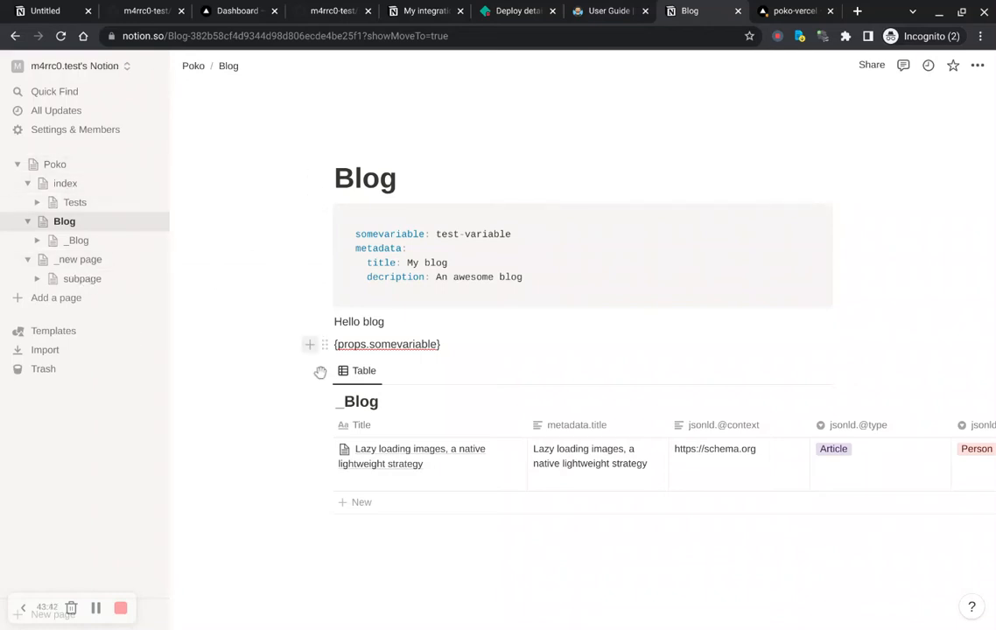
Step: Visit the Vercel deployment's site, open its Blog page and select the rendered test-variable text
key("ctrl+Tab")
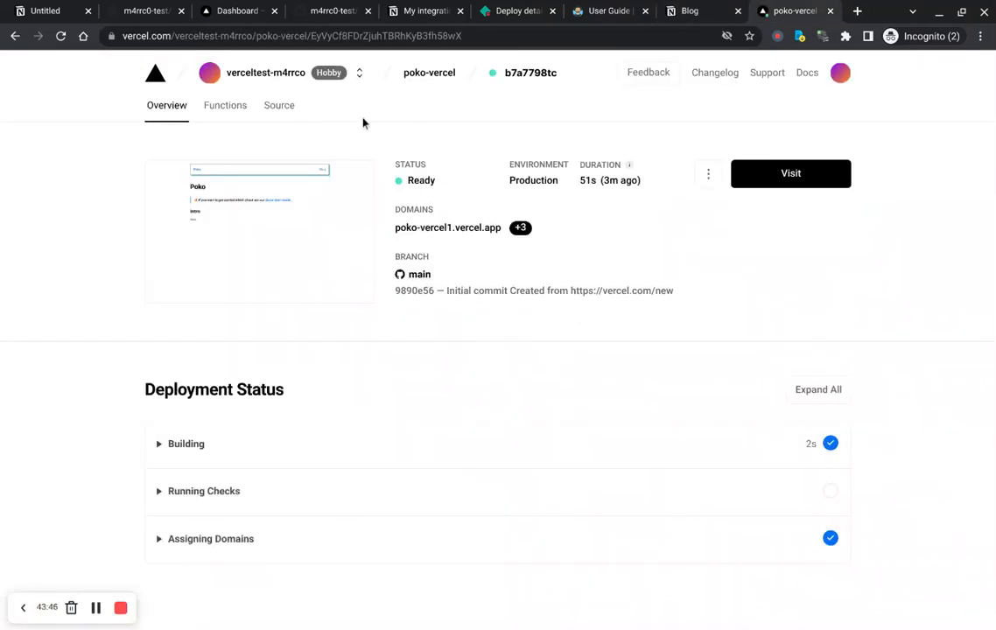
left_click(774, 186)
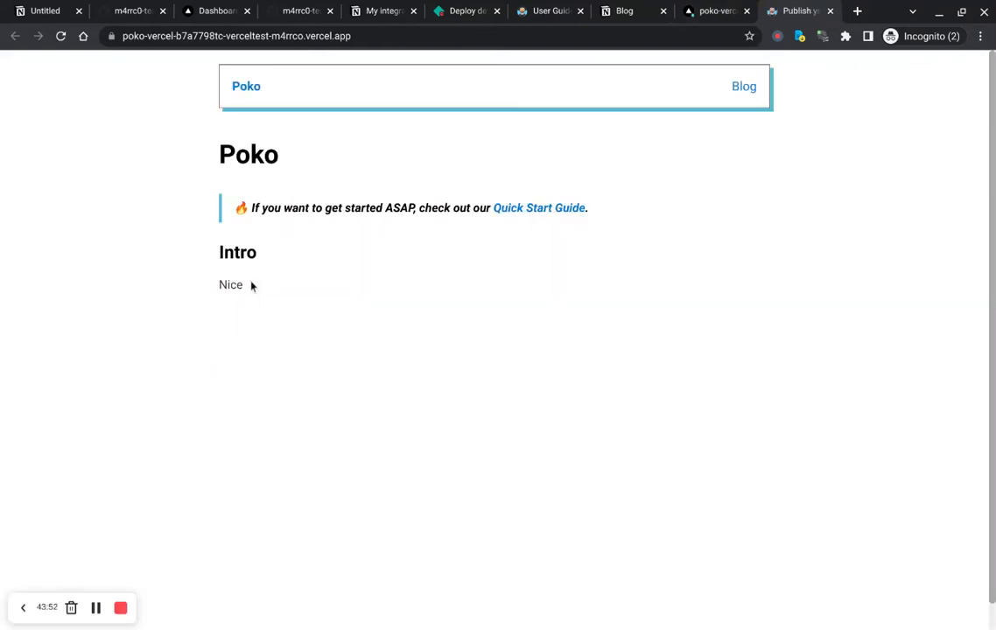
left_click(743, 91)
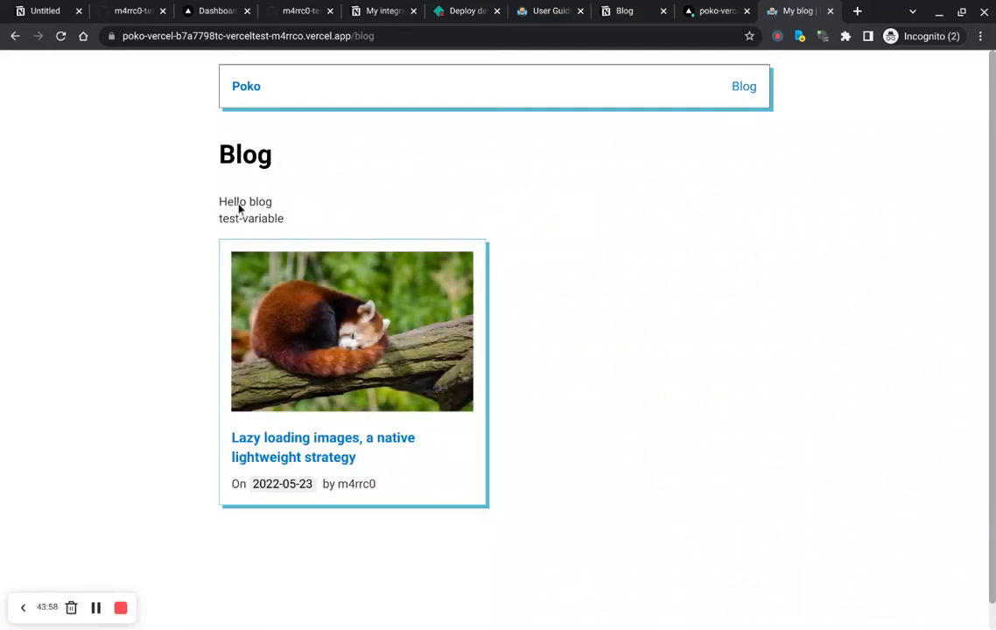
left_click_drag(218, 209, 275, 202)
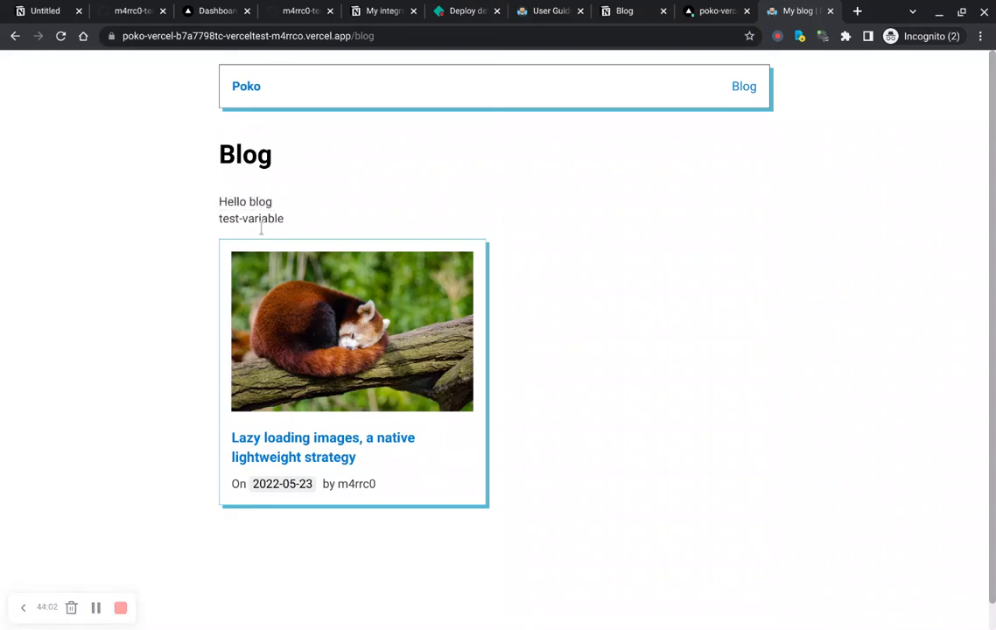
triple_click(260, 229)
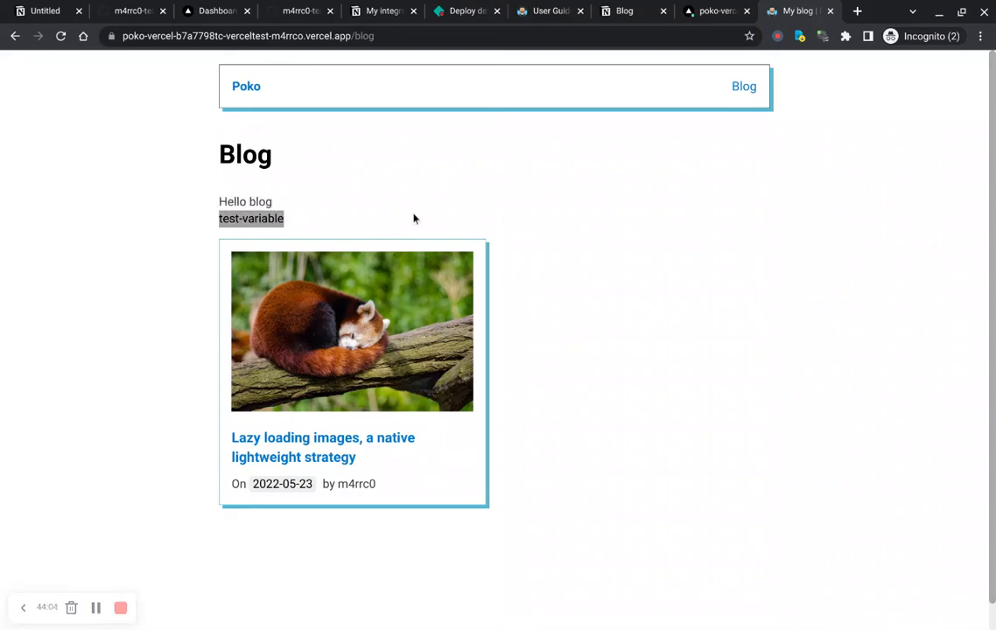
Step: Remove the "somevariable: test-variable" line from the Blog page's YAML code block
key("ctrl+shift+Tab")
key("ctrl+shift+Tab")
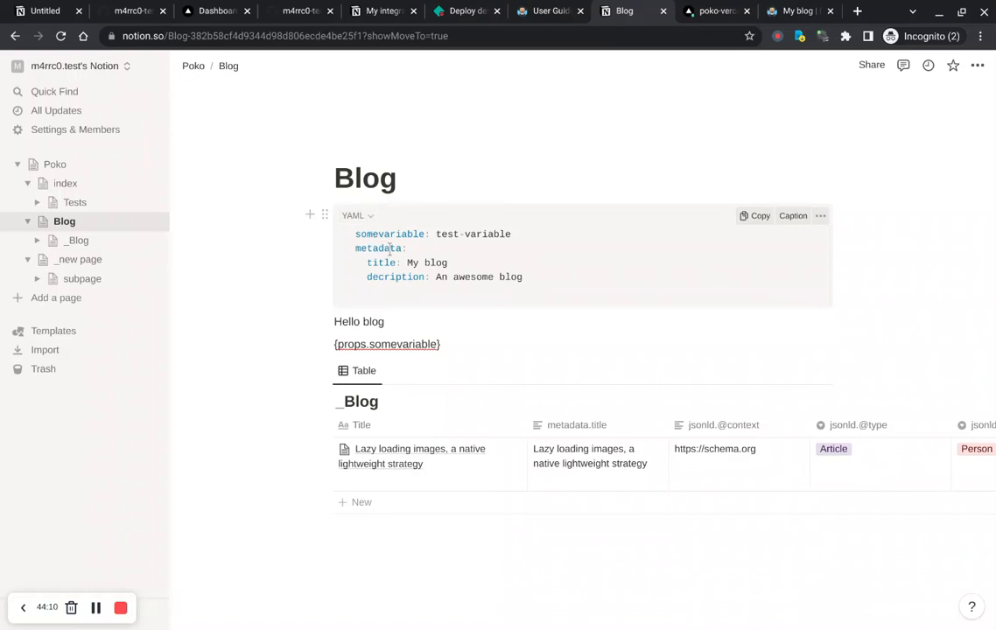
double_click(389, 233)
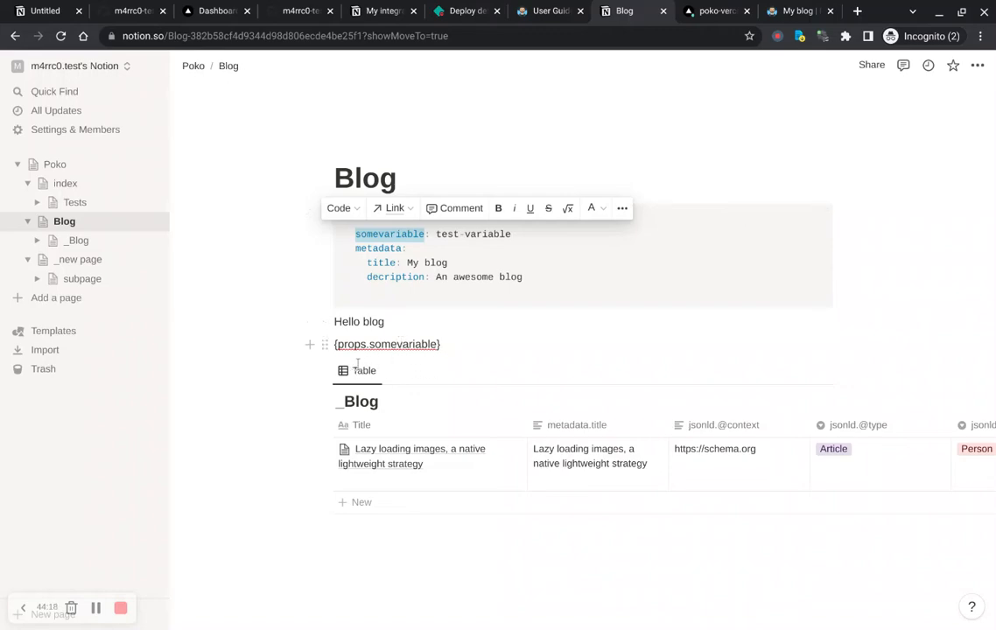
left_click_drag(357, 364, 403, 362)
left_click(471, 260)
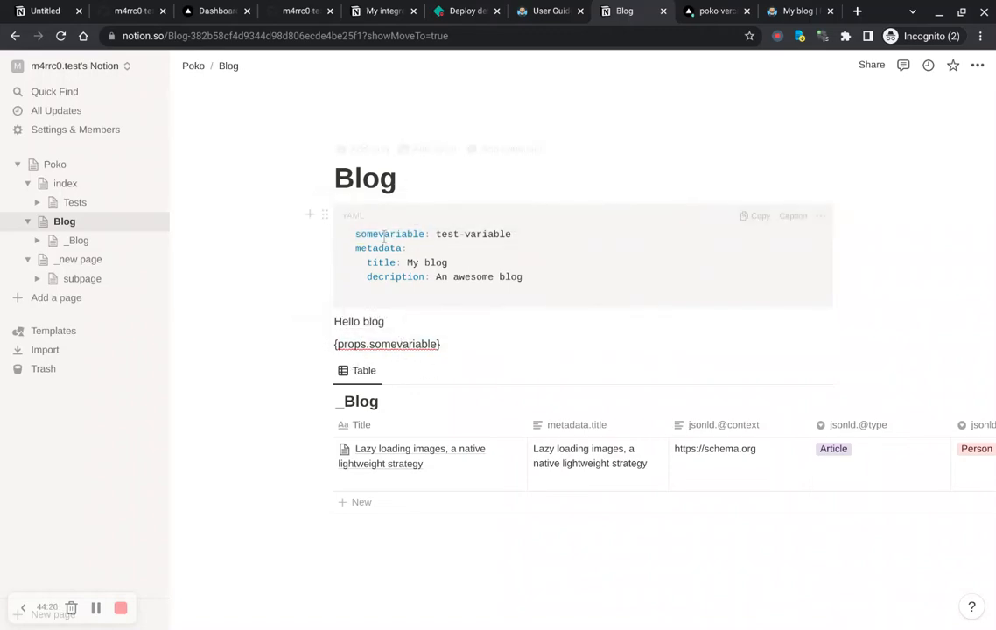
left_click_drag(355, 235, 513, 234)
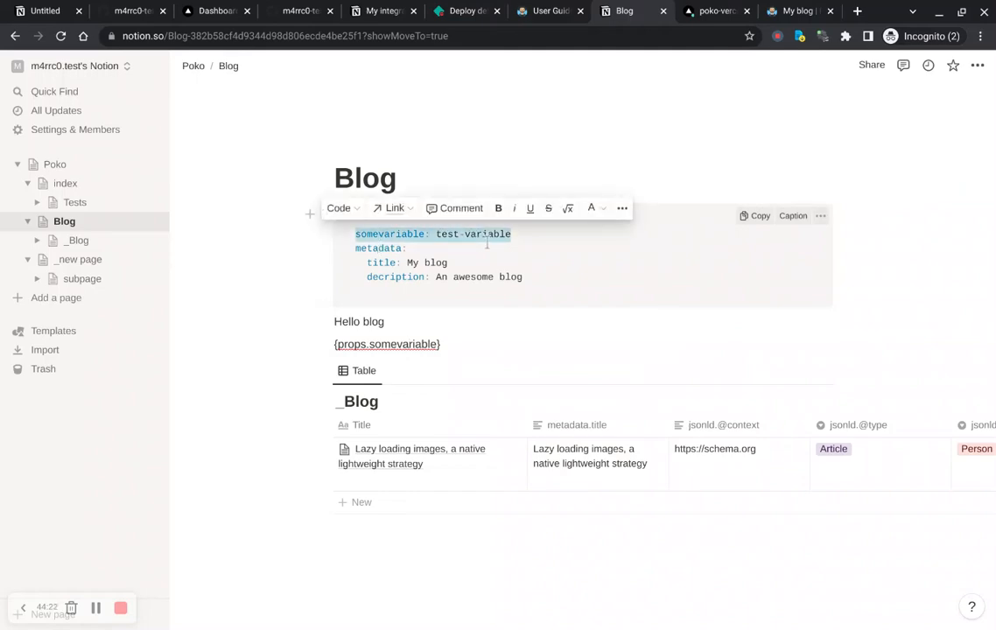
left_click(511, 284)
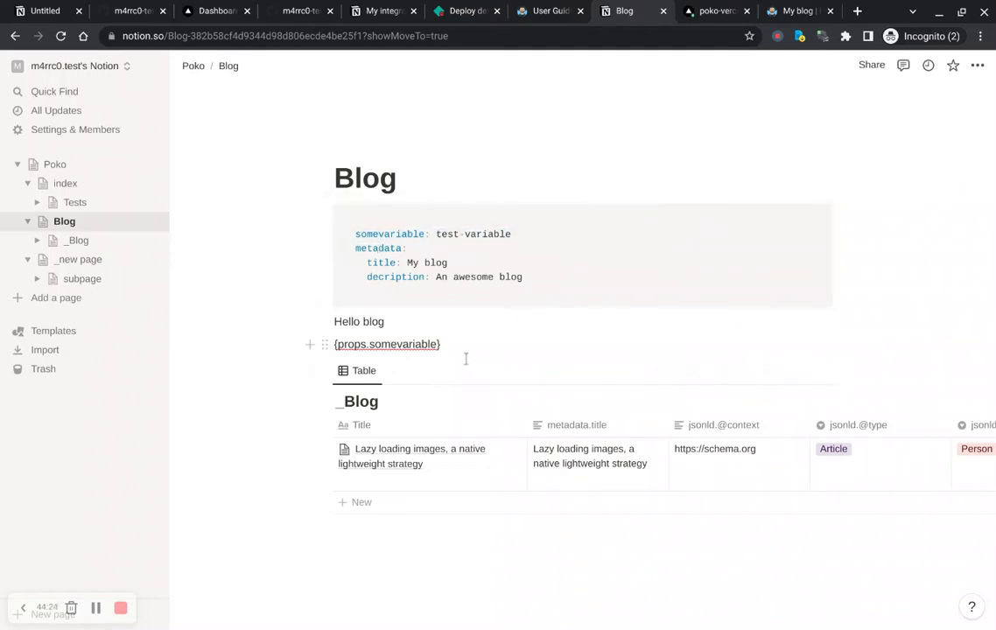
left_click_drag(511, 234, 356, 236)
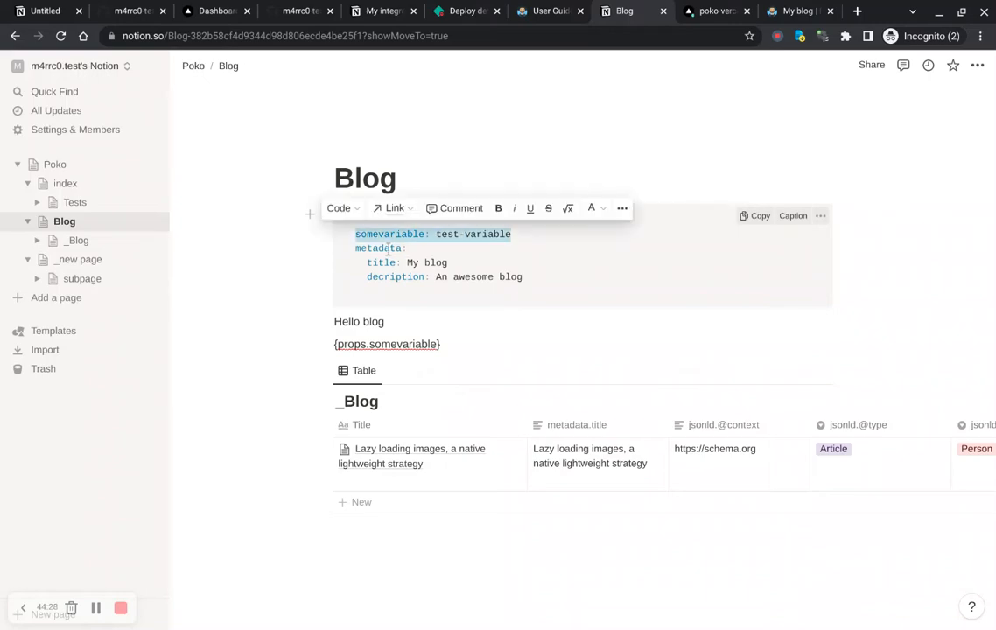
key("BackSpace")
key("BackSpace")
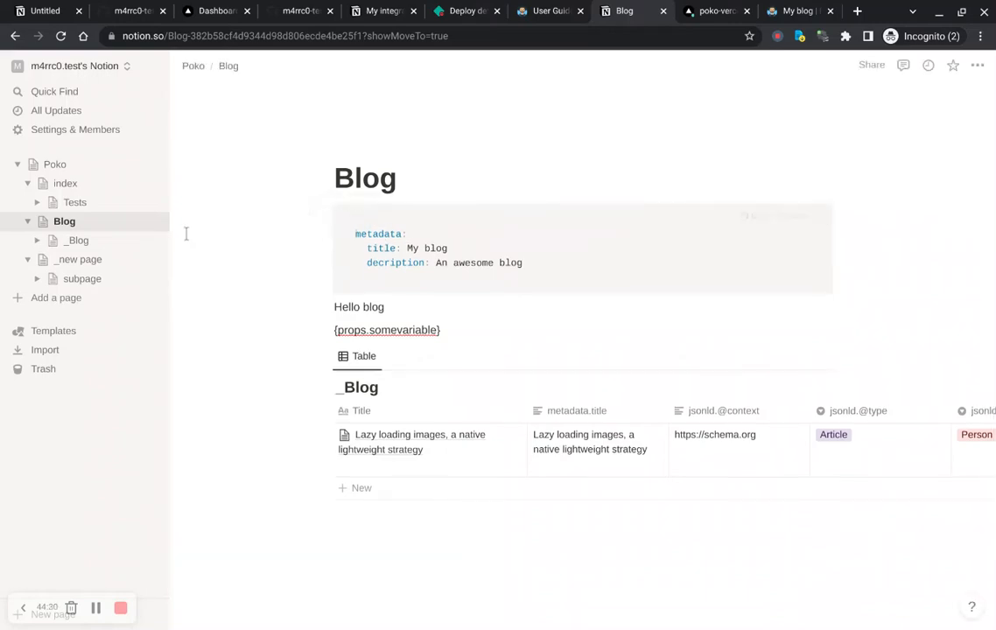
Step: Paste the "somevariable: test-variable" line at the top of the Poko root page's YAML code block
left_click(56, 172)
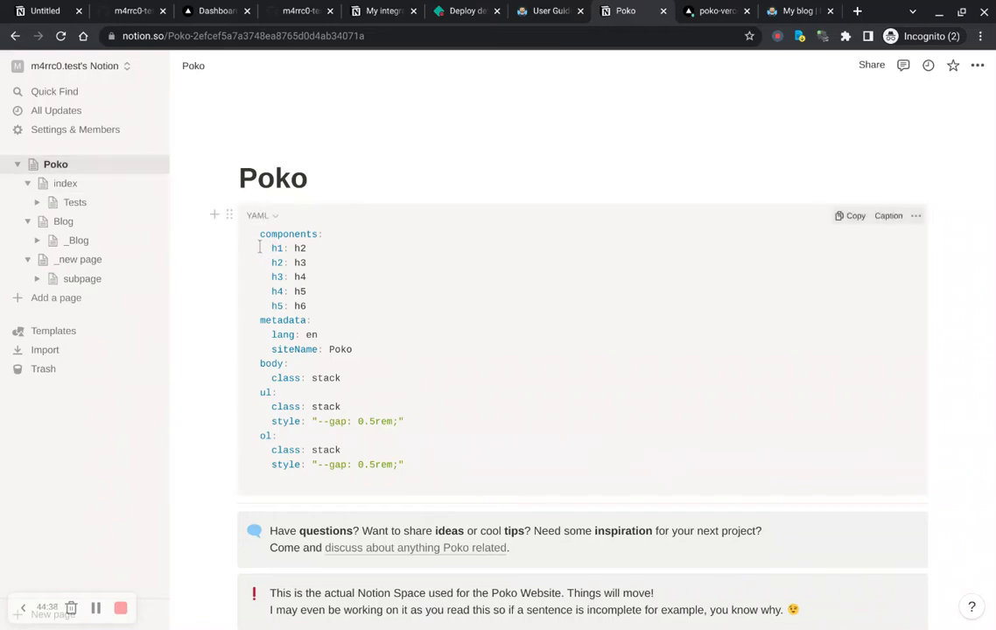
key("Return")
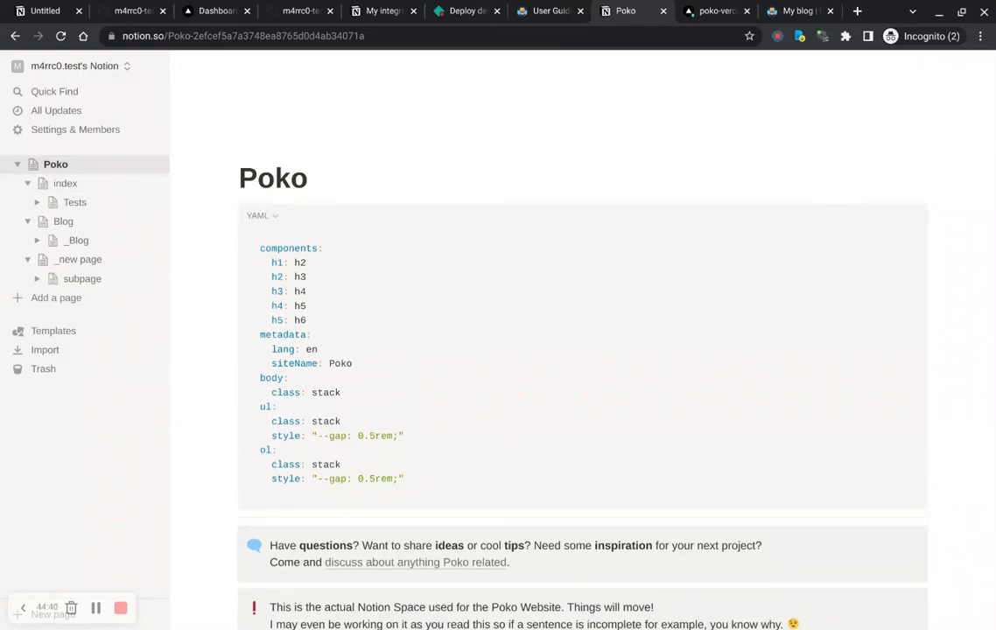
type("somevariable: test variable")
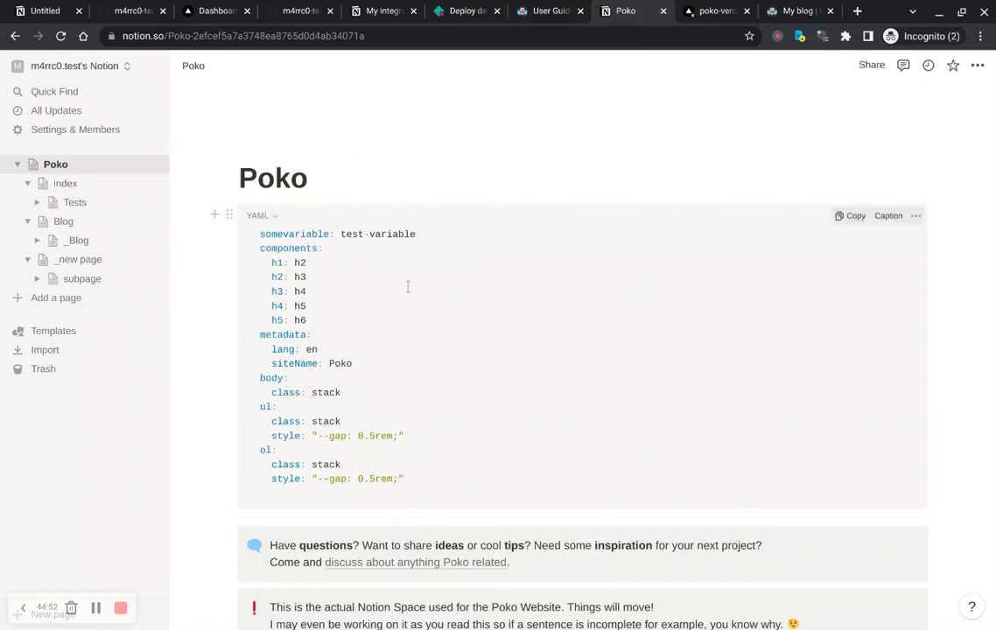
Step: Read the Props Cascade section of the Poko user guide
left_click(541, 11)
scroll(433, 266, "down", 10)
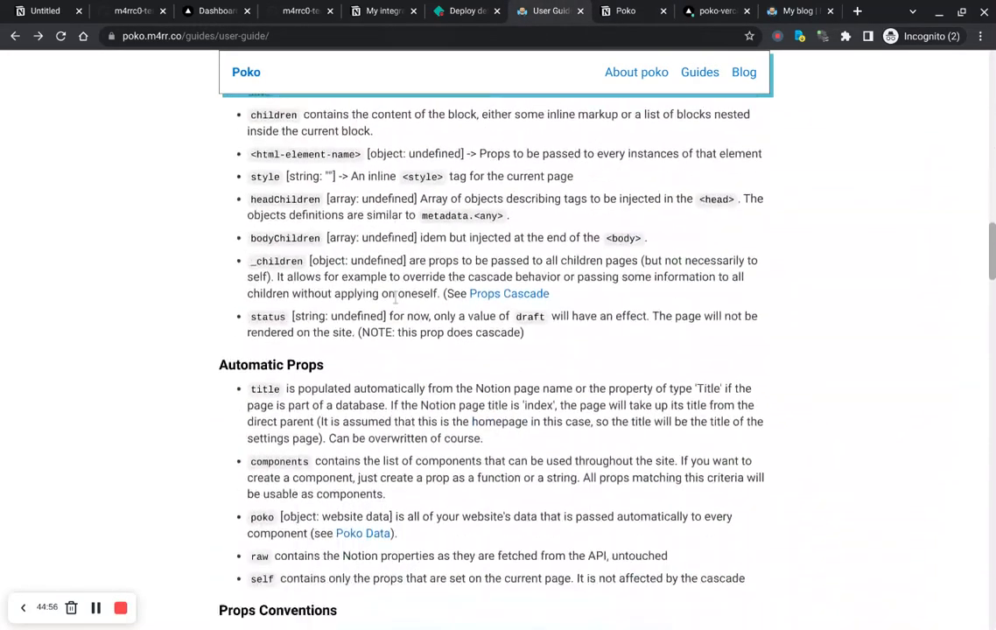
scroll(396, 299, "down", 3)
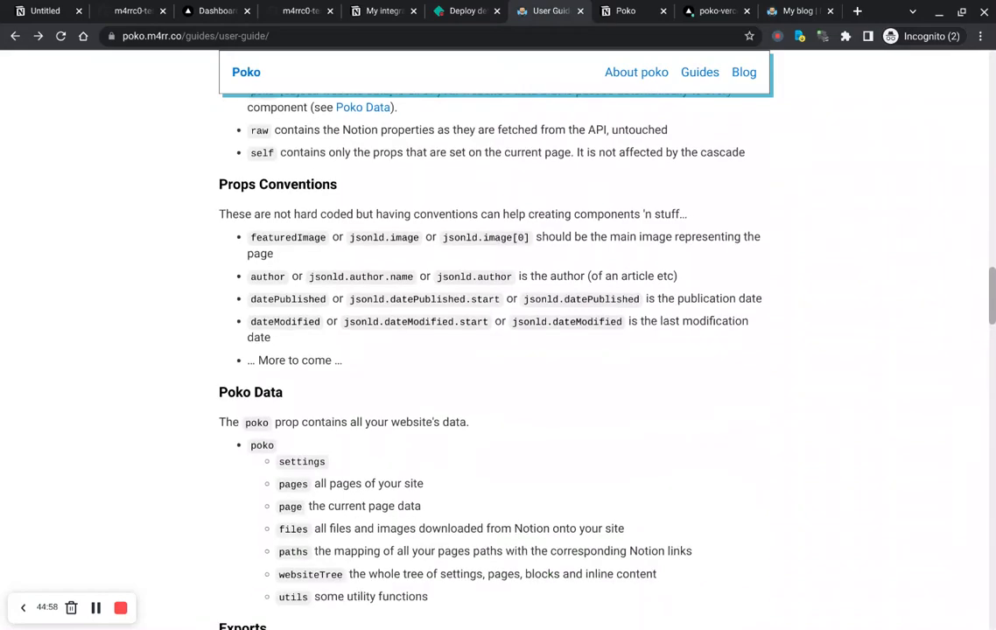
scroll(396, 298, "up", 4)
scroll(496, 333, "down", 5)
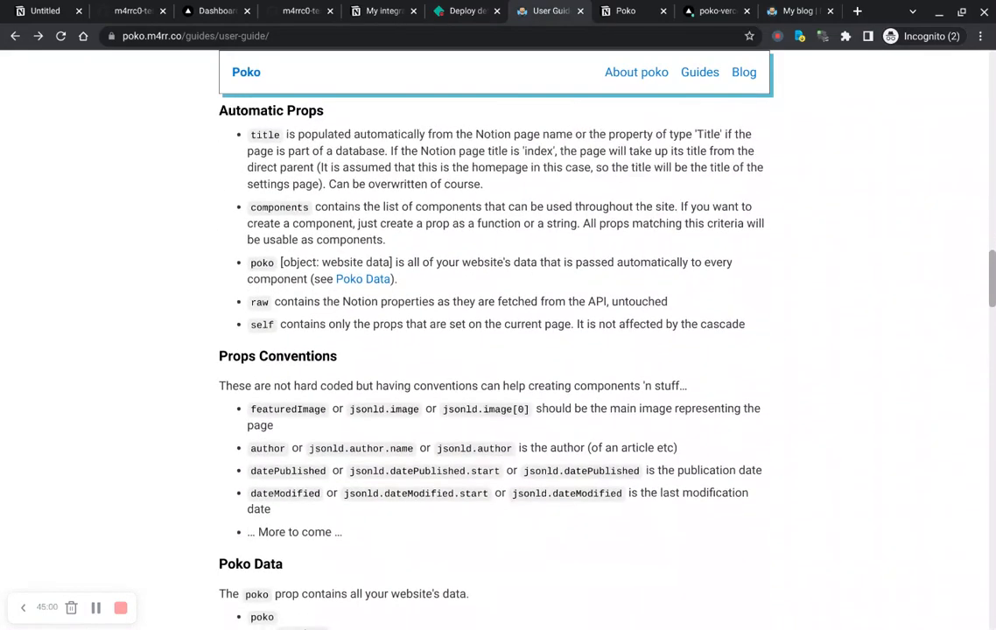
scroll(495, 342, "down", 10)
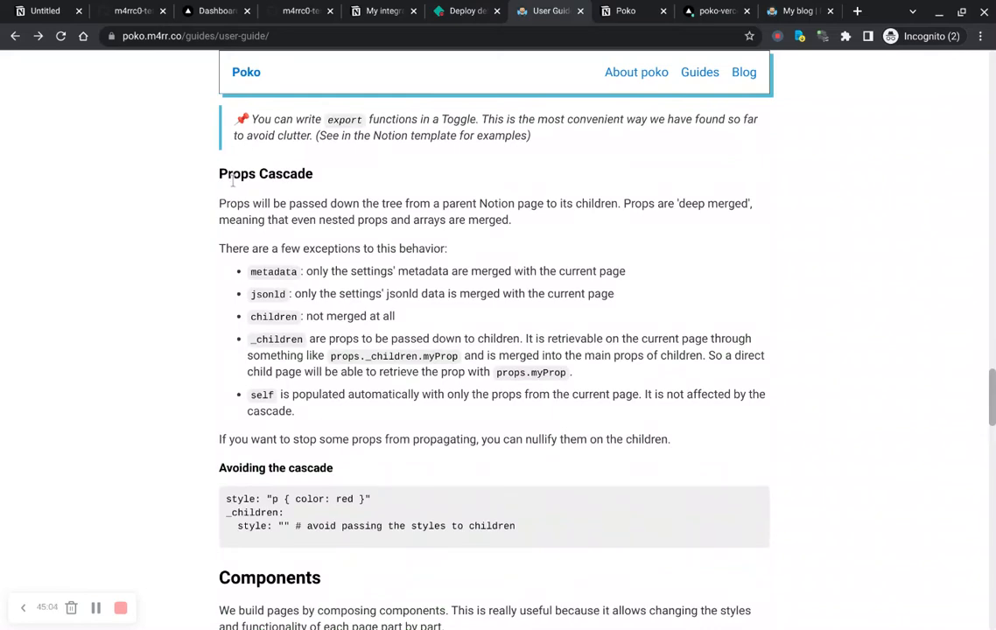
triple_click(232, 179)
left_click(309, 190)
scroll(335, 477, "down", 1)
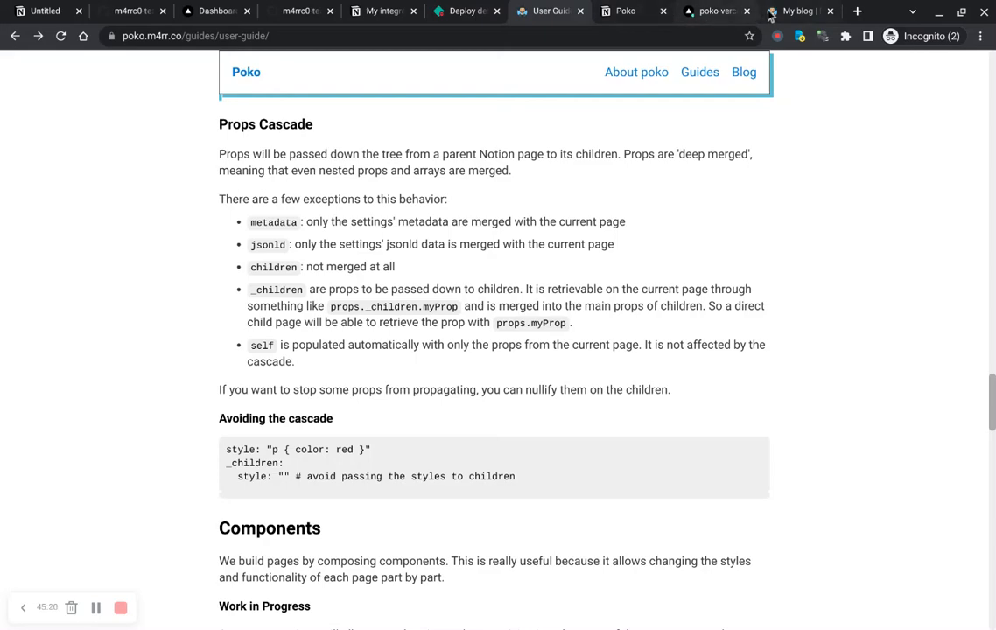
Step: Close the deployed site's blog tab
left_click(795, 23)
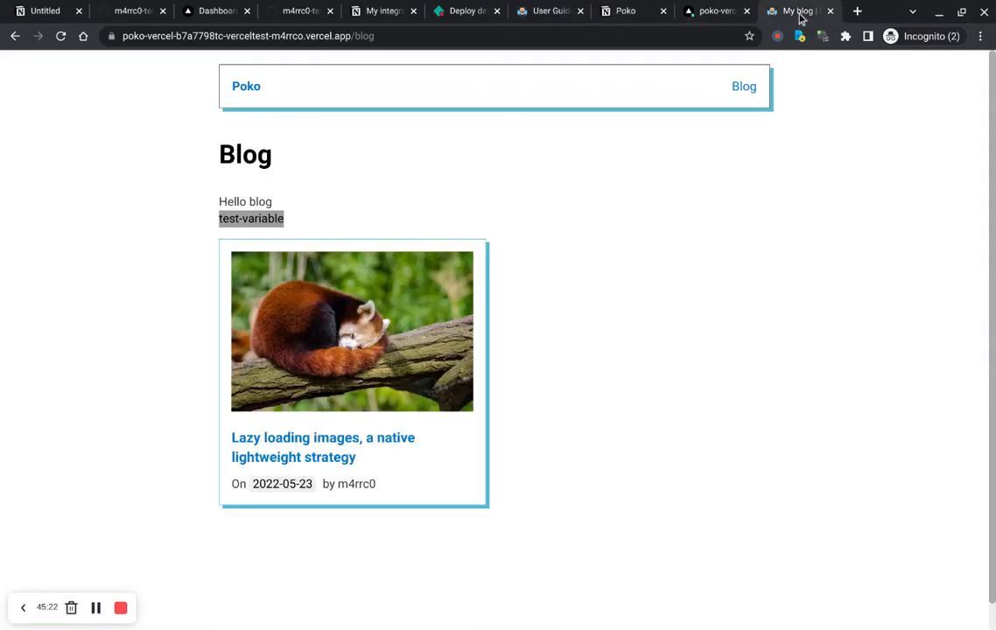
key("ctrl+w")
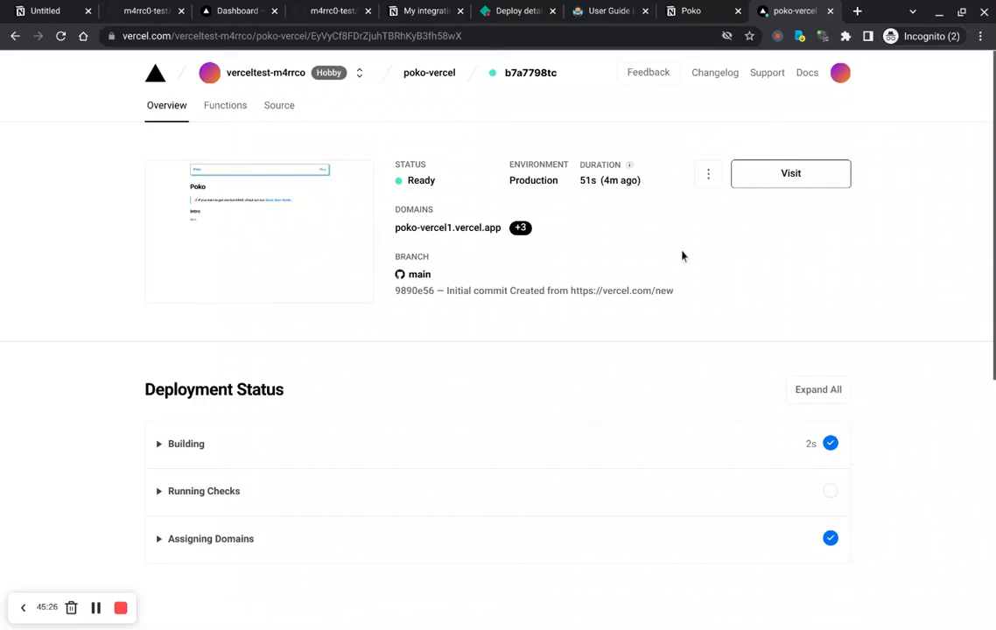
Step: Redeploy the current production deployment of the poko-vercel project to production
key("alt+Left")
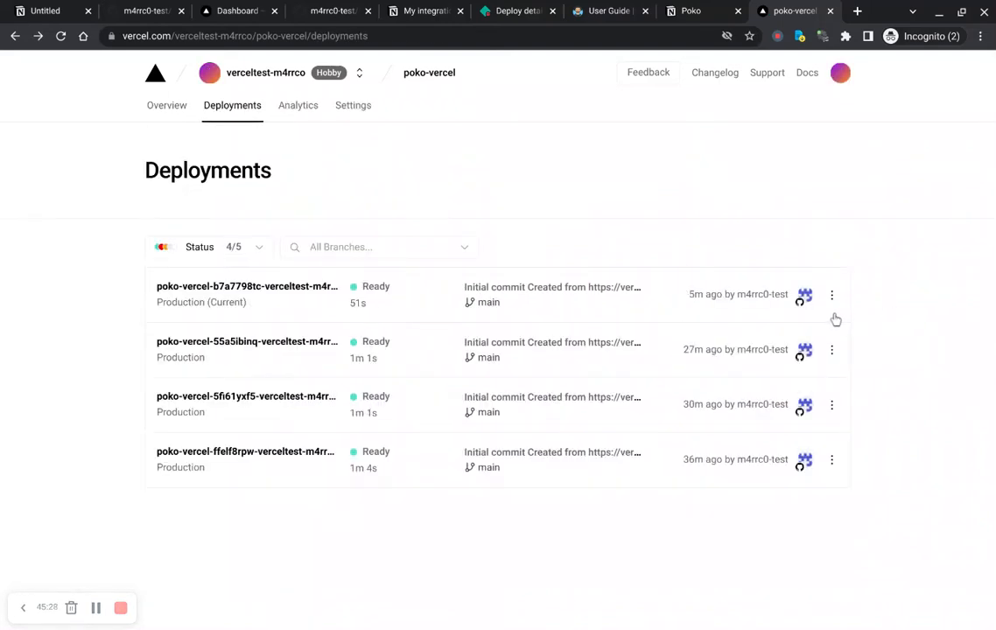
left_click(832, 295)
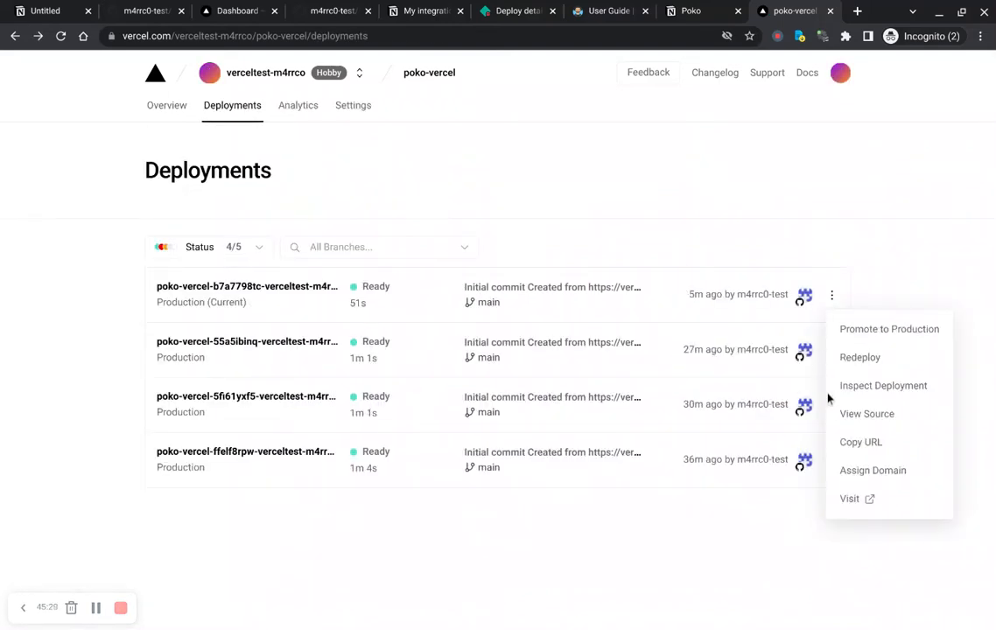
left_click(871, 359)
left_click(613, 509)
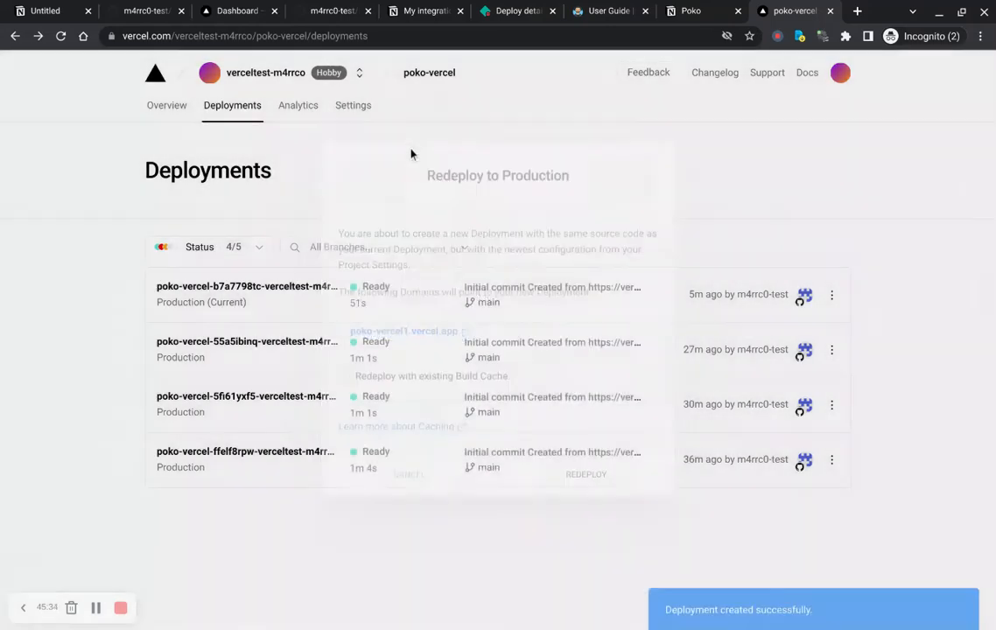
Step: Scroll through the Poko root page to review its Exports, Global Styles, Head, Static Files and Hiding content sections
key("ctrl+shift+Tab")
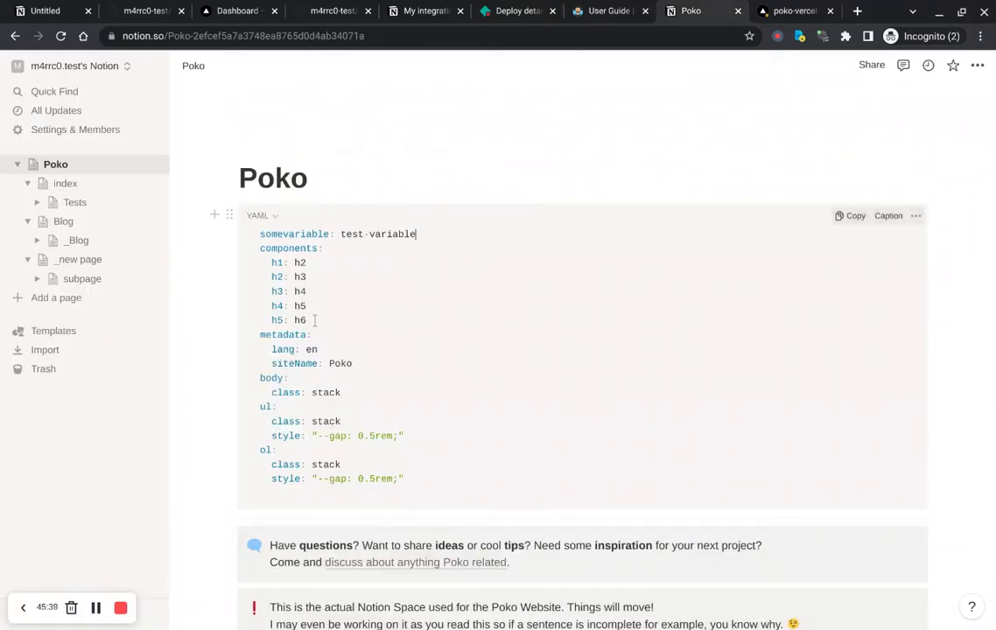
scroll(345, 344, "down", 4)
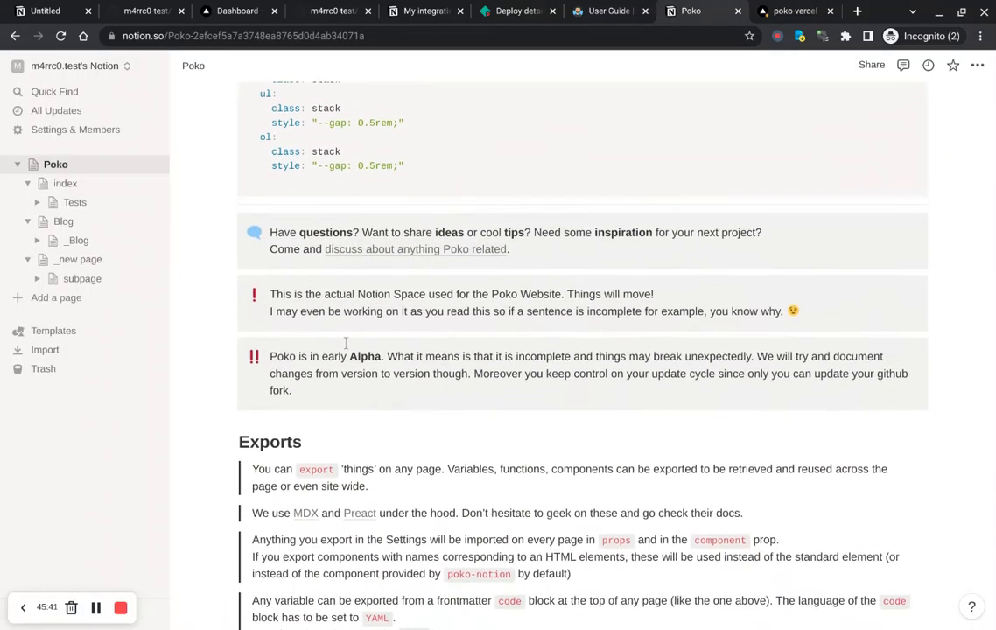
scroll(346, 343, "up", 3)
scroll(336, 207, "up", 1)
scroll(336, 207, "down", 5)
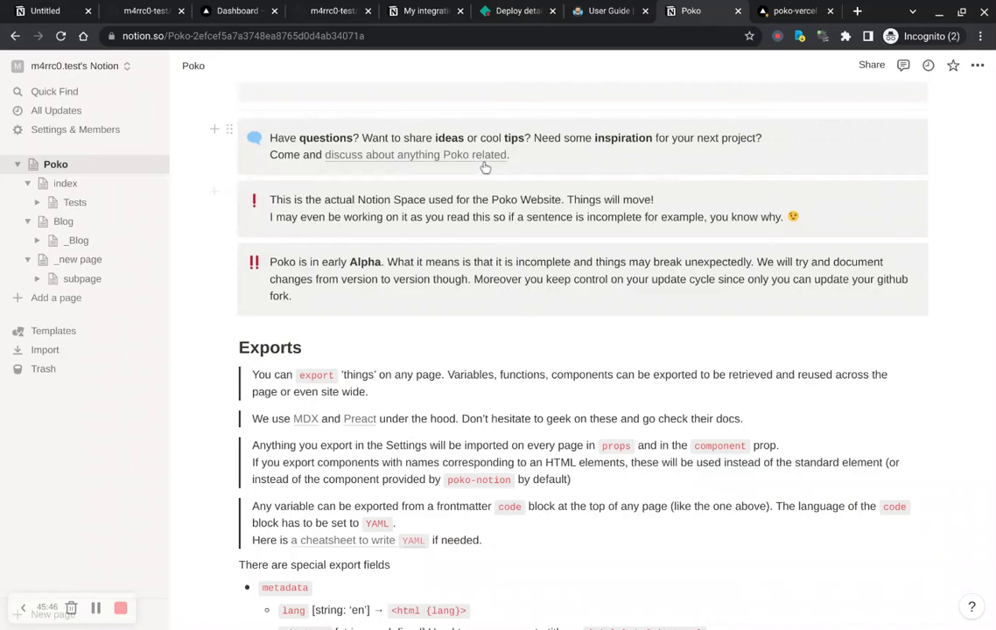
scroll(429, 214, "down", 7)
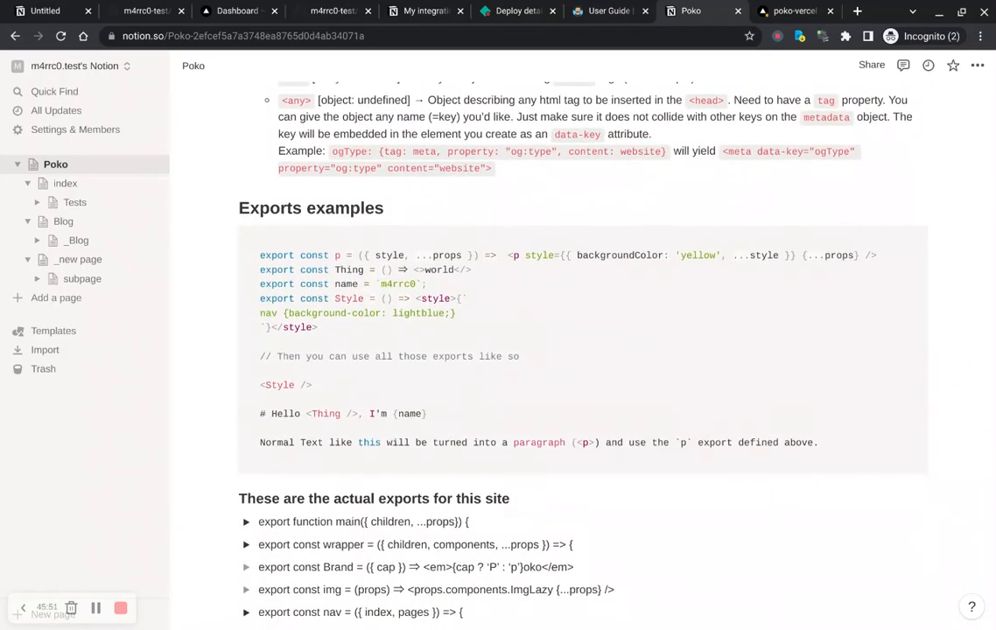
scroll(494, 201, "down", 3)
scroll(495, 201, "down", 10)
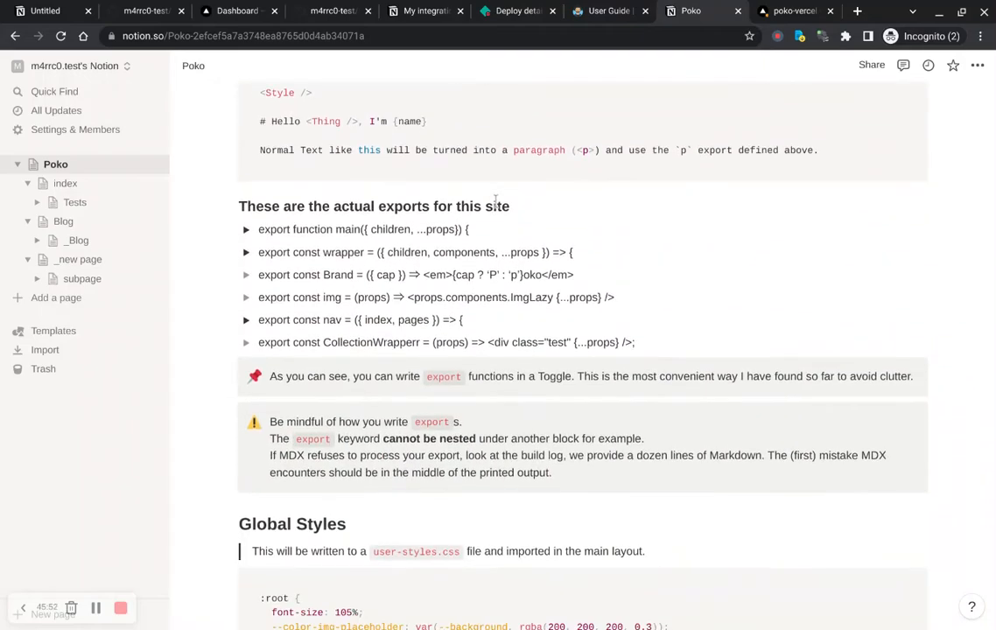
scroll(582, 351, "down", 10)
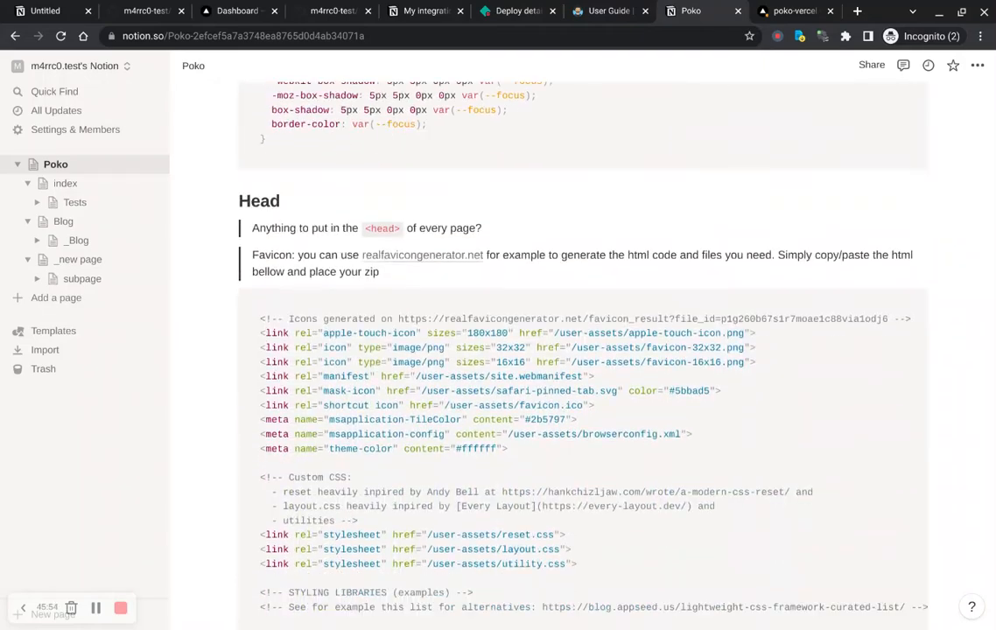
scroll(582, 350, "down", 10)
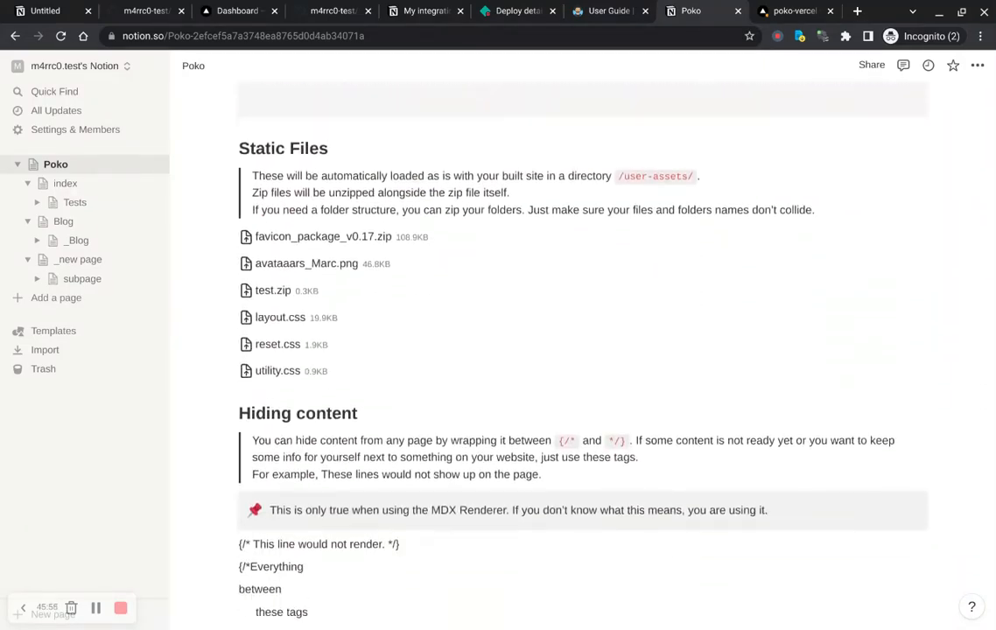
scroll(582, 350, "down", 4)
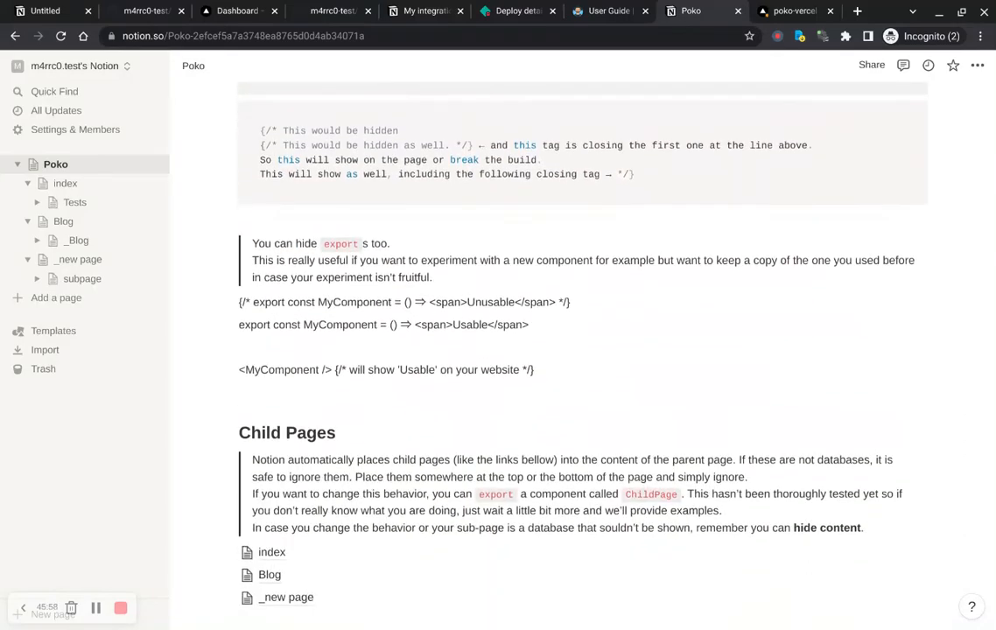
scroll(582, 350, "up", 20)
scroll(582, 350, "up", 10)
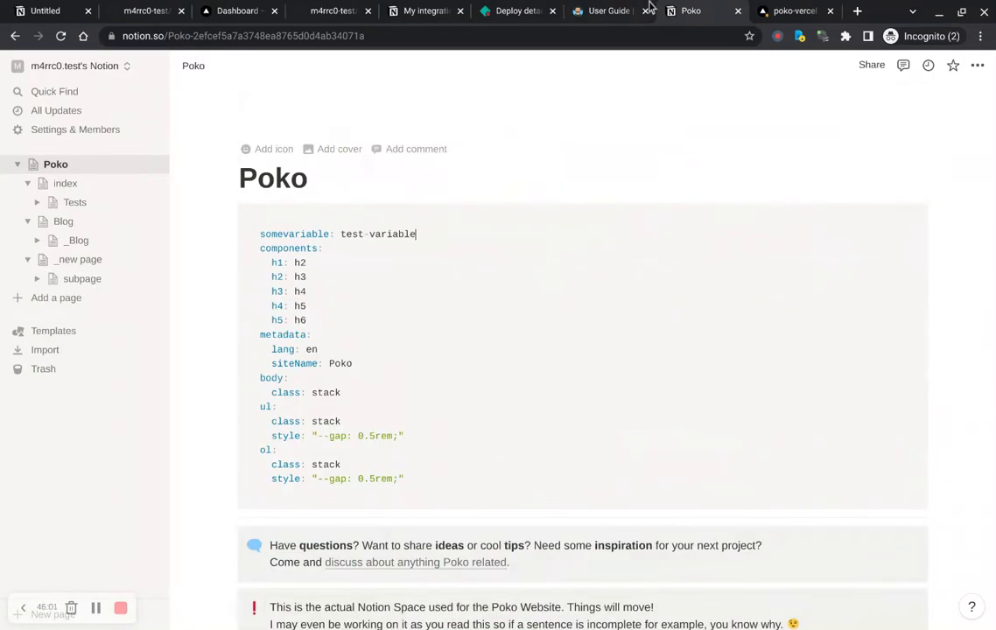
Step: Check the user guide's Props Cascade section and return to the Poko page's Exports examples
left_click(613, 11)
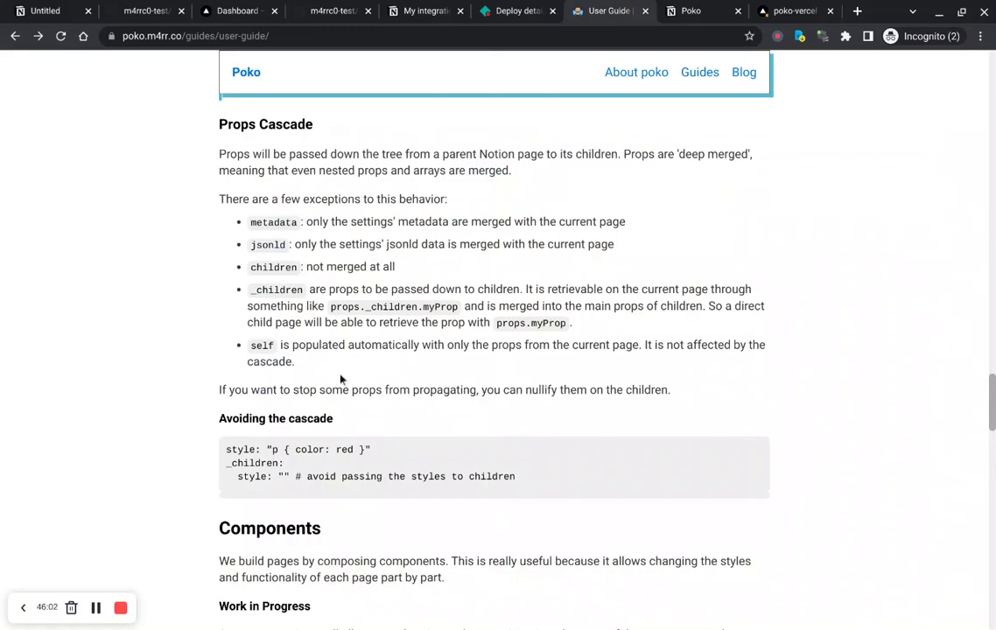
left_click(683, 10)
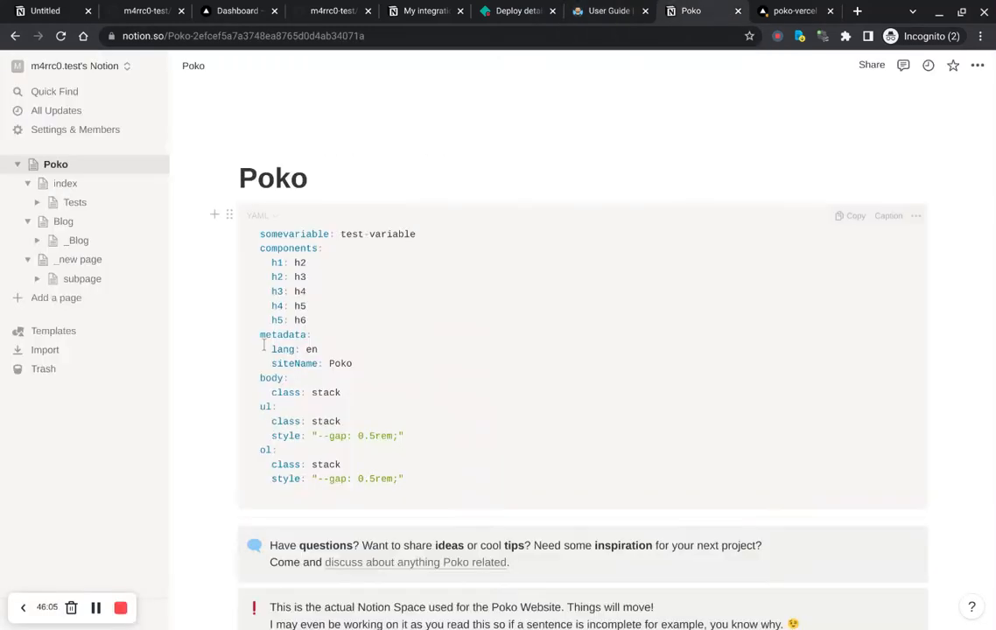
scroll(414, 367, "down", 5)
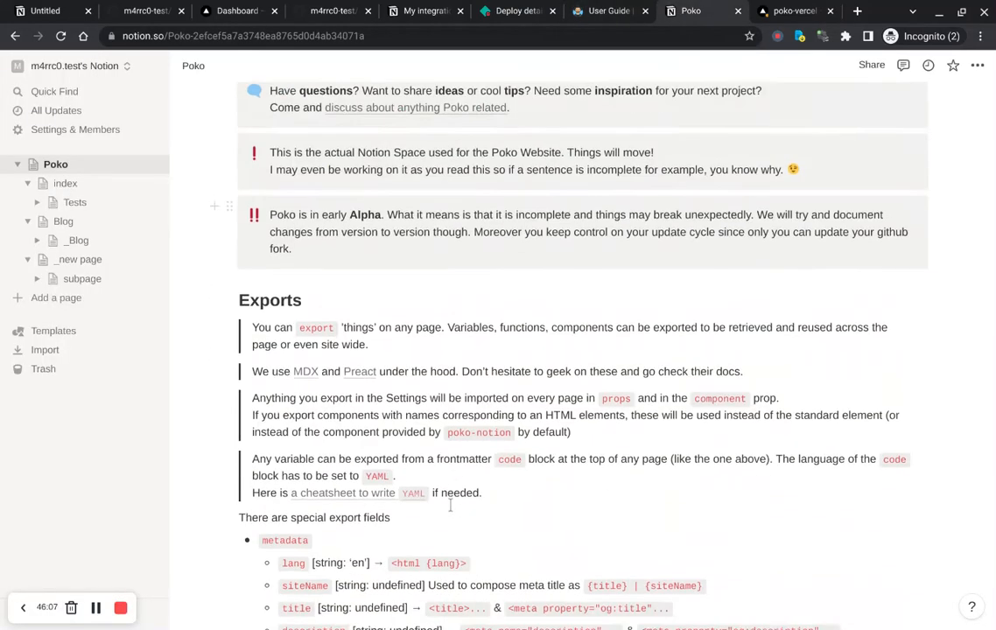
scroll(450, 505, "down", 1)
scroll(451, 505, "down", 6)
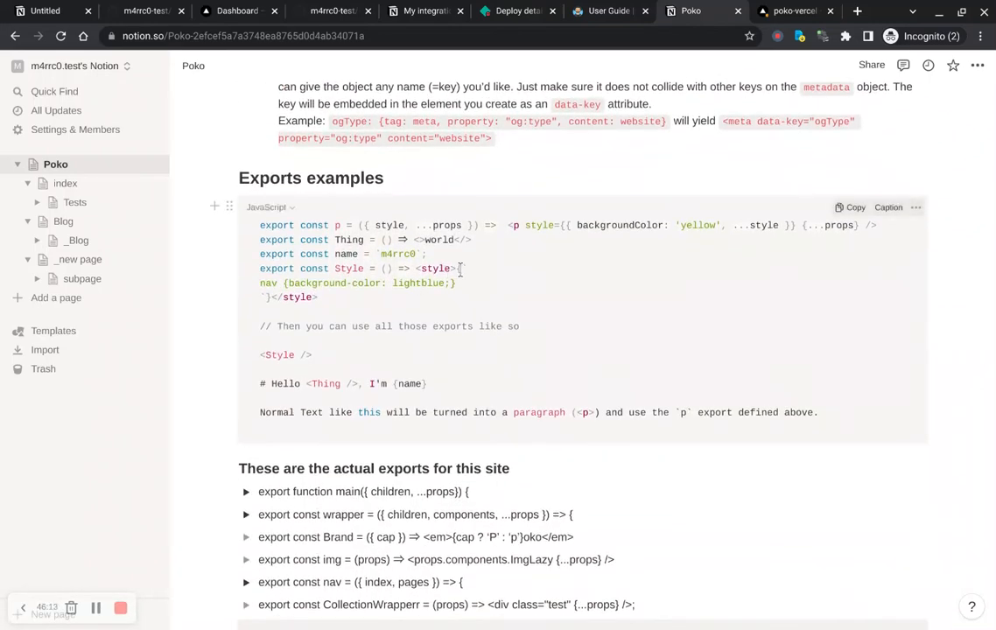
scroll(506, 271, "down", 3)
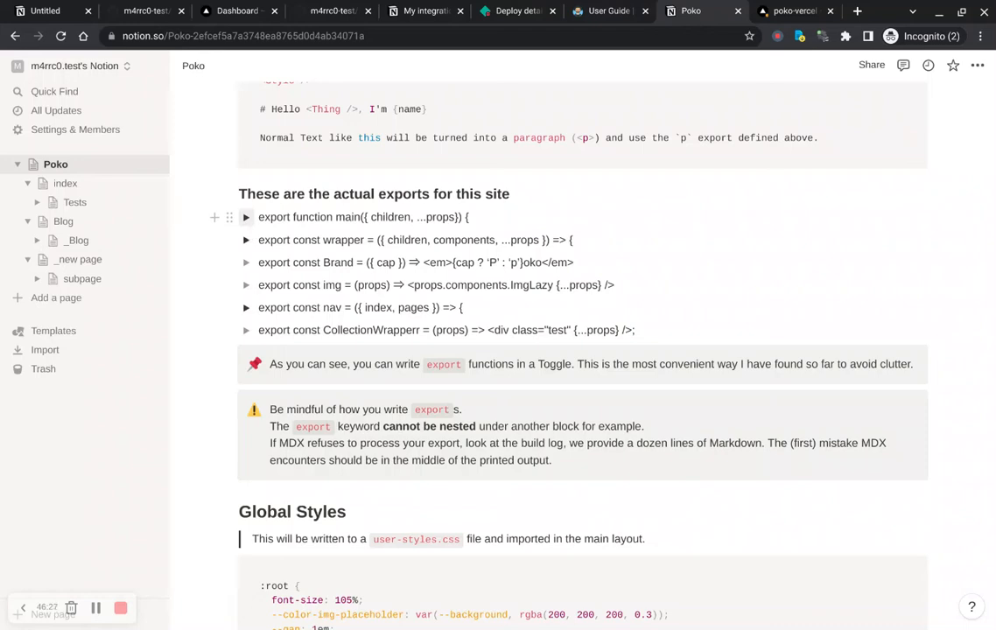
Step: Expand the main export toggle to inspect its return statement, highlighting the class="stack" attribute, and collapse it again
left_click(247, 219)
scroll(421, 302, "down", 11)
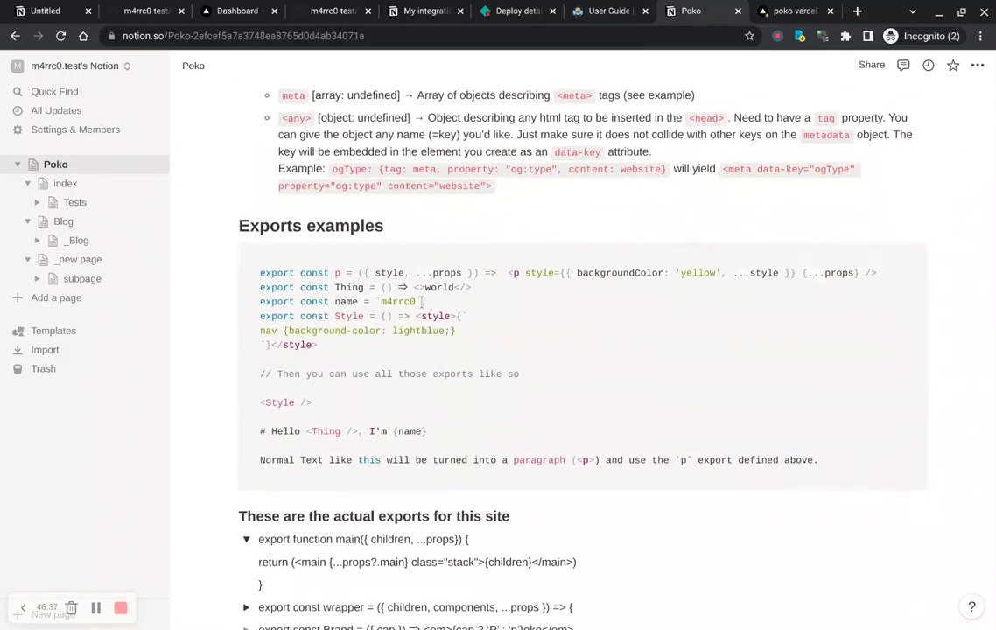
scroll(423, 302, "down", 3)
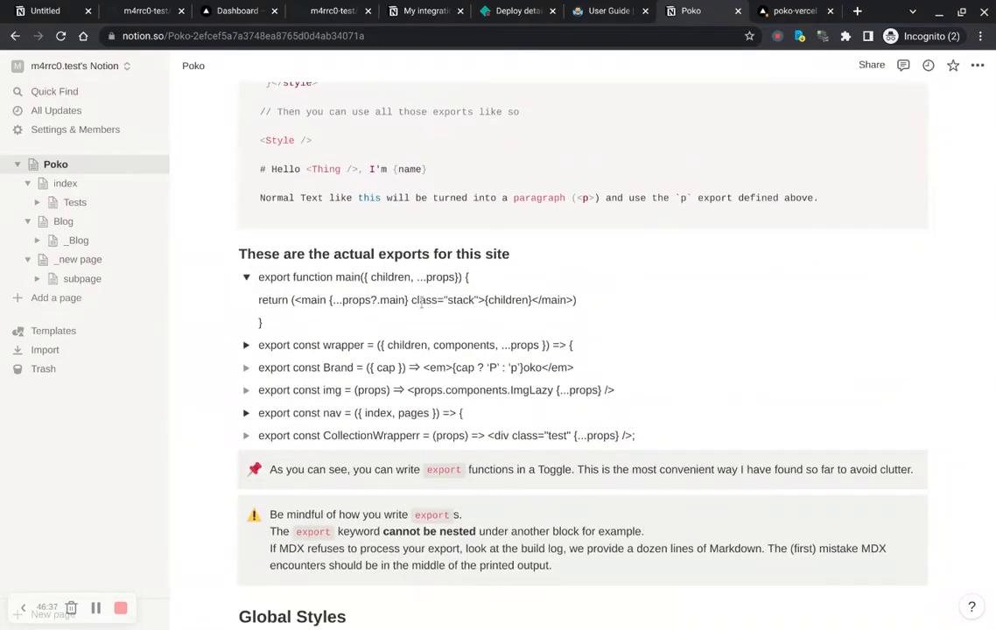
double_click(349, 276)
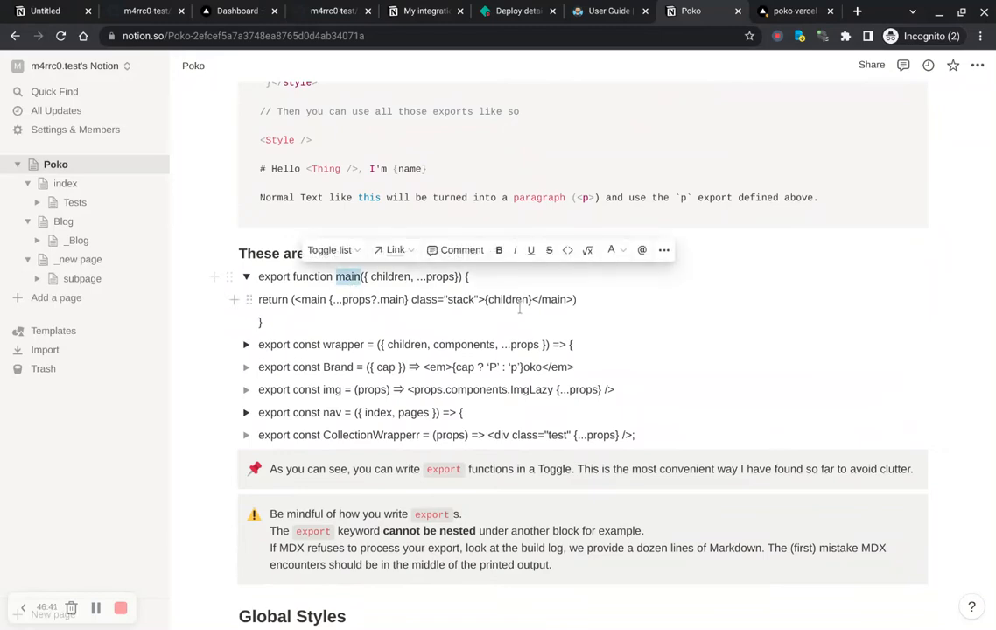
left_click(471, 276)
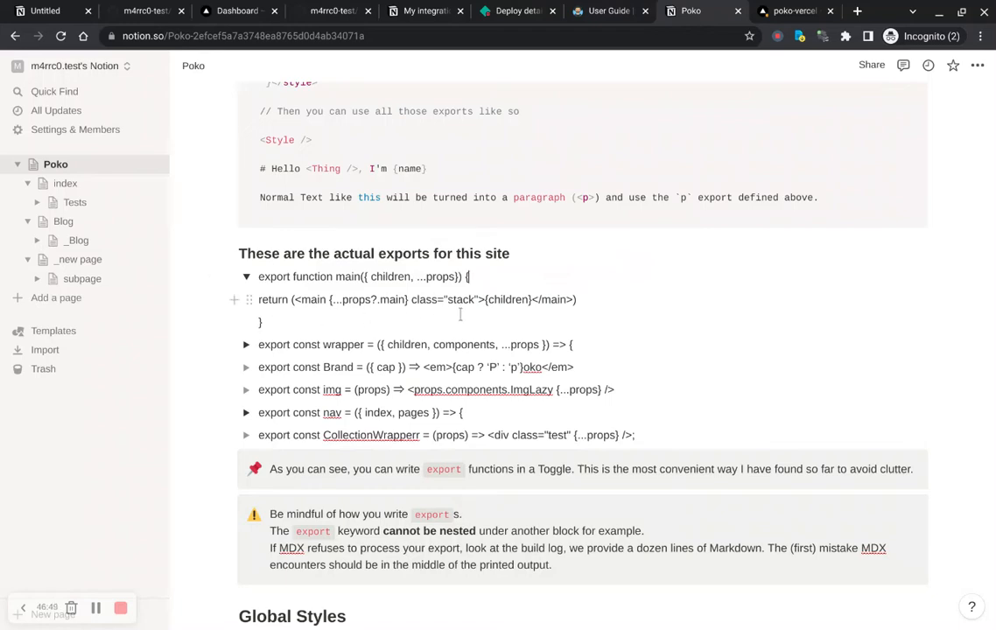
left_click_drag(454, 319, 412, 320)
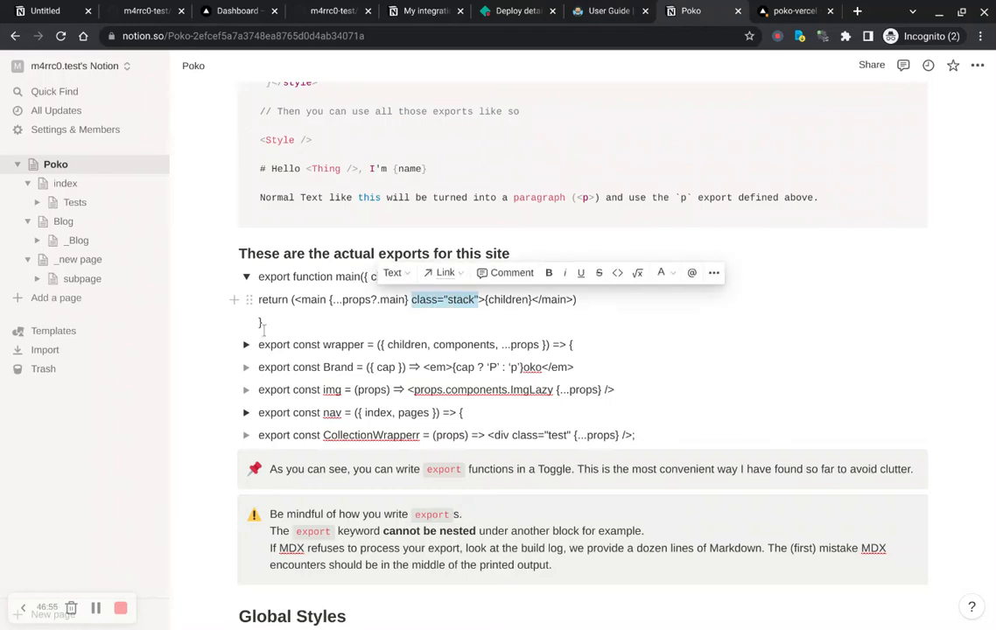
left_click(246, 277)
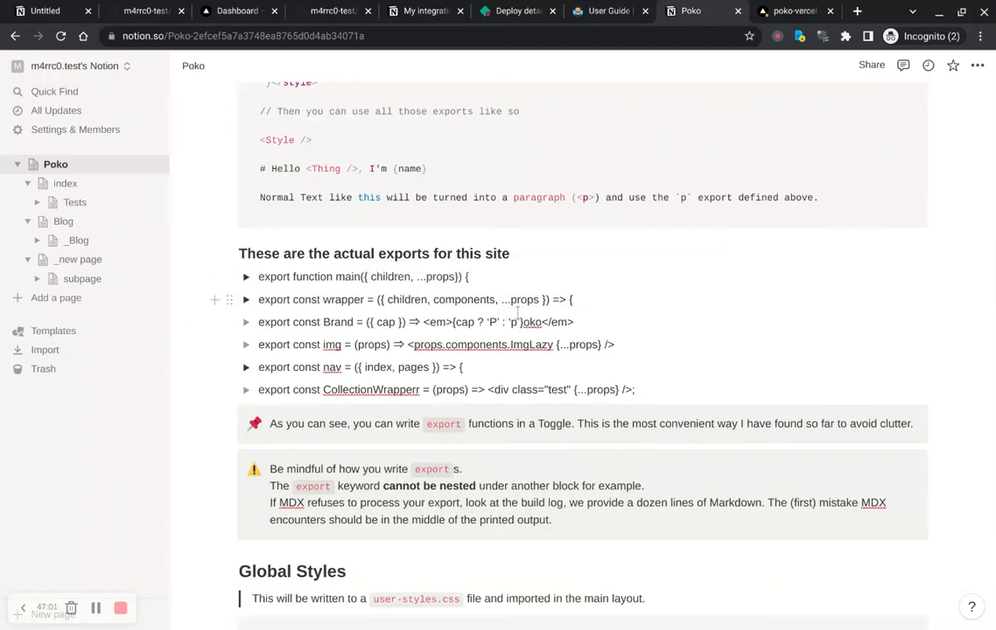
Step: Expand the wrapper export toggle and examine its returned components, highlighting the <h1> title tag
double_click(343, 316)
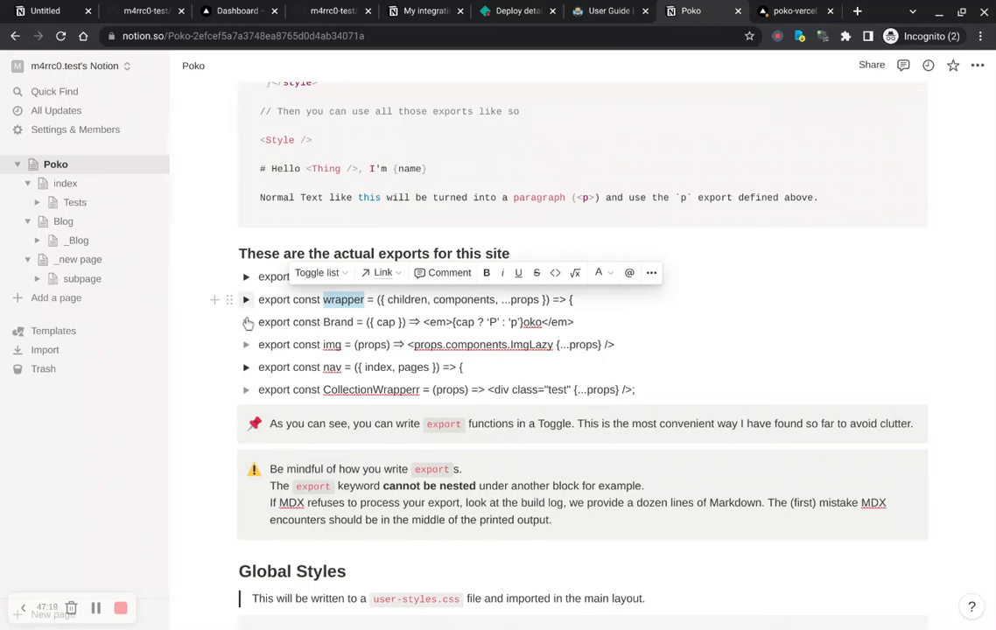
left_click(246, 299)
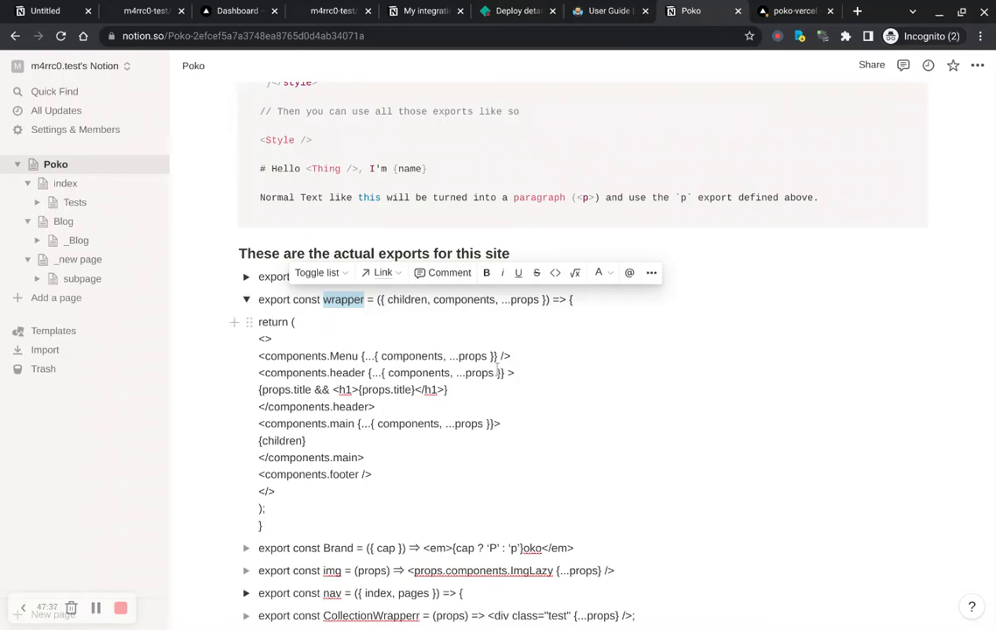
scroll(403, 461, "down", 1)
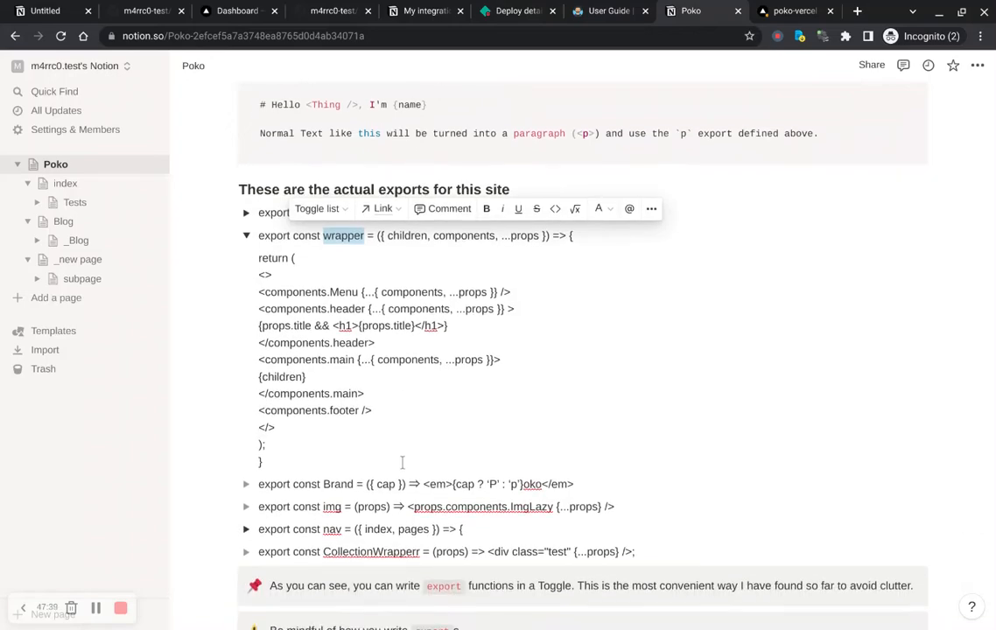
scroll(403, 463, "up", 1)
scroll(518, 350, "down", 1)
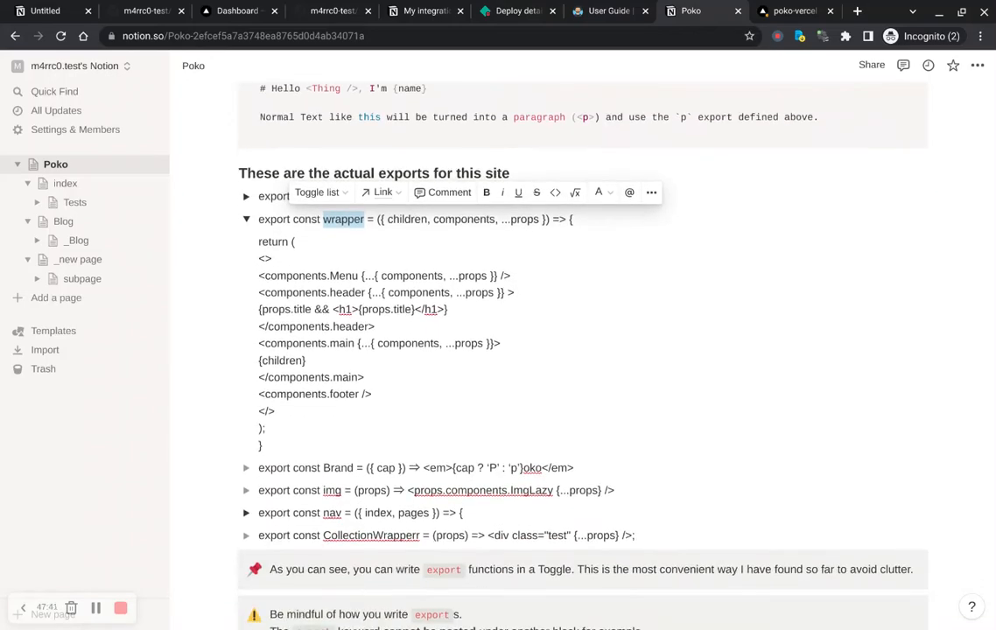
scroll(525, 350, "down", 5)
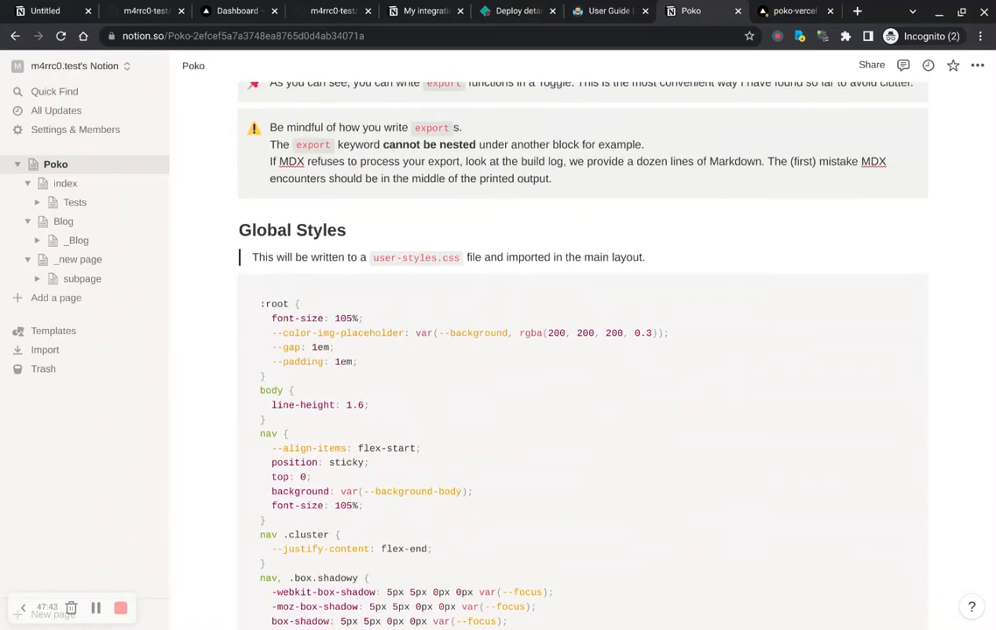
scroll(526, 350, "up", 4)
scroll(420, 240, "up", 2)
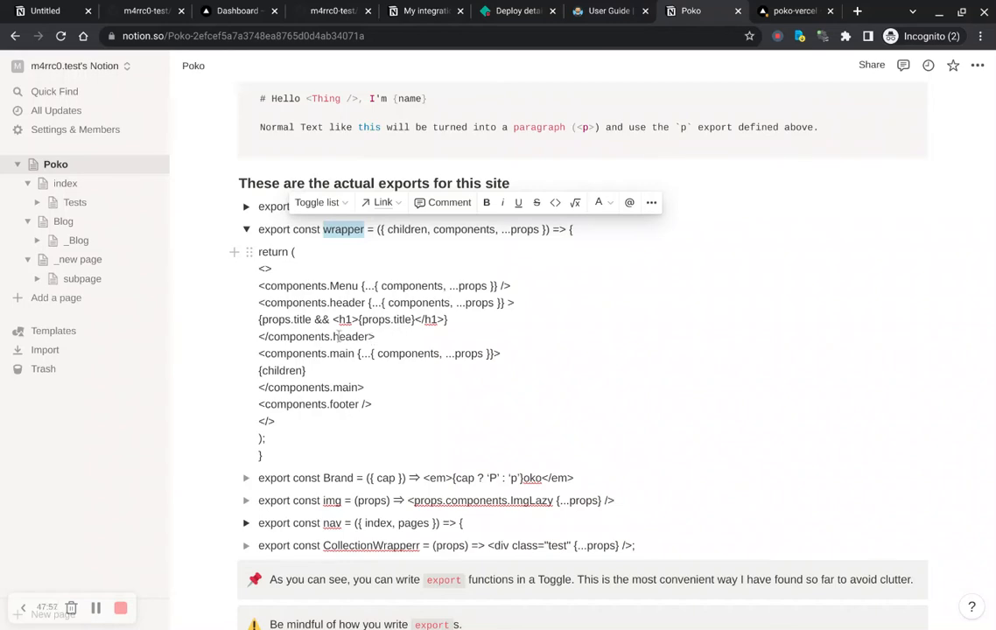
left_click_drag(334, 320, 355, 336)
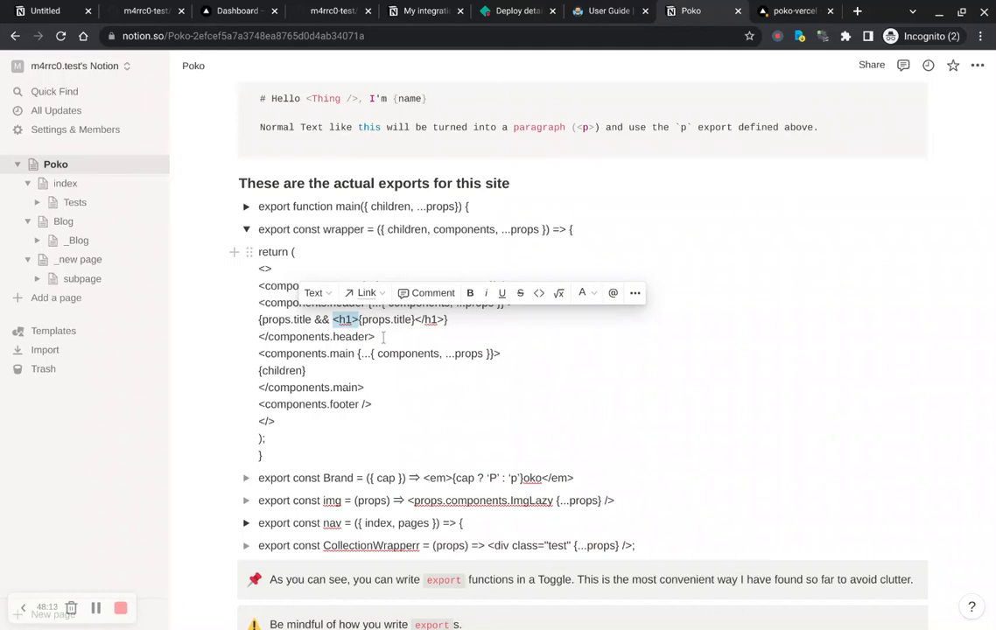
Step: Open the Blog page to view its {props.somevariable} line and return to the Poko root page's exports
left_click(74, 229)
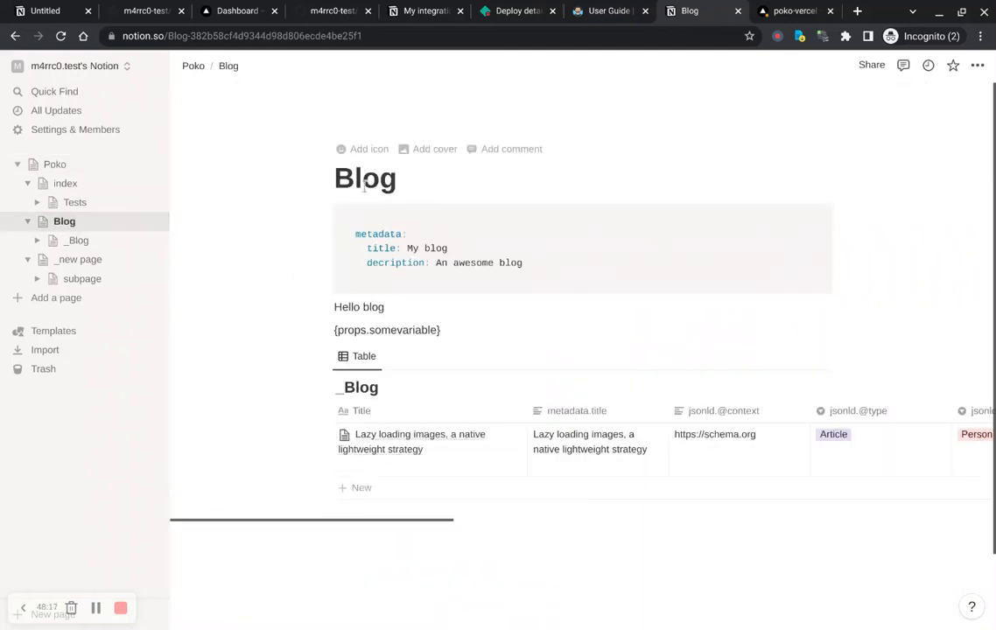
left_click(428, 189)
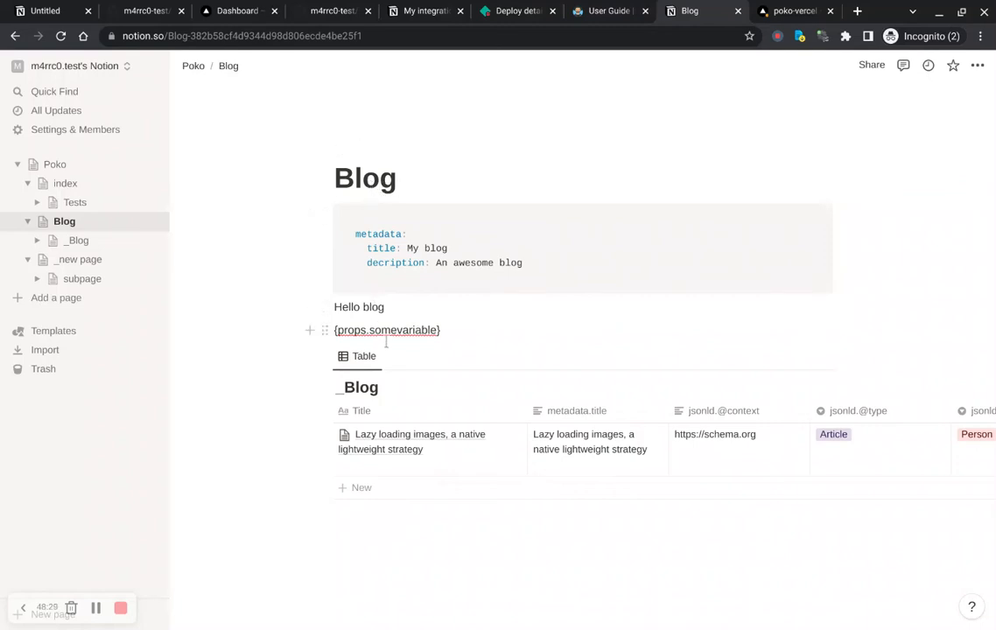
left_click(74, 174)
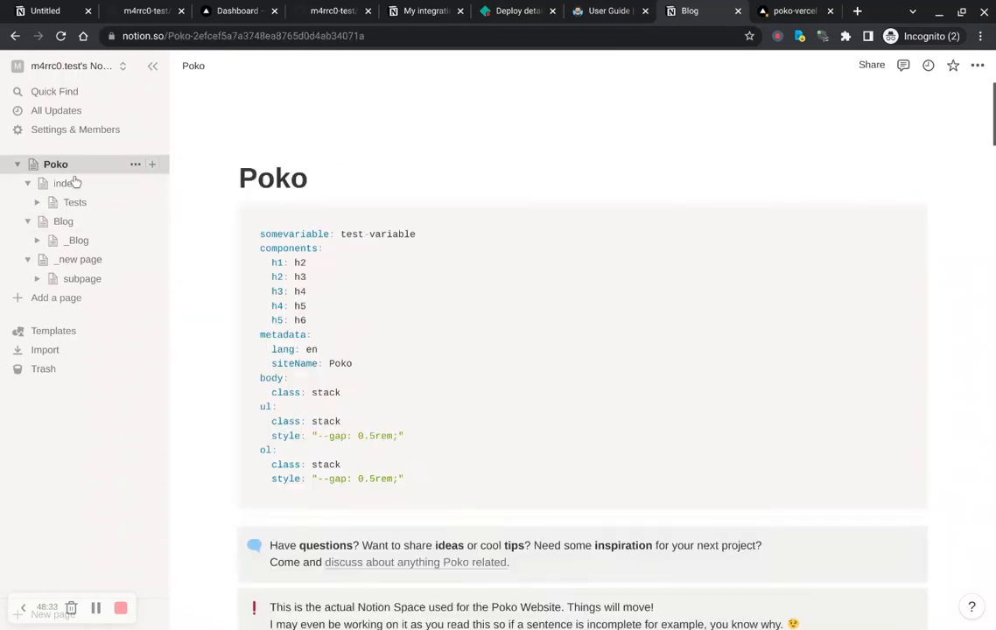
scroll(380, 278, "down", 7)
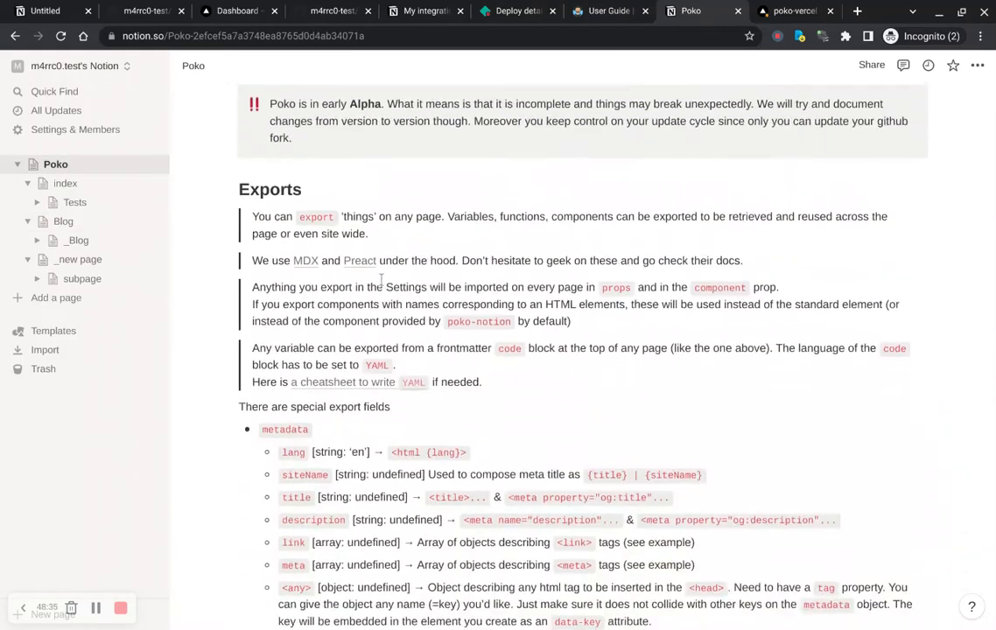
scroll(380, 280, "down", 8)
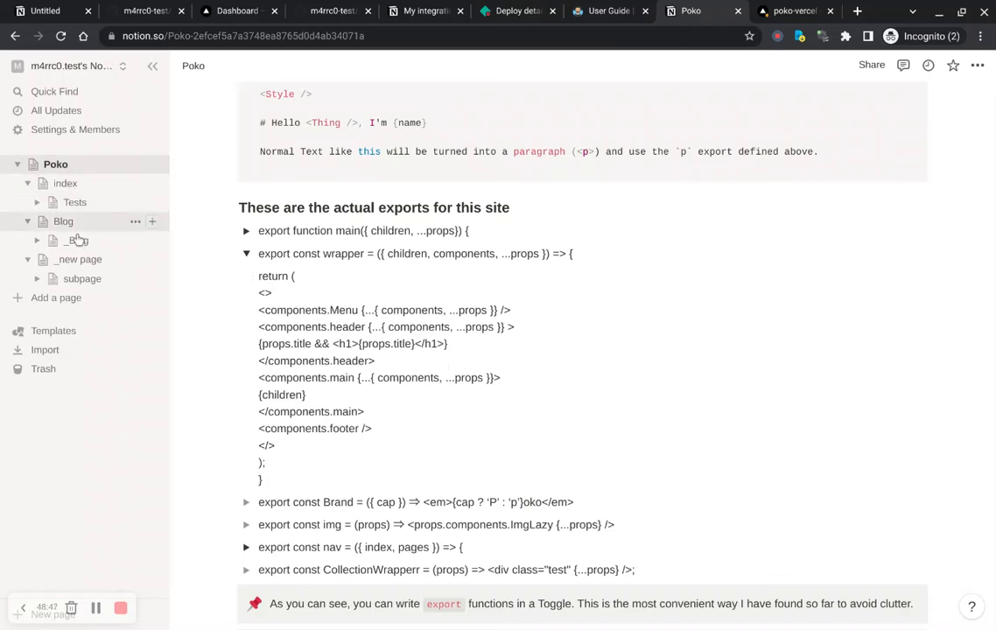
Step: Open the index page and inspect the Intro heading's block type in its Turn into options
left_click(83, 185)
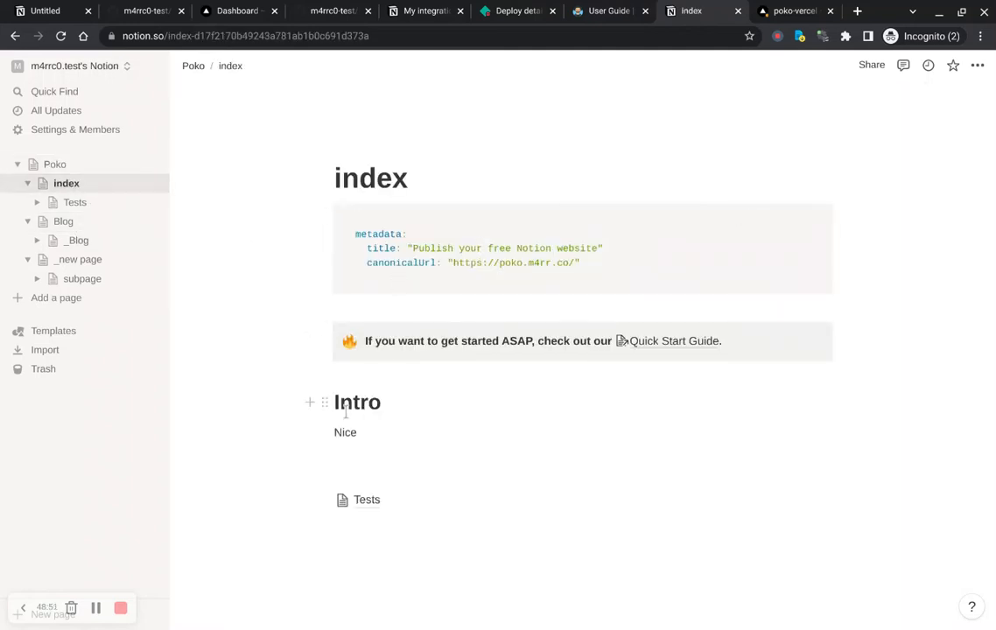
double_click(356, 419)
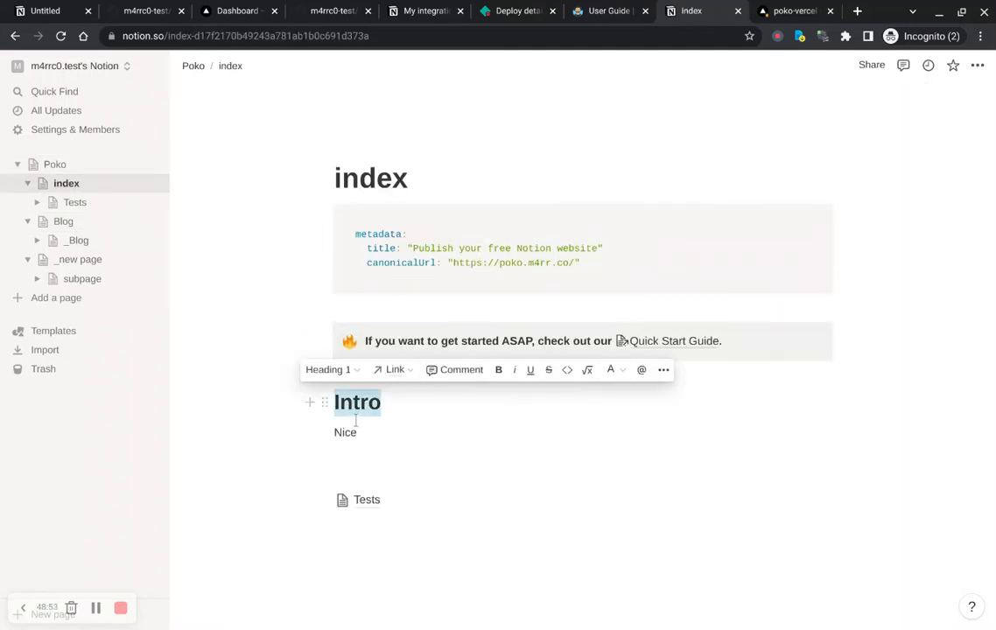
left_click(324, 402)
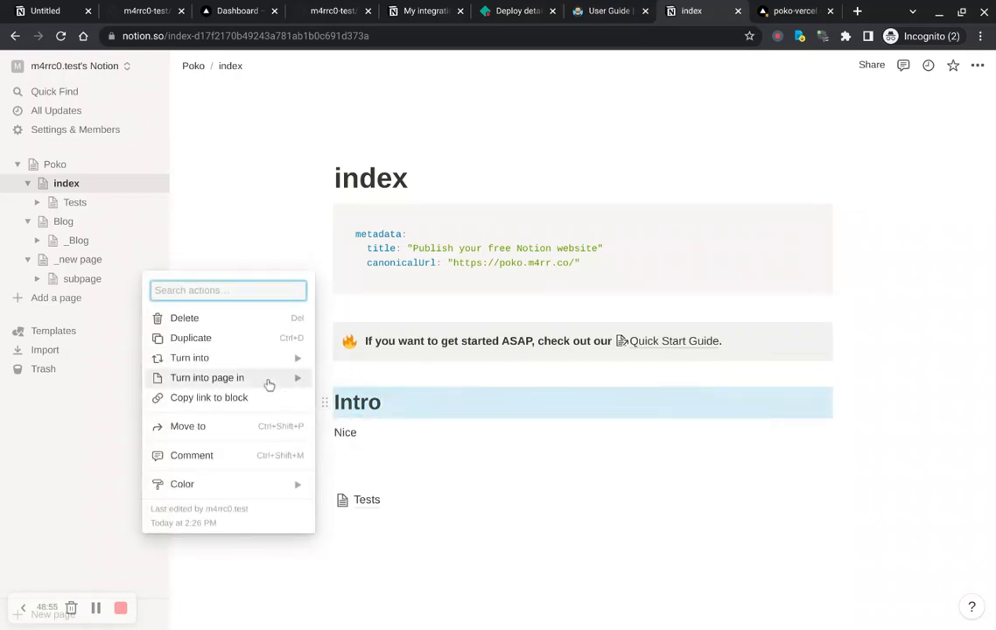
mouse_move(245, 366)
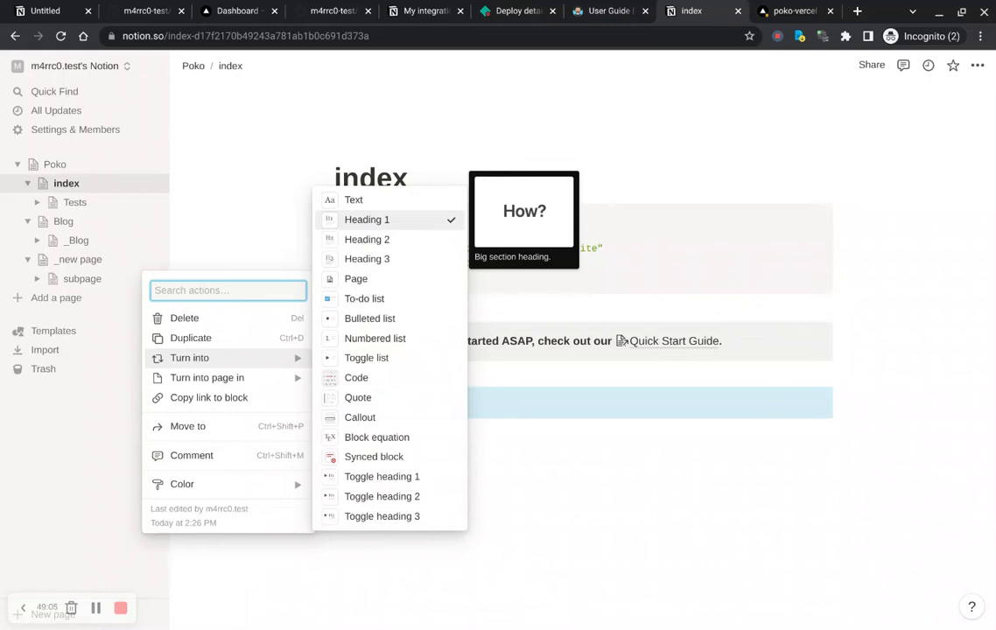
key("Down")
key("Down")
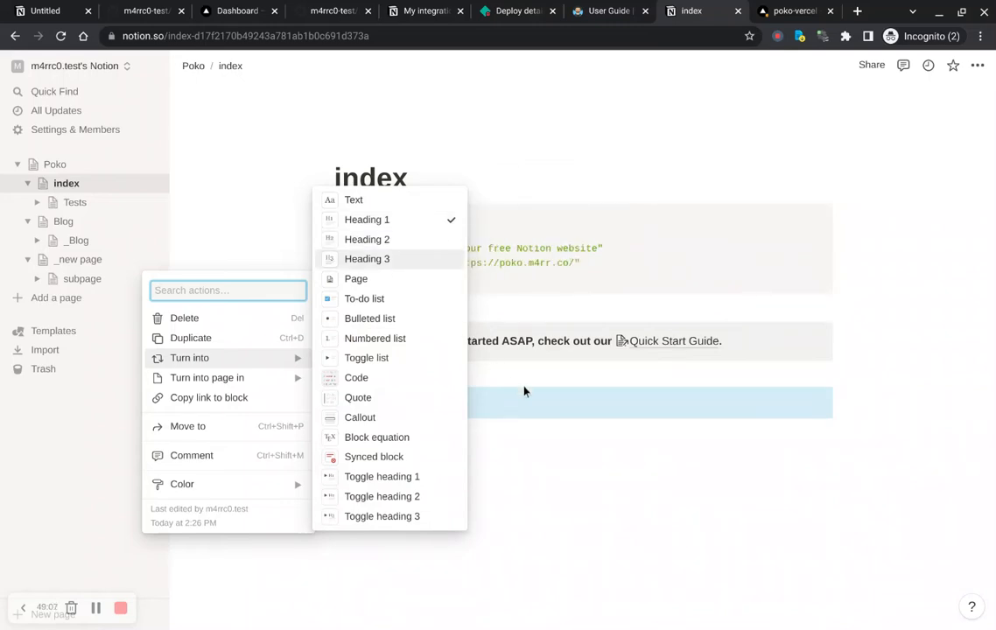
key("Escape")
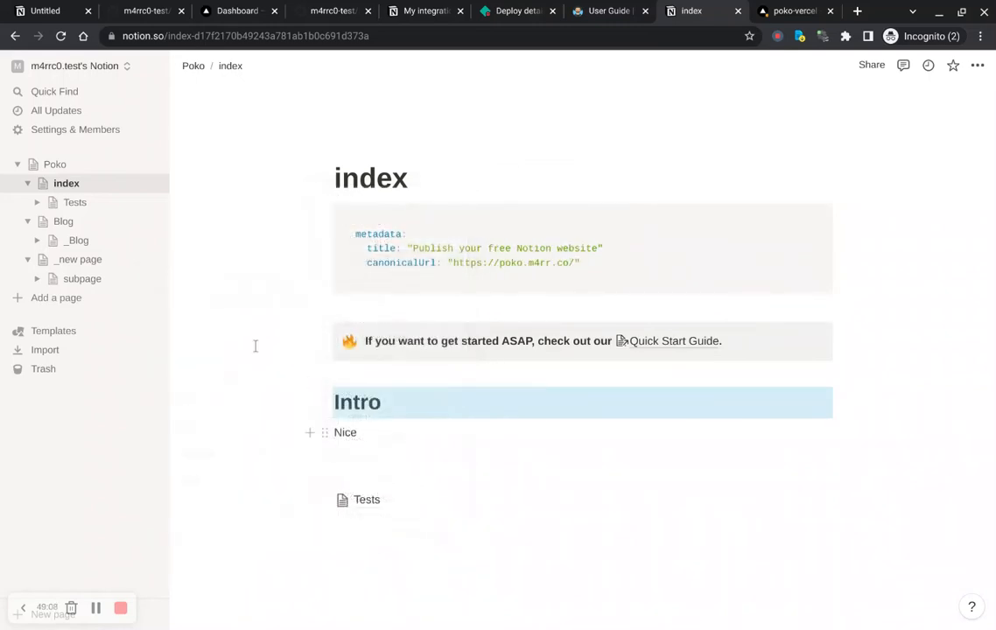
Step: Return to the Poko root page and highlight the YAML components mapping of h1 to h2, h2 to h3 and so on
left_click(61, 168)
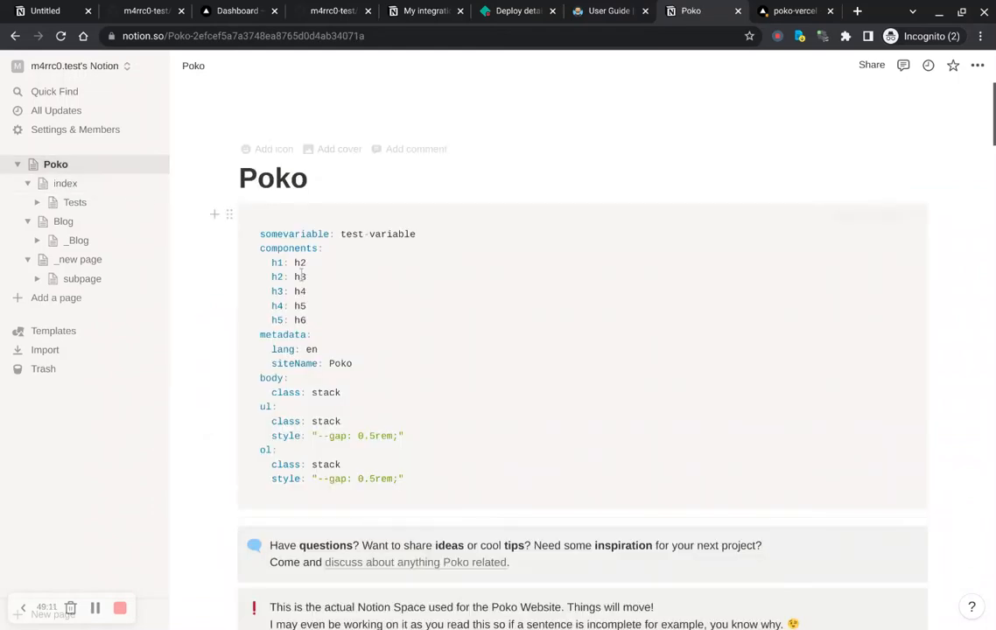
double_click(285, 249)
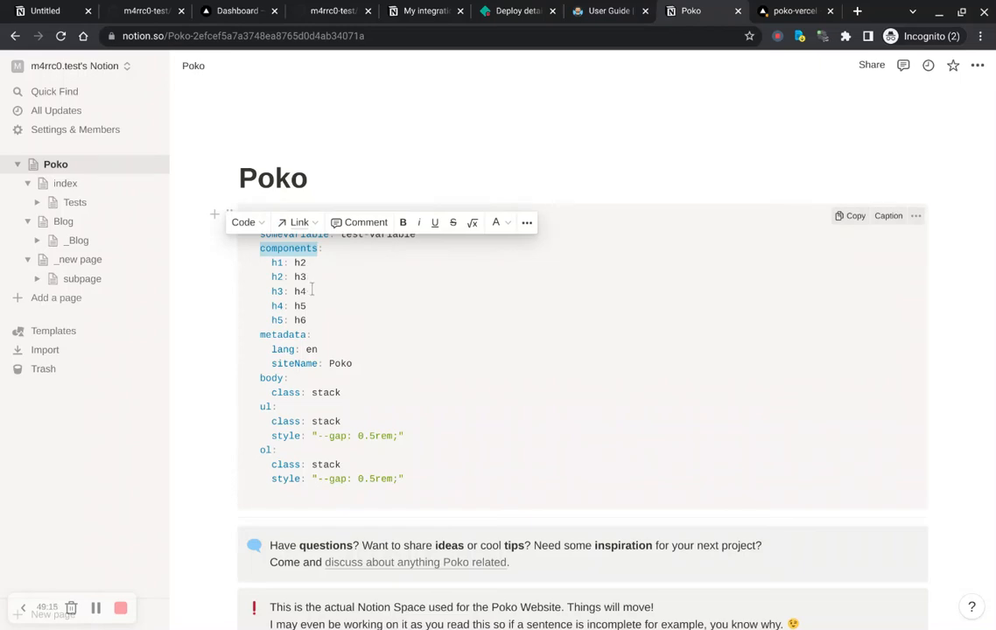
left_click(317, 326)
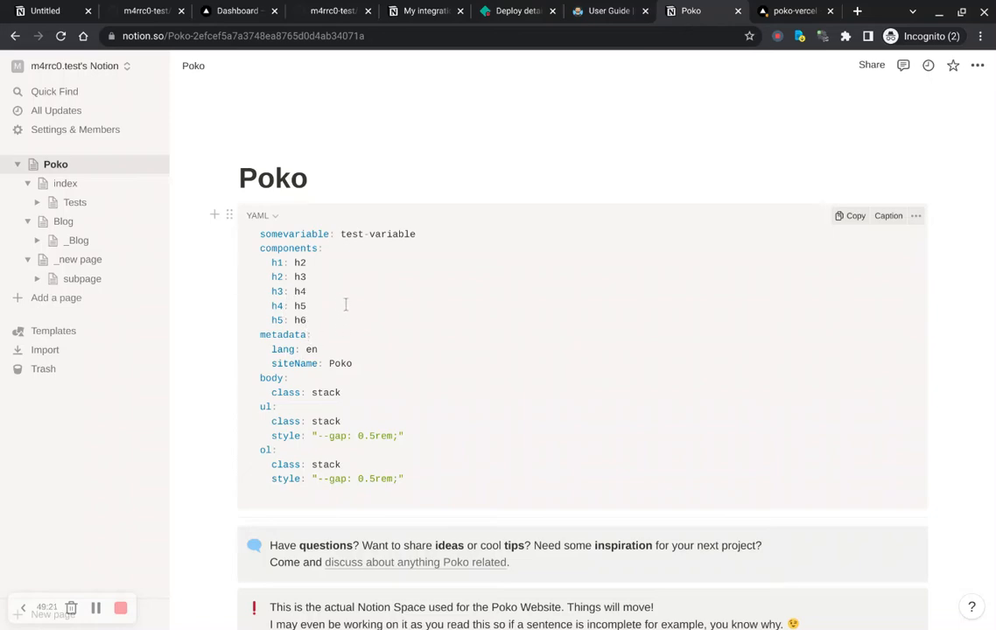
double_click(275, 276)
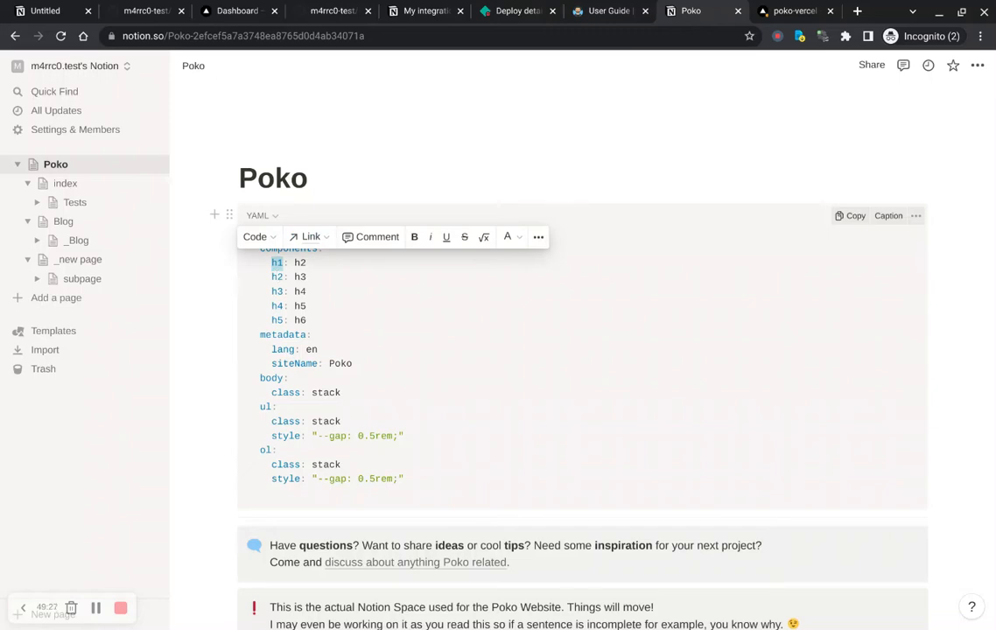
double_click(300, 276)
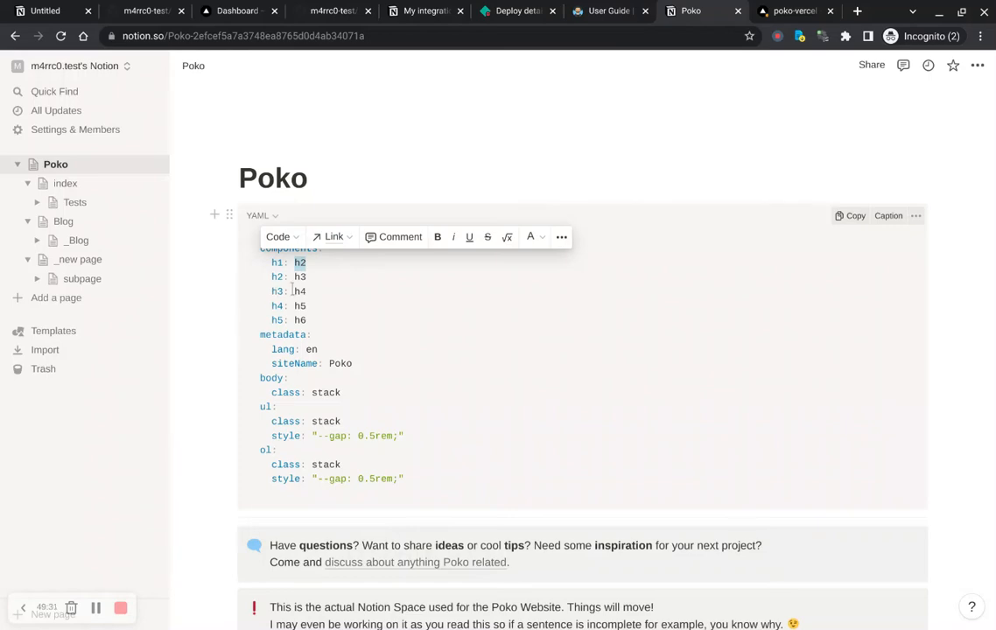
double_click(300, 279)
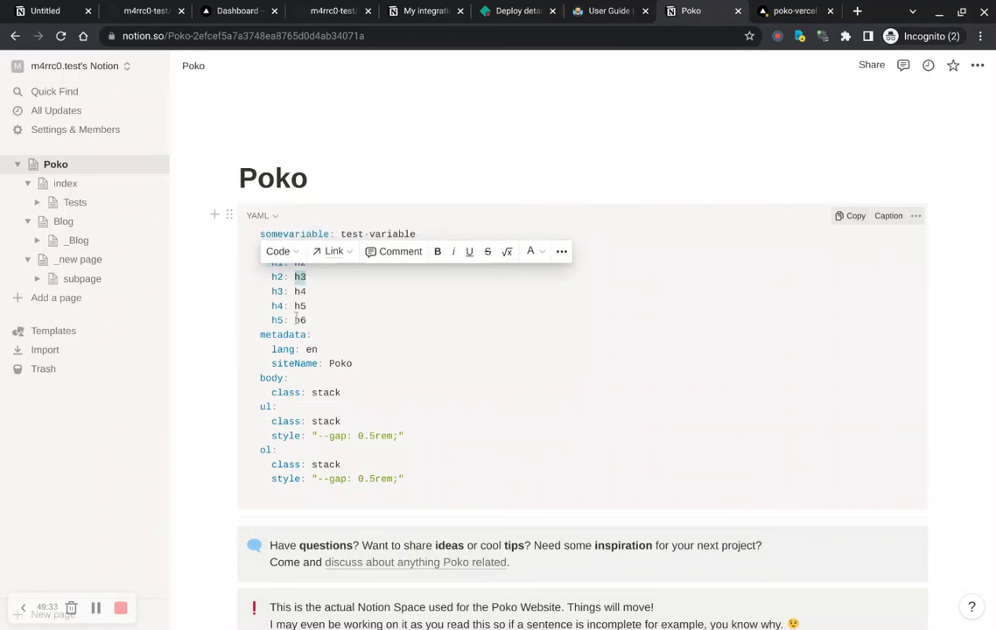
left_click(315, 316)
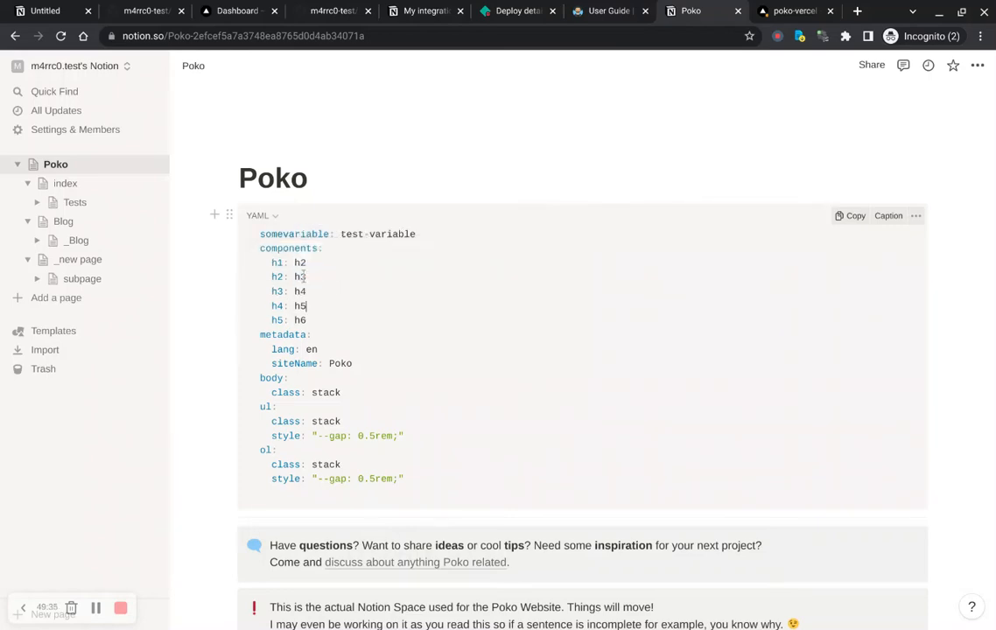
double_click(276, 263)
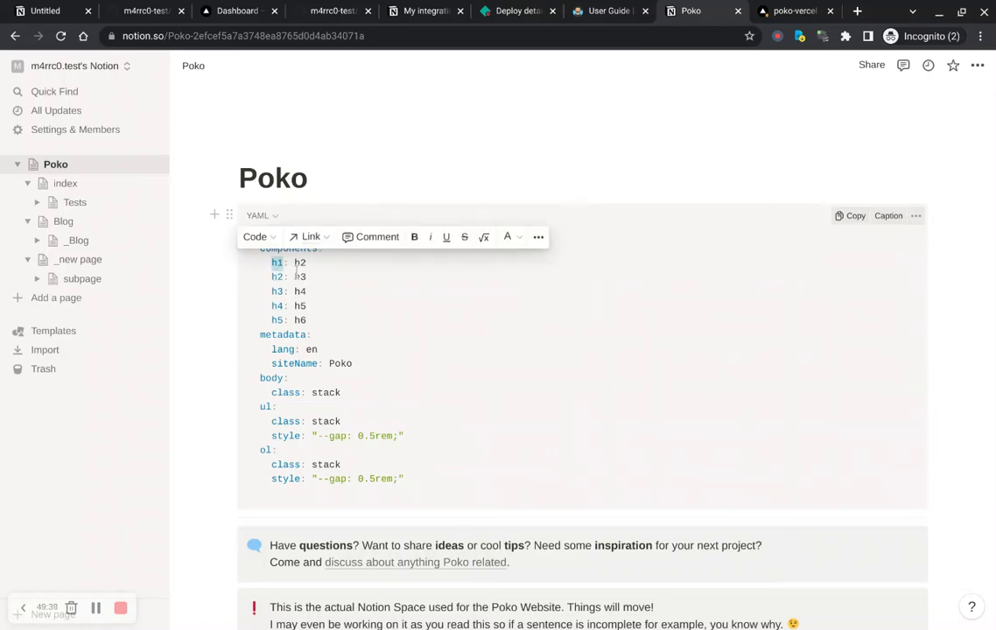
double_click(299, 263)
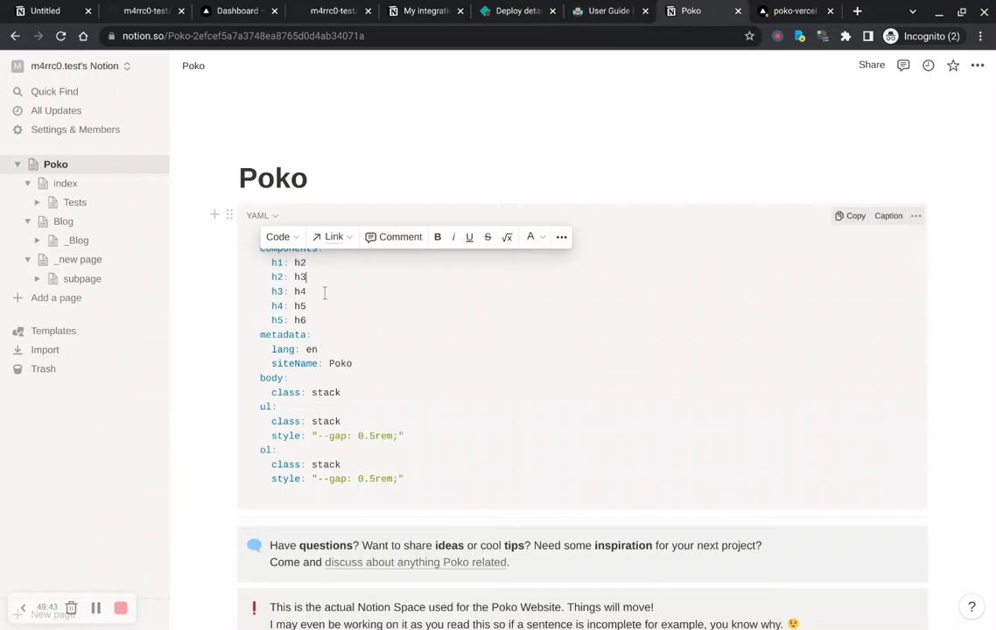
left_click(325, 292)
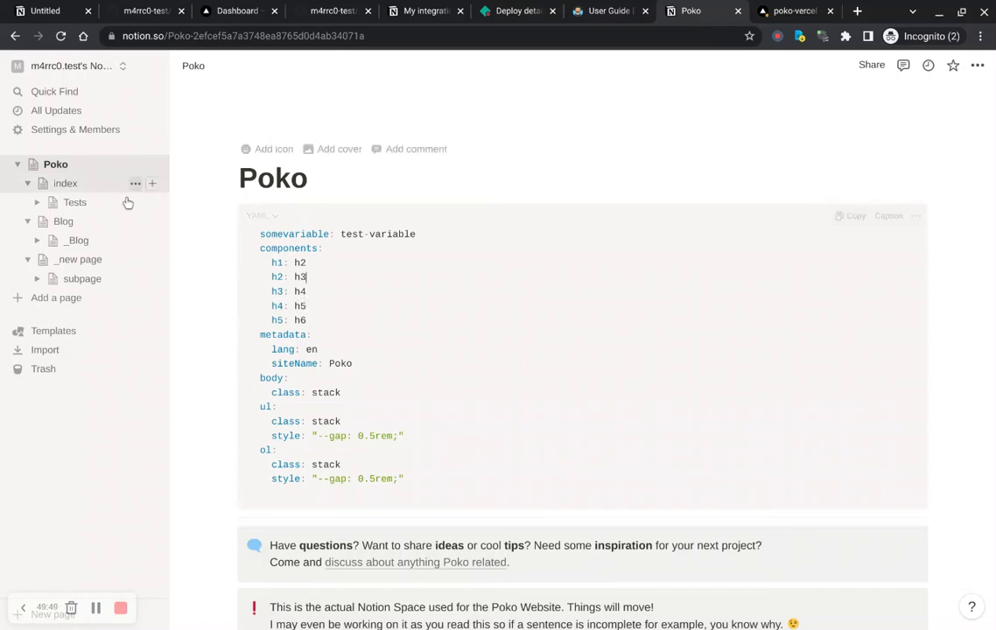
Step: Open the index page again and check the Intro heading's block type, then close the menu
left_click(75, 192)
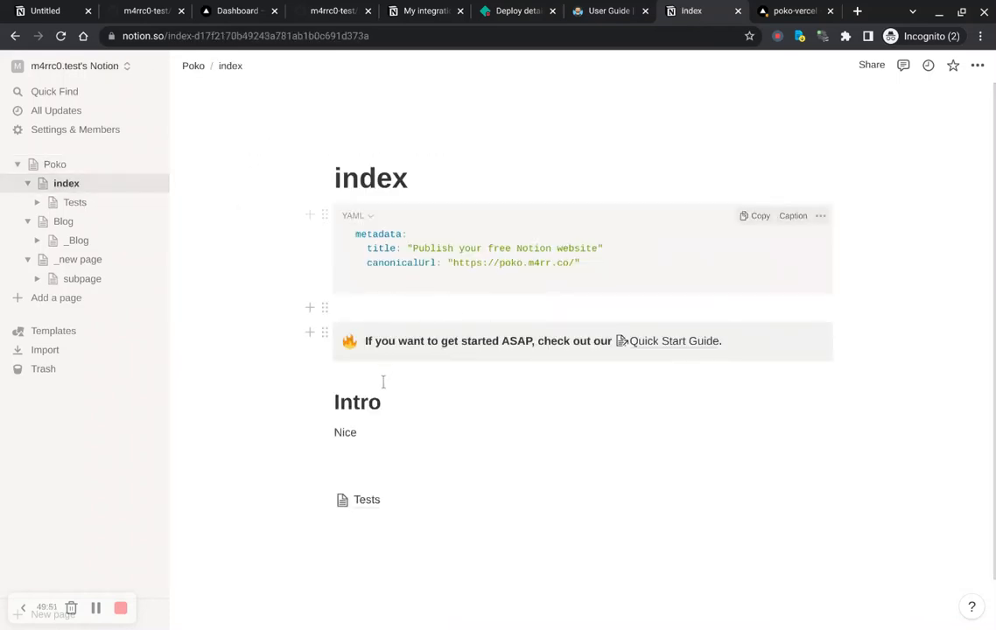
left_click(324, 402)
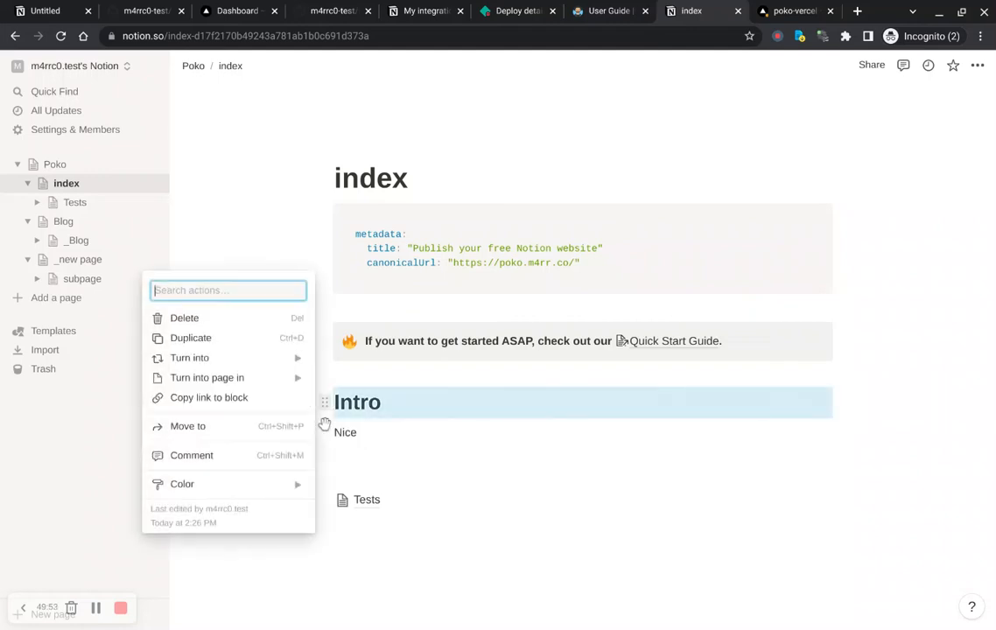
mouse_move(261, 391)
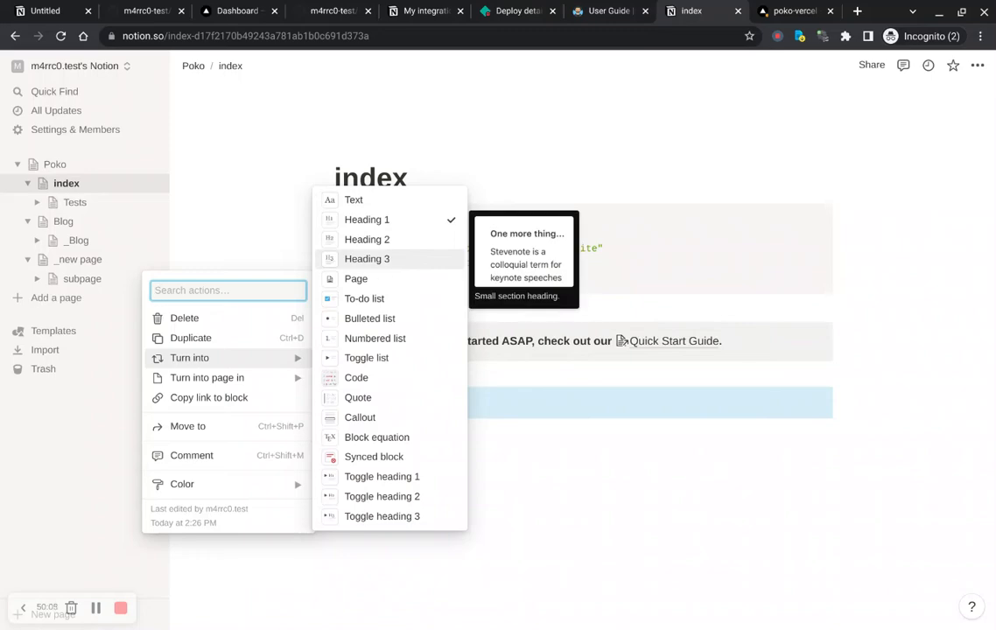
left_click(540, 433)
left_click(514, 409)
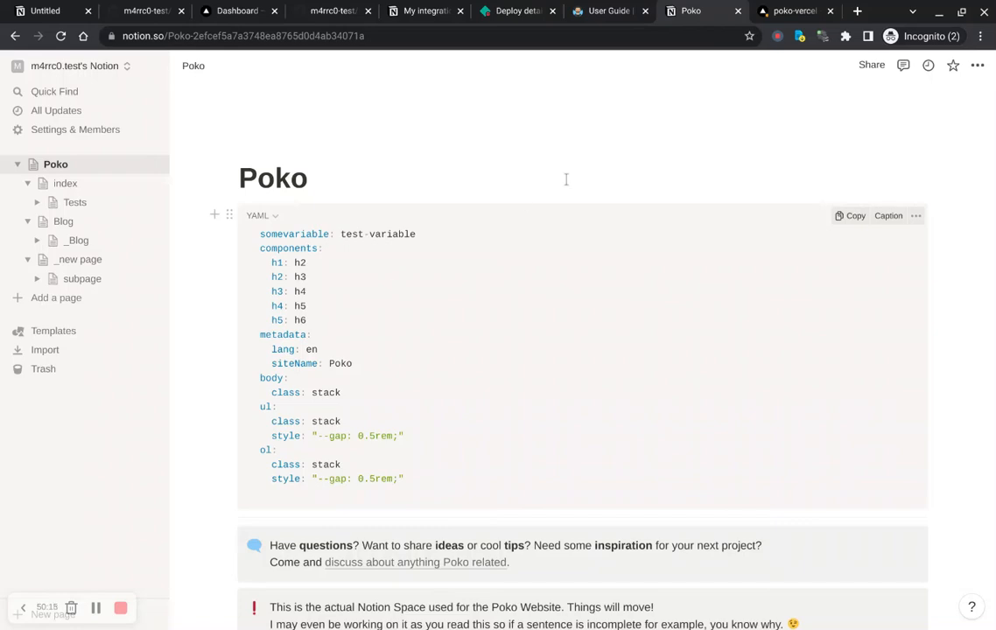
Step: Visit the Vercel production deployment and follow the site's _new page navigation link
left_click(802, 13)
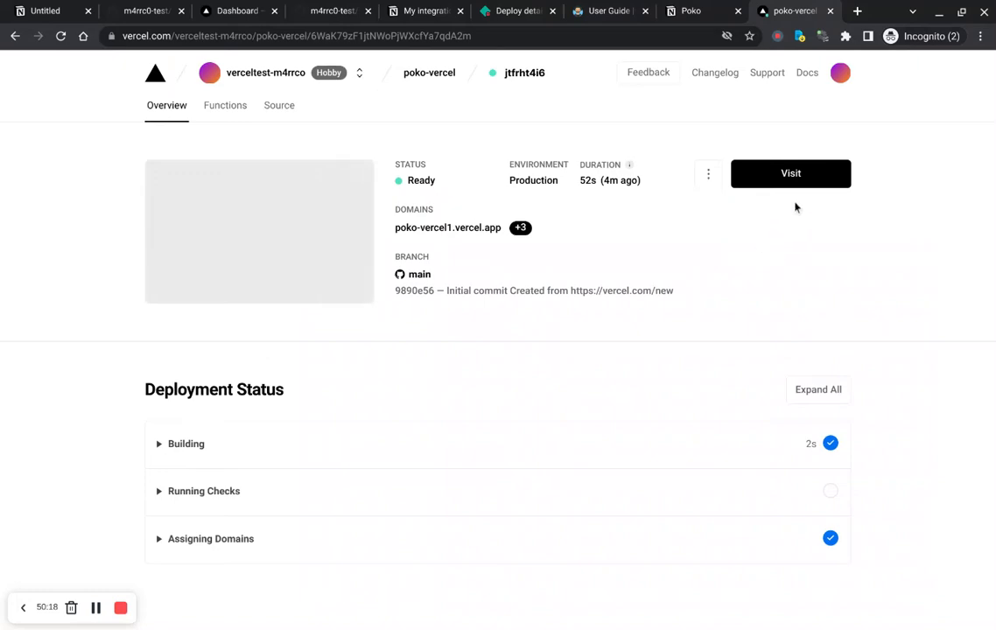
left_click(804, 185)
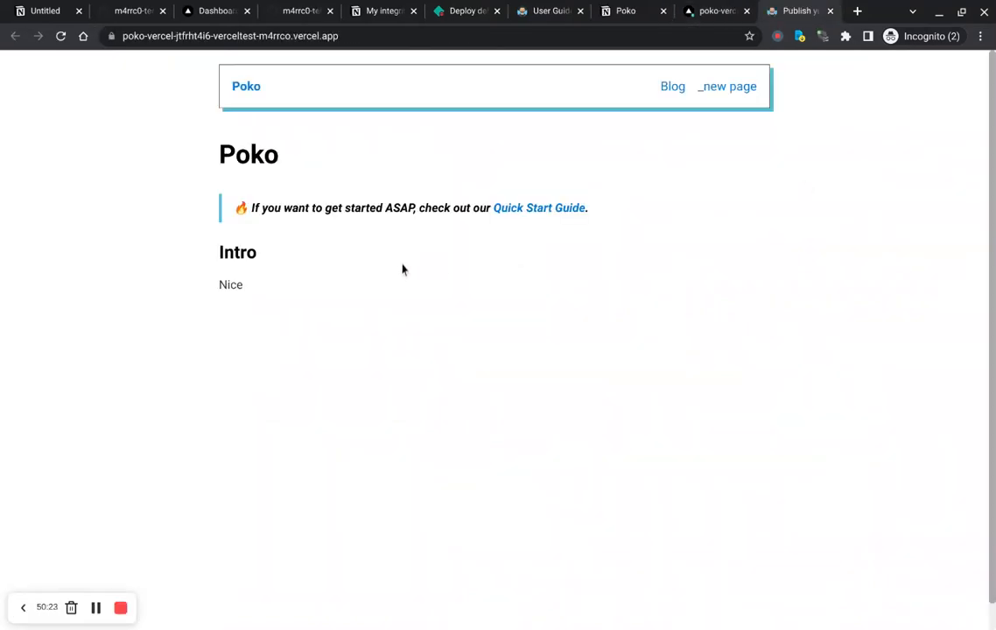
left_click(728, 95)
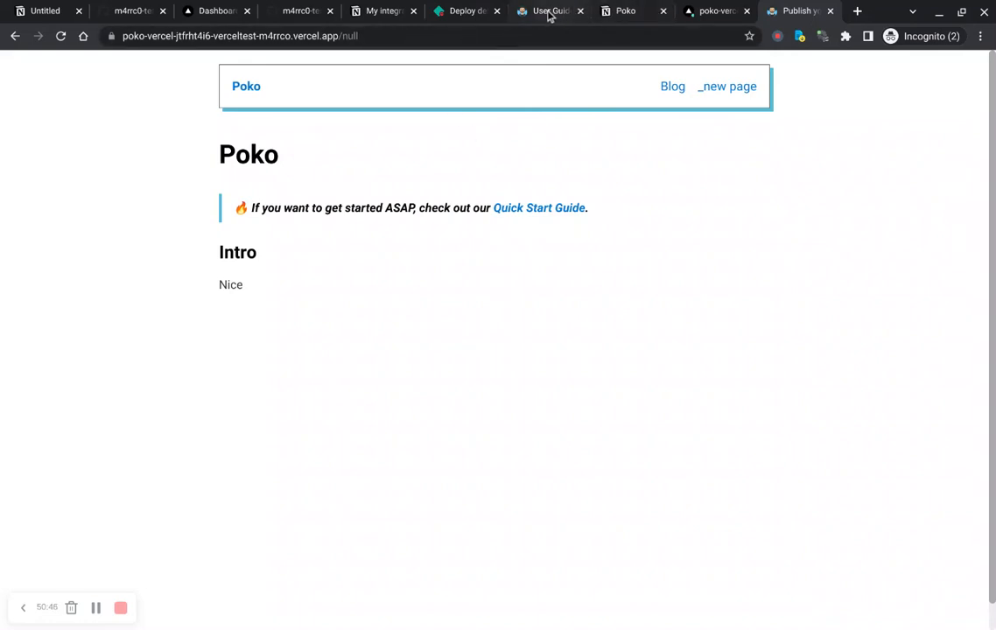
Step: Glance at the Notion Poko page, then load the deployed site's /subpage address
left_click(627, 12)
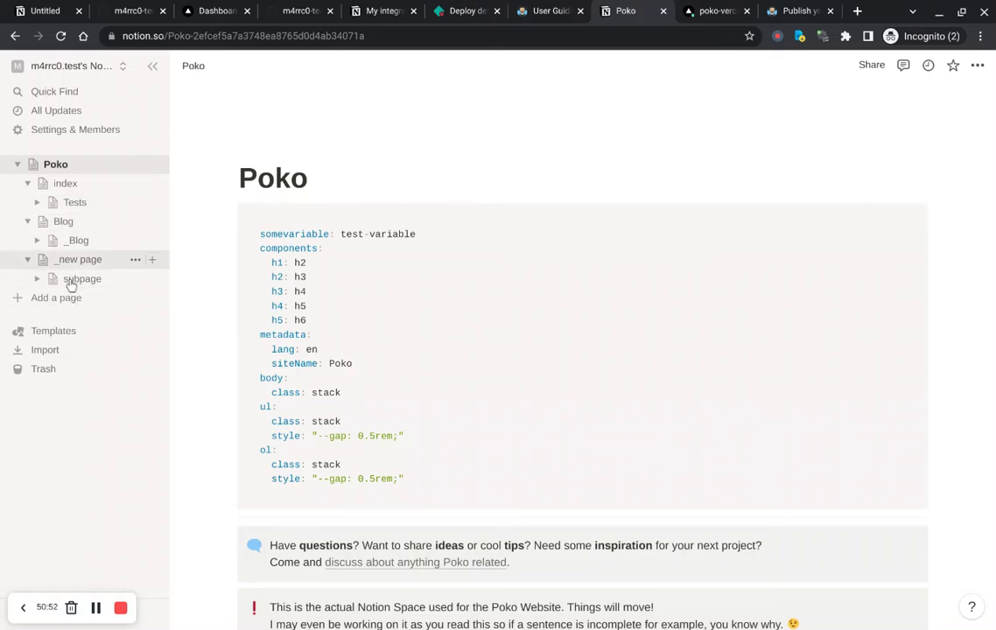
left_click(801, 11)
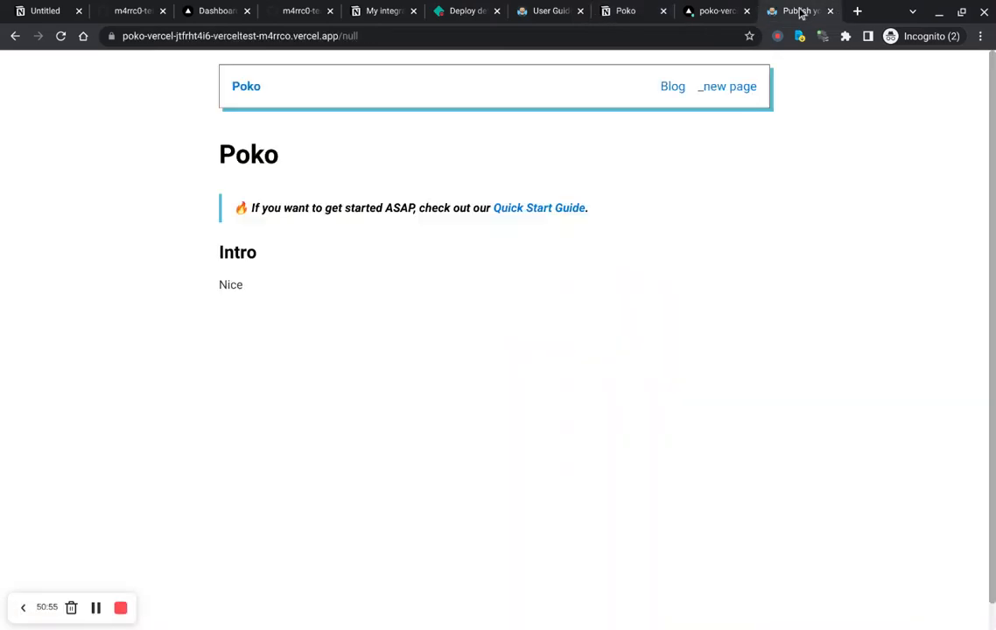
left_click(353, 40)
double_click(355, 39)
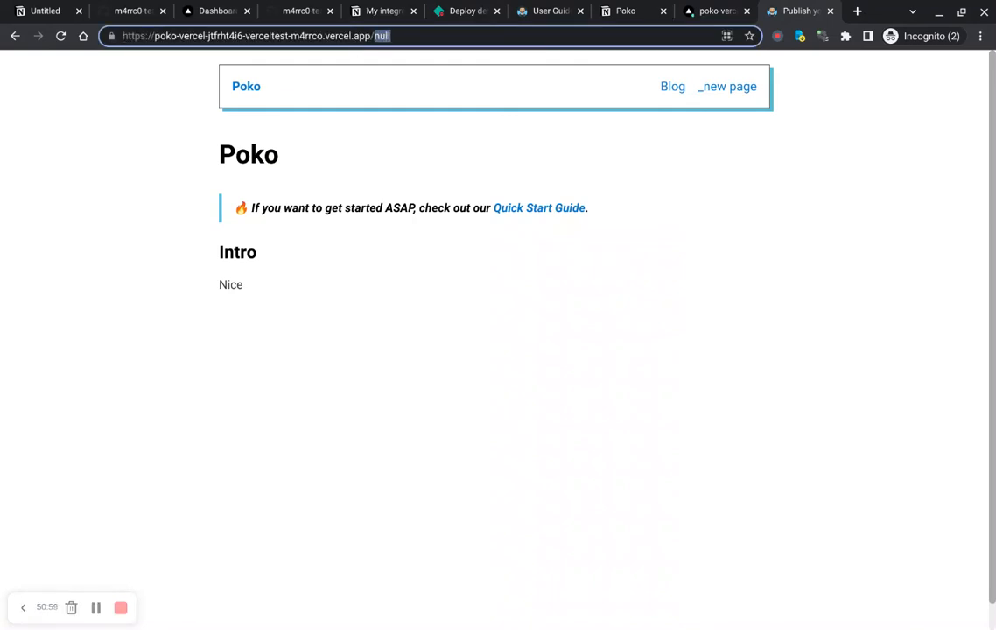
type("subpage")
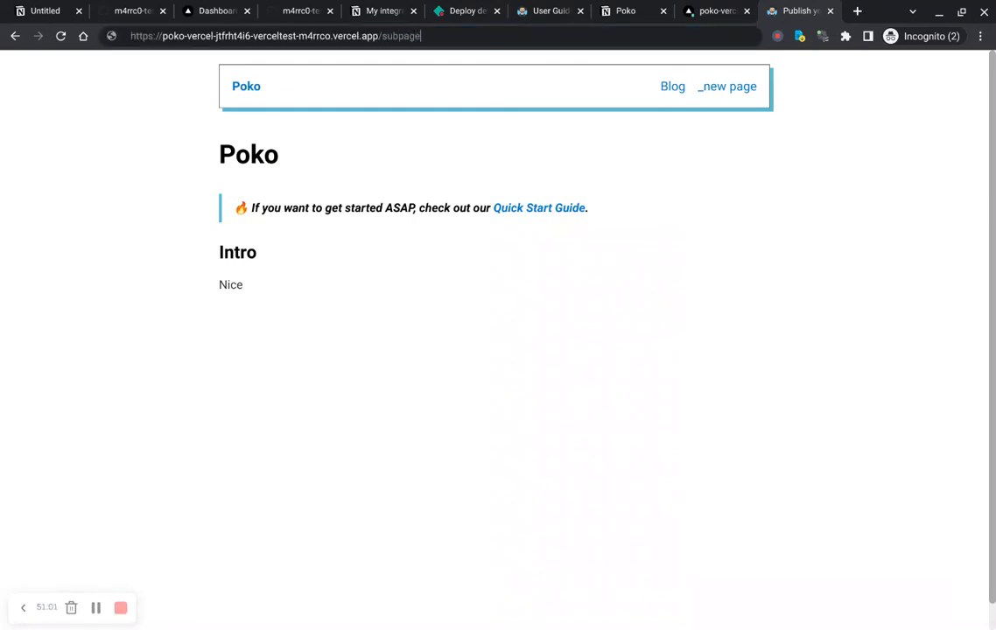
key("Return")
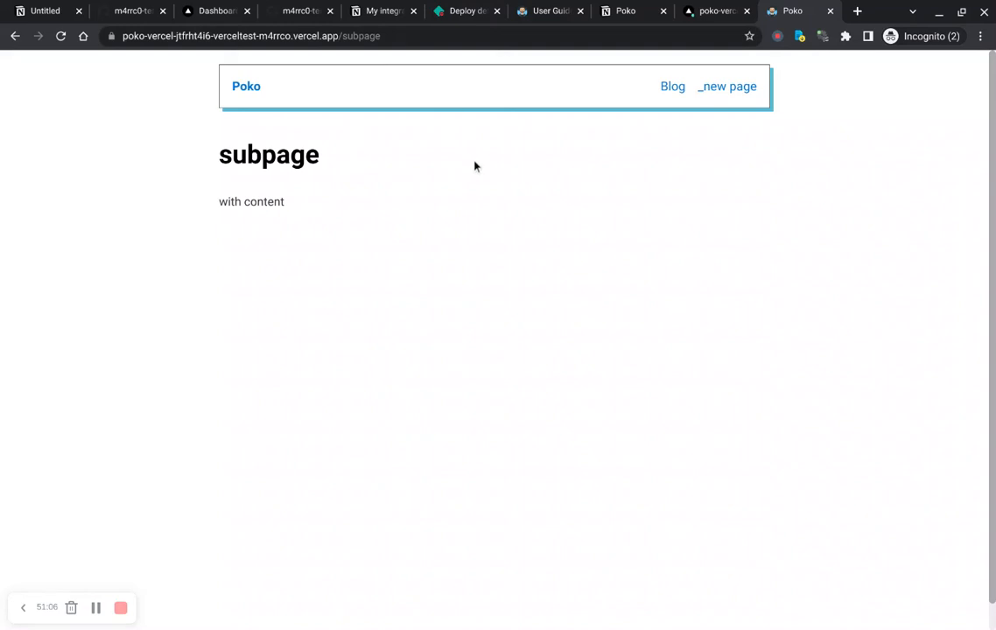
Step: Switch back to Notion, open the _Blog database and the Blog page, and return to the deployed site
left_click(346, 36)
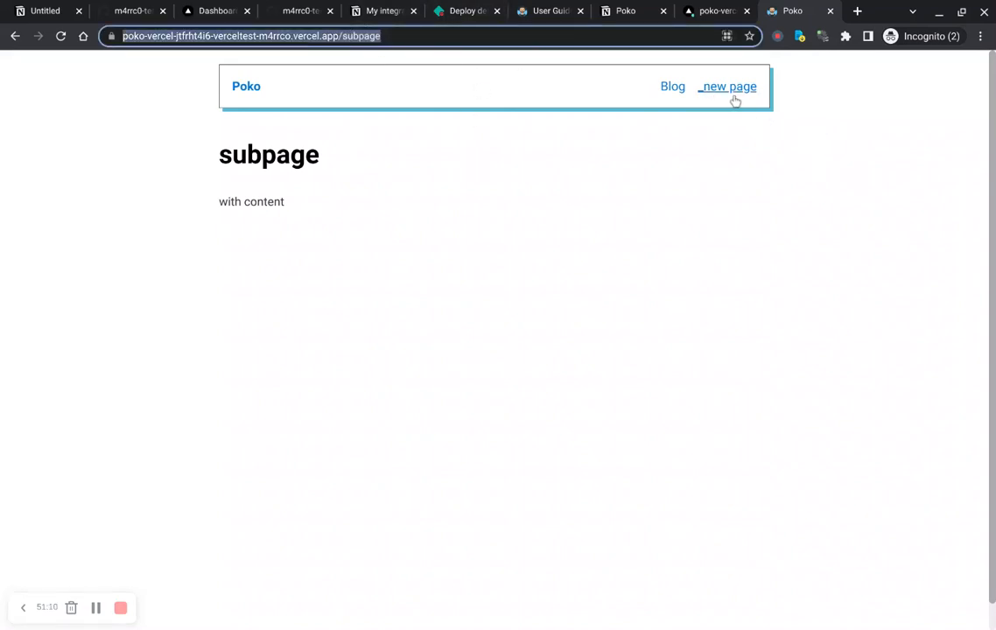
left_click(346, 41)
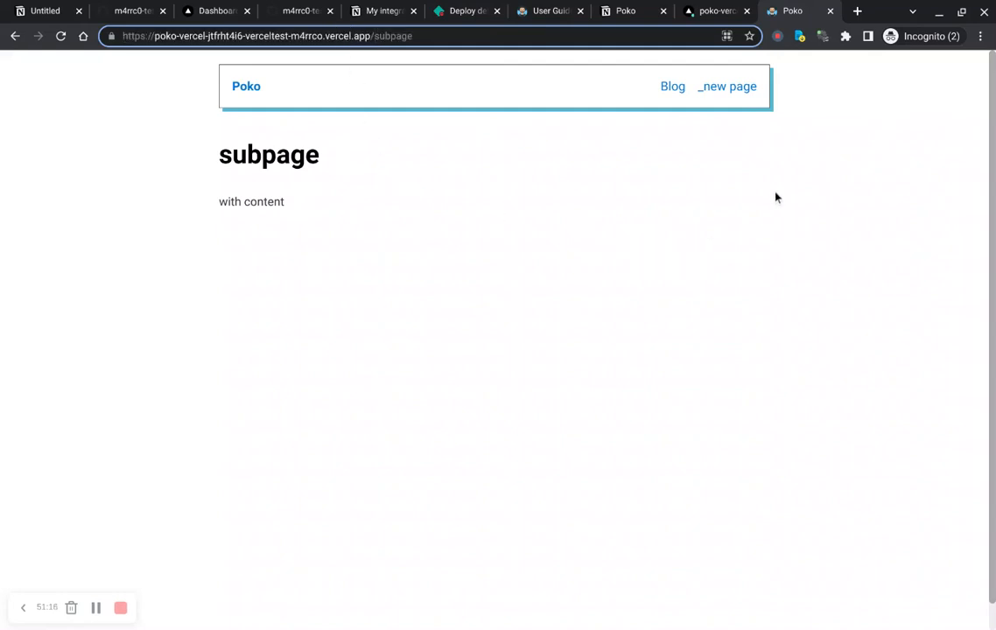
key("ctrl+shift+Tab")
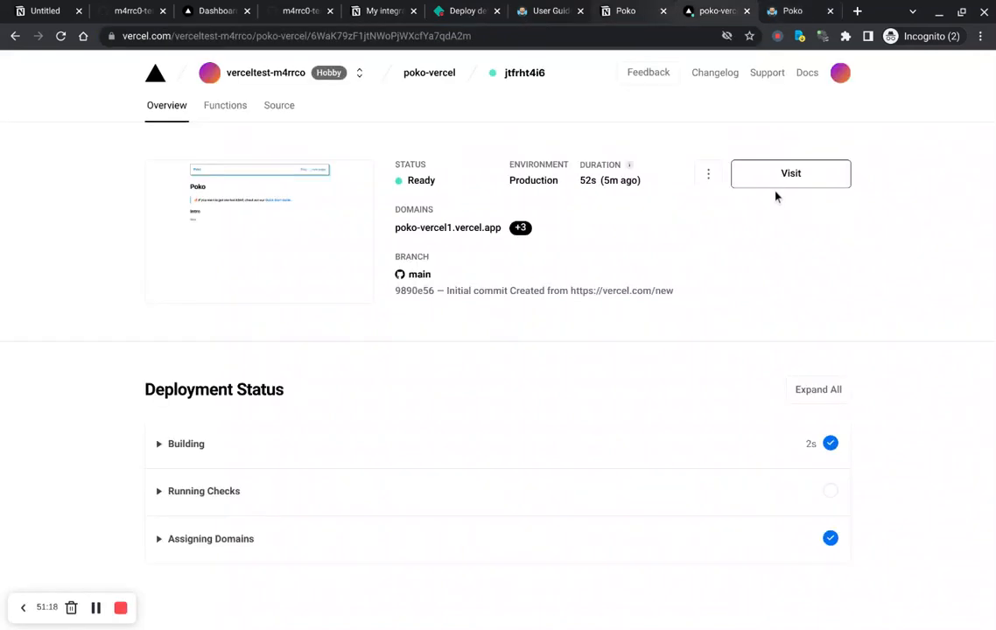
key("ctrl+shift+Tab")
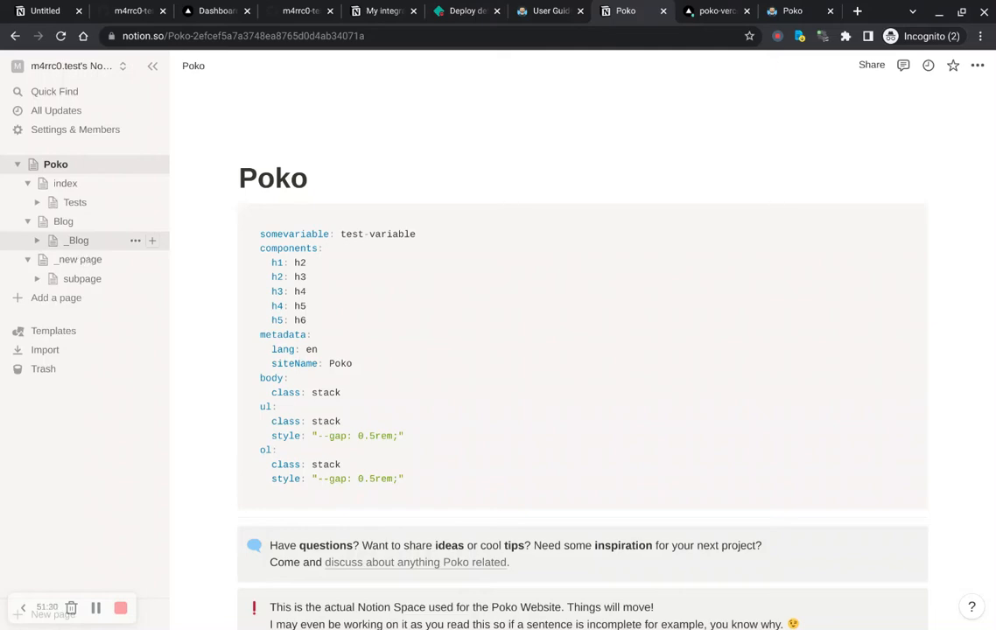
left_click(78, 242)
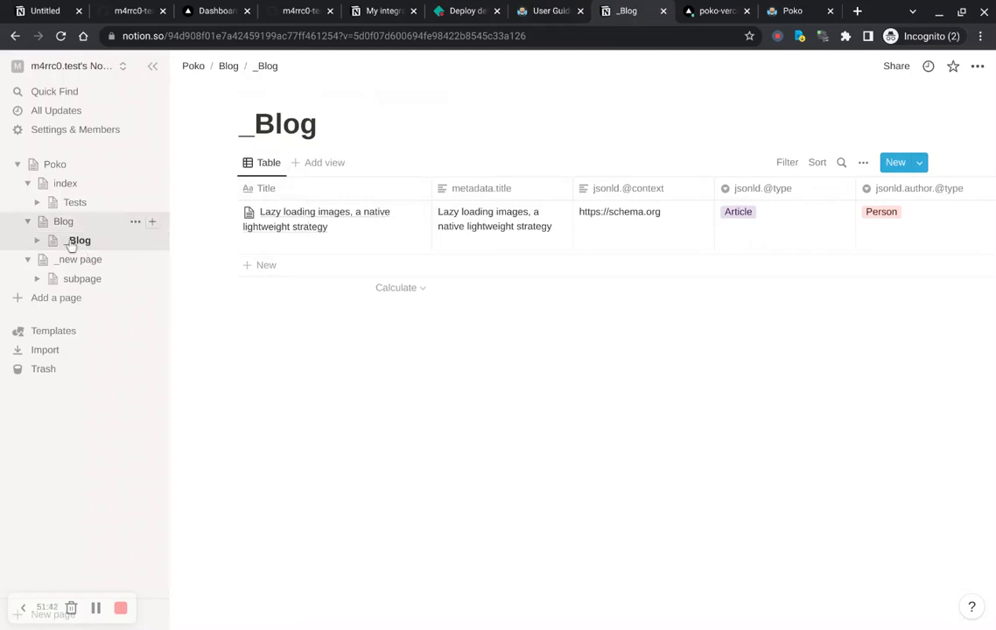
left_click(105, 221)
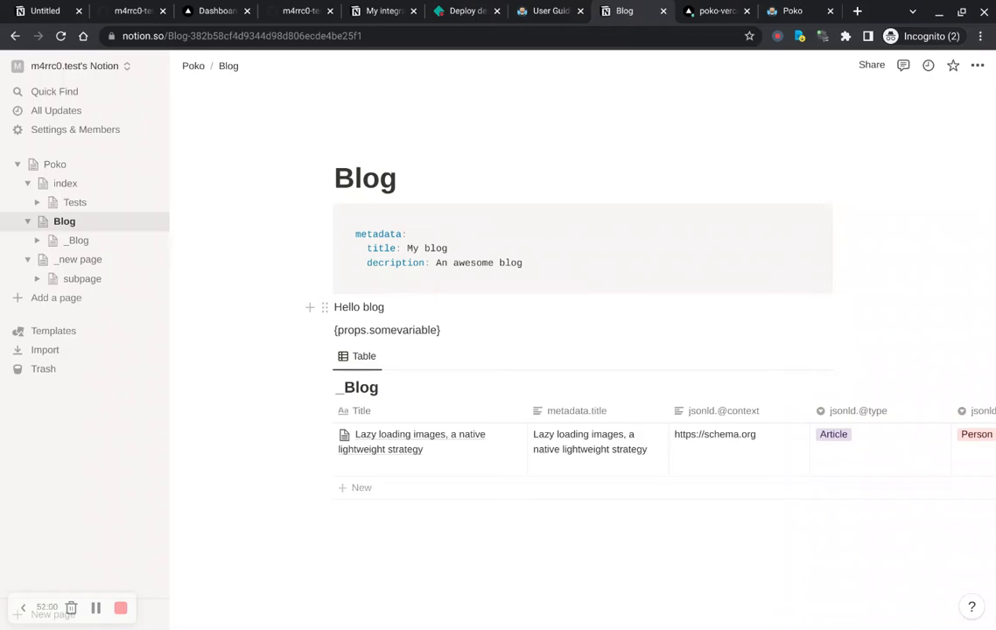
left_click(792, 11)
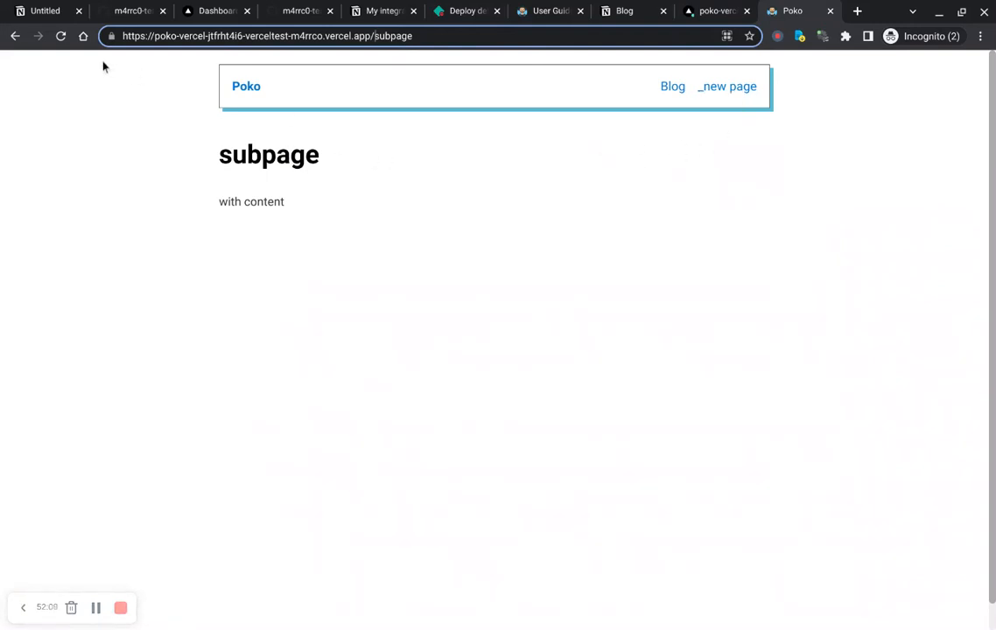
Step: Navigate back from the subpage to the deployed site's home page
left_click(15, 36)
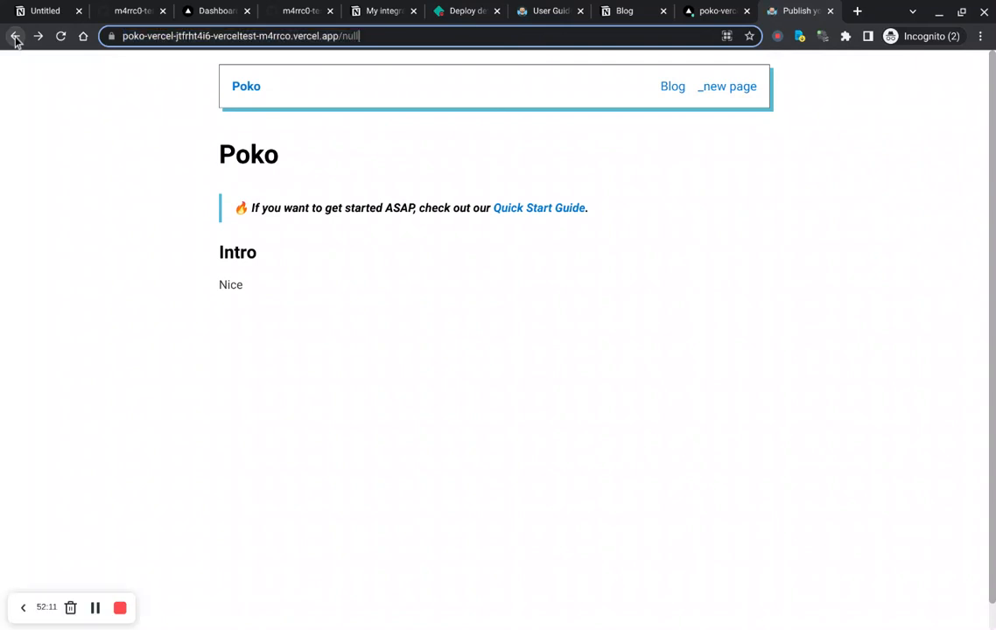
left_click(15, 38)
left_click(384, 155)
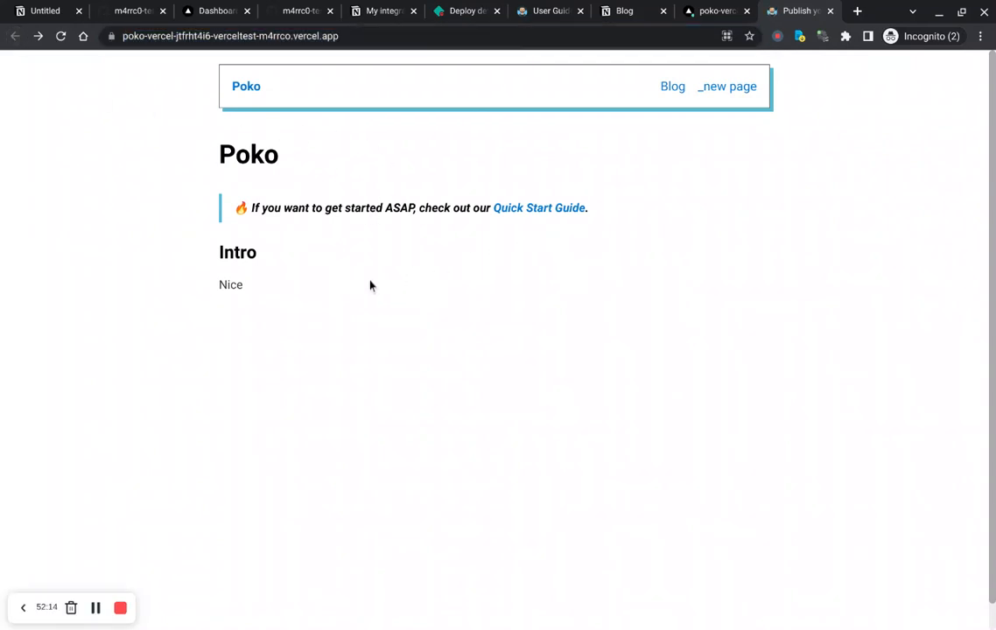
Step: Switch to the Notion Blog page and select the {props.somevariable} placeholder text
key("ctrl+shift+Tab")
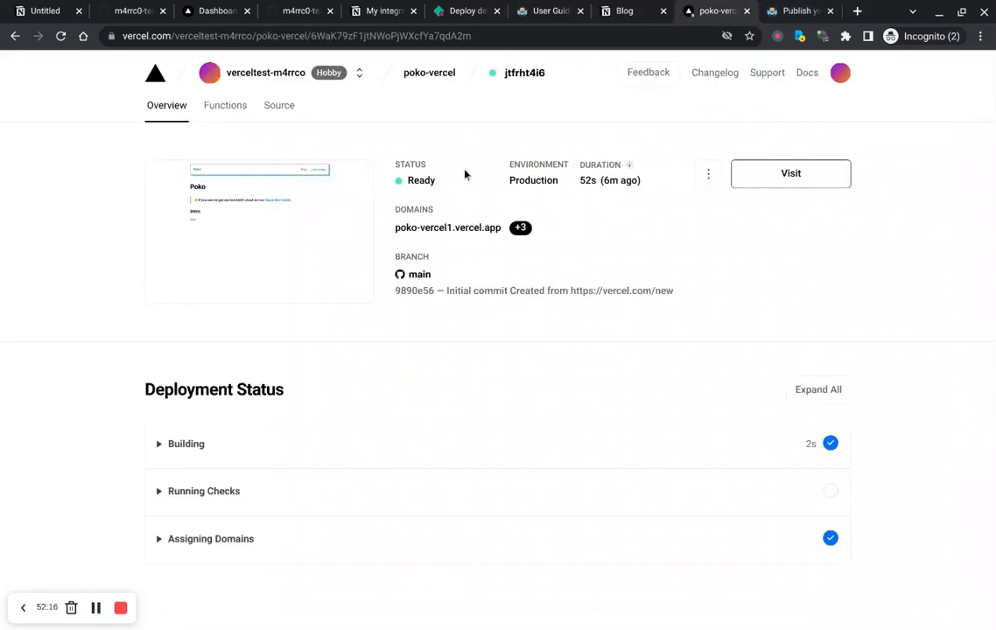
key("ctrl+shift+Tab")
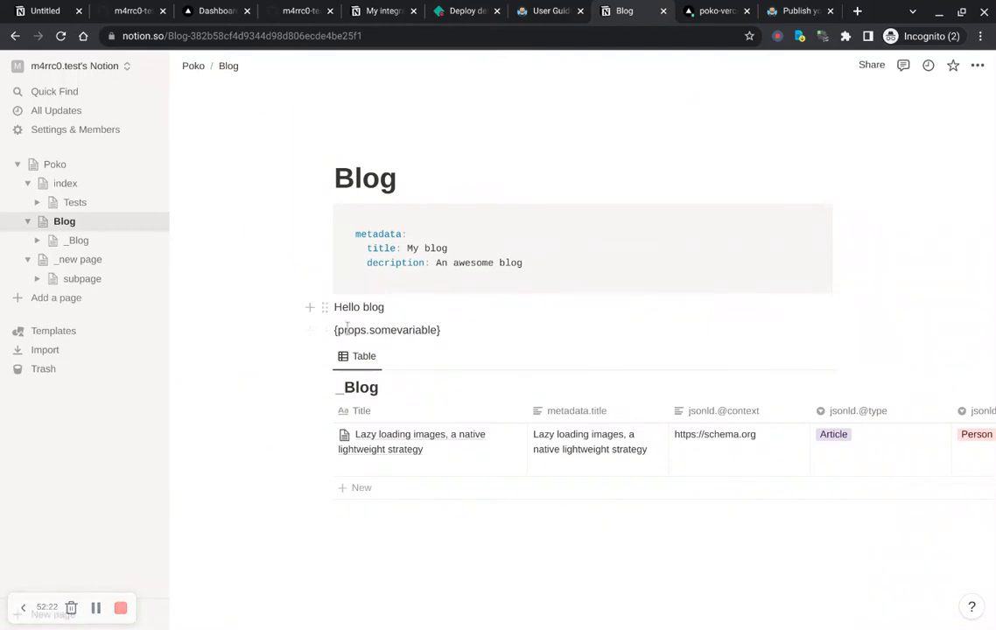
left_click(393, 347)
double_click(393, 348)
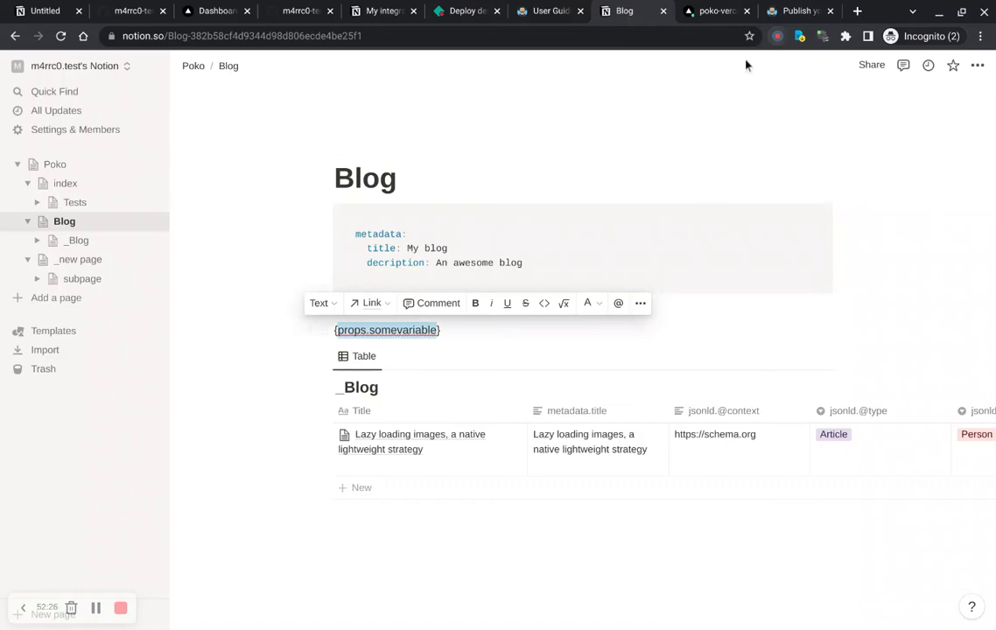
Step: Open the deployed site's Blog page and select the rendered variable text under Hello blog
left_click(798, 13)
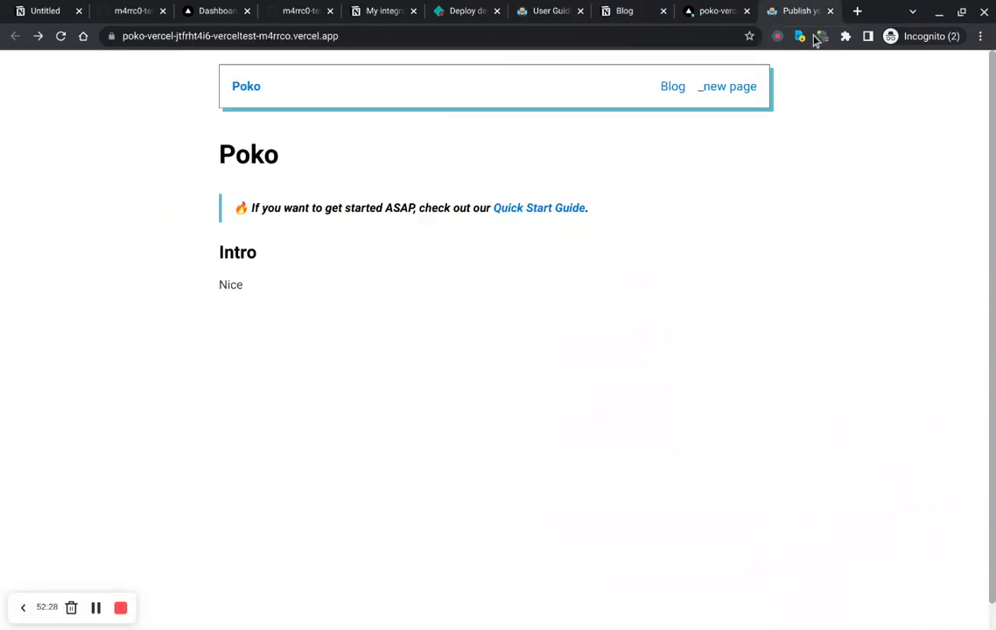
left_click(672, 87)
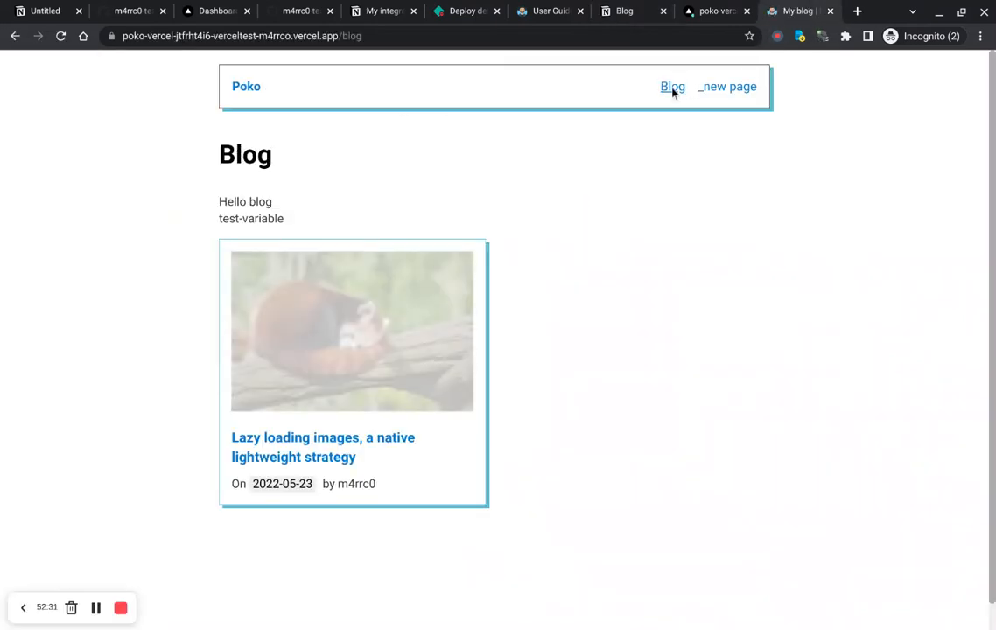
double_click(231, 228)
left_click_drag(233, 231, 260, 229)
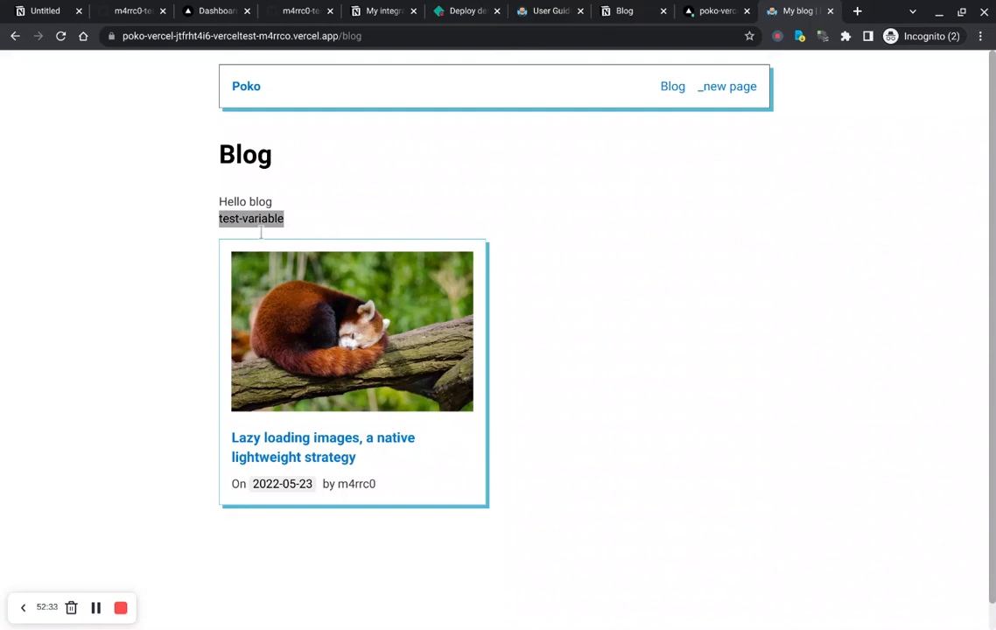
Step: Open the Poko root page in Notion and scroll through its YAML props block and notes
left_click(625, 13)
left_click(69, 168)
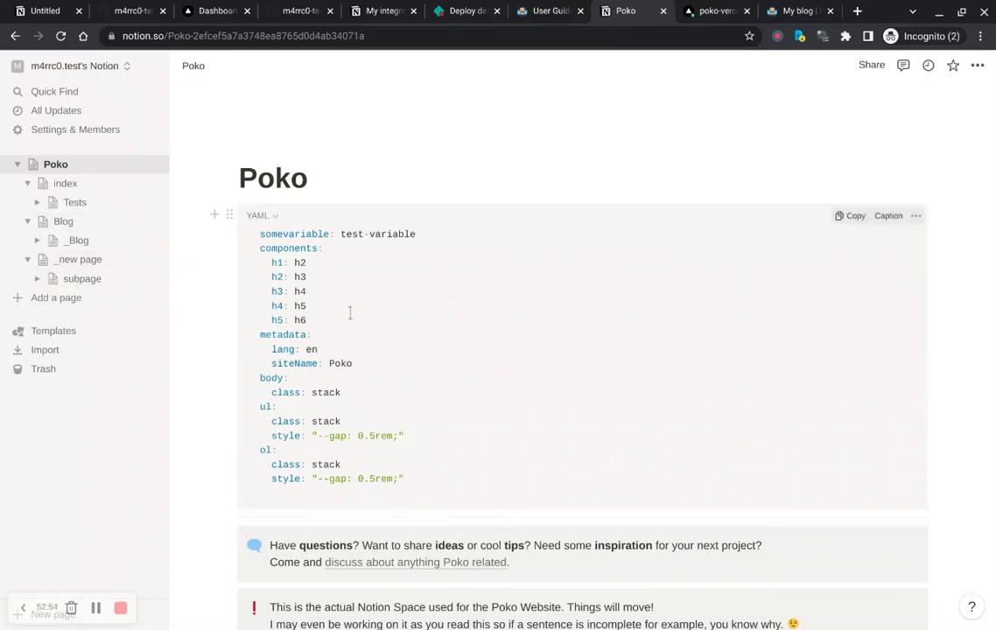
scroll(350, 314, "down", 5)
scroll(350, 314, "down", 2)
scroll(350, 313, "up", 10)
scroll(485, 348, "down", 6)
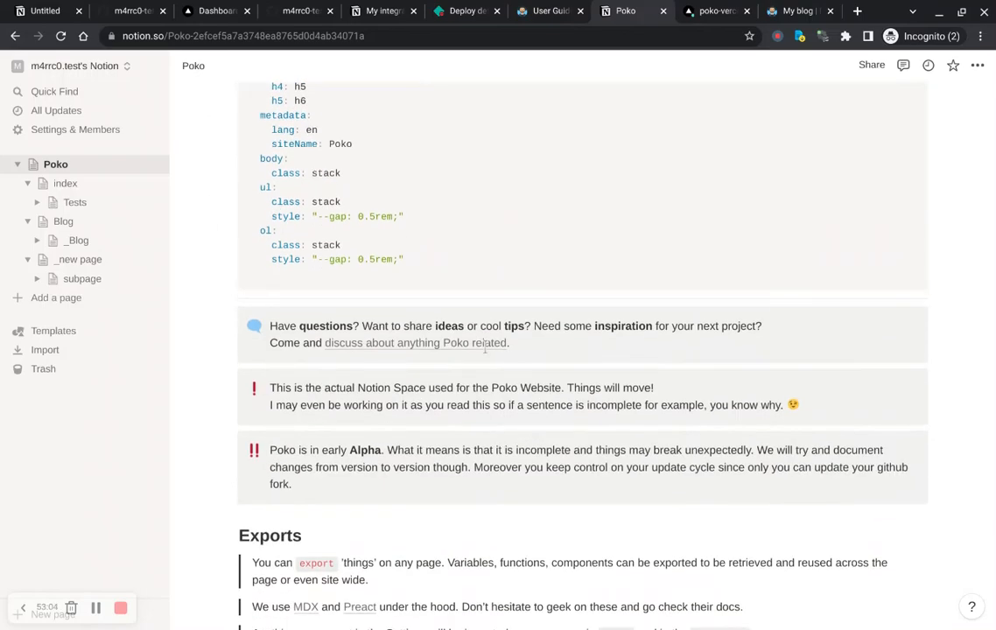
scroll(583, 350, "down", 10)
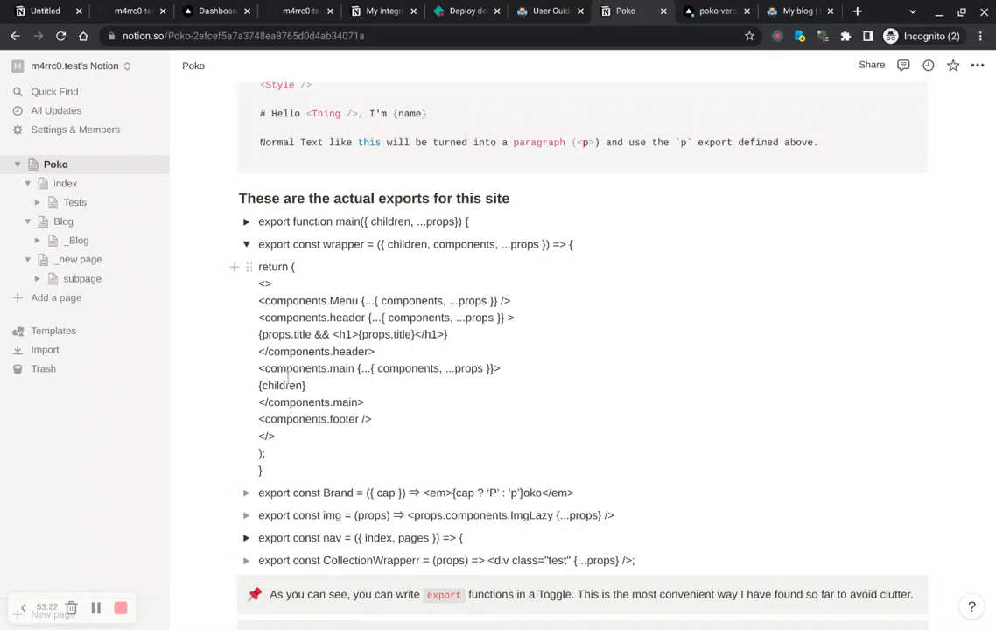
Step: Collapse the wrapper export toggle and expand the nav export toggle to read its code, then collapse it
left_click(246, 245)
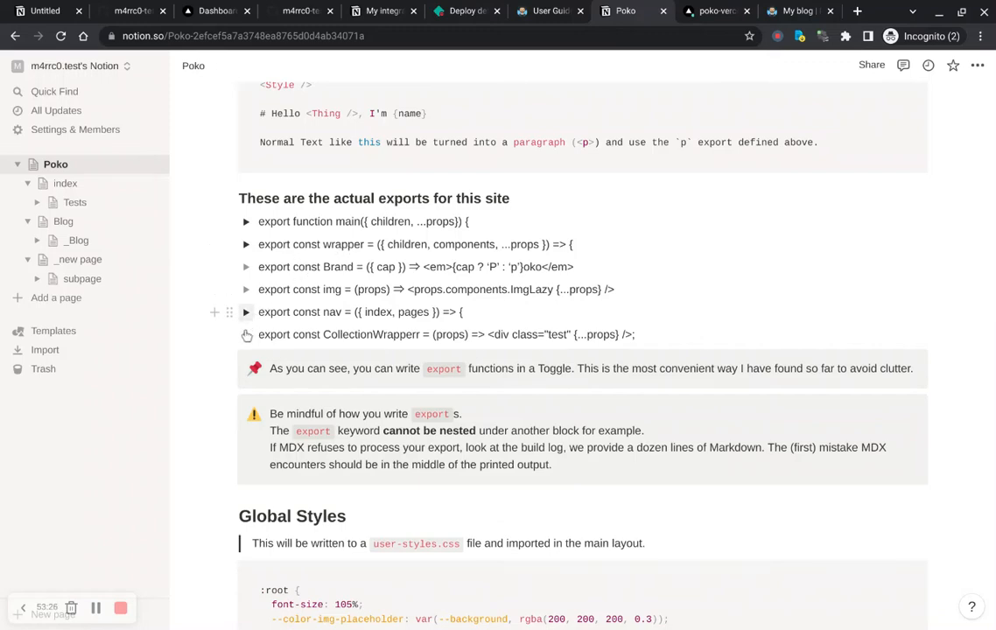
left_click(246, 311)
scroll(306, 343, "down", 3)
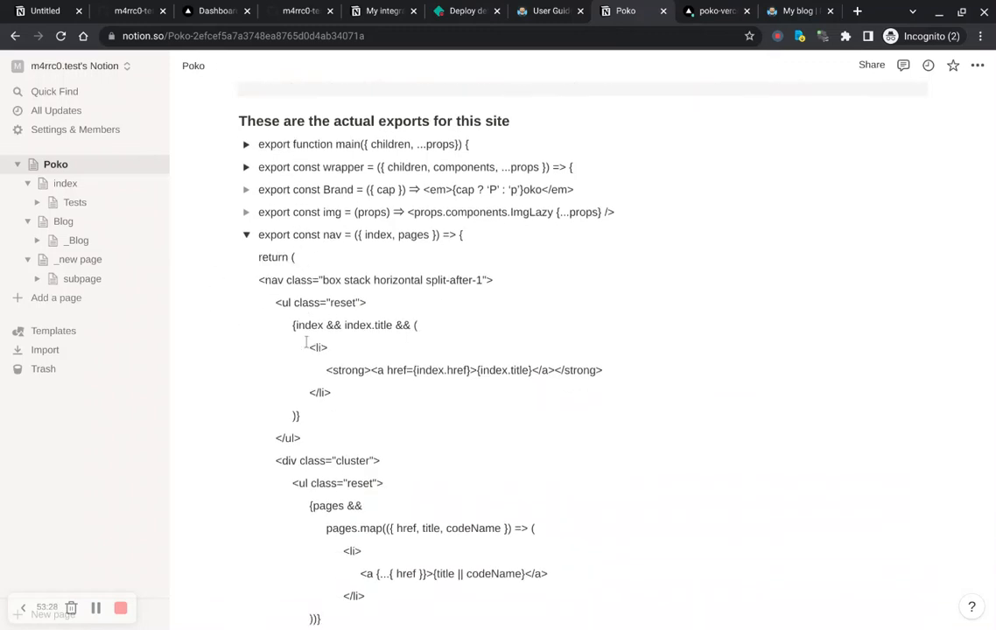
scroll(307, 343, "down", 1)
scroll(411, 238, "down", 1)
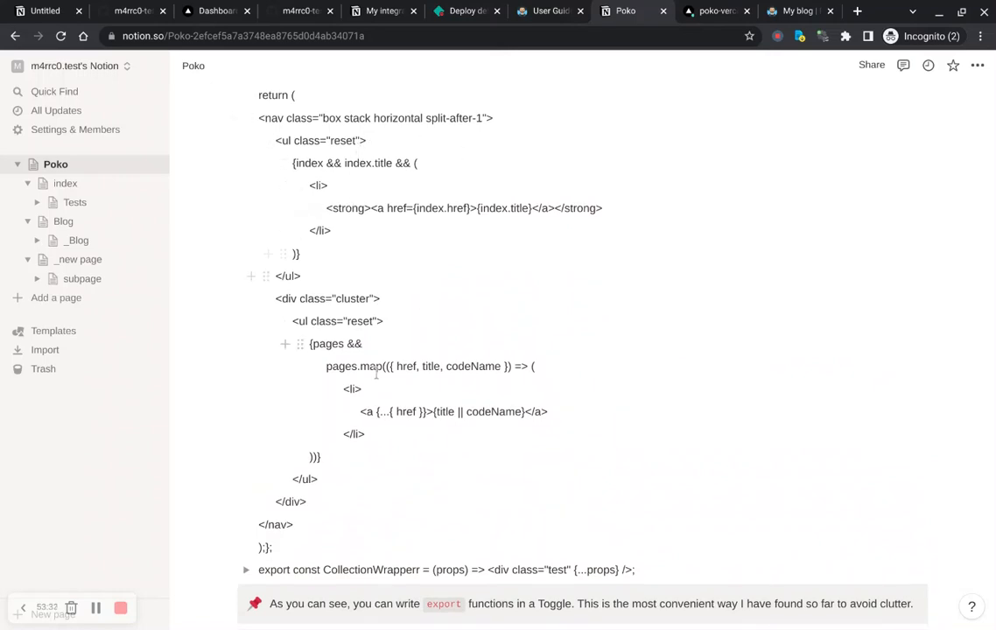
scroll(386, 505, "up", 2)
scroll(385, 505, "up", 1)
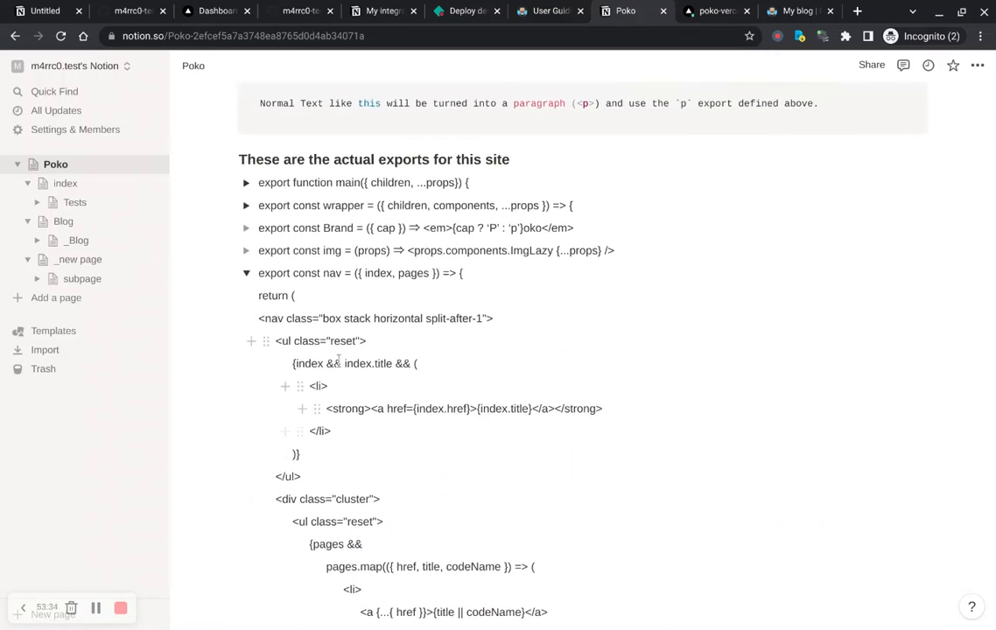
left_click(246, 273)
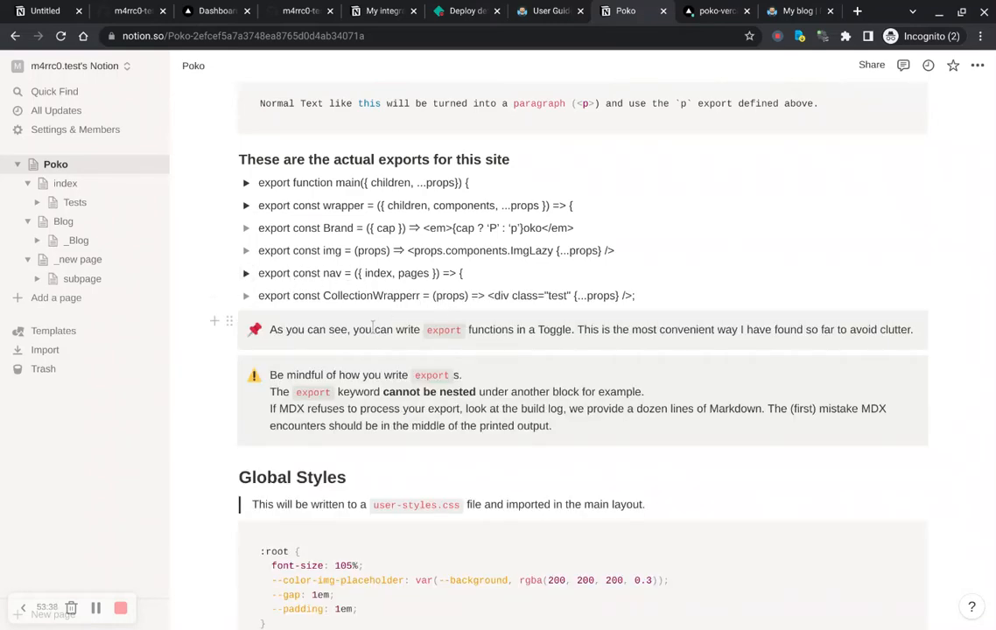
Step: Scroll the Poko page down to the Global Styles CSS block and return to the deployed blog page
scroll(377, 324, "down", 3)
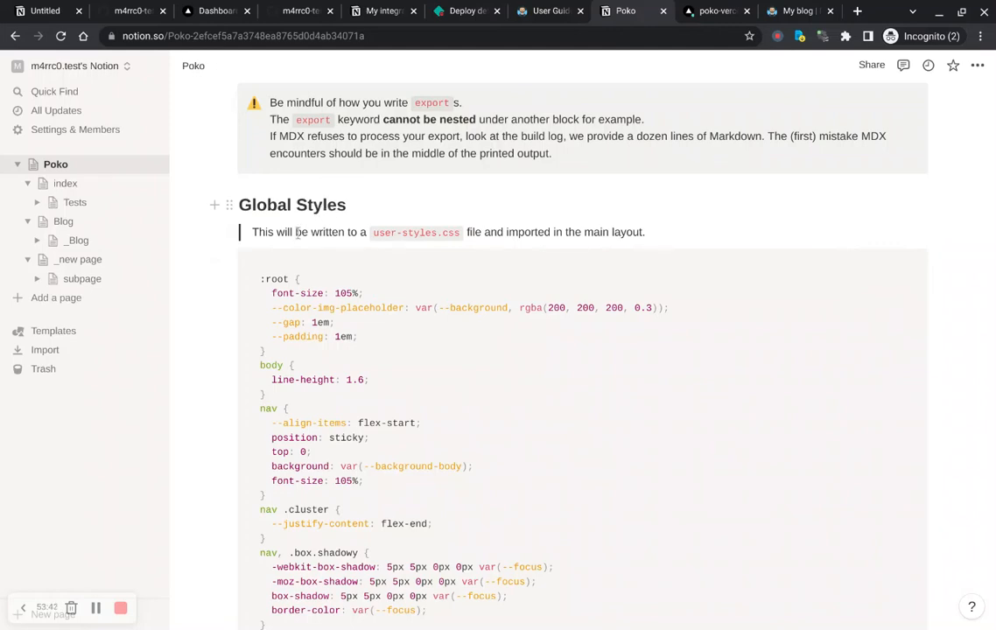
scroll(336, 282, "down", 1)
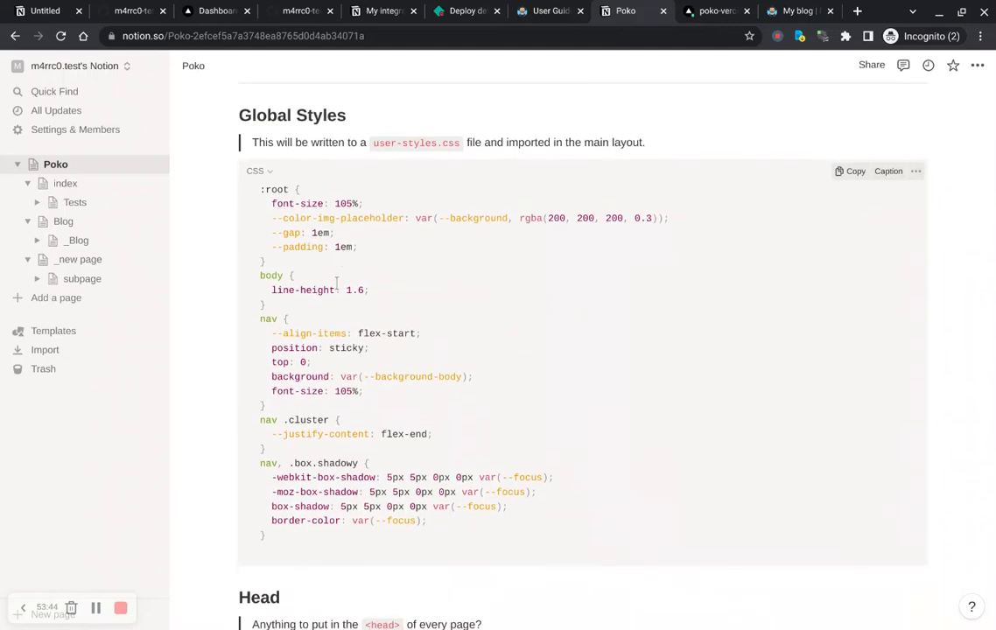
left_click(797, 11)
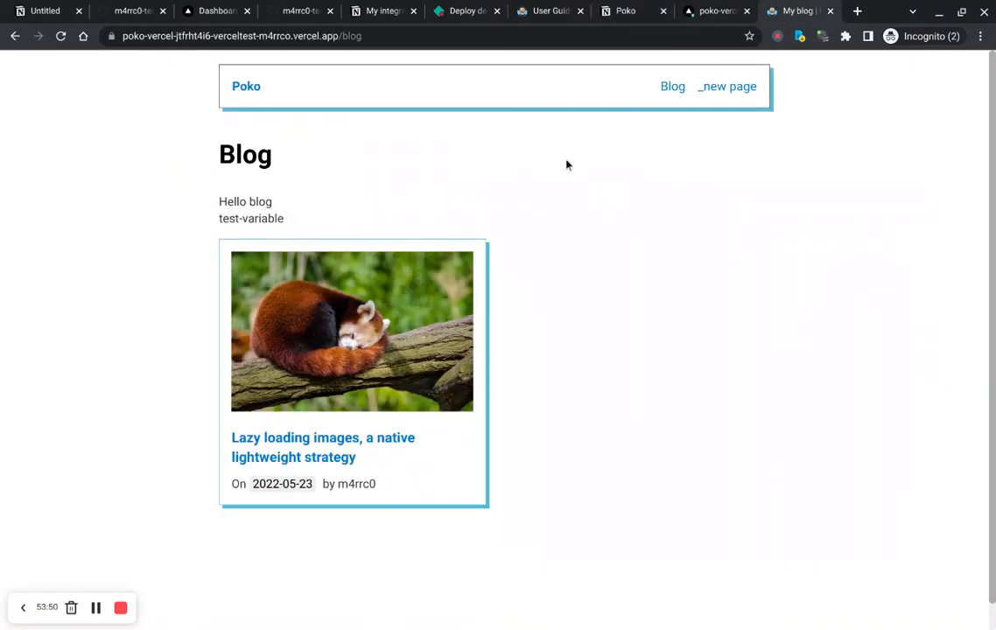
Step: Open developer tools on the deployed blog page and inspect the head element's stylesheet links and style tags
key("ctrl+shift+i")
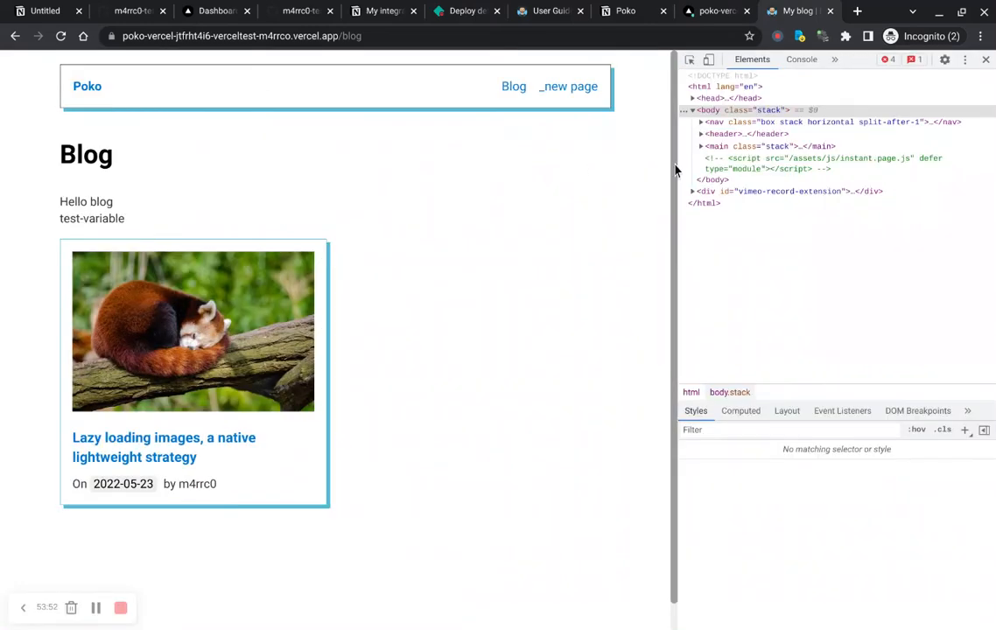
left_click_drag(664, 163, 515, 161)
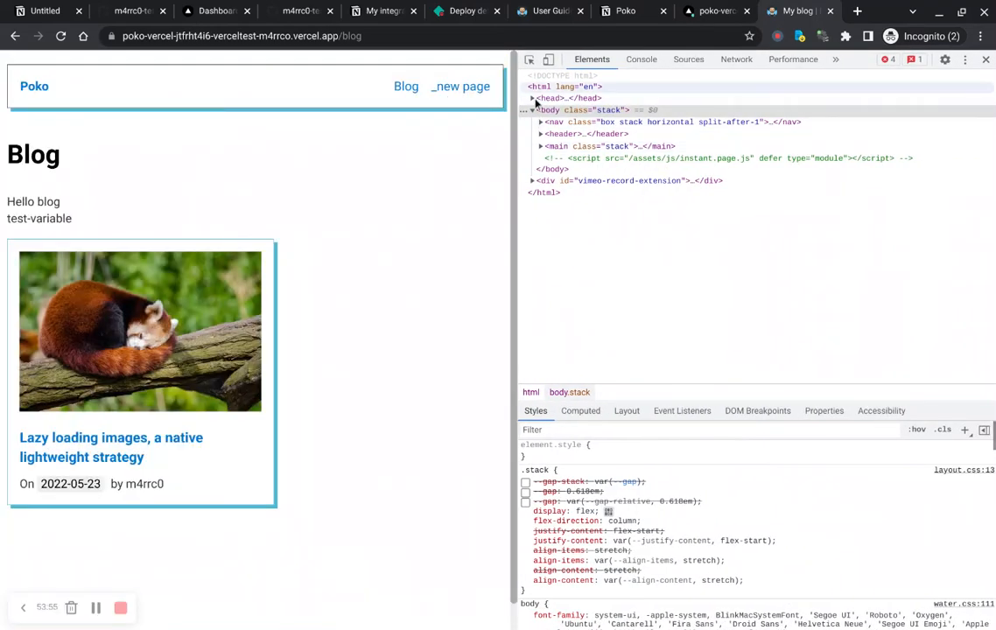
left_click(533, 99)
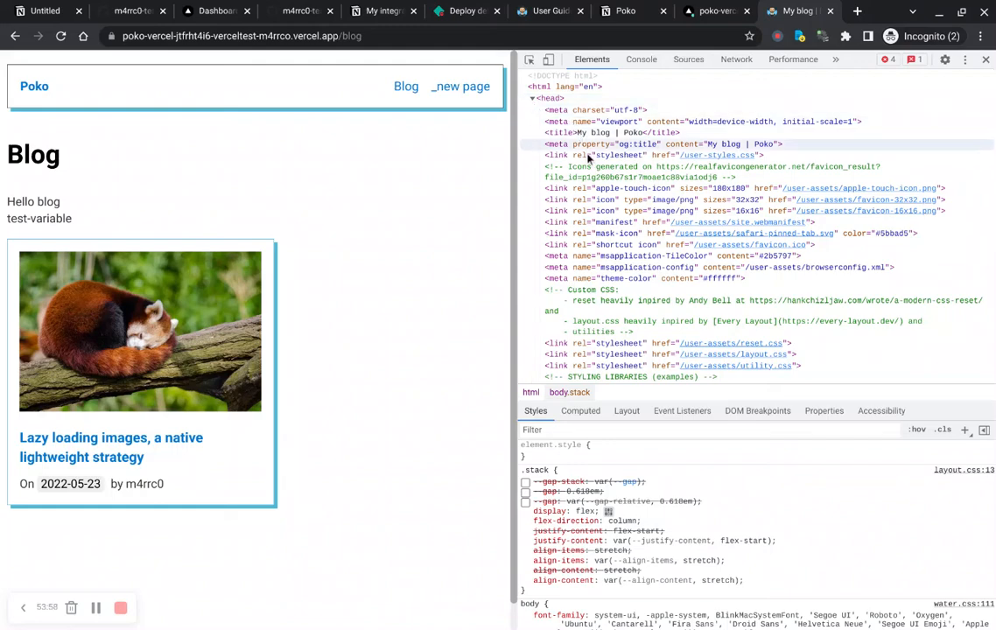
scroll(582, 144, "down", 10)
scroll(589, 158, "down", 4)
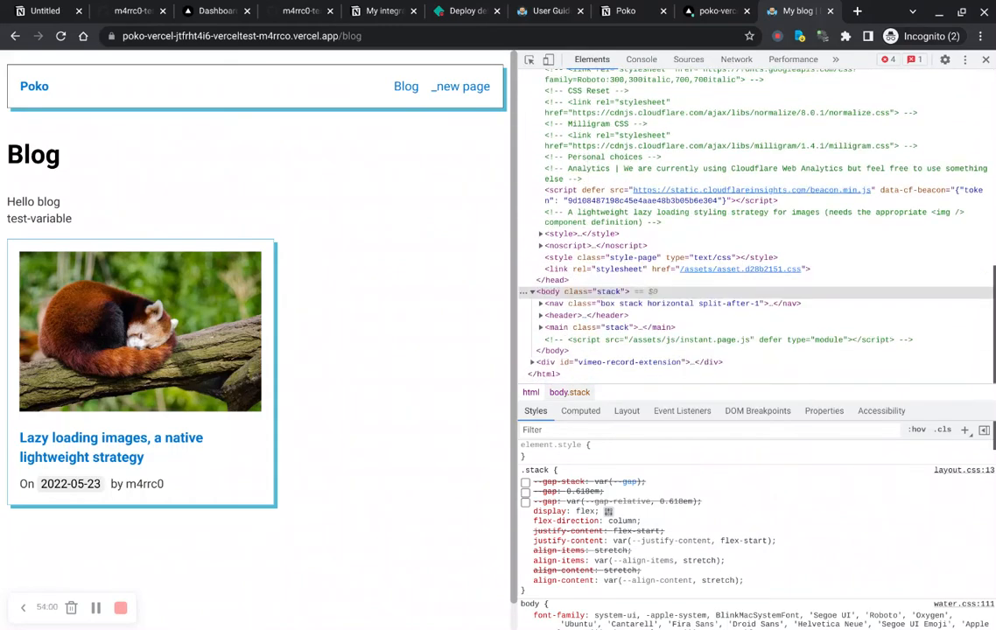
left_click(540, 235)
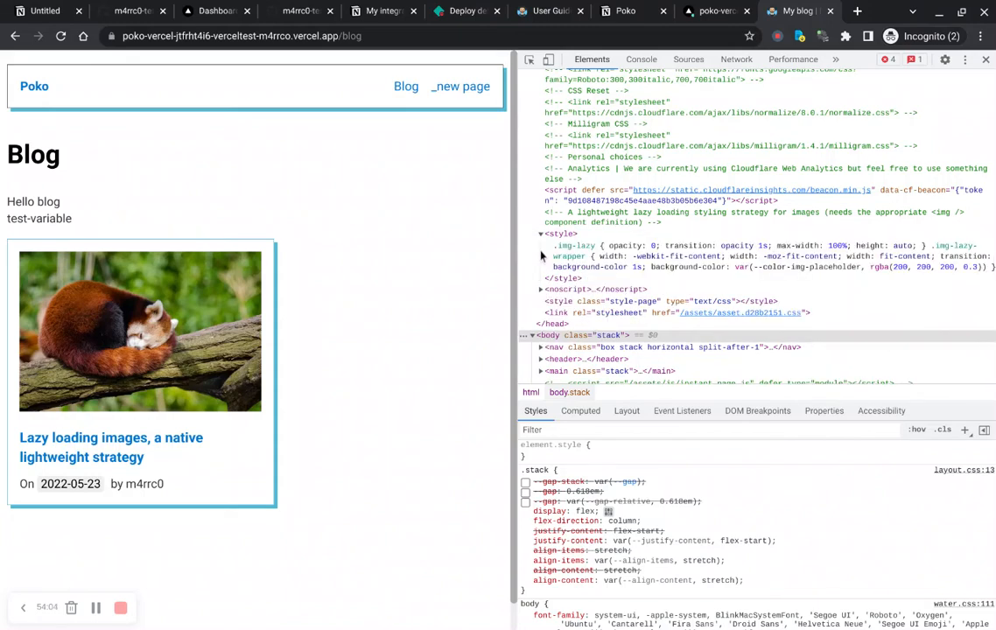
scroll(540, 255, "up", 3)
scroll(541, 256, "up", 10)
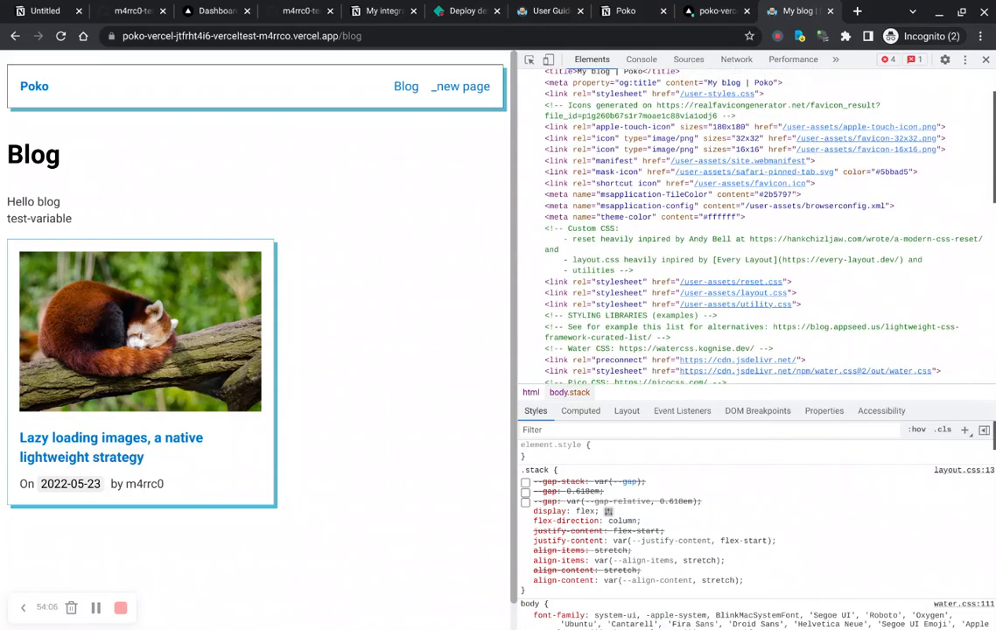
scroll(752, 228, "down", 10)
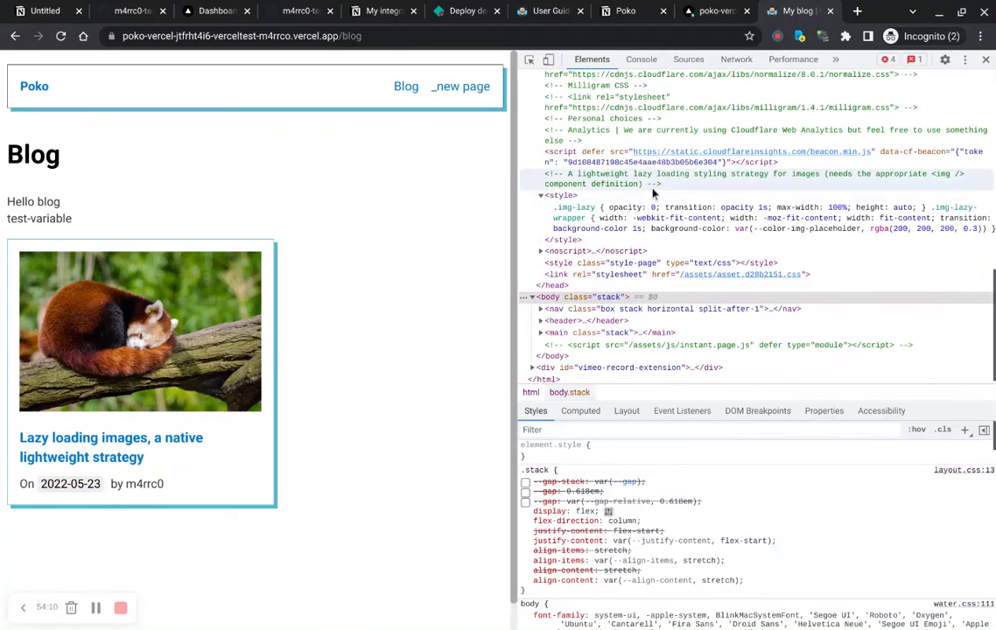
Step: Select the user-styles.css name in Notion, then preview the user-styles.css request in the blog's Network panel
left_click(628, 13)
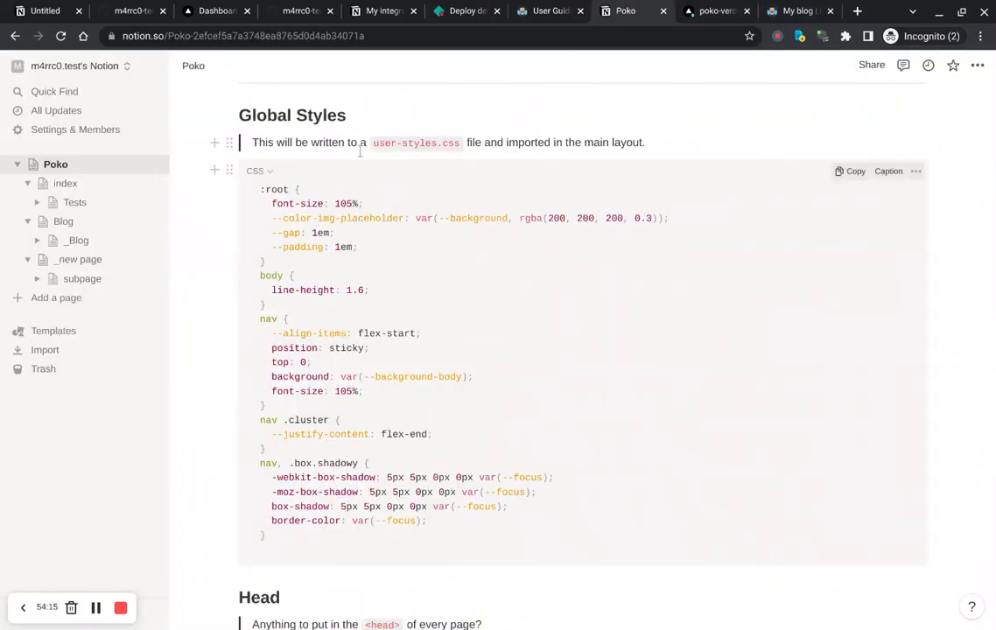
left_click_drag(374, 146, 446, 156)
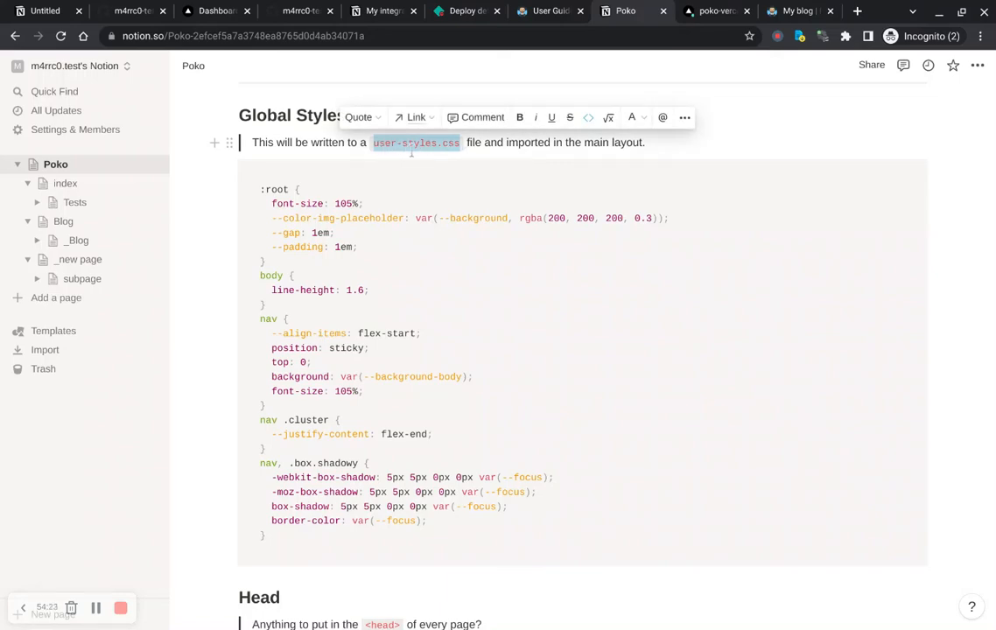
left_click(792, 10)
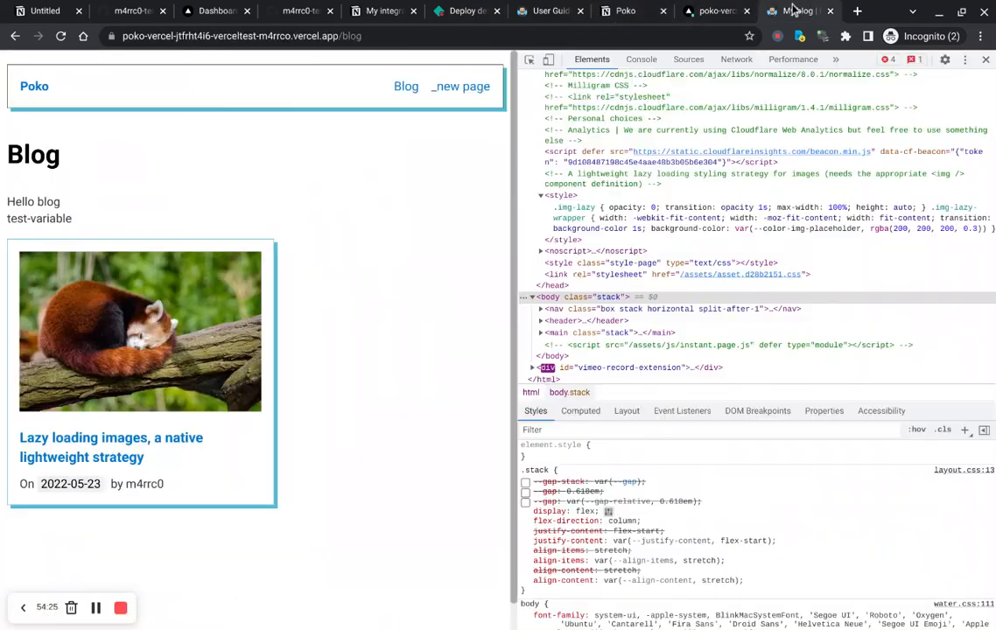
left_click(736, 59)
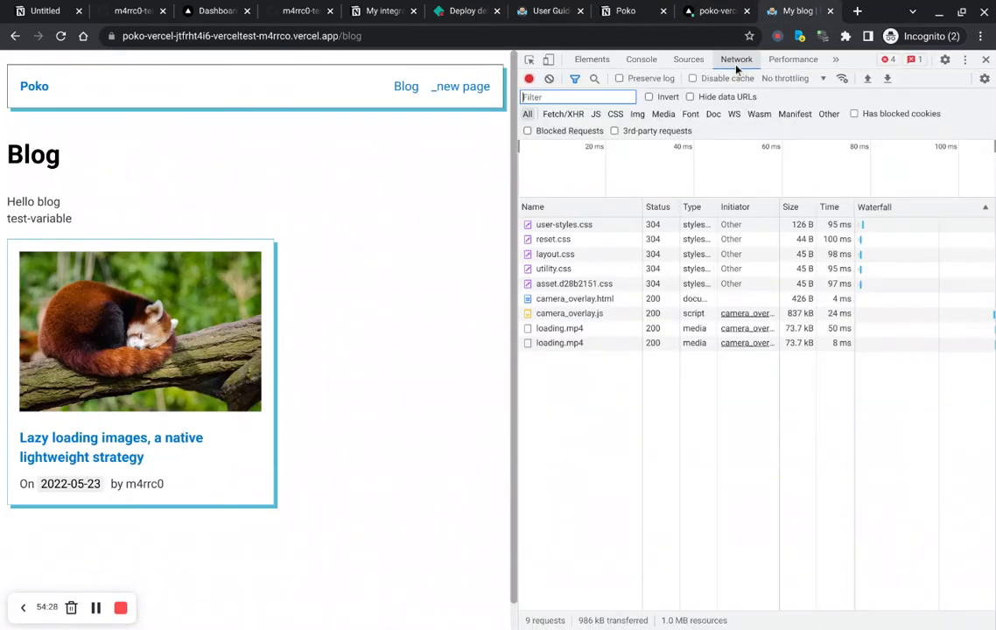
left_click(560, 225)
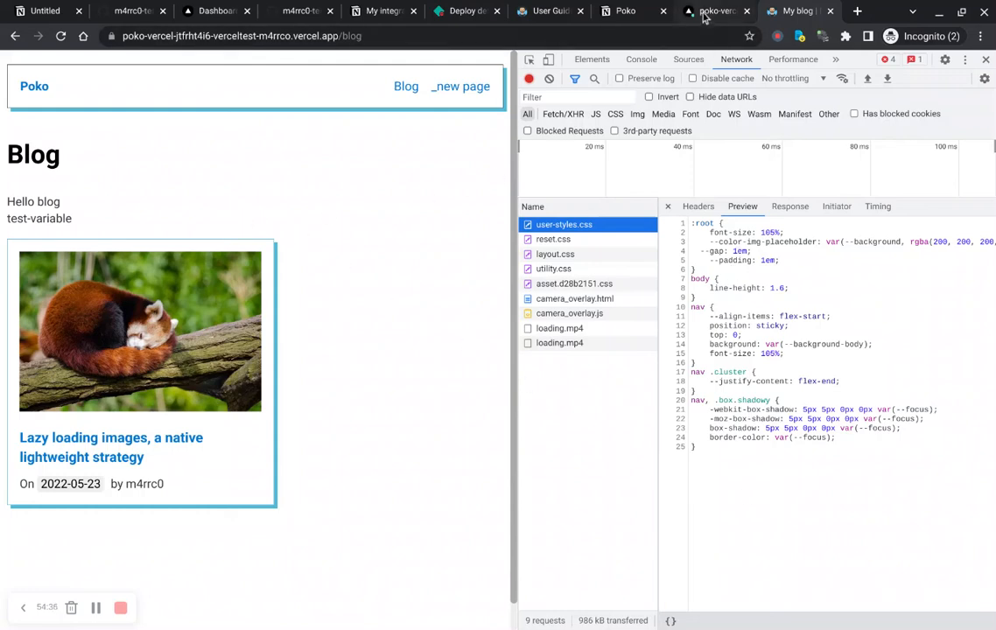
Step: Add a rule p { color: red !important; } at the top of the Global Styles CSS block
left_click(625, 12)
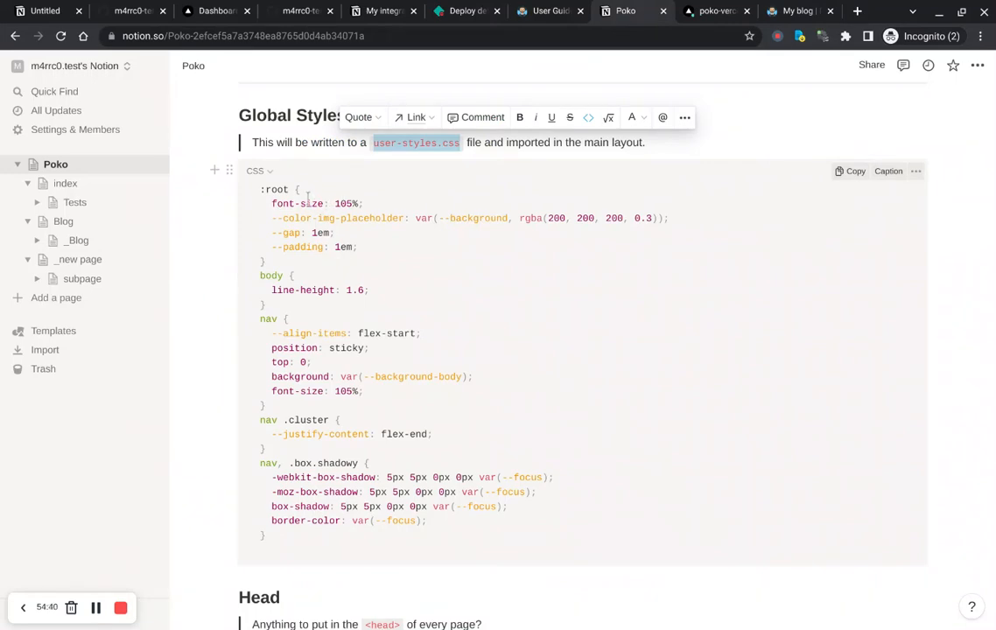
left_click(262, 190)
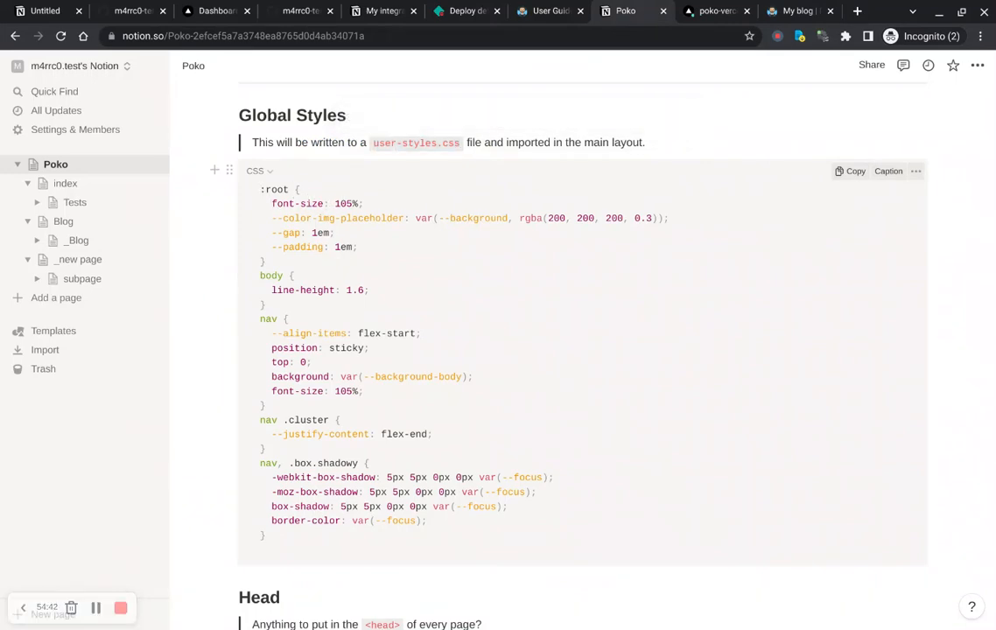
key("Return")
left_click(260, 189)
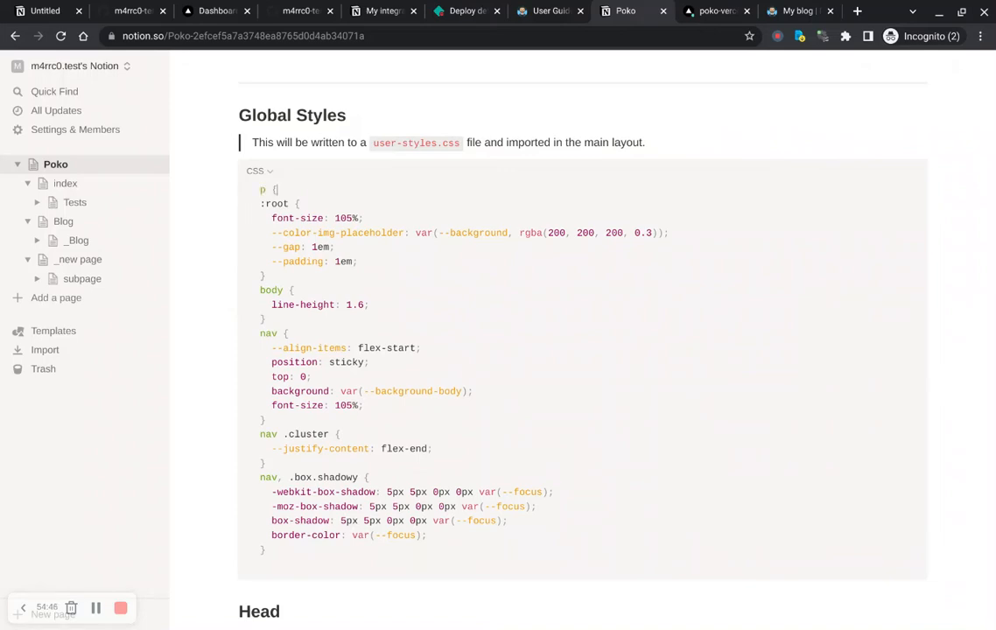
key("Return")
key("Return")
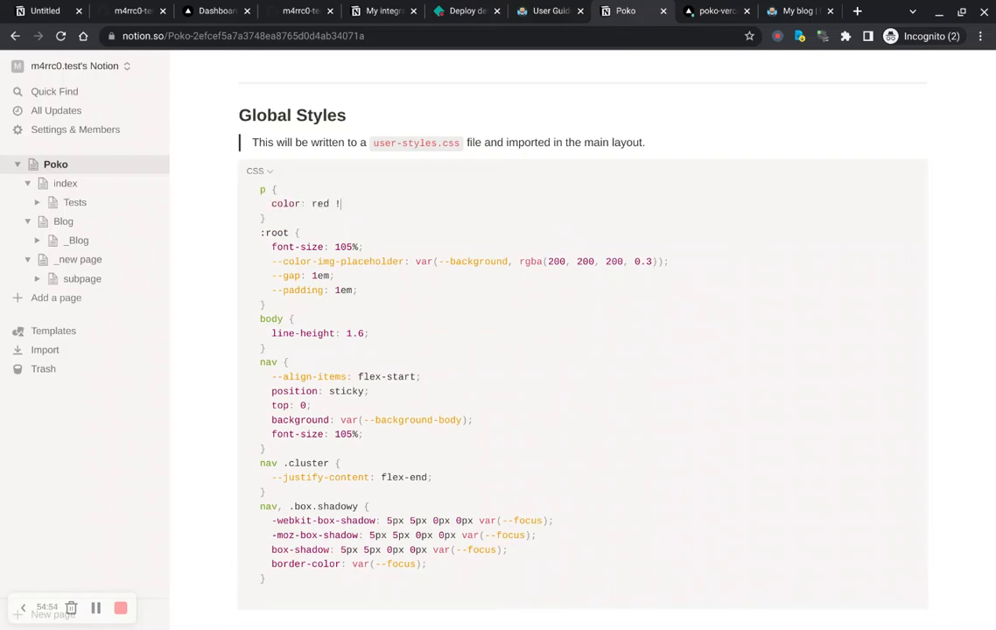
type("color: red !important;")
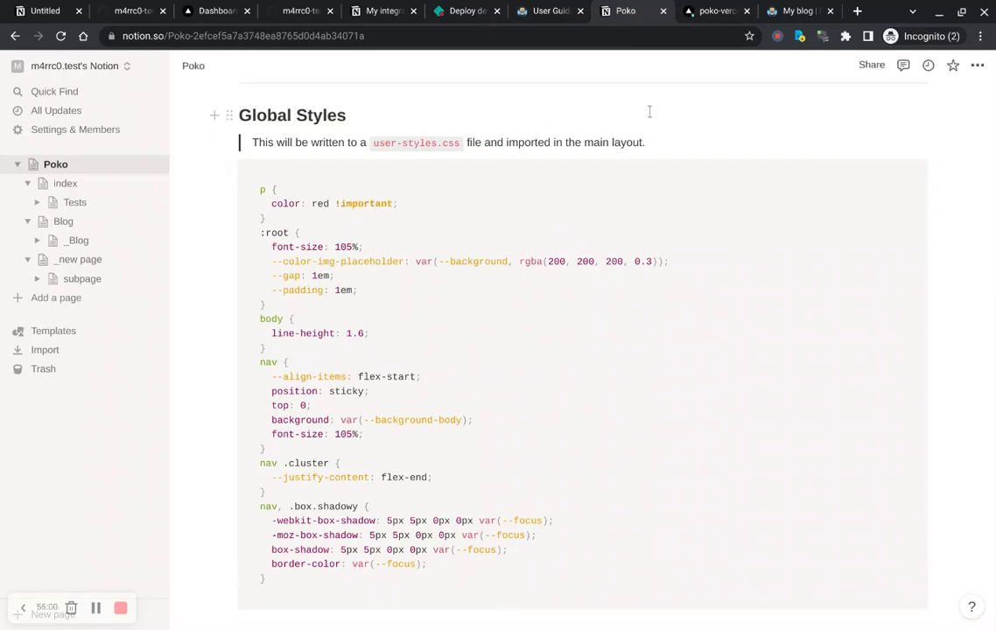
Step: Return to the deployed blog and browse the head's stylesheet links in the Elements panel
scroll(557, 212, "down", 5)
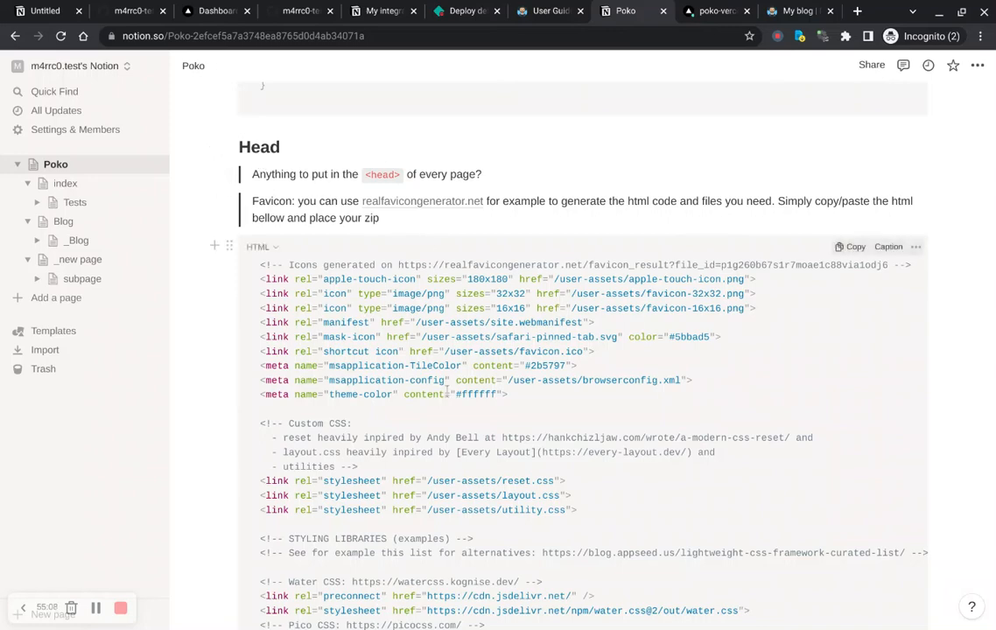
left_click(790, 12)
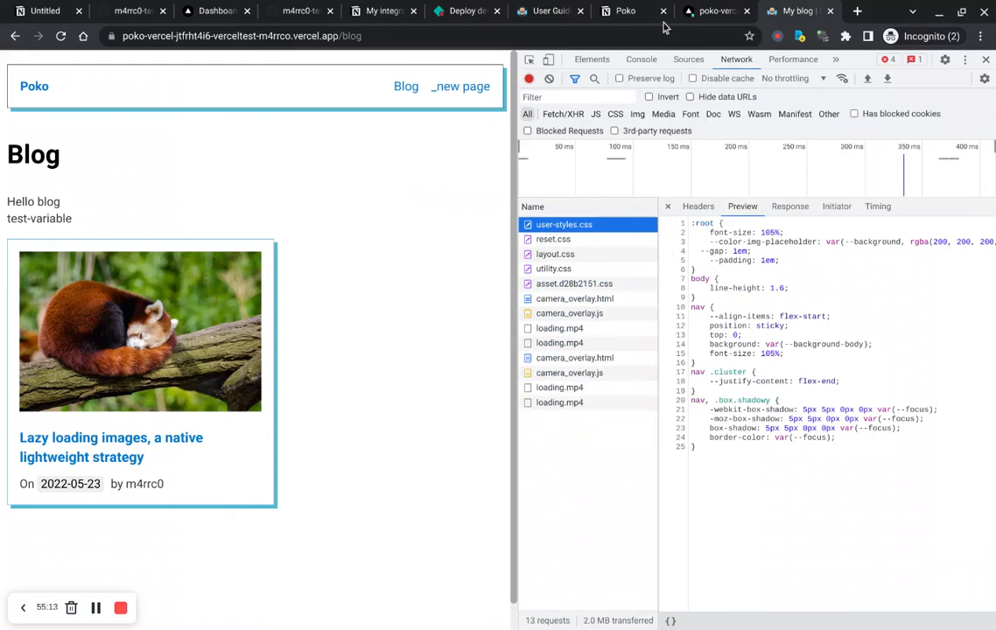
left_click(588, 59)
scroll(578, 193, "up", 5)
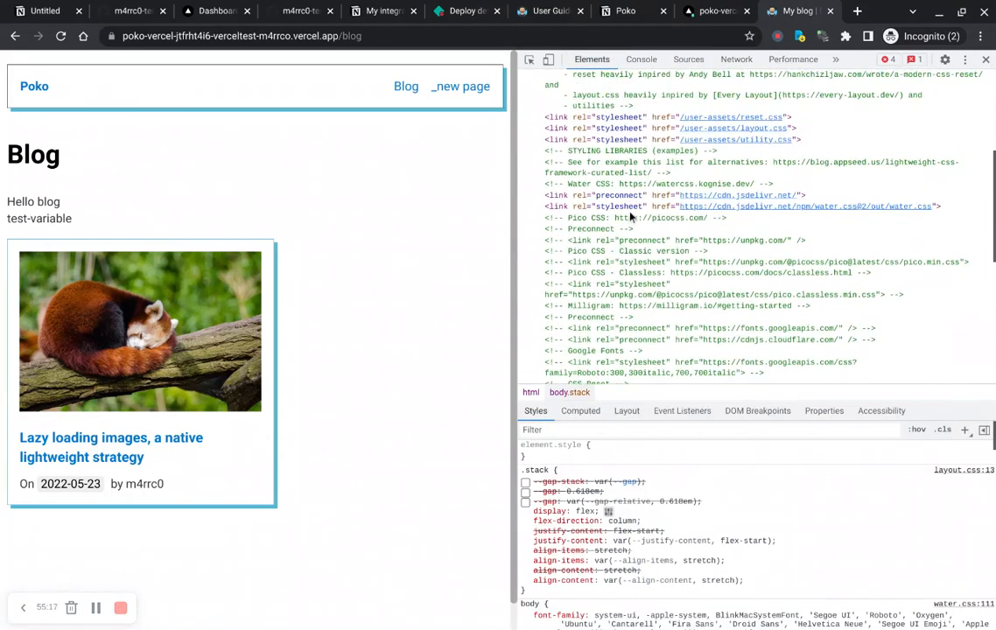
scroll(630, 216, "up", 3)
scroll(604, 214, "down", 4)
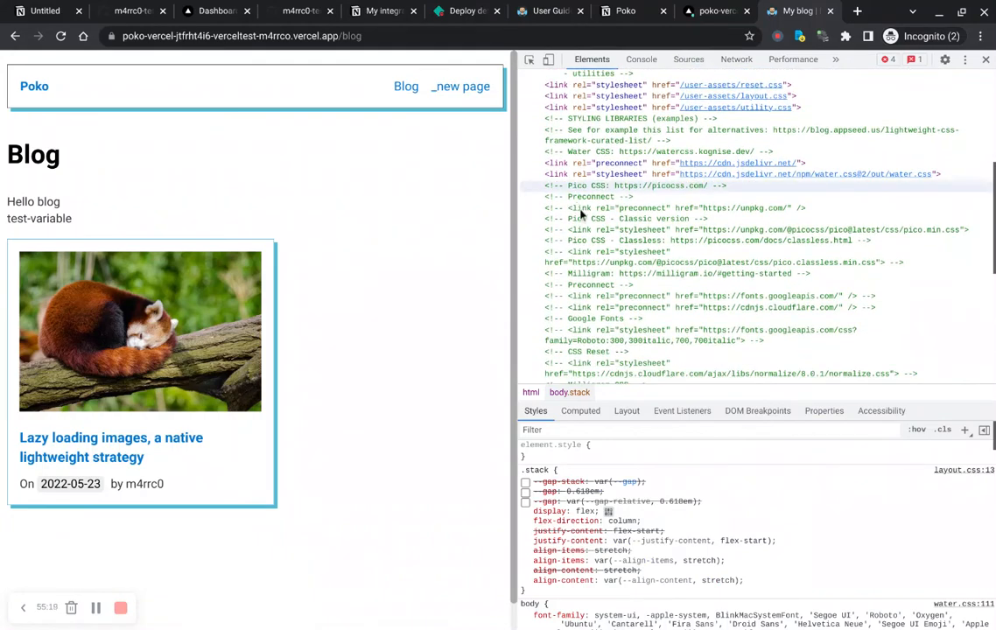
Step: Scroll through the Head HTML block on the Poko page and highlight the favicon link lines
left_click(638, 12)
scroll(451, 270, "down", 5)
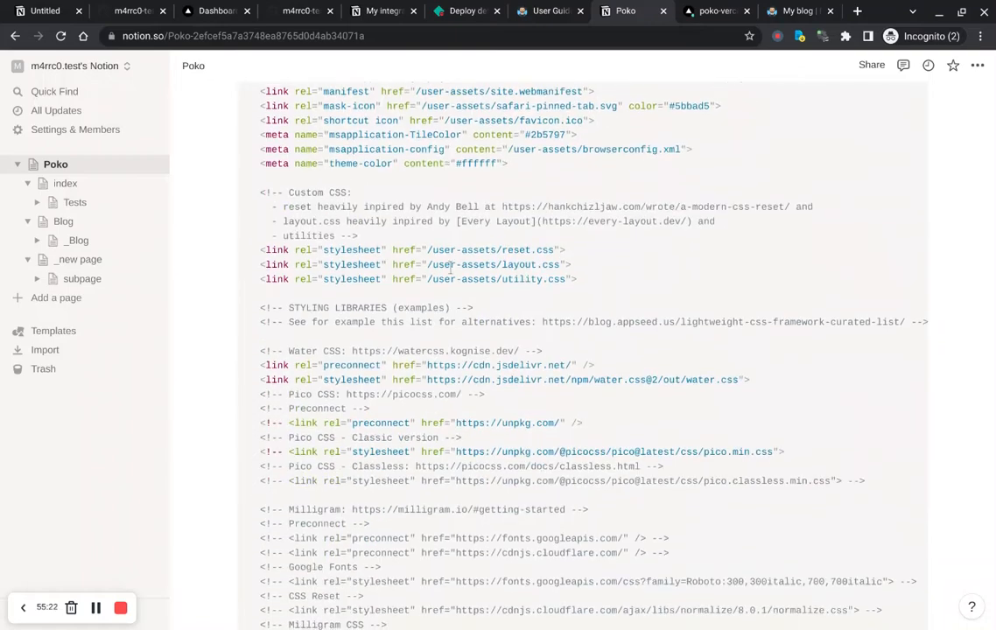
scroll(318, 495, "down", 3)
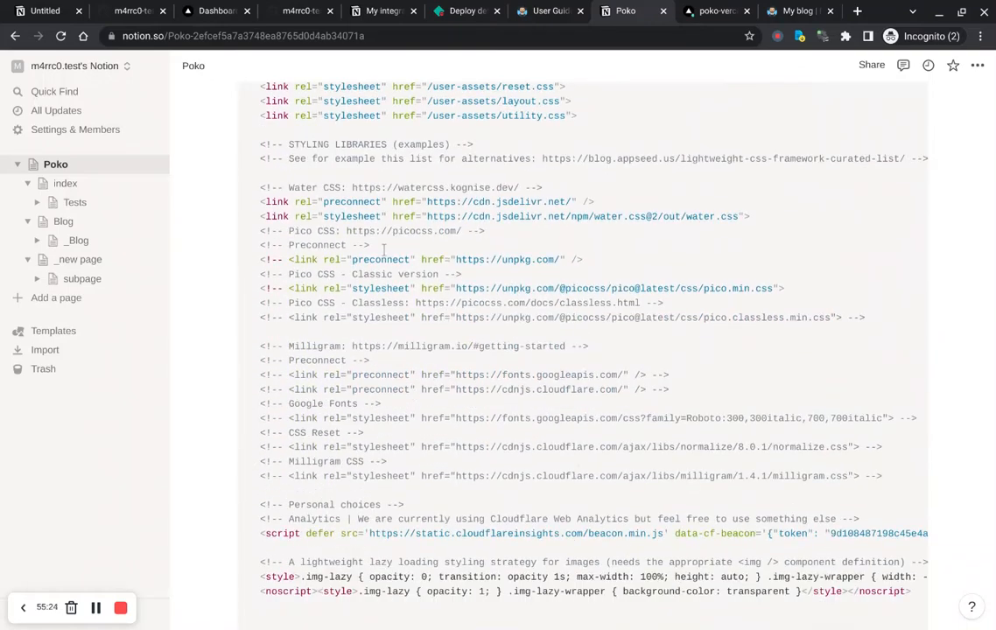
scroll(366, 456, "down", 2)
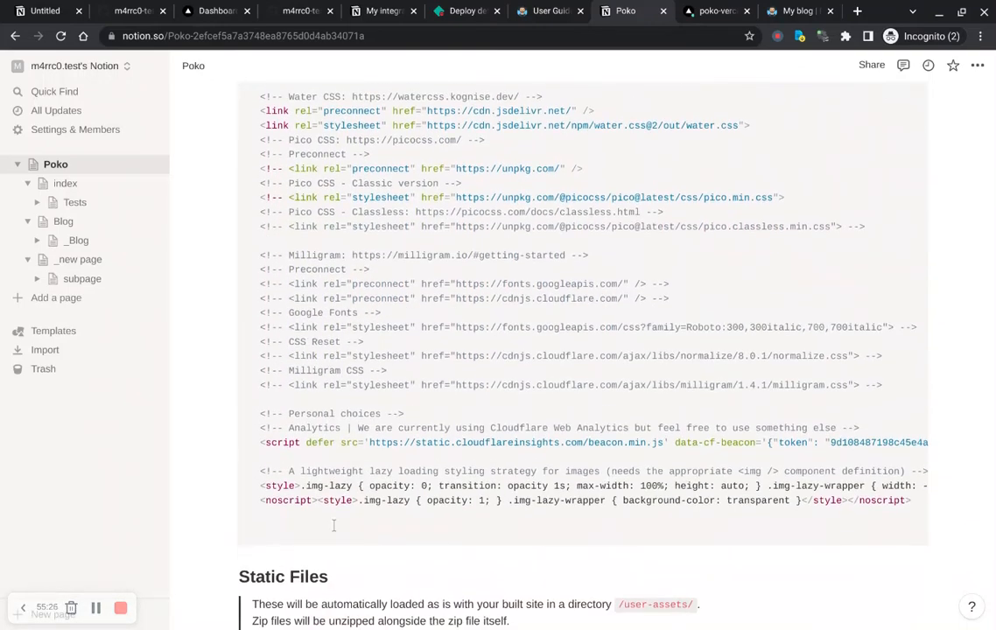
scroll(334, 525, "up", 8)
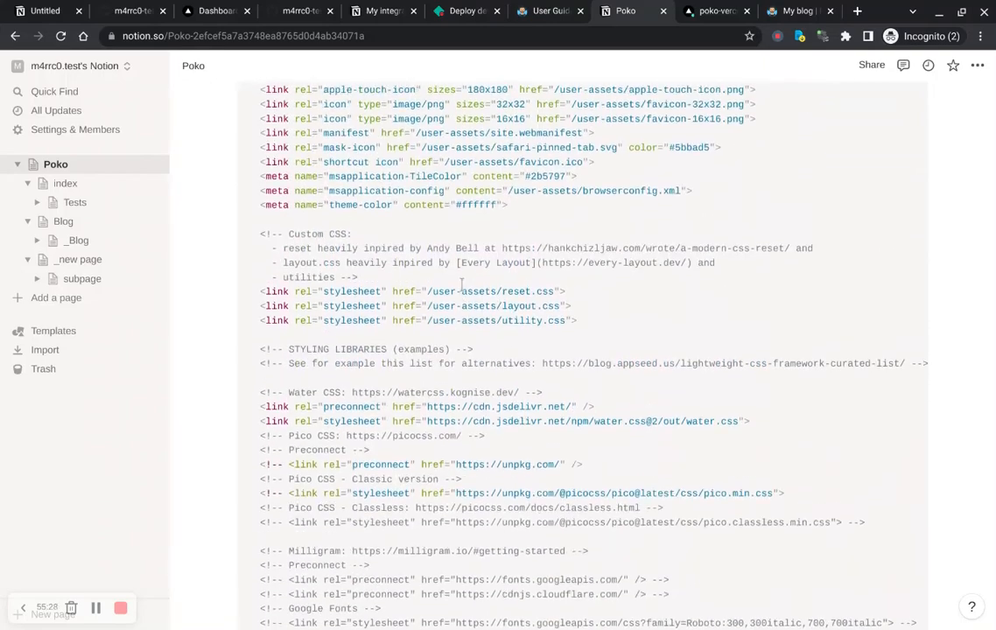
scroll(462, 286, "down", 2)
scroll(490, 302, "up", 1)
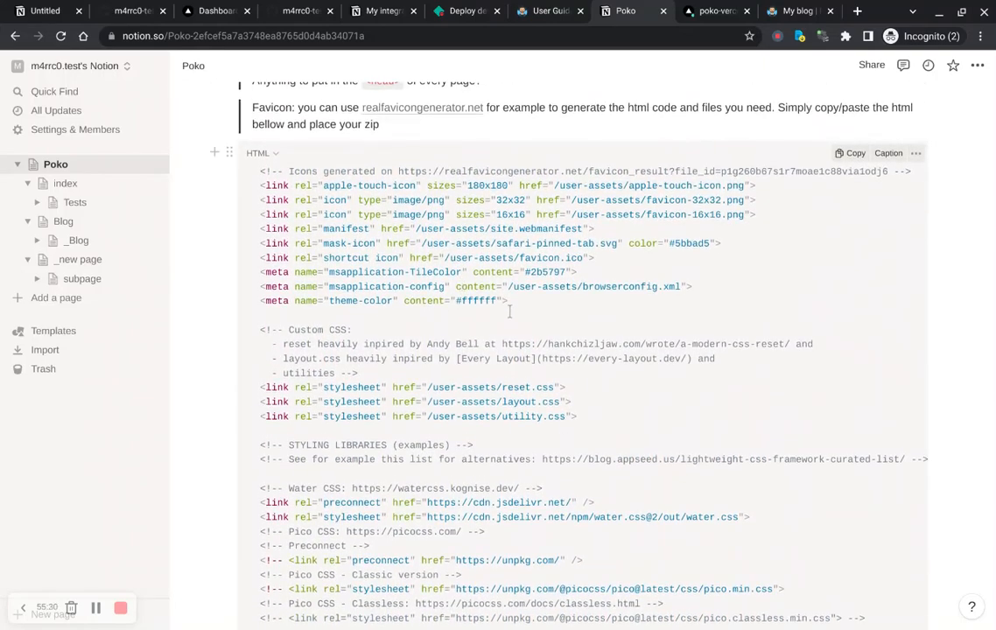
left_click_drag(517, 316, 259, 169)
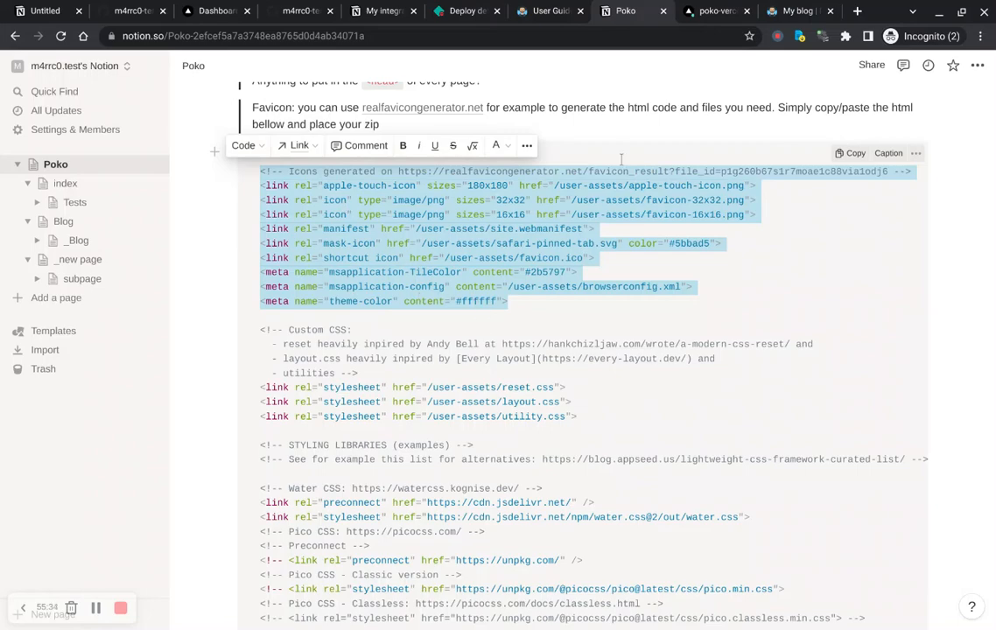
Step: Compare the favicon and stylesheet tags in the blog's head markup with the Notion Head block
left_click(796, 11)
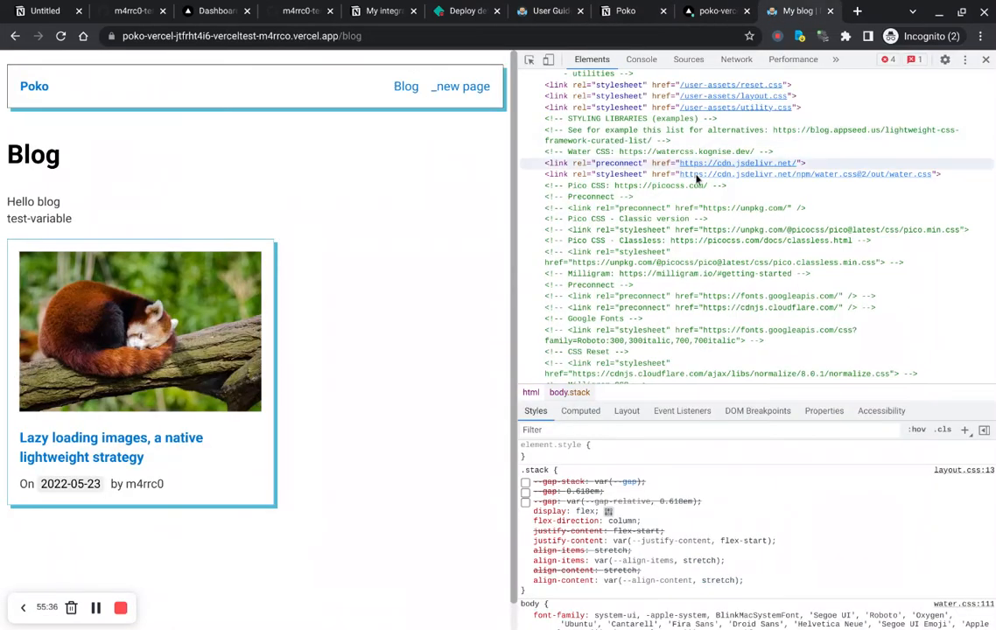
scroll(697, 178, "up", 5)
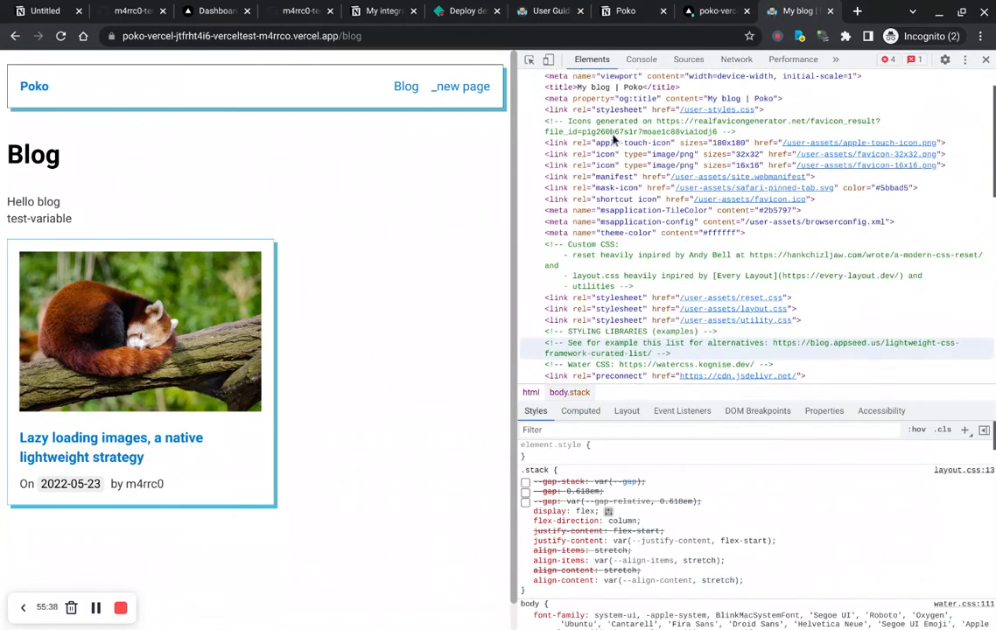
scroll(618, 337, "down", 3)
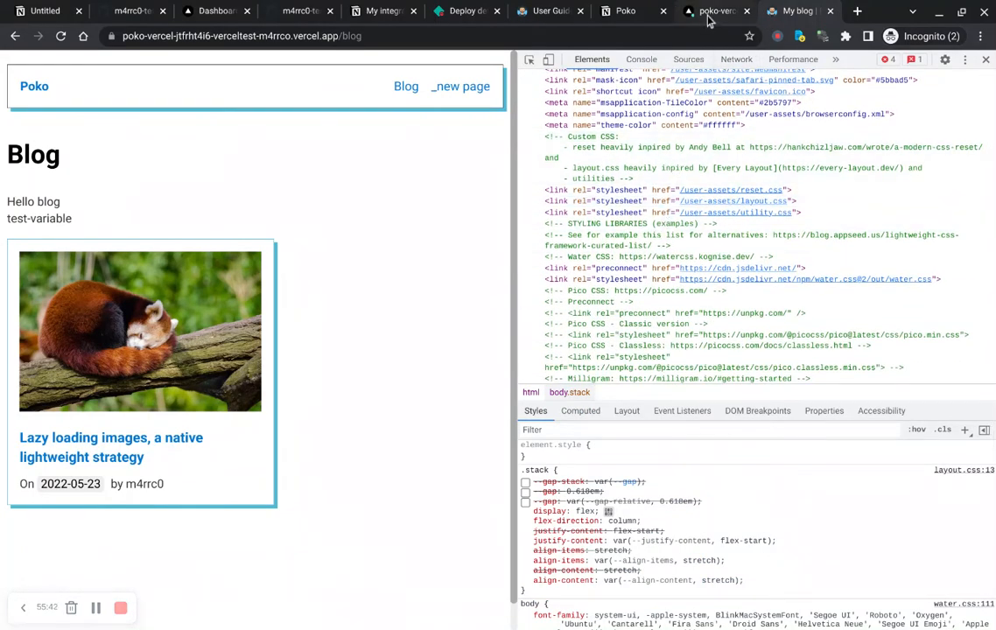
left_click(626, 12)
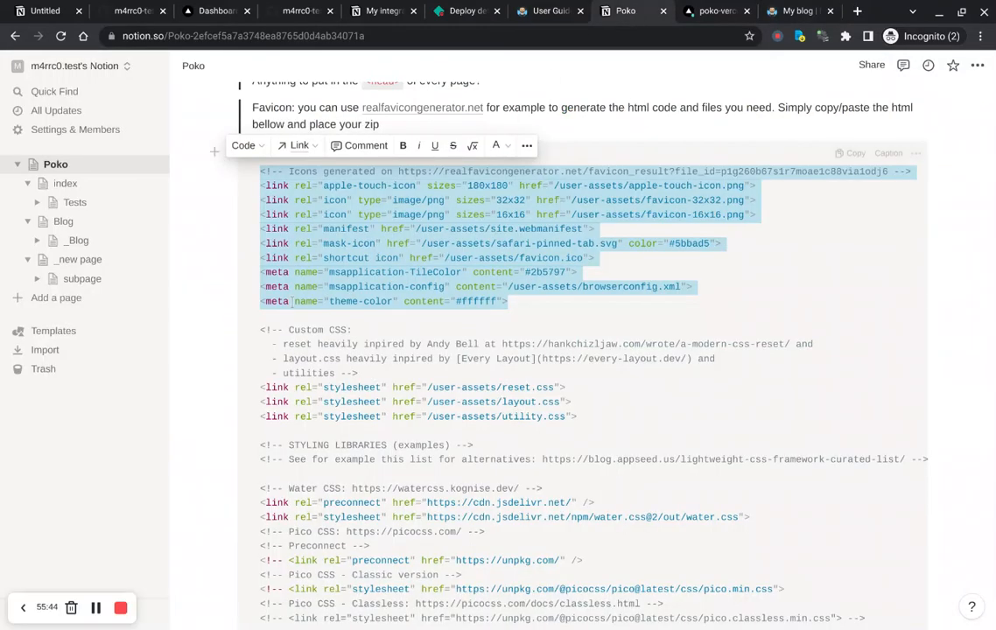
left_click(544, 319)
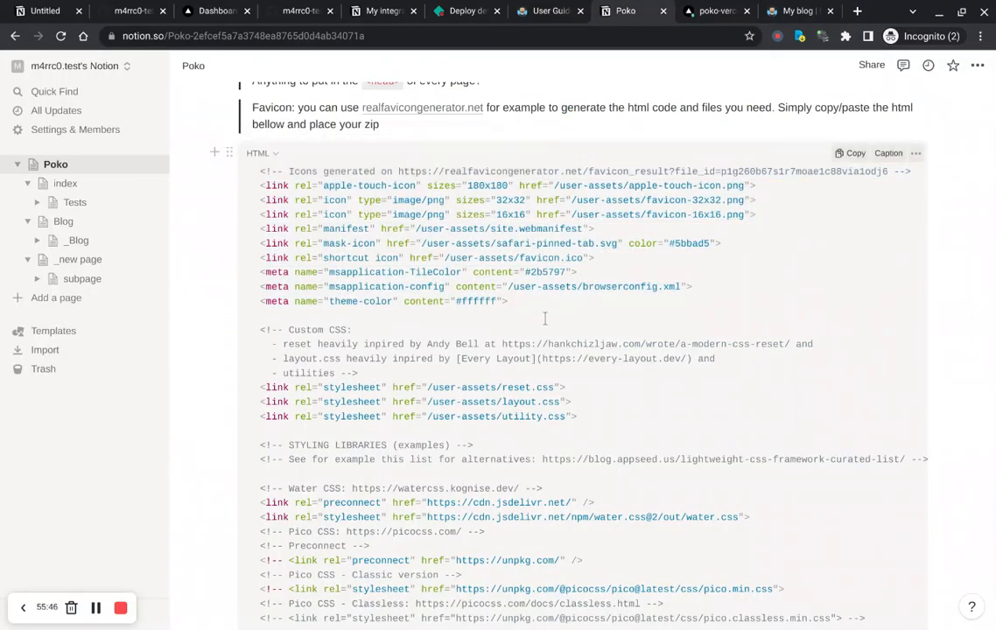
Step: Examine the Water CSS section of the Head block, highlighting its link tags and URL
scroll(544, 316, "down", 1)
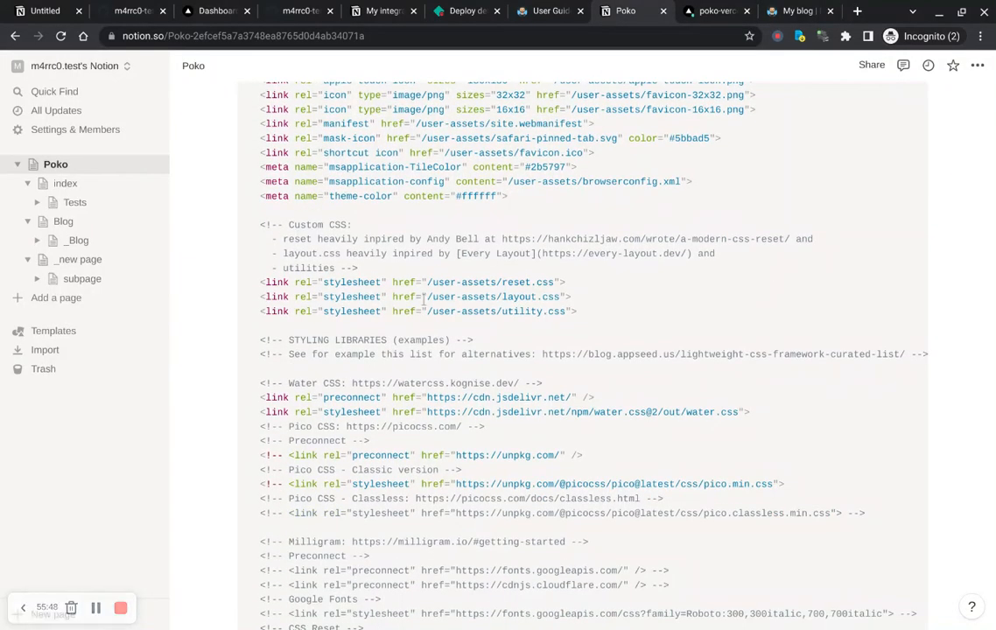
scroll(423, 299, "down", 2)
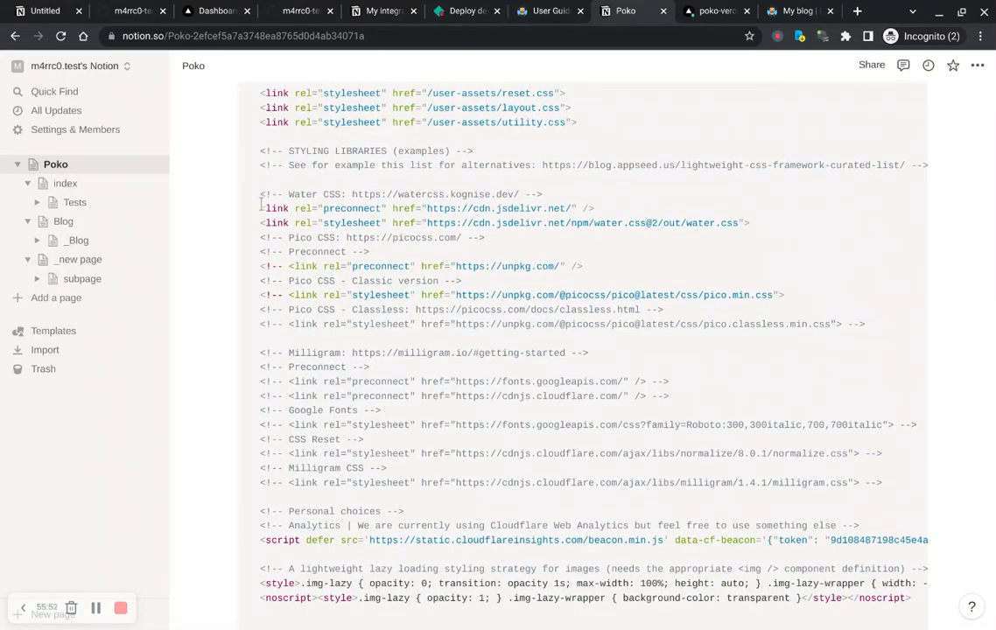
left_click_drag(260, 203, 715, 246)
left_click(714, 246)
left_click_drag(519, 196, 354, 200)
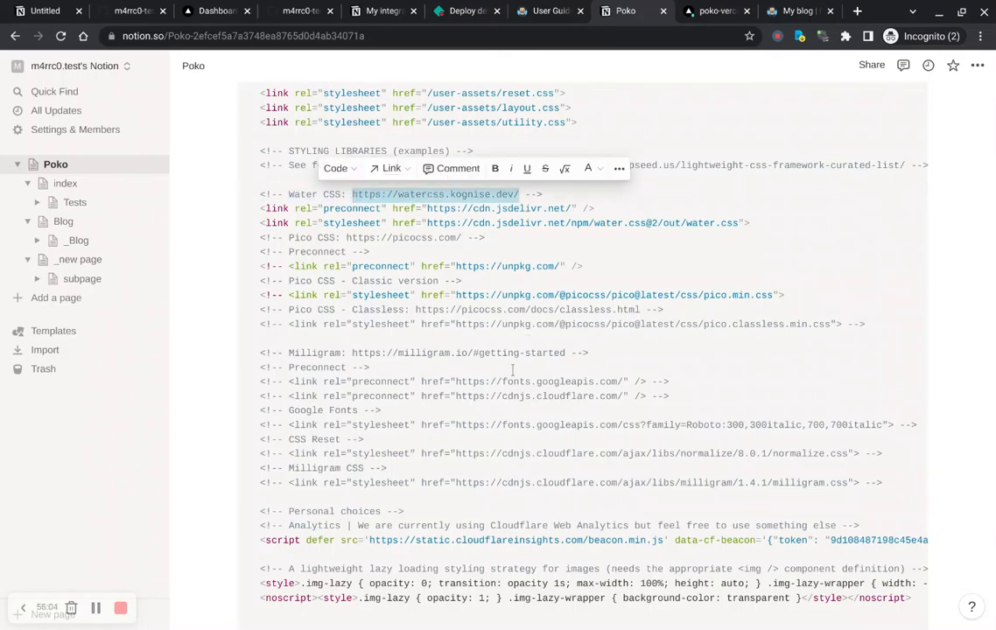
left_click(442, 441)
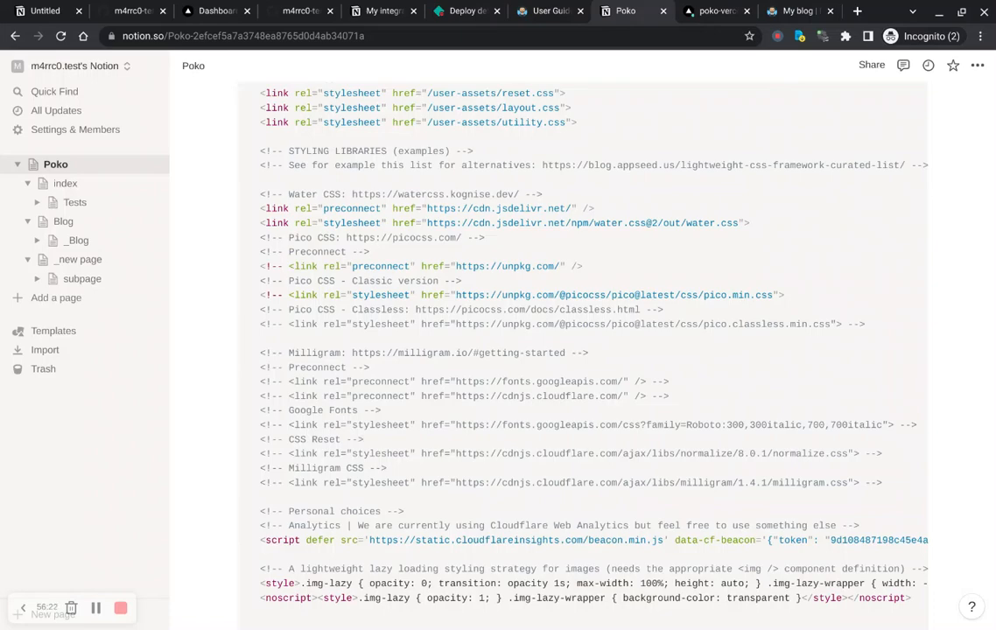
scroll(583, 350, "down", 5)
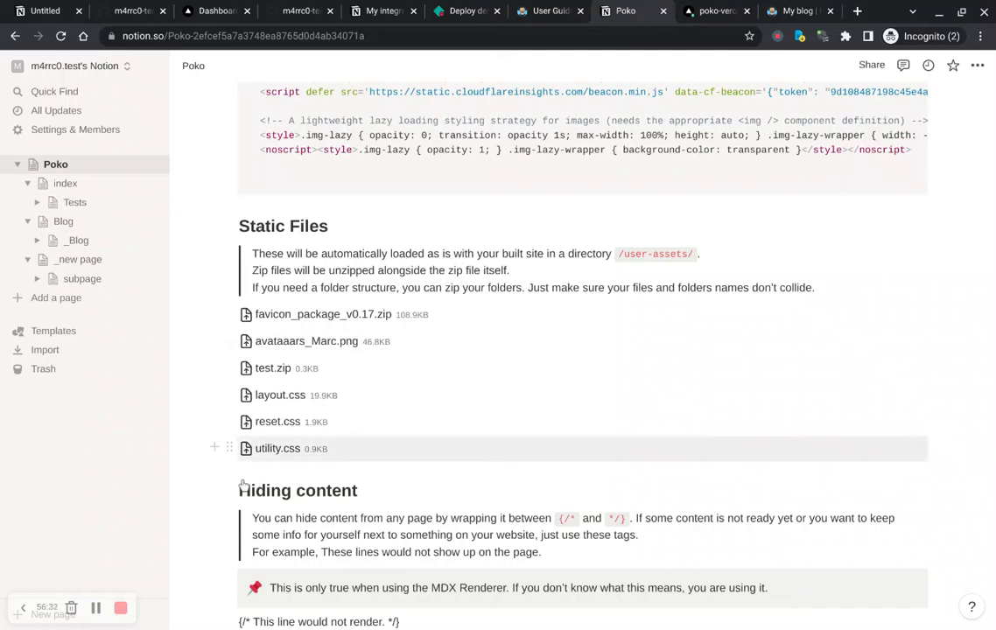
Step: Insert an empty file block below utility.css in Static Files, then delete it
left_click(214, 447)
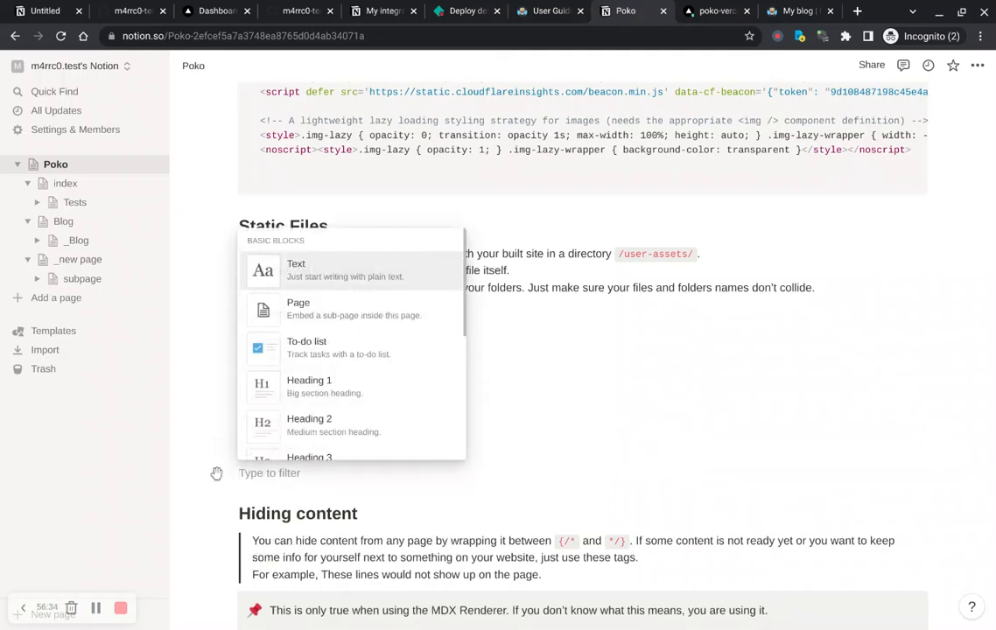
type("fi")
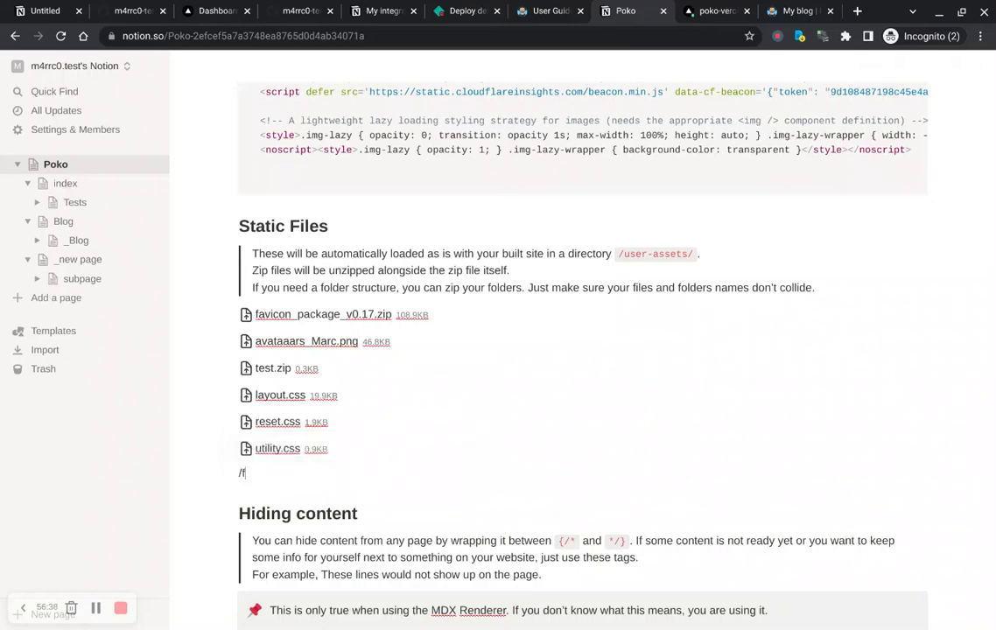
key("BackSpace")
type("/")
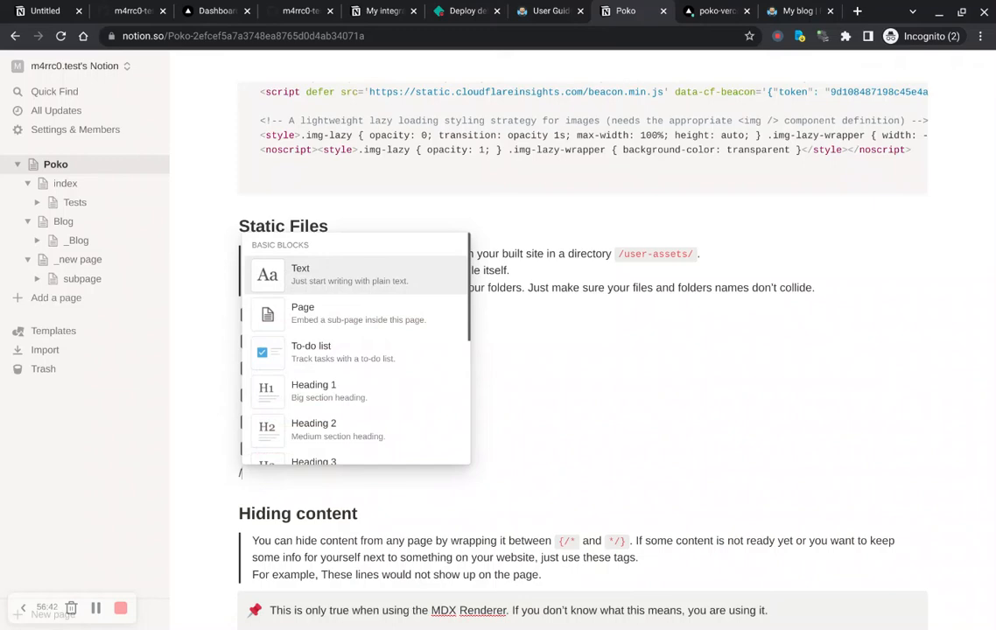
type("f")
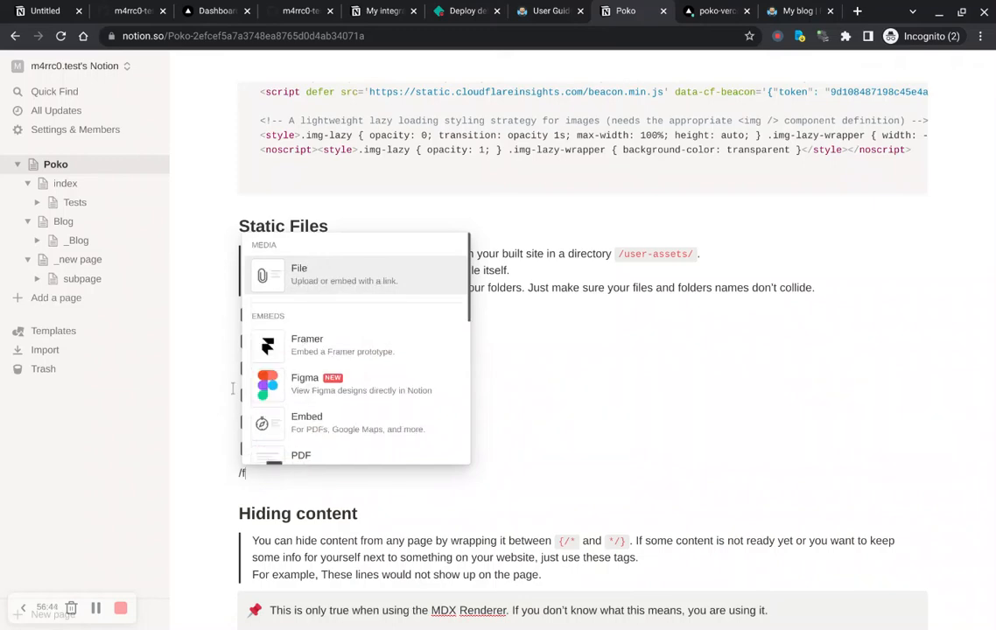
left_click(348, 293)
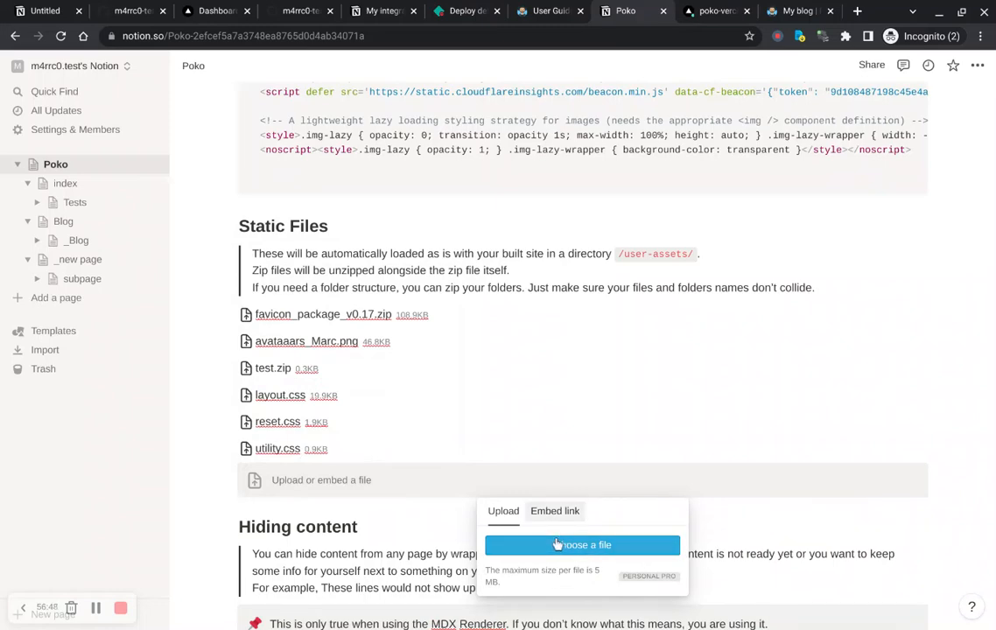
key("Escape")
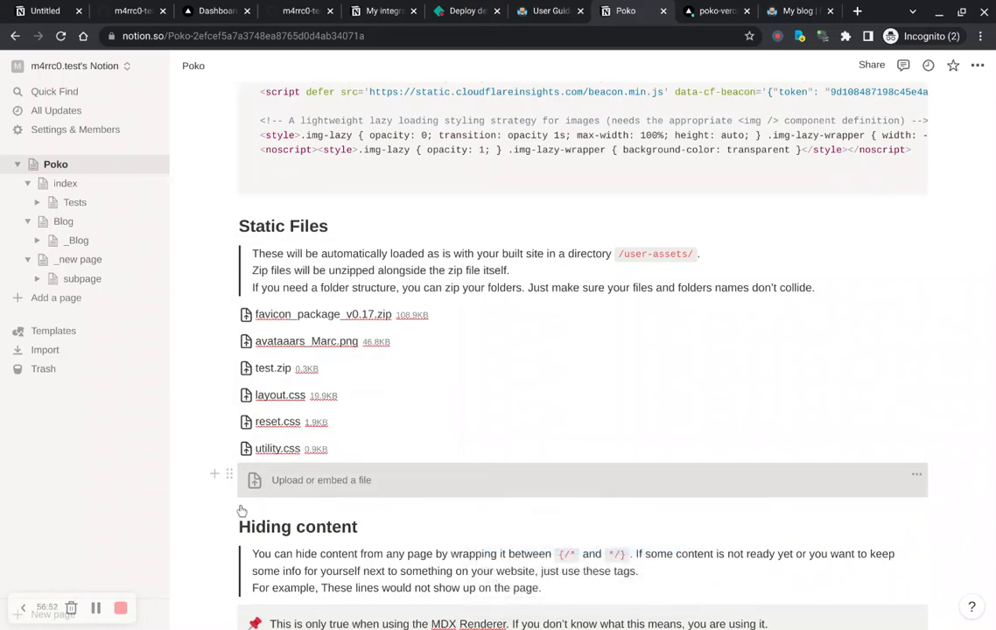
left_click(228, 474)
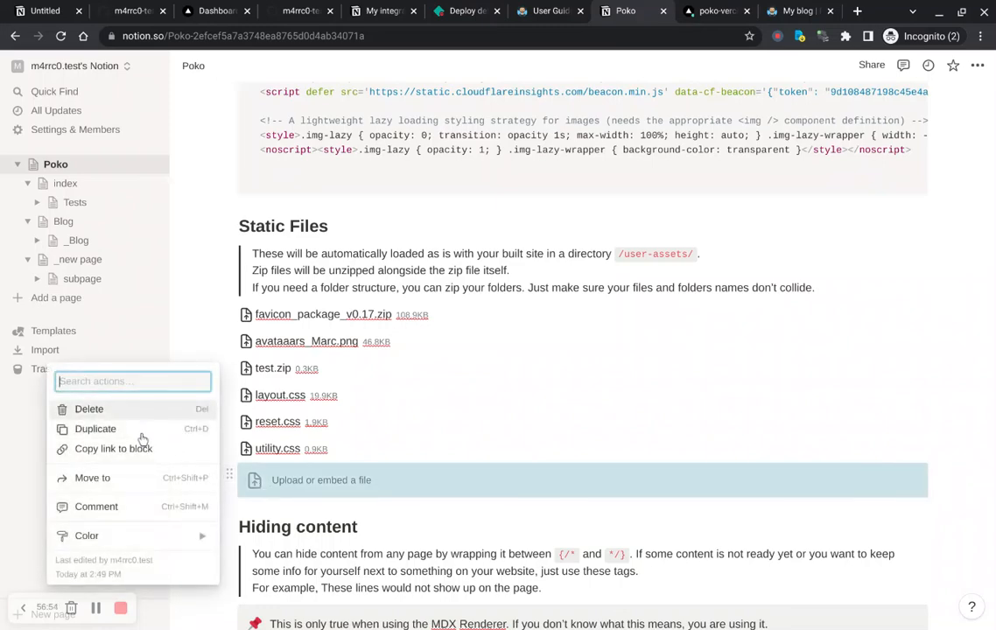
key("Delete")
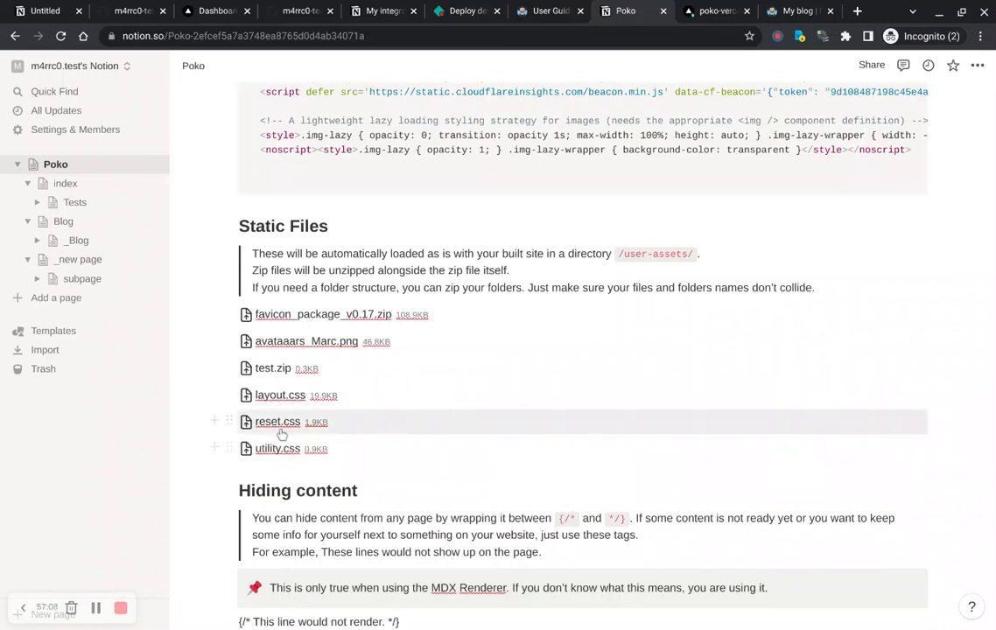
Step: Review the Head block's custom stylesheet links against the Static Files list
scroll(283, 419, "up", 10)
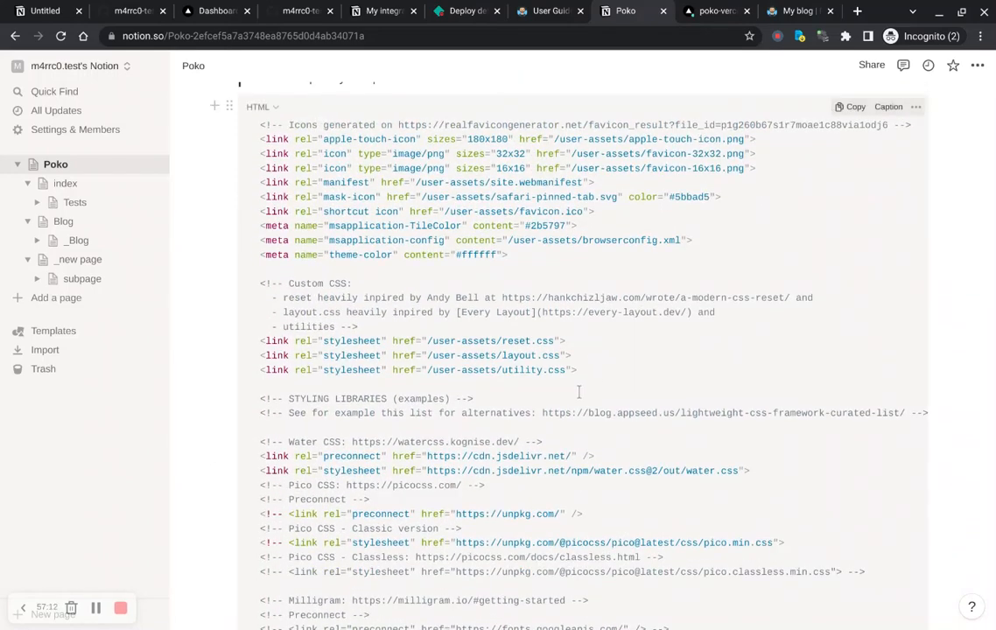
left_click_drag(571, 391, 232, 315)
scroll(417, 405, "down", 10)
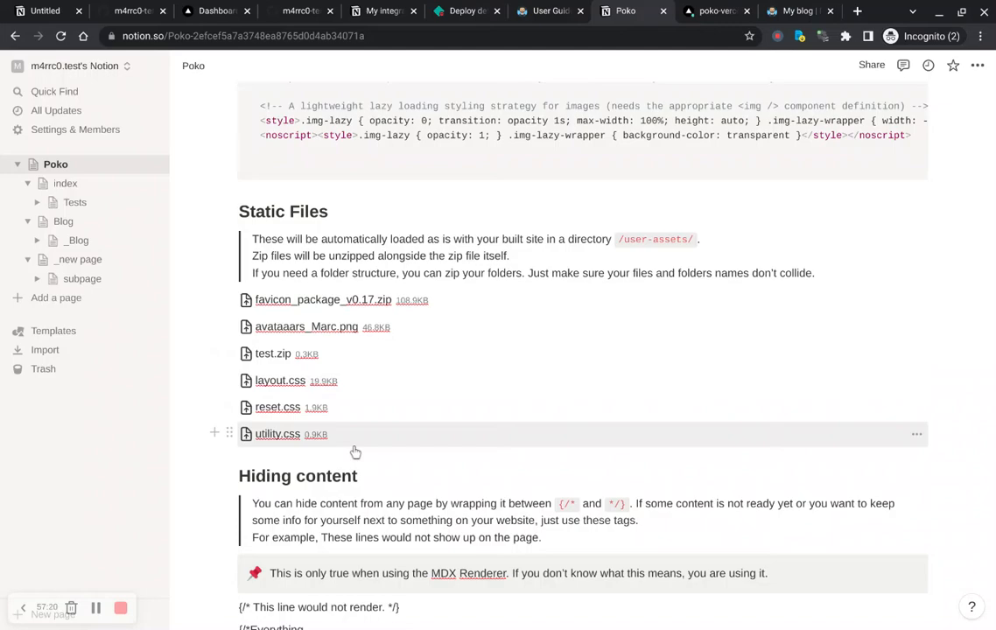
Step: Compare the Head block's custom stylesheet paths and favicon tags against the files listed under Static Files
scroll(355, 452, "up", 10)
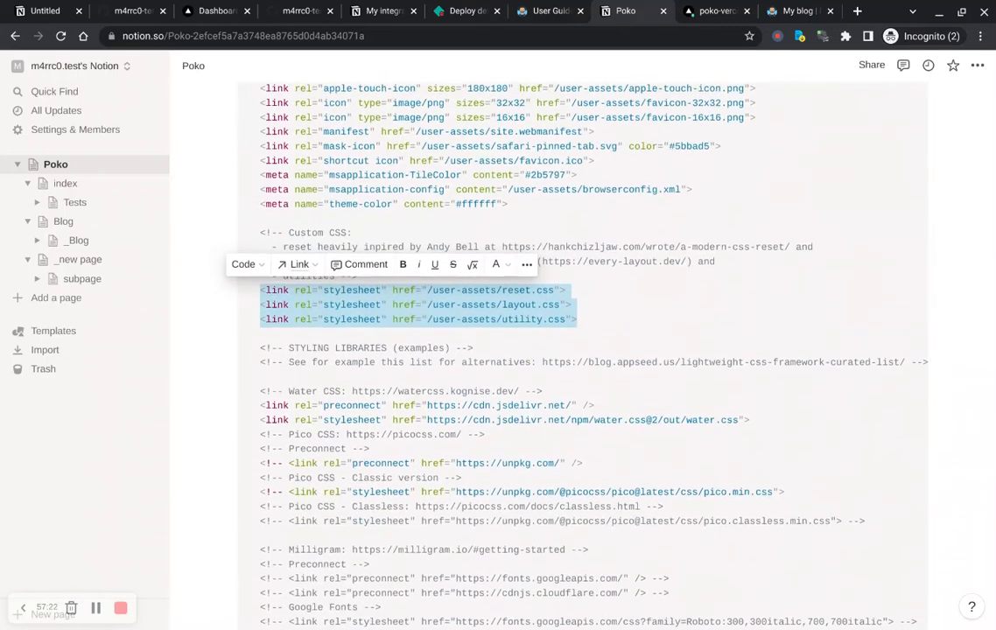
left_click(608, 333)
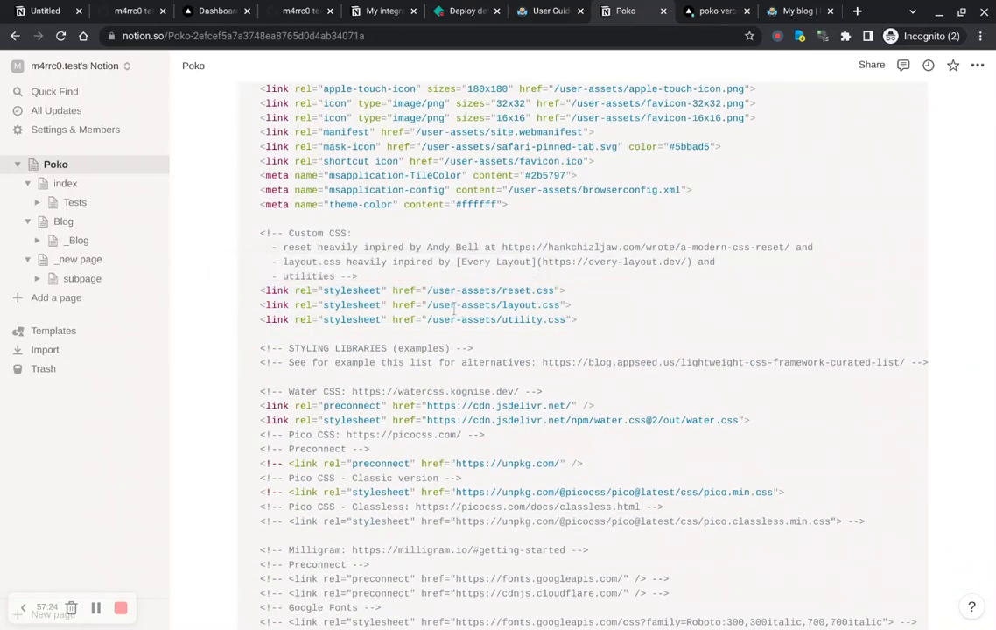
left_click_drag(428, 302, 555, 308)
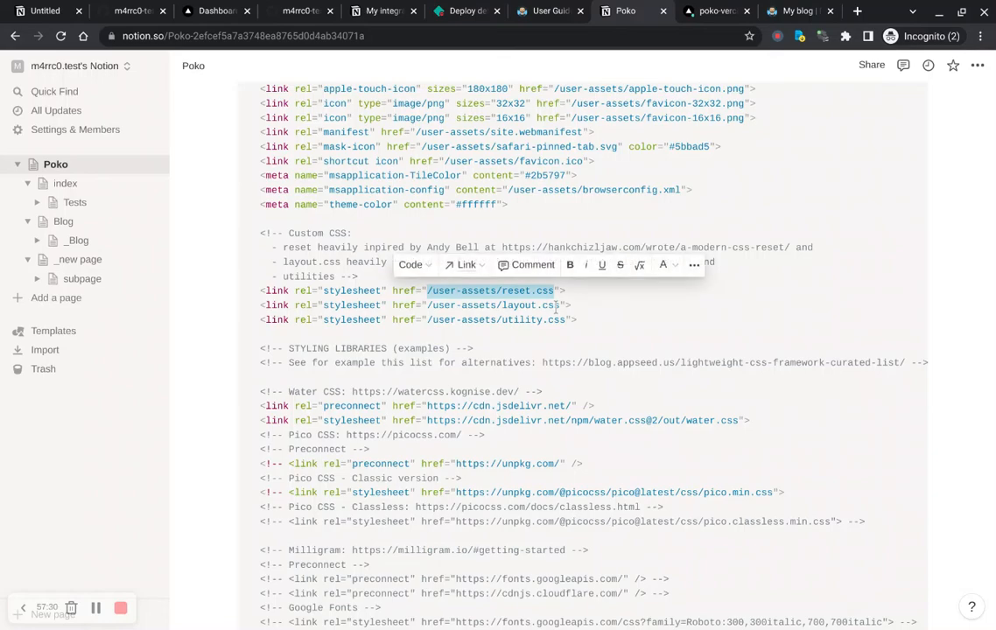
scroll(484, 340, "down", 6)
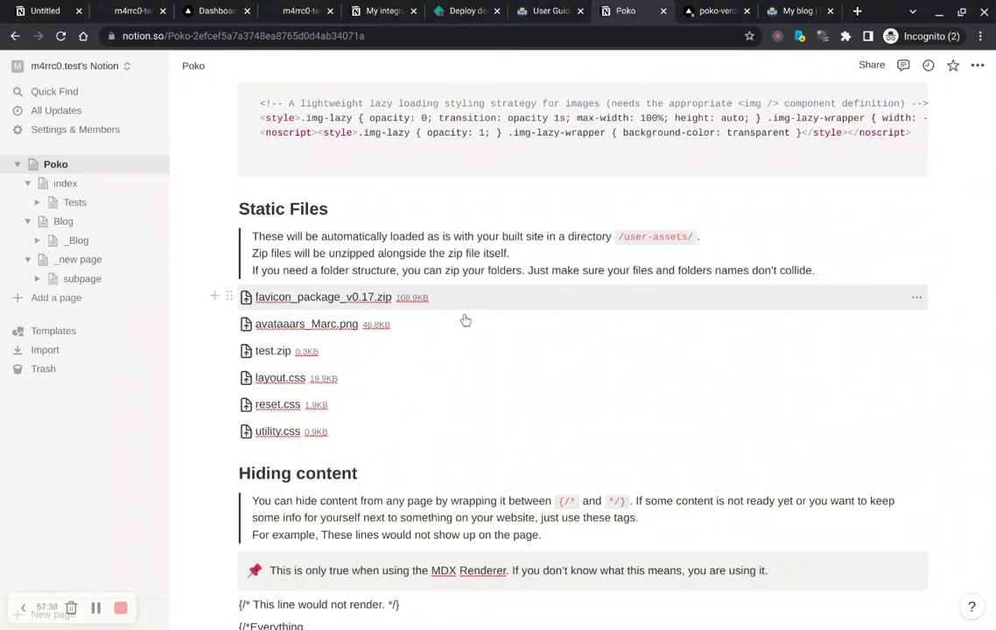
scroll(465, 321, "up", 10)
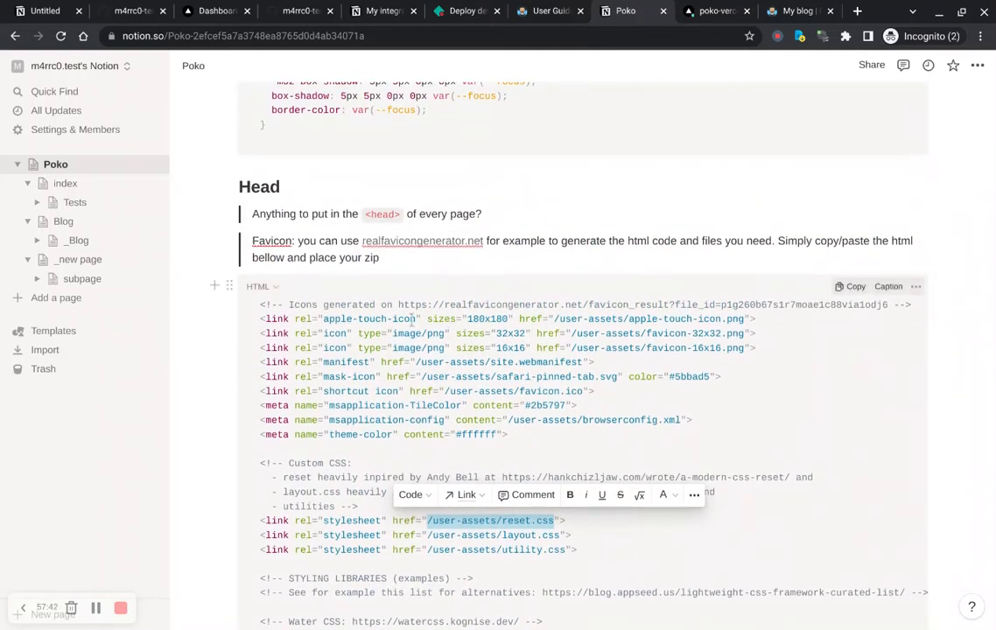
left_click_drag(398, 318, 573, 318)
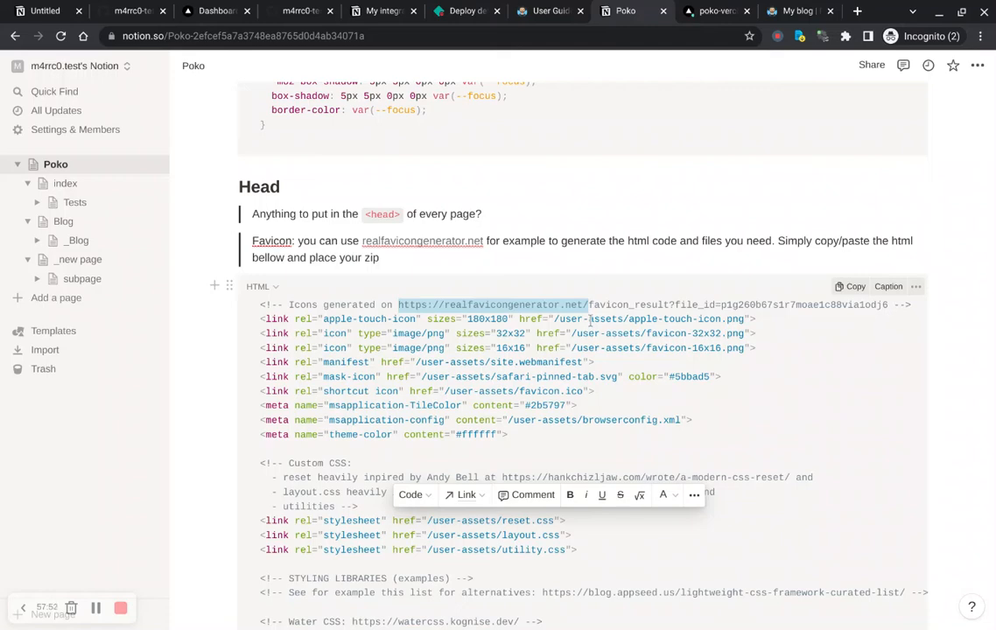
left_click(526, 461)
left_click_drag(433, 442, 245, 334)
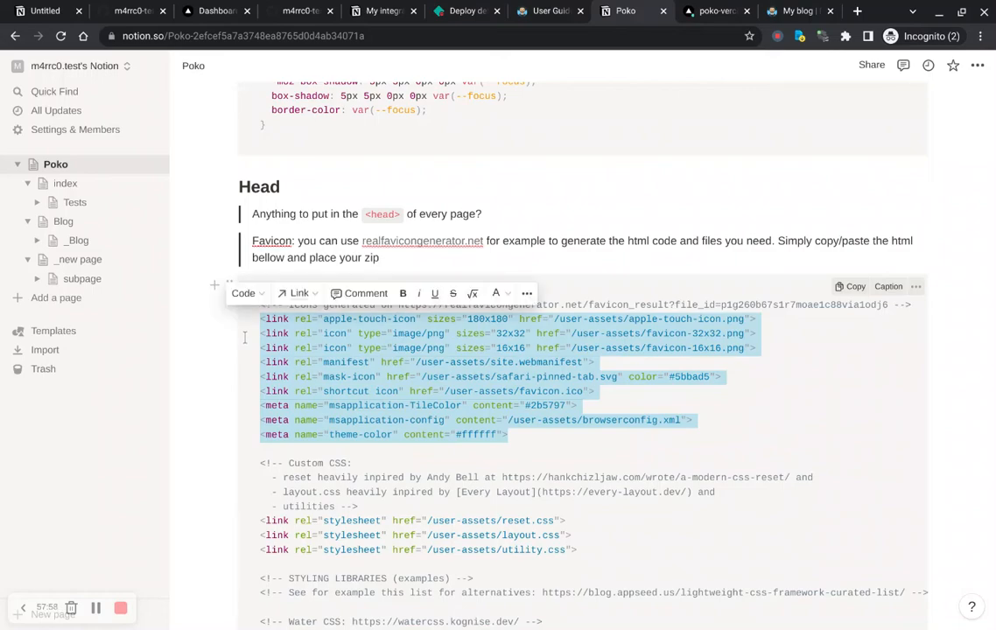
scroll(435, 403, "down", 9)
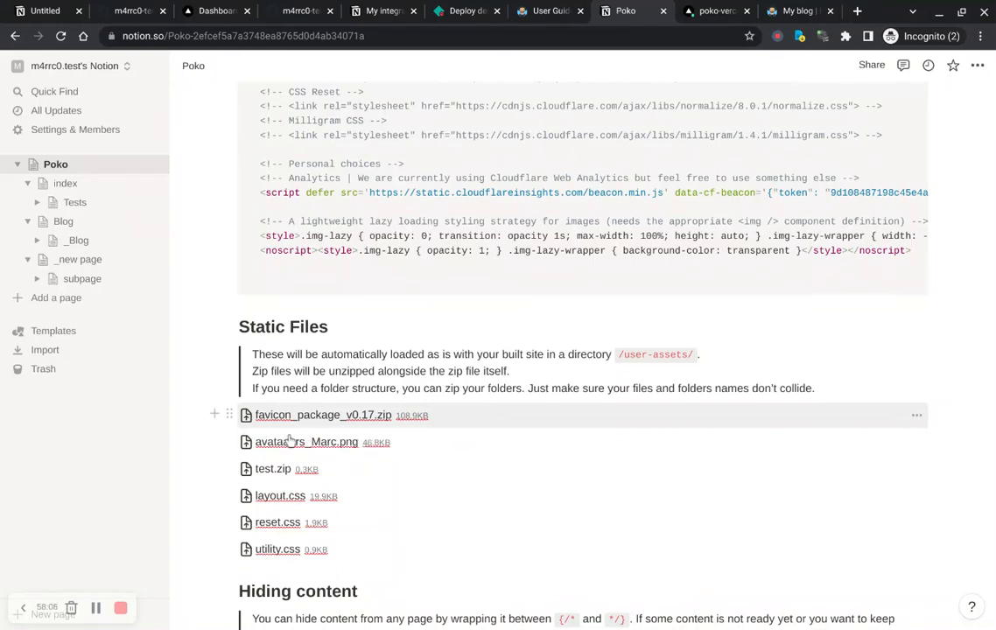
scroll(291, 440, "up", 10)
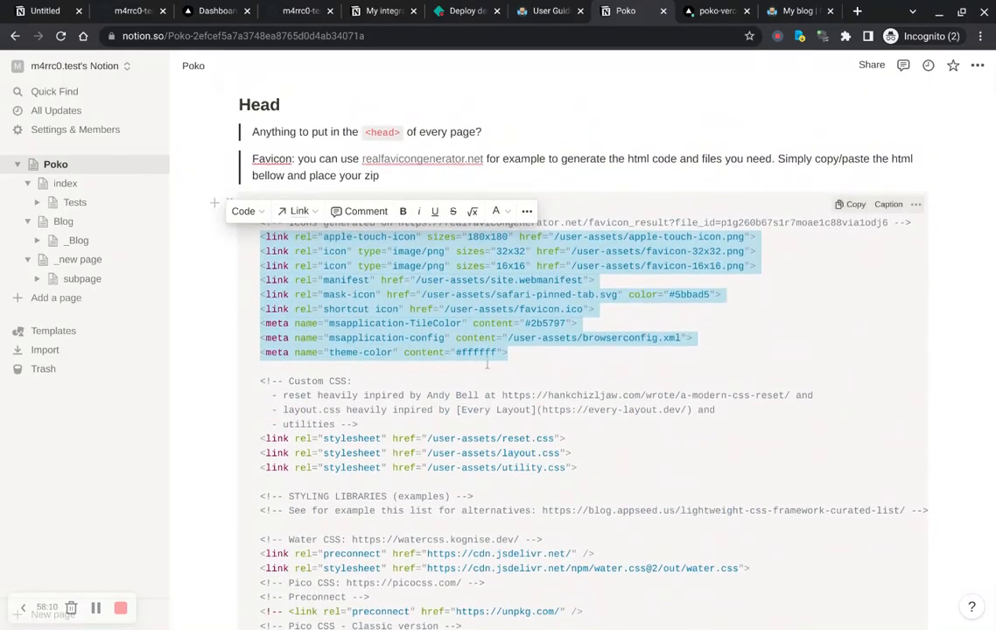
left_click(537, 357)
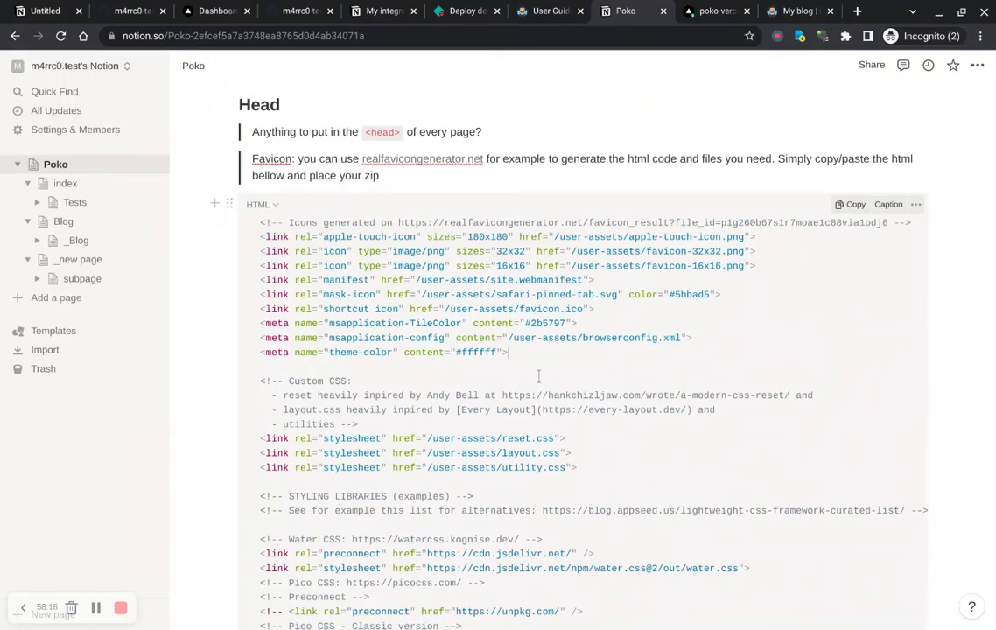
Step: Examine the Hiding content section's opening and closing comment tags and its hidden export examples
scroll(537, 376, "down", 10)
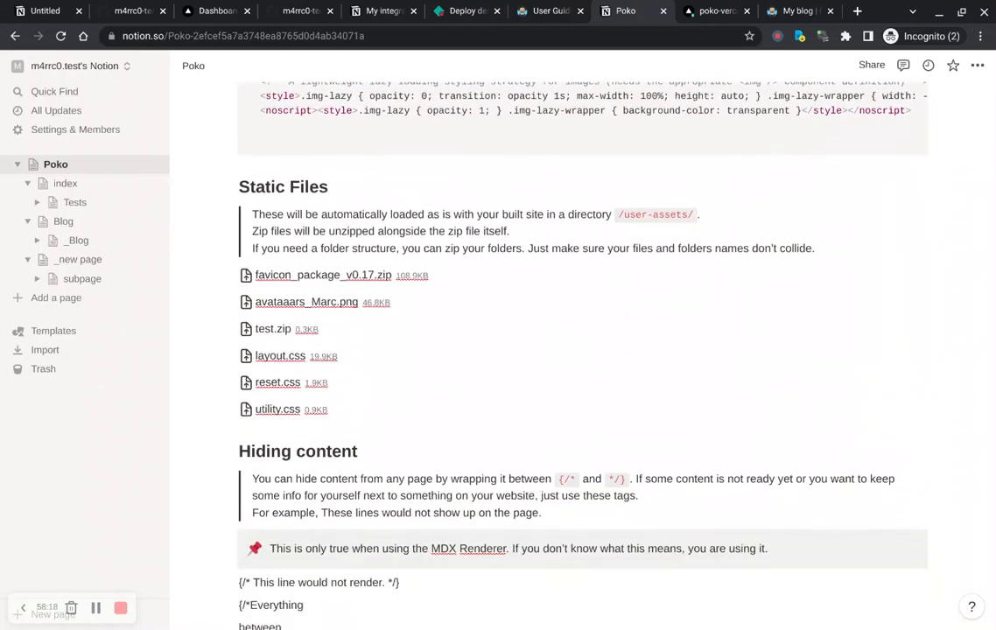
scroll(538, 376, "down", 3)
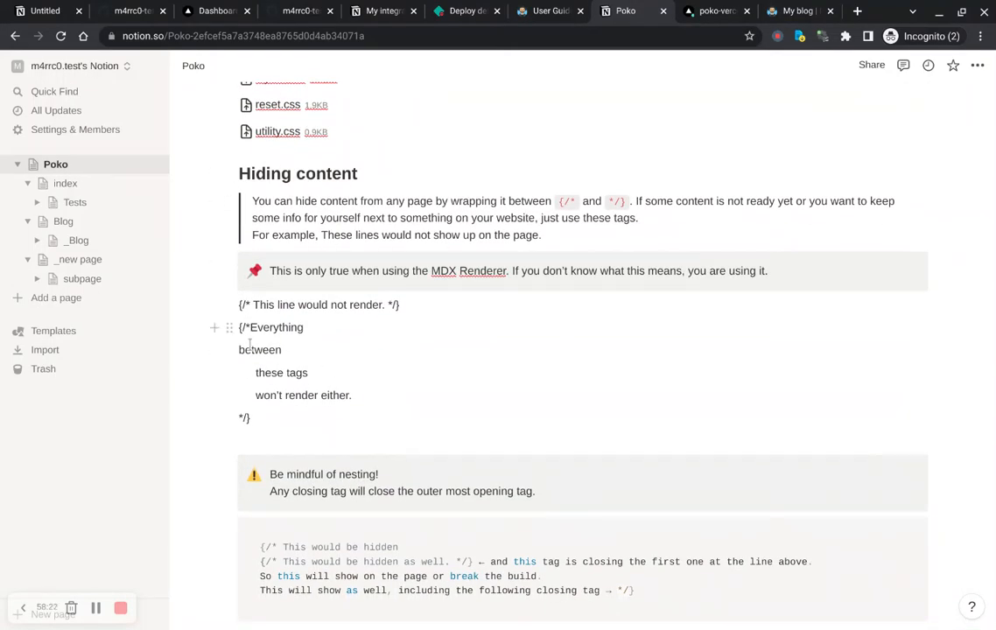
left_click_drag(250, 328, 237, 326)
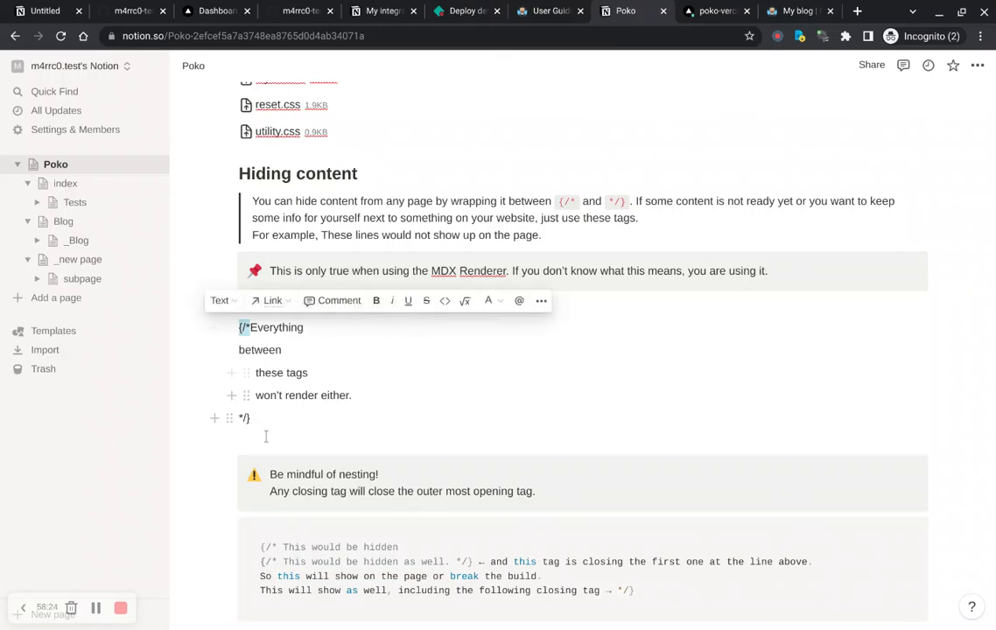
left_click_drag(261, 444, 234, 443)
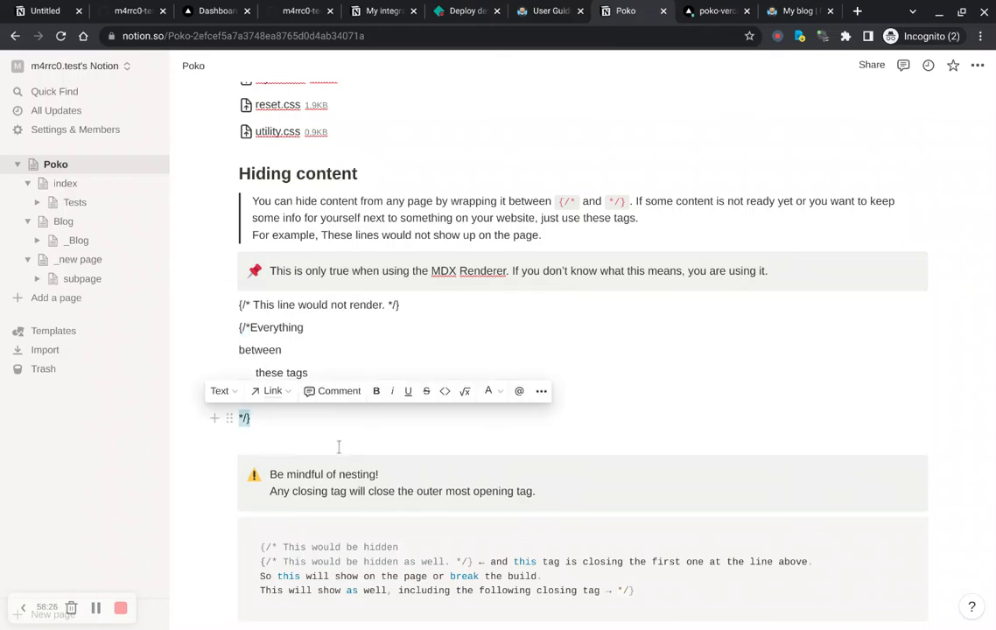
scroll(339, 447, "down", 7)
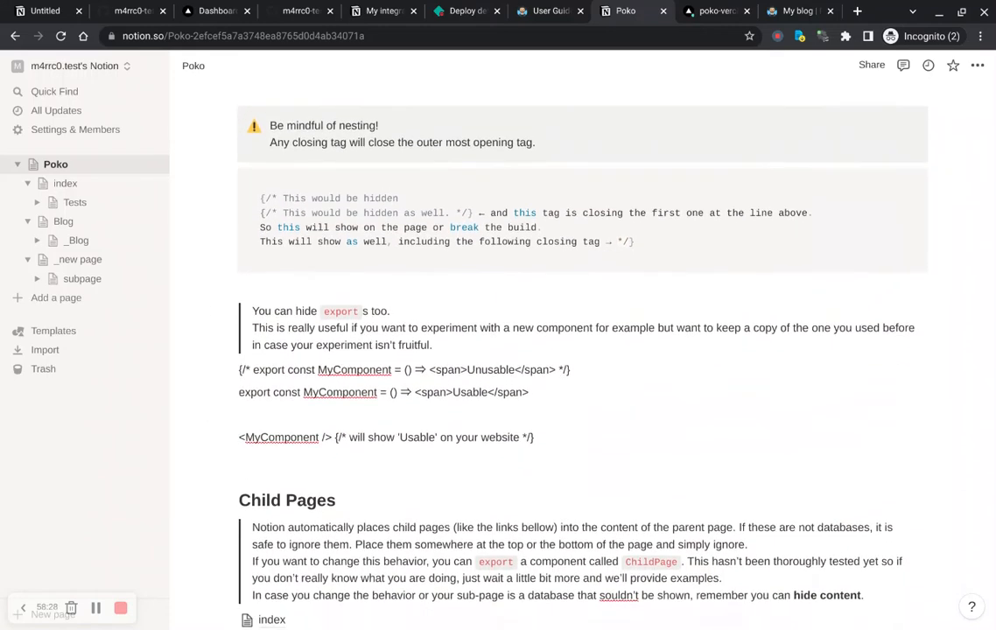
scroll(518, 350, "up", 2)
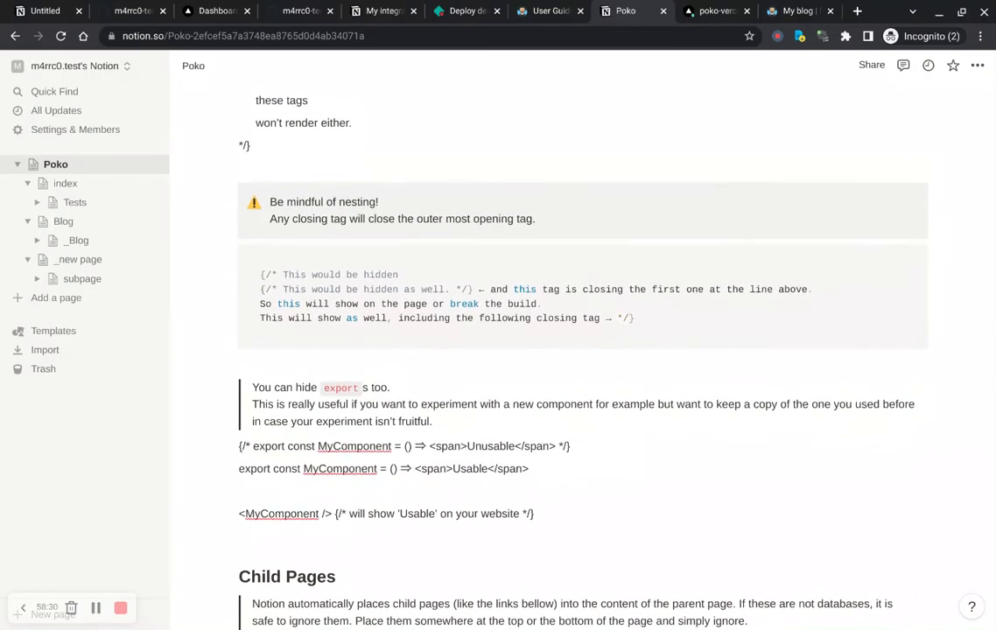
scroll(518, 316, "down", 2)
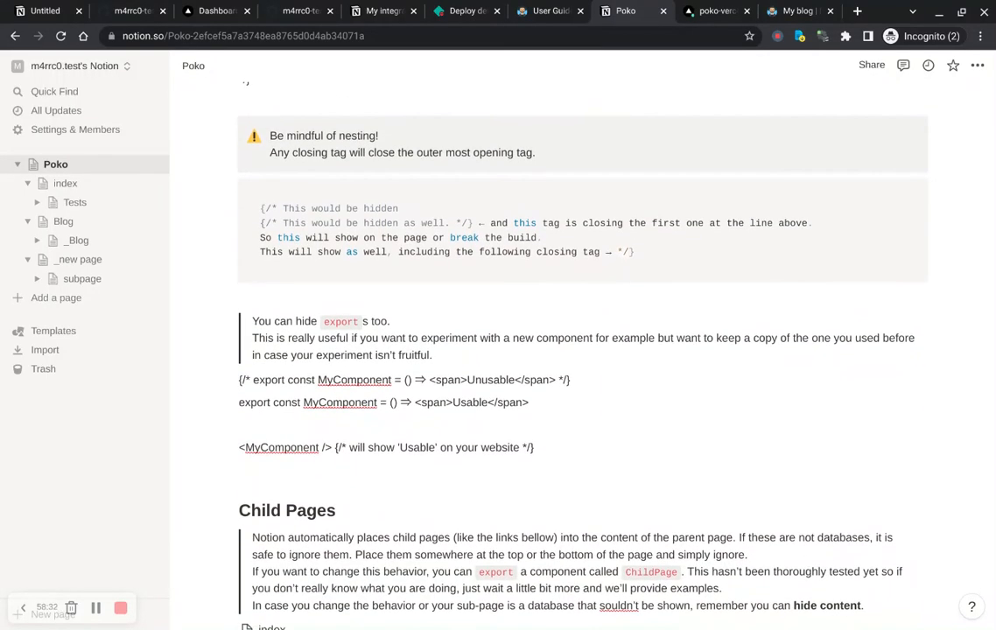
scroll(519, 350, "down", 5)
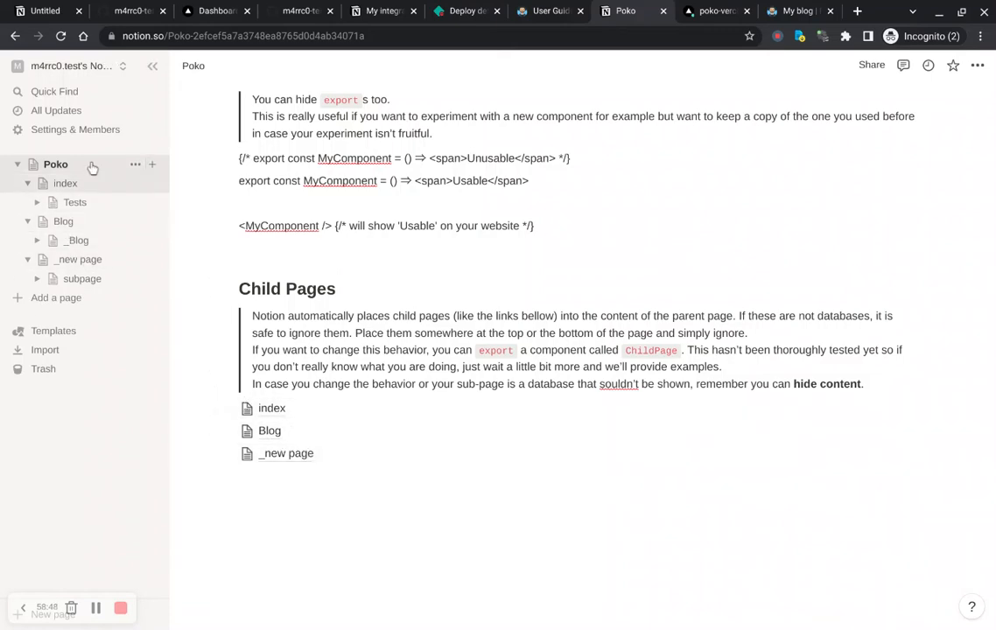
Step: Open the index page, add a subpage named "tests 2" under it, then delete that subpage
left_click(73, 190)
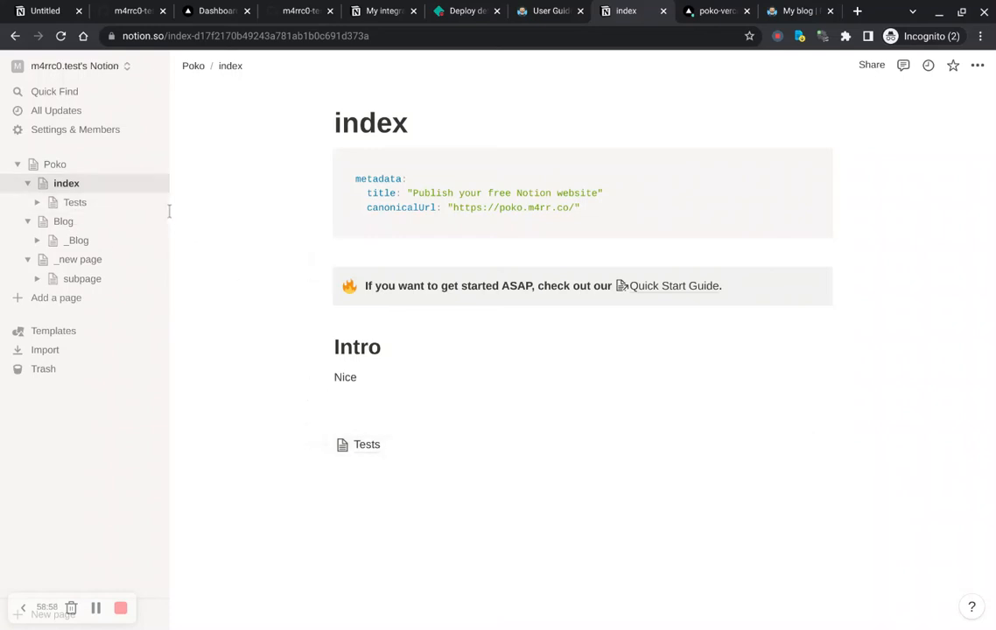
left_click(152, 184)
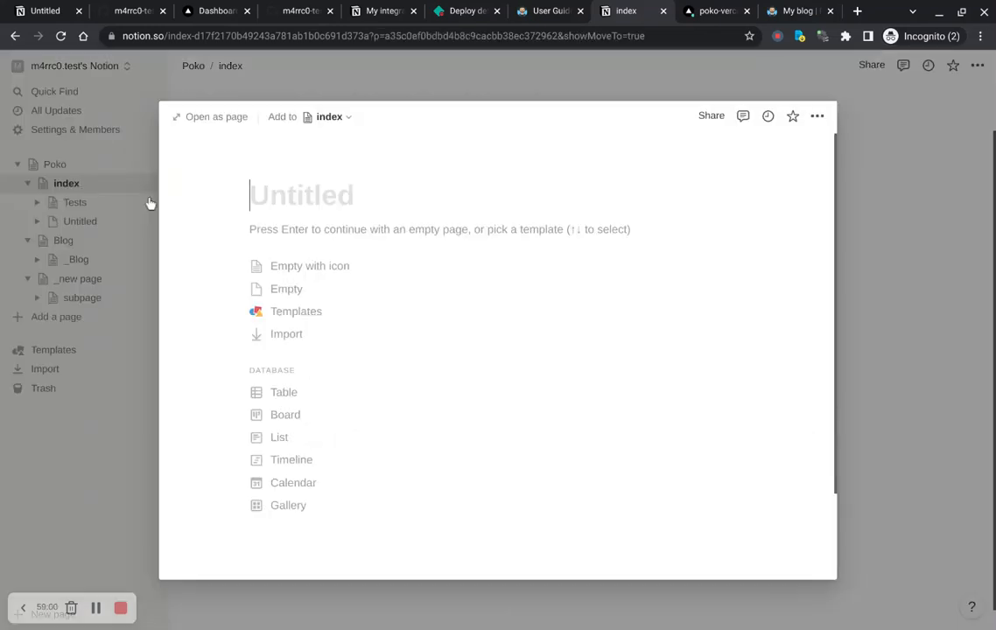
type("tests 2")
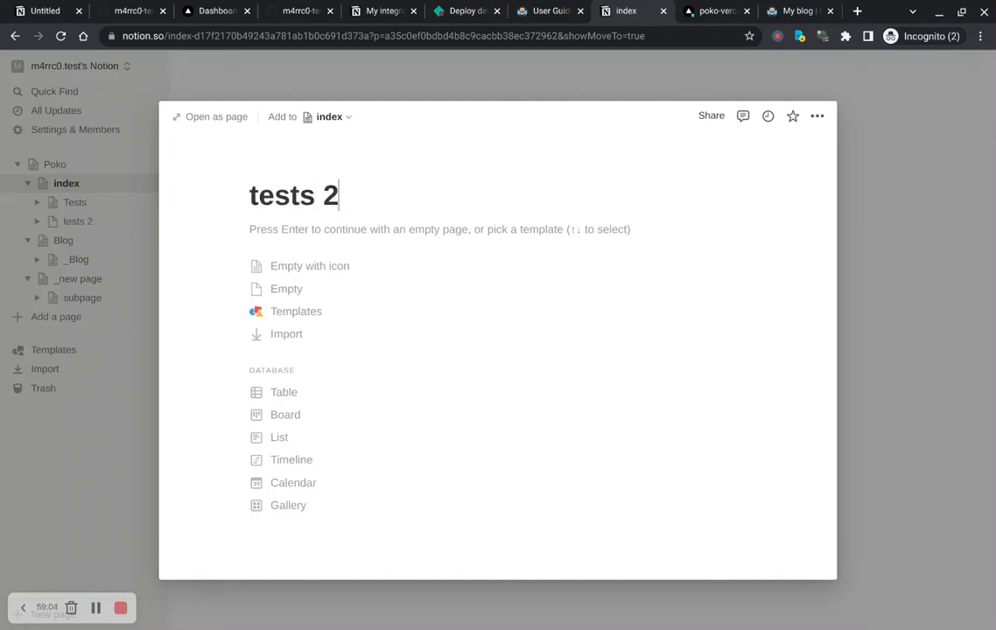
key("Return")
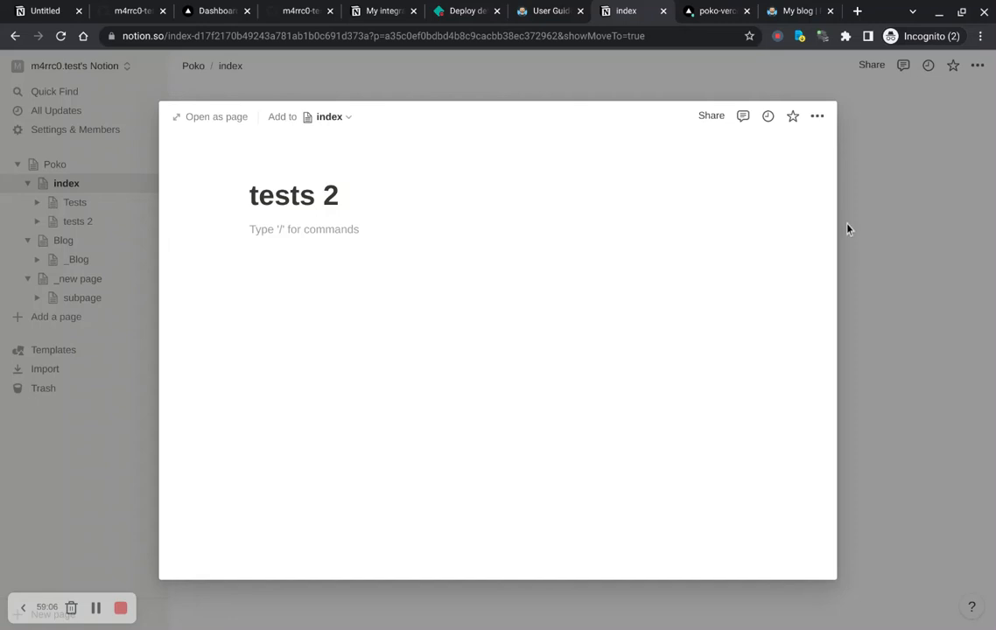
left_click(847, 230)
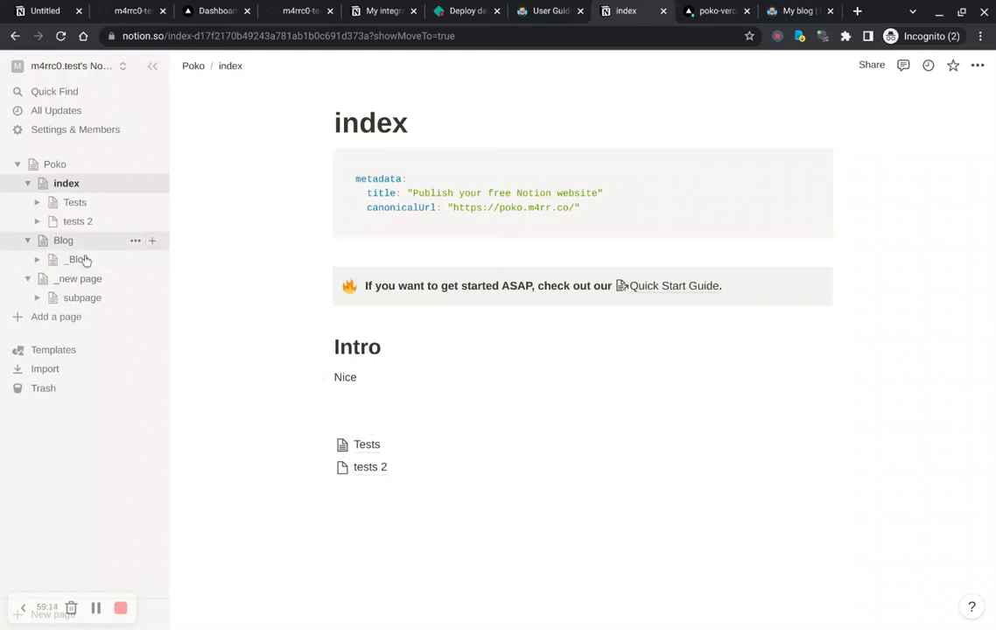
left_click(135, 224)
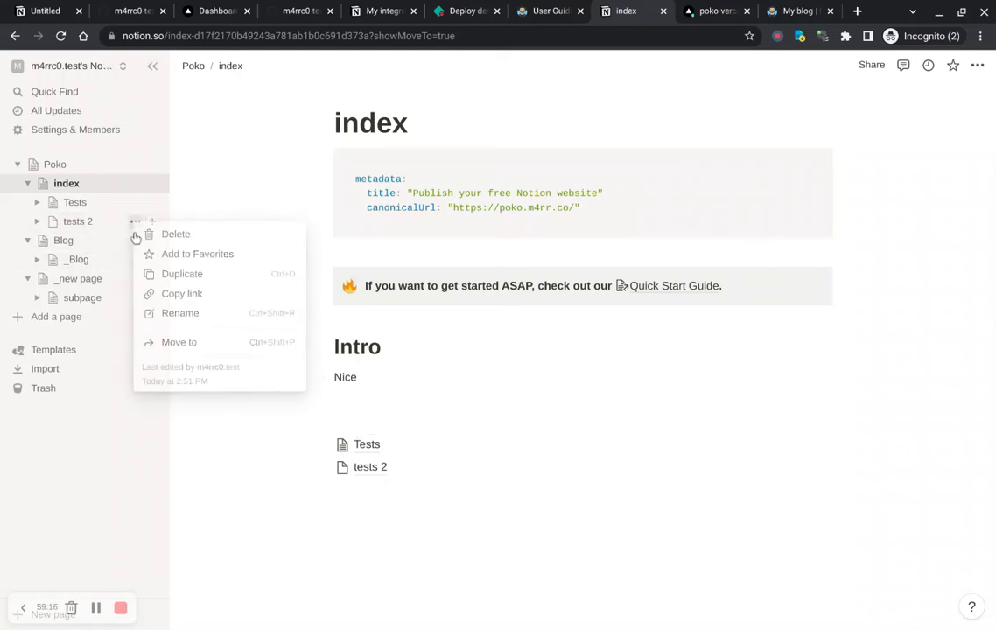
left_click(208, 238)
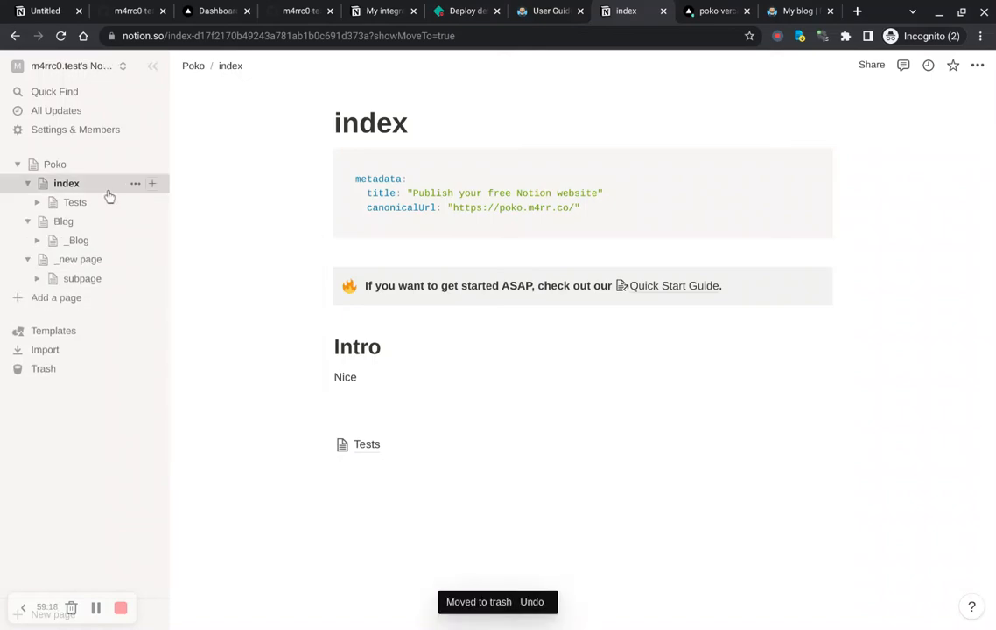
Step: Review the Poko settings page from its YAML block through Exports, Global Styles, Static Files and Child Pages
left_click(74, 172)
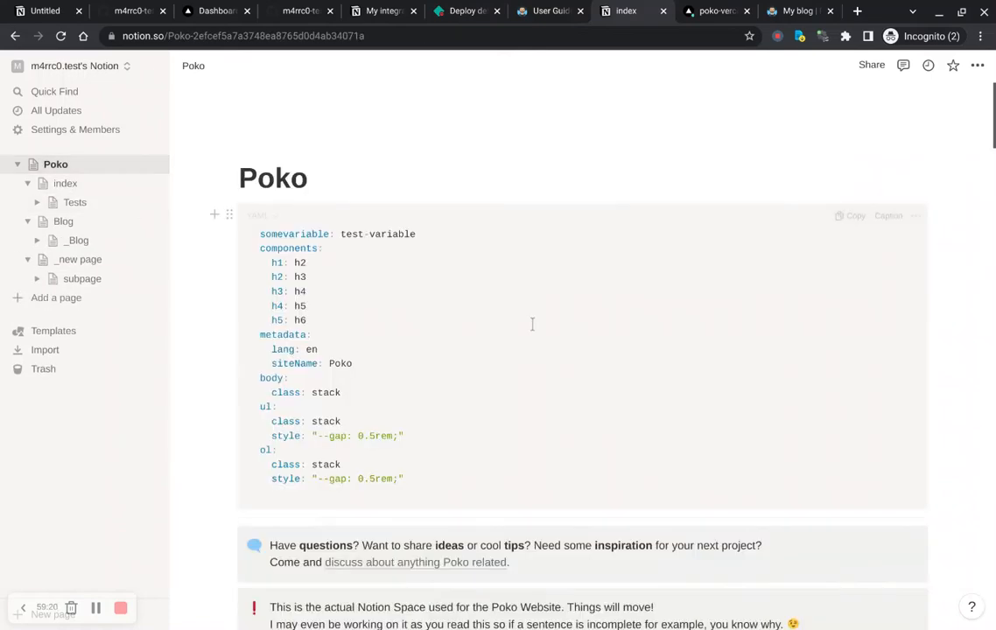
scroll(531, 324, "down", 5)
scroll(532, 324, "down", 10)
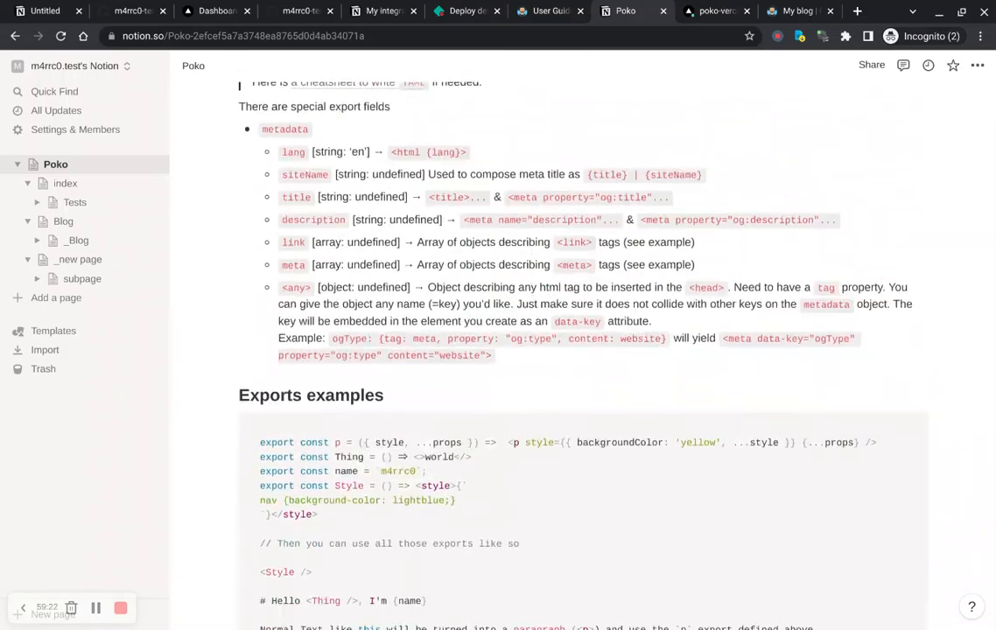
scroll(531, 324, "up", 4)
scroll(531, 323, "down", 5)
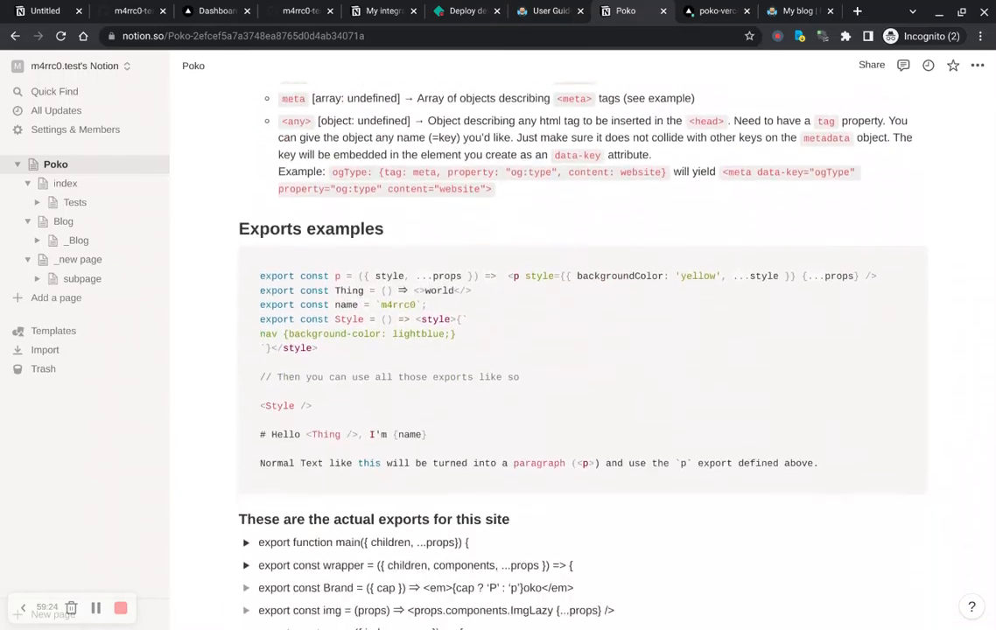
scroll(531, 324, "down", 12)
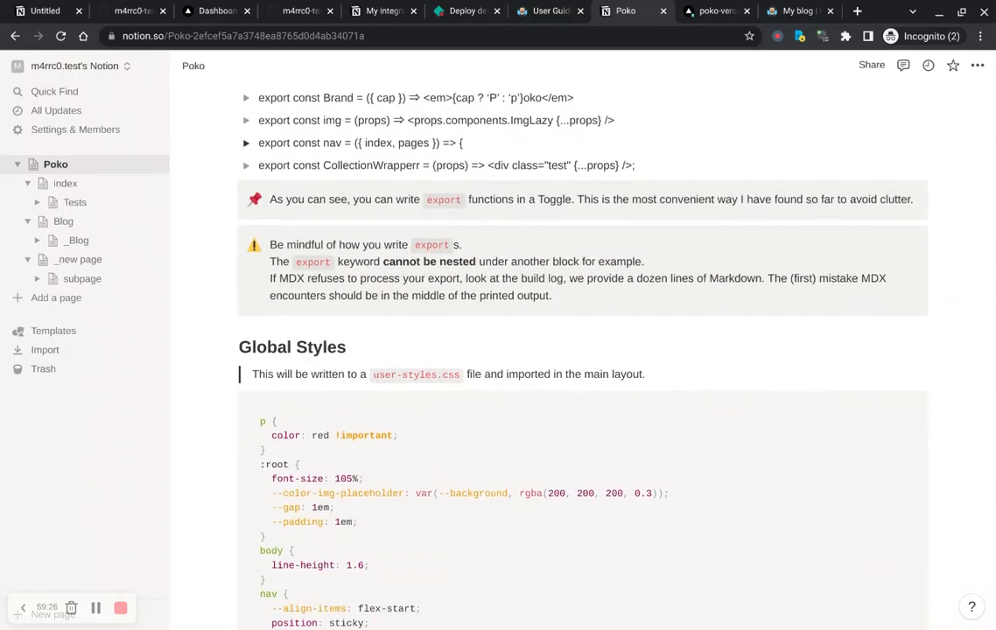
scroll(531, 323, "down", 15)
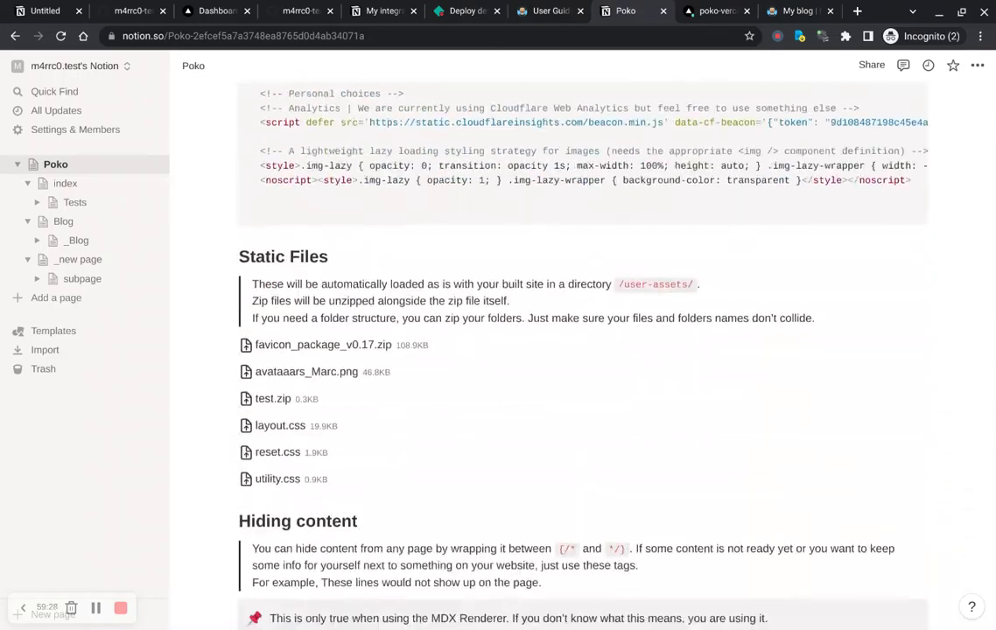
scroll(531, 324, "down", 7)
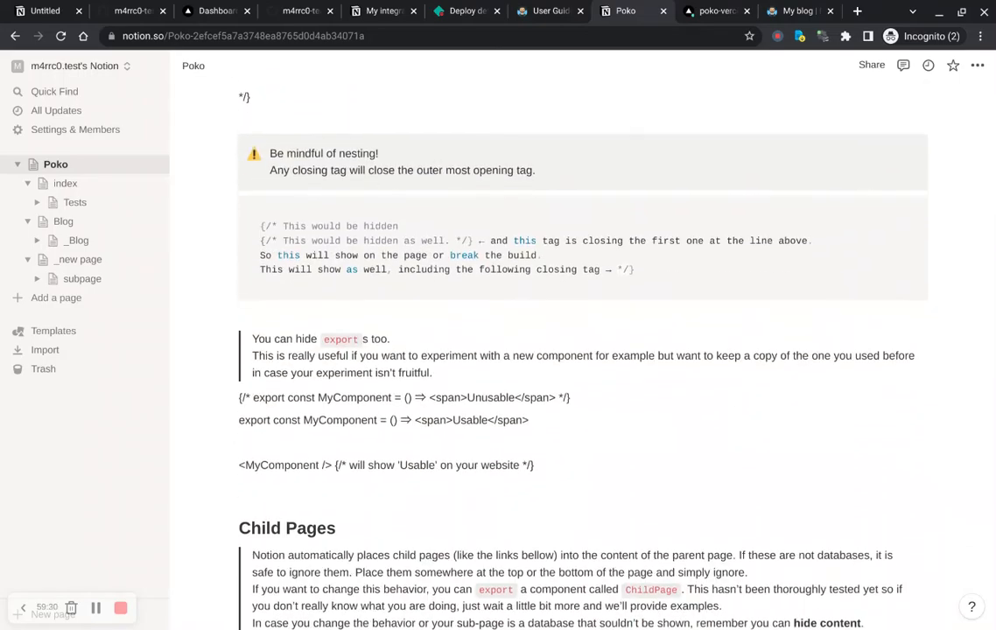
scroll(532, 324, "down", 1)
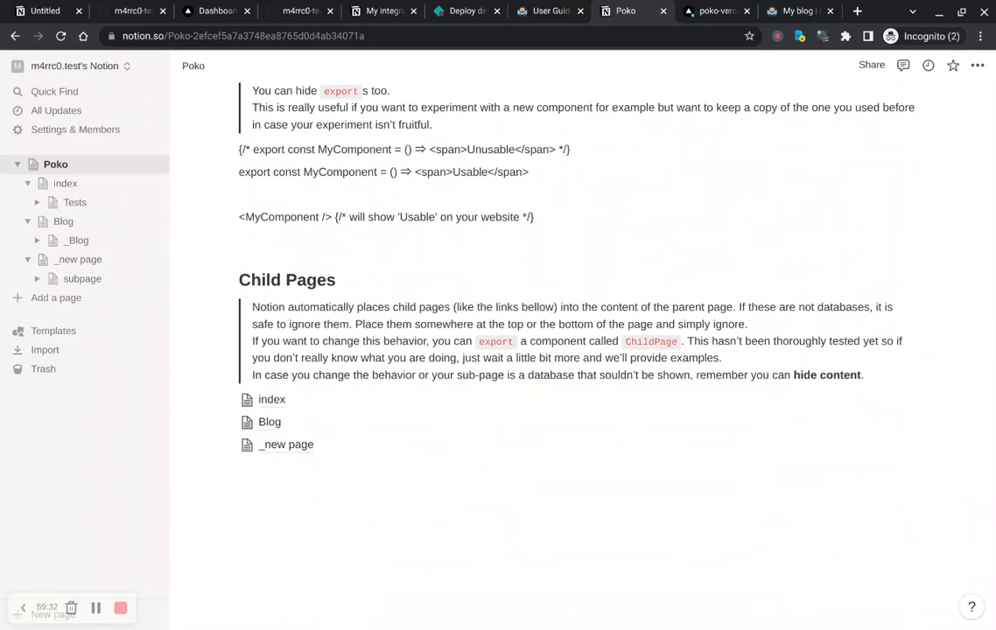
scroll(531, 324, "up", 20)
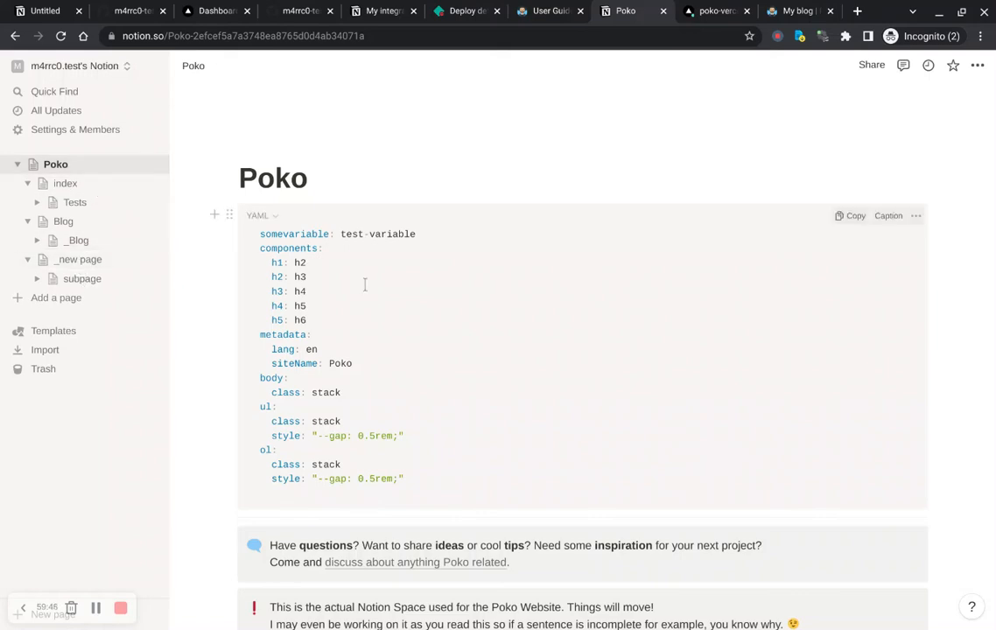
scroll(365, 284, "down", 6)
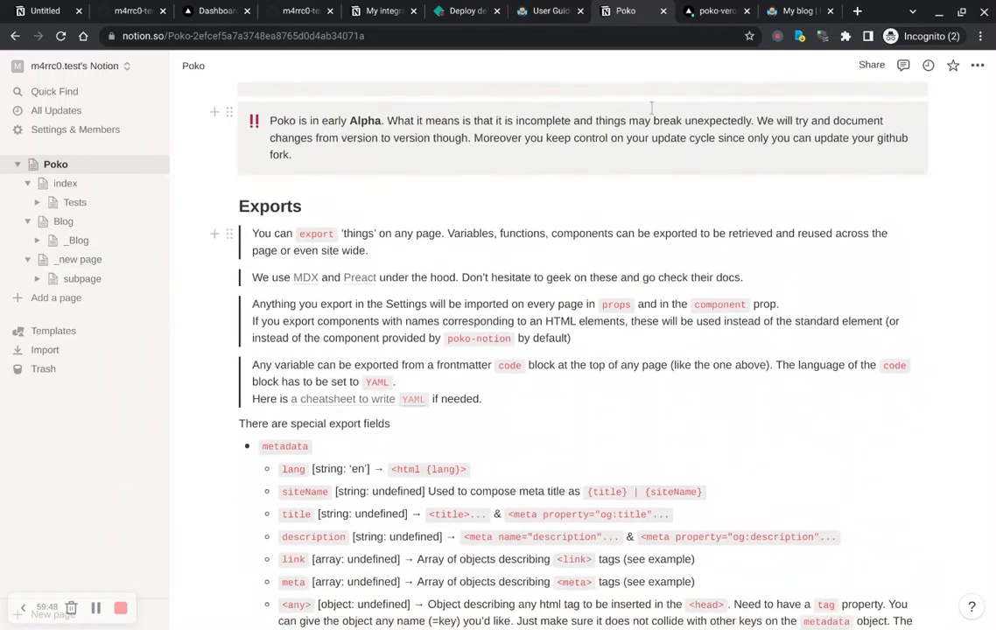
Step: Close the developer tools on the deployed blog and delete the _new page page from the Notion workspace
left_click(795, 11)
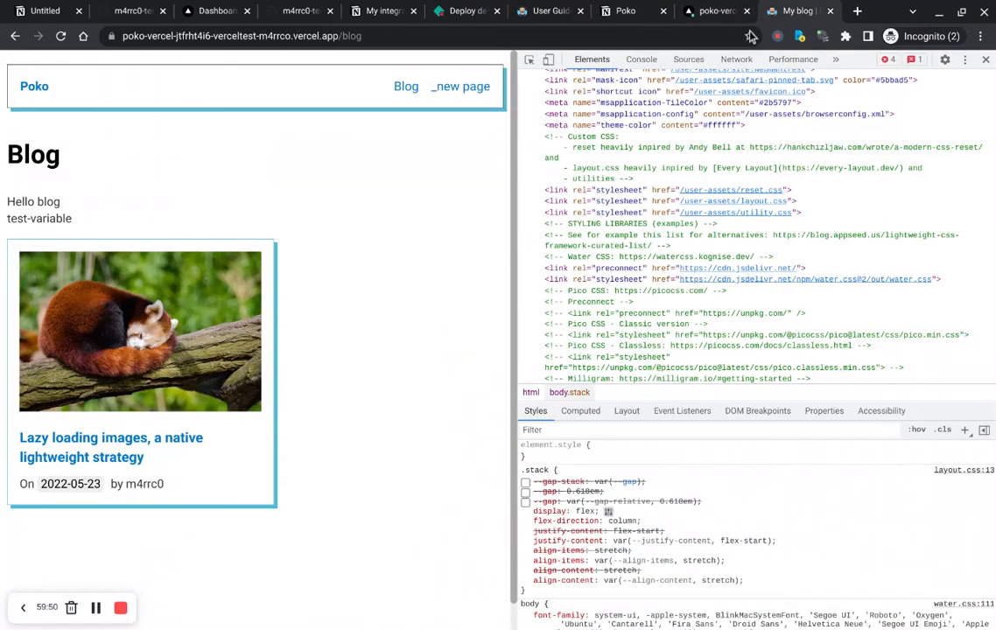
left_click(986, 59)
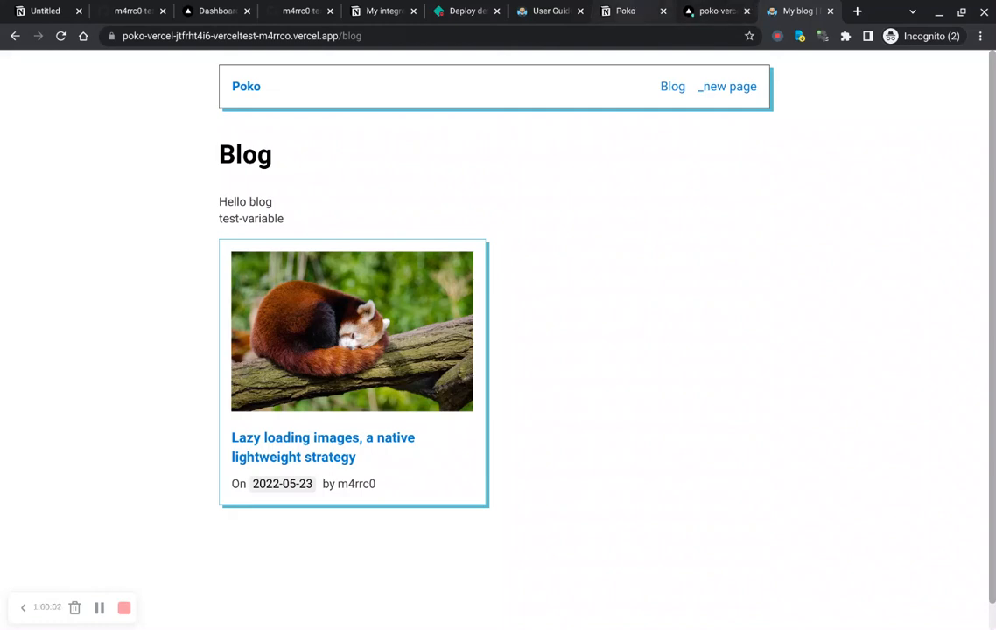
left_click(625, 11)
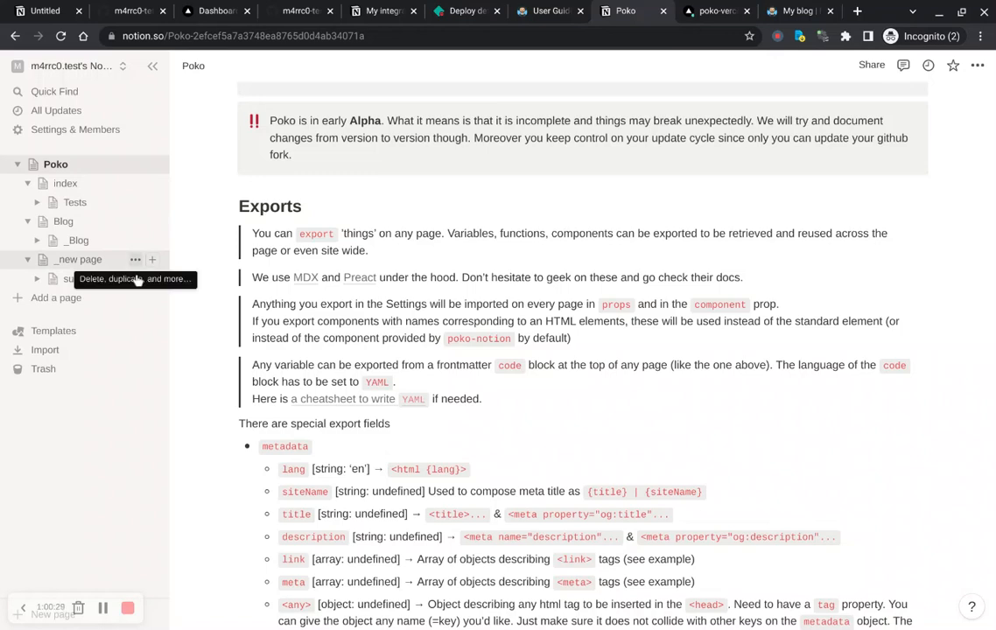
left_click(135, 260)
left_click(216, 280)
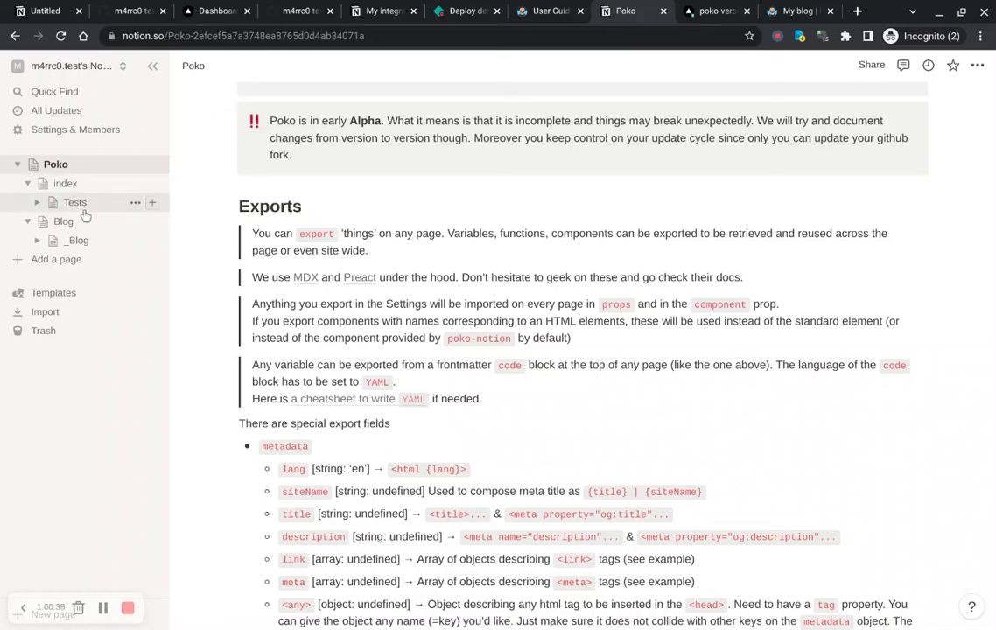
Step: Open the deployed site's /tests page in the browser
key("ctrl+Tab")
key("ctrl+Tab")
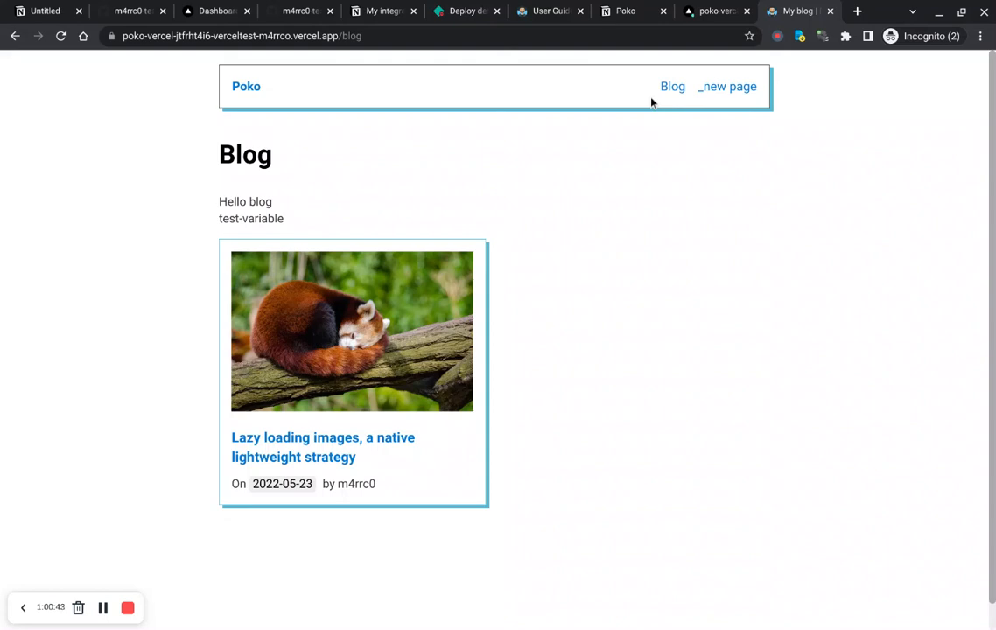
key("ctrl+shift+Tab")
key("ctrl+shift+Tab")
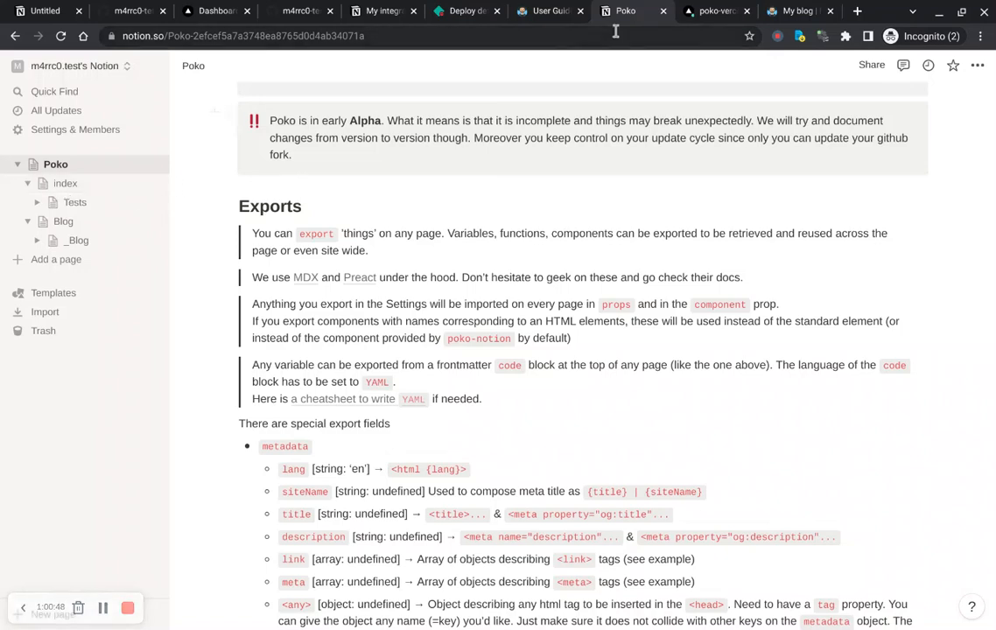
left_click(810, 11)
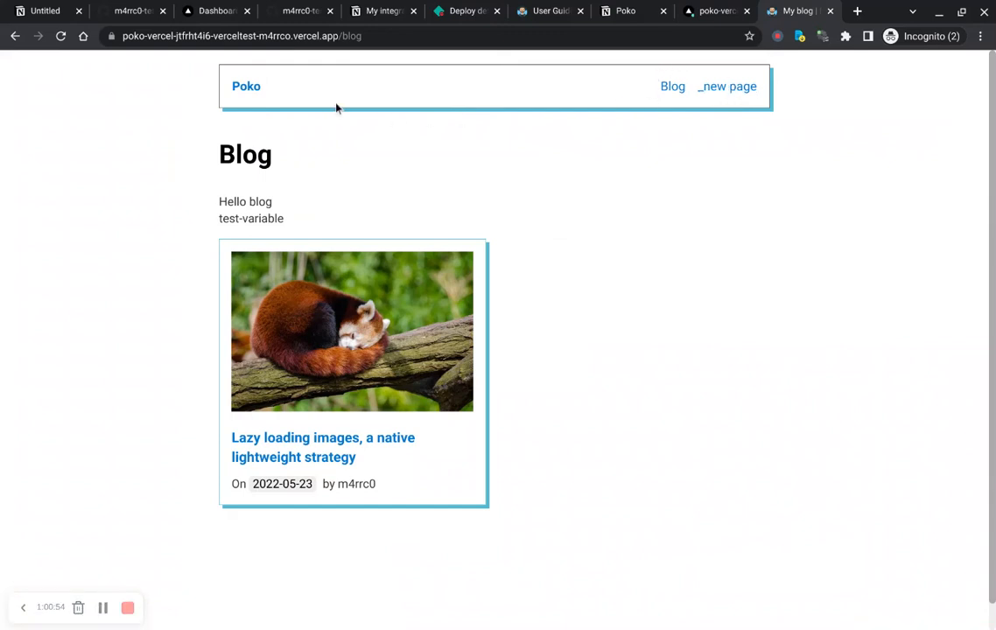
double_click(407, 36)
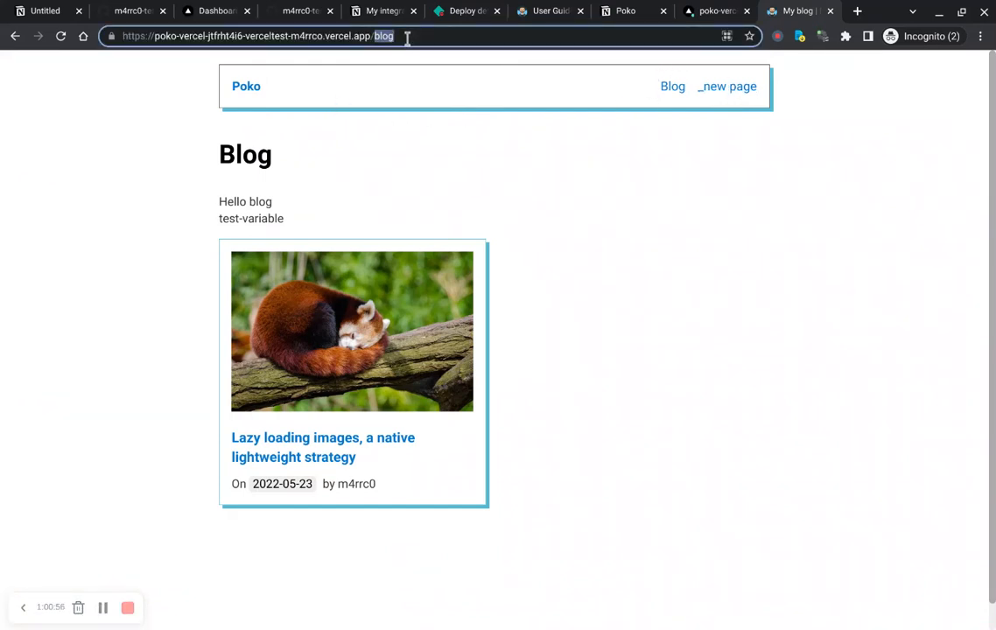
type("tests")
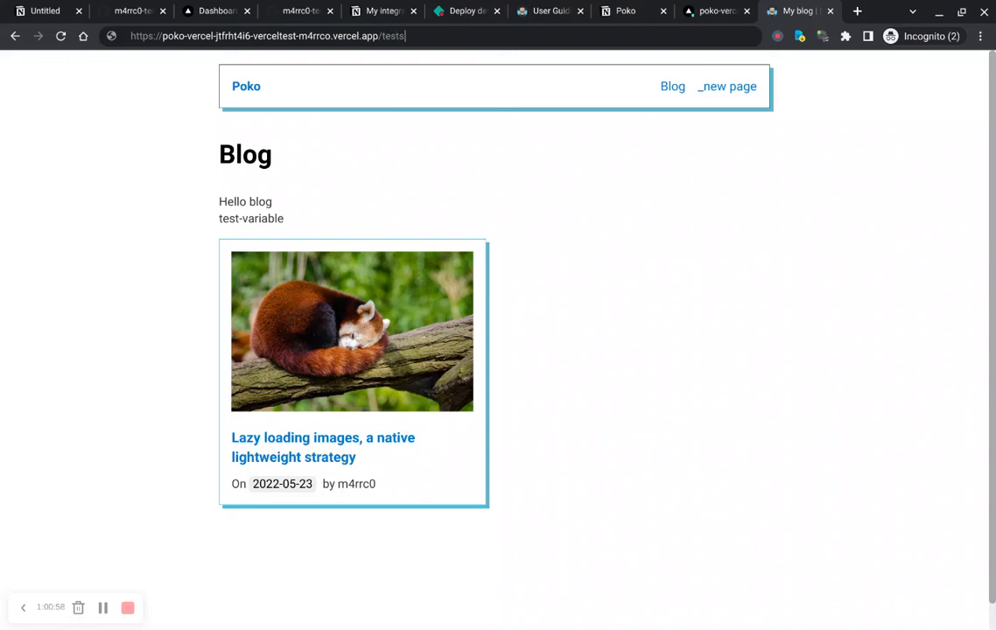
key("Return")
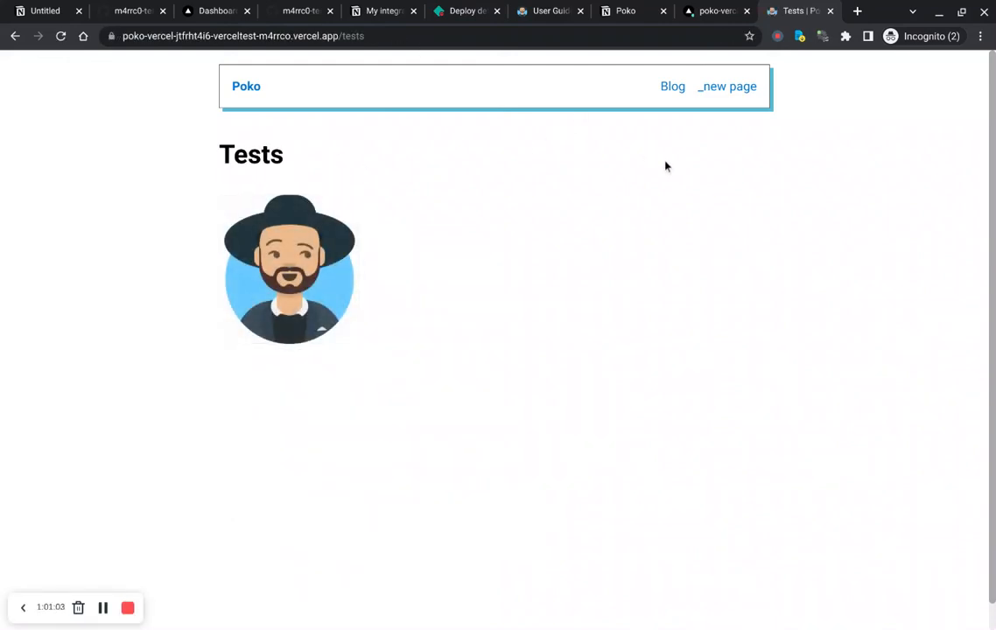
Step: Open the deployed site's home page from the Poko link in its header
key("ctrl+8")
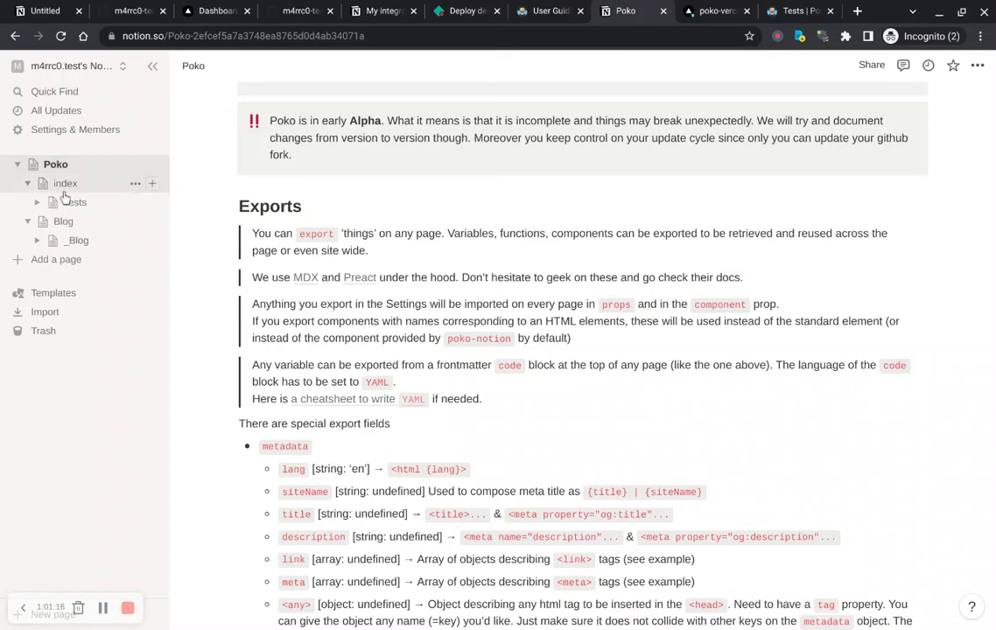
left_click(813, 12)
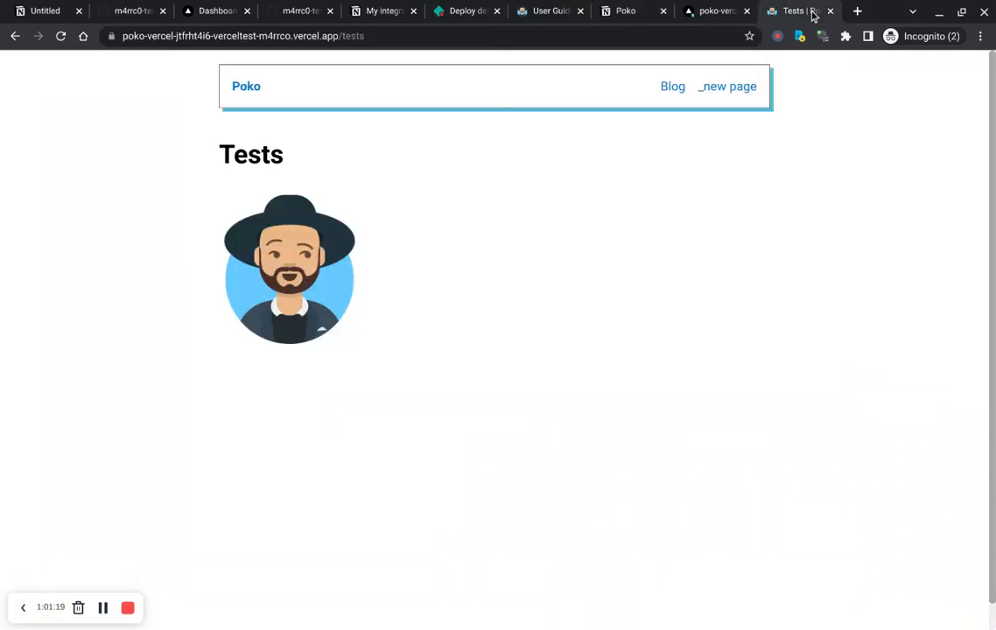
left_click(247, 92)
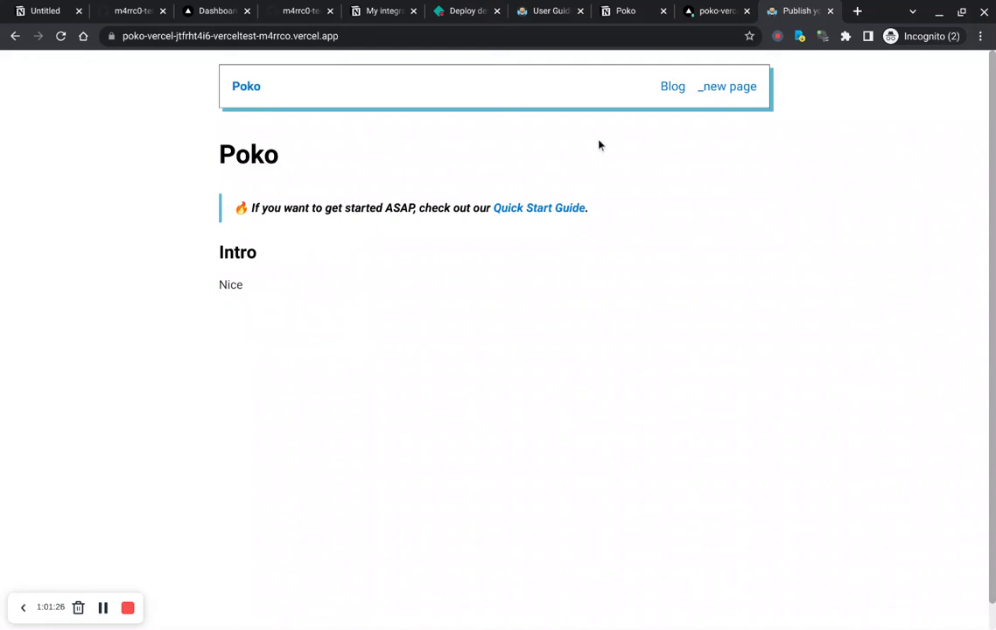
Step: Move the Tests page out of index so it sits directly under Poko
key("ctrl+shift+Tab")
key("ctrl+shift+Tab")
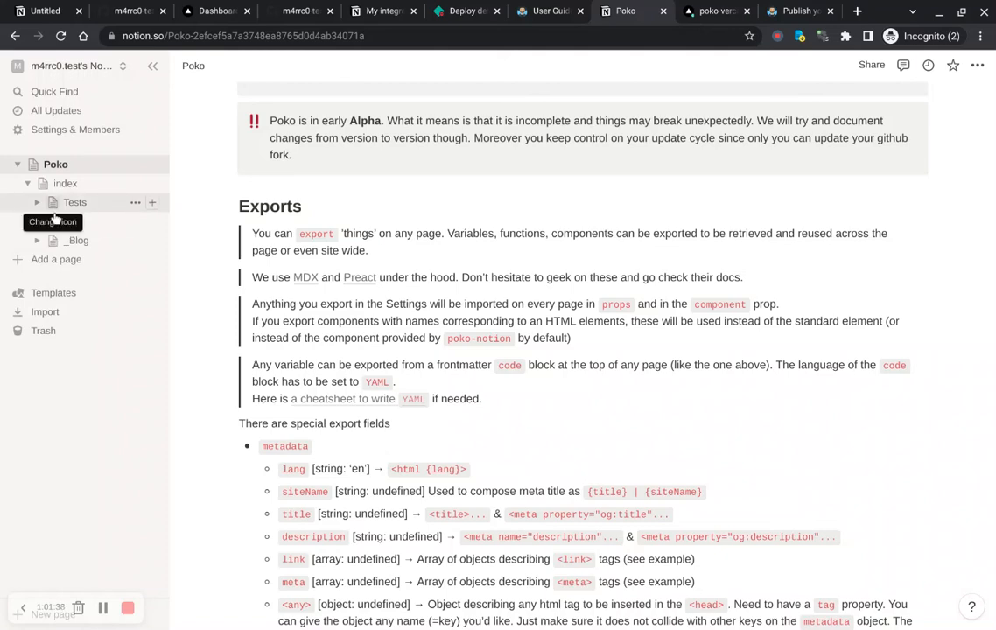
left_click_drag(53, 210, 66, 179)
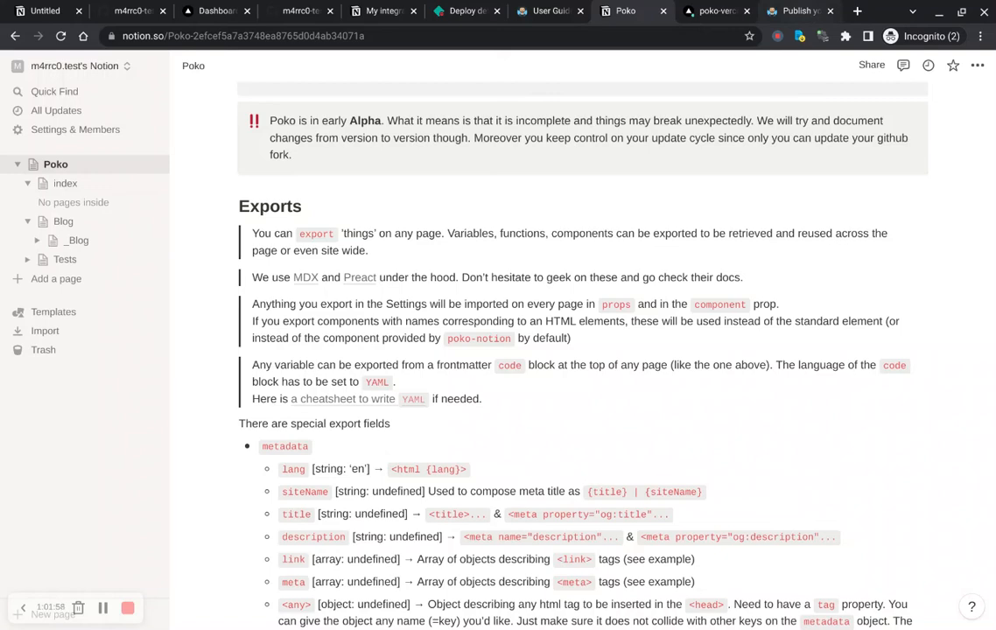
Step: Go back to the deployed /tests page and select the tests path in its address
left_click(801, 11)
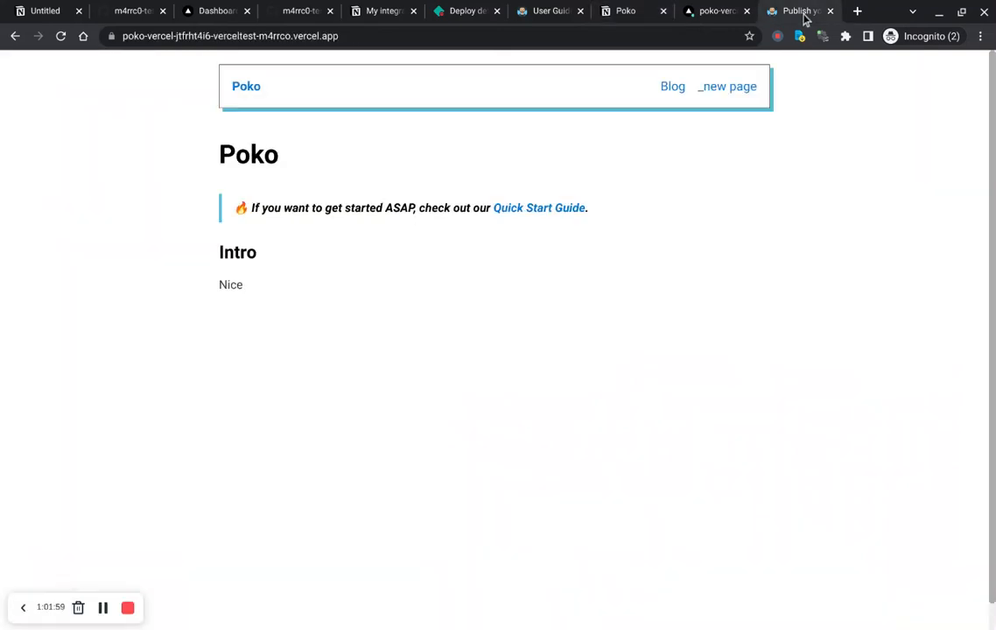
left_click(372, 38)
key("alt+Left")
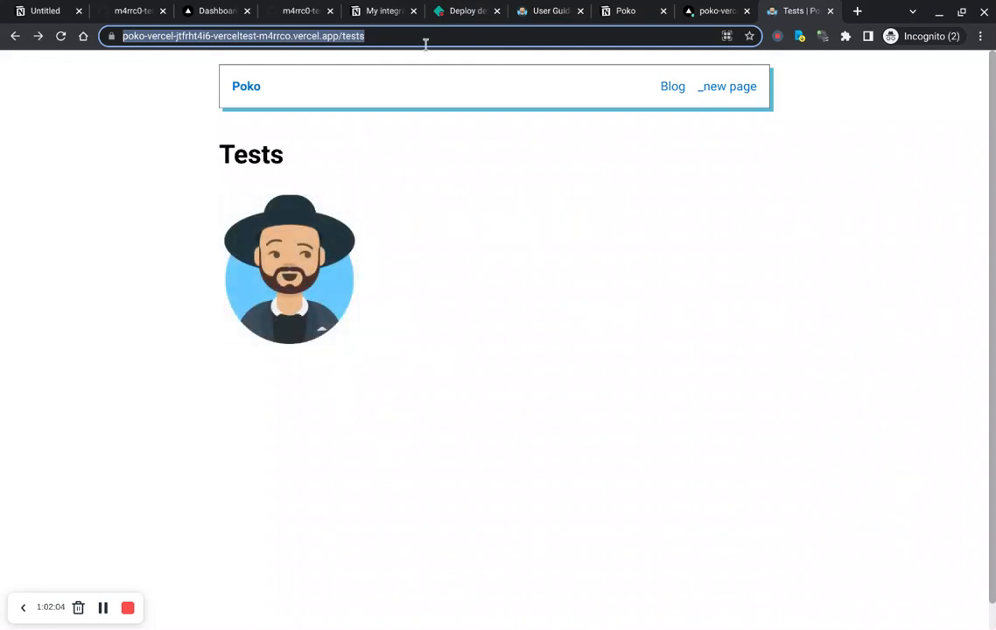
left_click(638, 17)
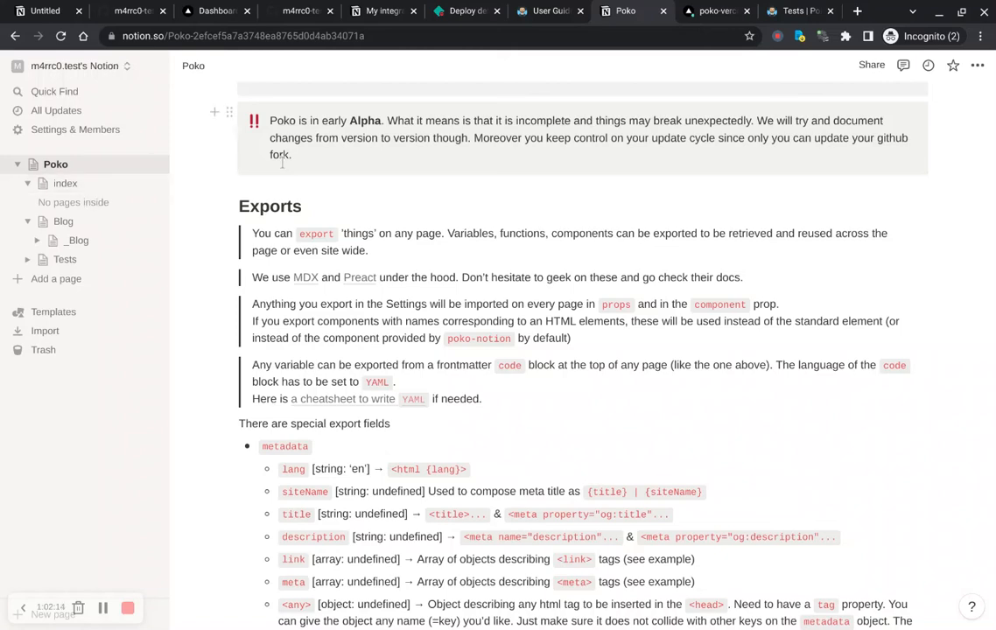
left_click(790, 10)
left_click(378, 38)
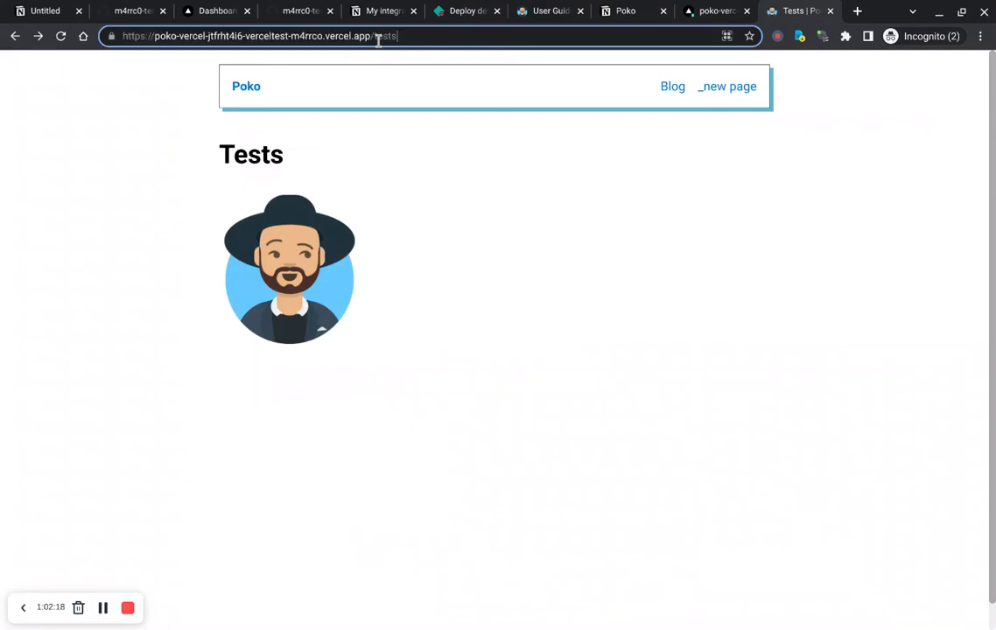
double_click(378, 37)
left_click(374, 36)
left_click_drag(371, 36, 397, 36)
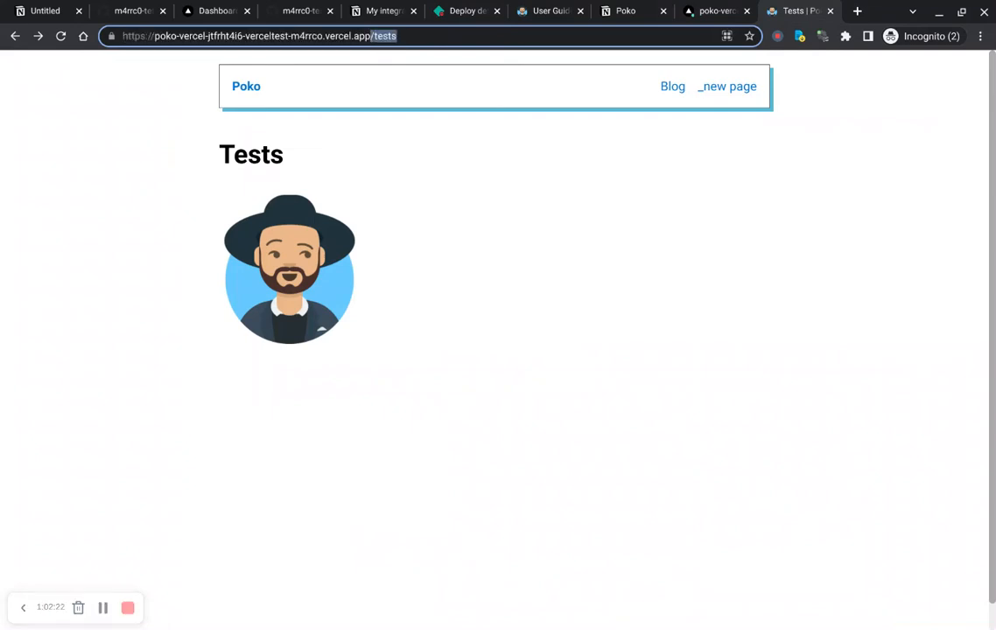
Step: Create a new page under Poko titled sub/page containing the text some content
left_click(639, 13)
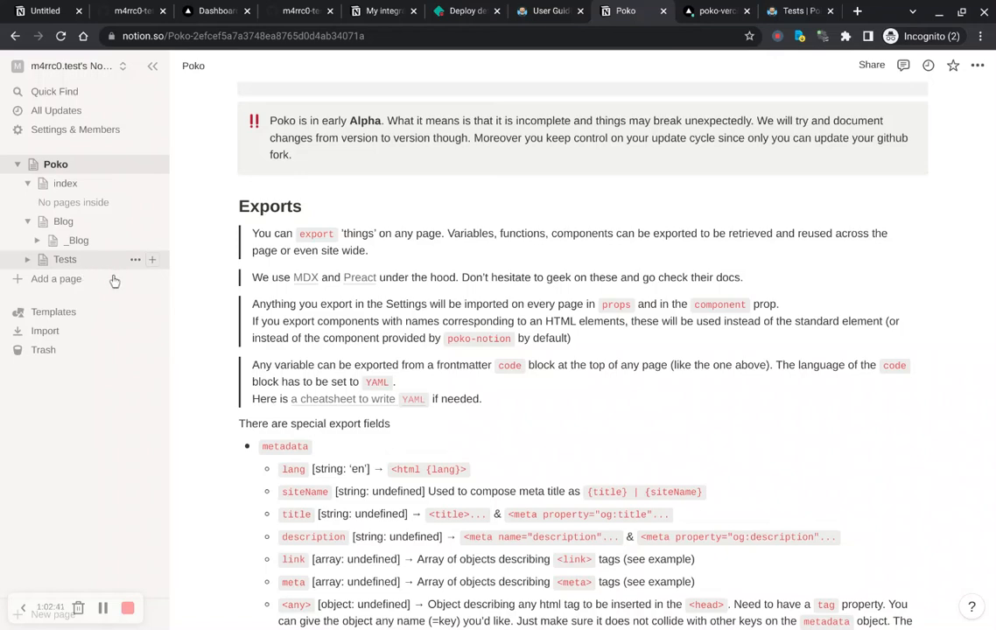
left_click(153, 168)
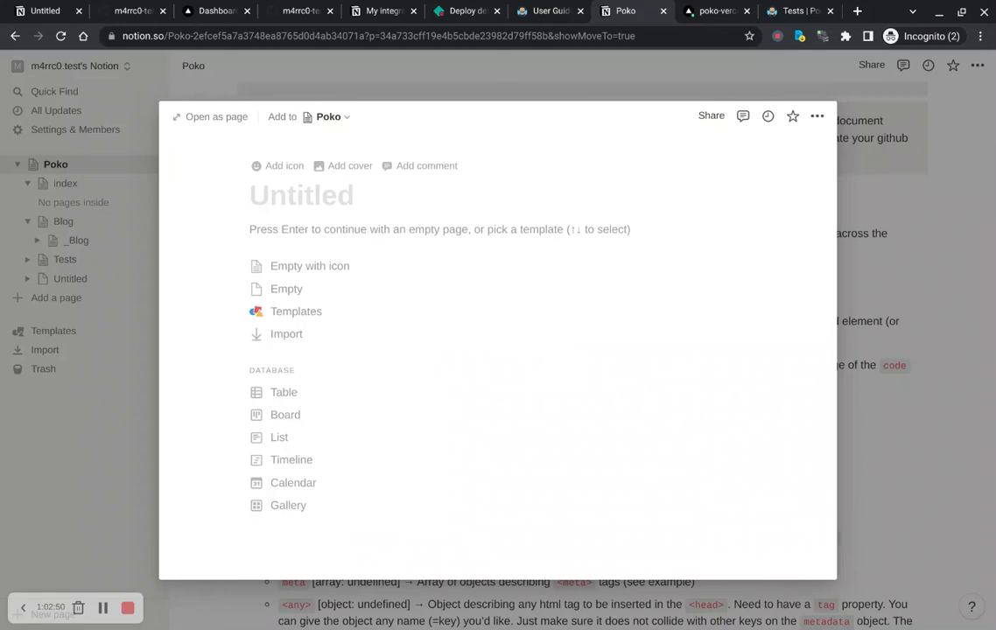
type("sub")
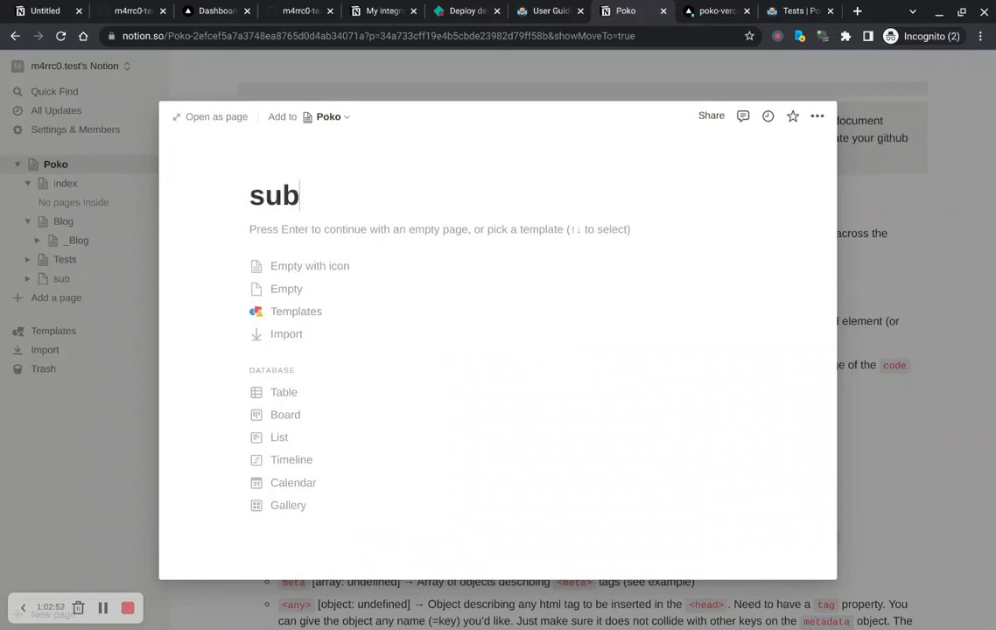
type("/page")
key("Return")
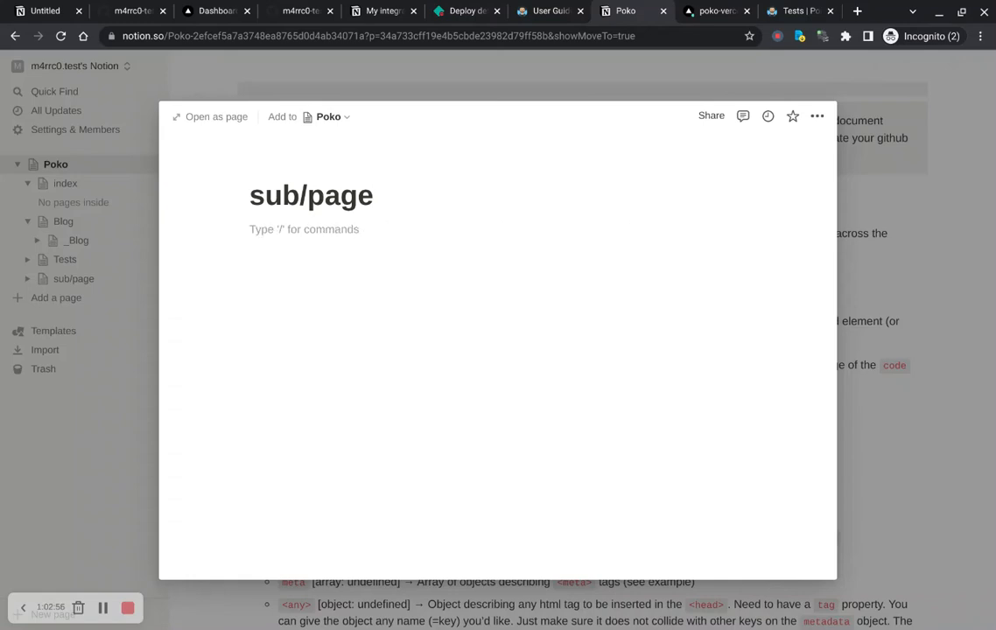
type("some content")
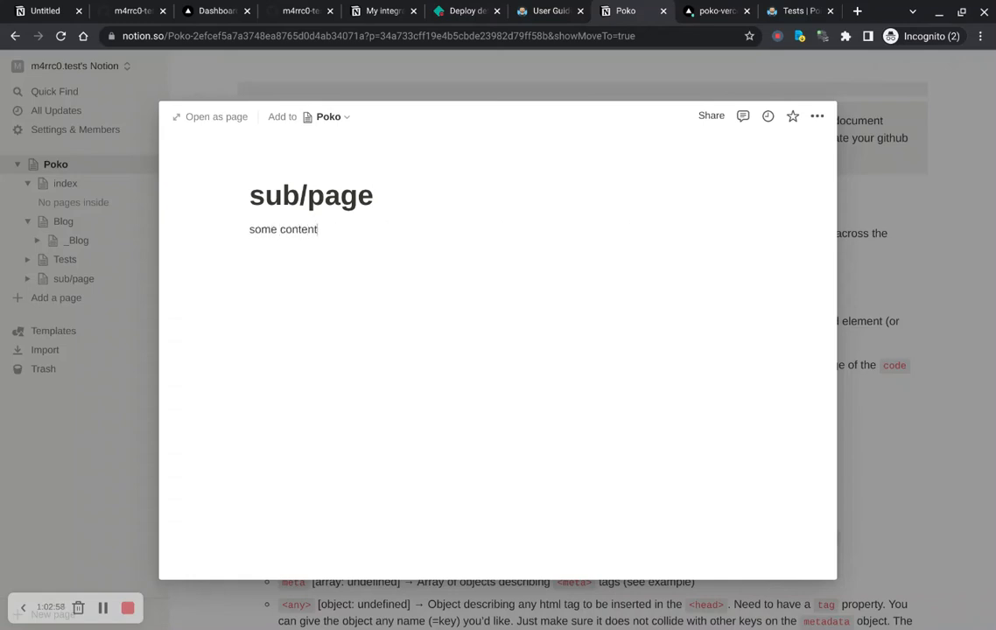
left_click(954, 242)
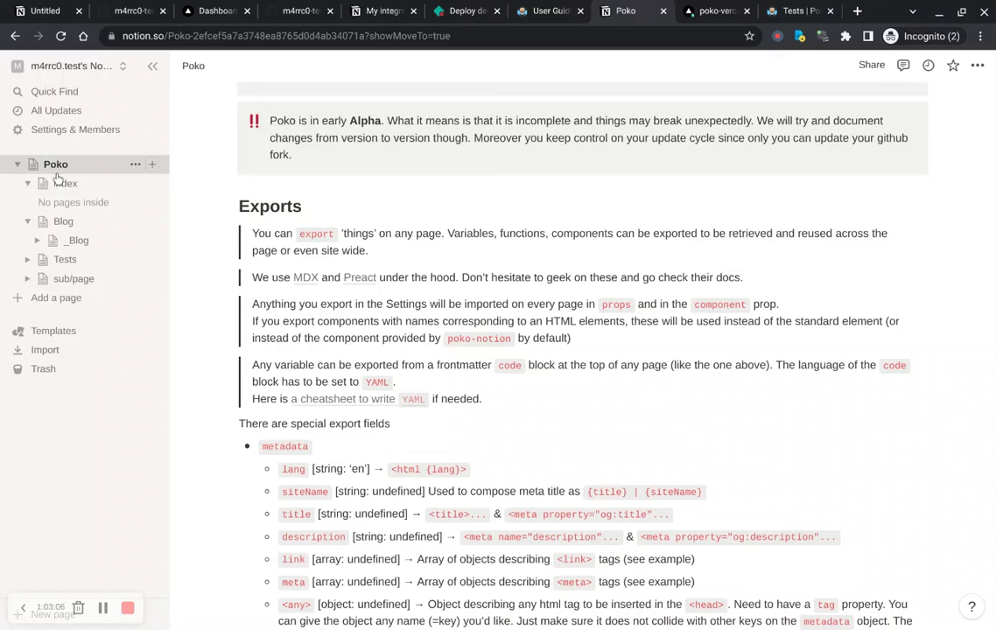
Step: Add a YAML code block at the top of sub/page with title: My subpage
left_click(75, 278)
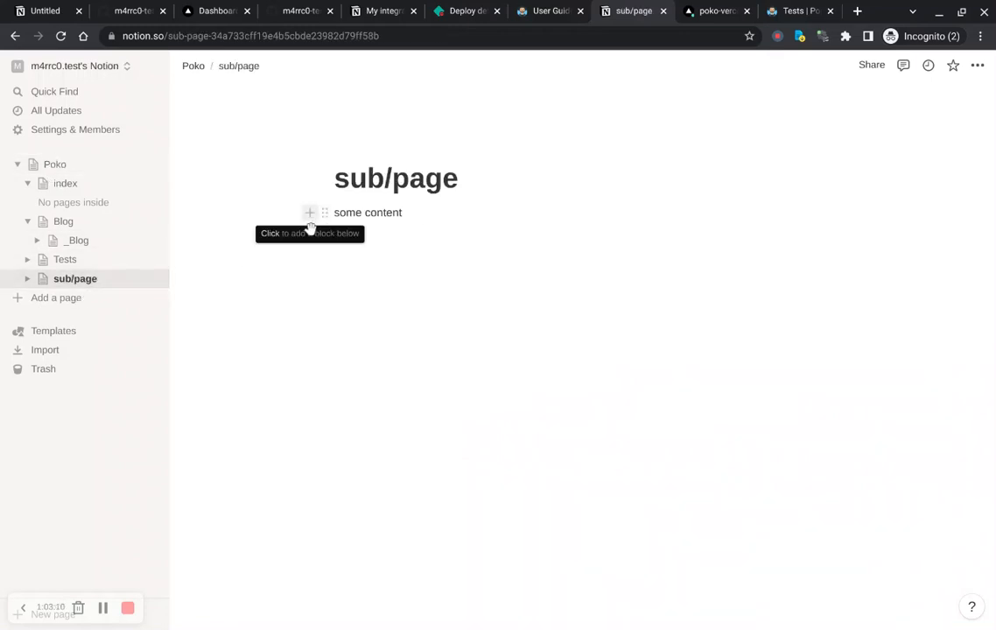
left_click(309, 215)
type("code")
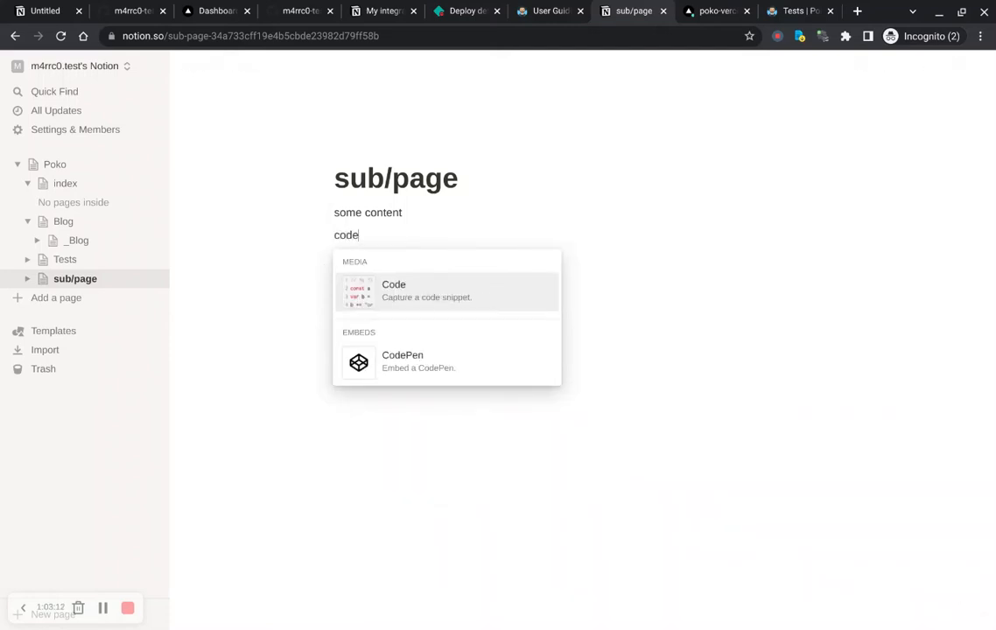
key("Return")
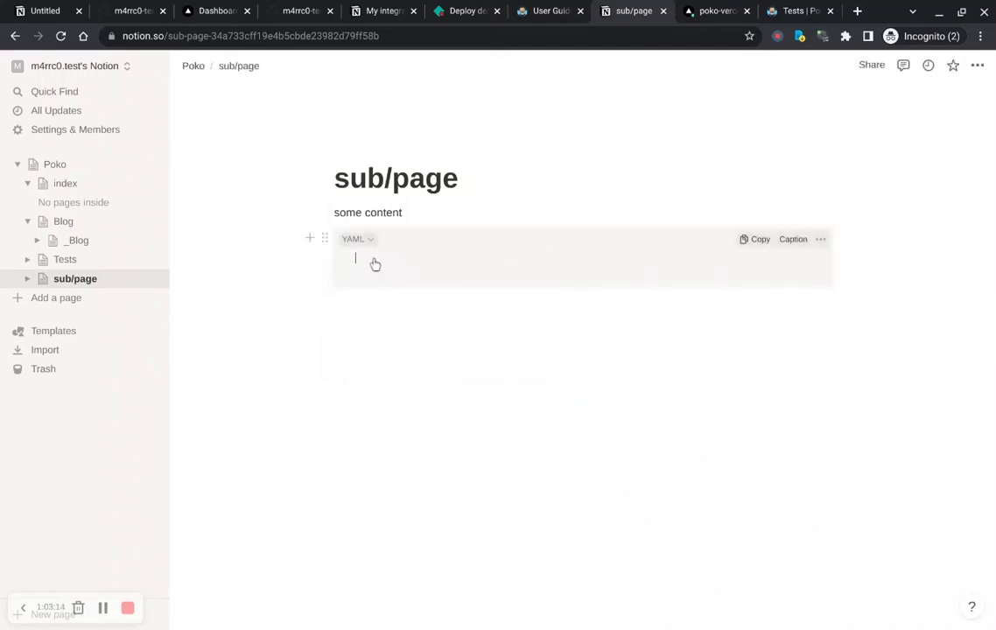
left_click_drag(326, 239, 374, 240)
left_click(415, 251)
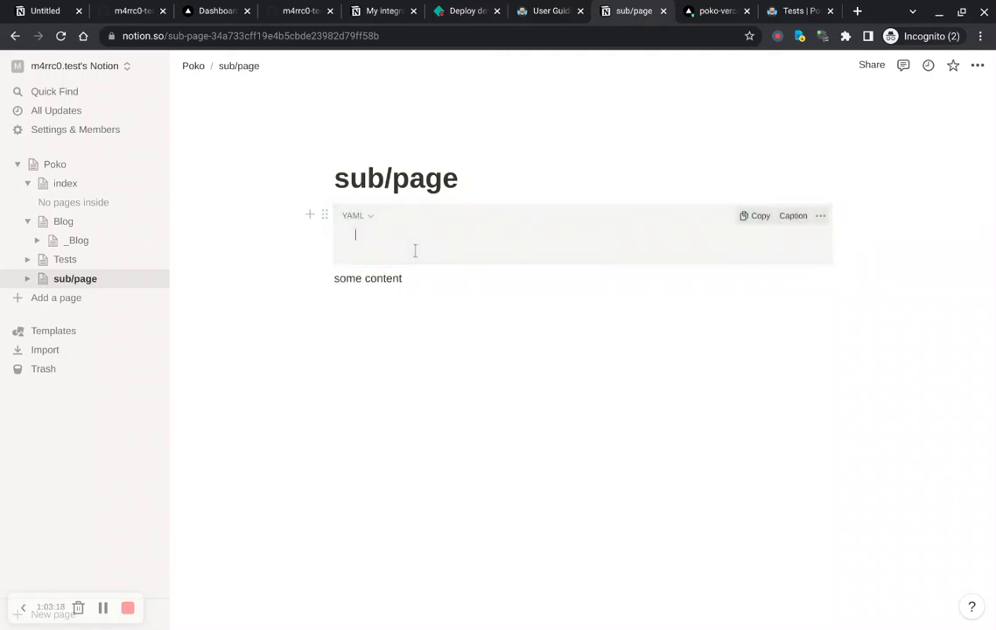
type("title: My subpage")
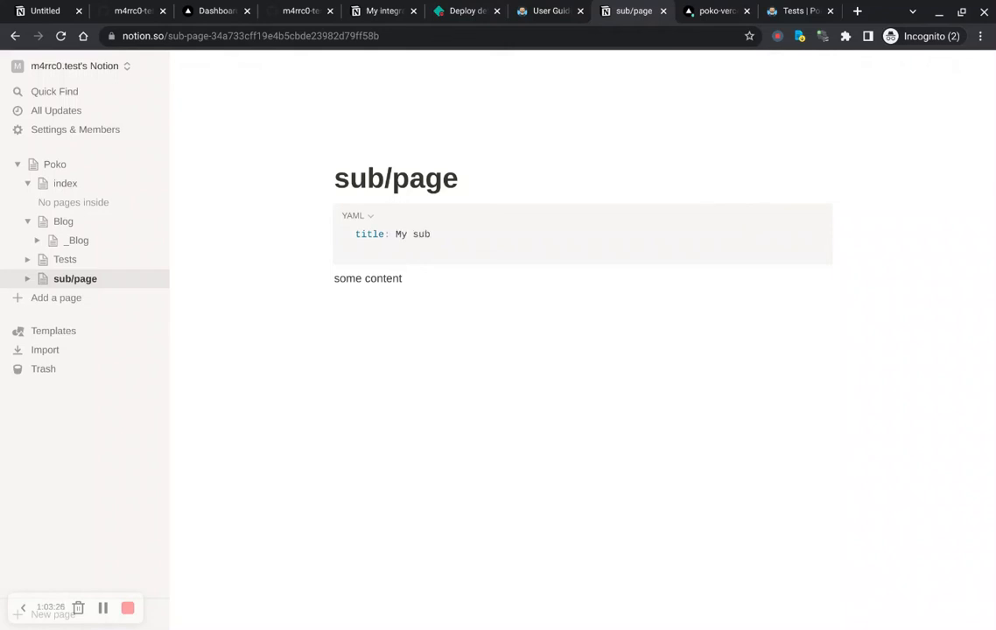
left_click(547, 321)
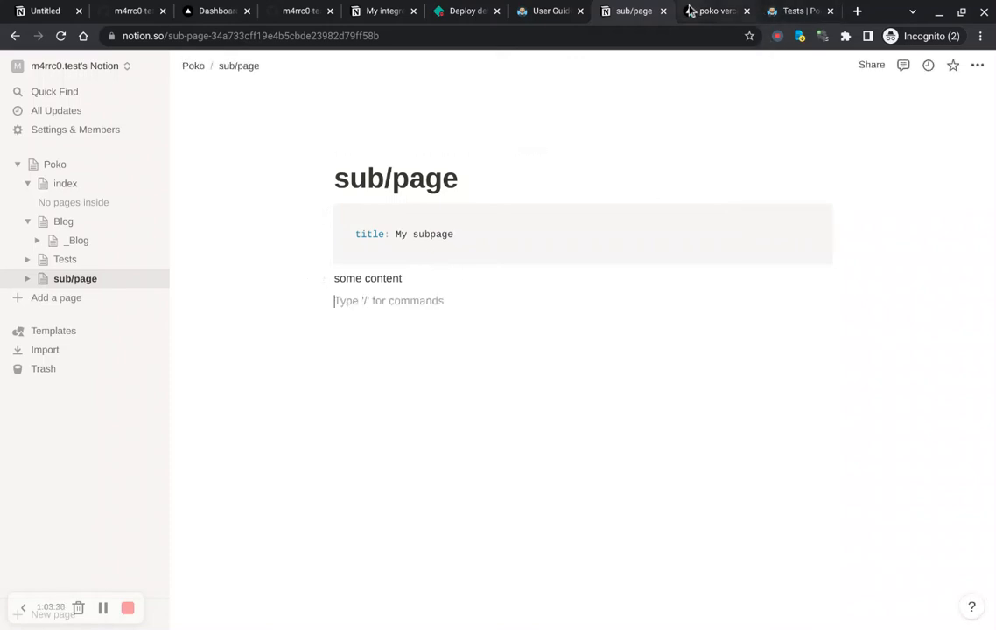
Step: Close the deployed site tab and redeploy the current production deployment of poko-vercel on Vercel
middle_click(792, 13)
left_click(797, 13)
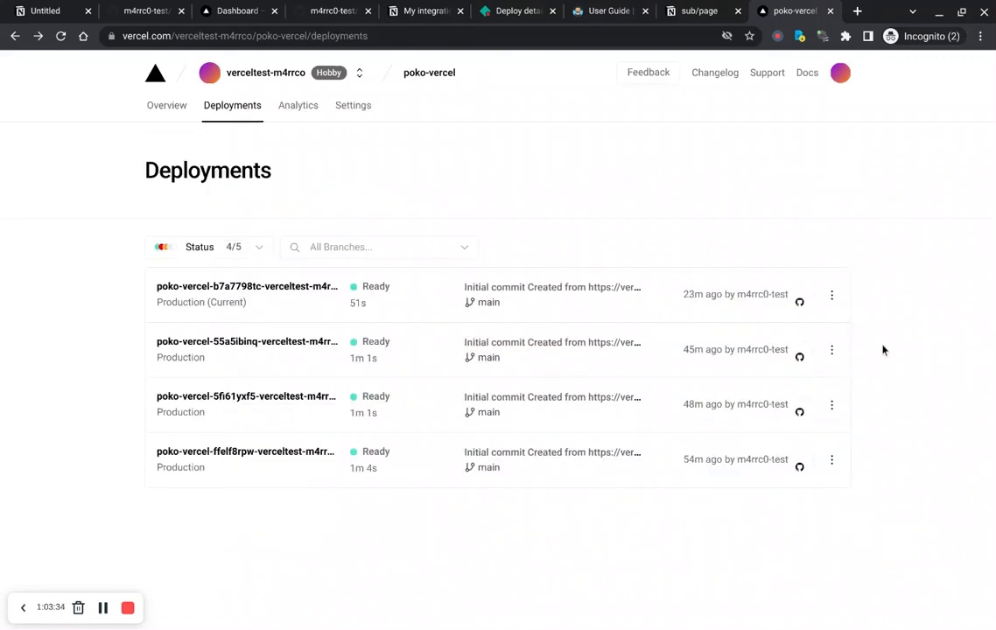
left_click(832, 294)
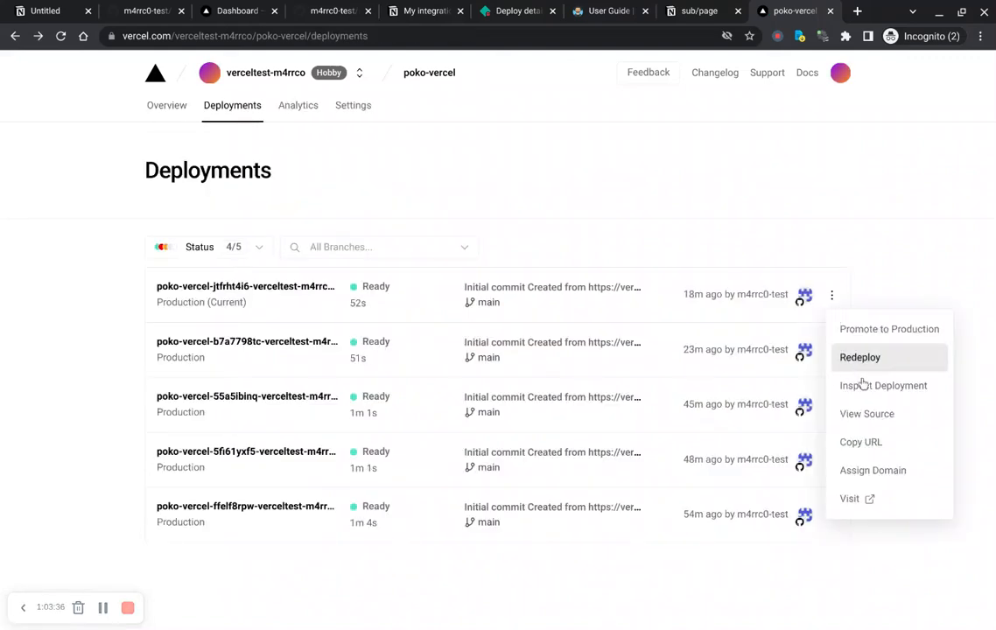
left_click(851, 368)
left_click(586, 516)
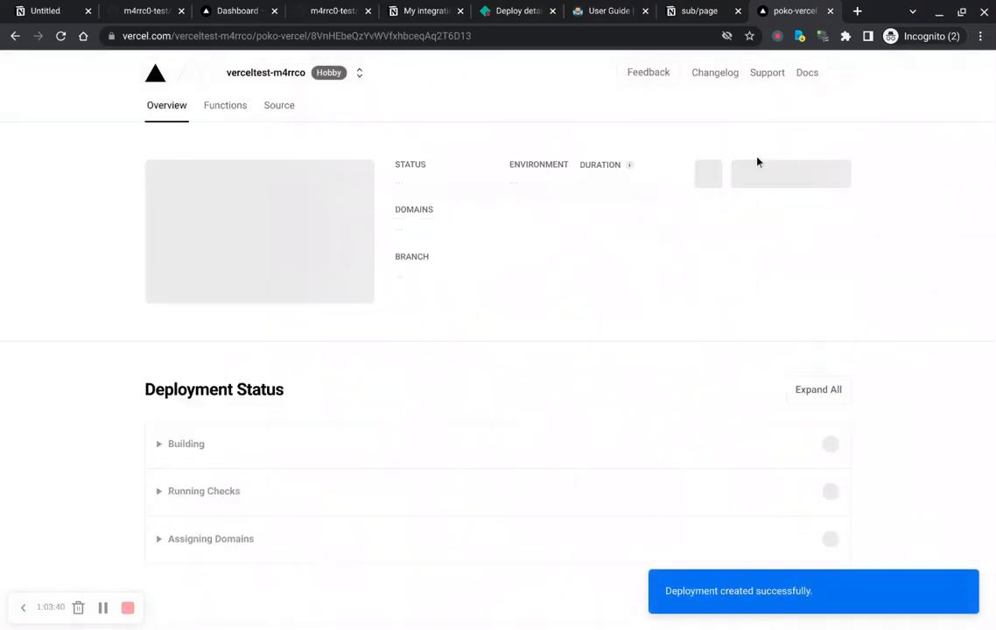
Step: Compare the sub/page page title with its YAML title while the new Vercel deployment builds
key("ctrl+shift+Tab")
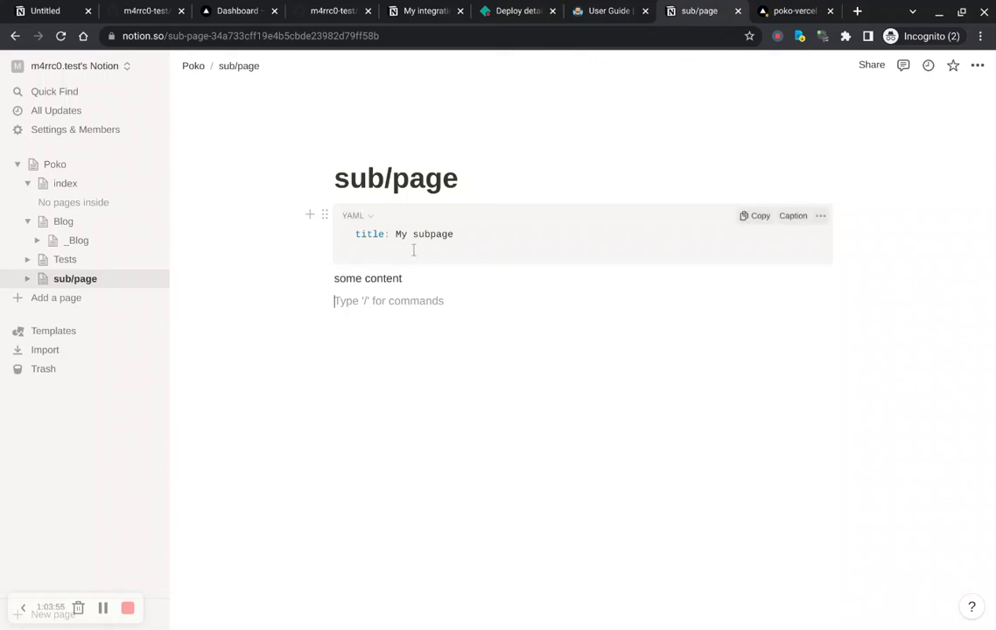
left_click_drag(436, 248, 404, 250)
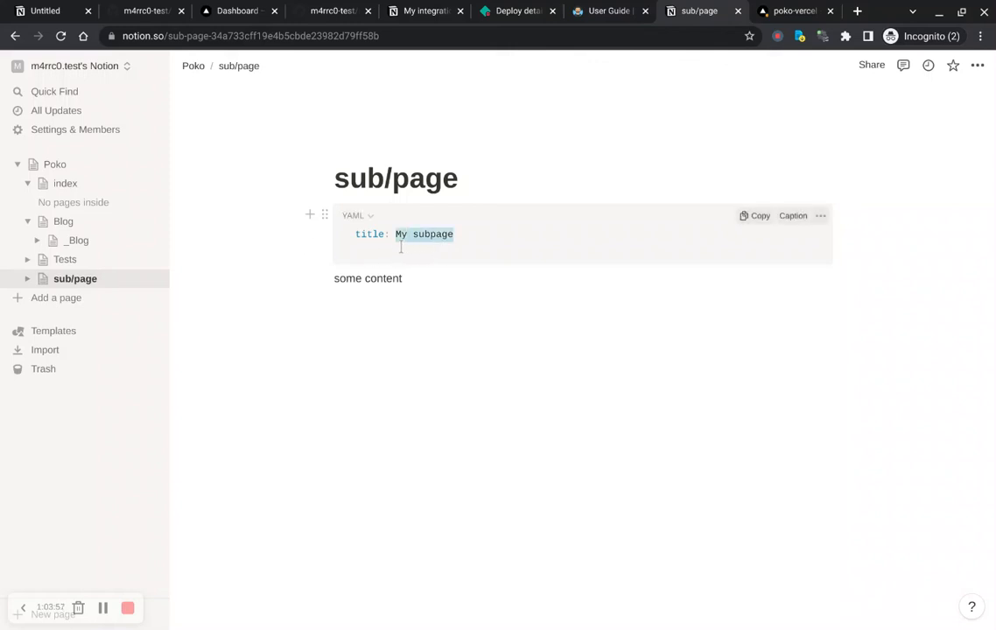
key("Right")
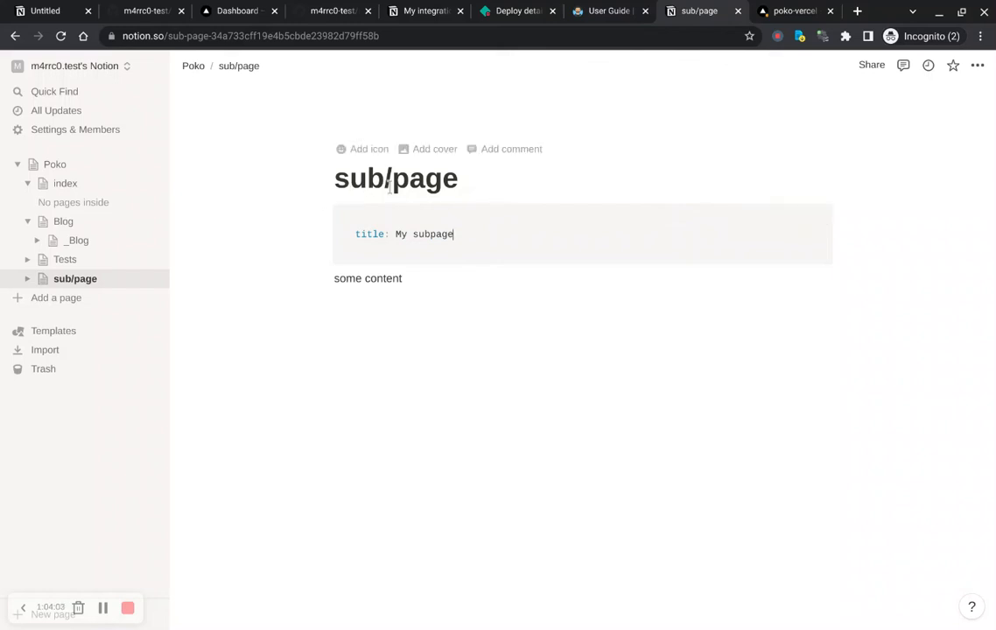
left_click_drag(338, 181, 479, 176)
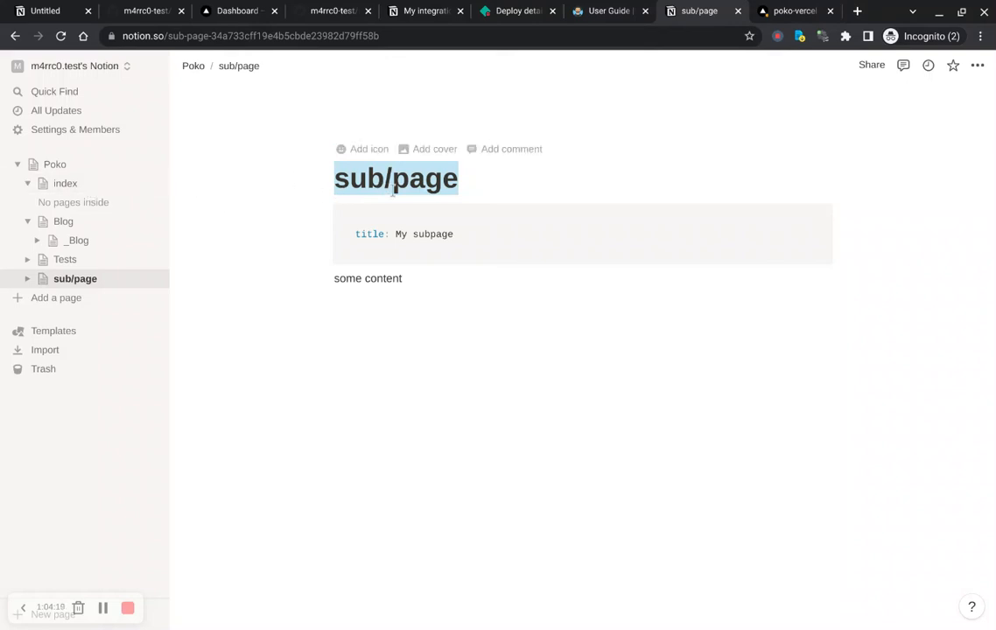
left_click(803, 13)
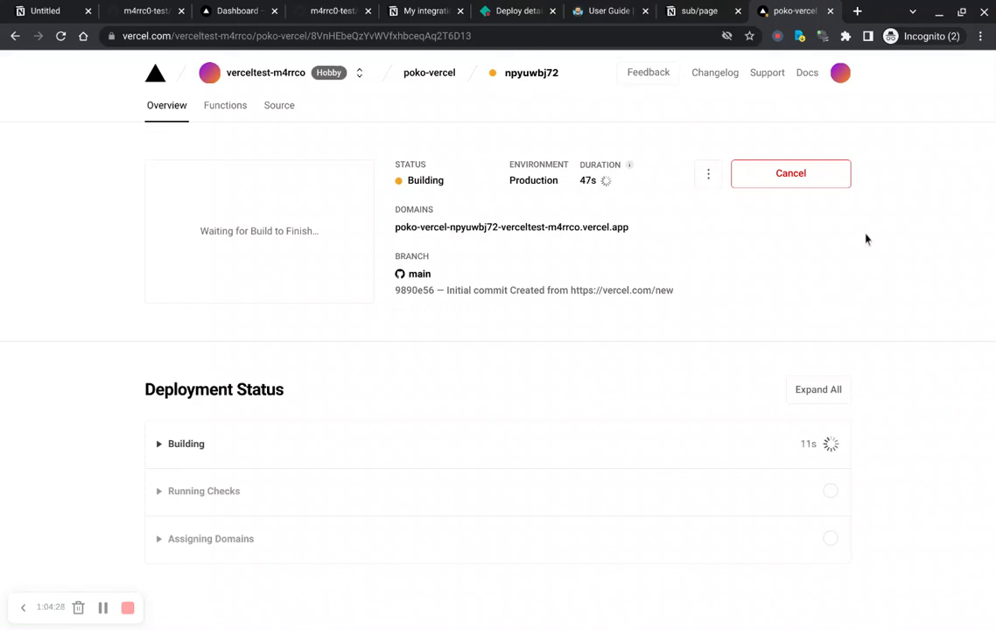
key("ctrl+shift+Tab")
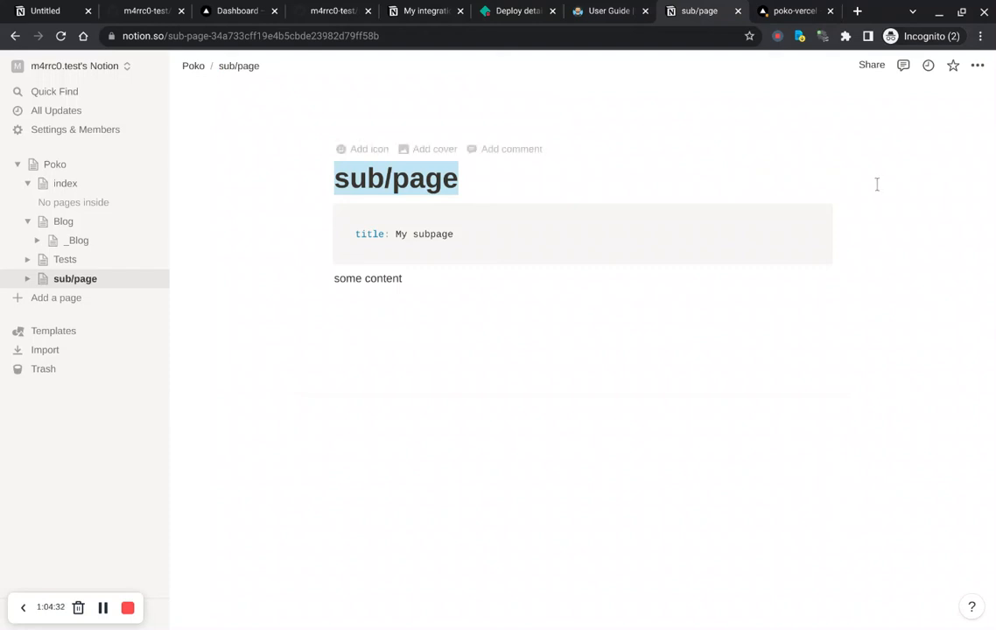
key("ctrl+Tab")
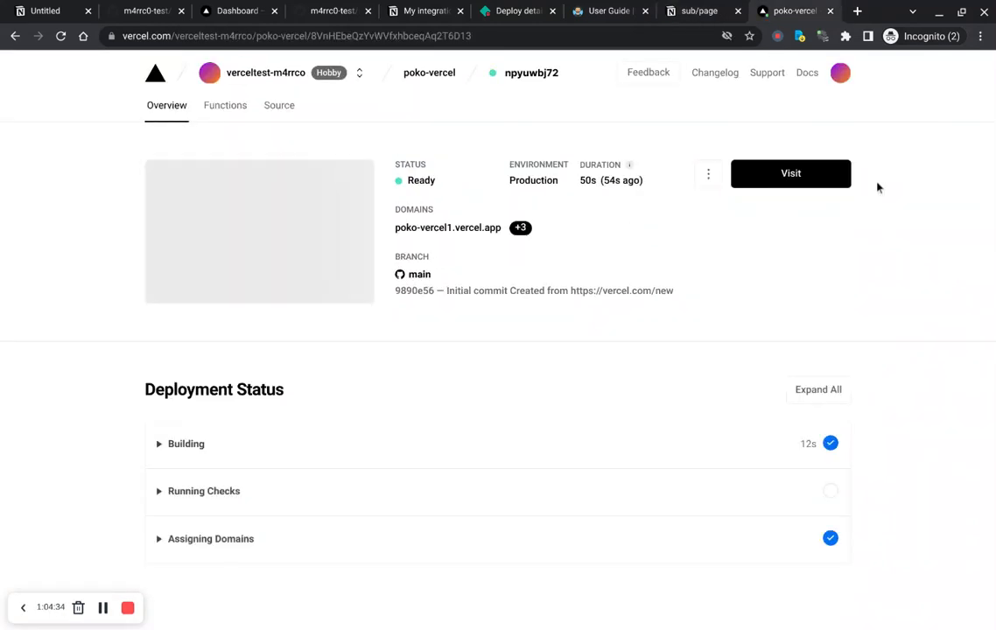
Step: Visit the new deployment, open the My subpage link, and select the sub/page path in its address
left_click(779, 181)
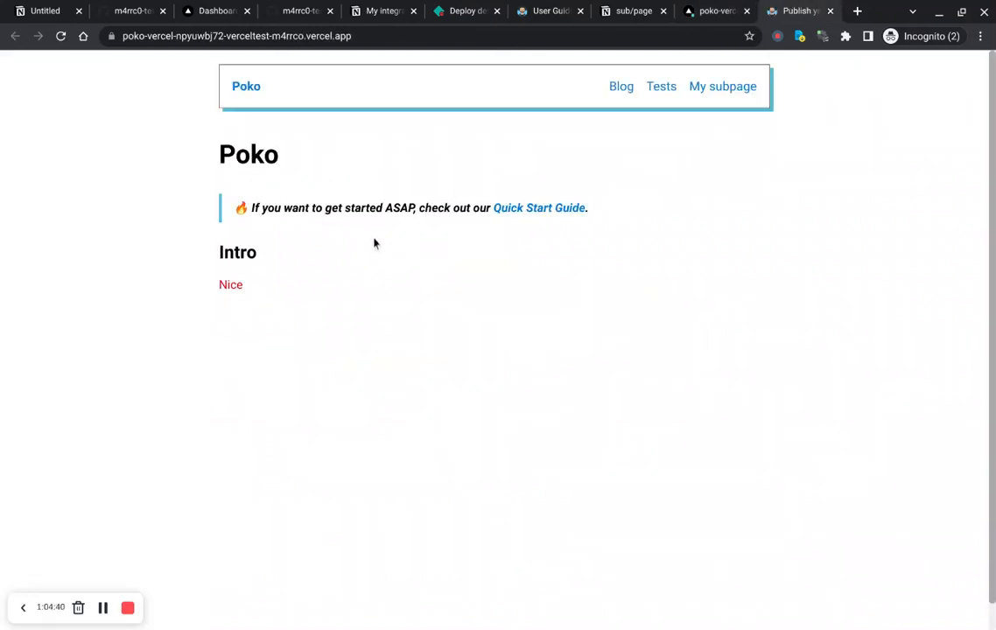
double_click(231, 298)
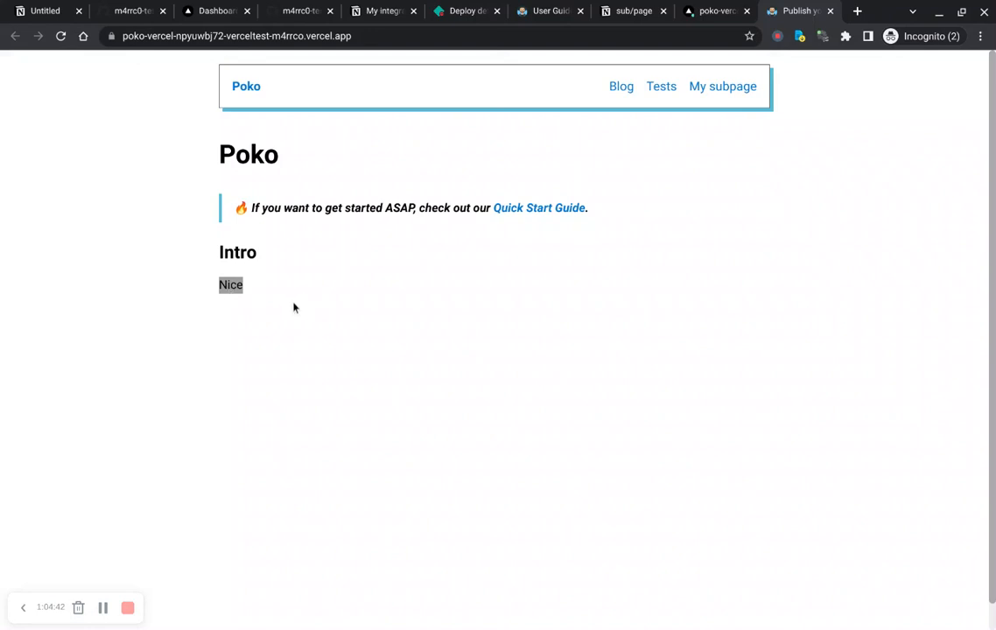
left_click(295, 308)
left_click(724, 92)
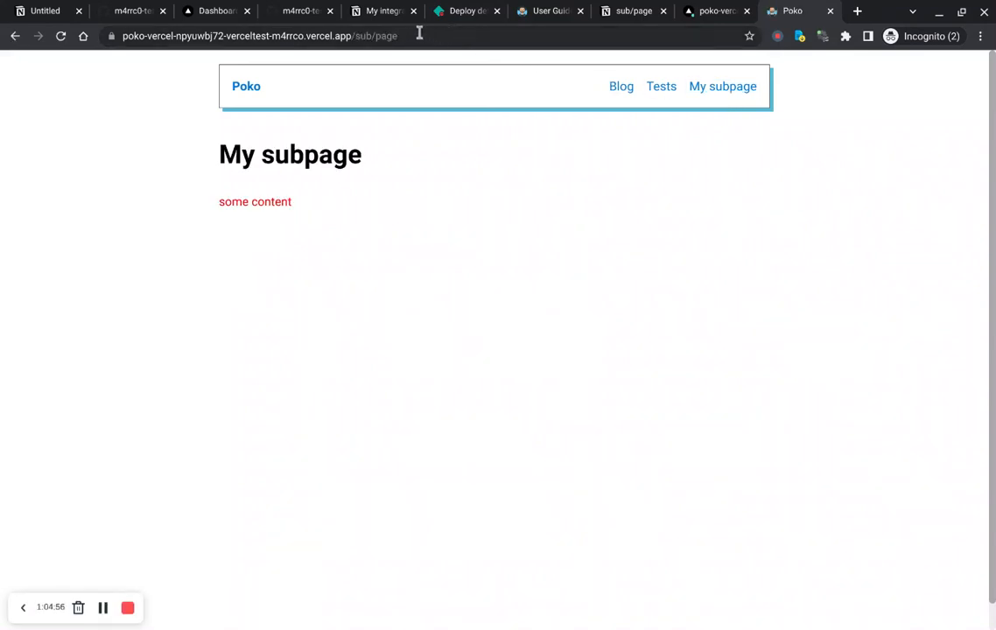
left_click_drag(416, 36, 353, 36)
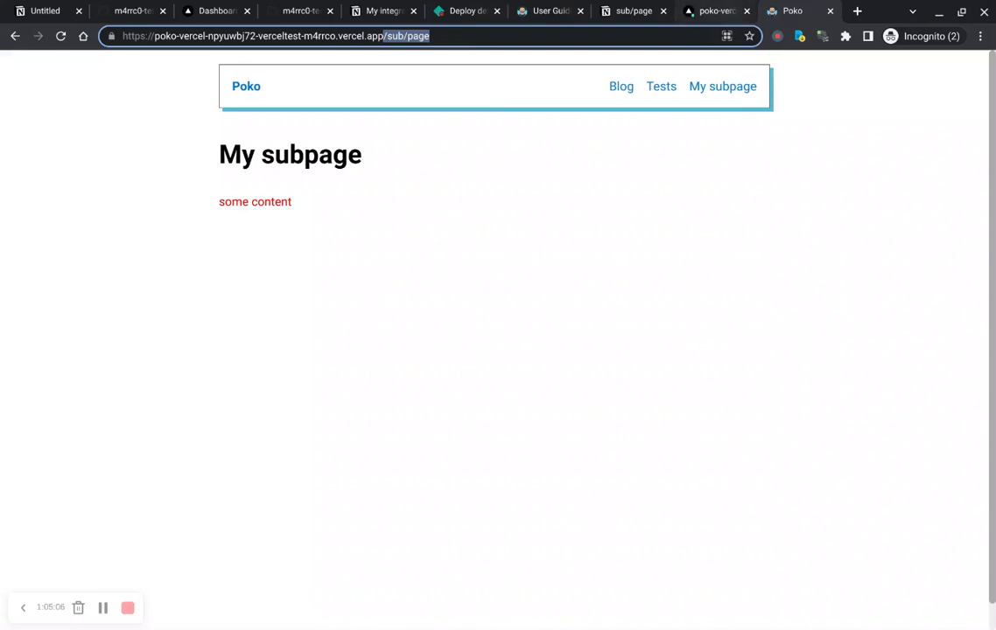
Step: Move the Tests page inside the index page in the Notion page tree, keeping sub/page directly under Poko
left_click(631, 14)
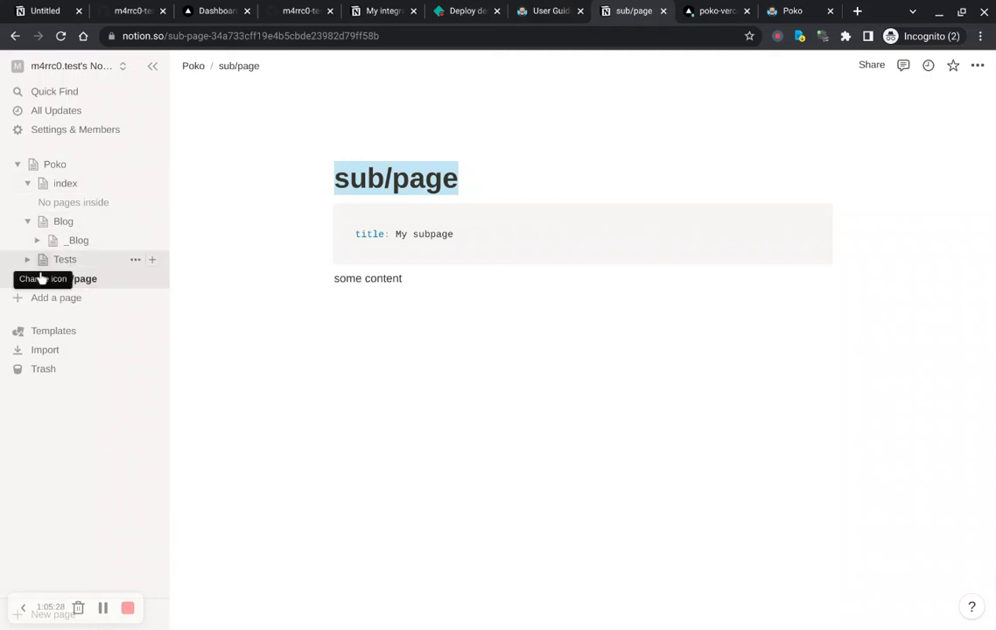
left_click_drag(49, 259, 73, 200)
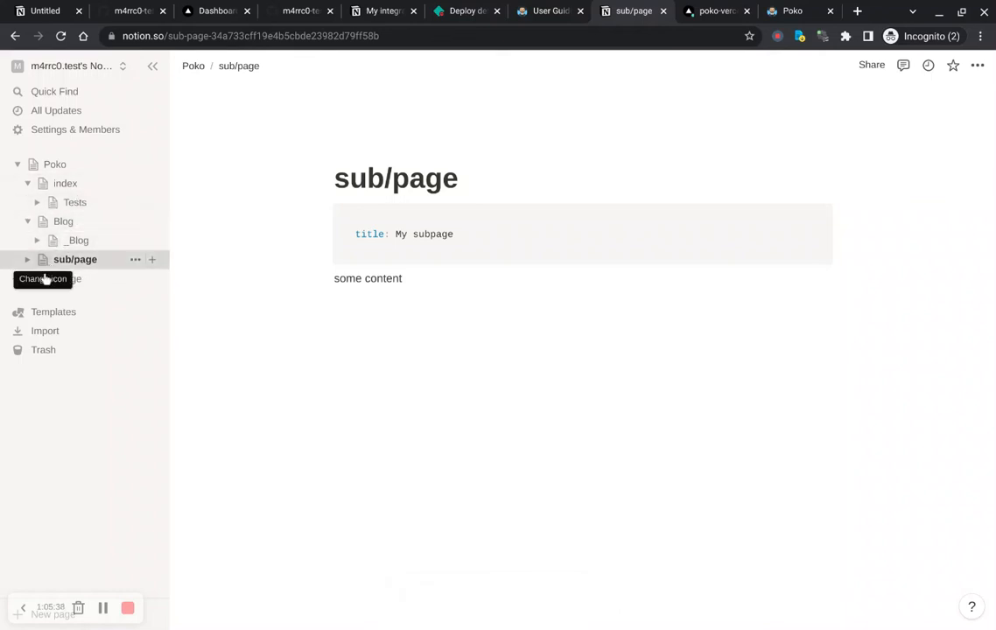
left_click_drag(42, 261, 45, 225)
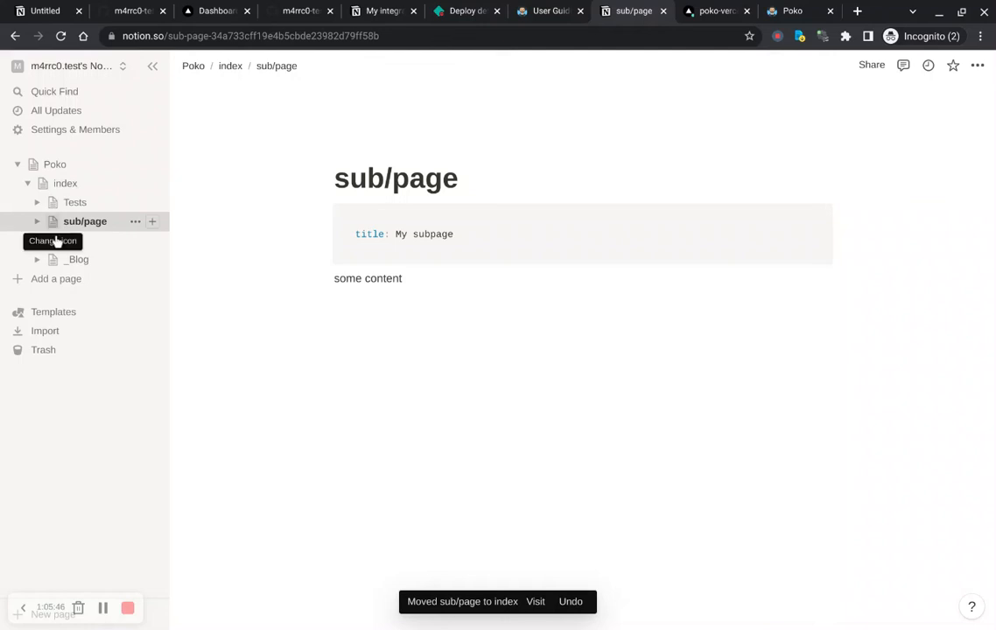
left_click_drag(56, 224, 66, 182)
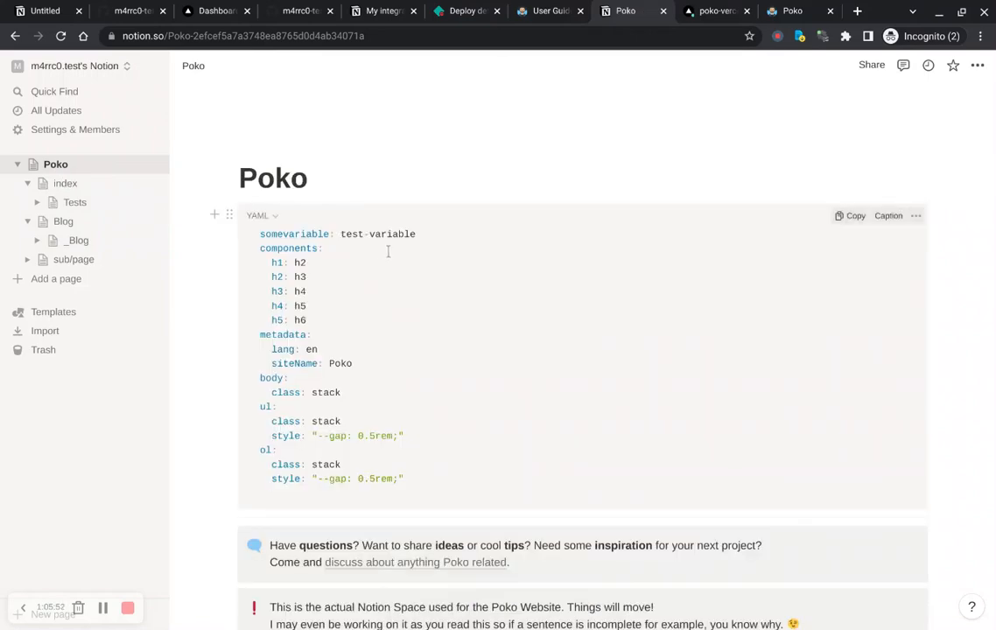
Step: Reorder the child page links on the Poko page so sub/page sits between index and Blog
scroll(388, 251, "down", 15)
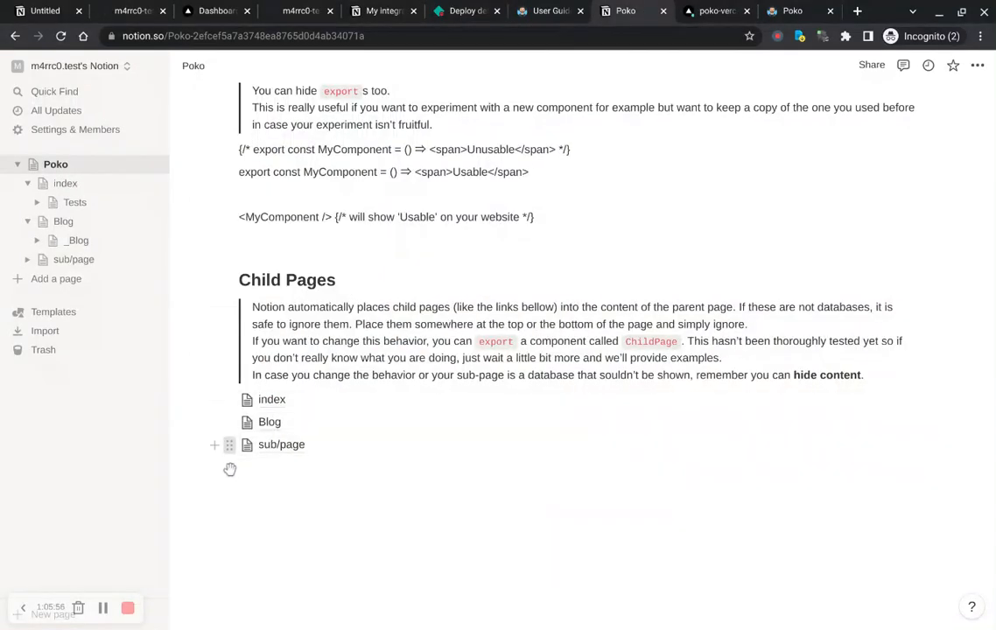
left_click_drag(229, 466, 231, 440)
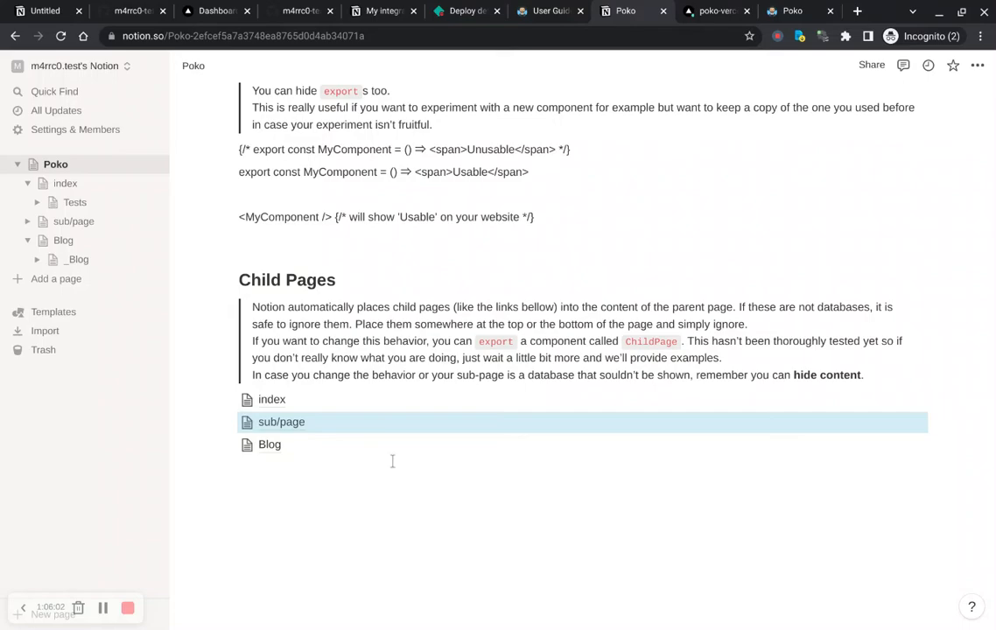
Step: Scroll through the Poko settings page's exports, head and documentation sections
scroll(499, 415, "up", 20)
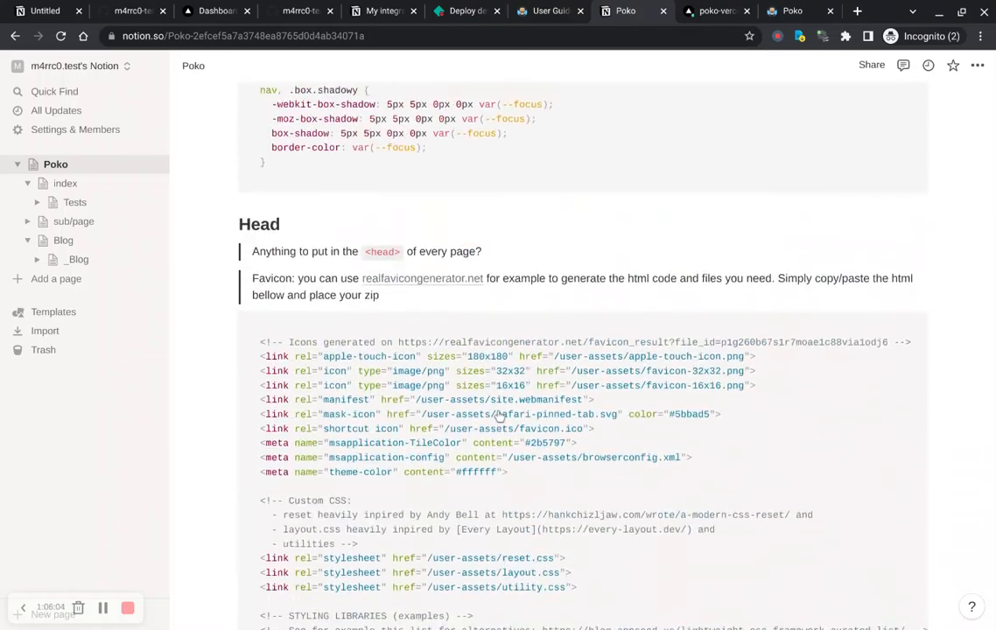
scroll(498, 416, "up", 20)
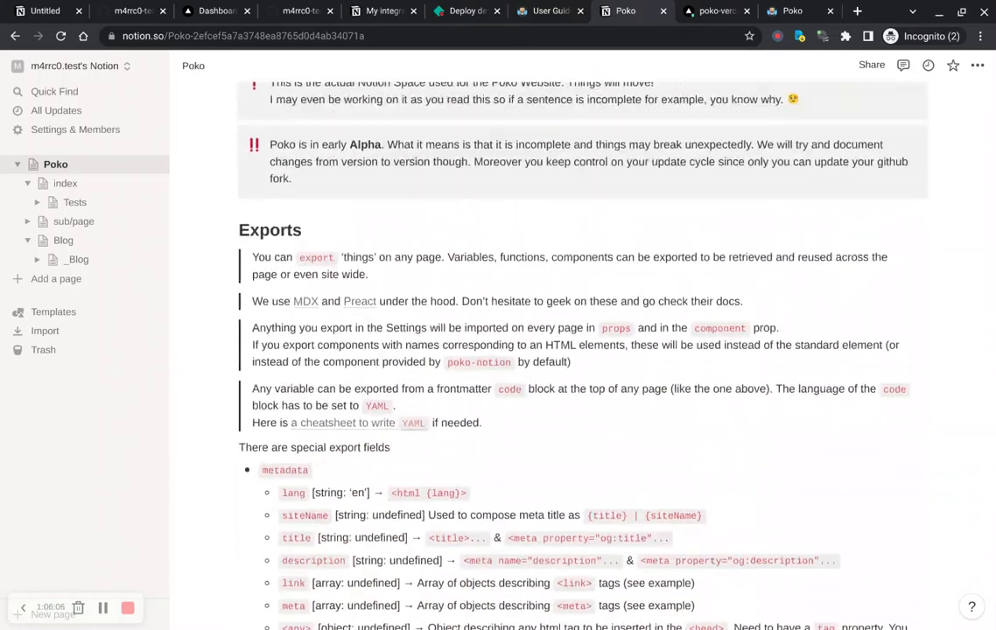
scroll(499, 416, "up", 6)
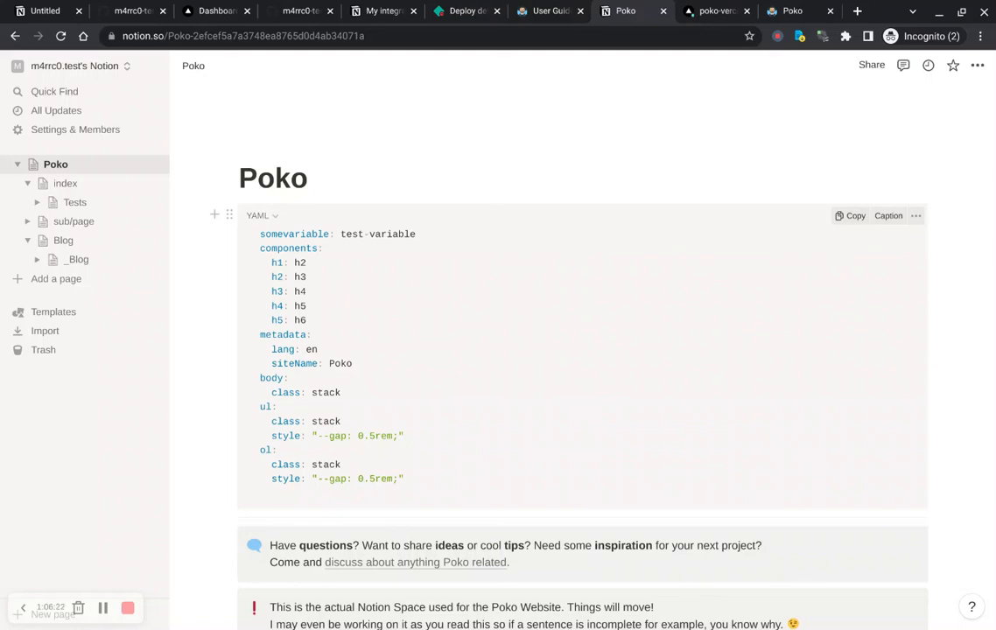
scroll(582, 350, "down", 15)
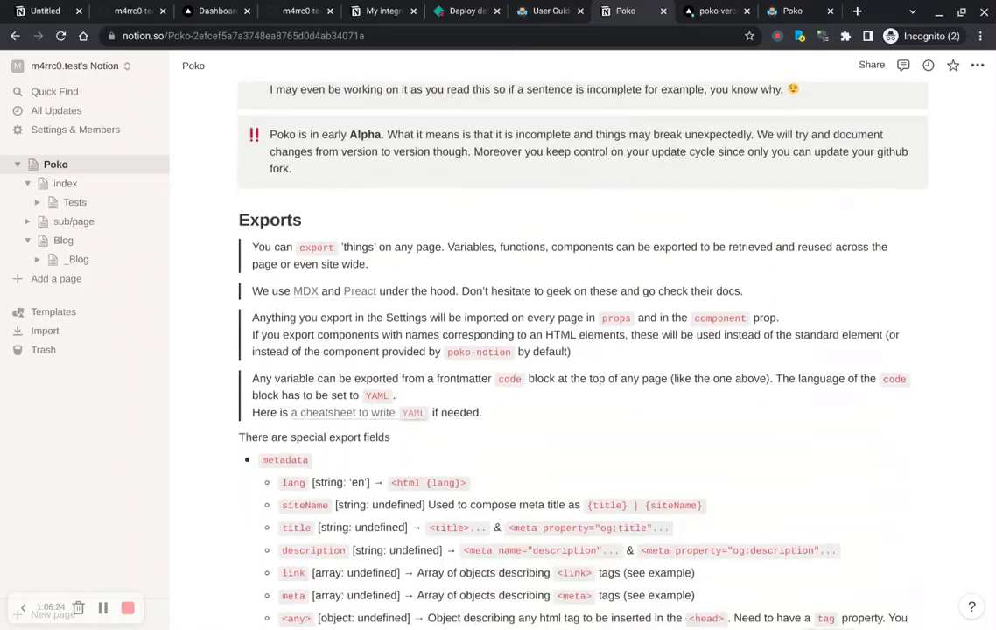
scroll(582, 345, "down", 15)
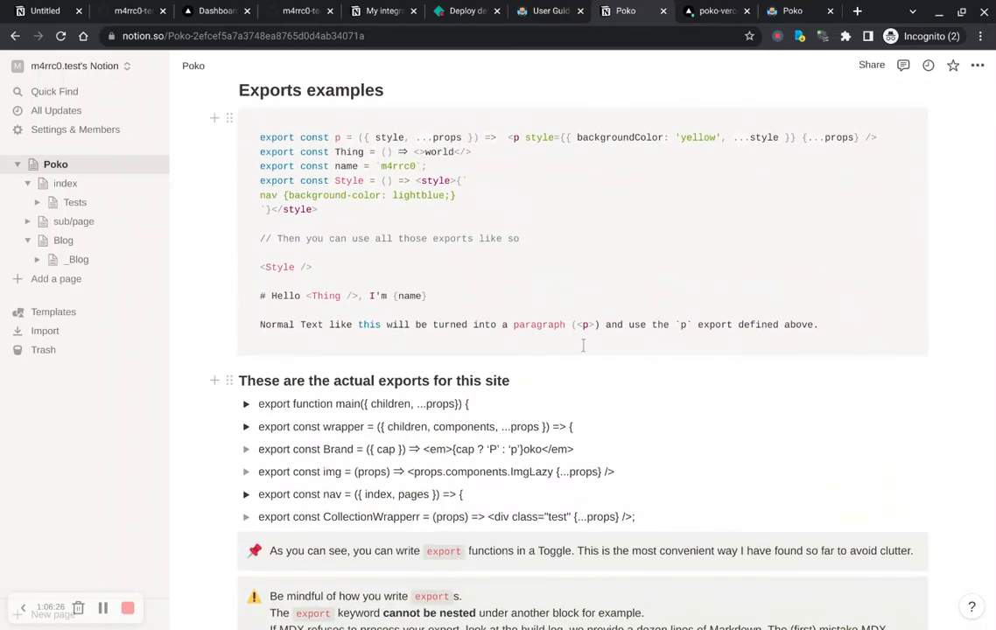
scroll(584, 346, "down", 15)
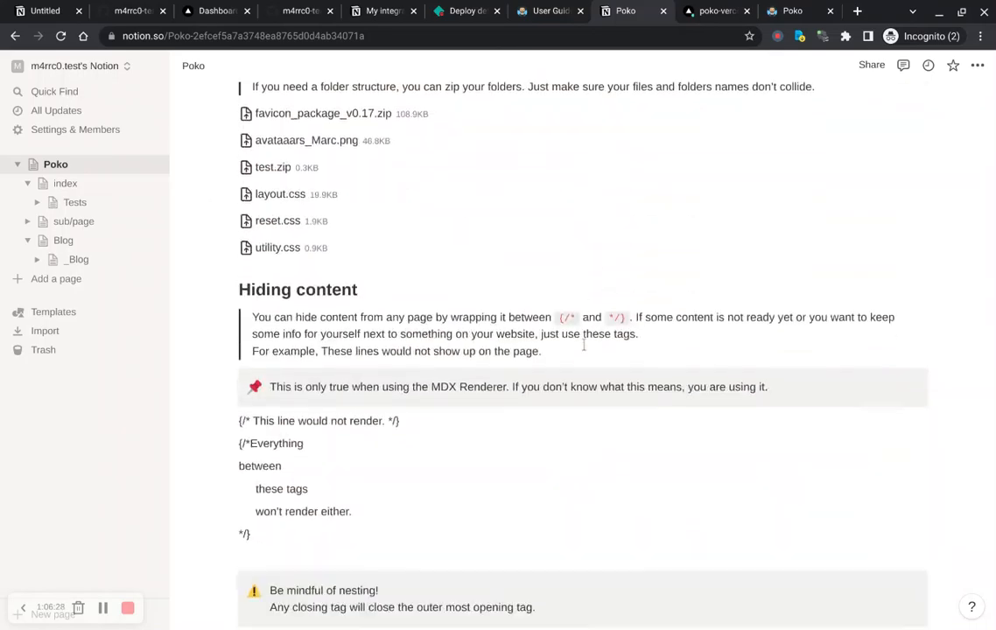
key("Home")
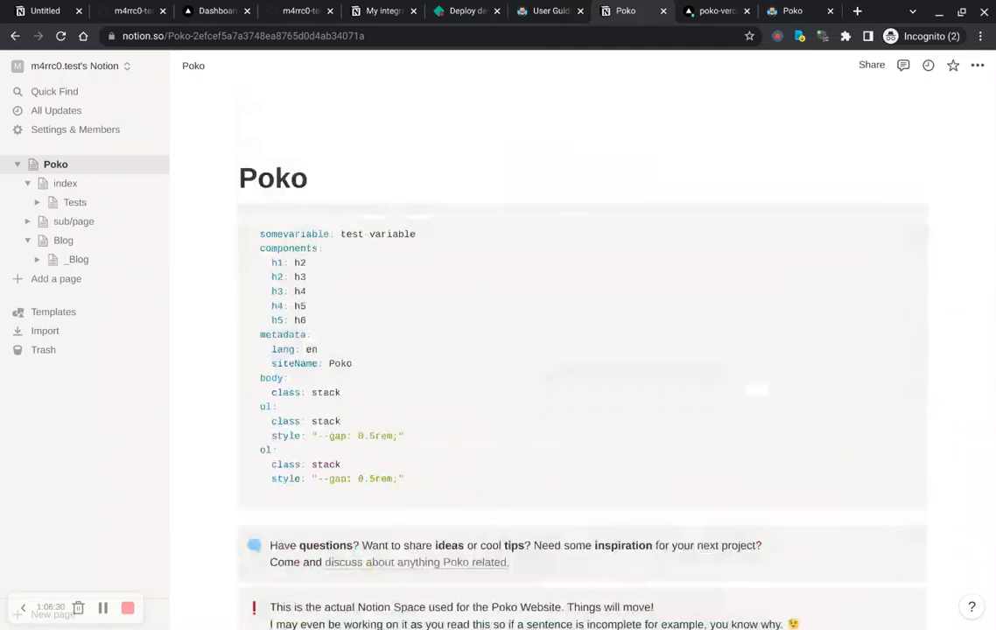
Step: Open the index page, replace the text Nice with write content, and delete the Quick Start Guide callout
left_click(76, 193)
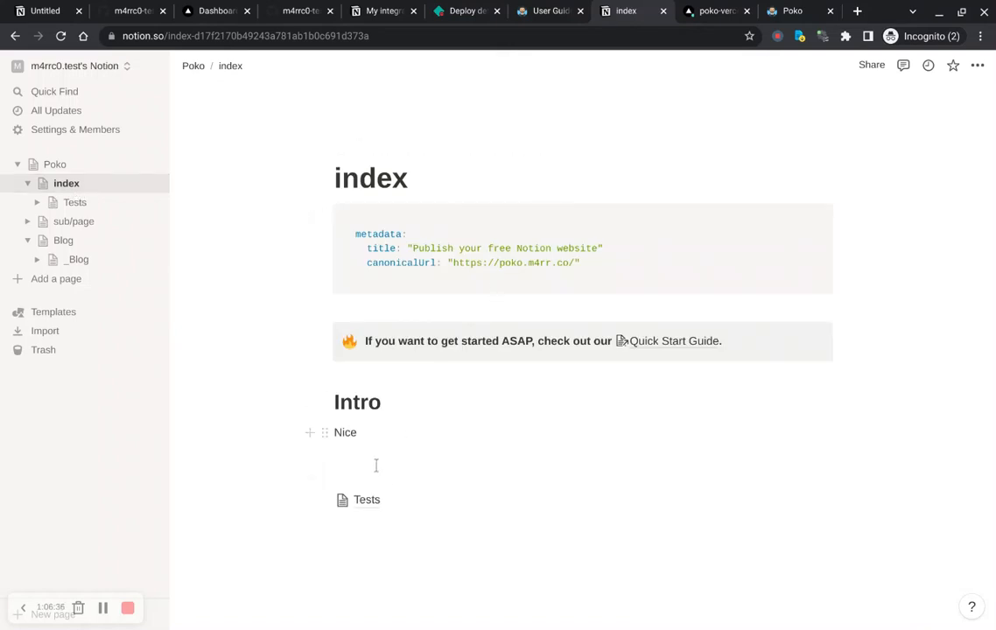
left_click_drag(378, 460, 313, 460)
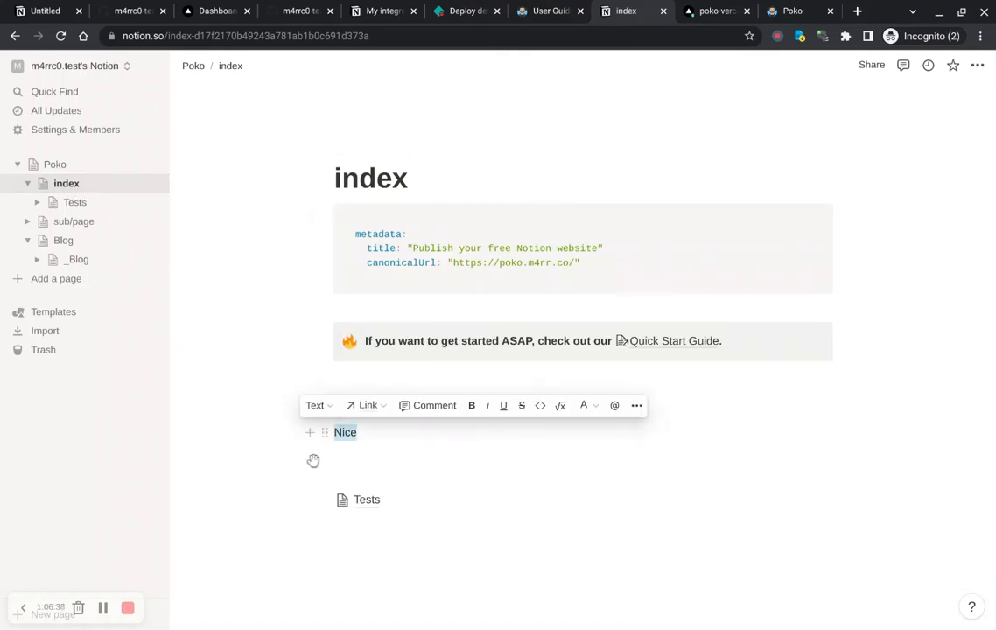
type("write content")
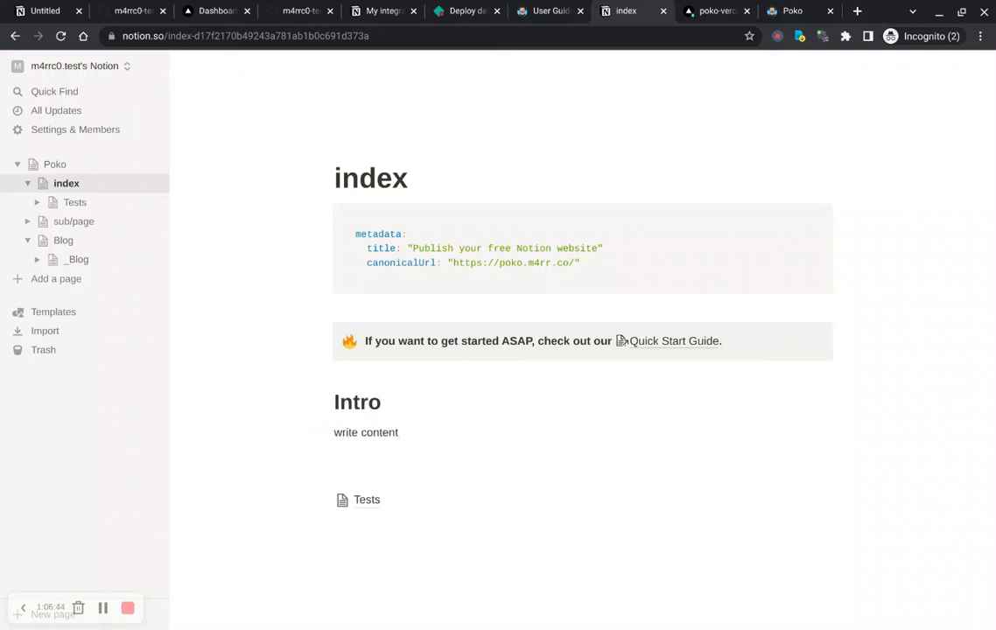
left_click(324, 333)
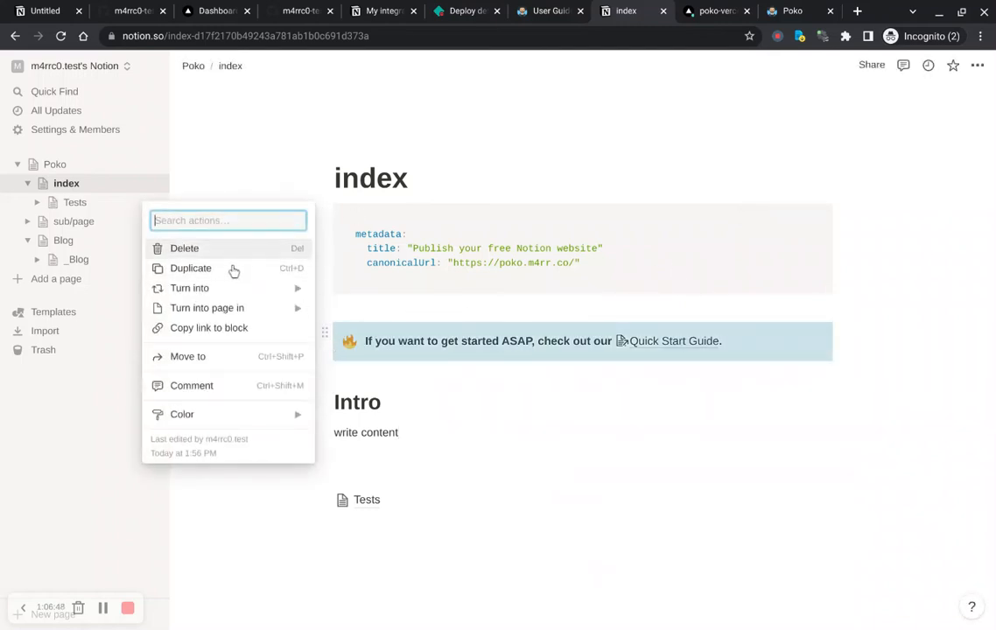
left_click(207, 247)
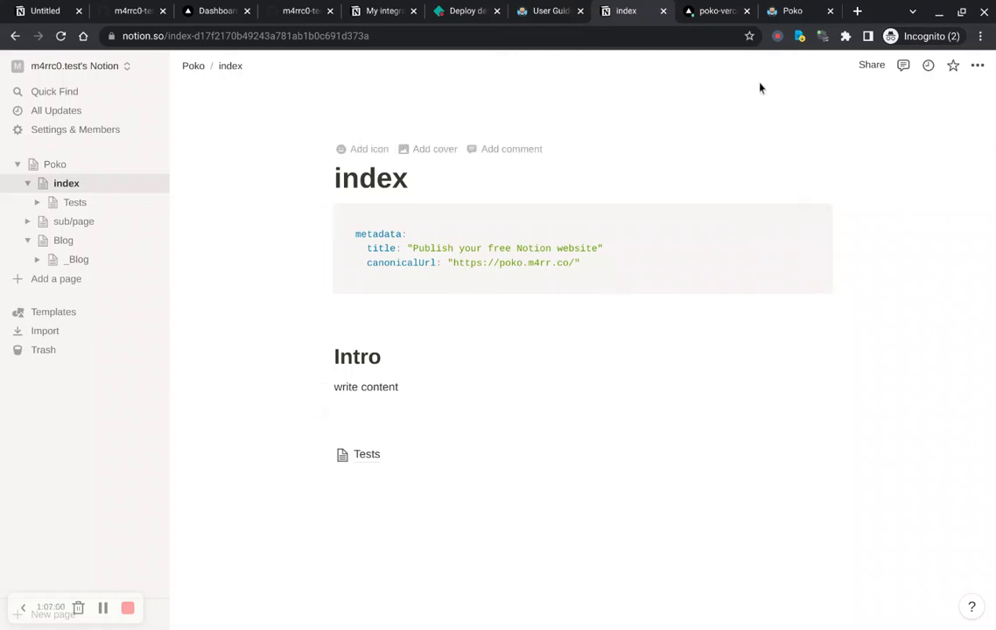
Step: Redeploy the current production deployment of poko-vercel from the Vercel deployments list
left_click(727, 12)
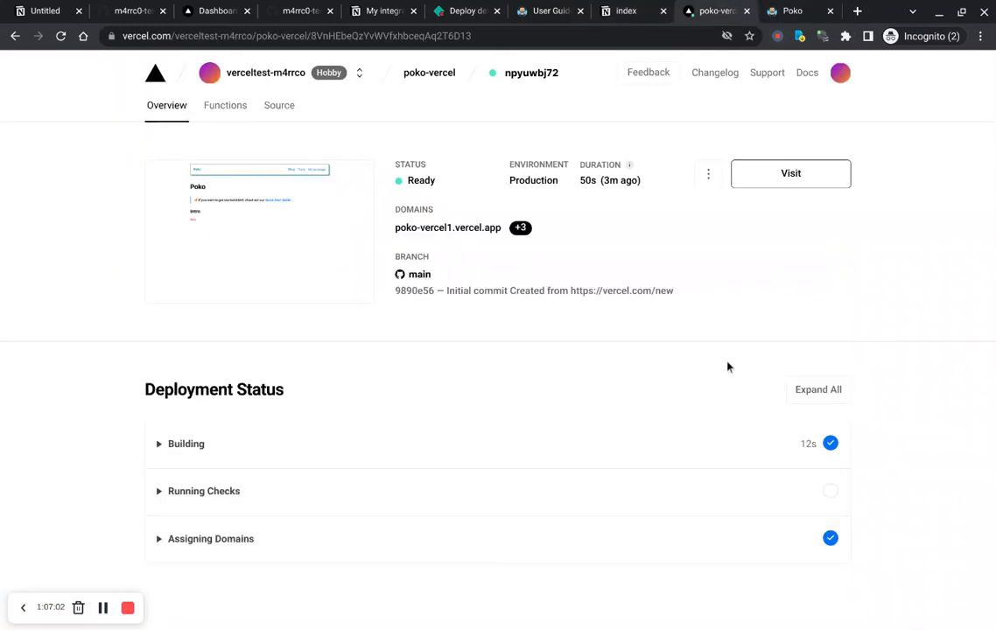
key("alt+Left")
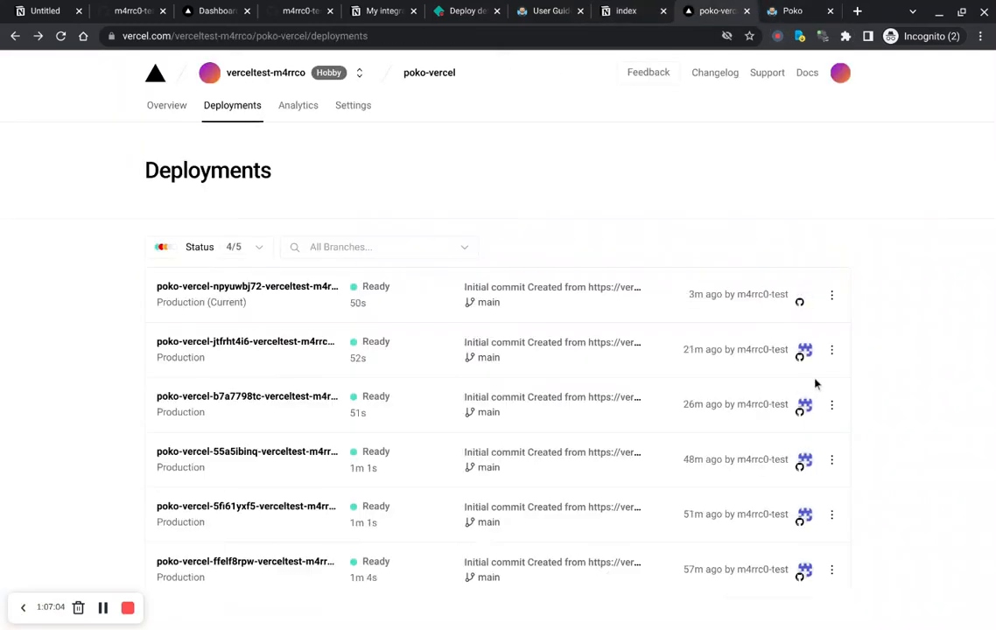
left_click(831, 296)
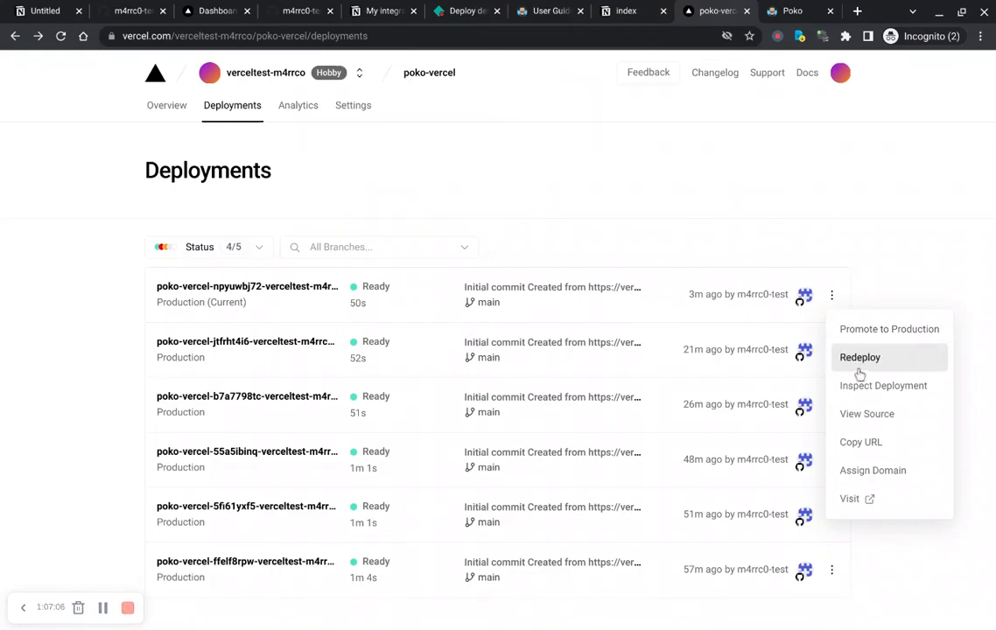
left_click(861, 361)
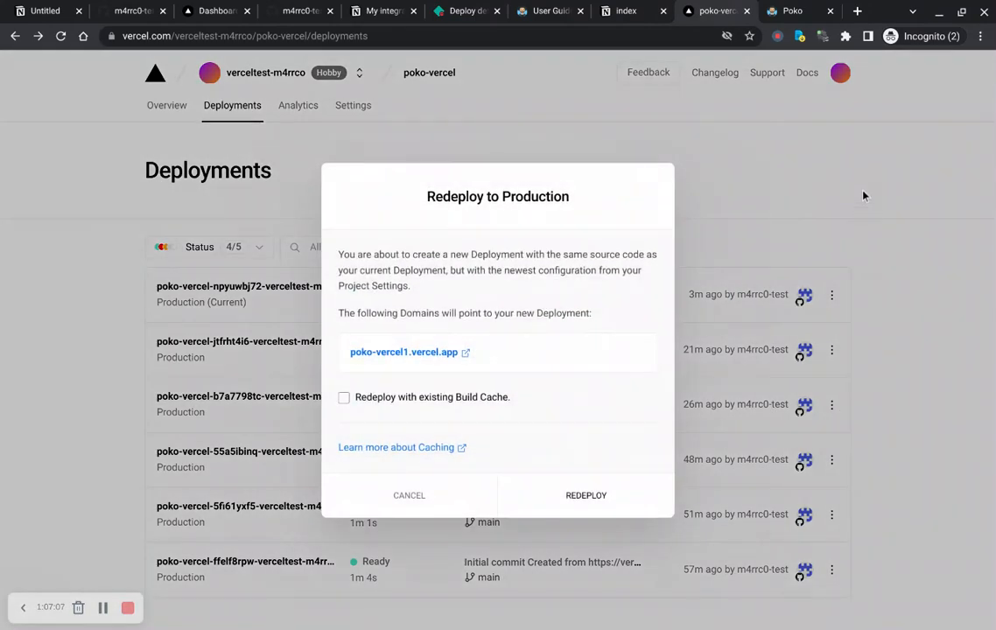
left_click(575, 516)
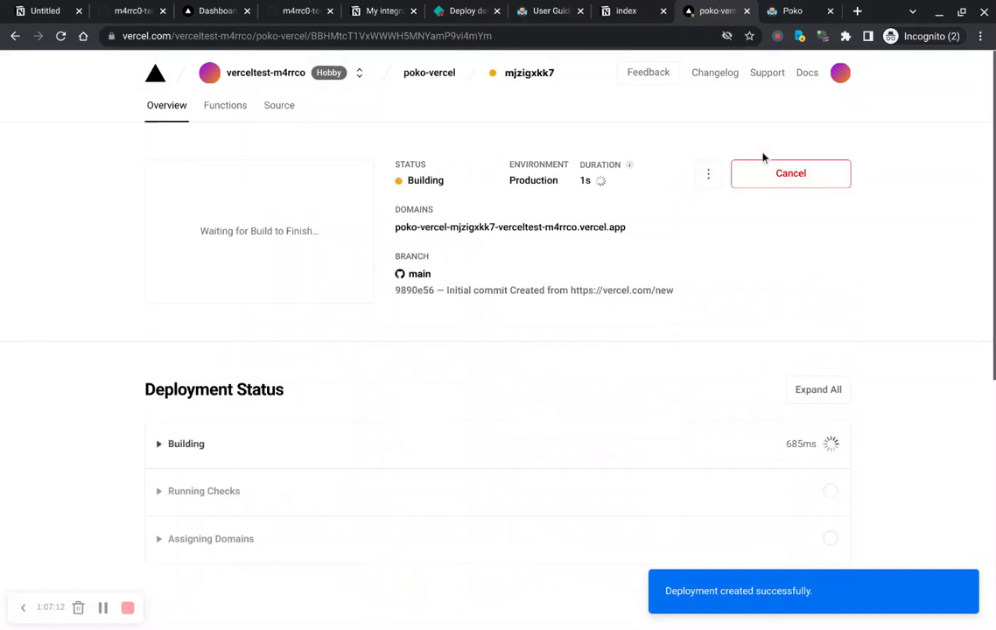
Step: Go from the User Guide to the Poko site's home page and follow the Github discussions link
key("ctrl+shift+Tab")
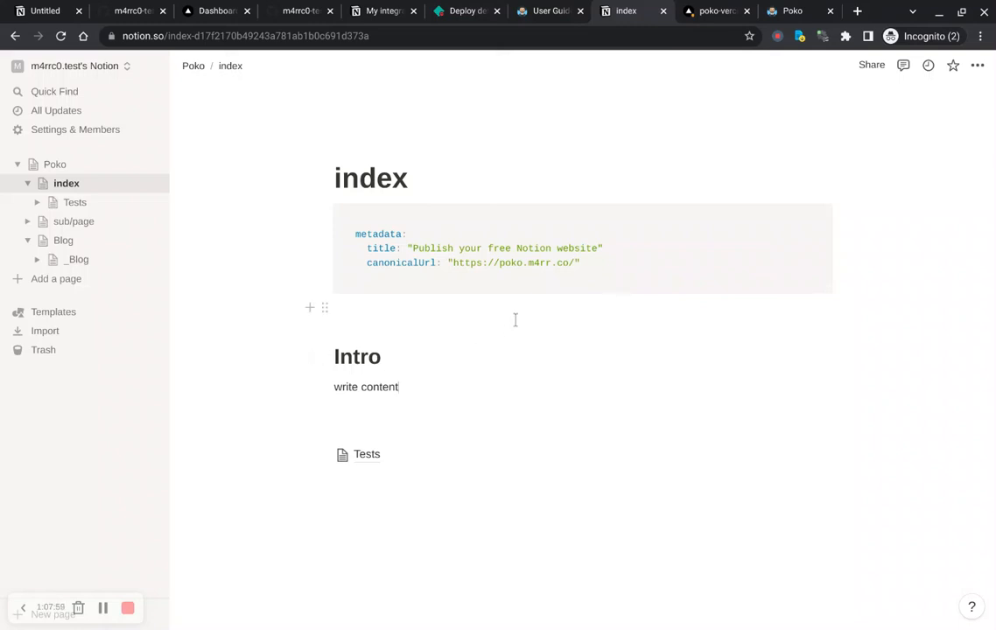
left_click(394, 307)
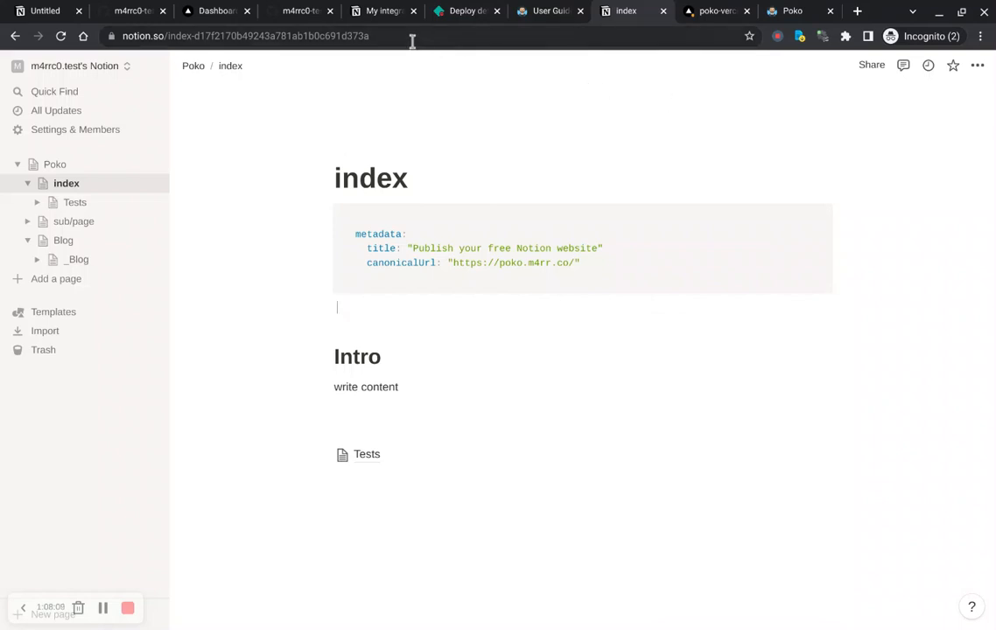
left_click(541, 12)
scroll(403, 301, "down", 15)
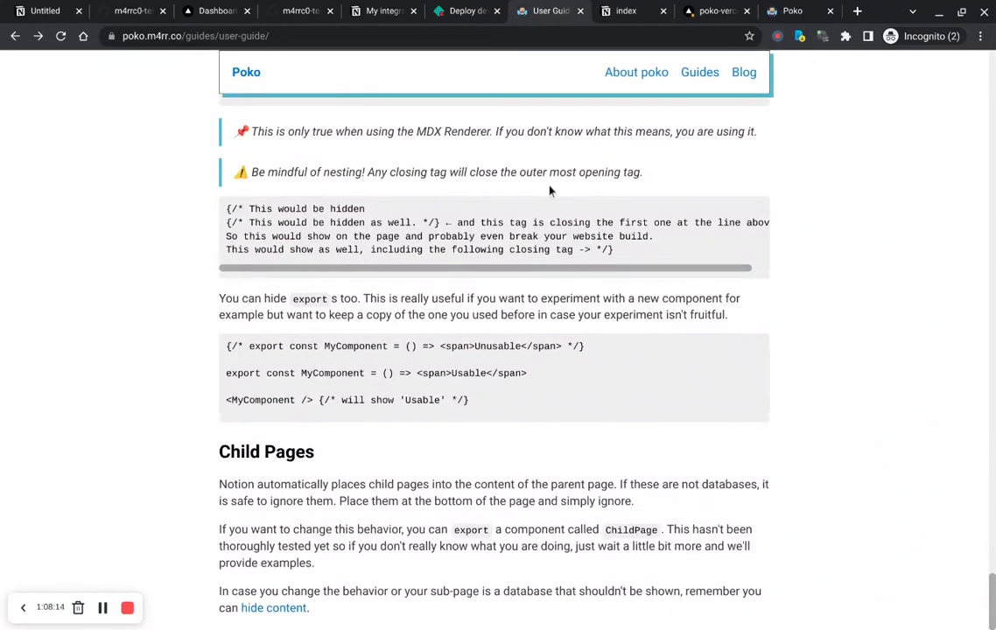
left_click(246, 74)
scroll(420, 171, "down", 5)
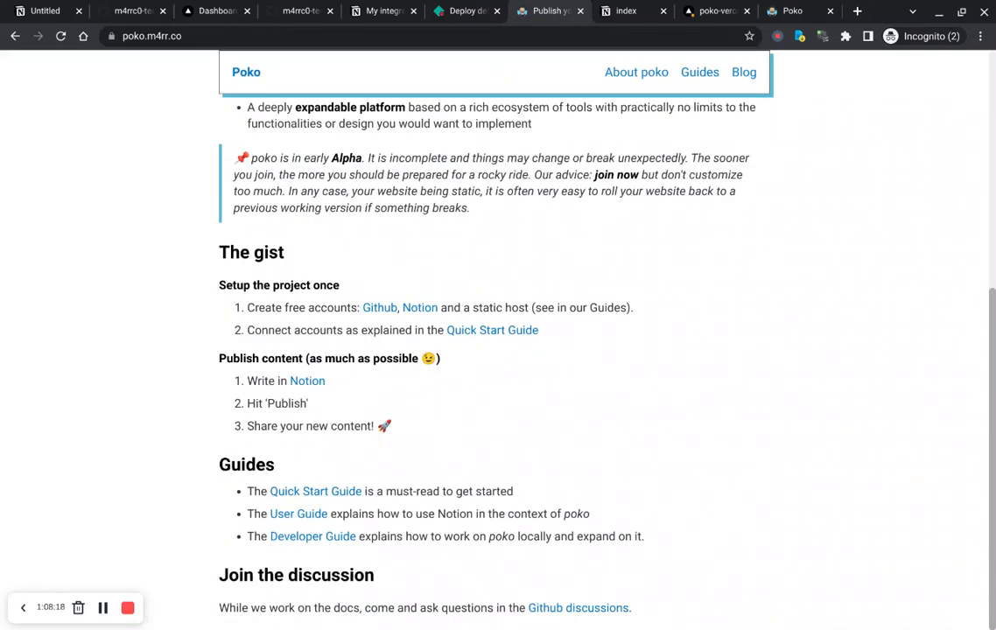
left_click(578, 607)
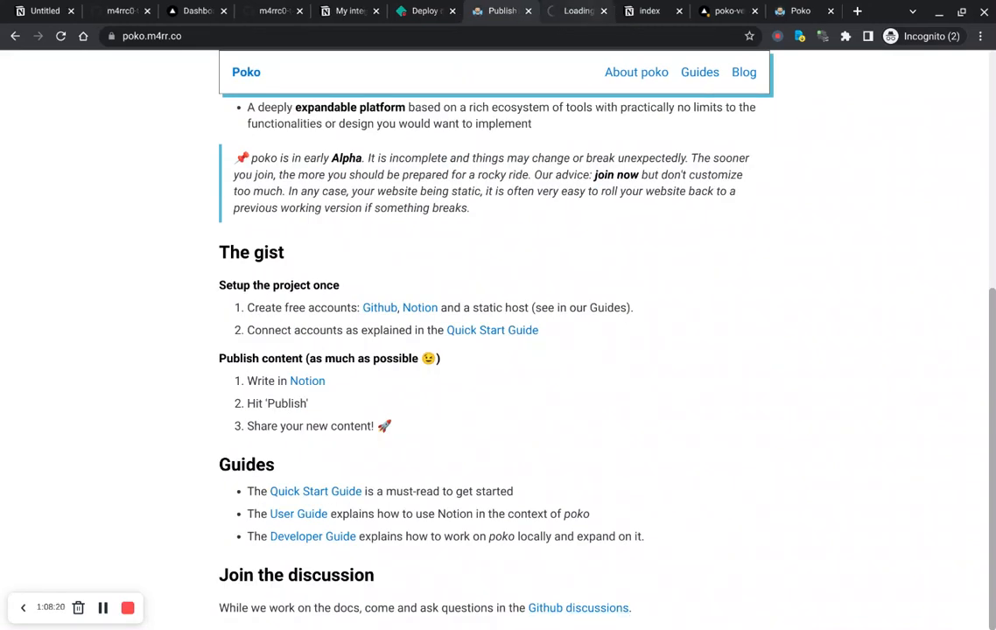